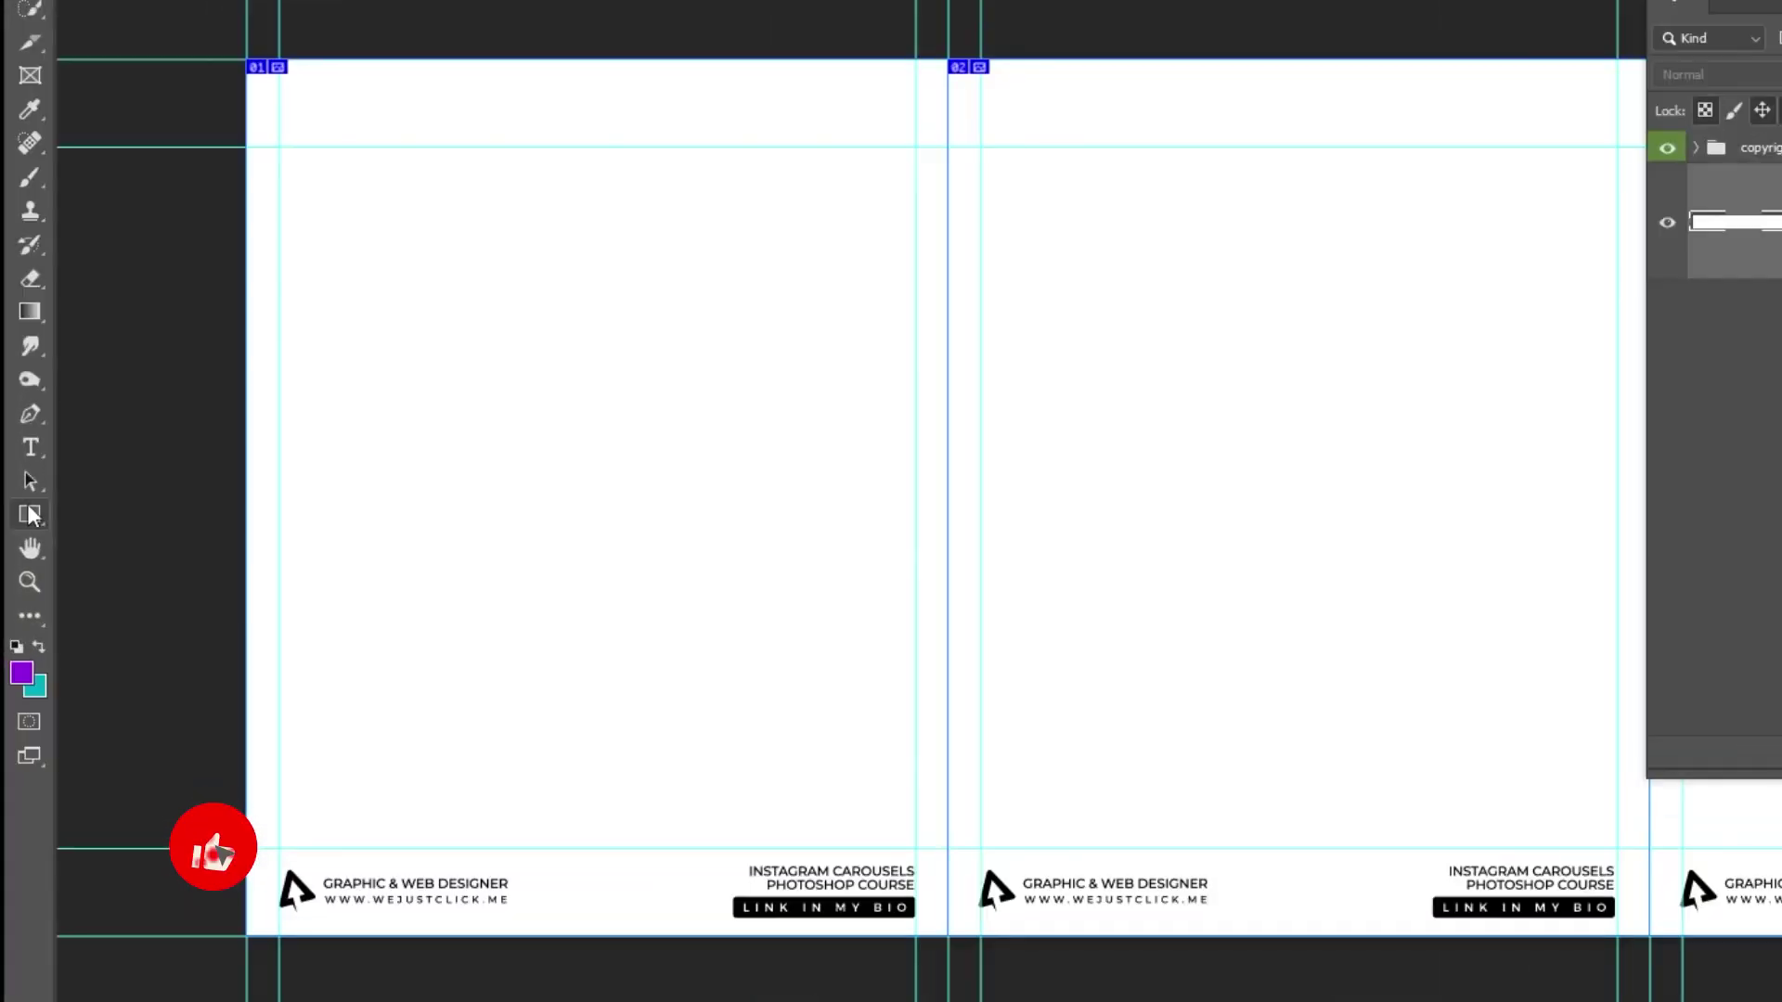
Draw a square about 920 by 920 px on the first slide and remove its fill.
left_click(19, 526)
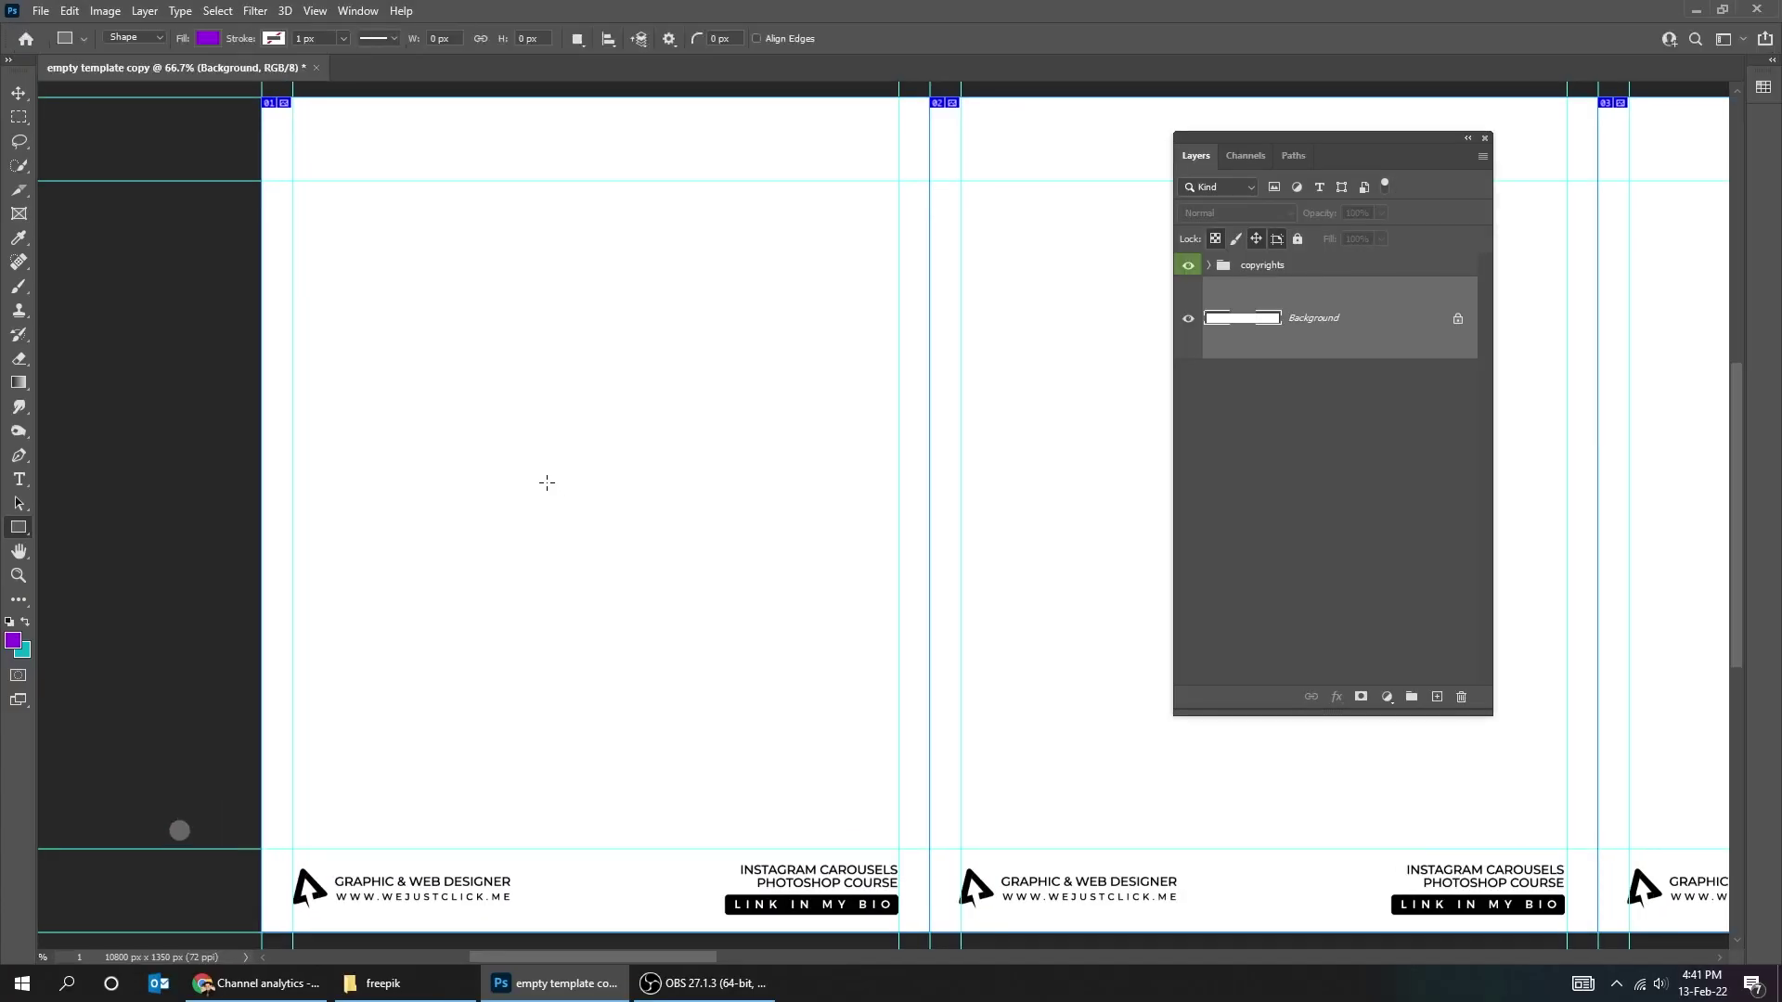
left_click_drag(315, 203, 884, 771)
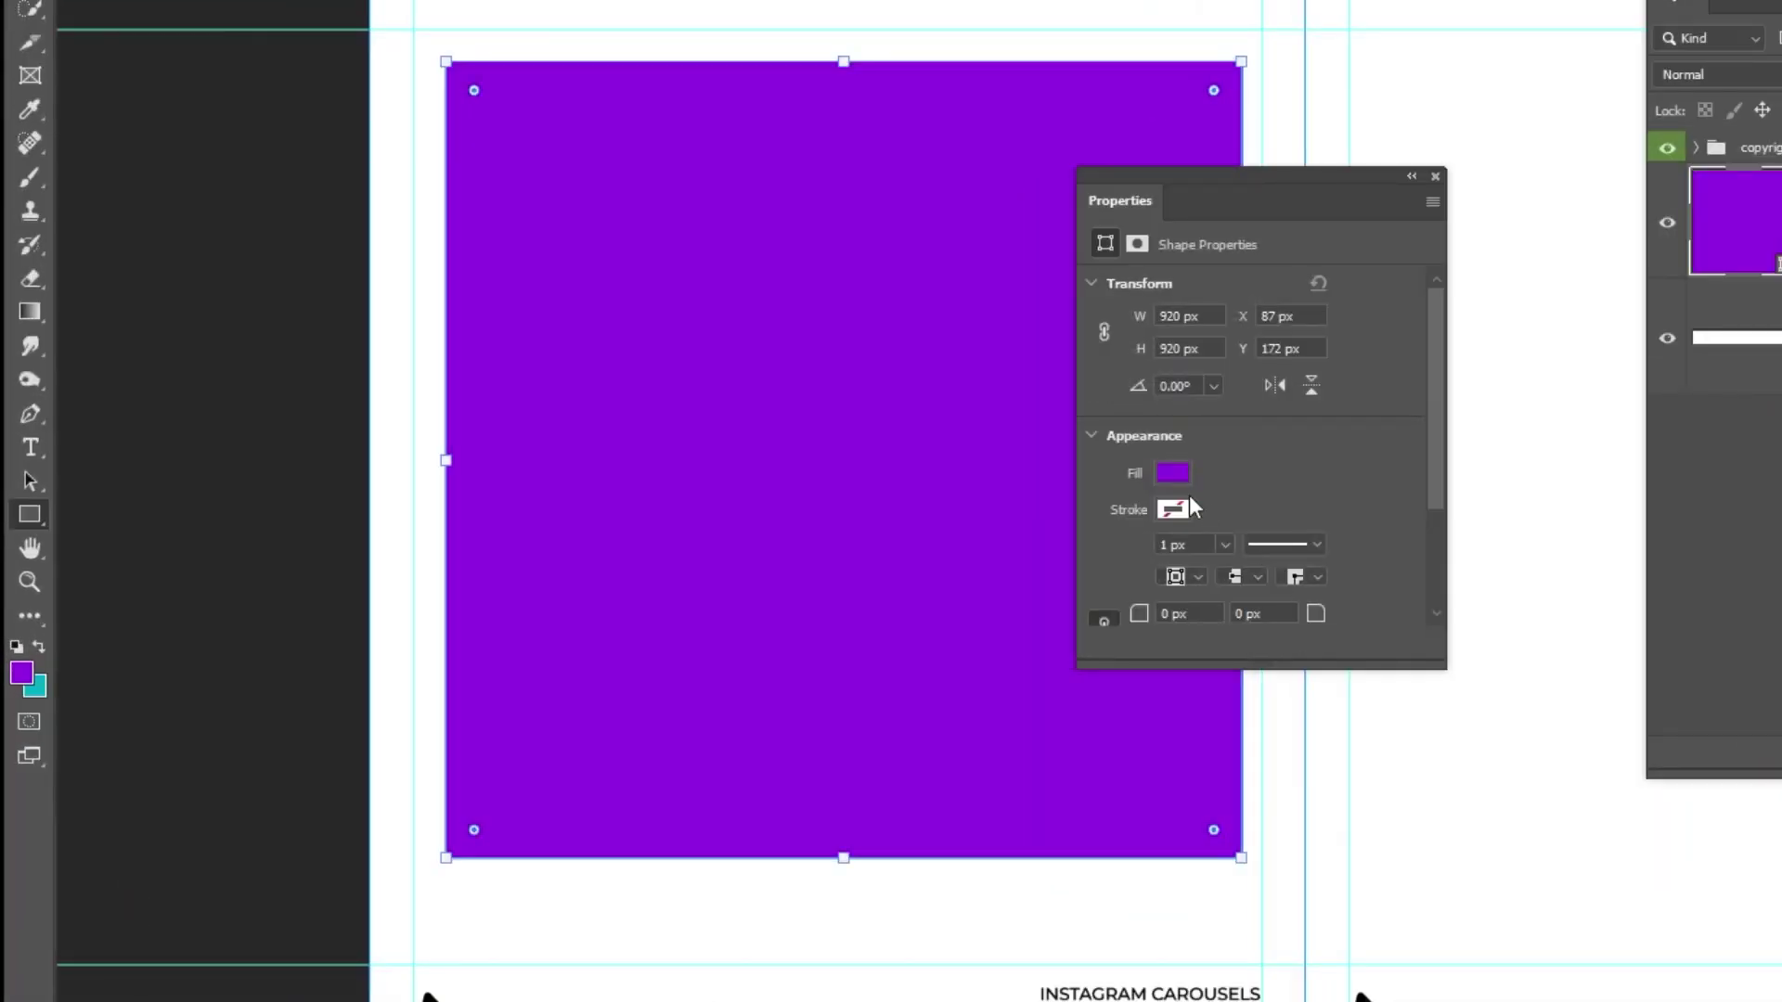
left_click(1175, 473)
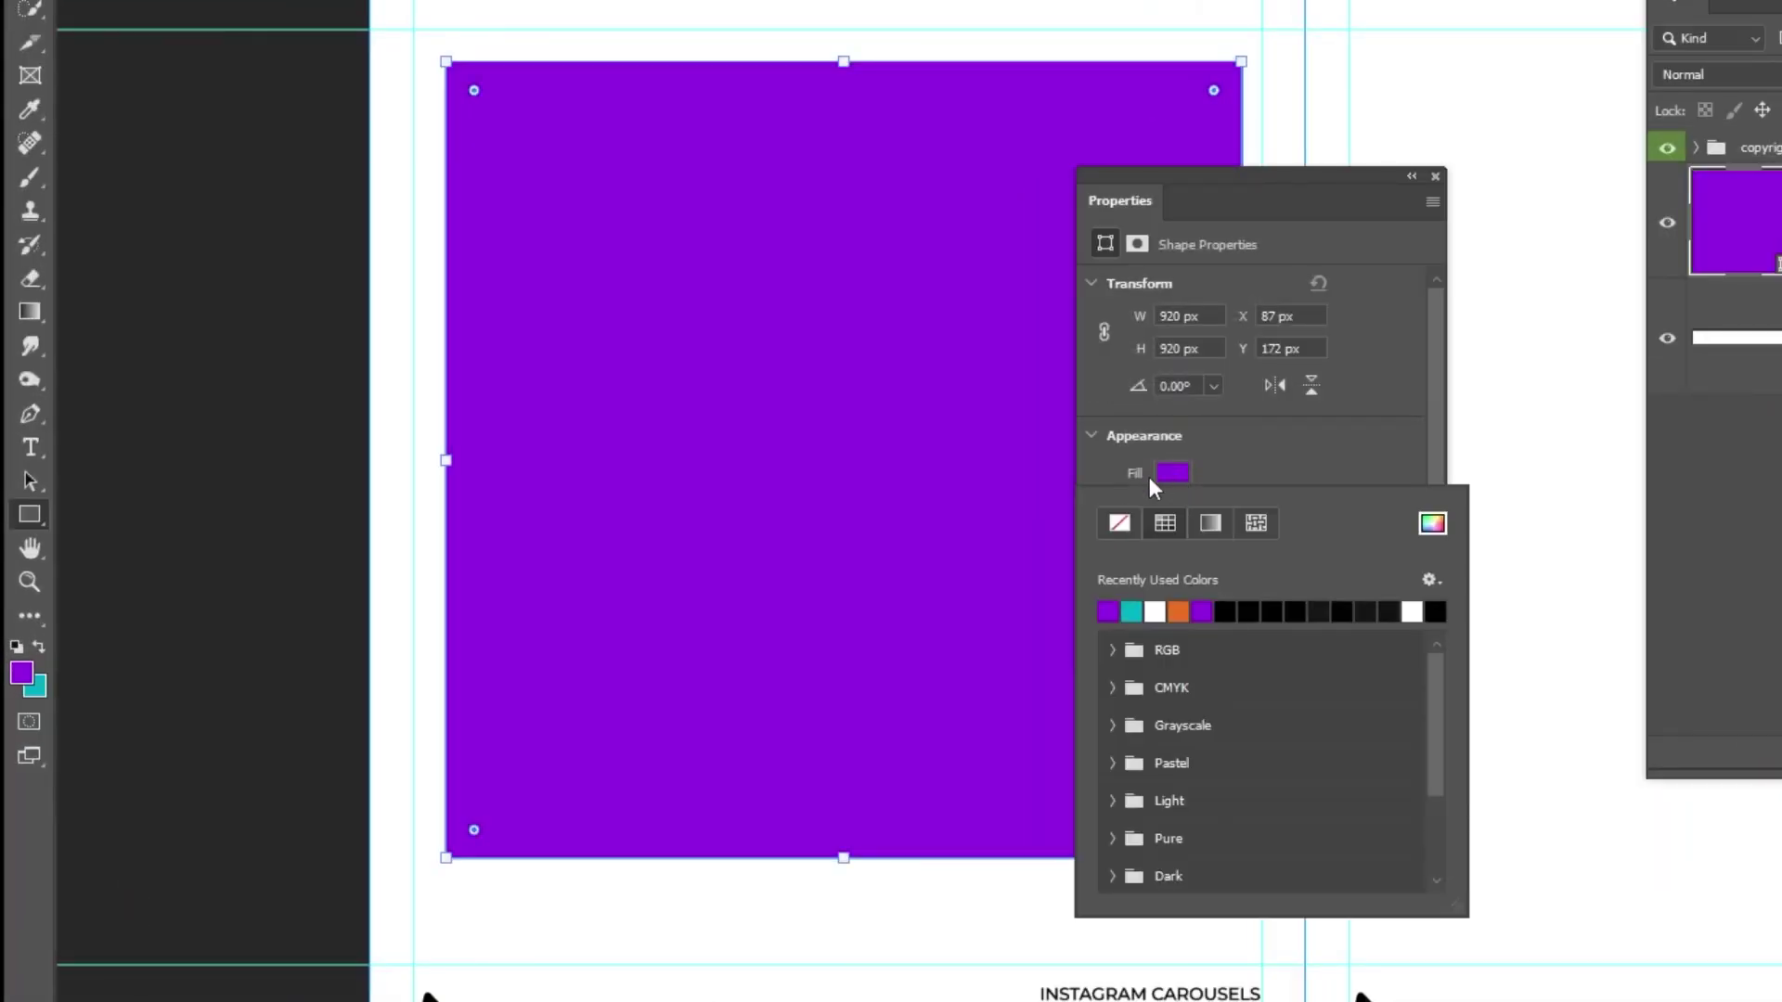
left_click(1119, 522)
left_click(1260, 465)
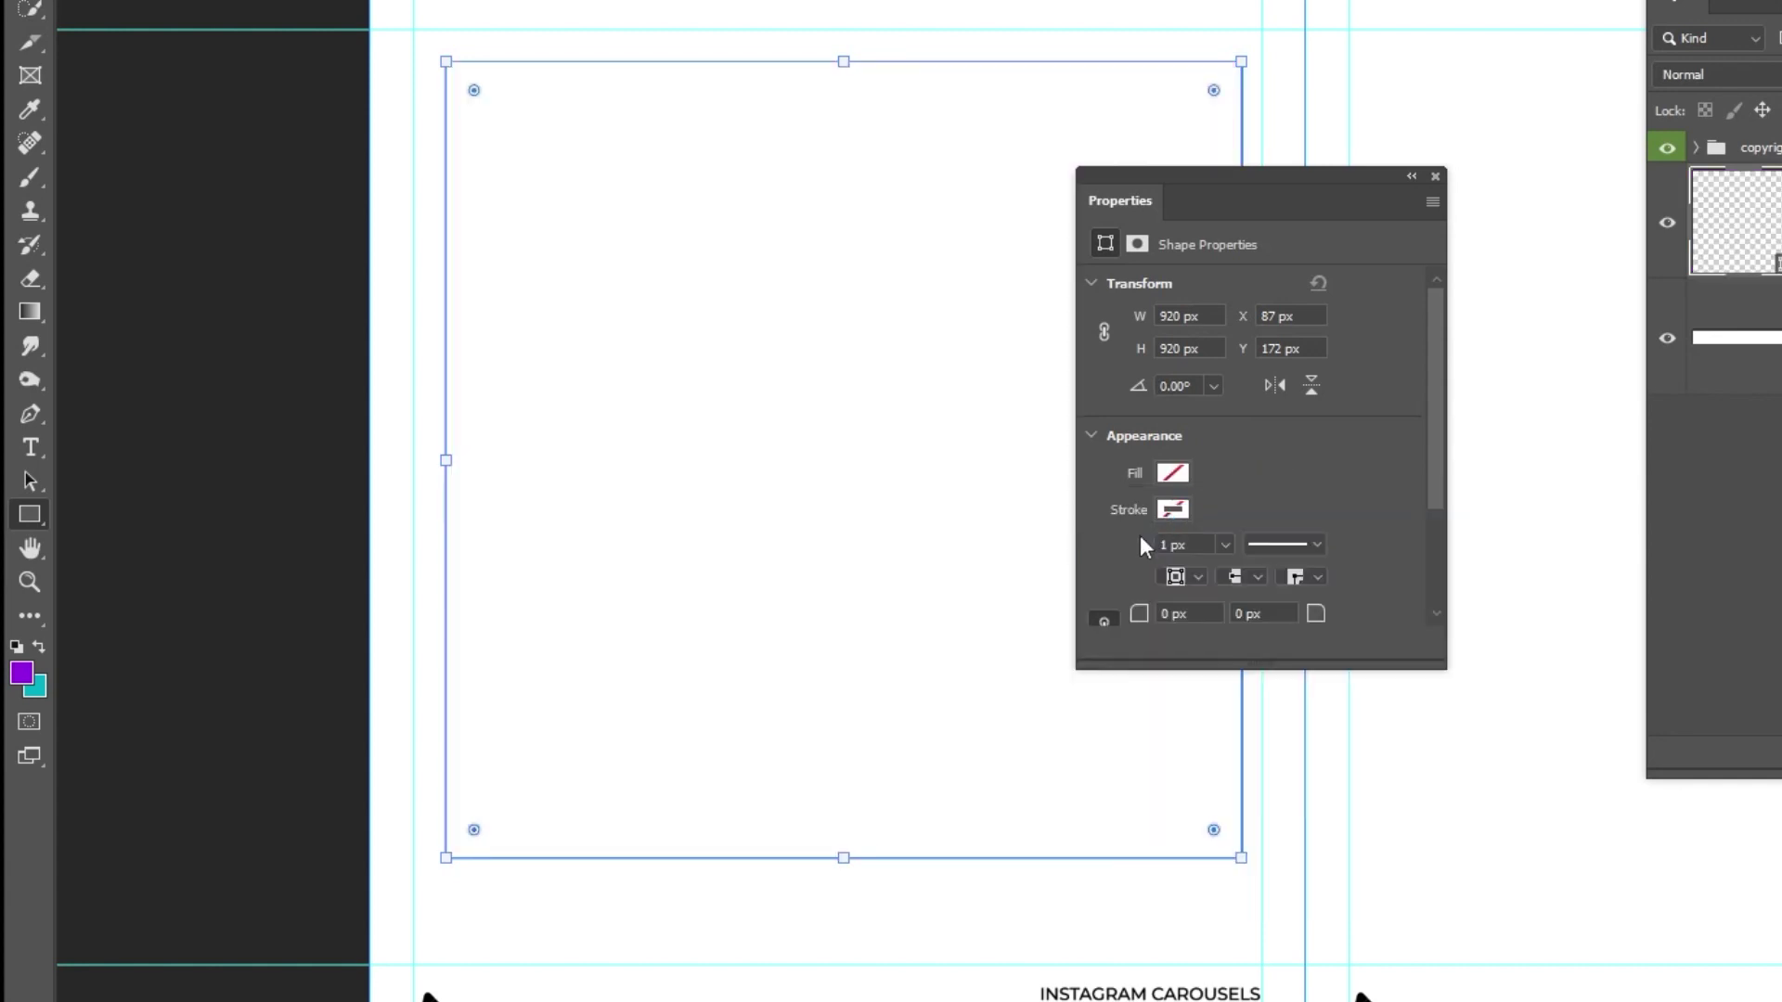
Give the square a 45 px purple stroke.
left_click(1175, 510)
left_click(1112, 645)
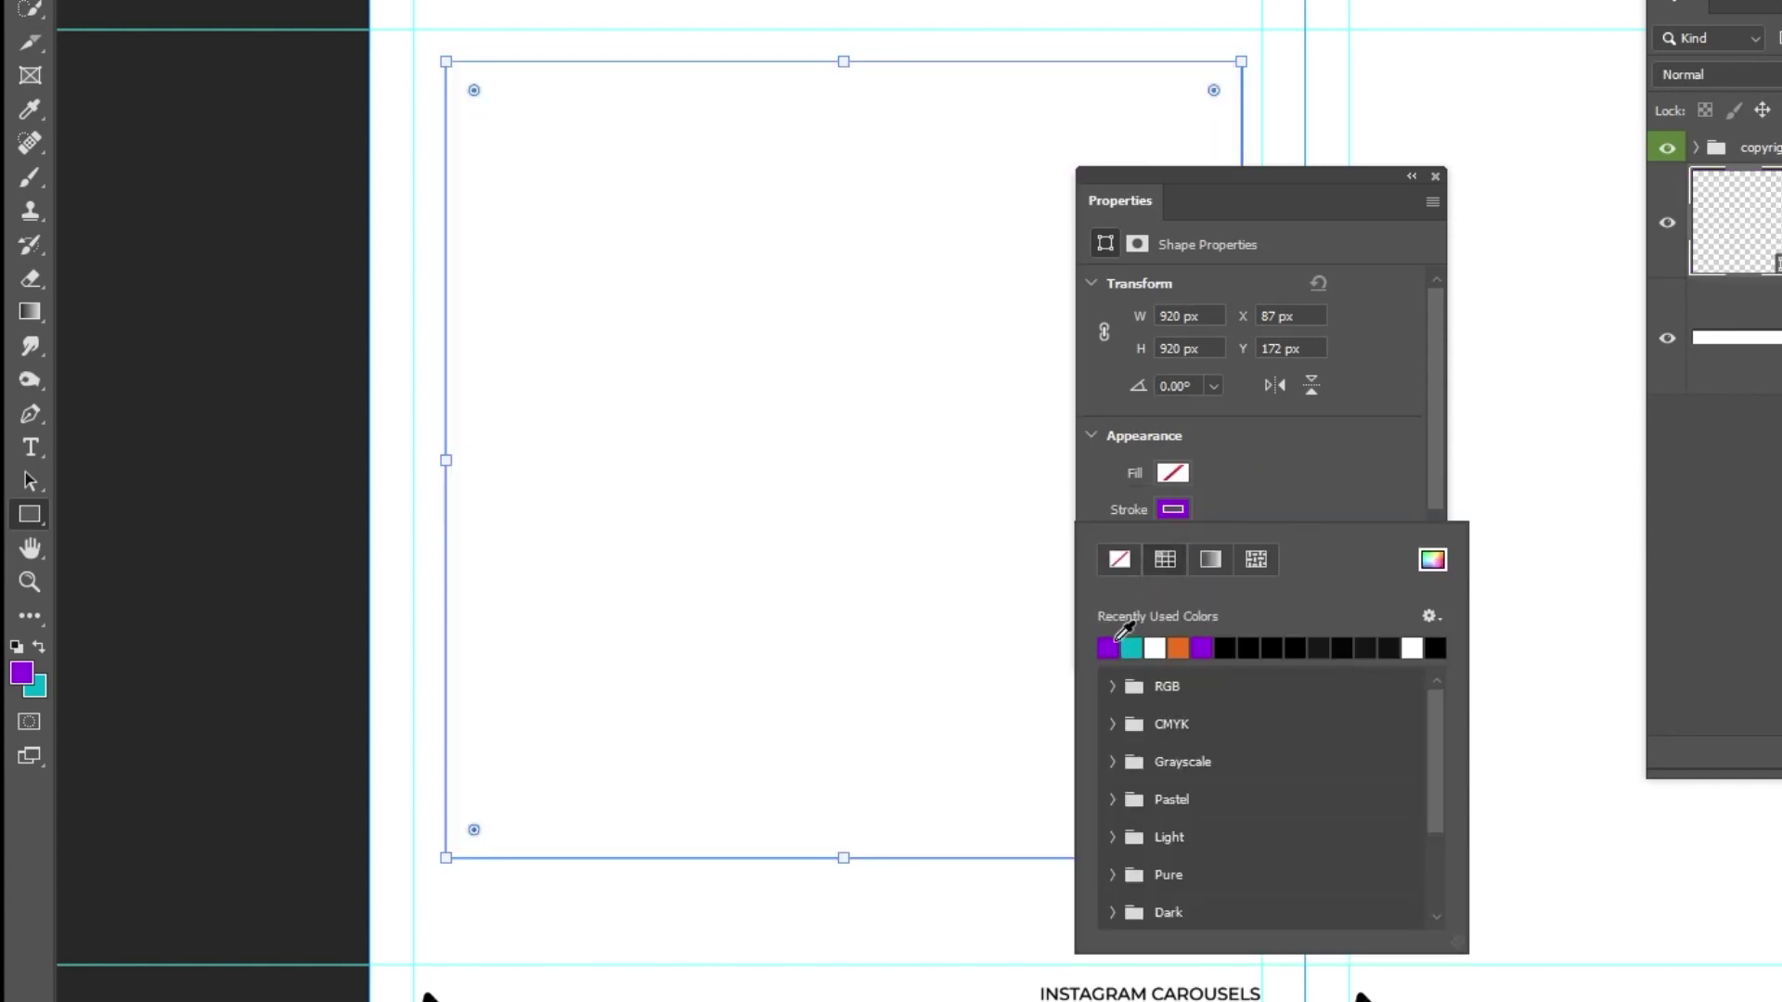
left_click(1267, 501)
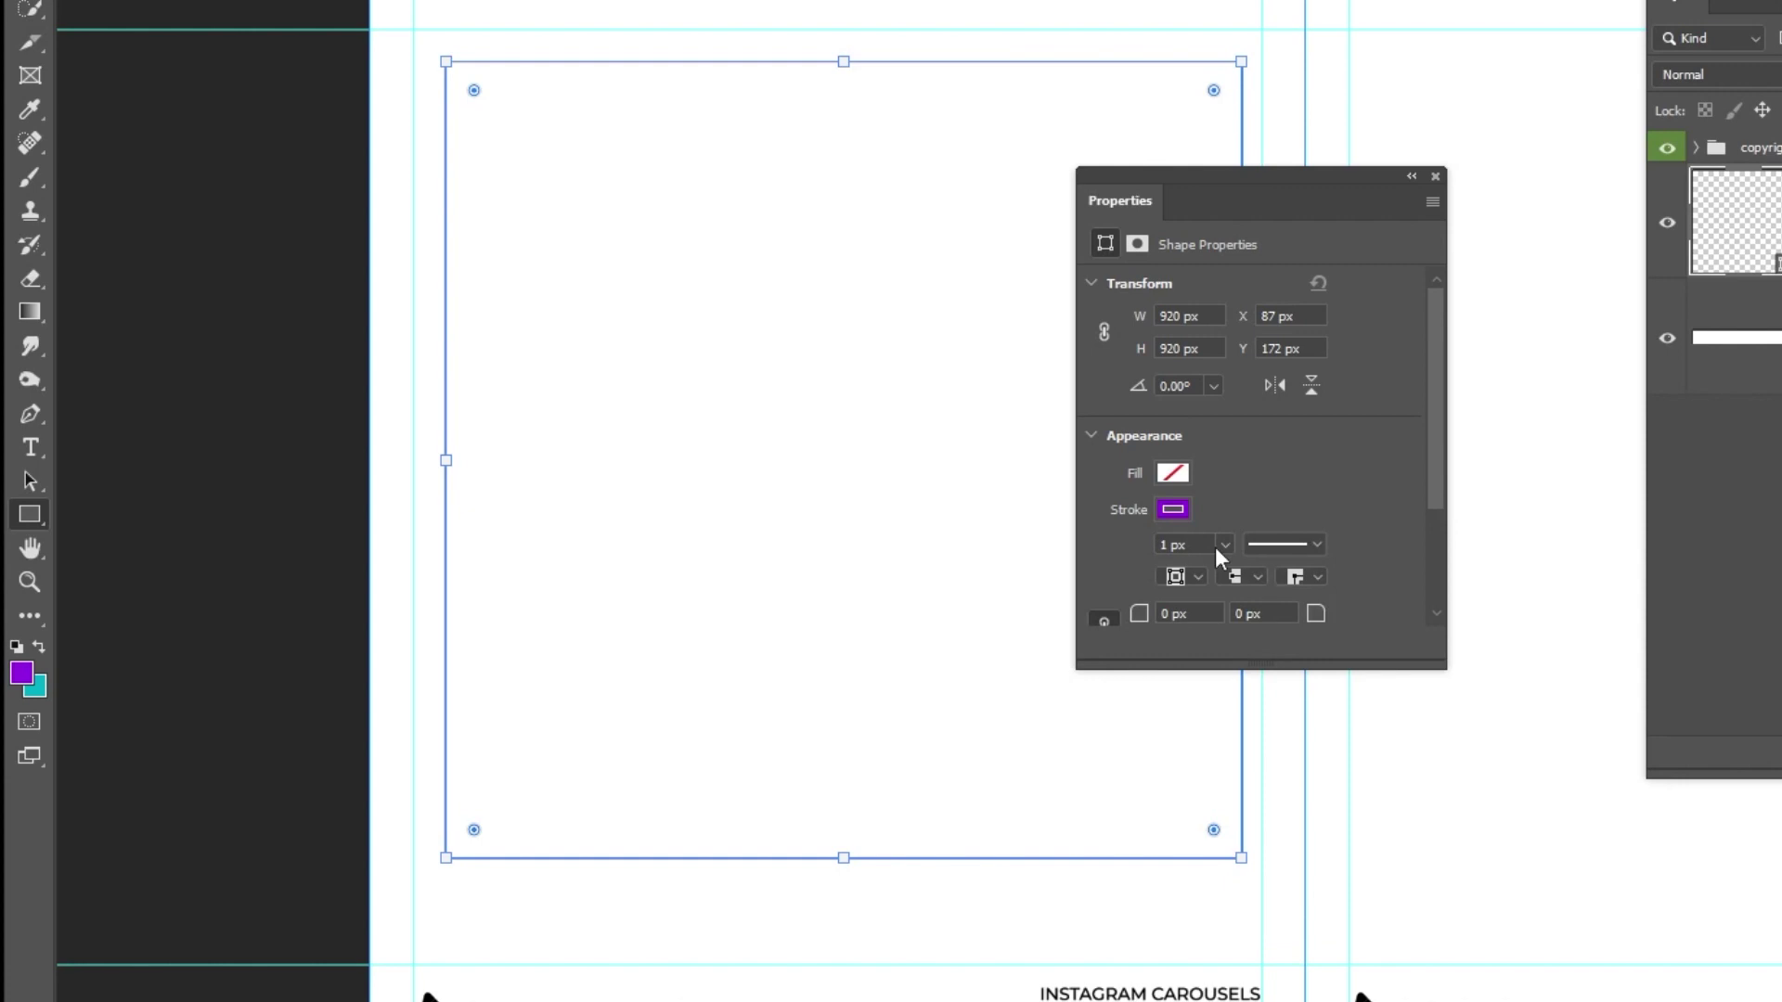
mouse_move(1232, 570)
left_mouse_down()
mouse_move(1256, 572)
mouse_move(1115, 539)
left_mouse_up()
left_click(1178, 544)
type("50")
key("Return")
type("45")
key("Return")
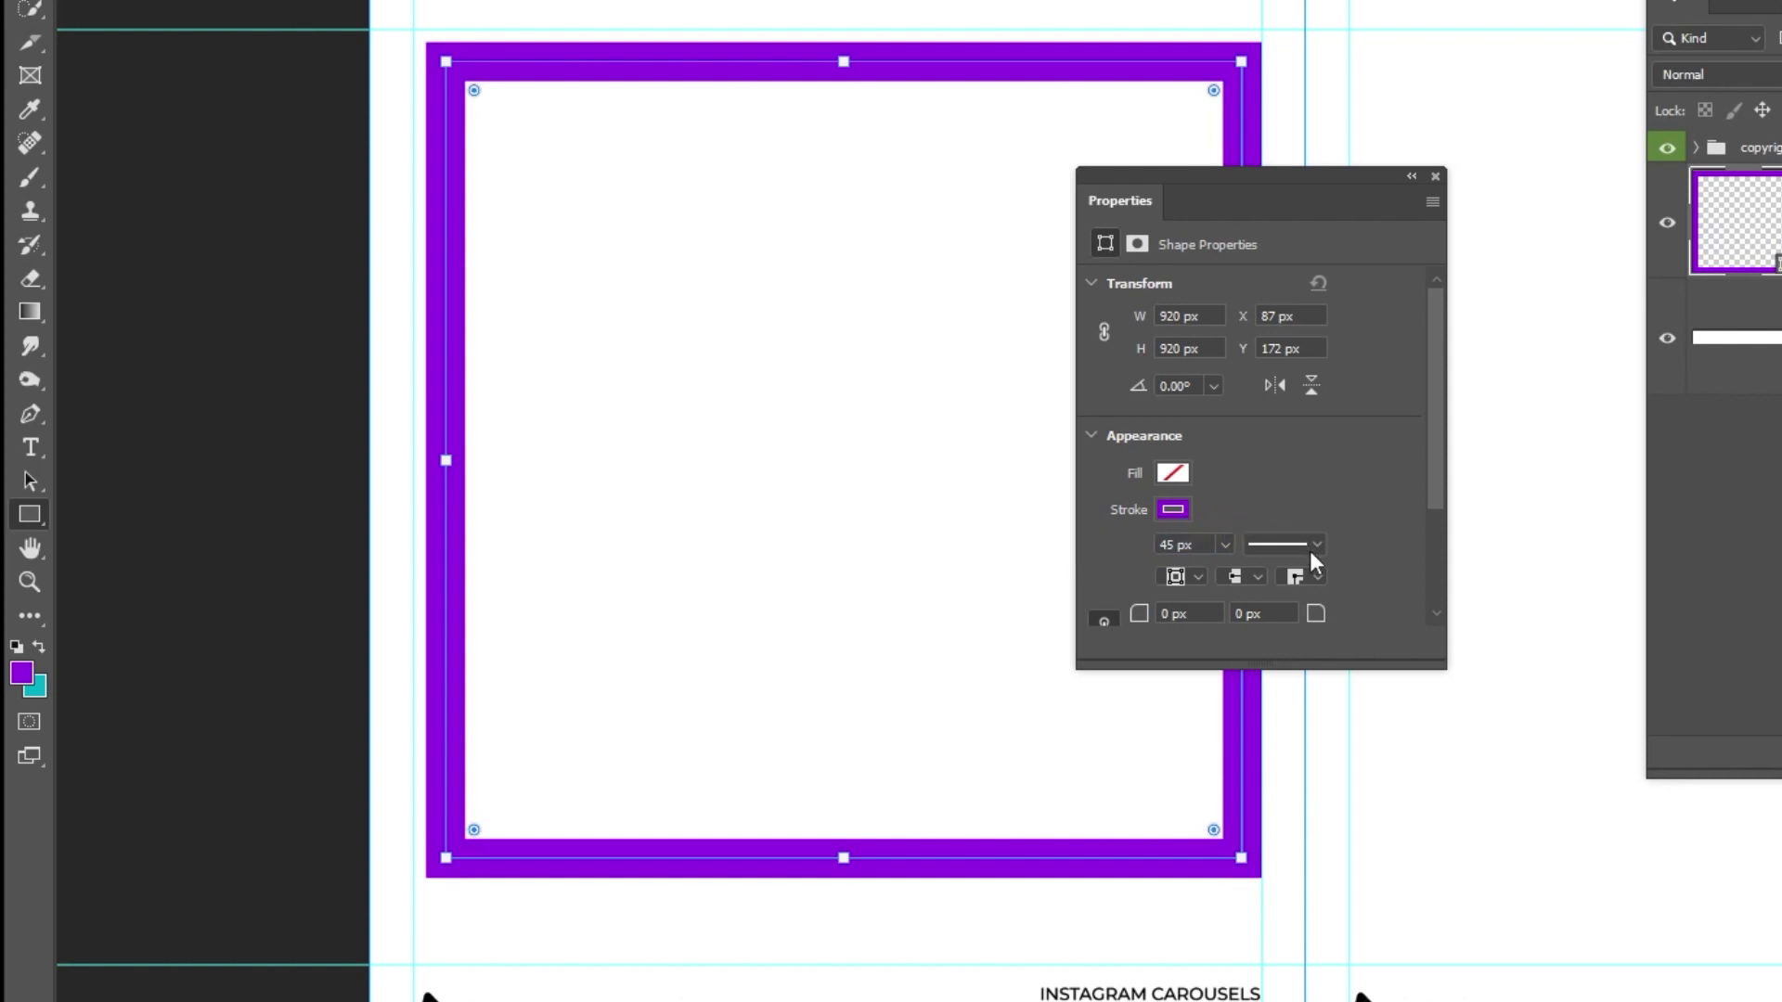
Round all four corners of the square to a 60 px radius.
scroll(1437, 470, "down", 3)
left_click_drag(475, 100, 505, 124)
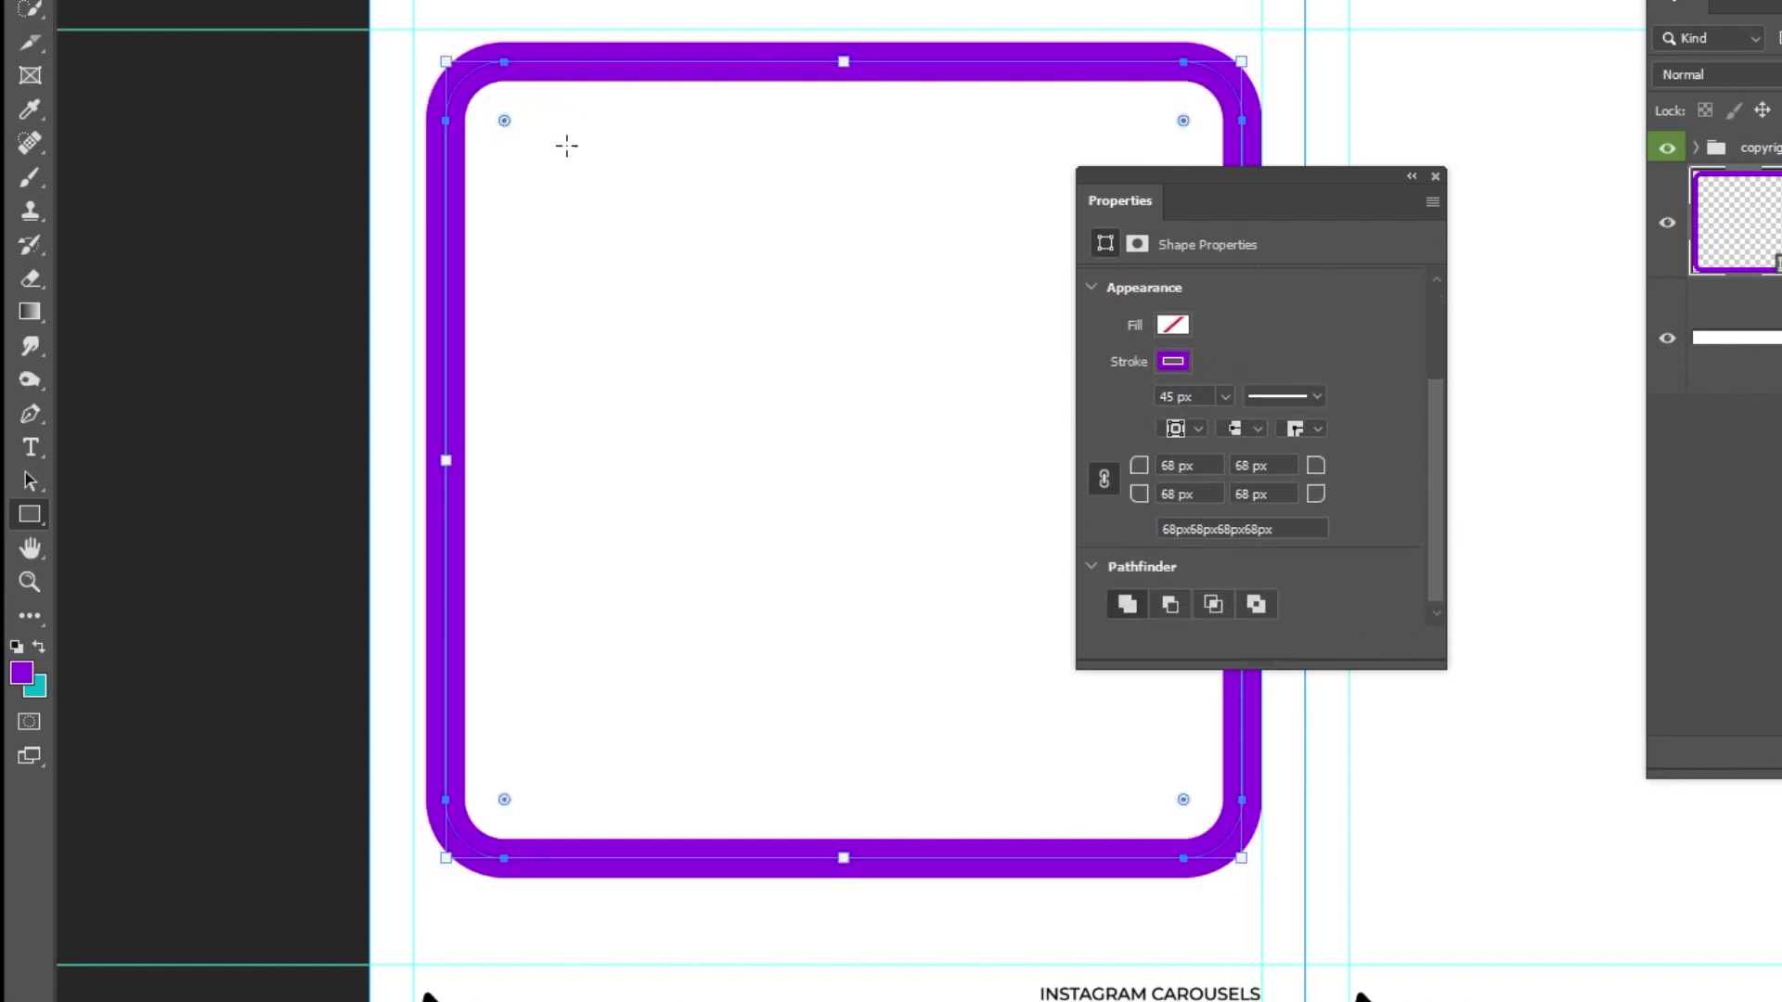
left_click_drag(1234, 506, 1139, 465)
type("60")
key("Return")
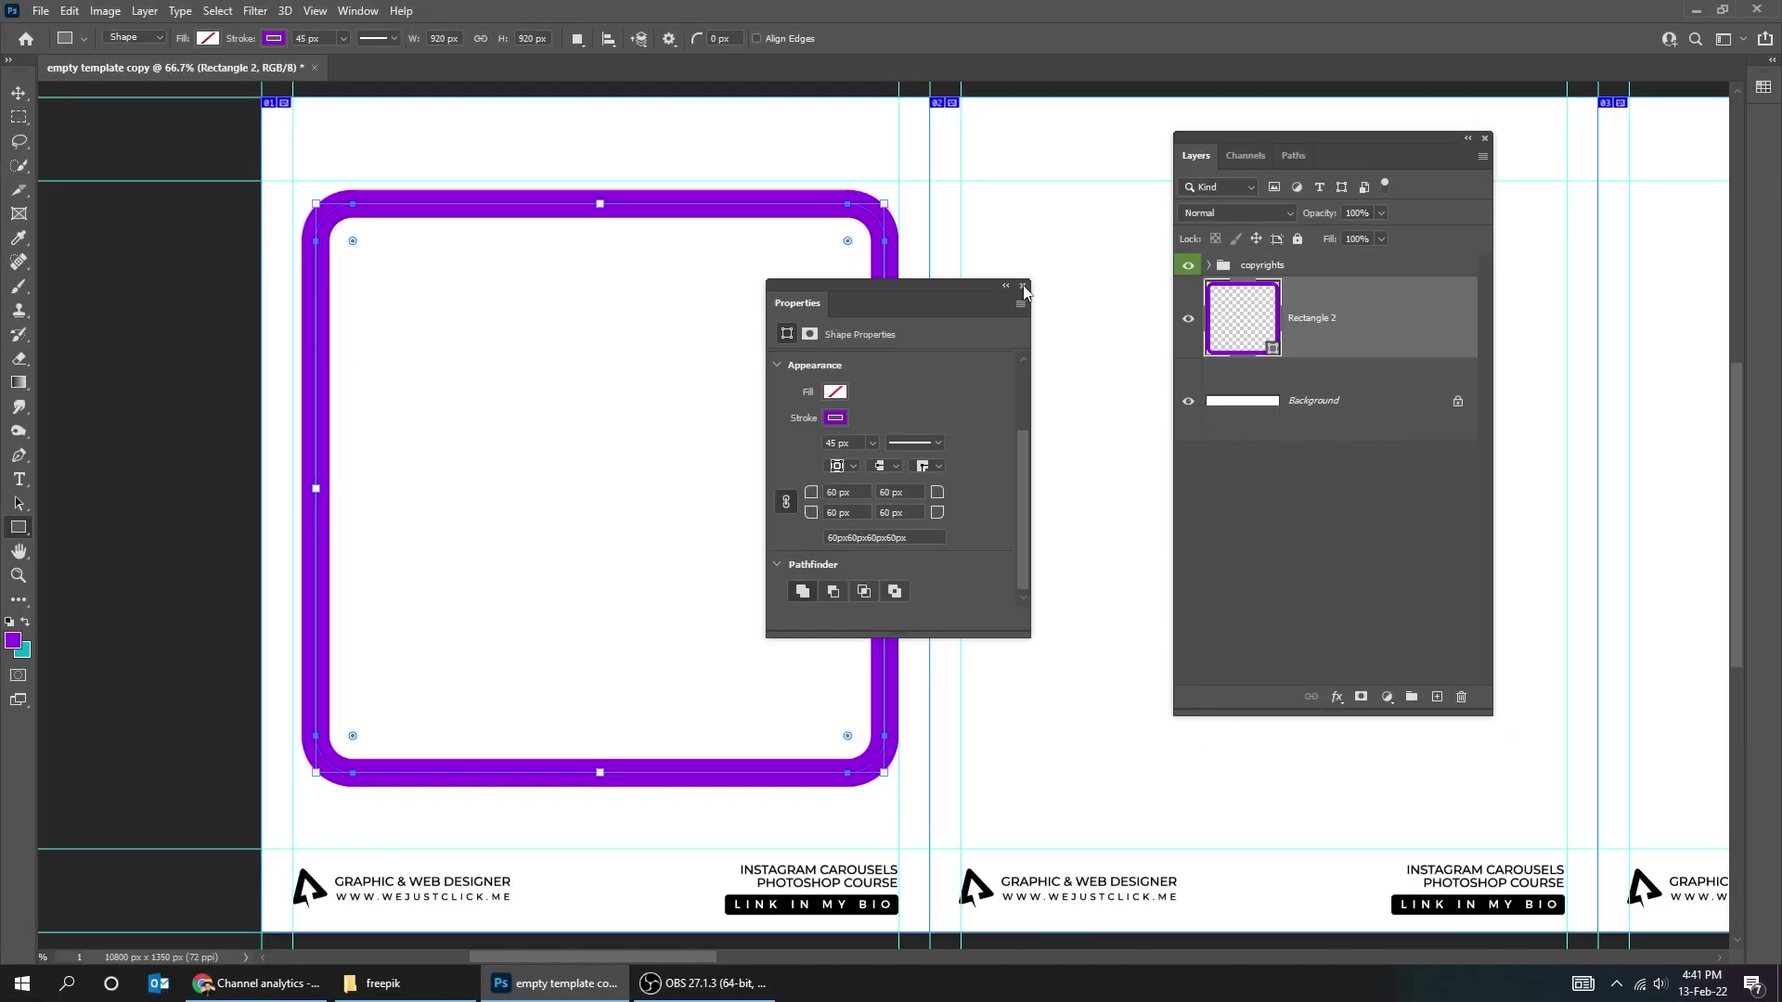
left_click(1456, 169)
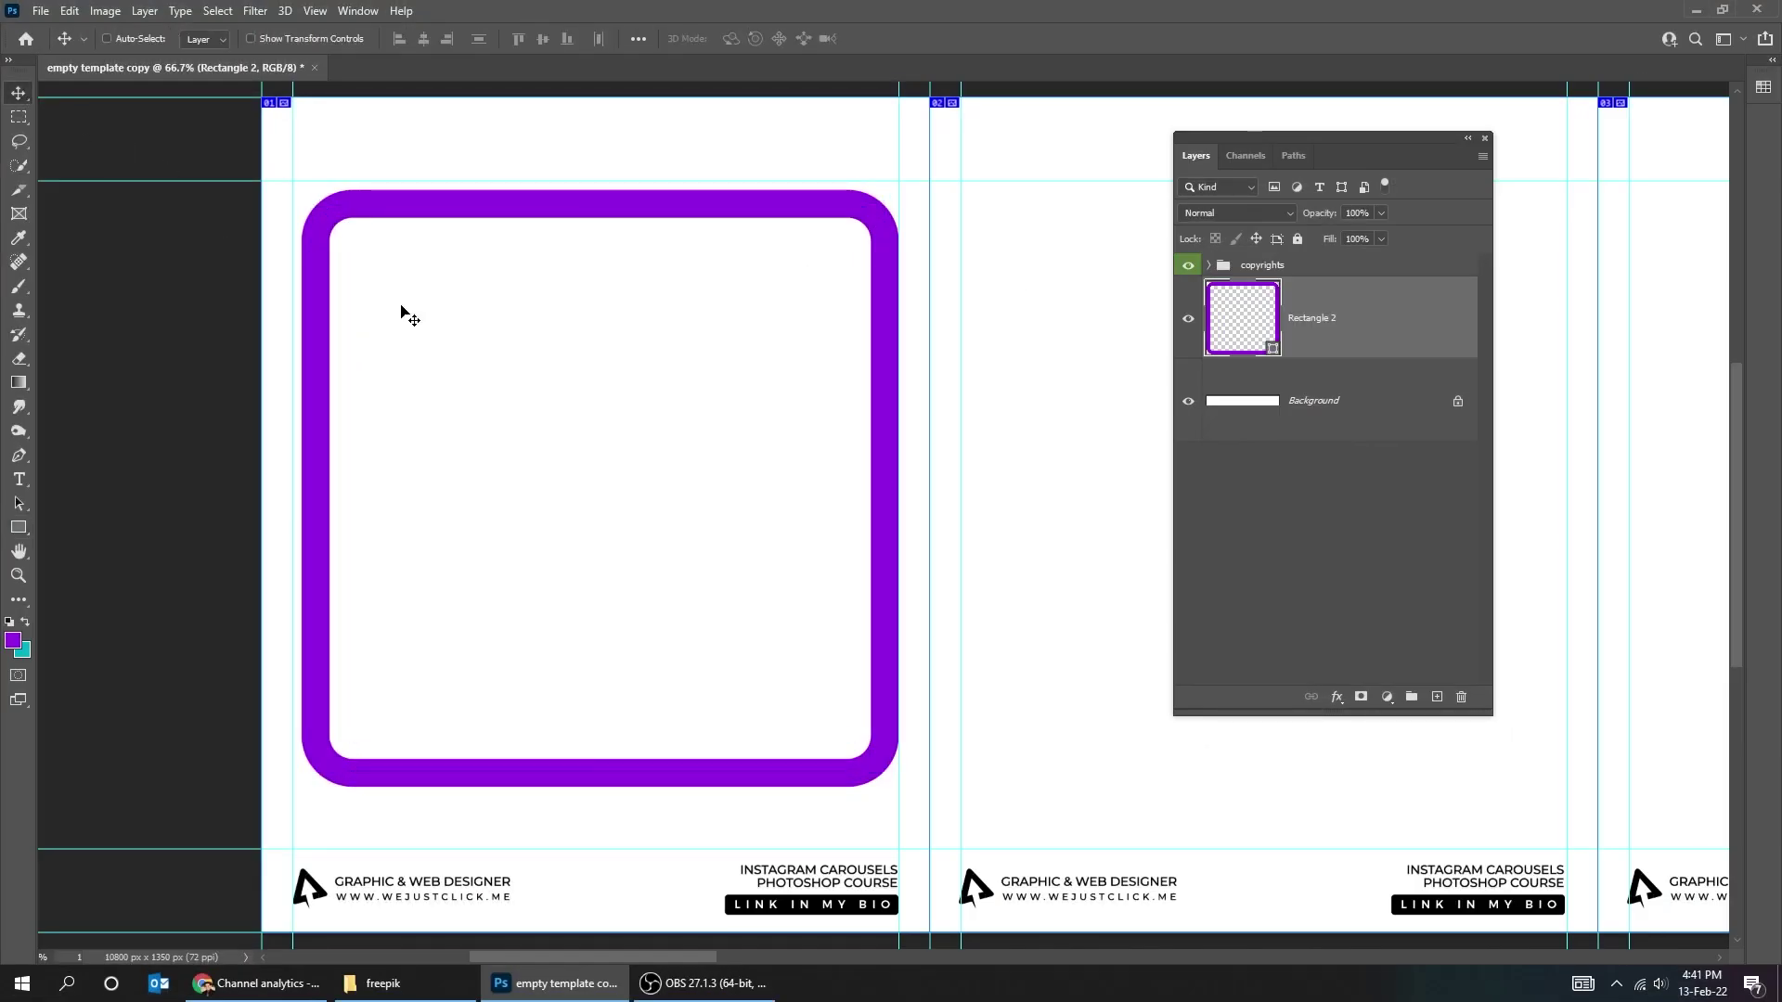
Rotate the square frame by -30° and scale it down slightly on the first slide.
key("ctrl+t")
left_click_drag(1010, 759, 1037, 525)
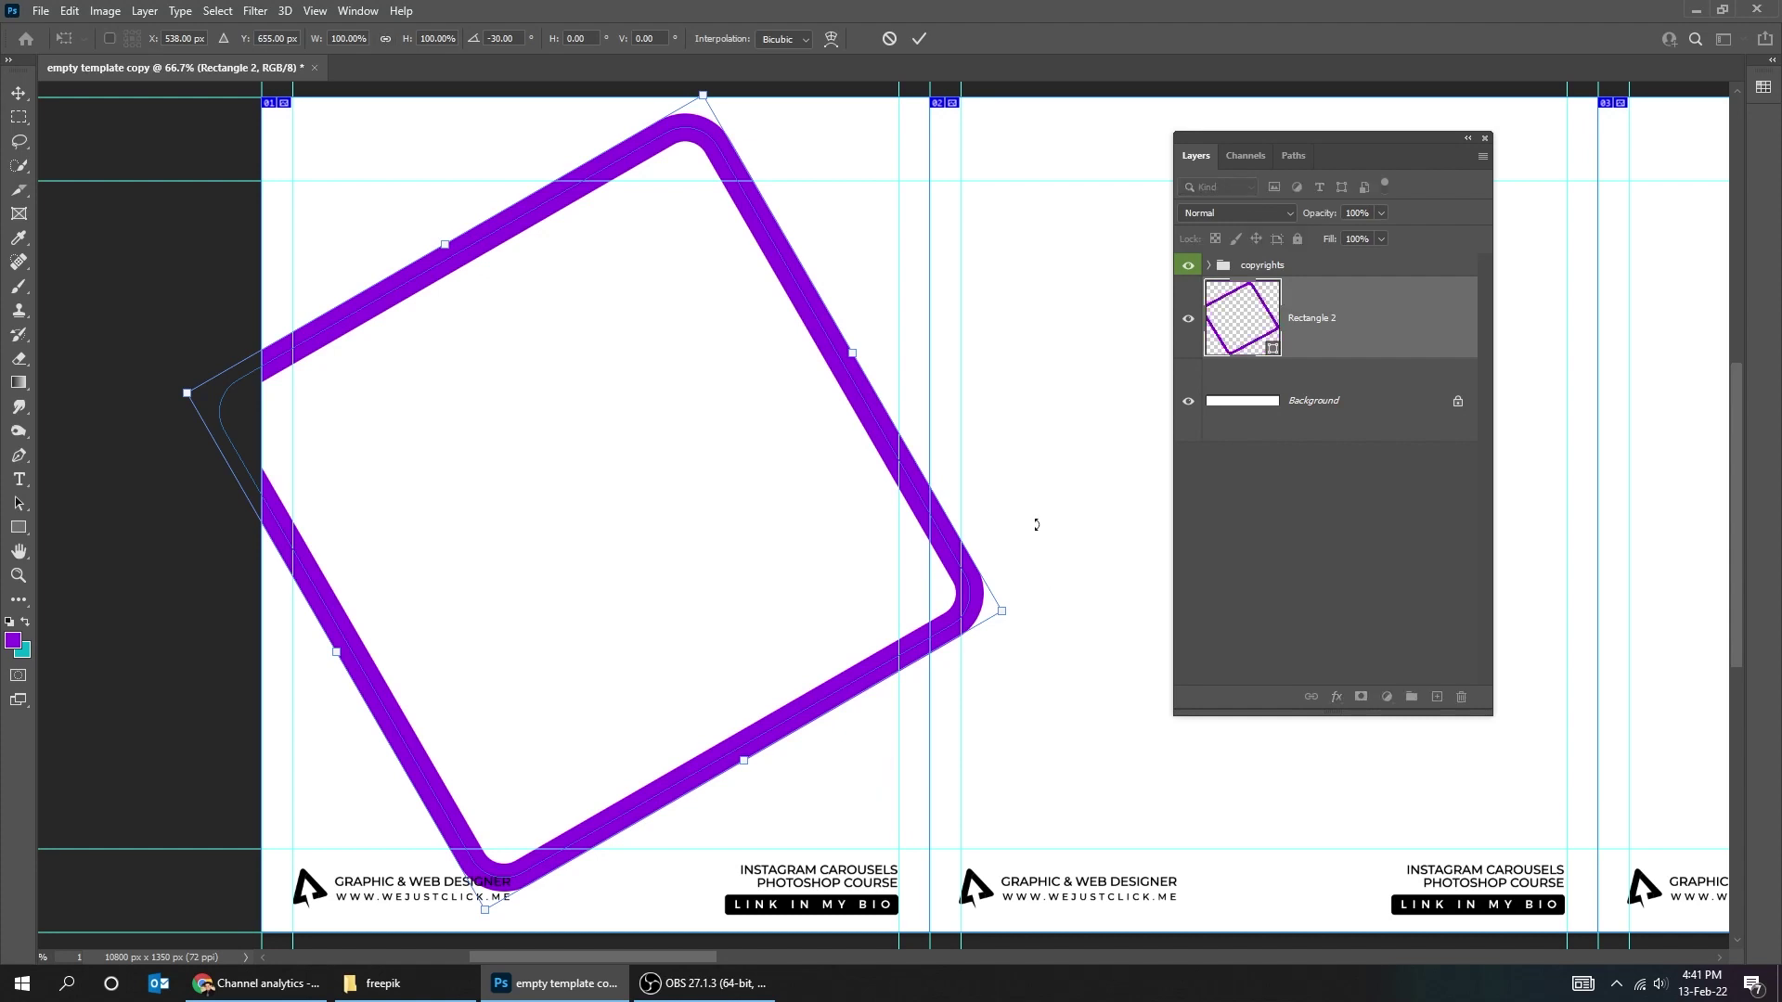
left_click_drag(1005, 614, 918, 592)
key("Return")
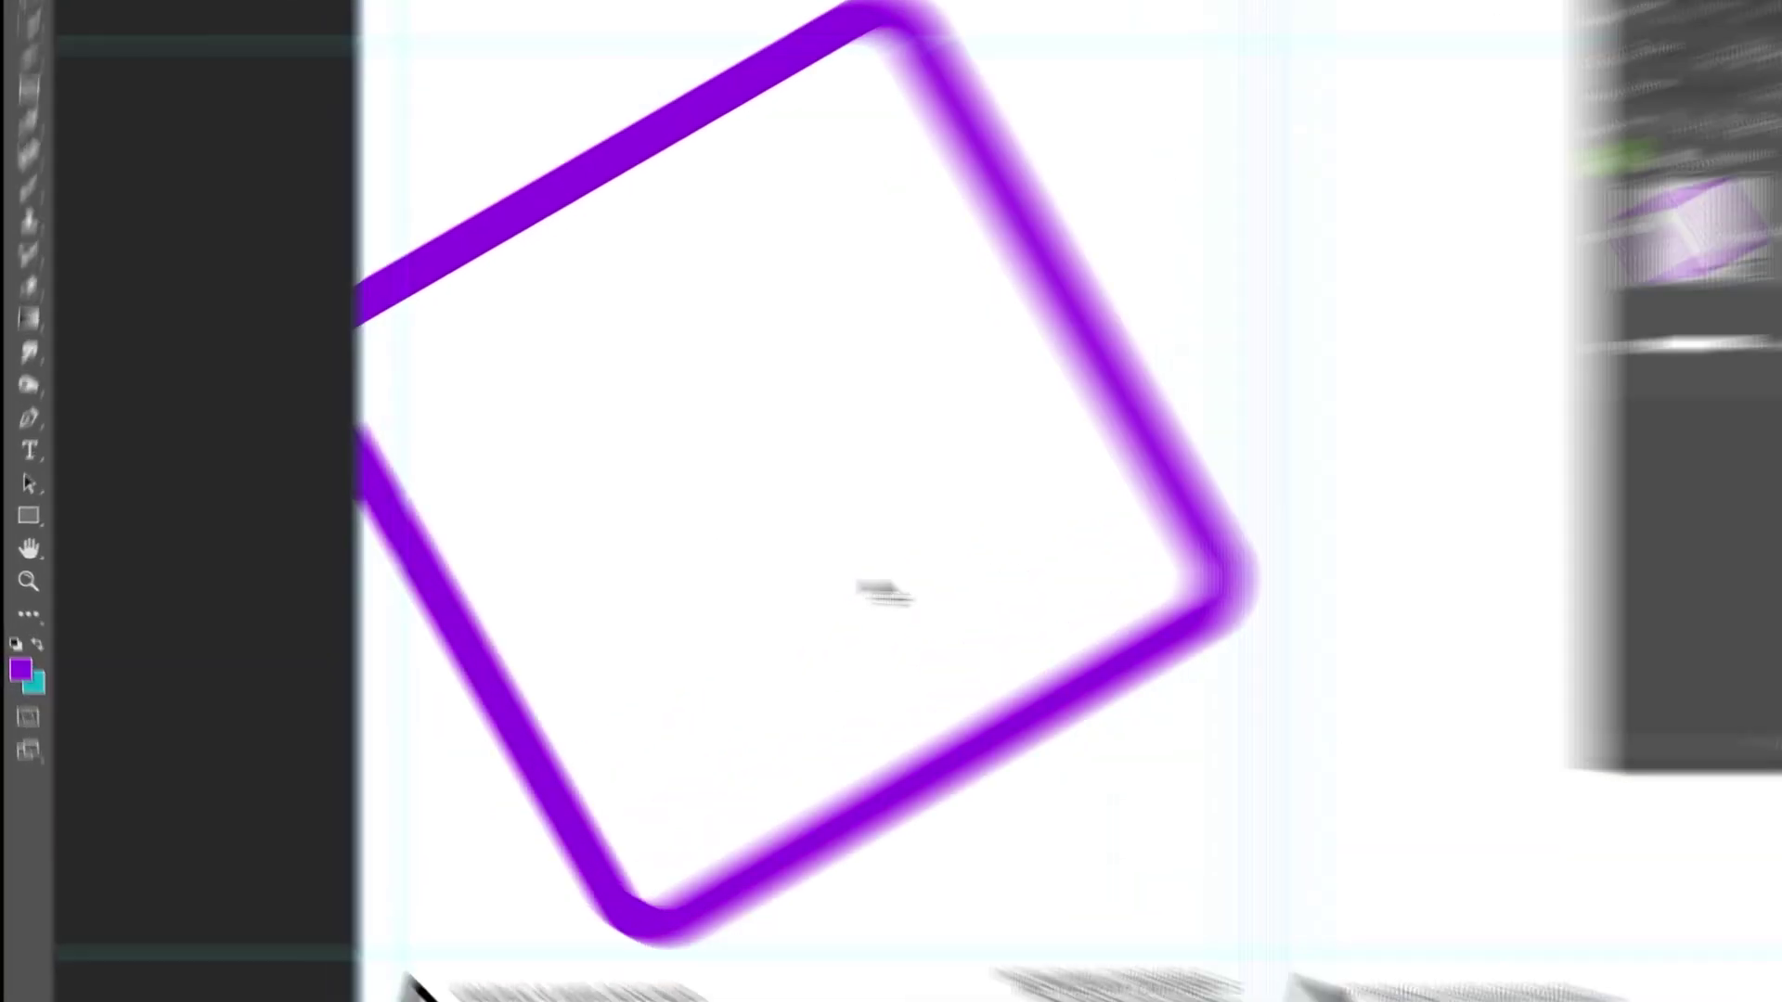
Add the text "DESIGN BETTER CAROUSEL" on three lines on the second slide.
key("t")
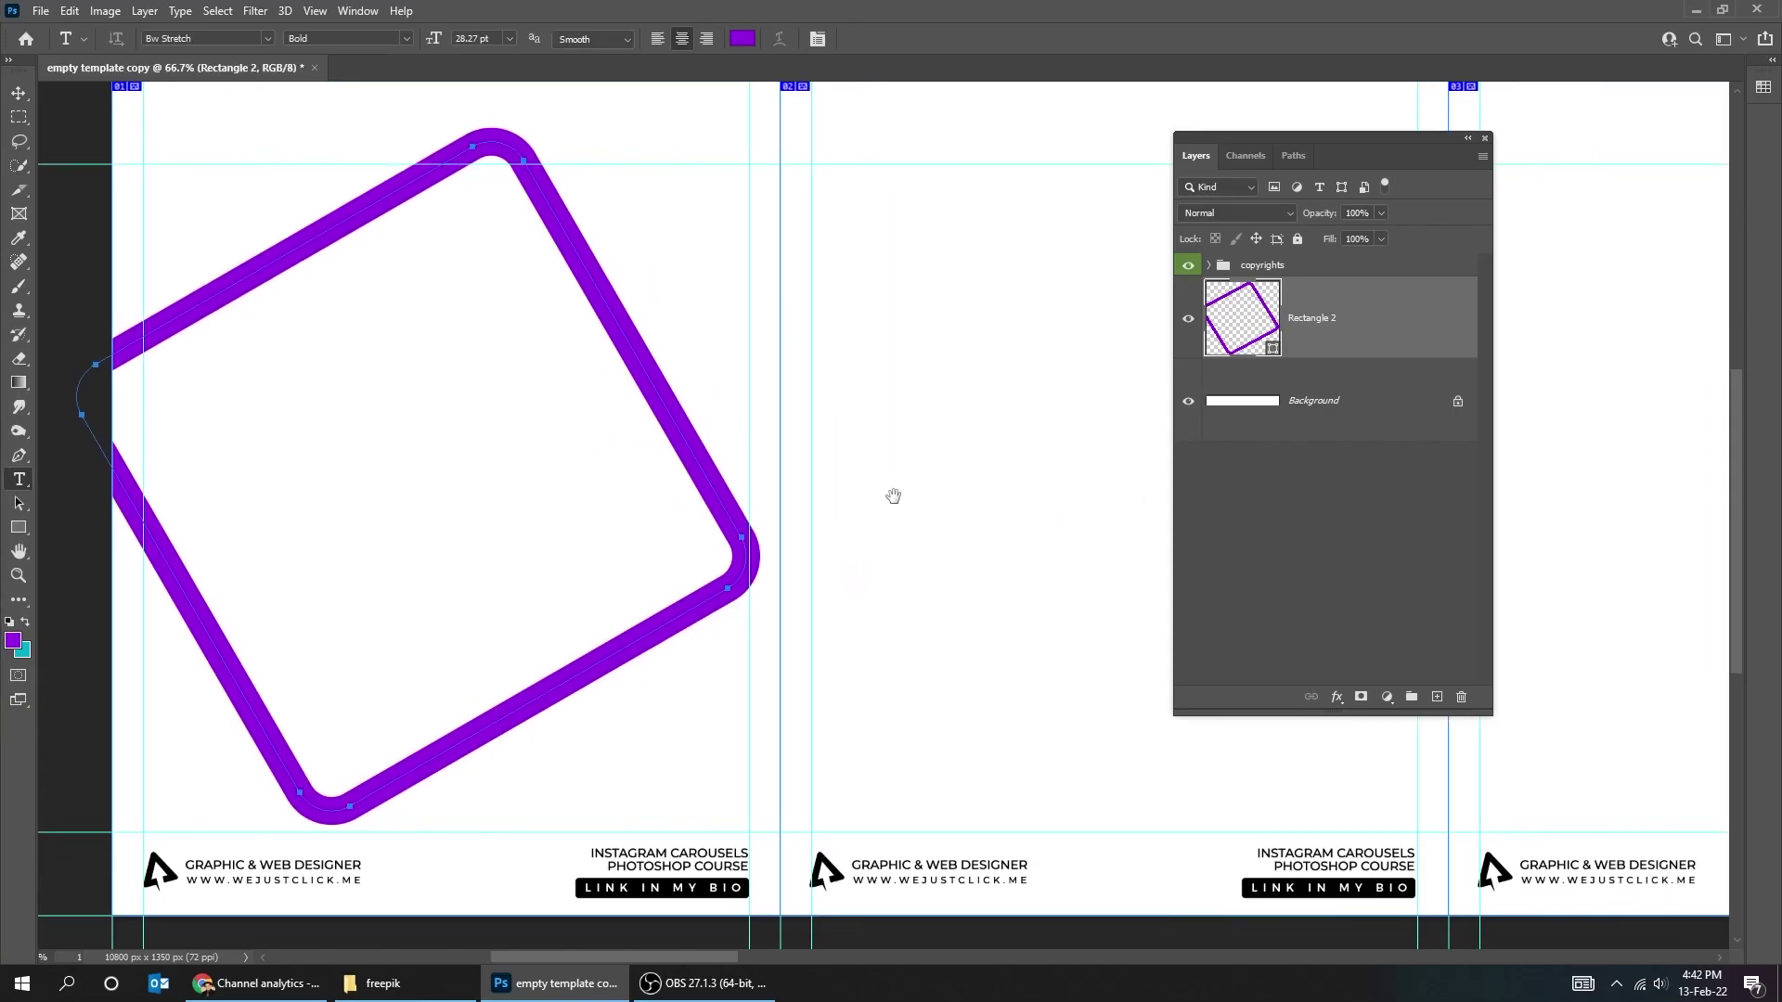
left_click(1048, 424)
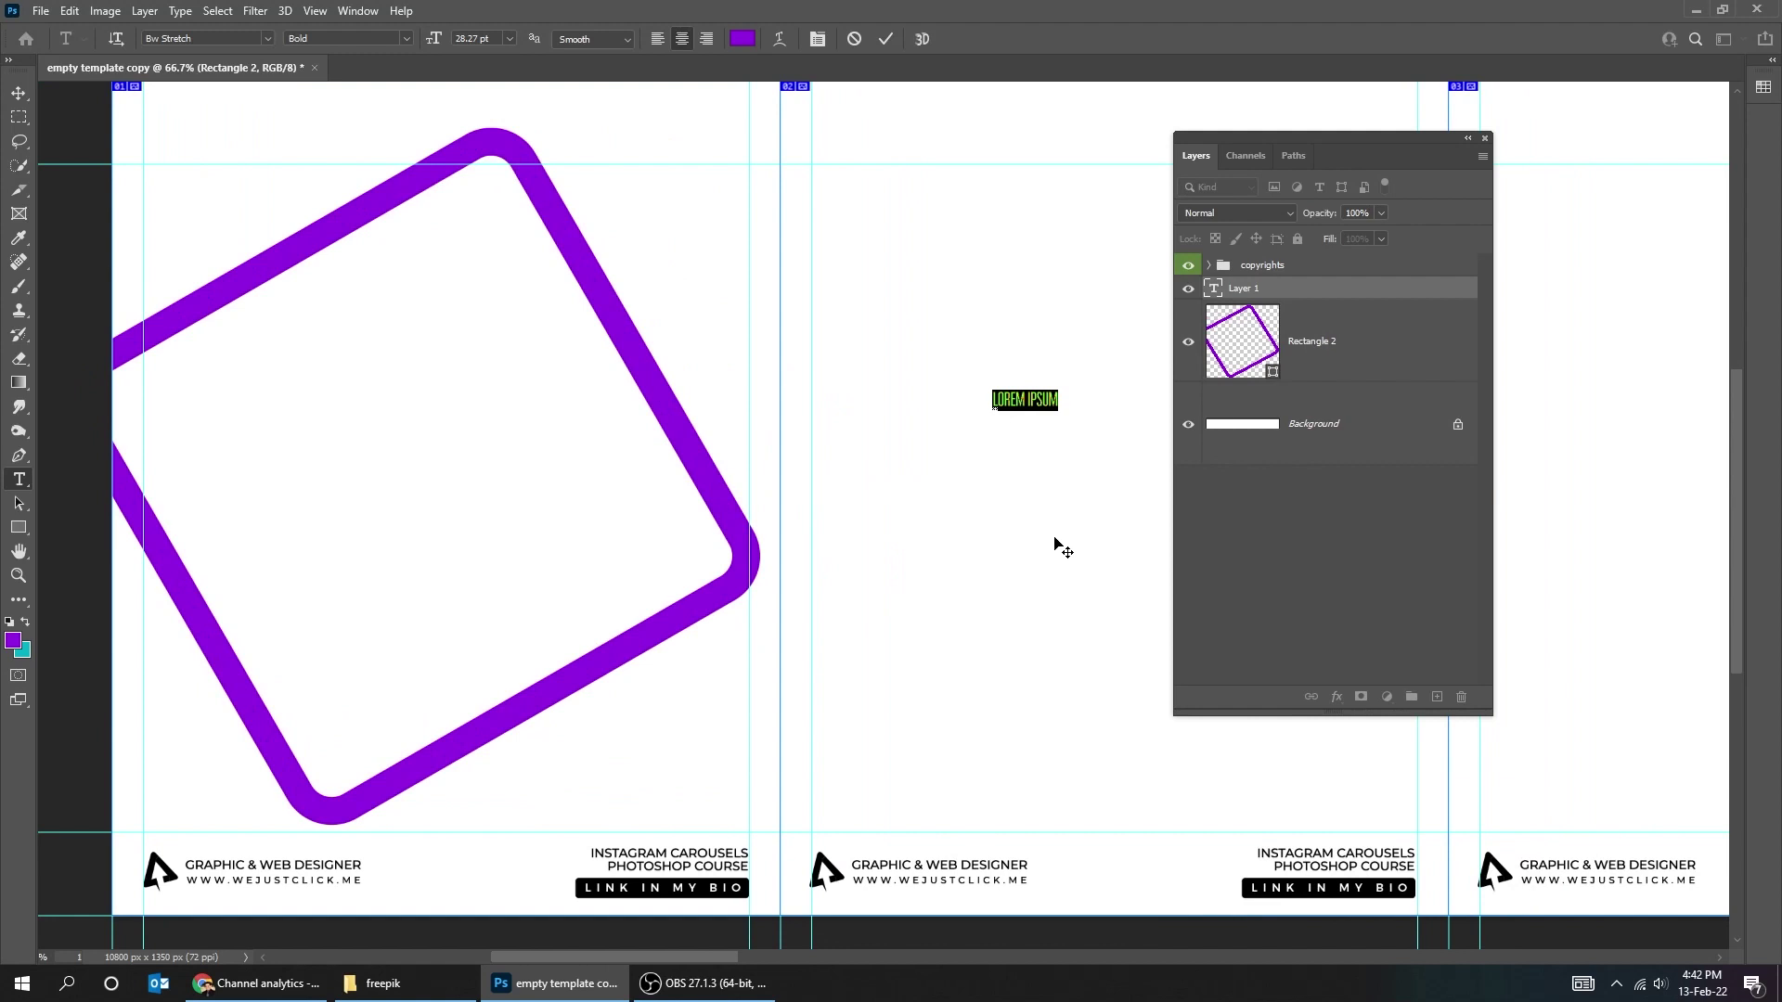
type("DESIGN BETTER CAROUSEL")
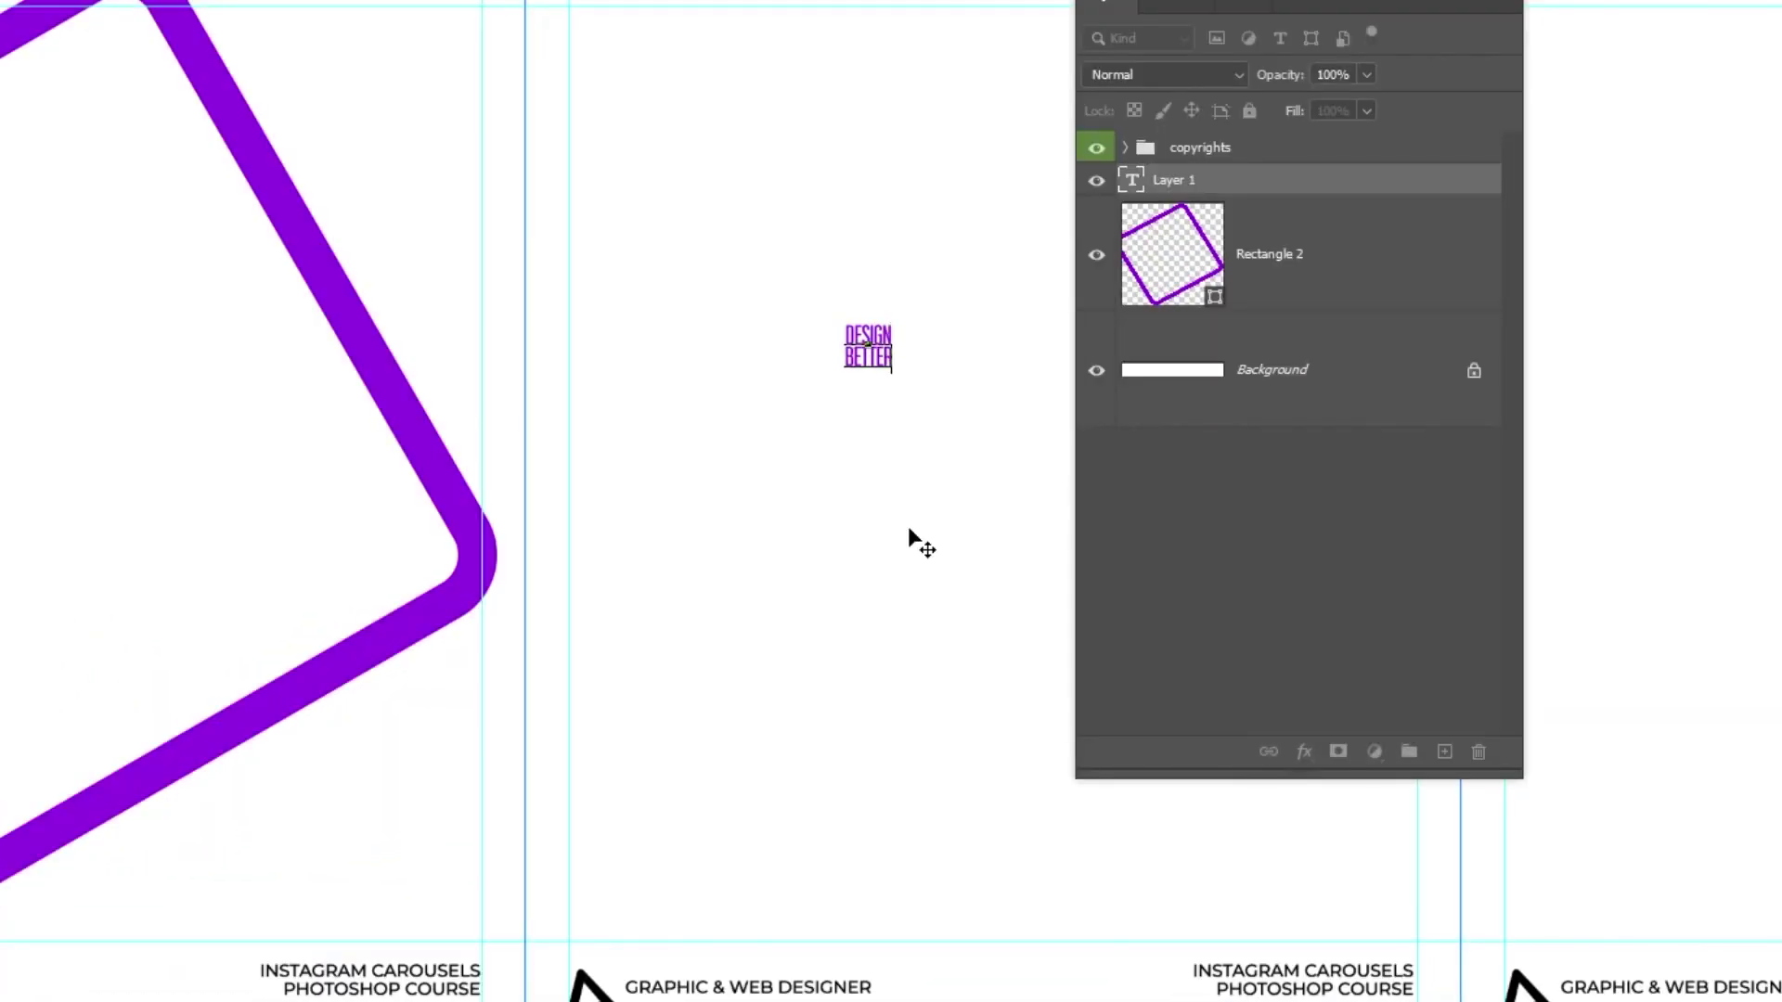
key("ctrl+Return")
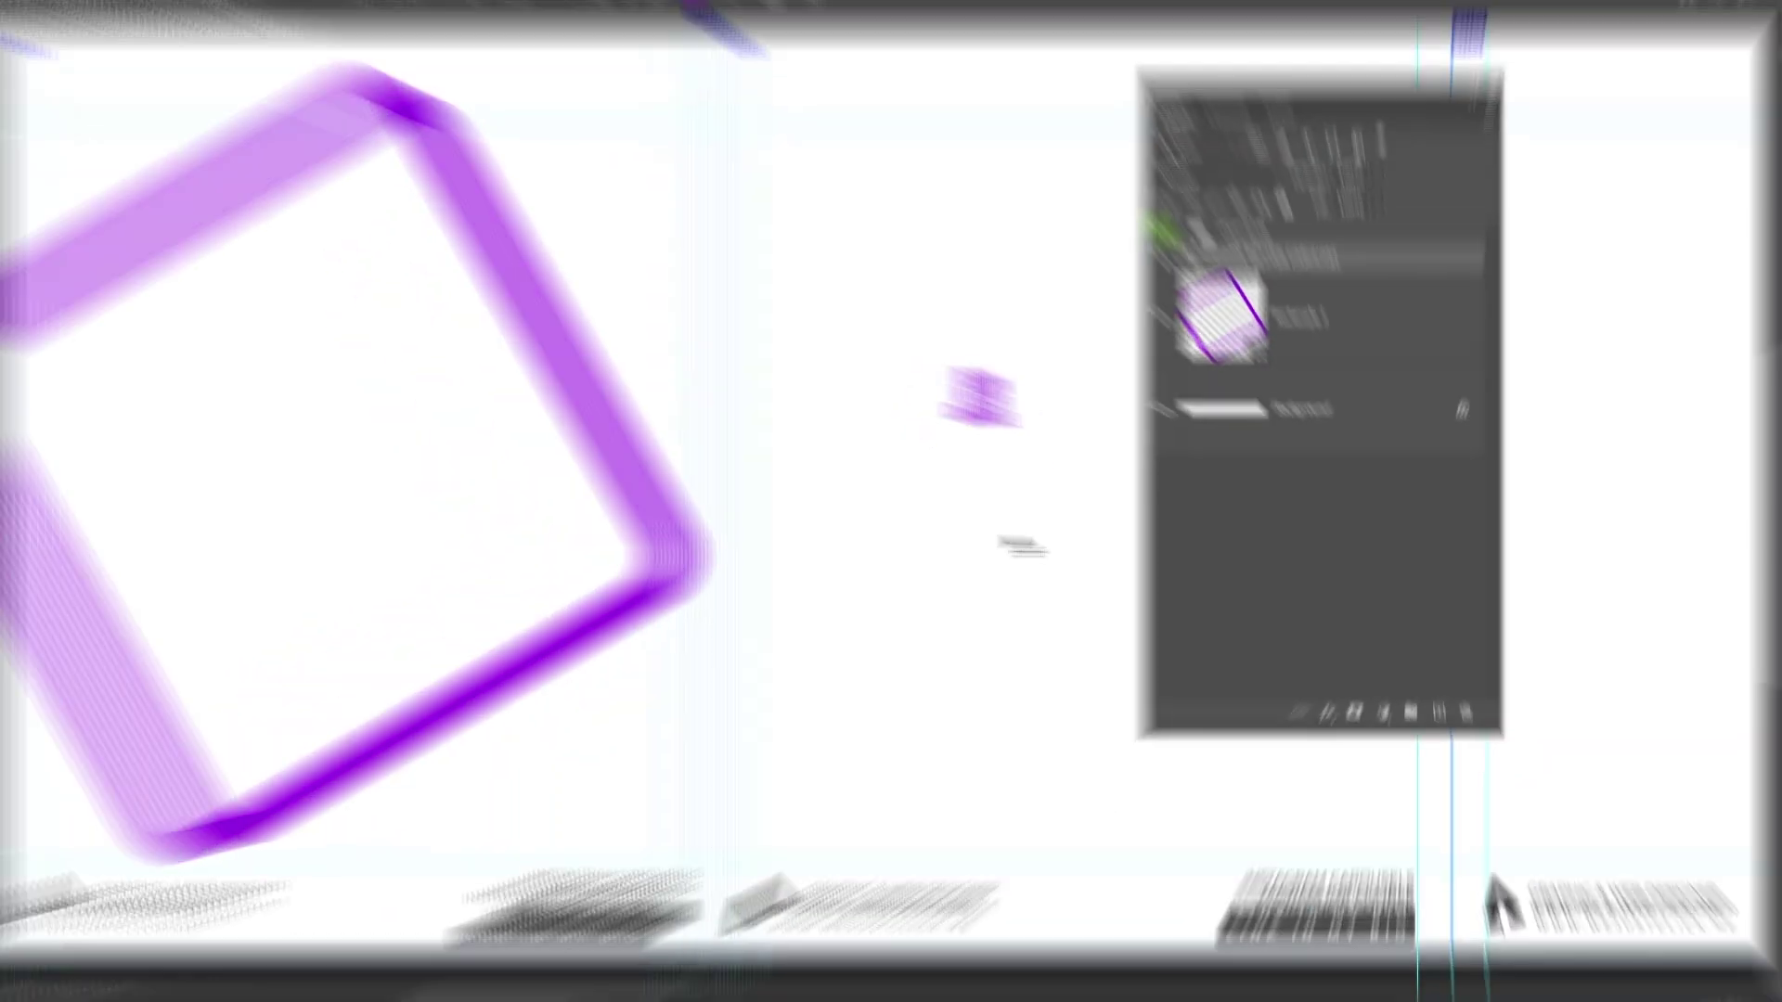
Scale the three-line headline up to about 755%.
key("ctrl+t")
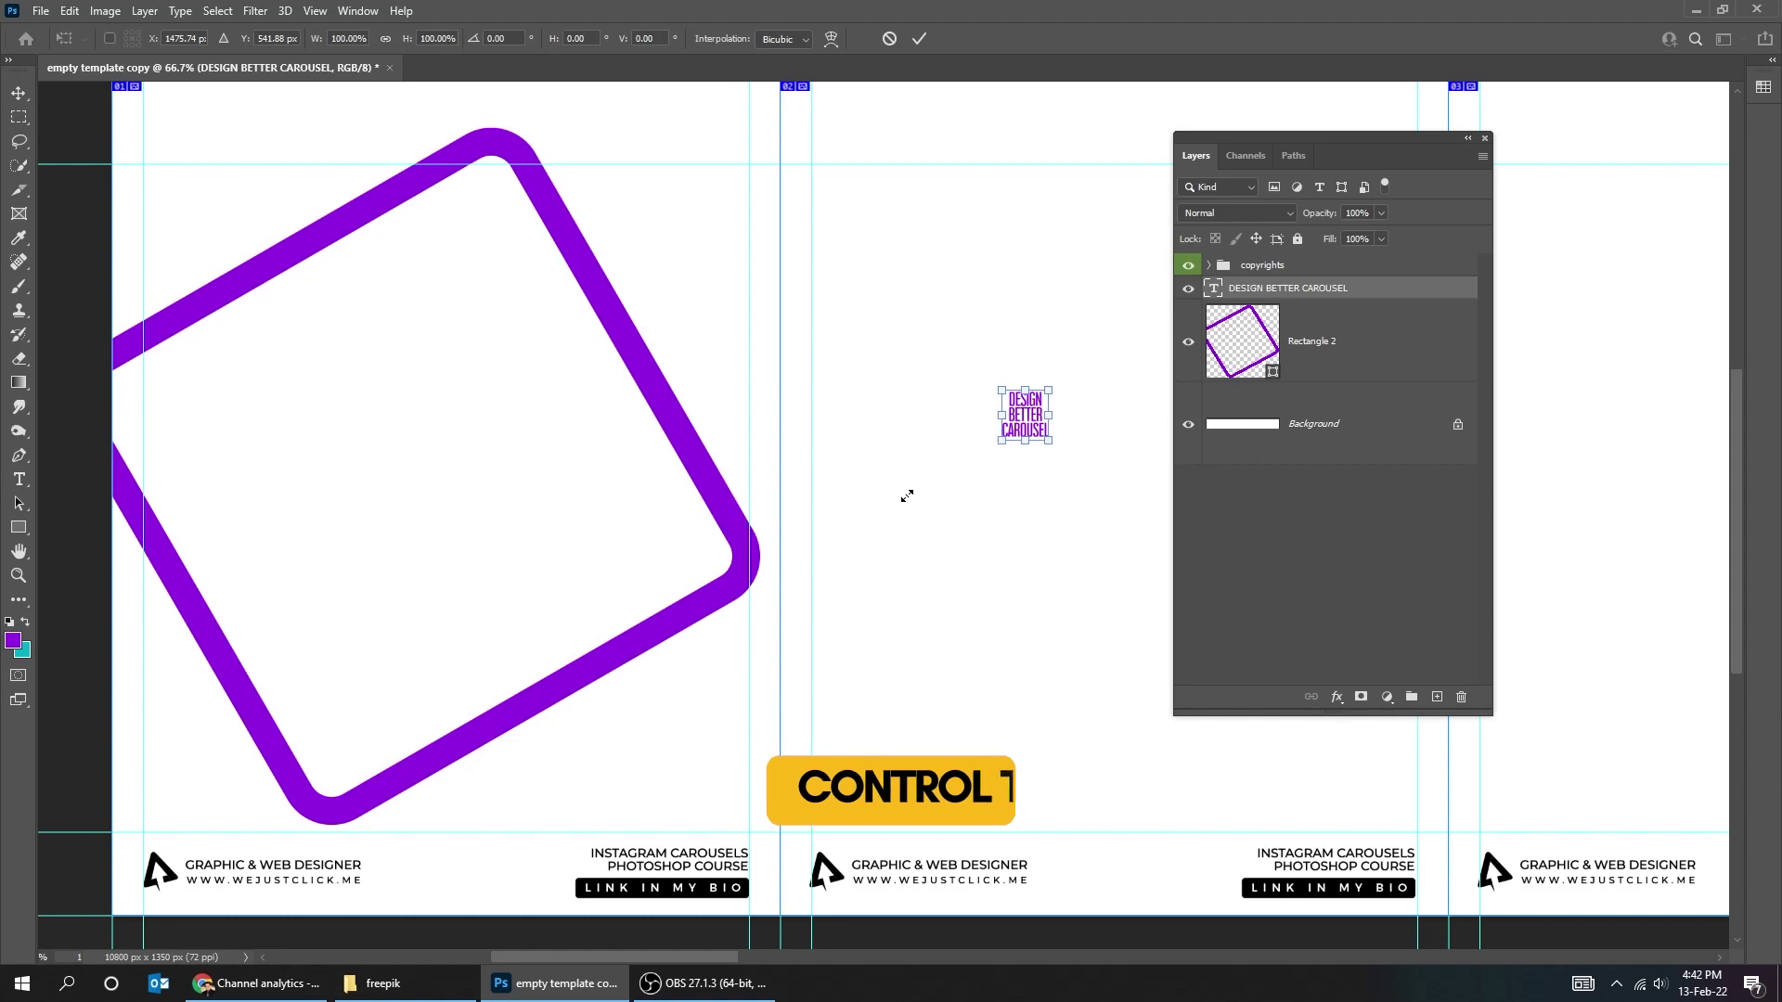
left_click_drag(907, 496, 821, 590)
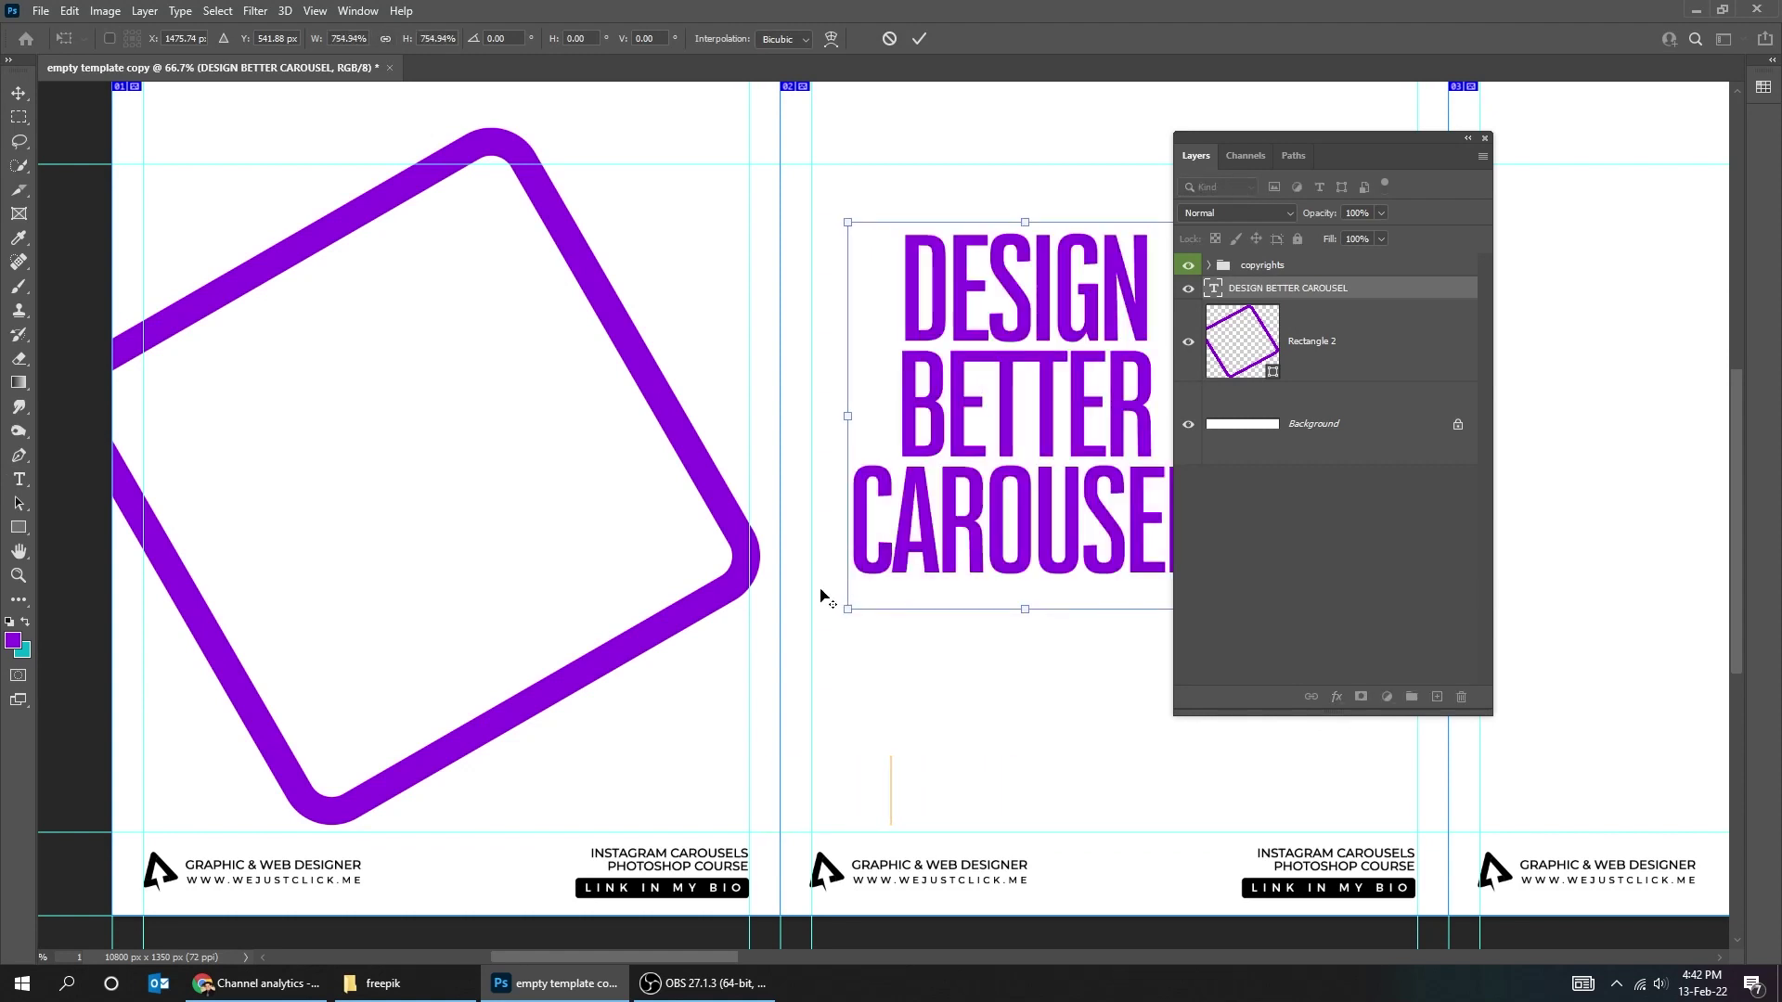
key("Return")
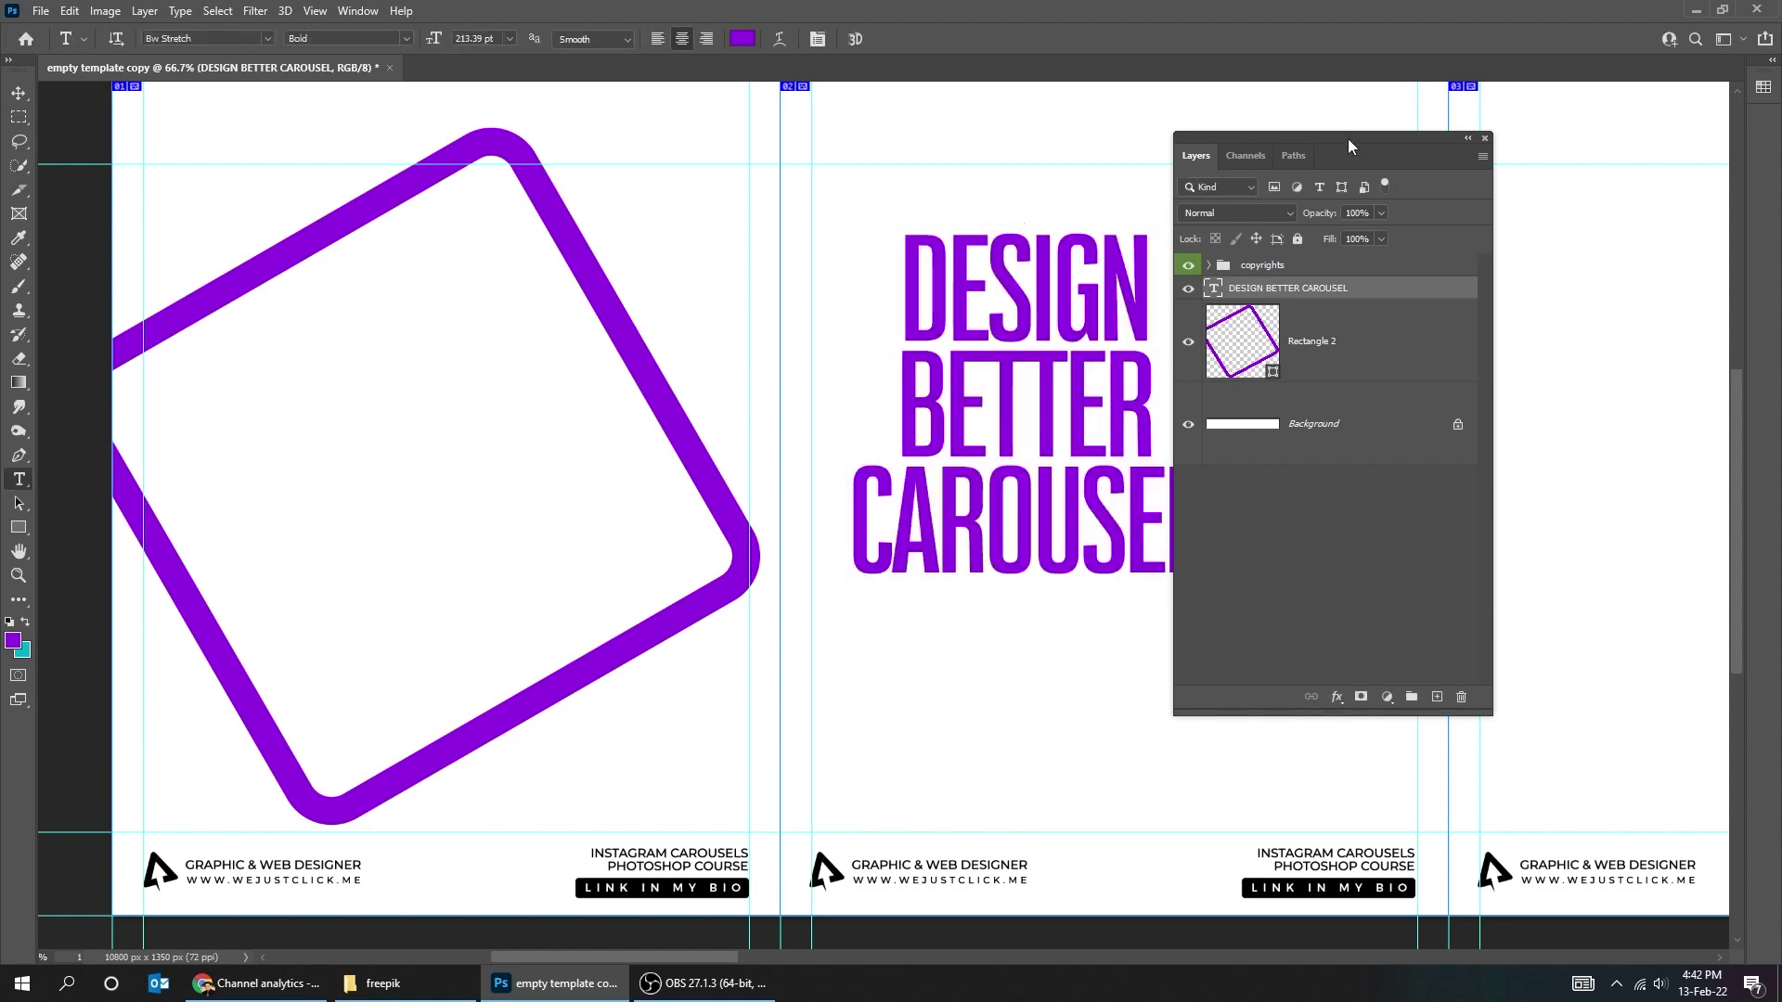
Change the headline's text color to black and its Bw Stretch font style to Black.
left_click_drag(1348, 137, 1575, 133)
left_click(1077, 532)
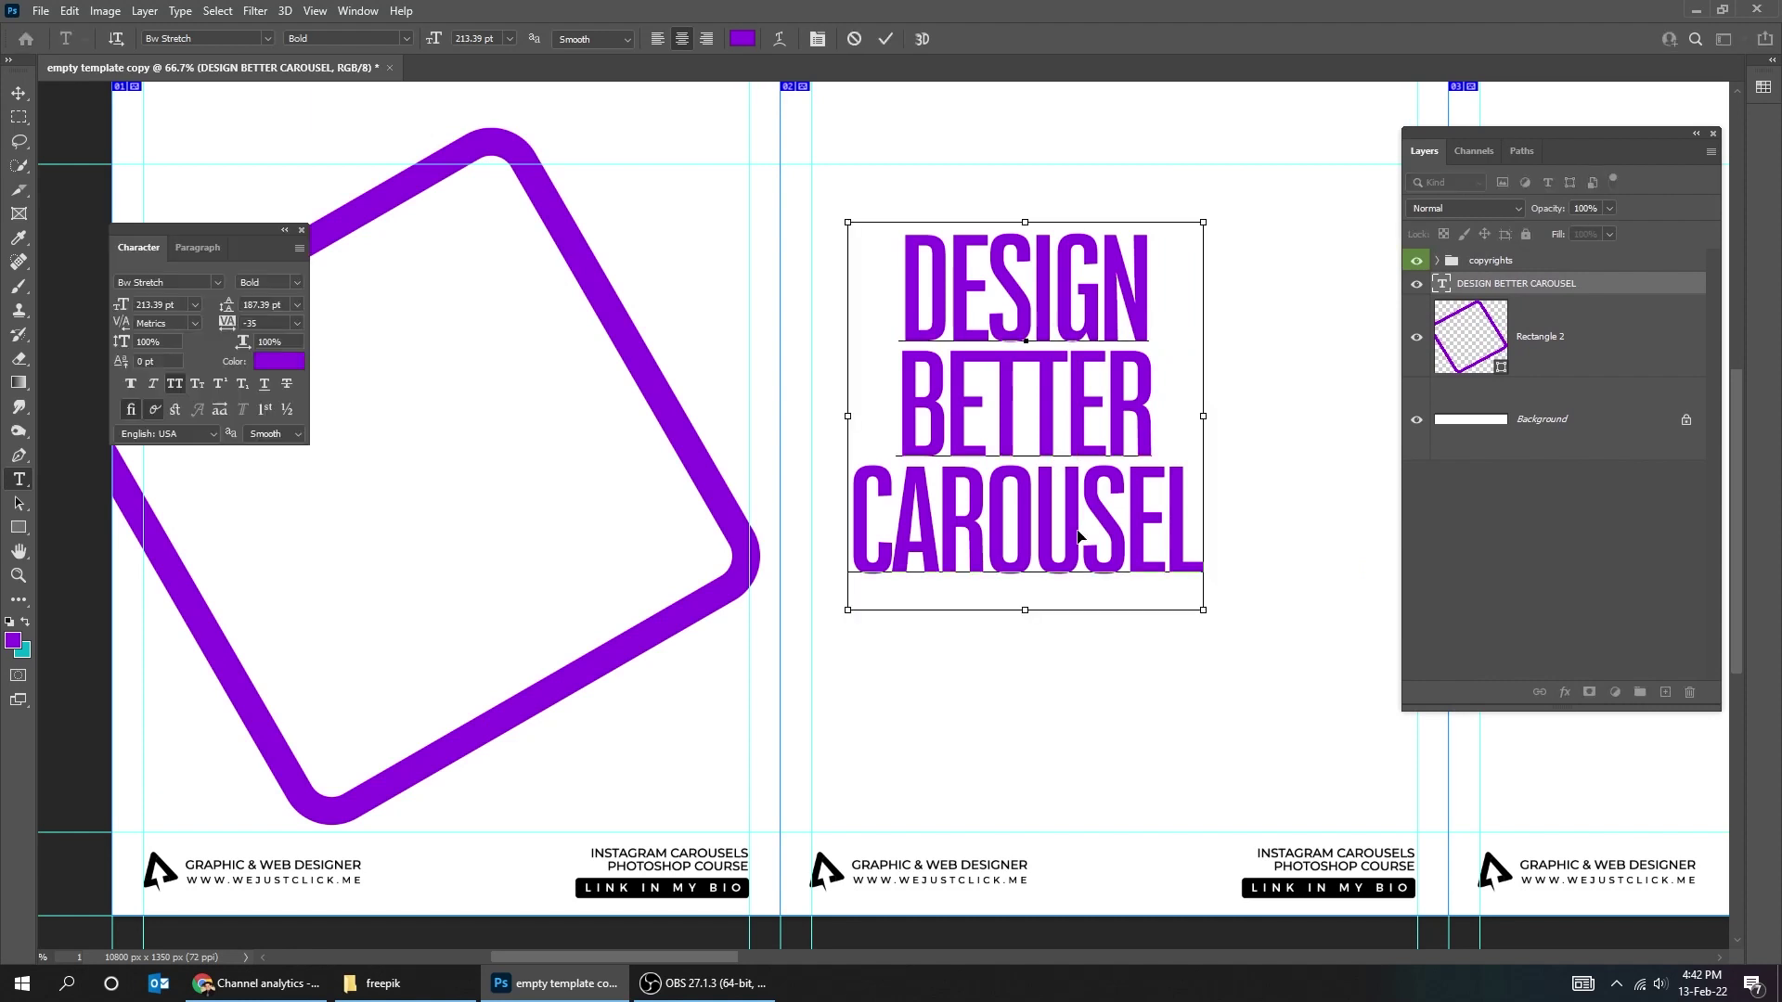
key("ctrl+t")
key("ctrl+Return")
left_click_drag(254, 323, 496, 320)
left_click(628, 507)
left_click_drag(424, 966, 345, 999)
left_click(965, 662)
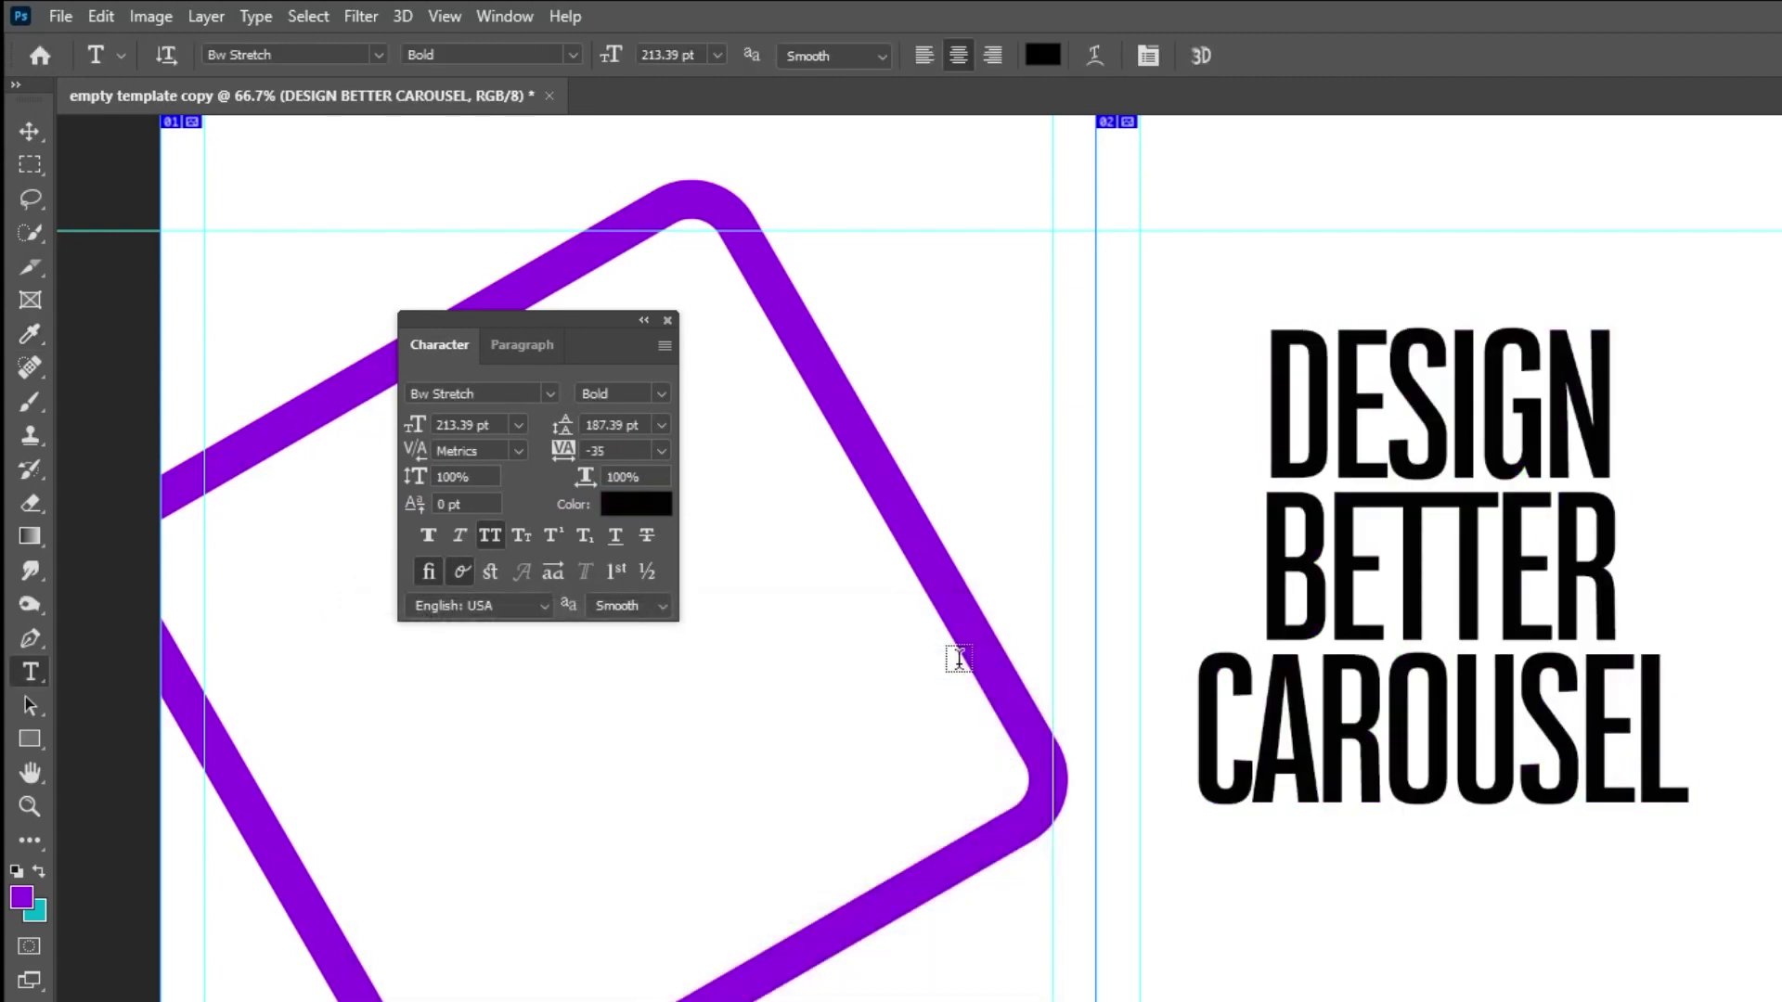
left_click(661, 394)
left_click(663, 545)
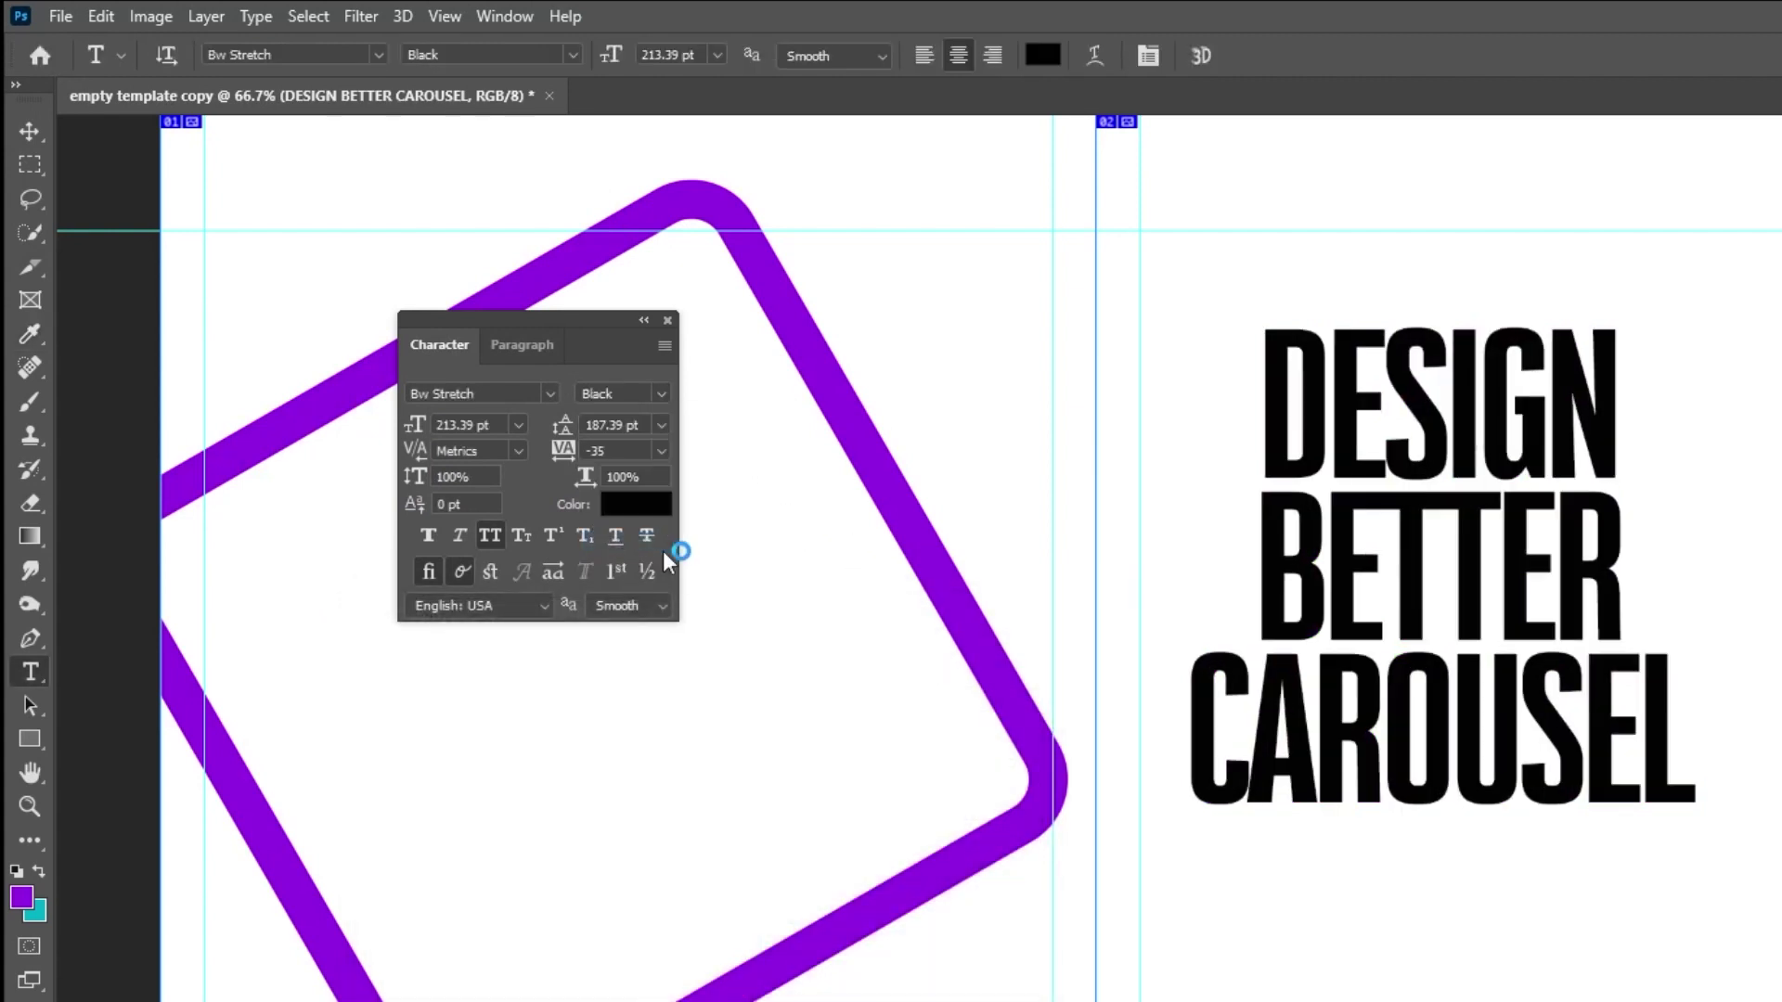
Recolor only the word "CAROUSEL" with the purple used for the frame.
left_click_drag(1193, 742, 1689, 730)
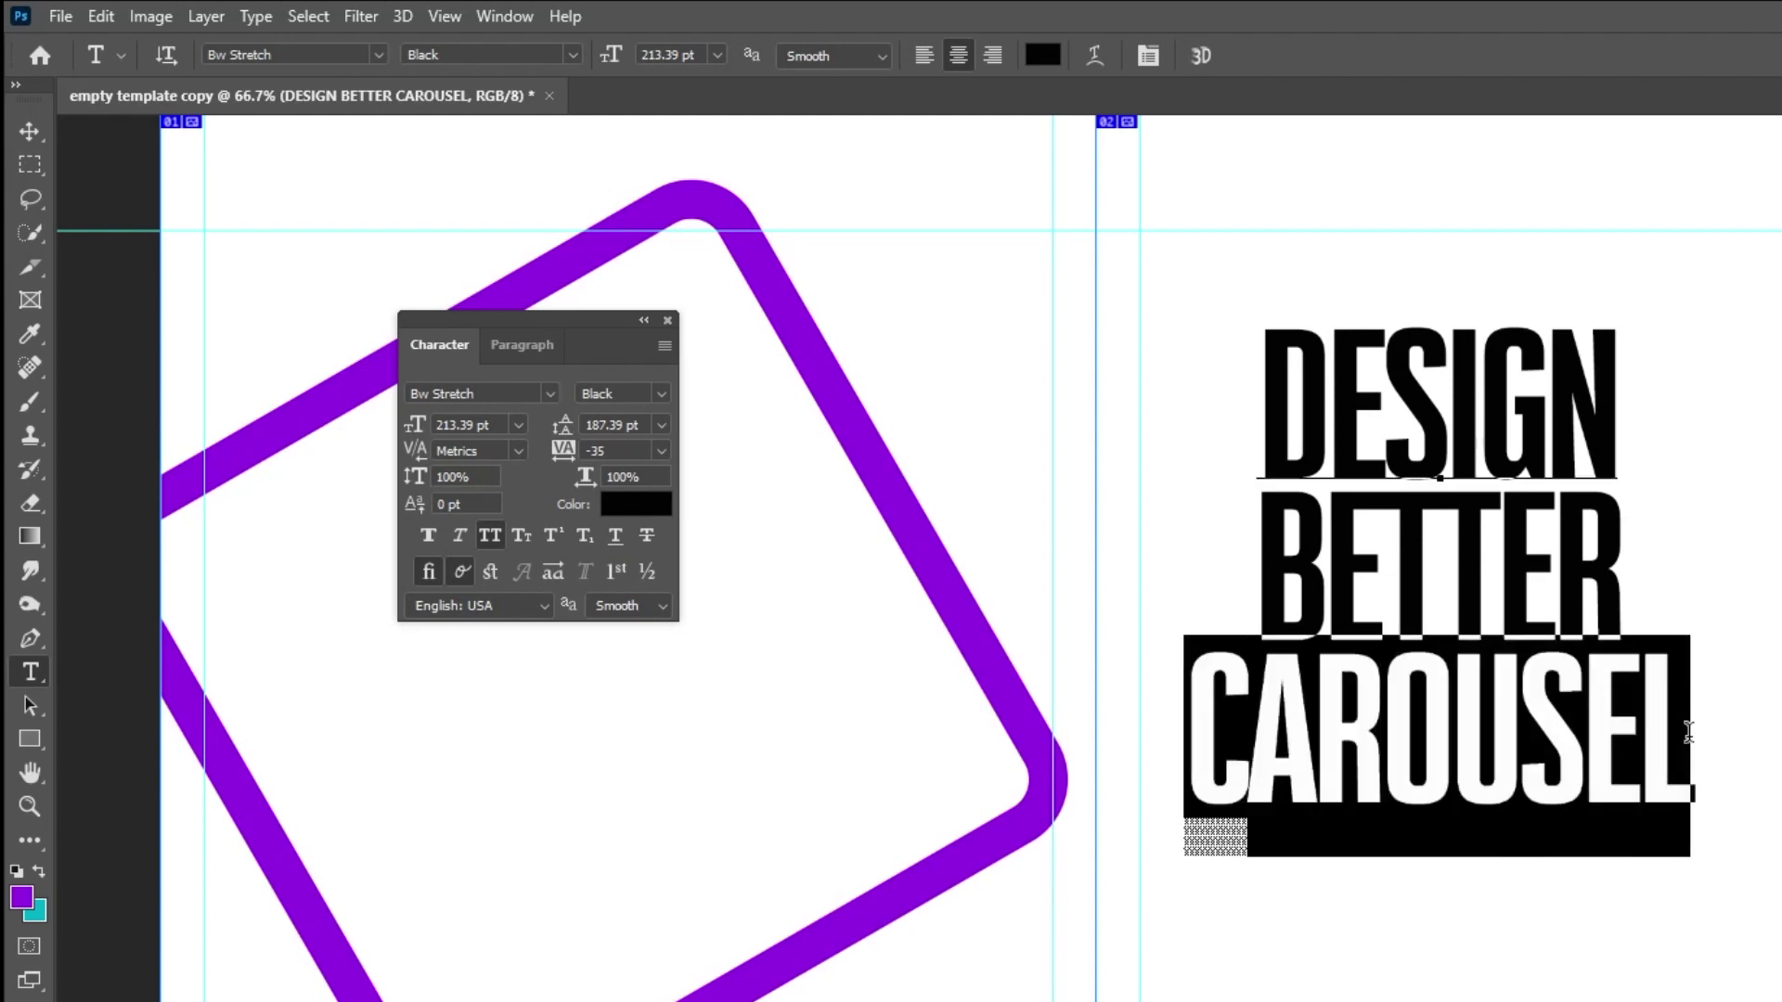
left_click(655, 503)
left_click(271, 829)
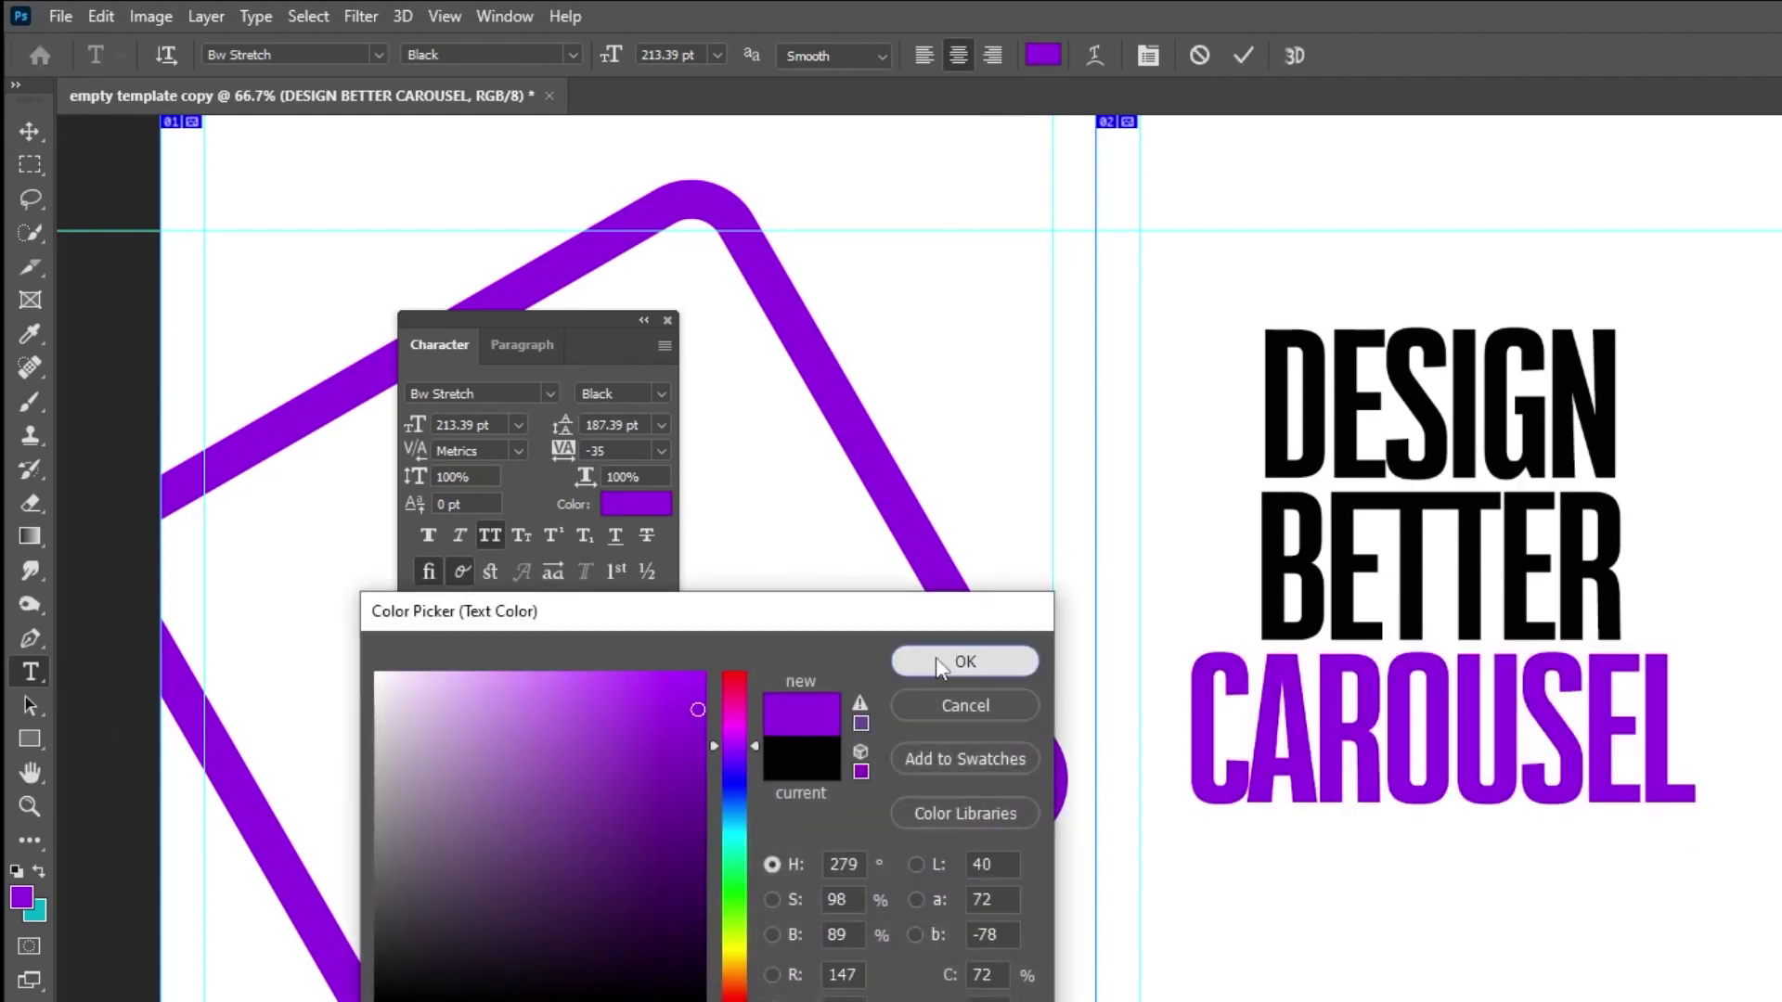
left_click(965, 661)
Move the headline inside the square frame on the first slide and rotate it to match the frame's tilt.
left_click(37, 132)
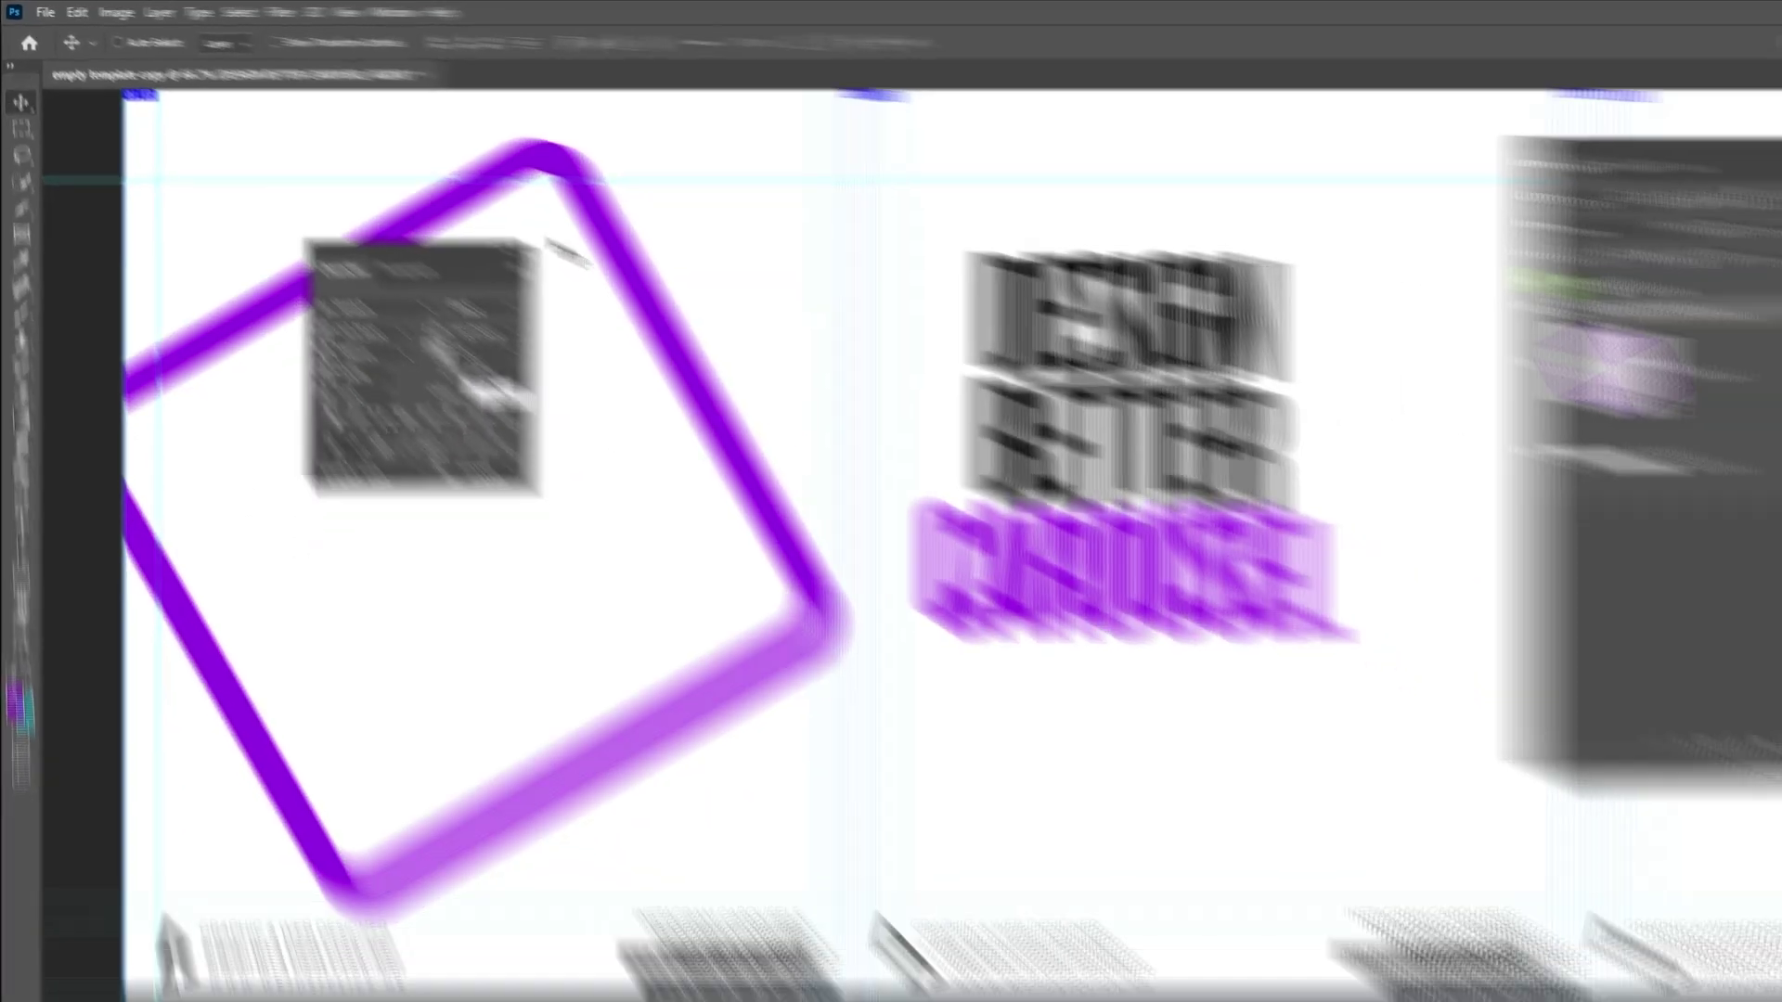
left_click_drag(1339, 466, 1121, 477)
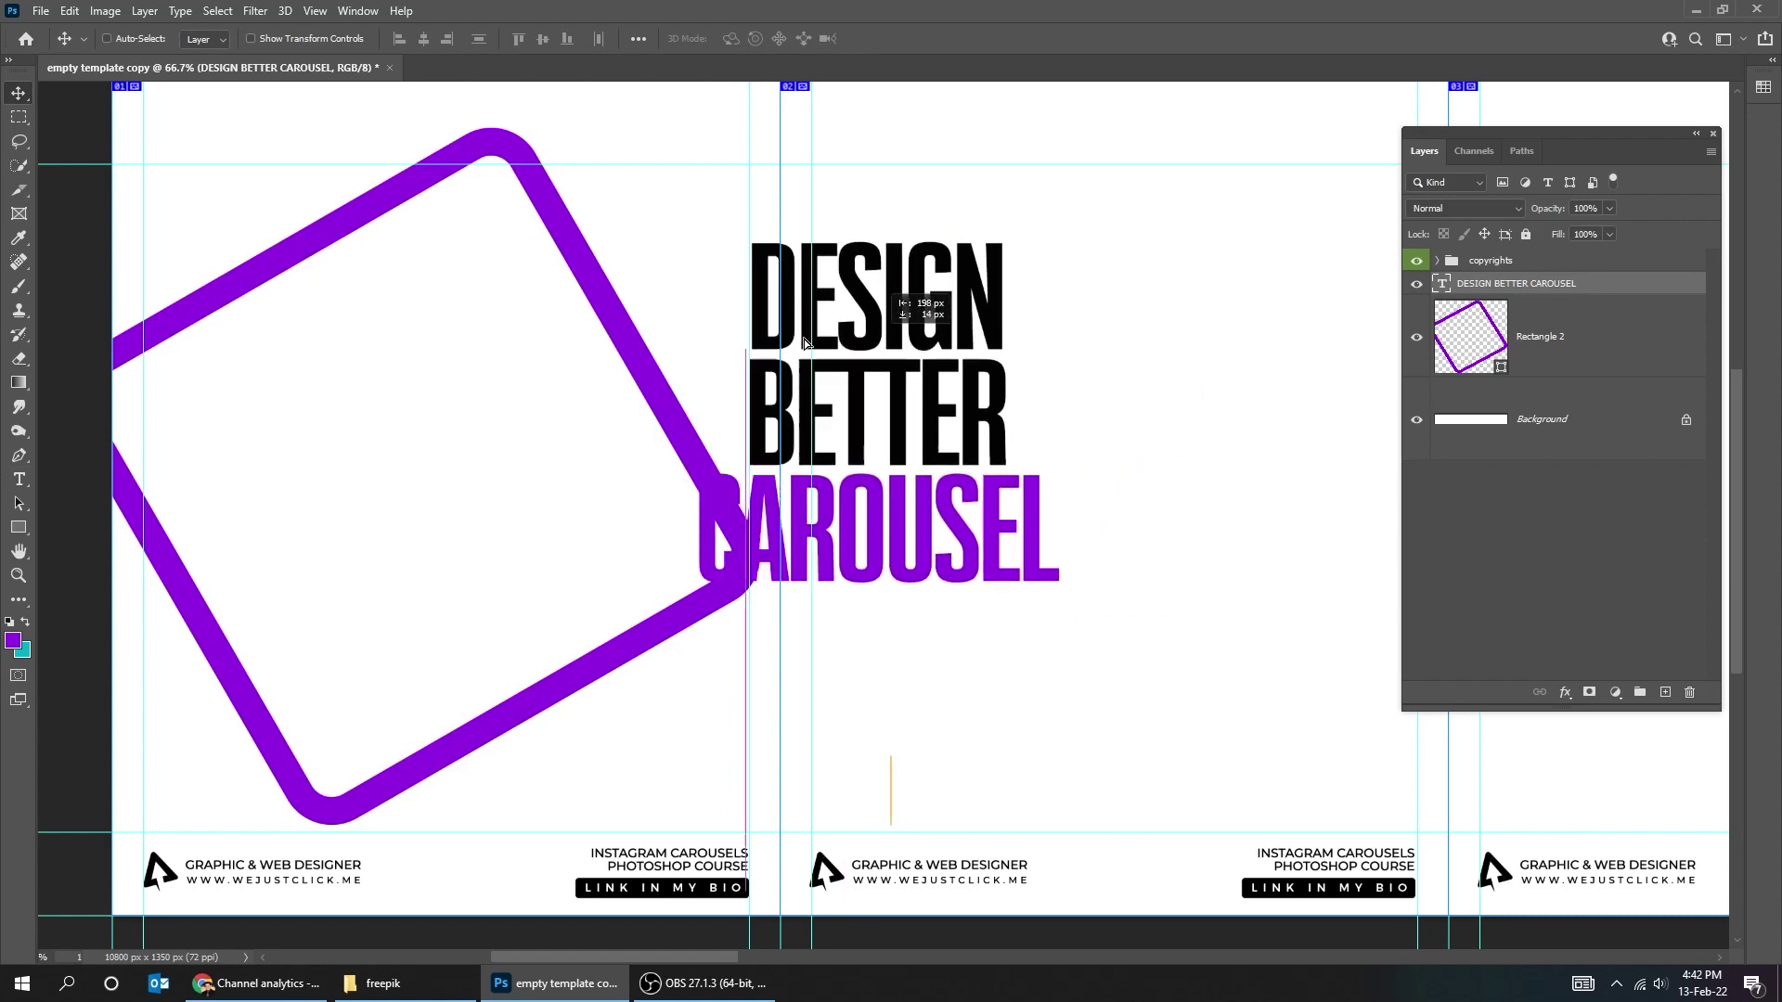
left_click_drag(803, 343, 529, 375)
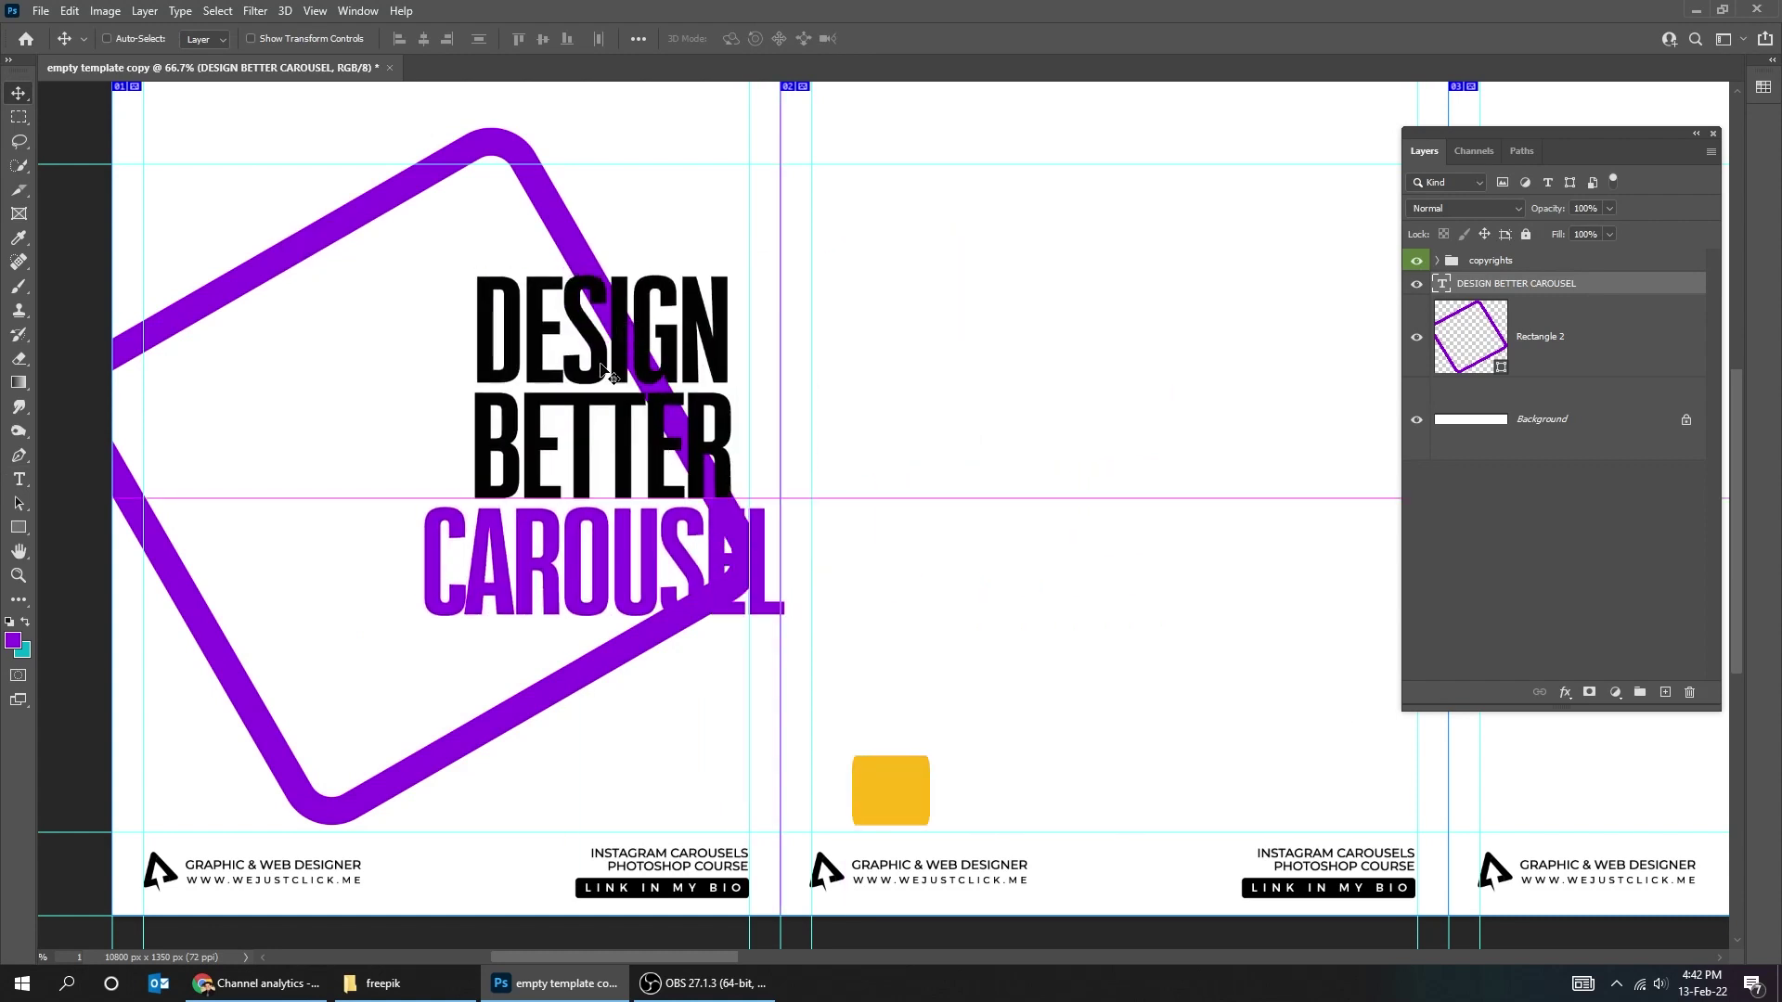
key("ctrl+t")
left_click_drag(882, 609, 915, 529)
key("Return")
left_click_drag(577, 513, 371, 525)
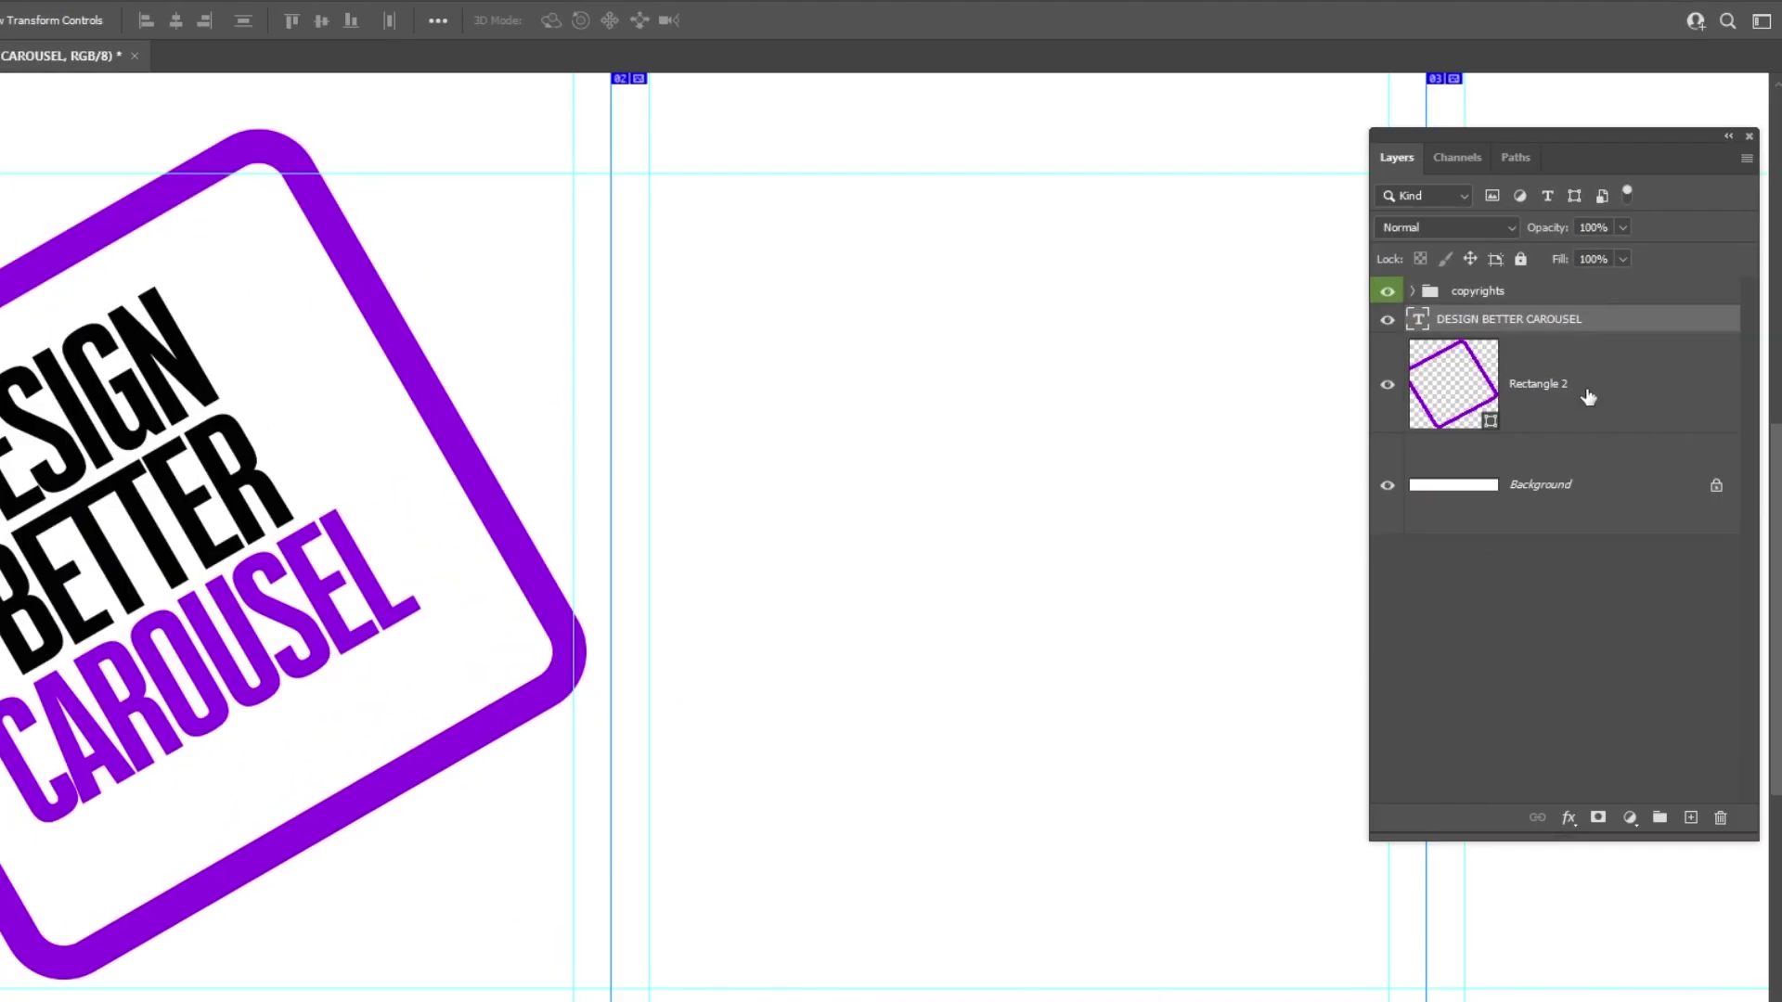
Align the centers of the headline and Rectangle 2 vertically and horizontally, and shift both slightly toward the first slide's left edge.
left_click(1589, 397, "shift")
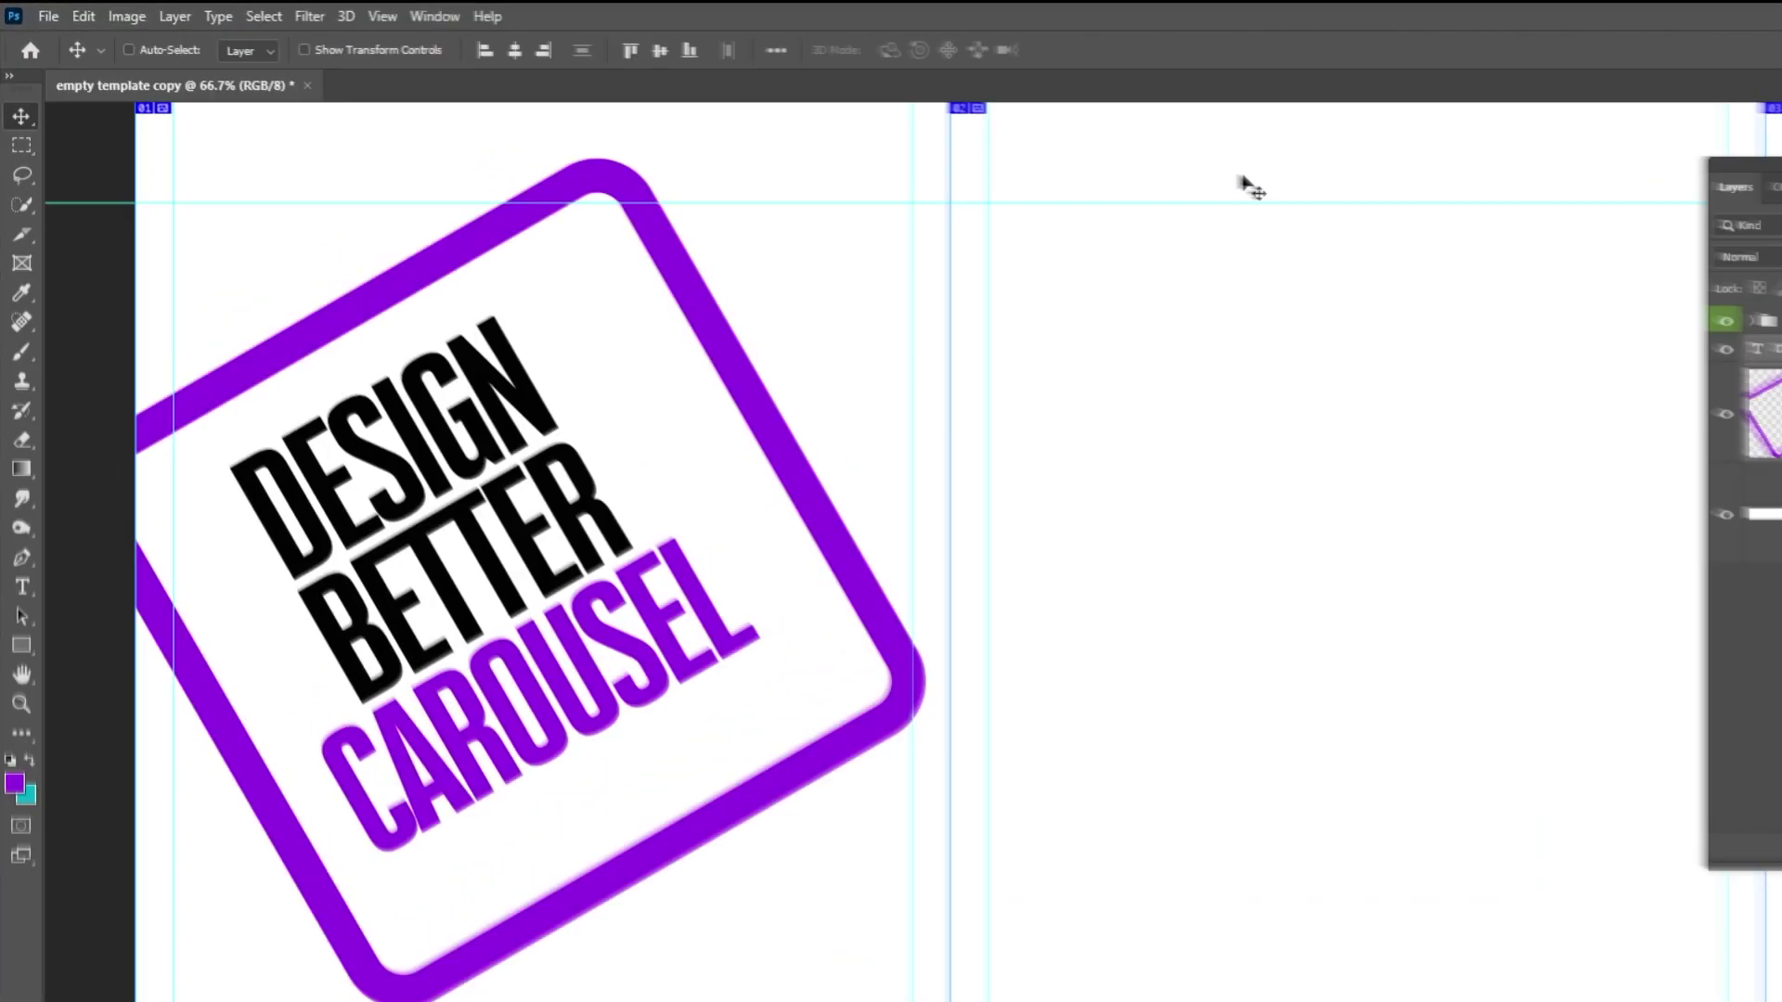
left_click(656, 52)
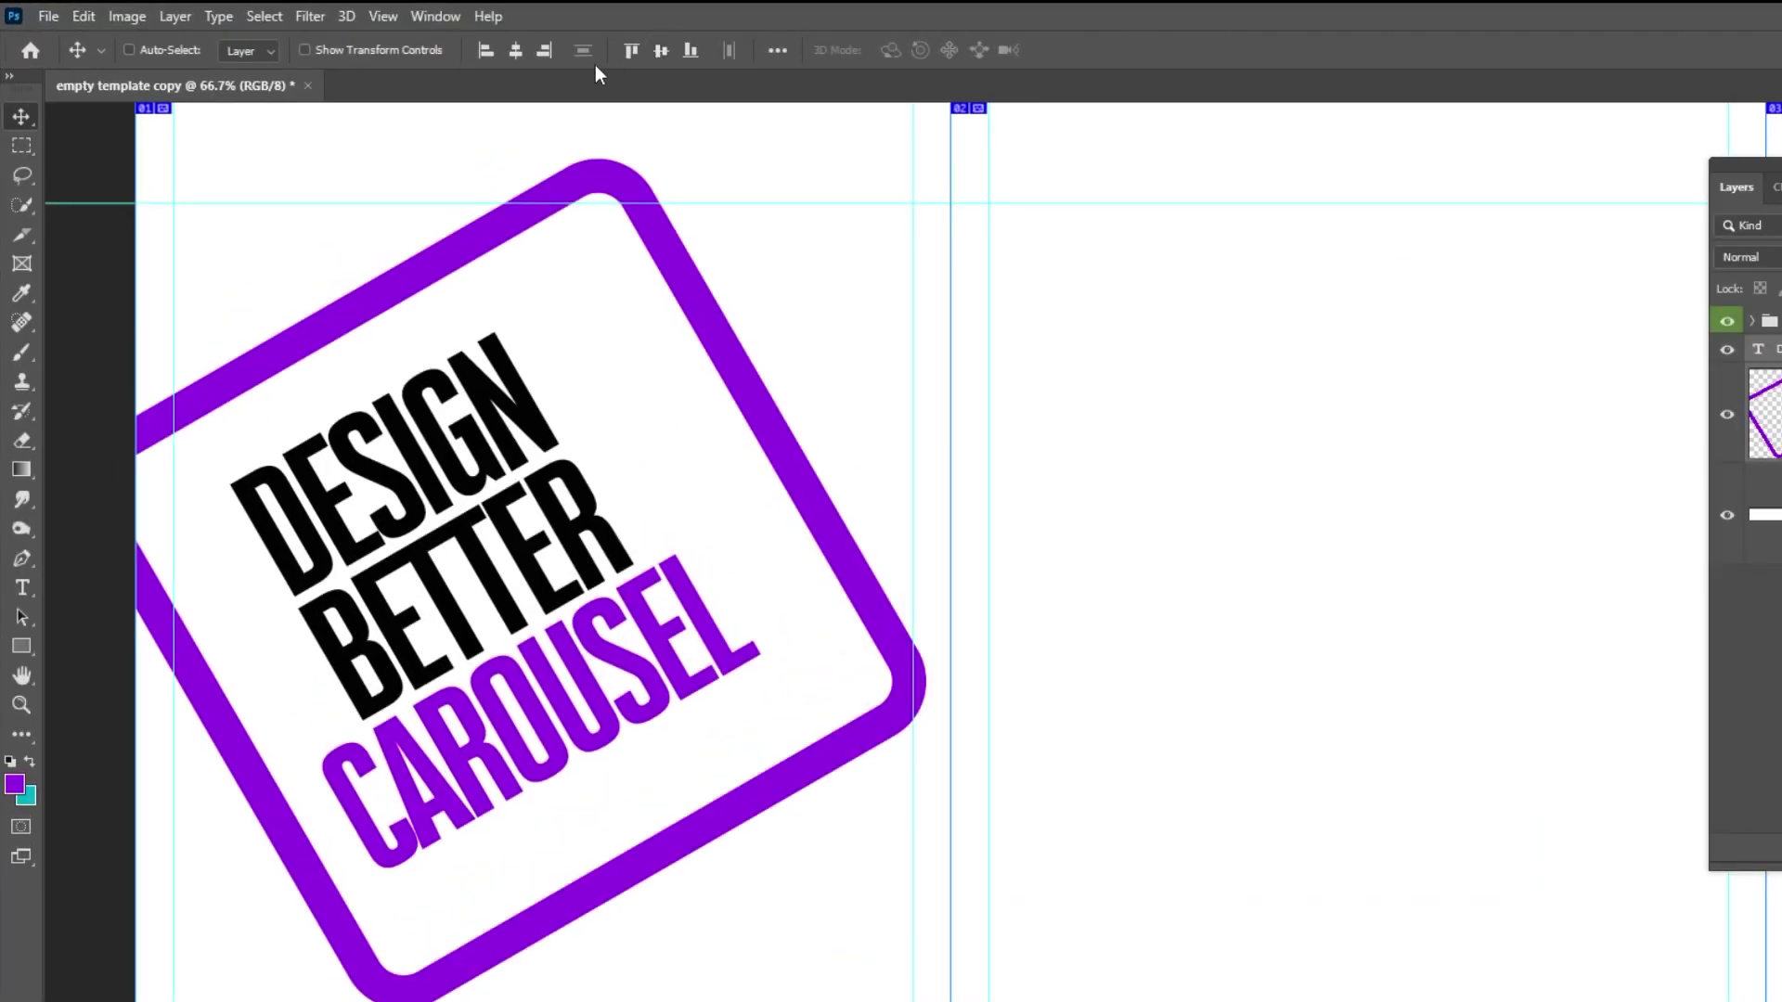
left_click(521, 49)
left_click_drag(723, 705, 667, 687)
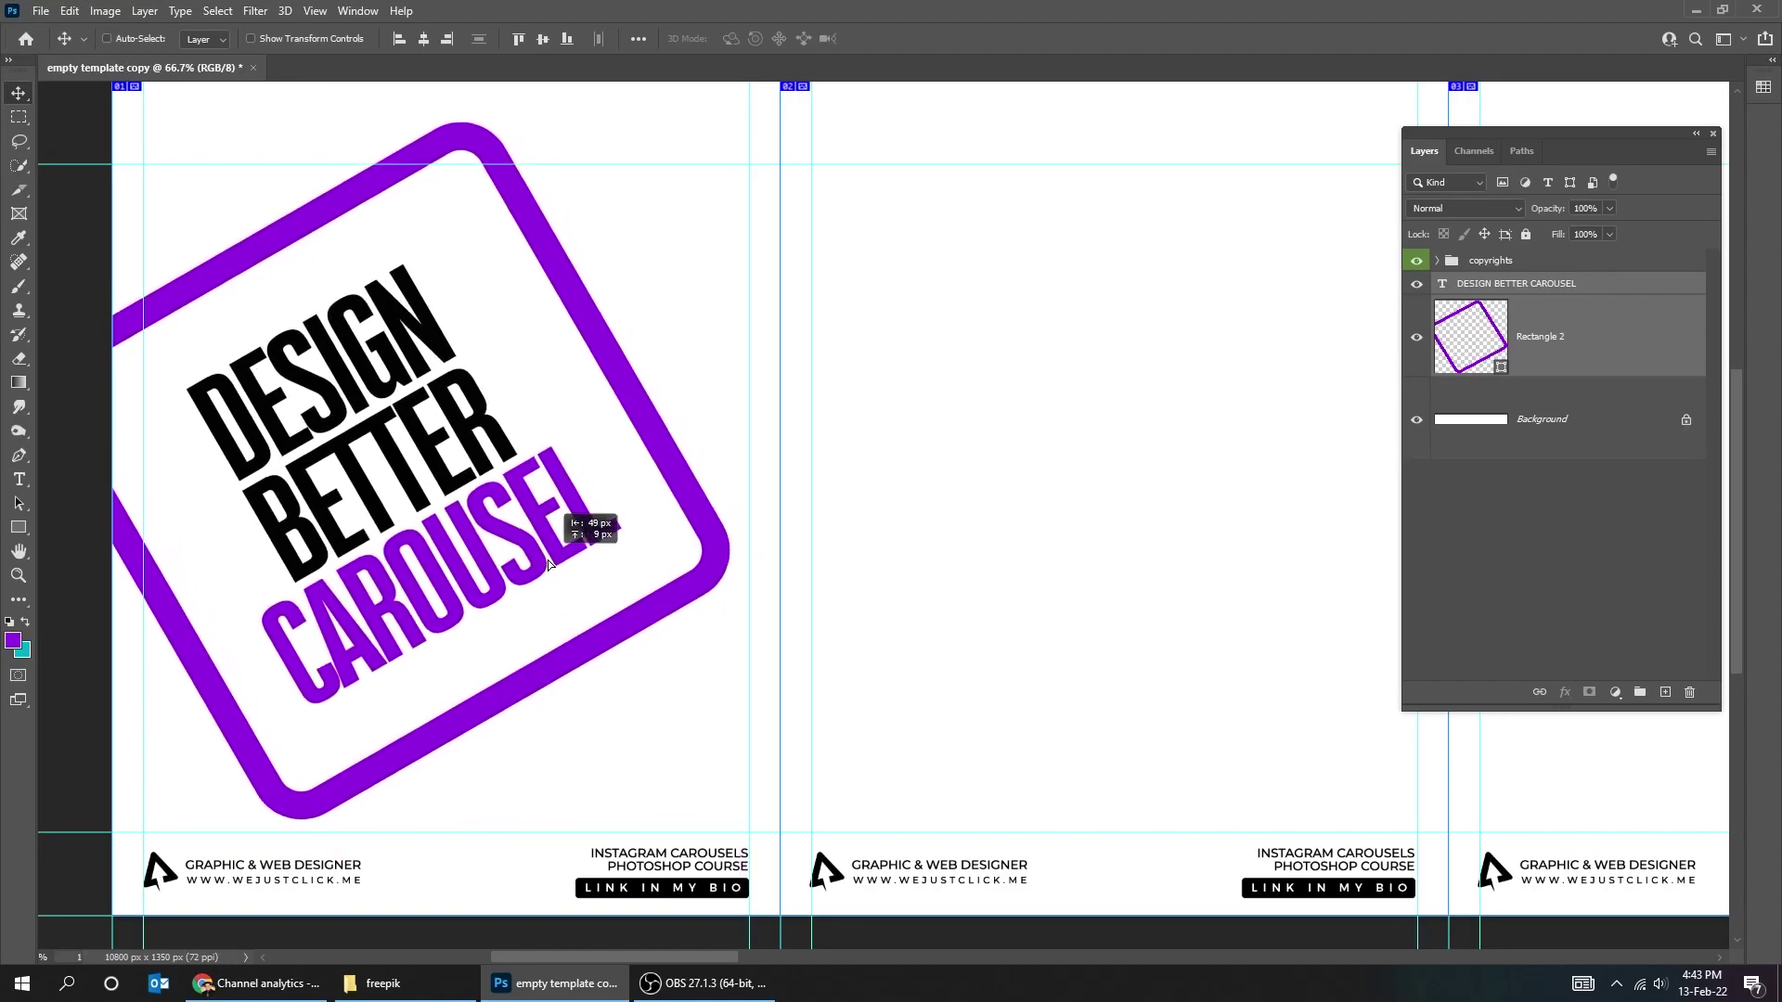
left_click_drag(548, 563, 588, 604)
Place image 1 from the freepik folder into the carousel document.
left_click(408, 991)
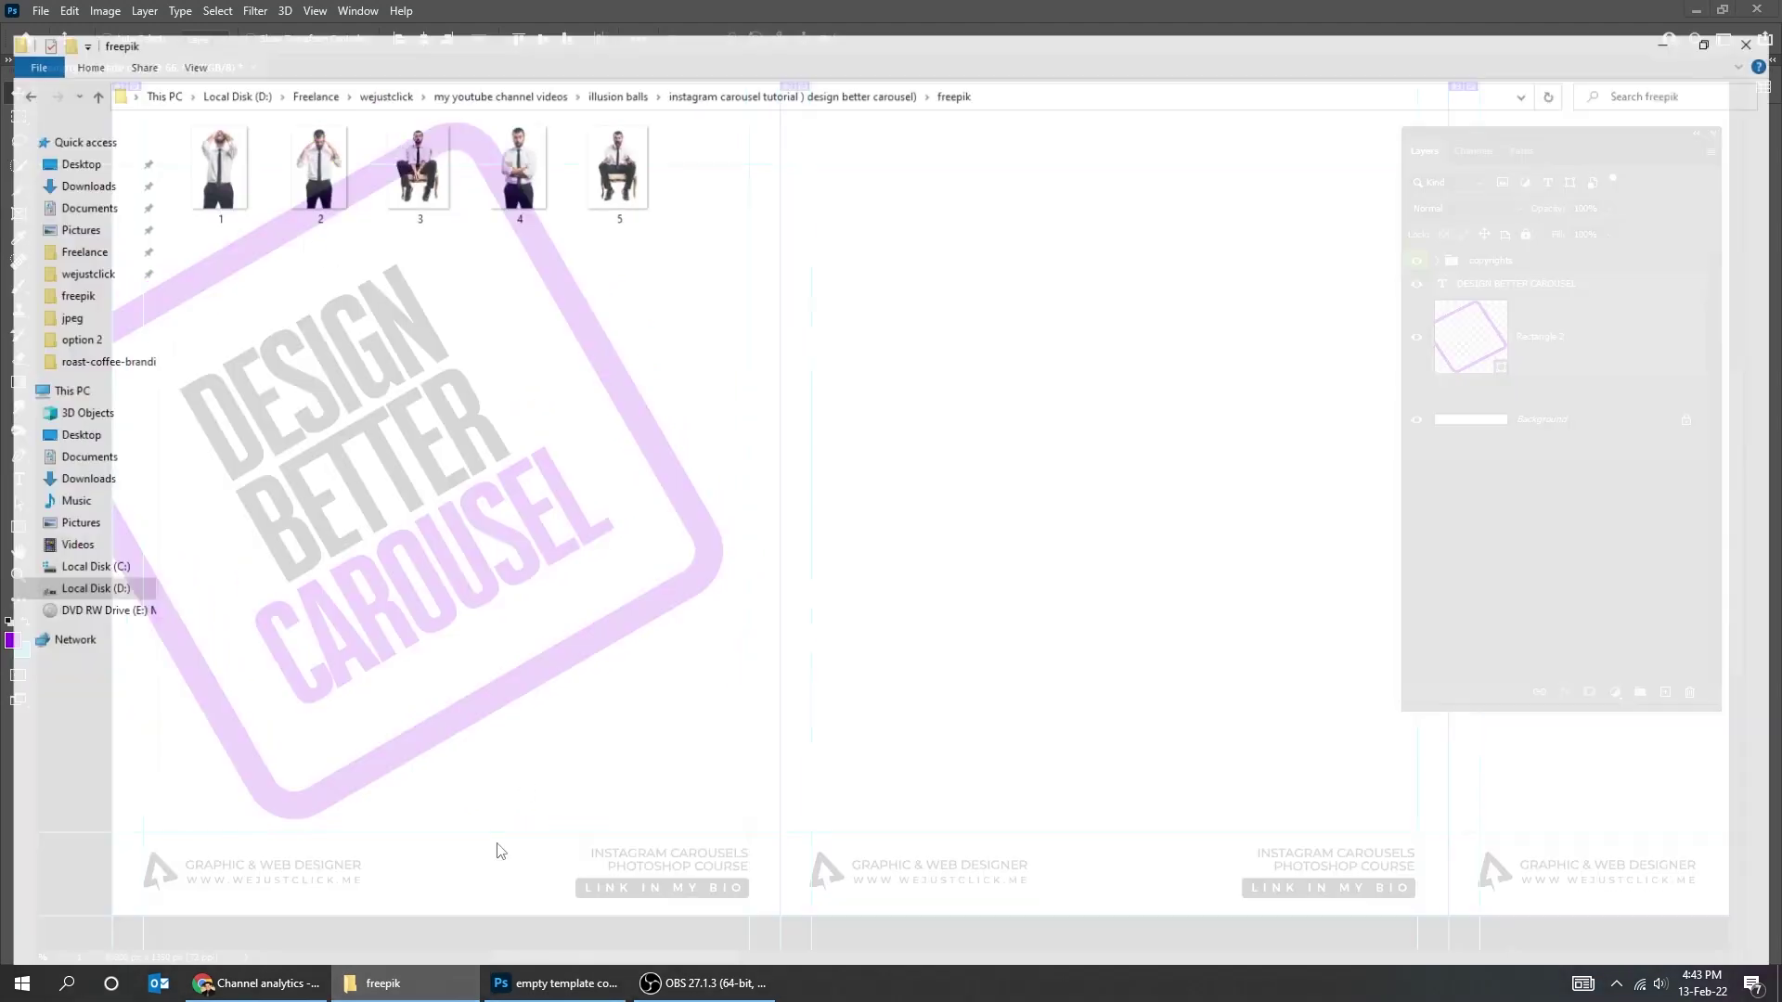
left_click_drag(209, 143, 622, 733)
left_click_drag(647, 670, 647, 656)
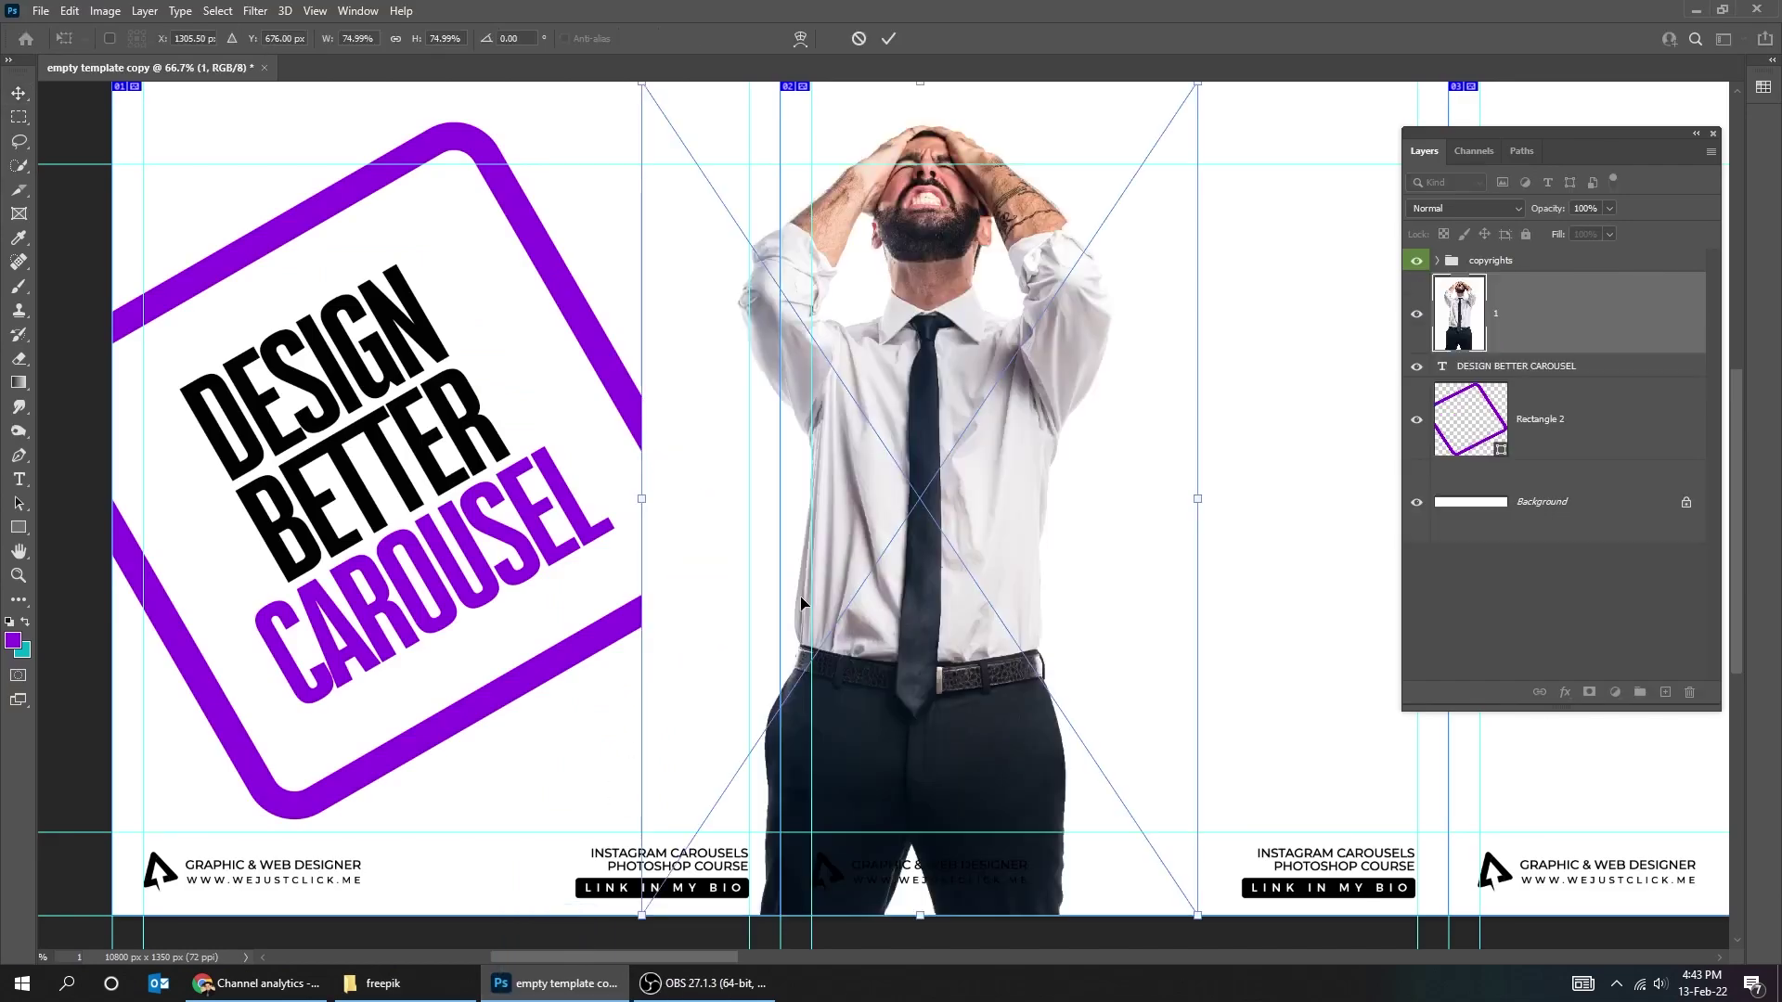
Enlarge the photo of the man and position him across the boundary between the first and second slides.
left_click_drag(1008, 429, 871, 533)
left_click_drag(1058, 191, 1136, 152)
key("ctrl+minus")
key("ctrl+minus")
left_click_drag(993, 317, 1045, 283)
key("Return")
left_click_drag(846, 451, 845, 500)
Cut the man out of the photo's white background by selecting the subject and adding a layer mask to layer 1.
key("ctrl+plus")
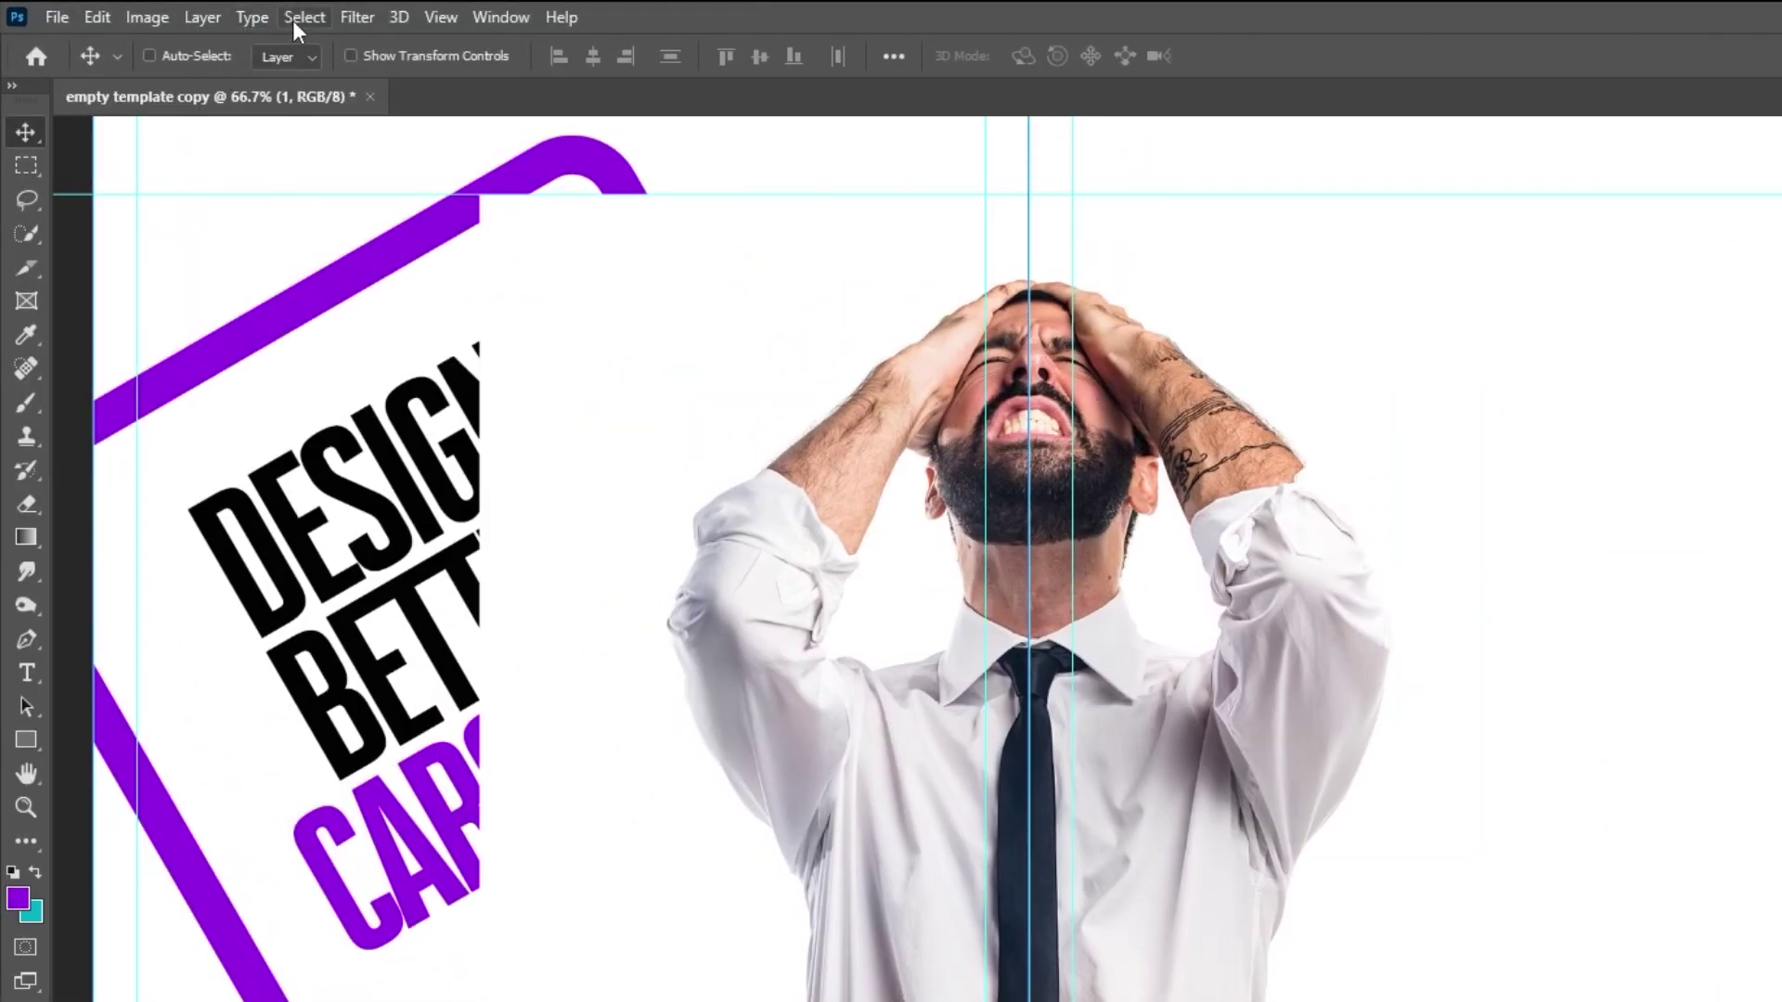
left_click(320, 17)
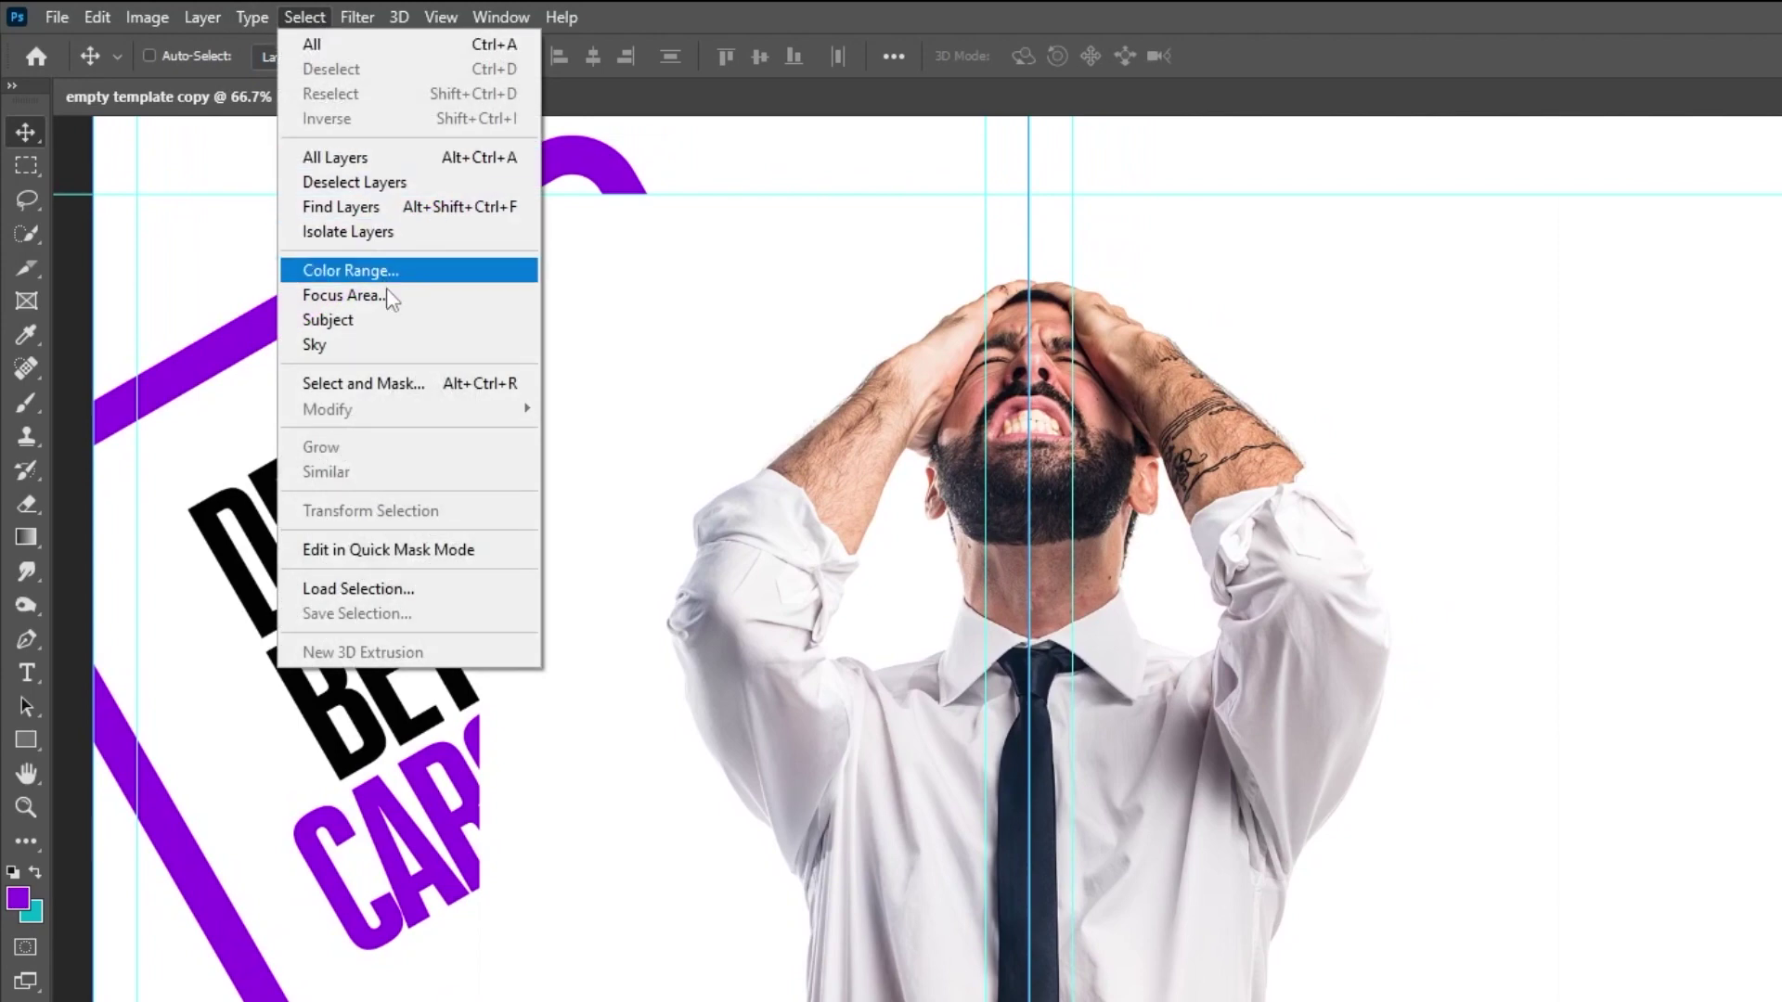
left_click(391, 322)
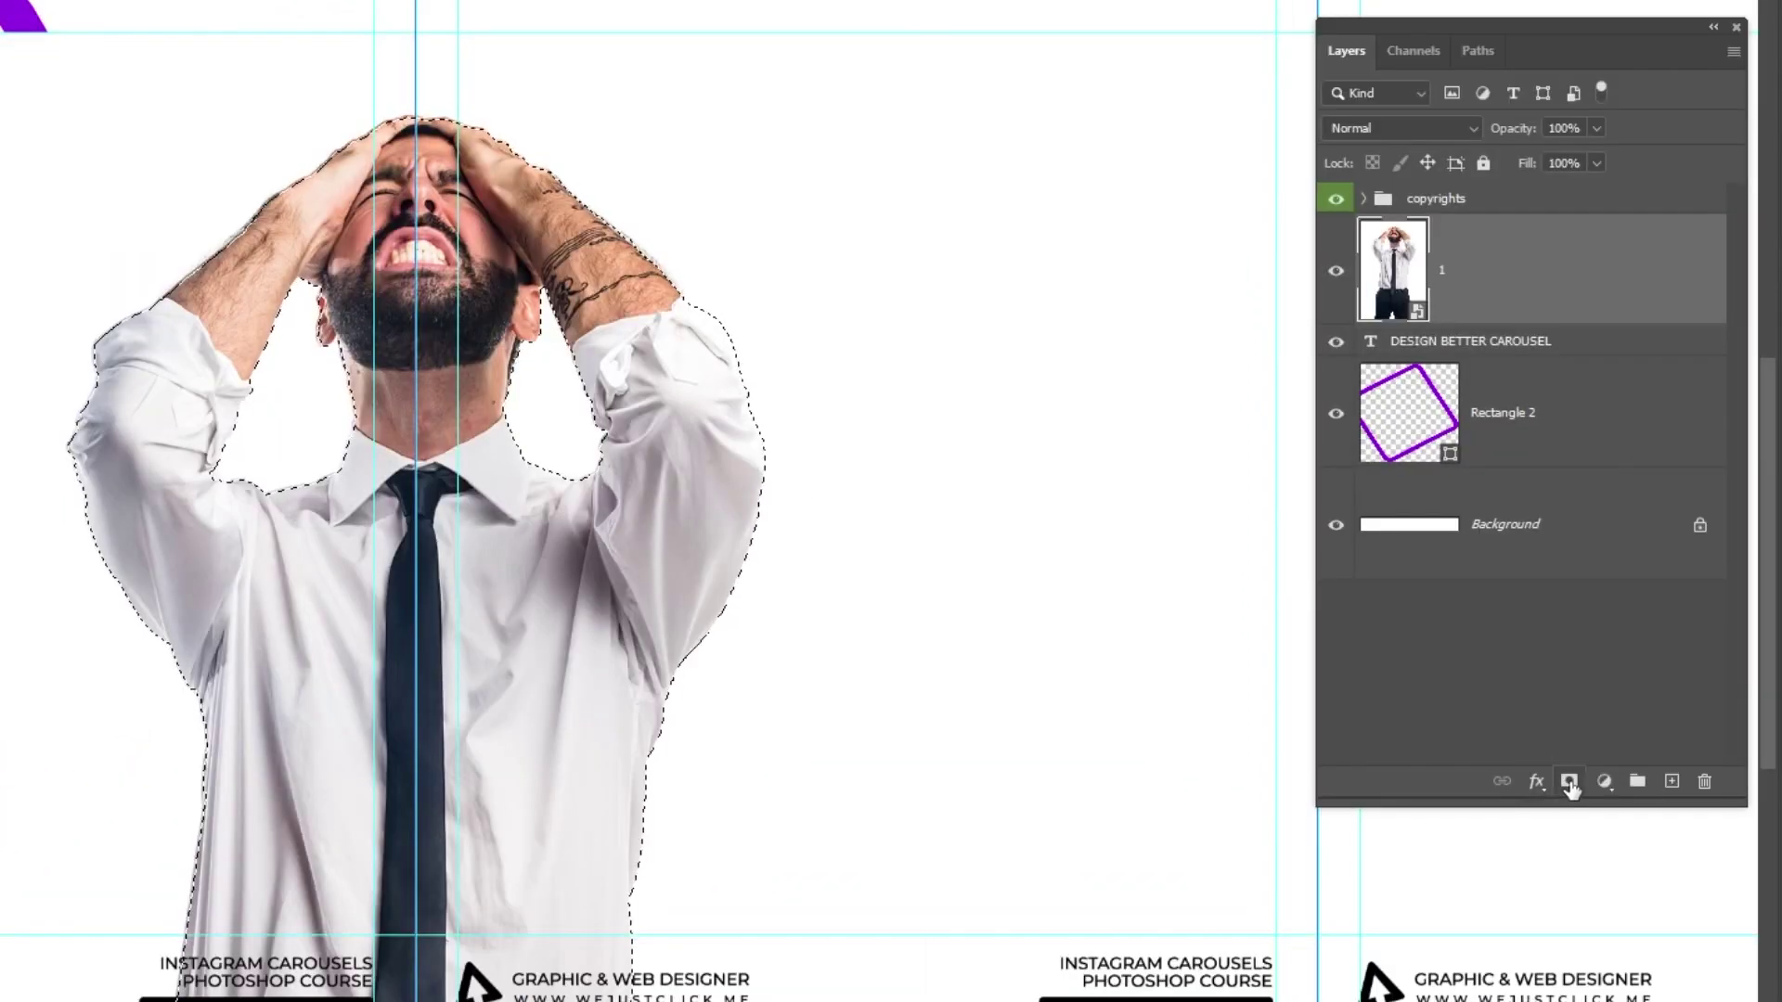
left_click(1589, 693)
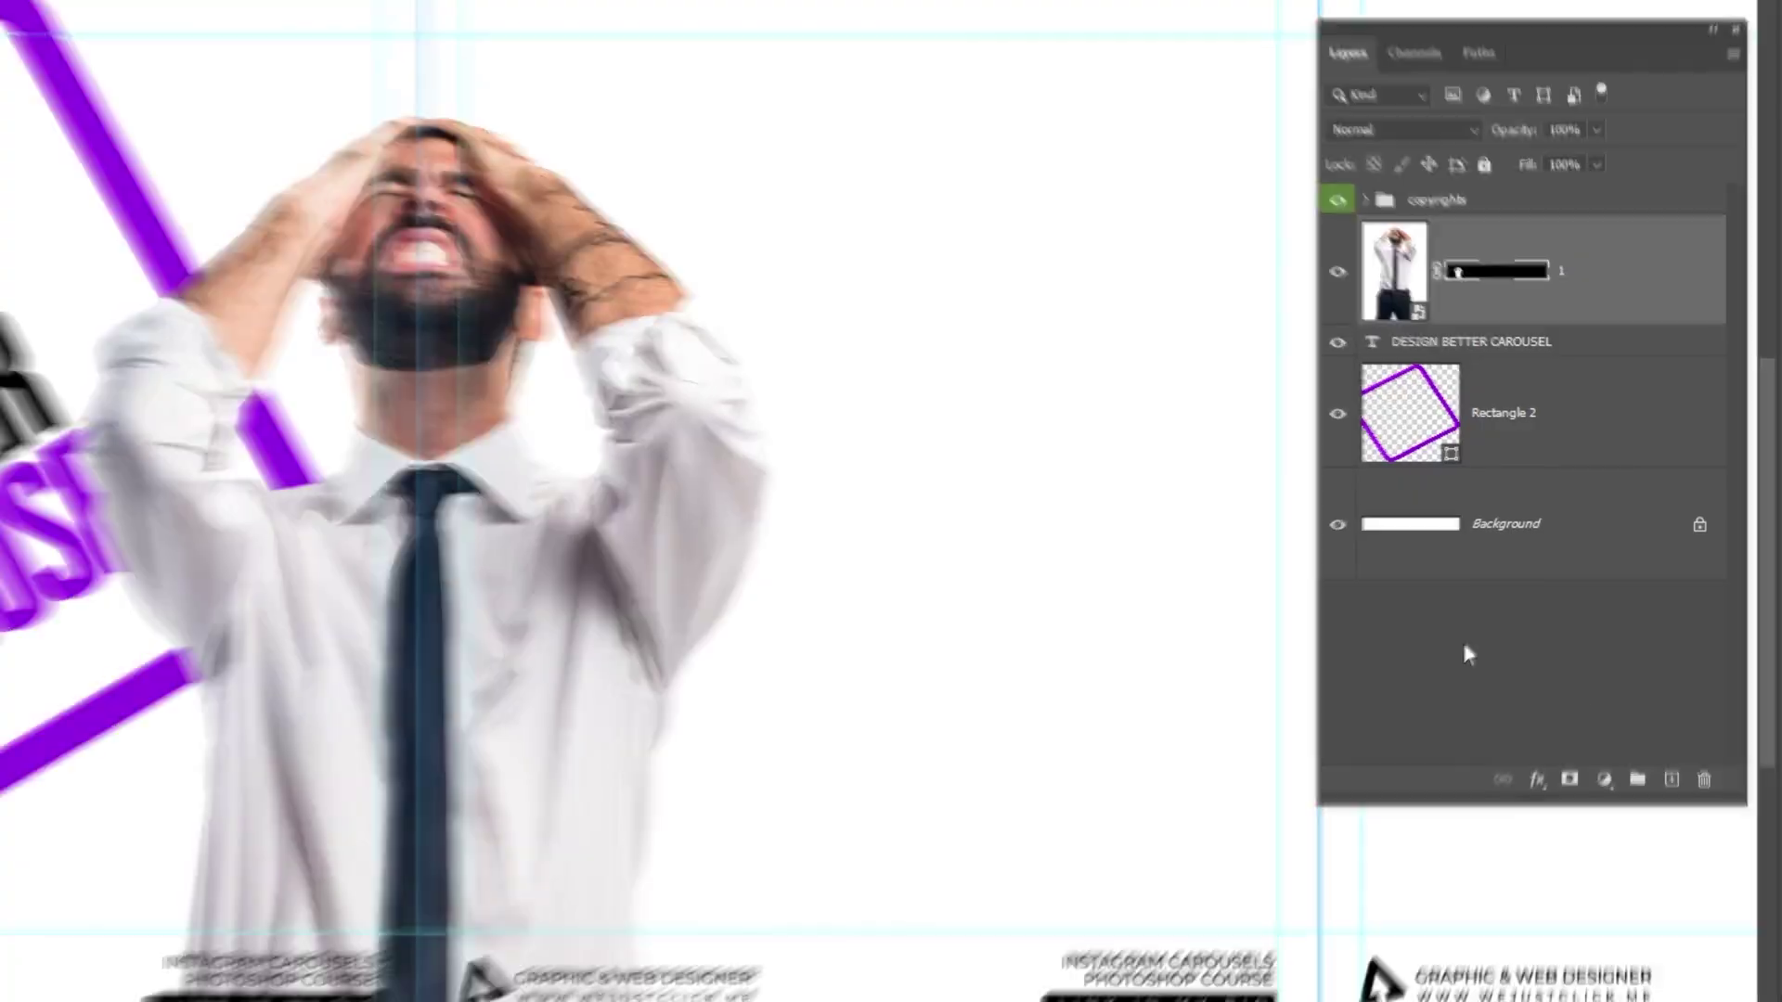
Shorten the Layers panel and add a Gradient Map adjustment clipped to the man's photo layer.
left_click_drag(1743, 804, 1615, 683)
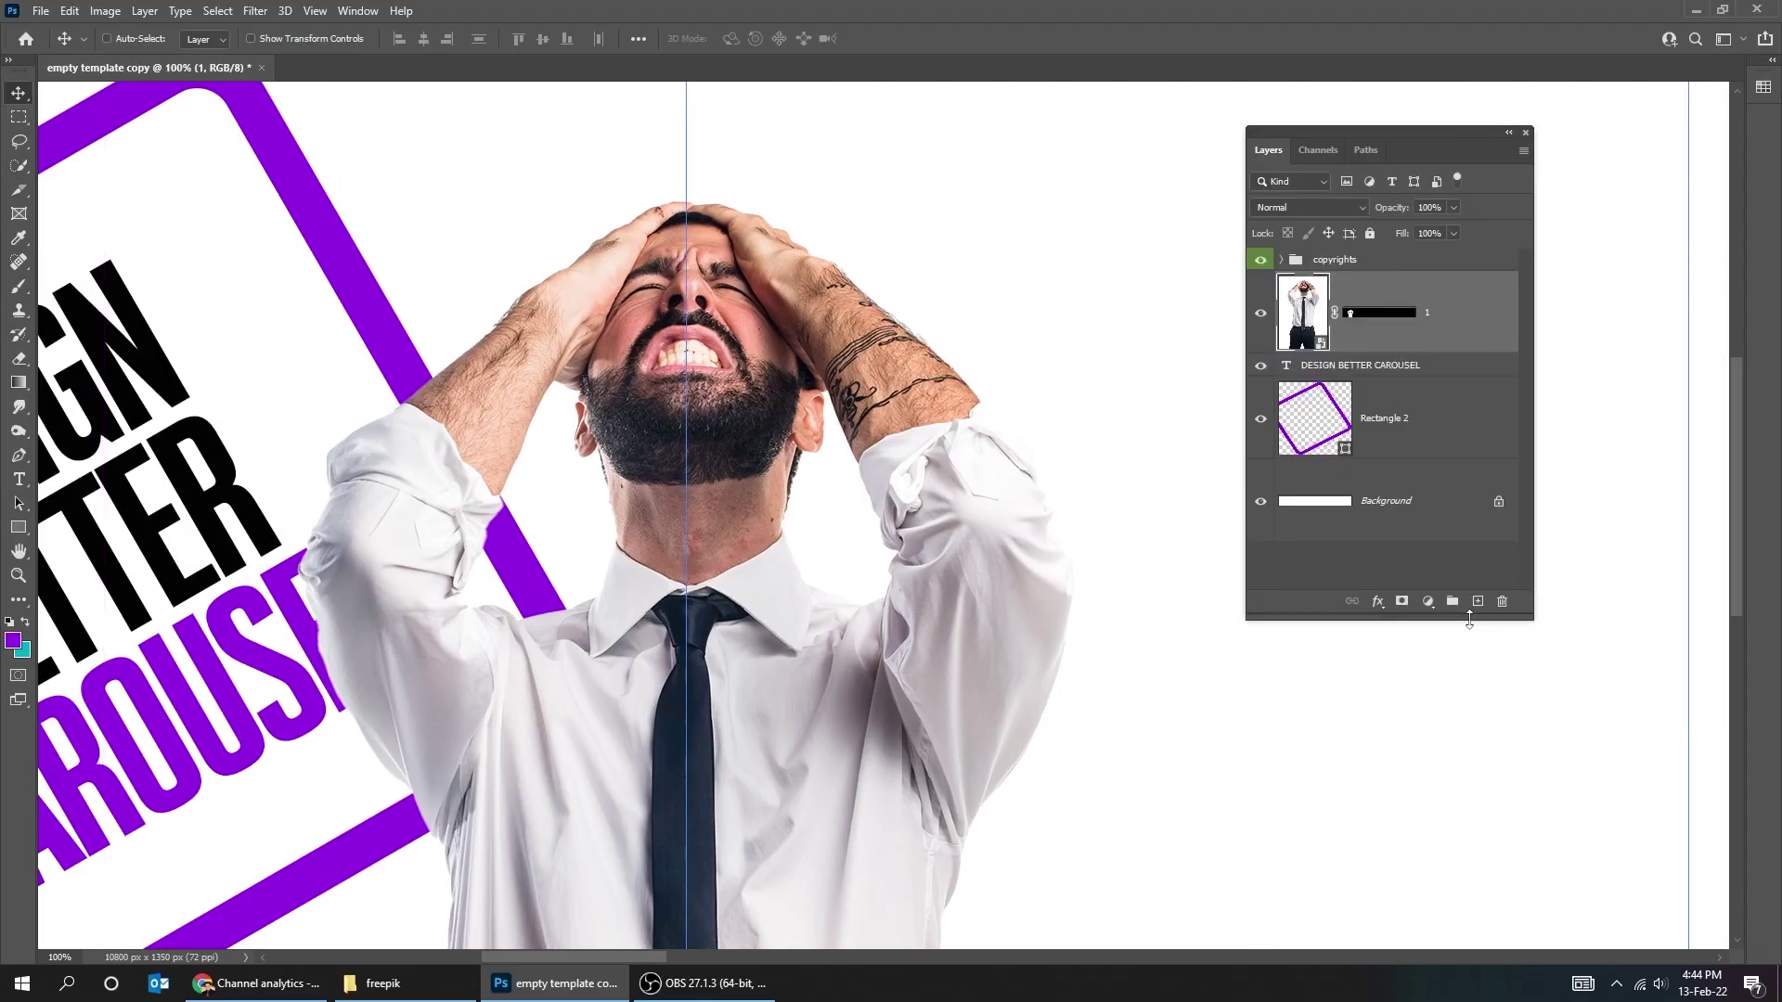
left_click_drag(1469, 620, 1469, 538)
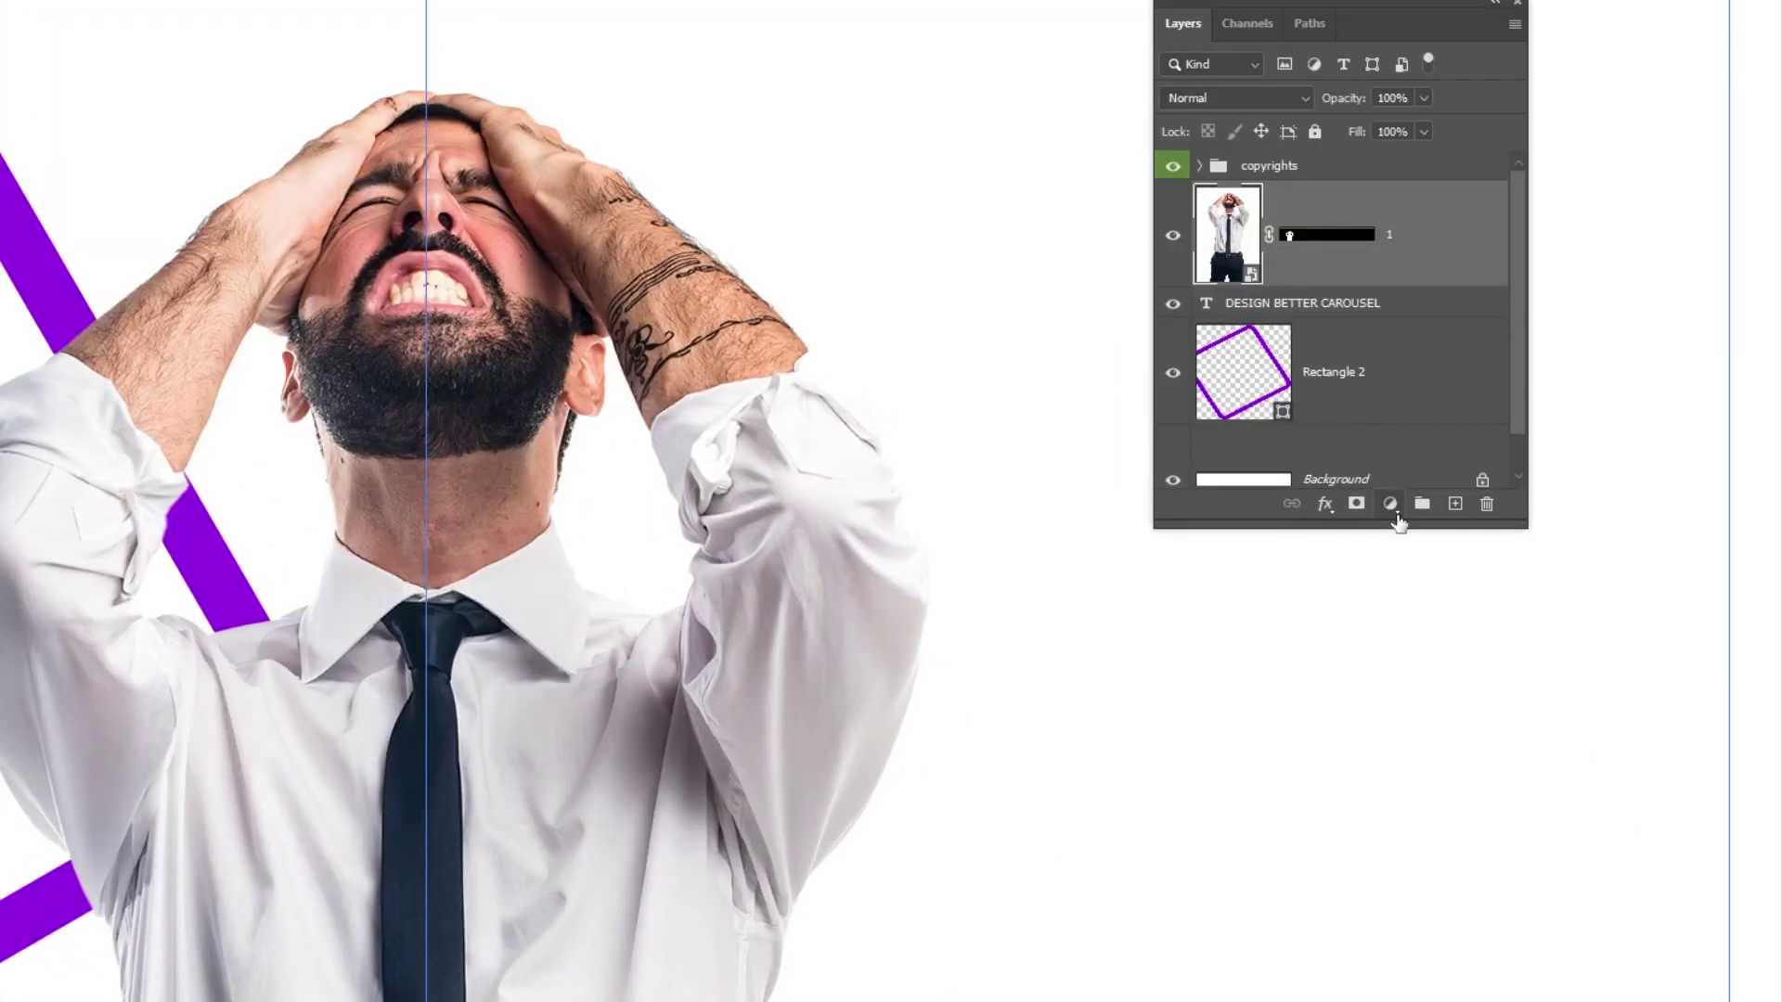
left_click(1396, 516)
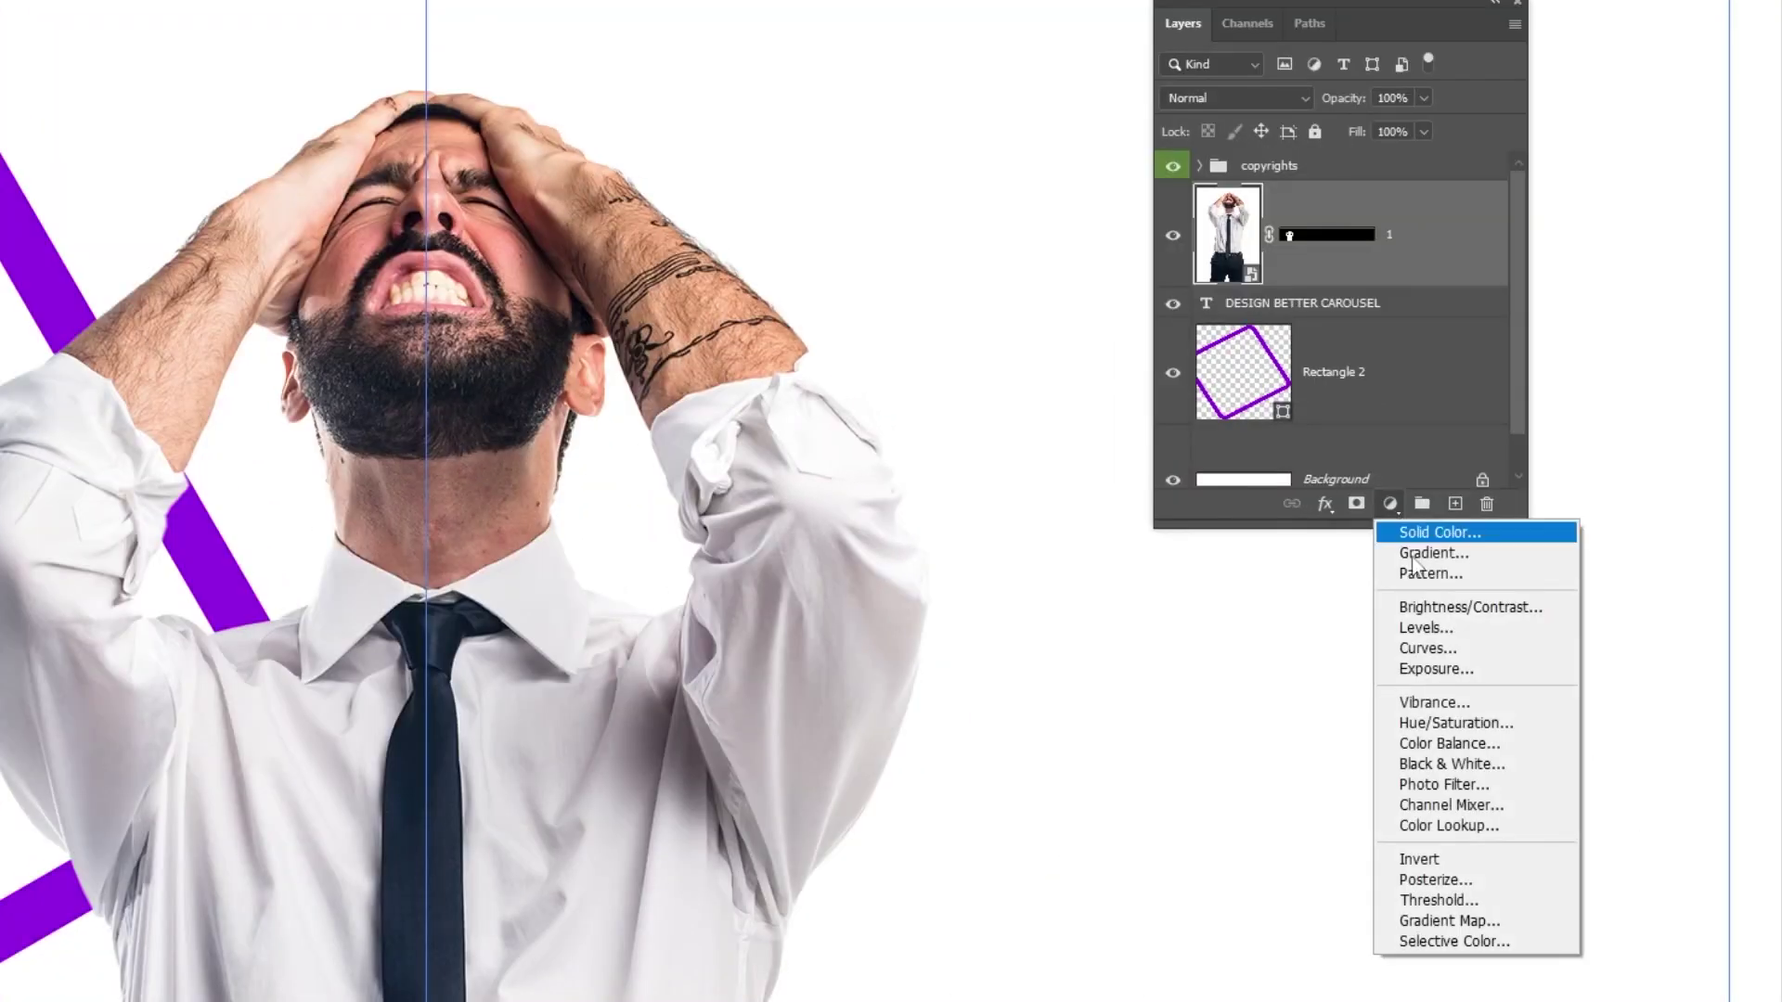
left_click(1500, 921)
left_click(691, 633)
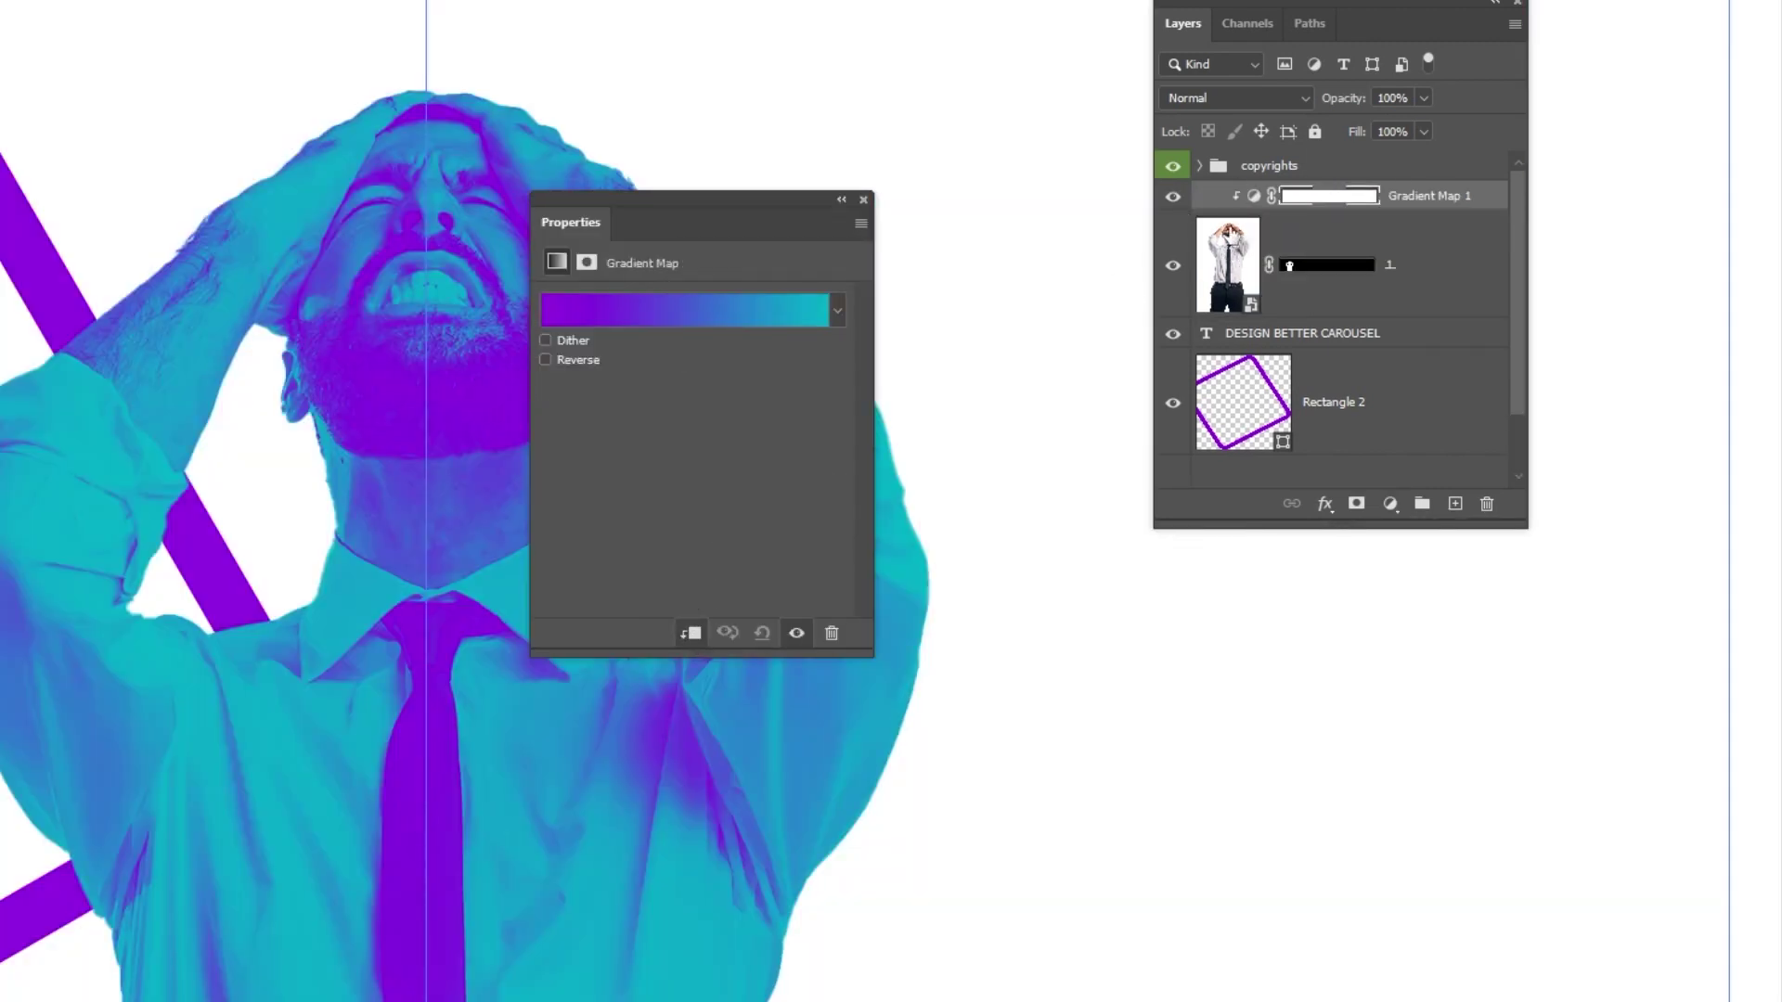
Set the gradient map to the Black, White preset from Basics and change its dark stop to pure black (000000).
left_click(631, 314)
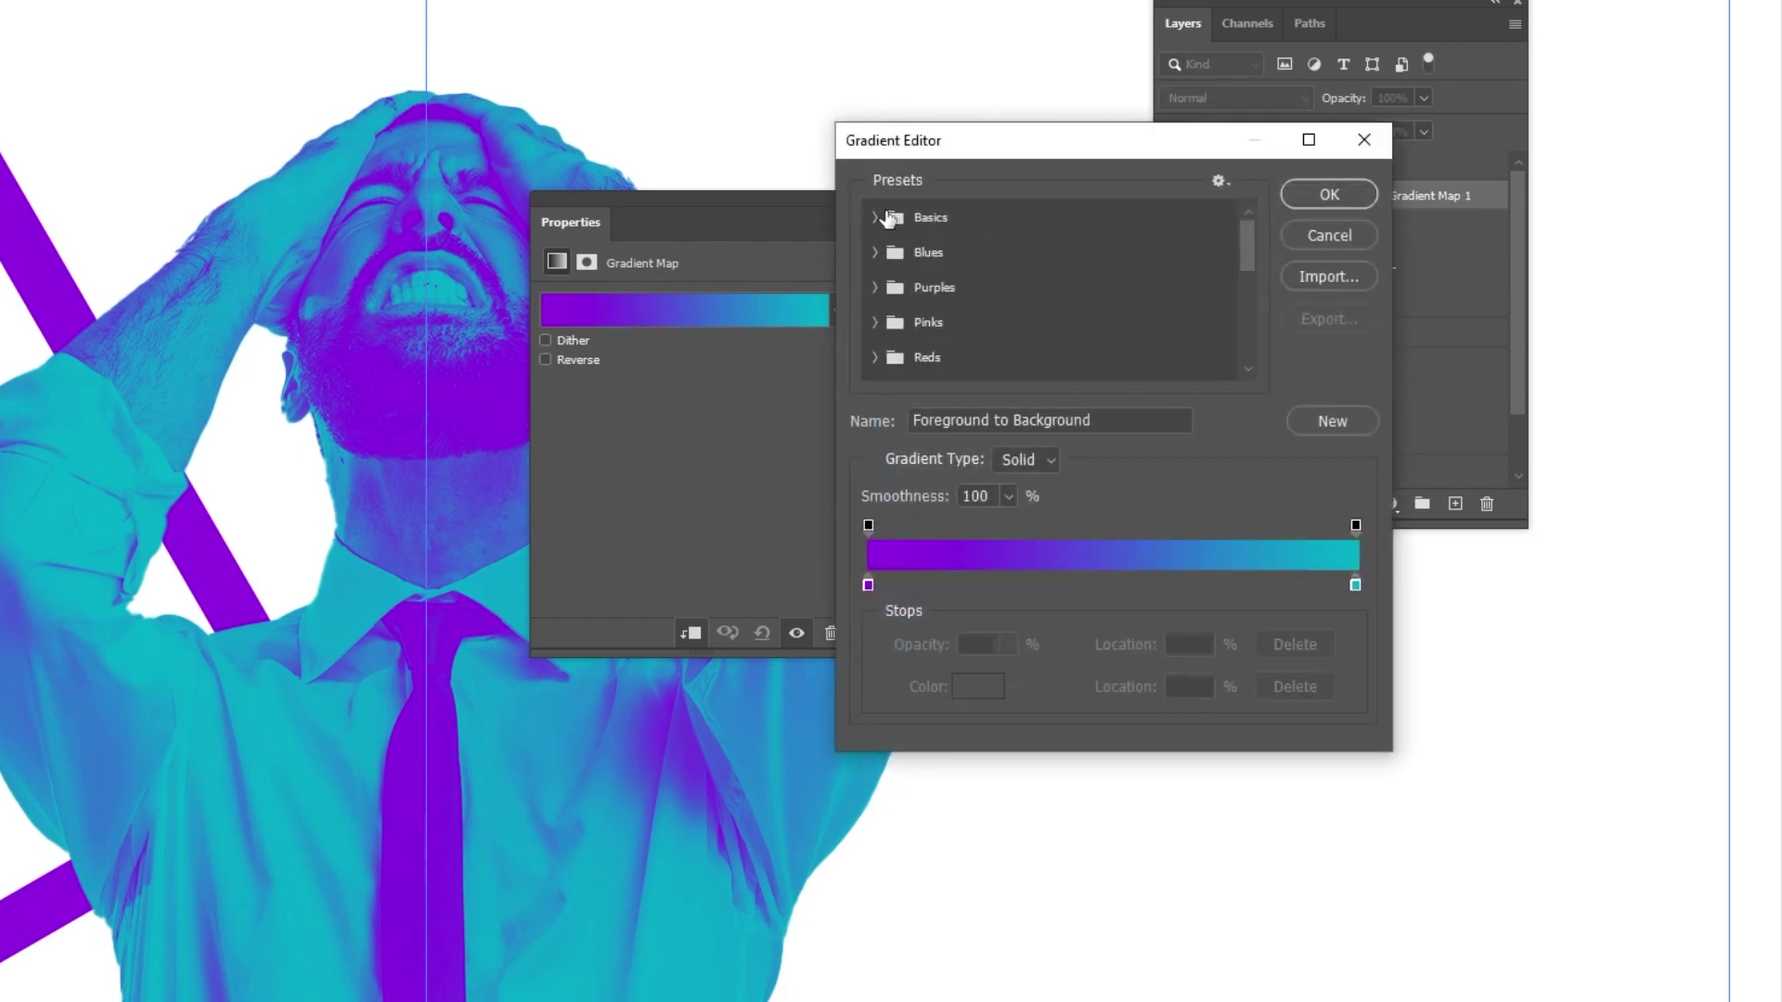
left_click(982, 257)
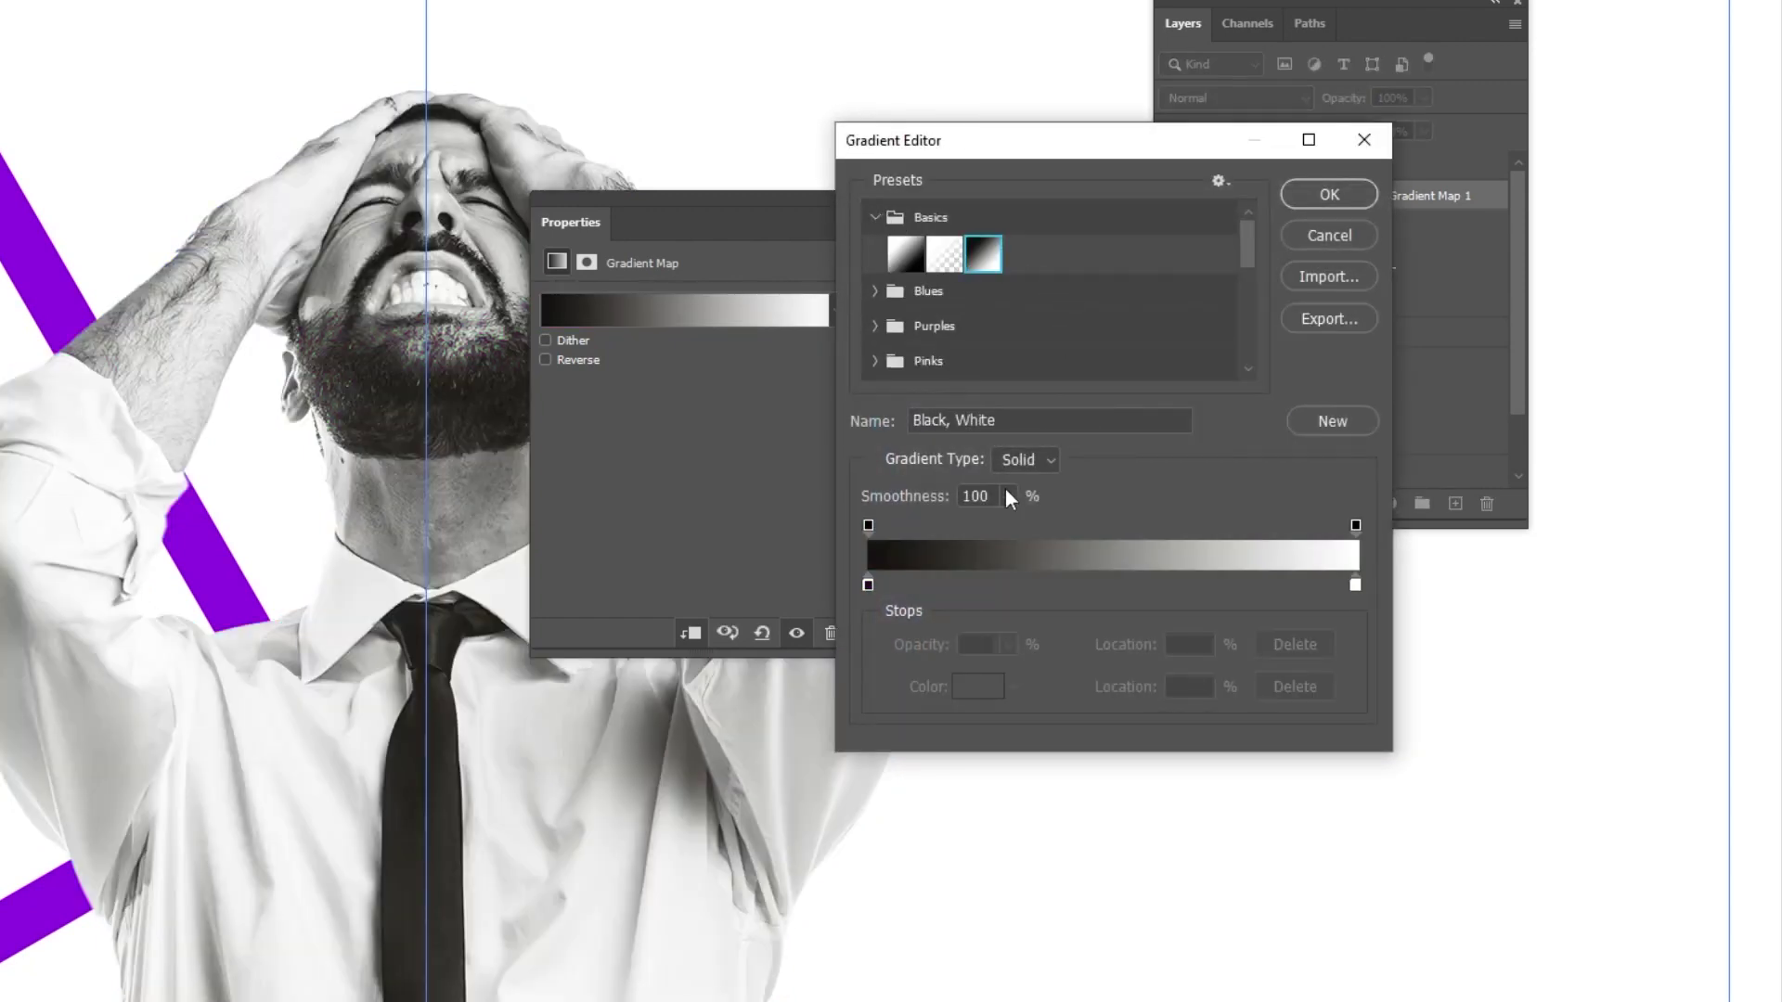
left_click(871, 585)
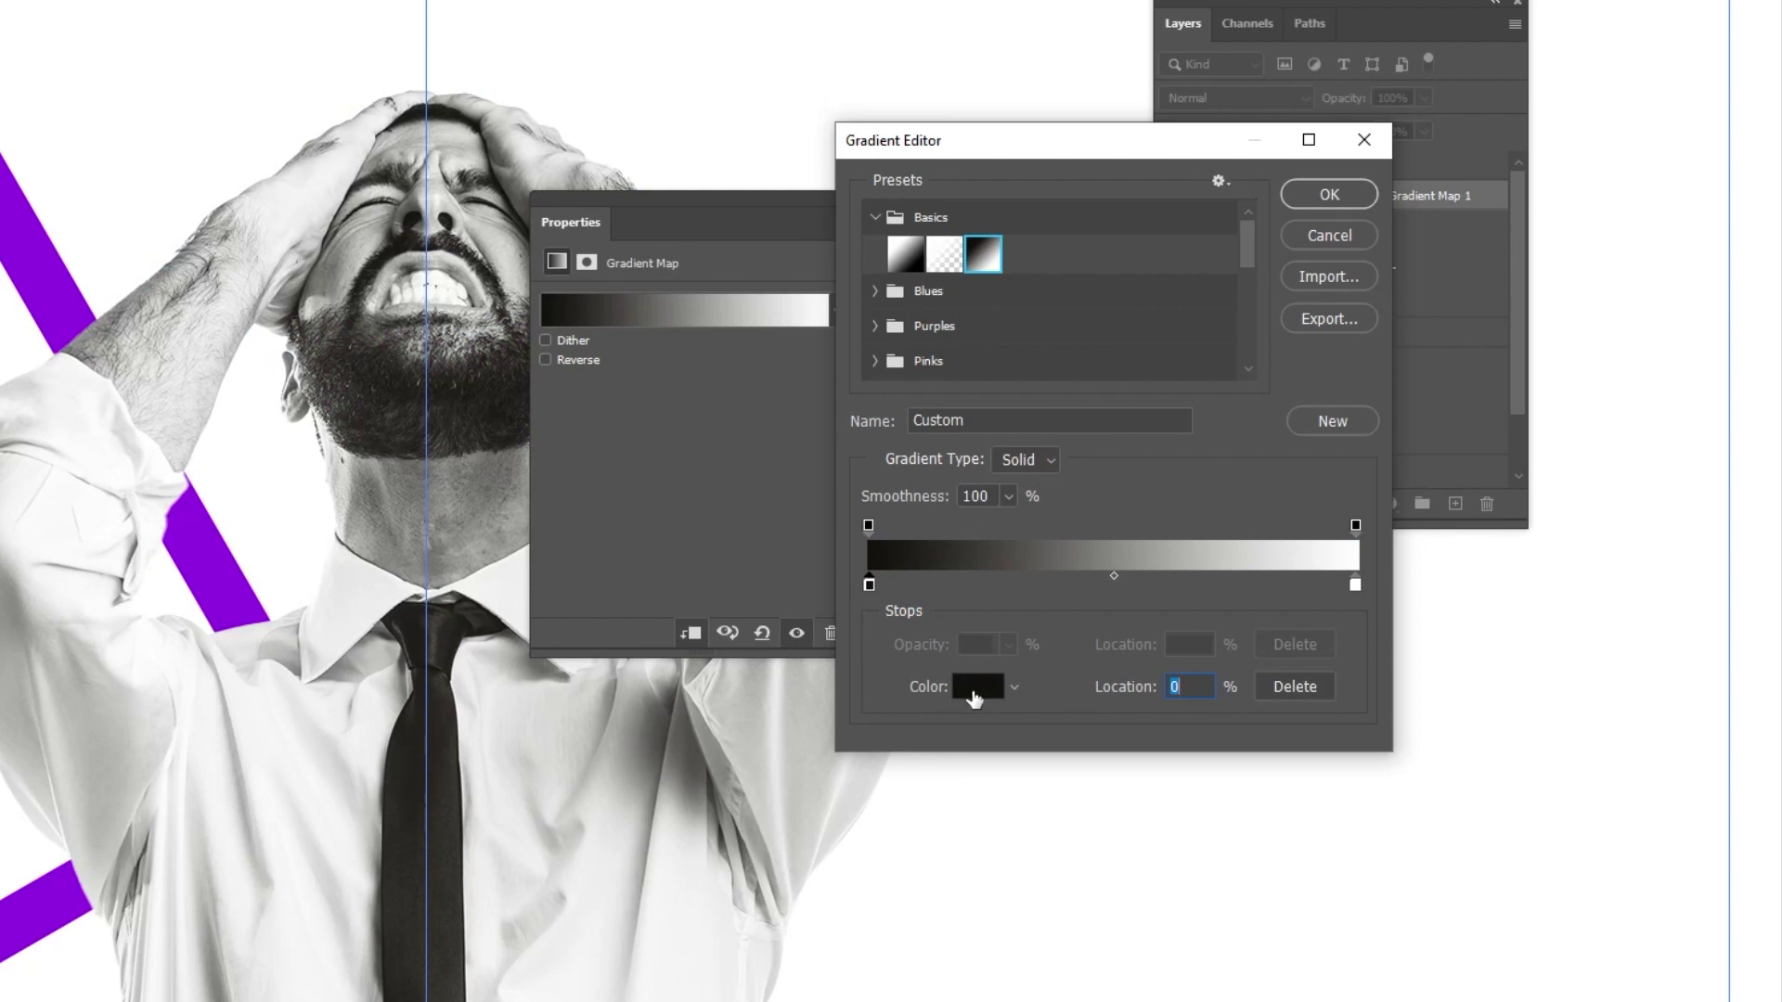
left_click(974, 687)
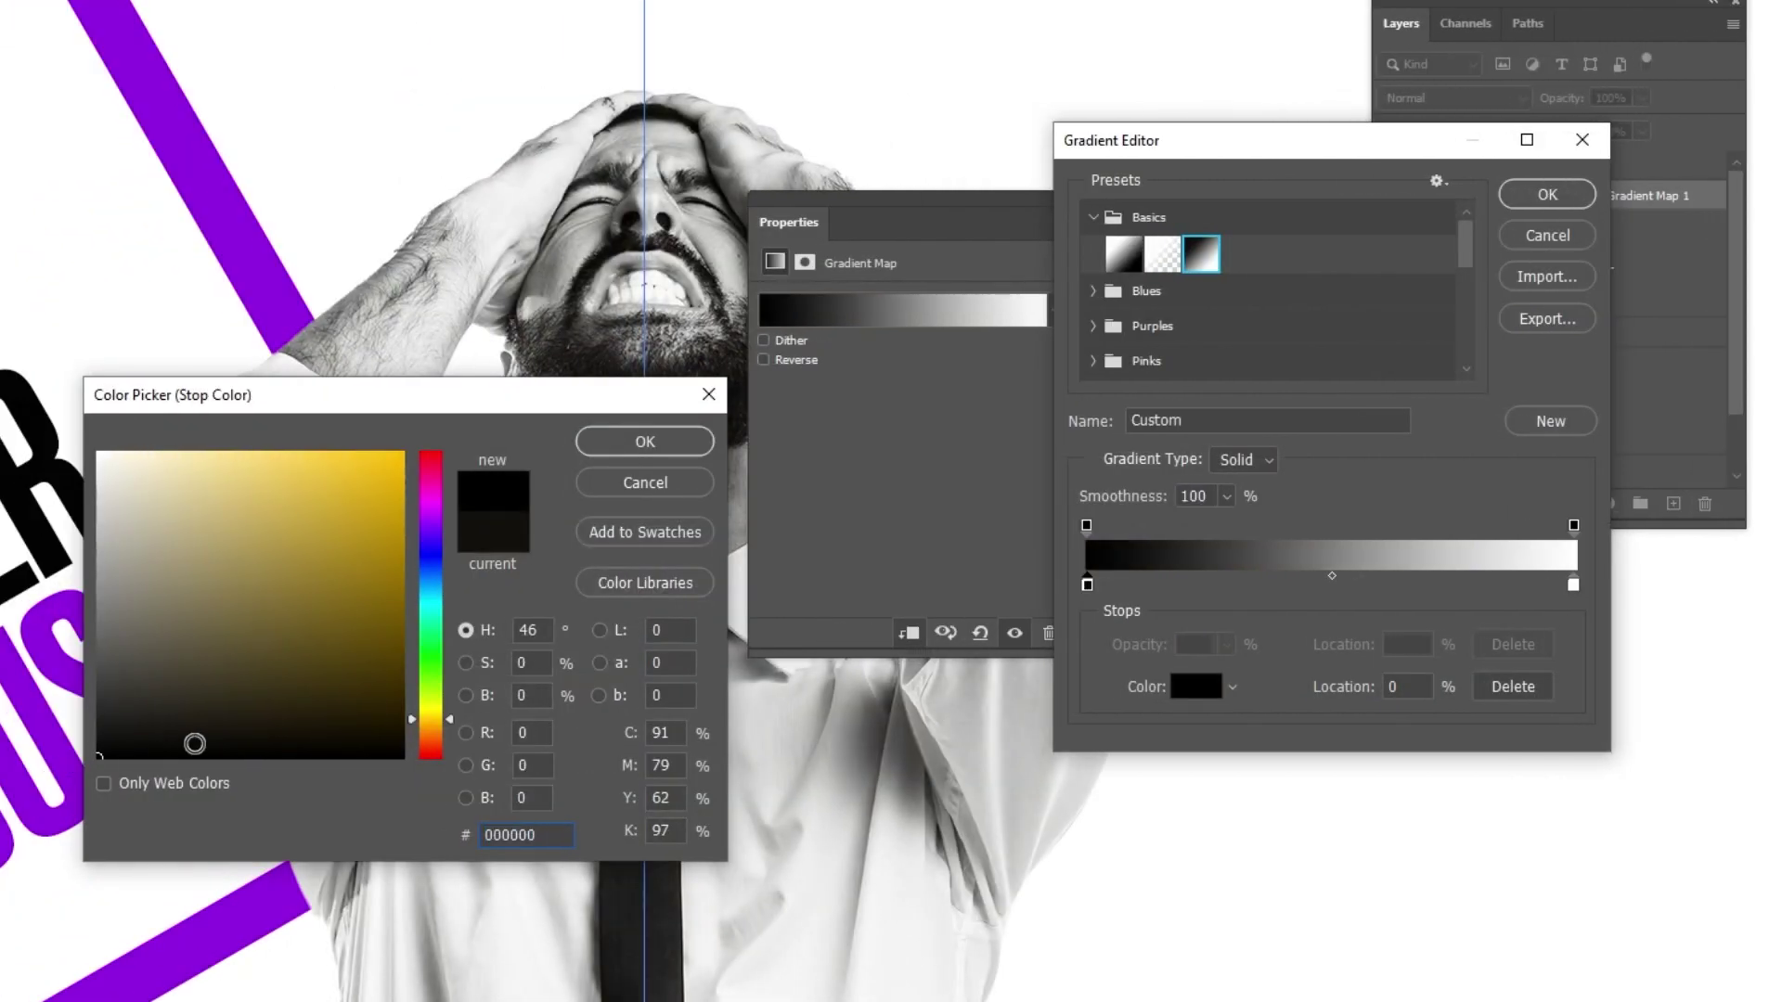
left_click(630, 450)
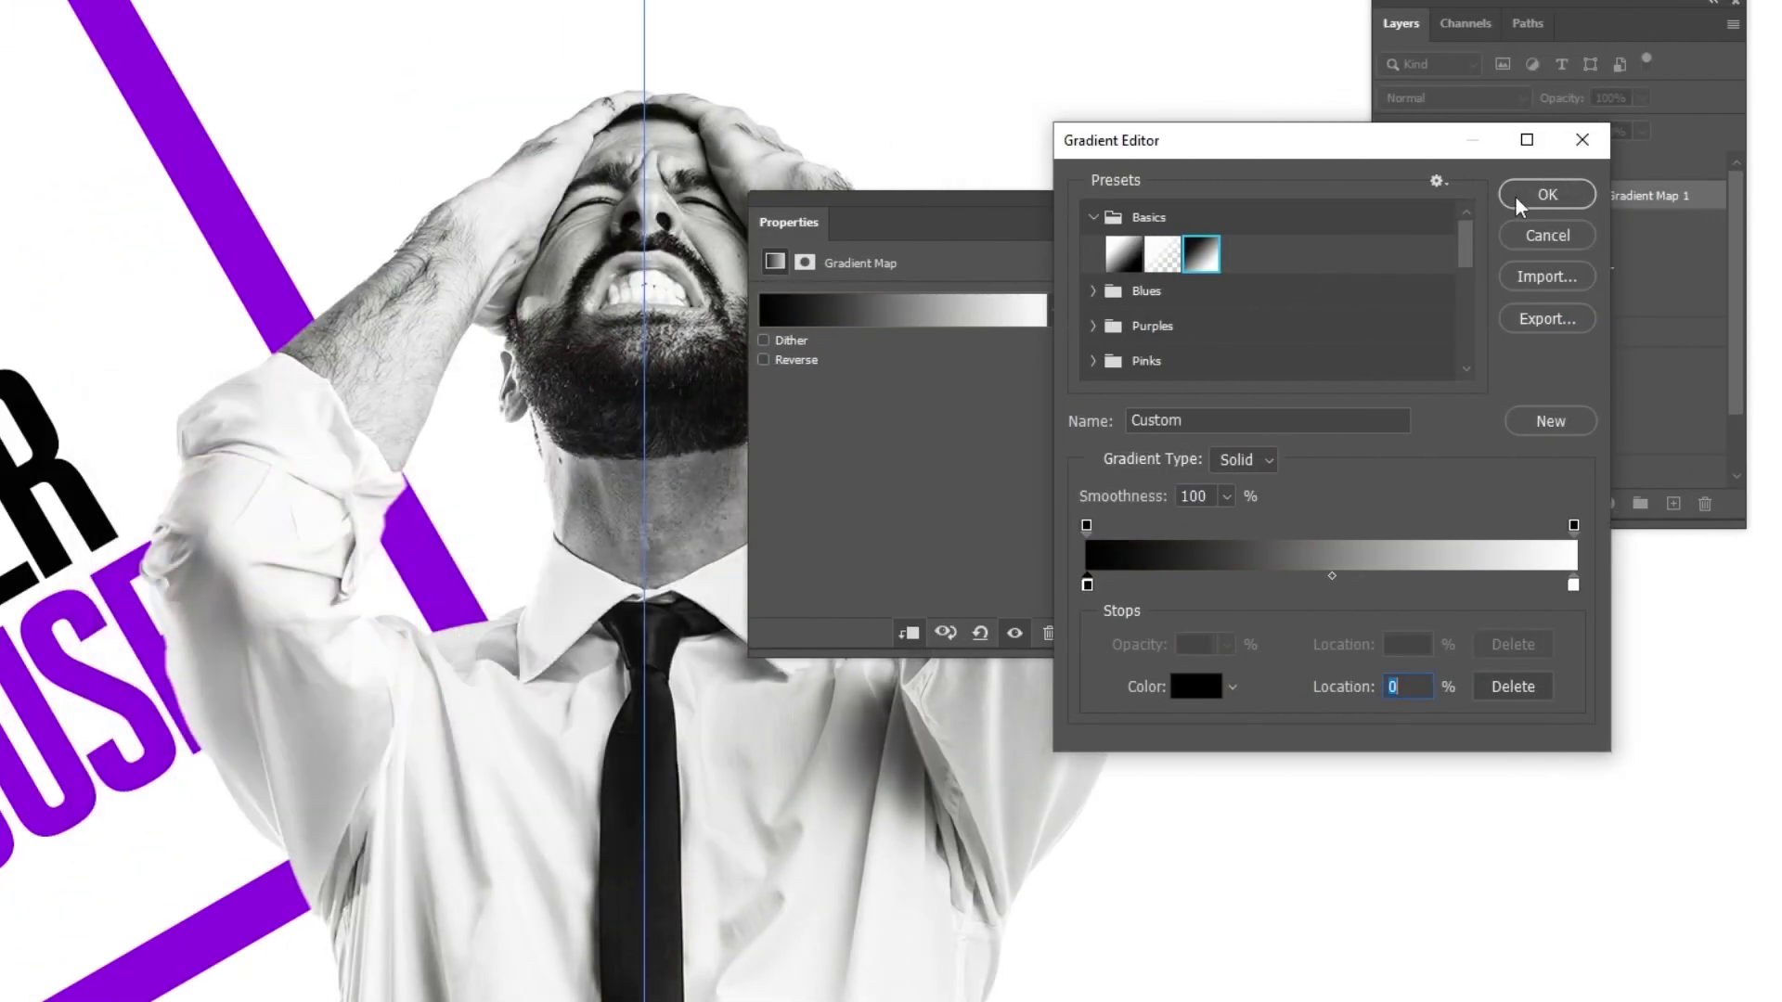
left_click(1516, 198)
left_click(1082, 199)
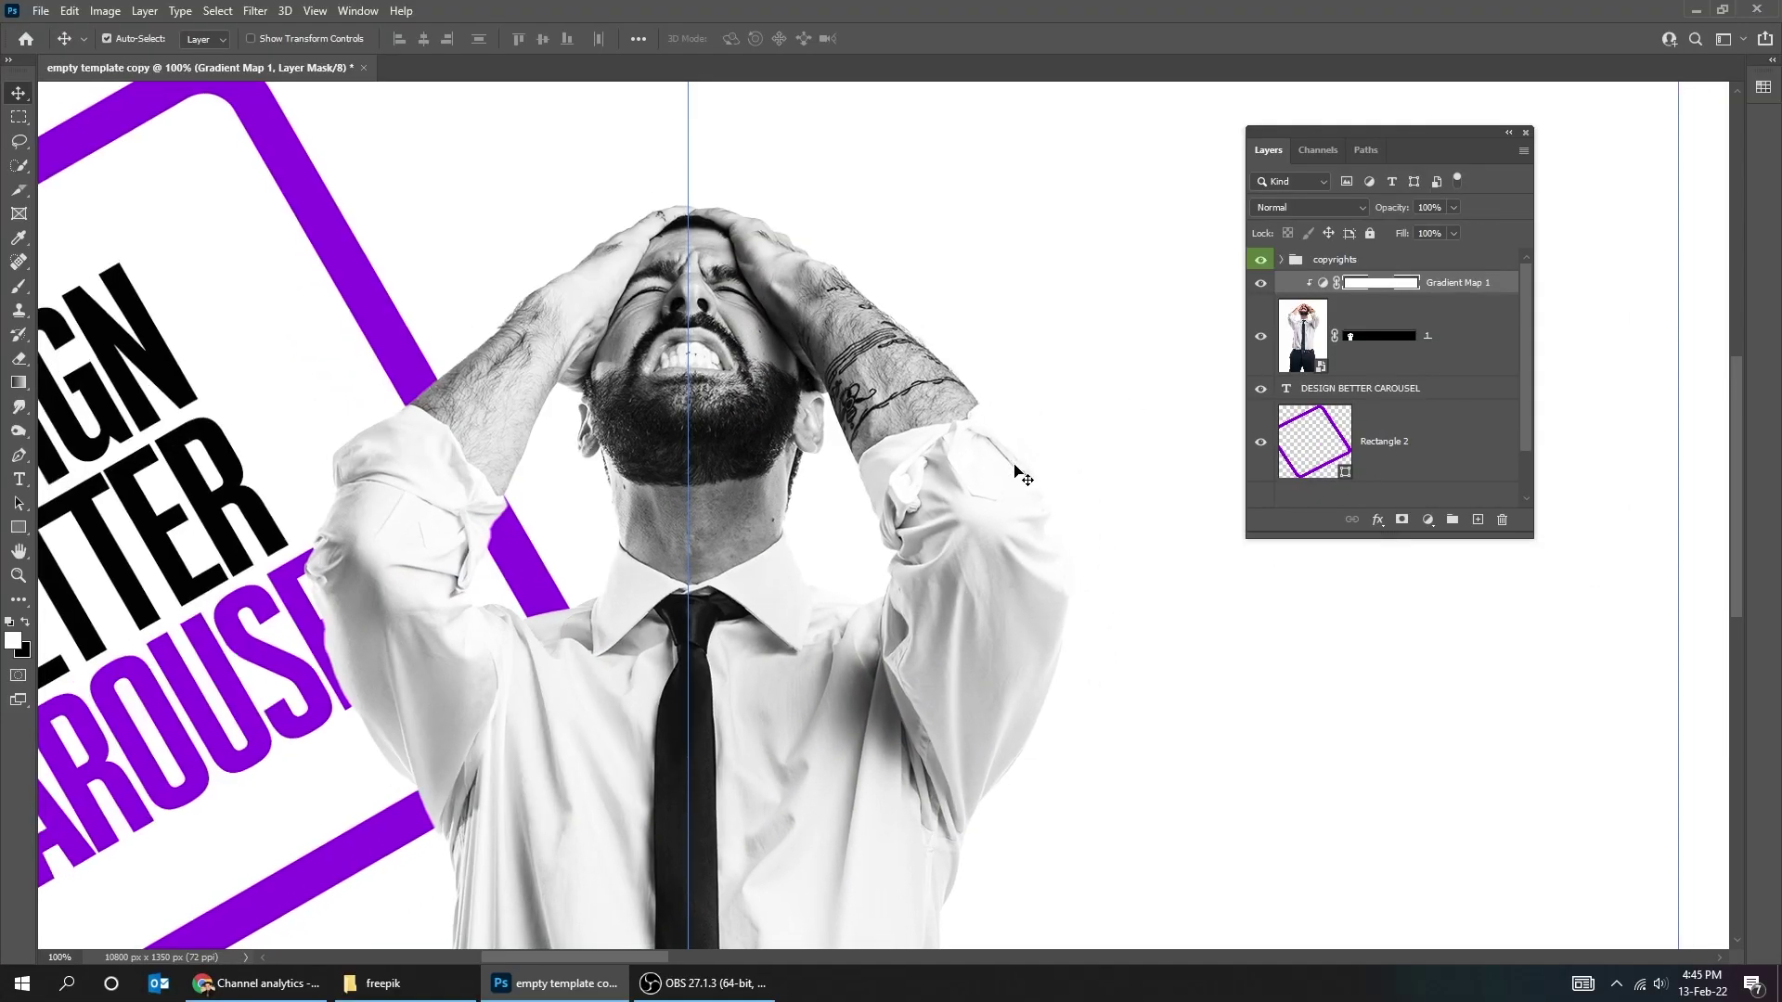
Reduce the fill of the Gradient Map 1 layer to 79% to bring back some of the photo's colour.
key("ctrl+minus")
left_click_drag(1022, 487, 1092, 388)
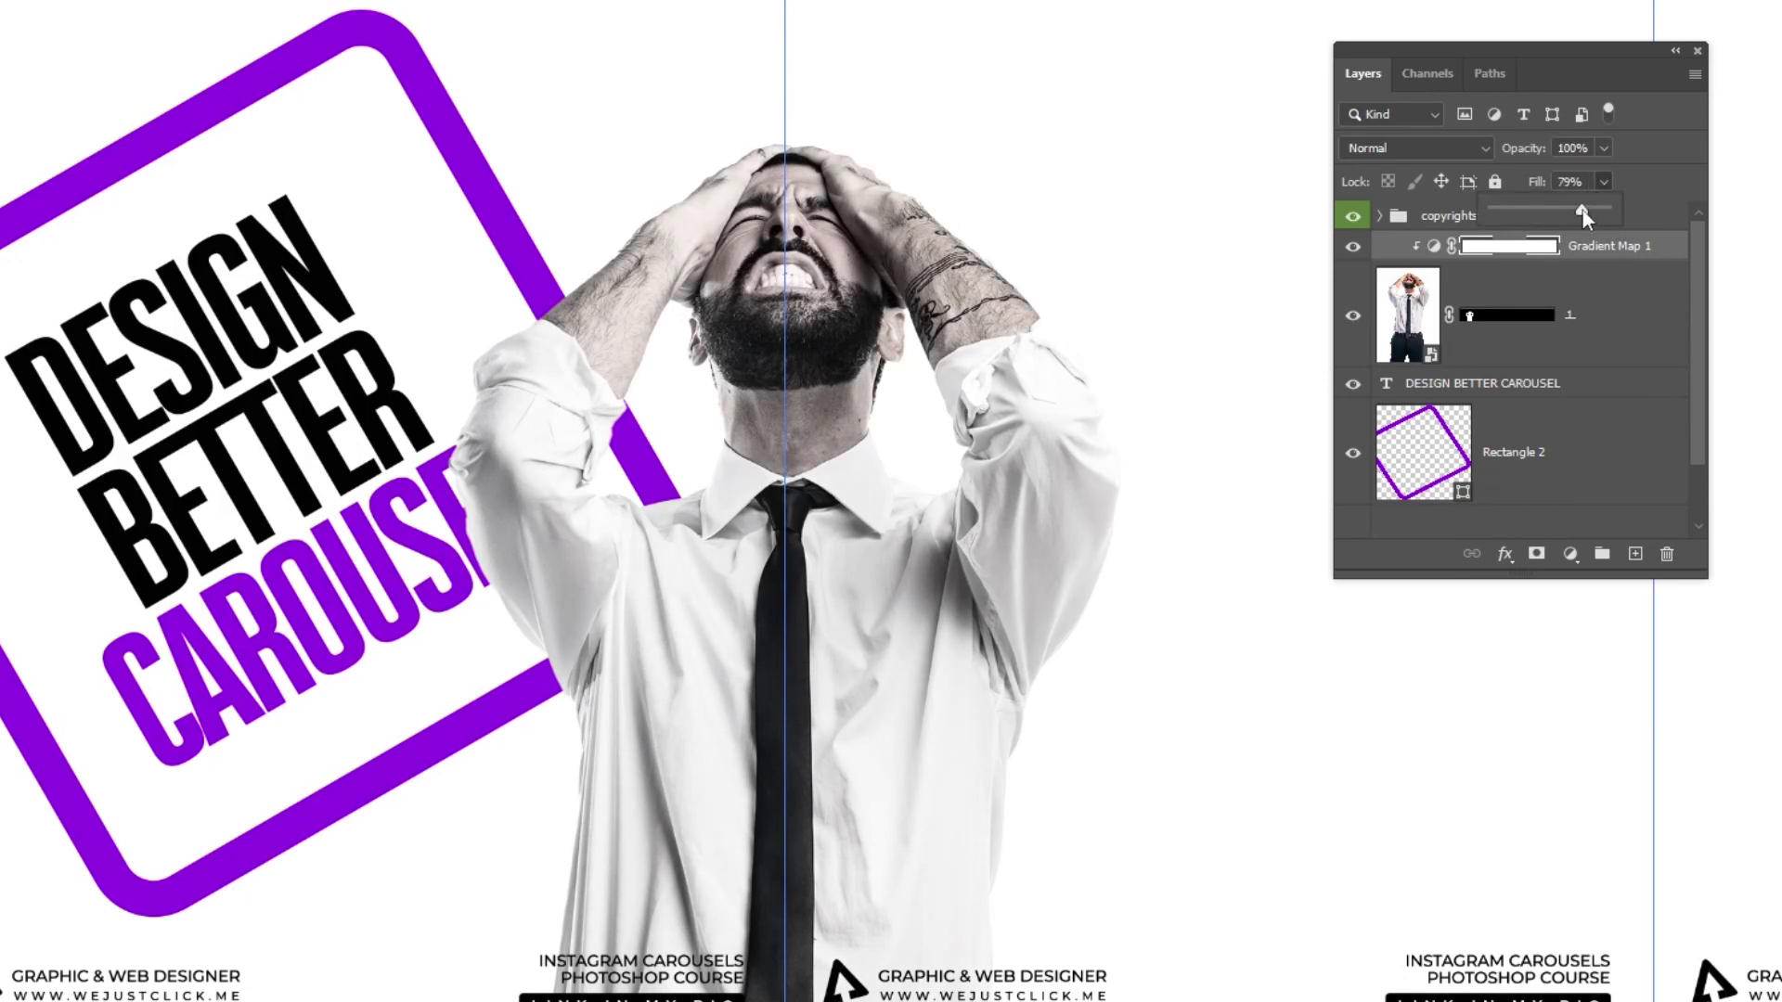
left_click(1646, 186)
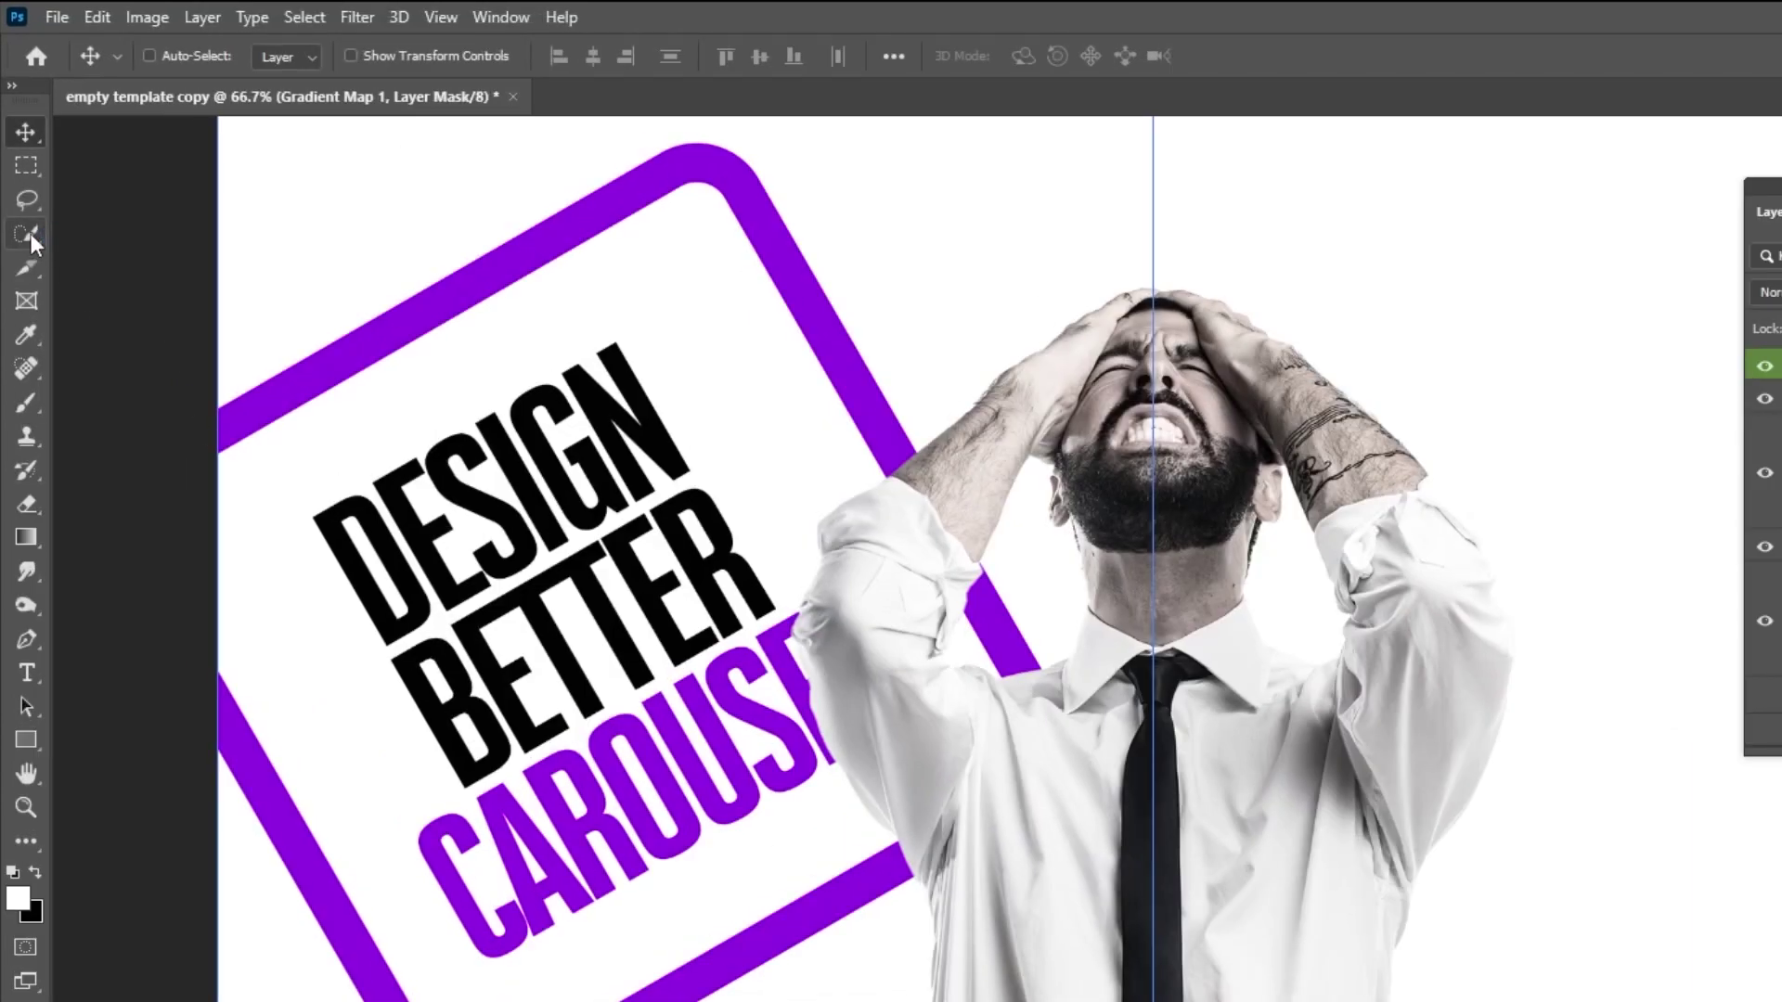
Select the man's whole tie, from the lower end up to the knot, with the Quick Selection tool.
left_click(26, 233)
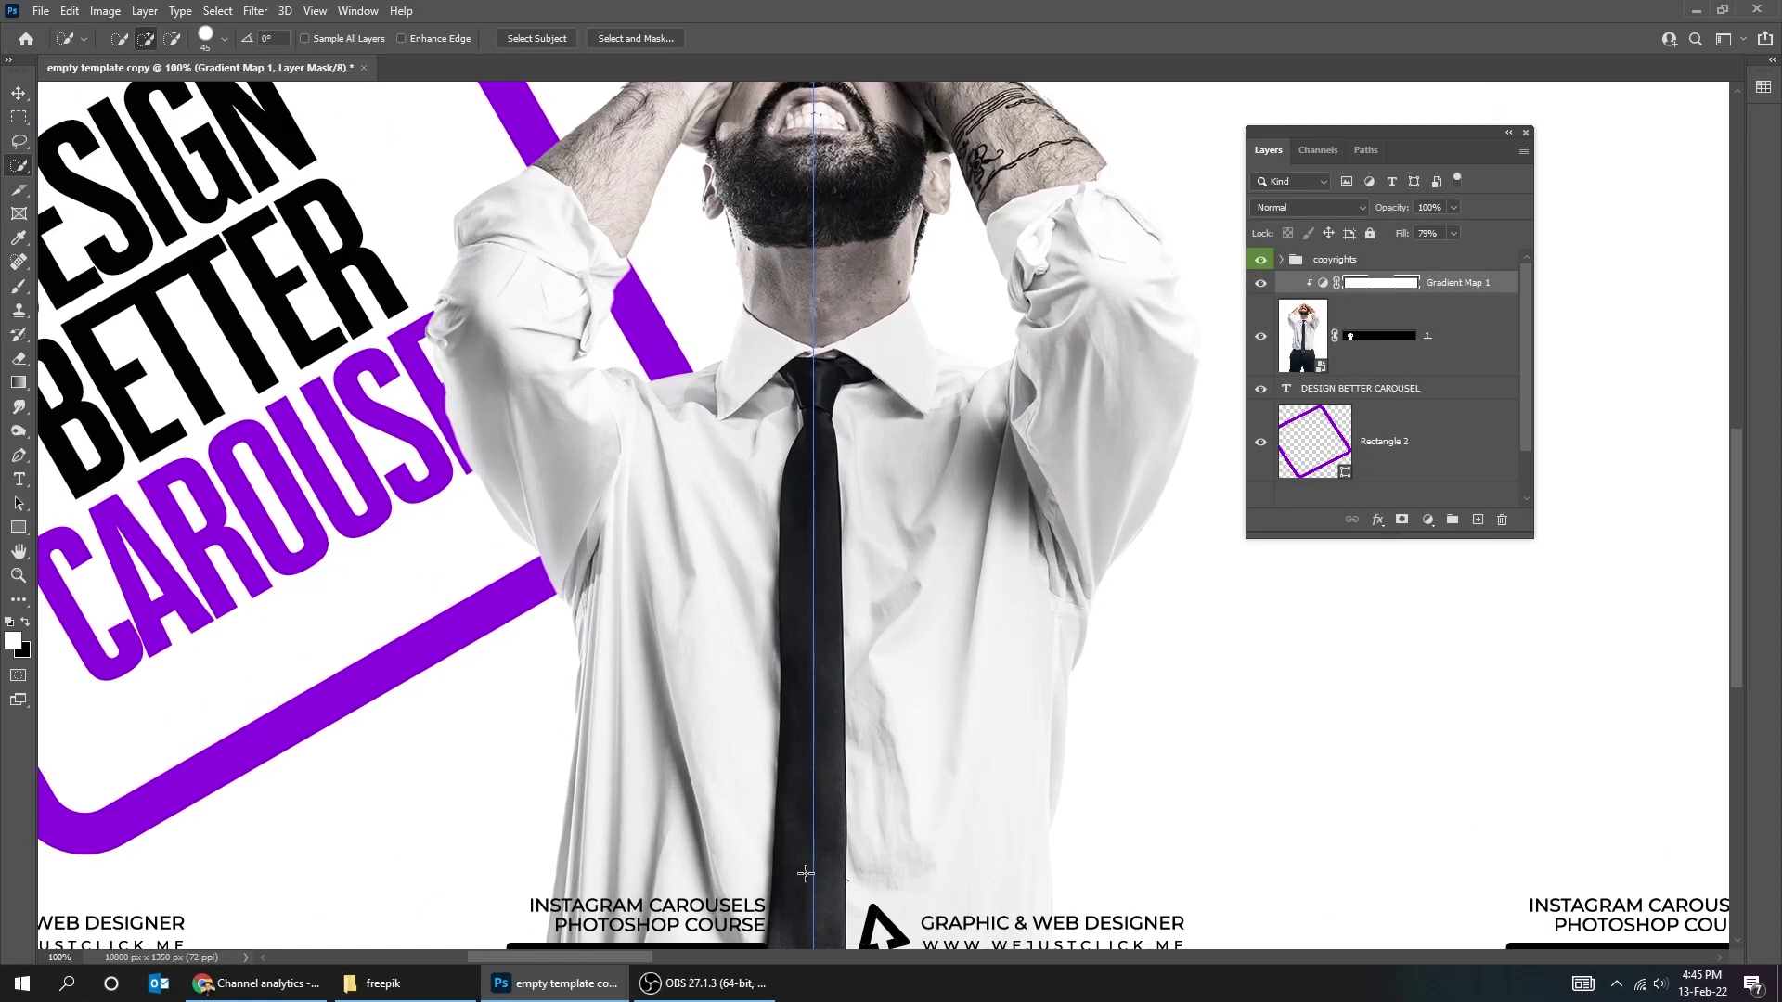
left_click_drag(799, 913, 805, 885)
left_click_drag(807, 799, 819, 546)
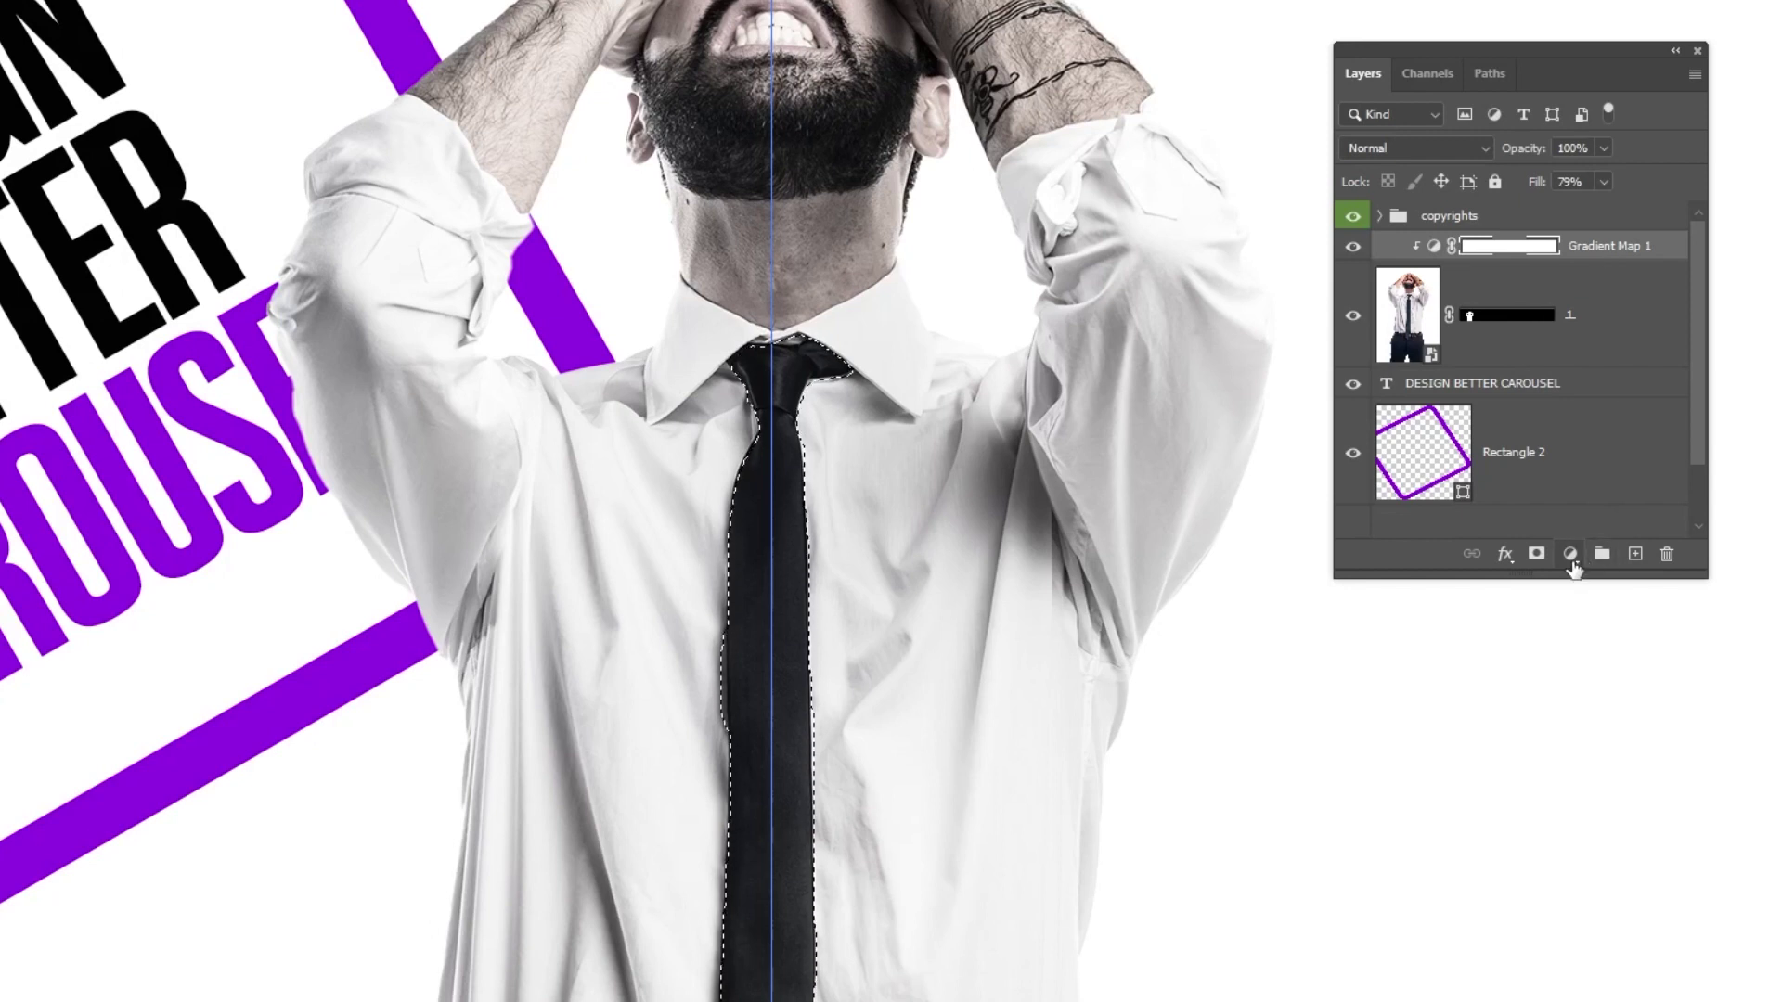
Add a Solid Color fill layer in purple 9305e2 over the selected tie and set its blend mode to Color.
left_click(1572, 562)
left_click(1585, 585)
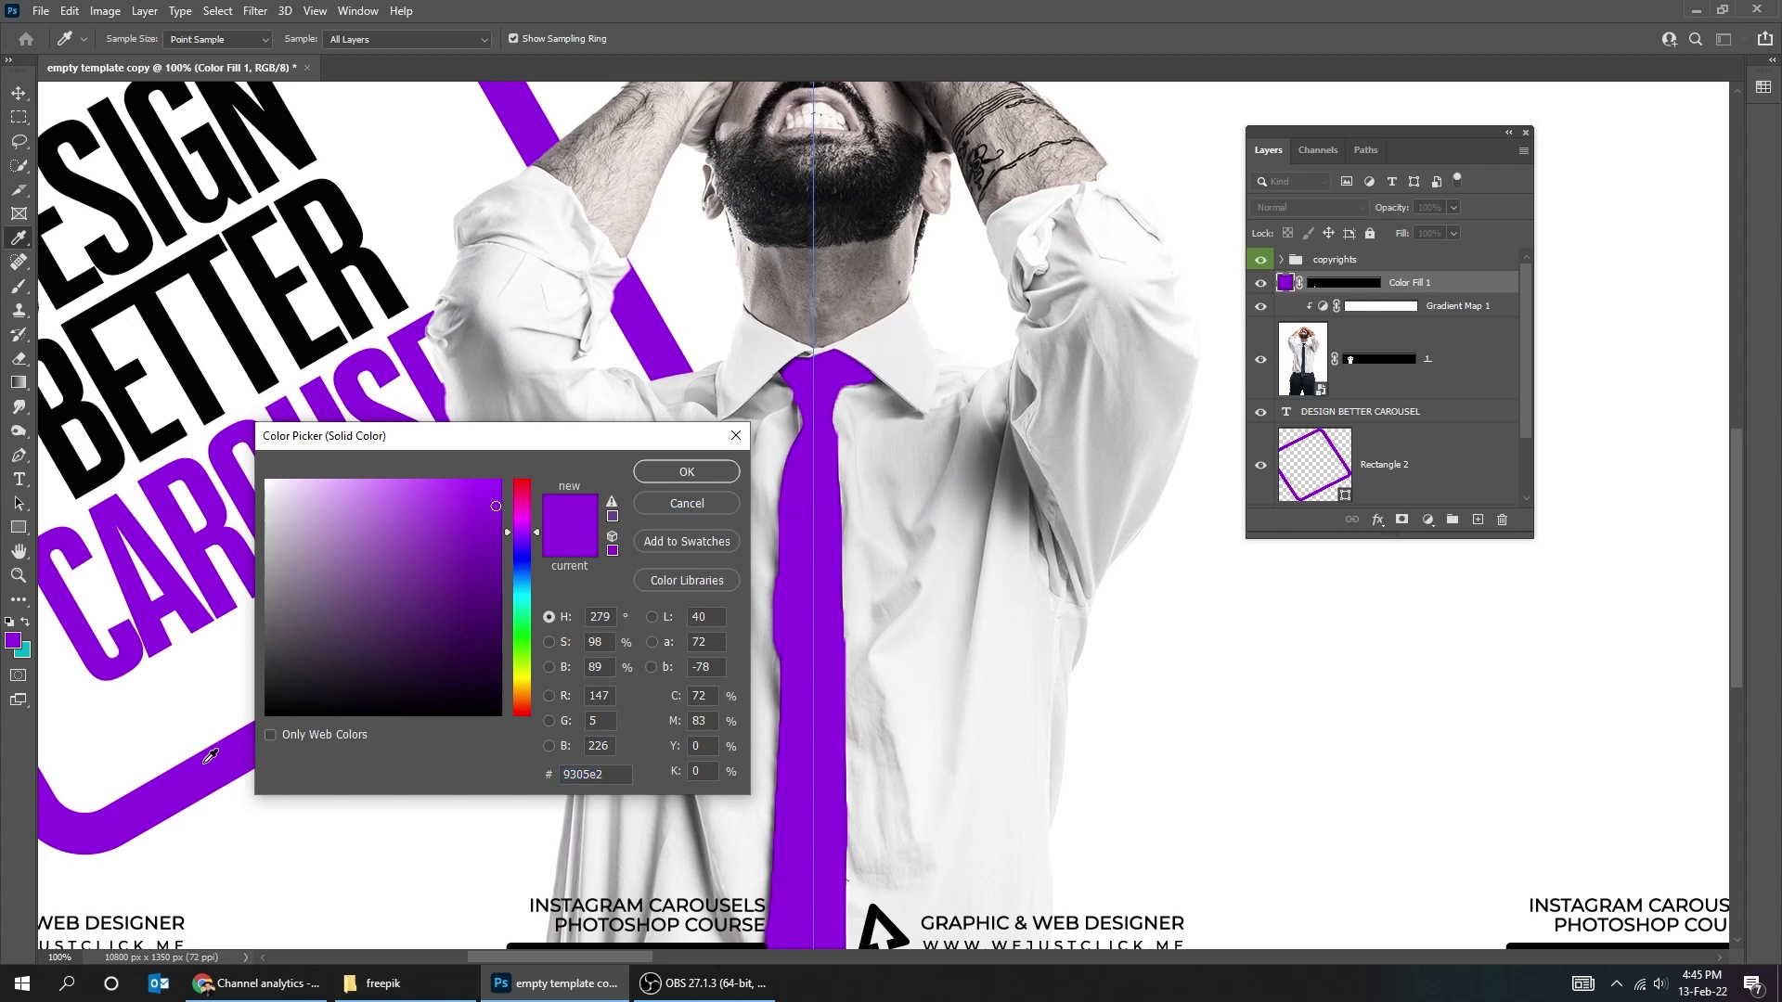
left_click(687, 471)
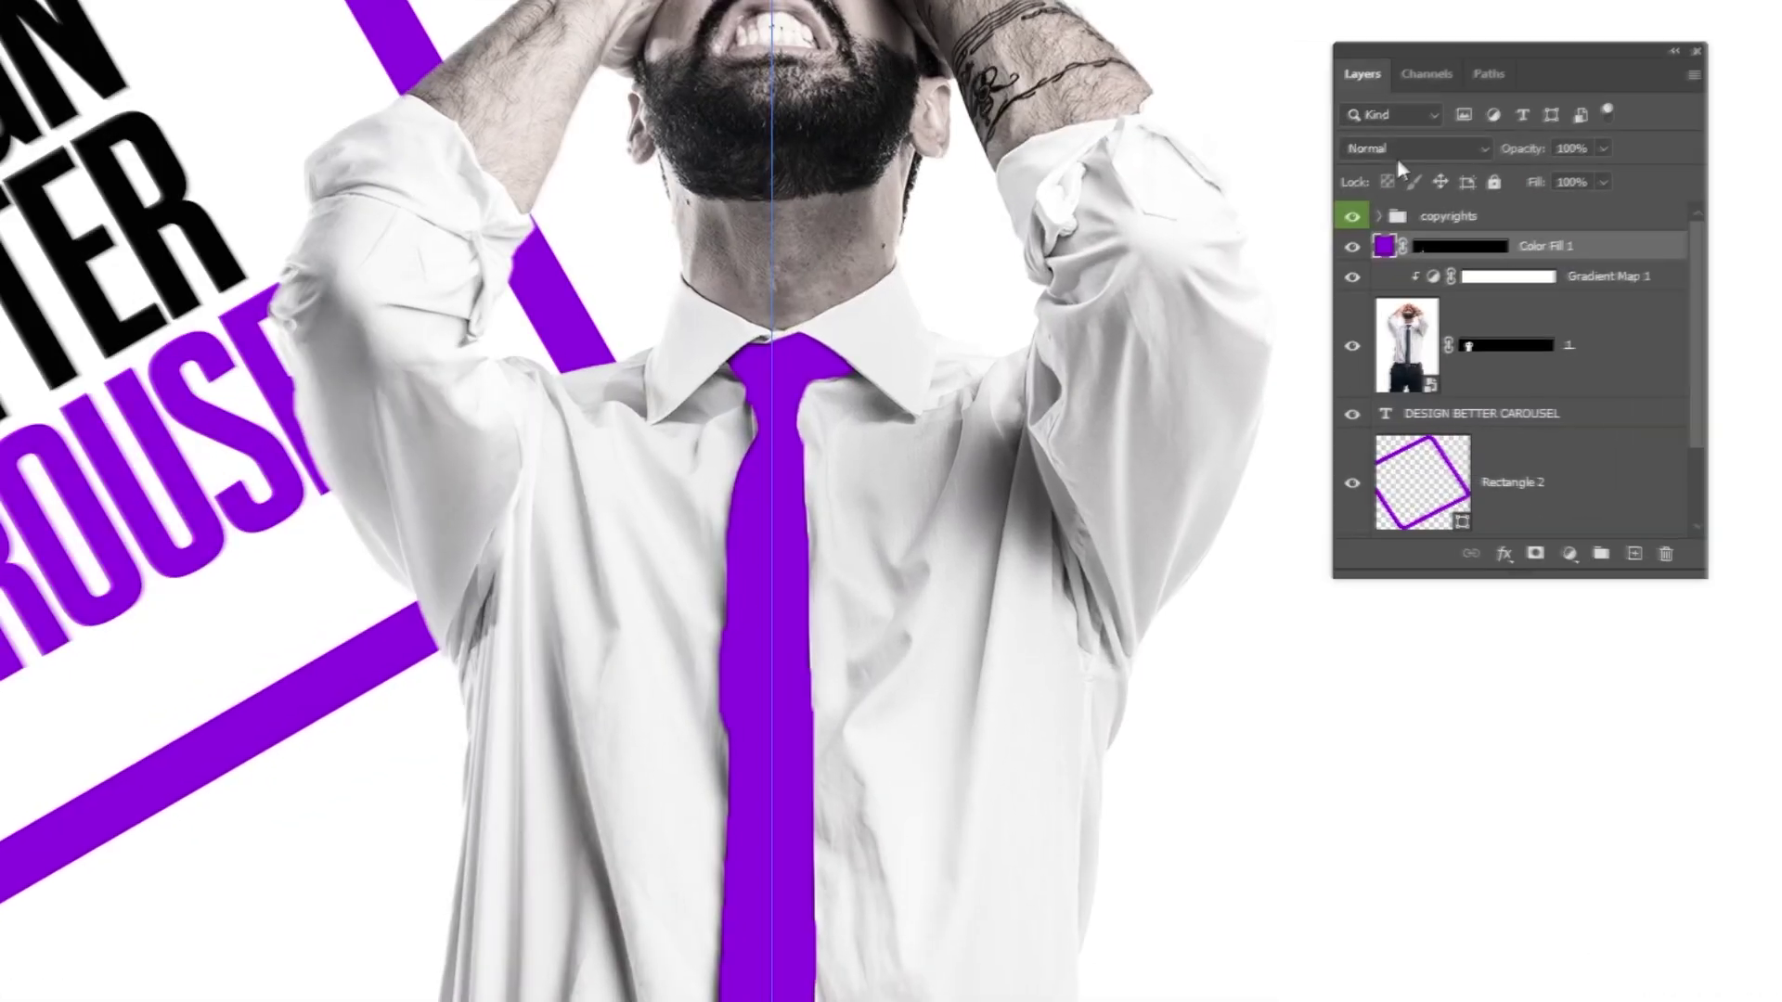
left_click(1299, 208)
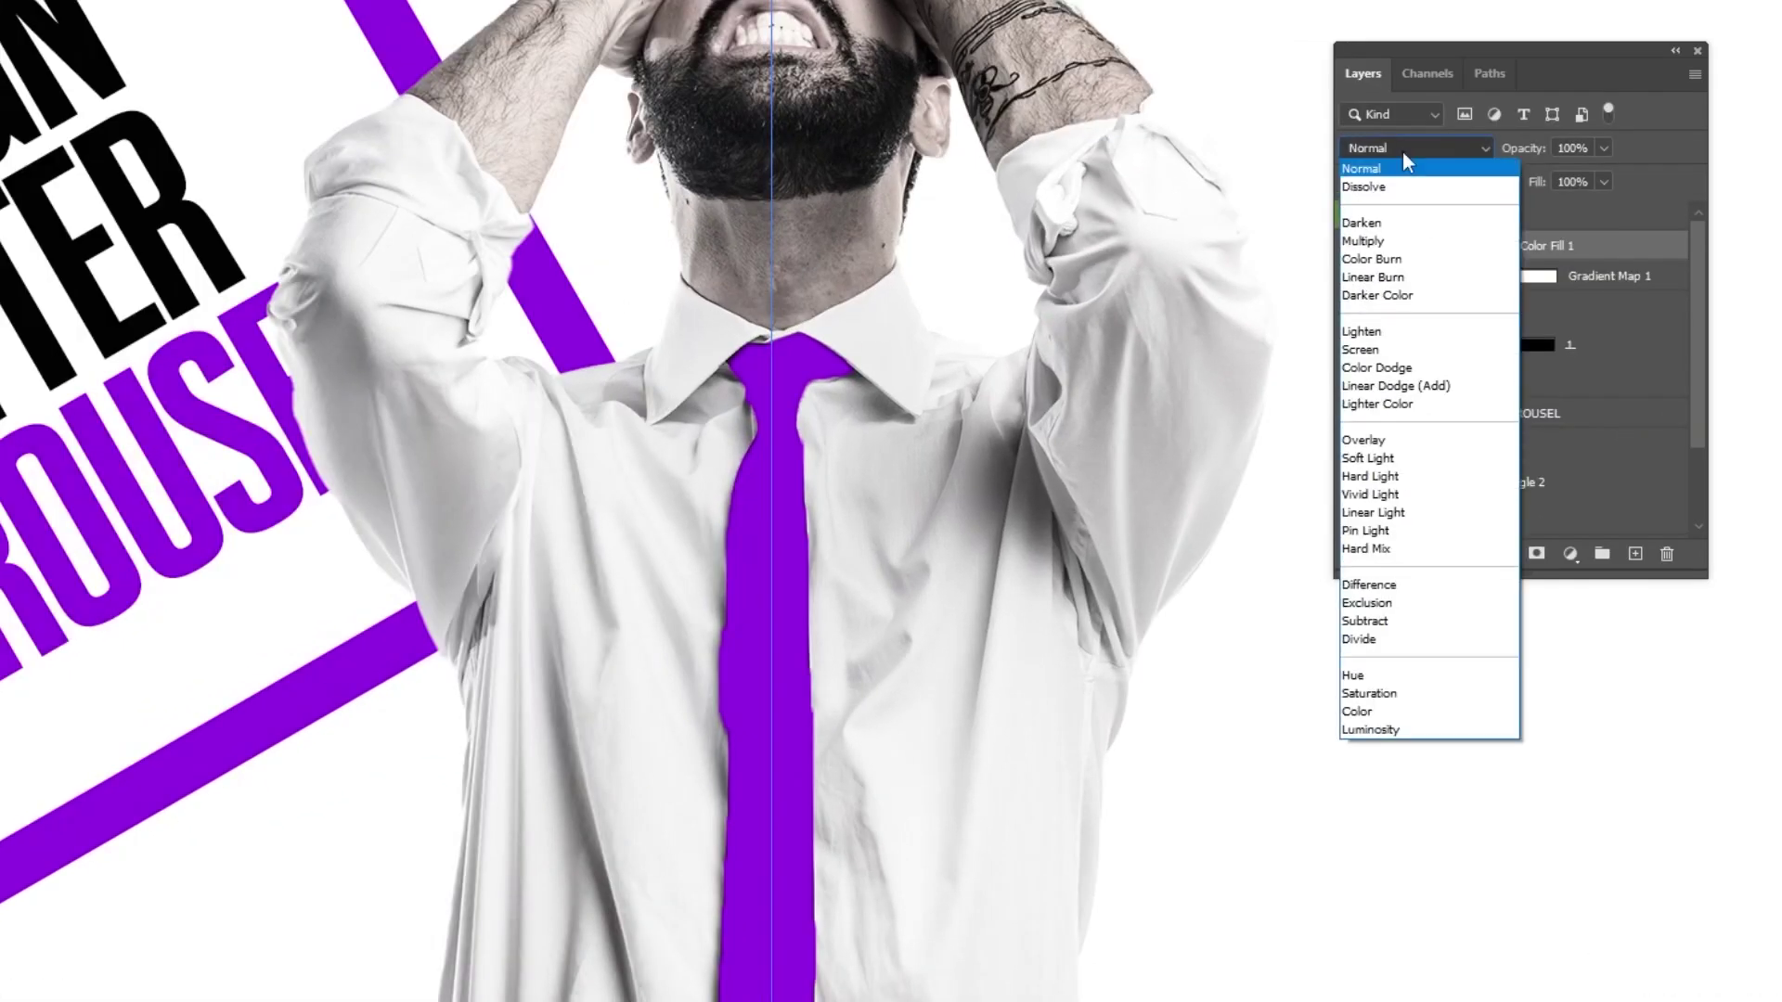
left_click(1411, 711)
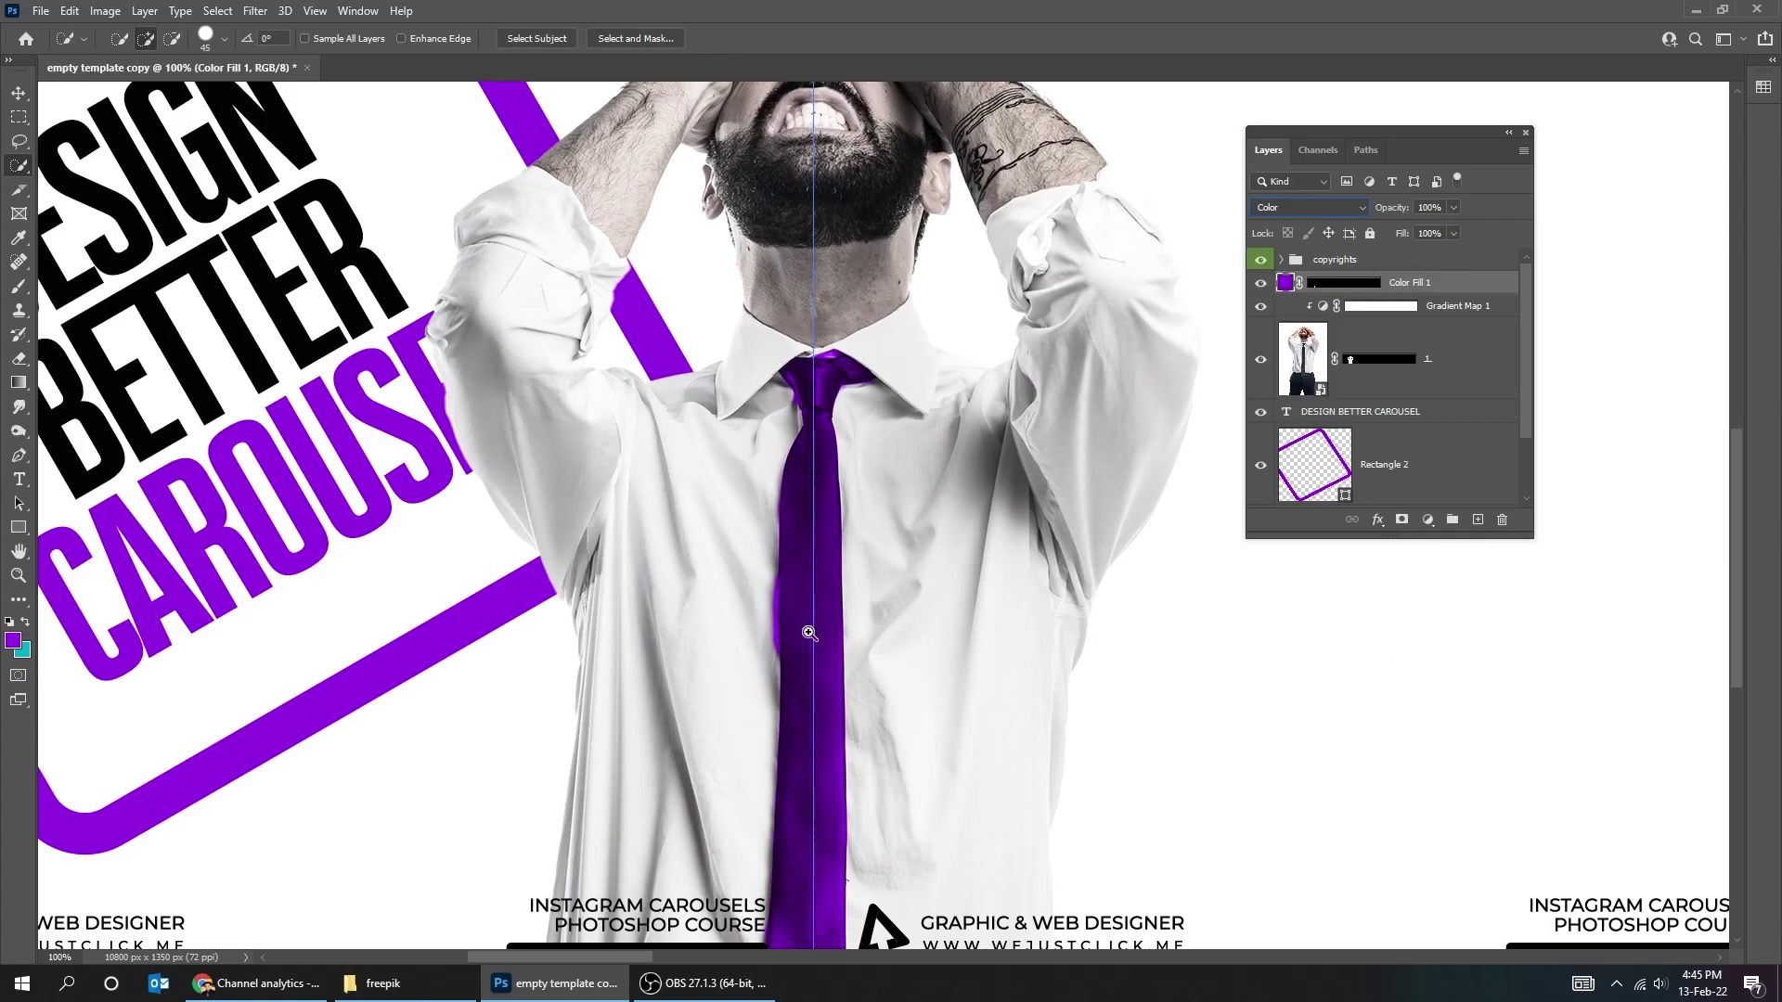
Start a Pen path at the canvas's lower edge and trace the tie's left edge upward past the purple spill.
left_click(809, 633)
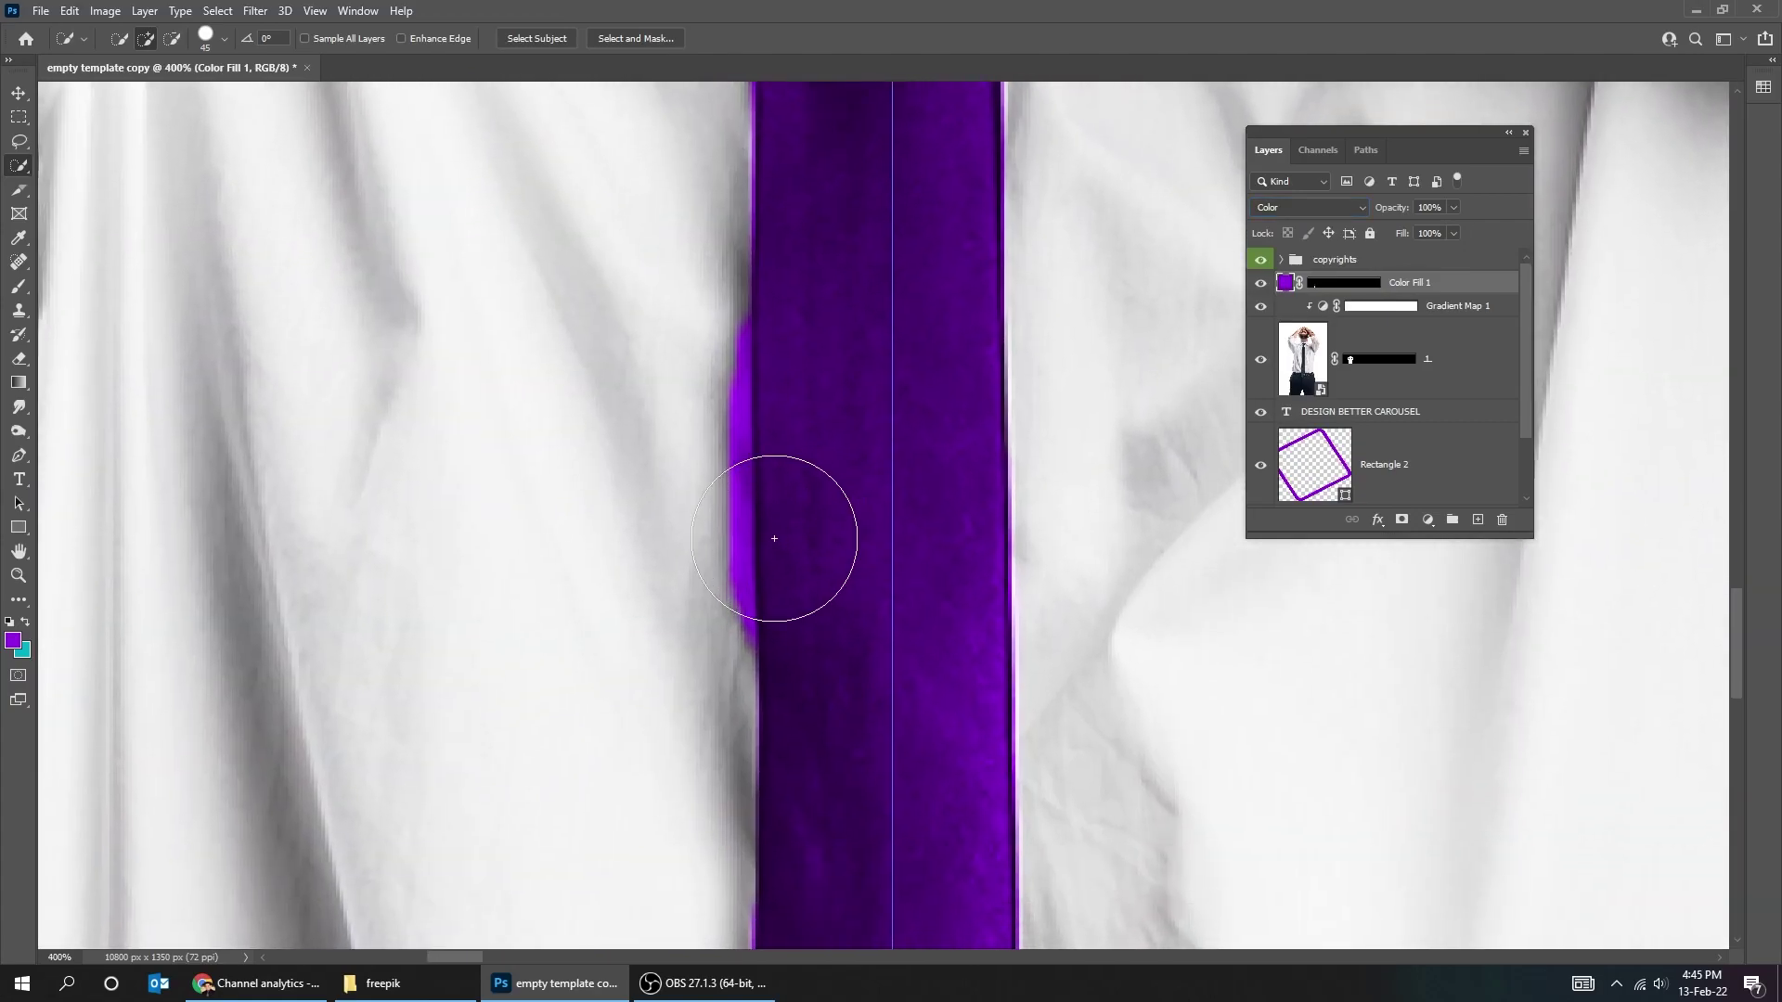
key("p")
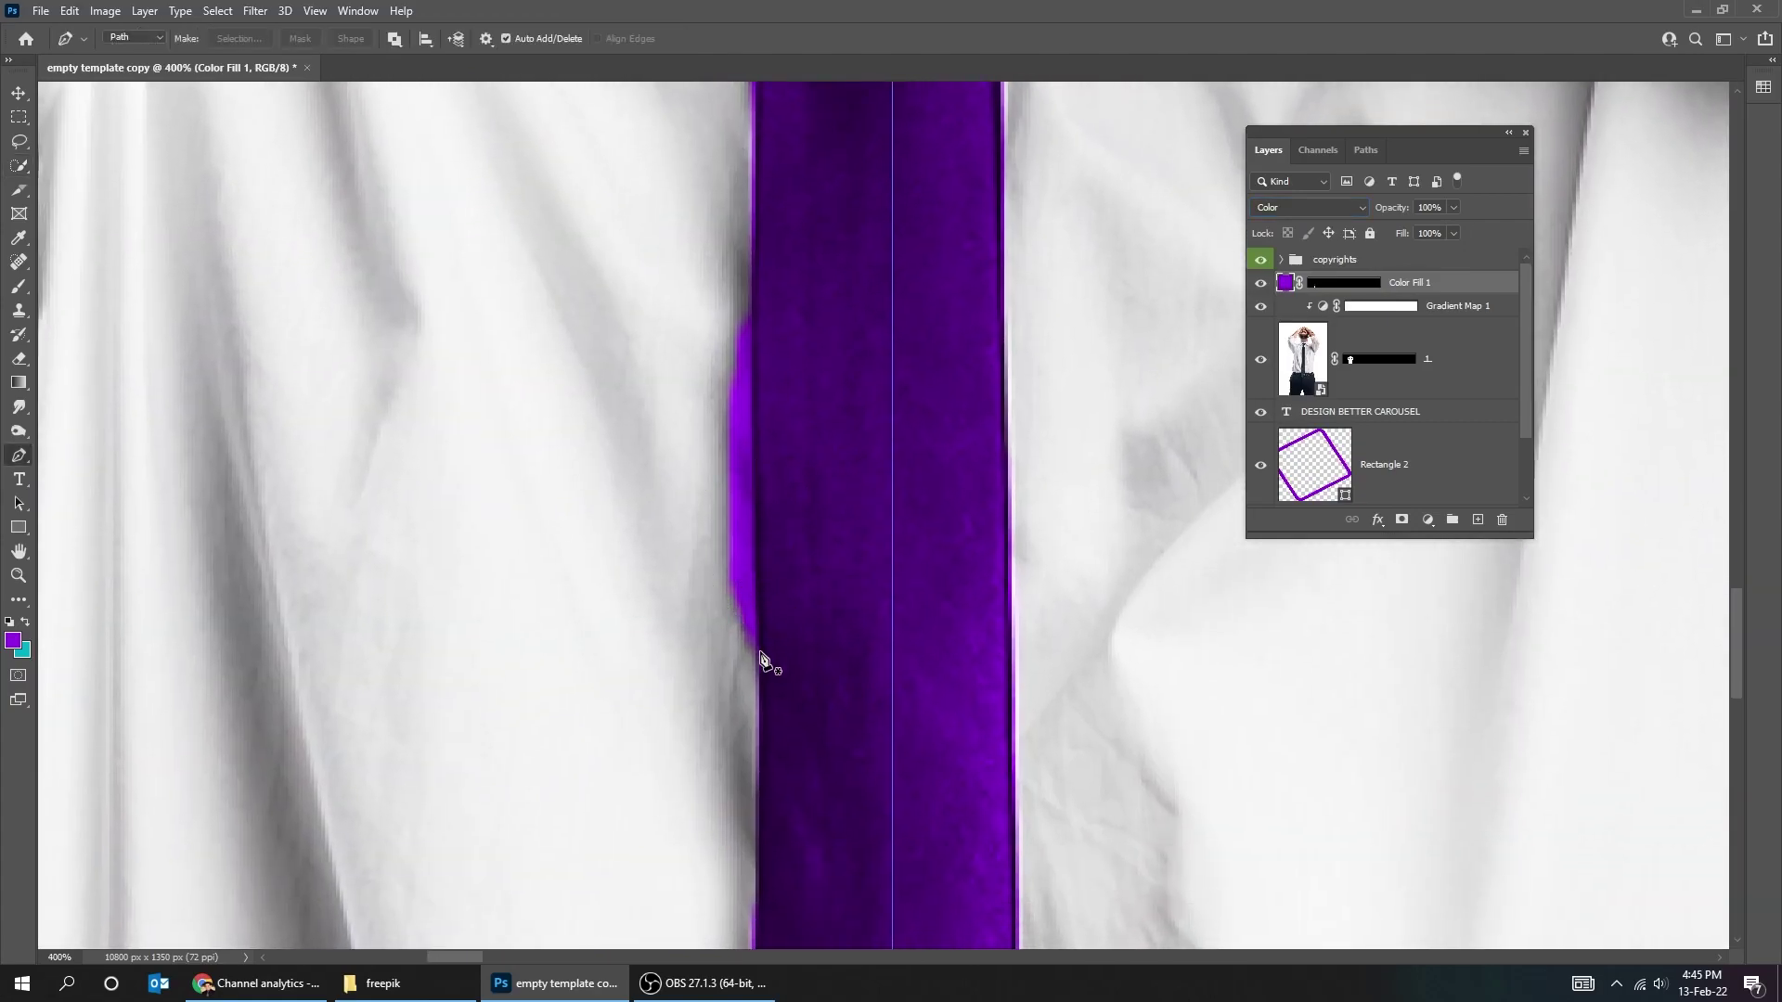
left_click_drag(788, 732, 774, 493)
left_click_drag(785, 881, 762, 326)
left_click_drag(732, 735, 765, 489)
key("ctrl+minus")
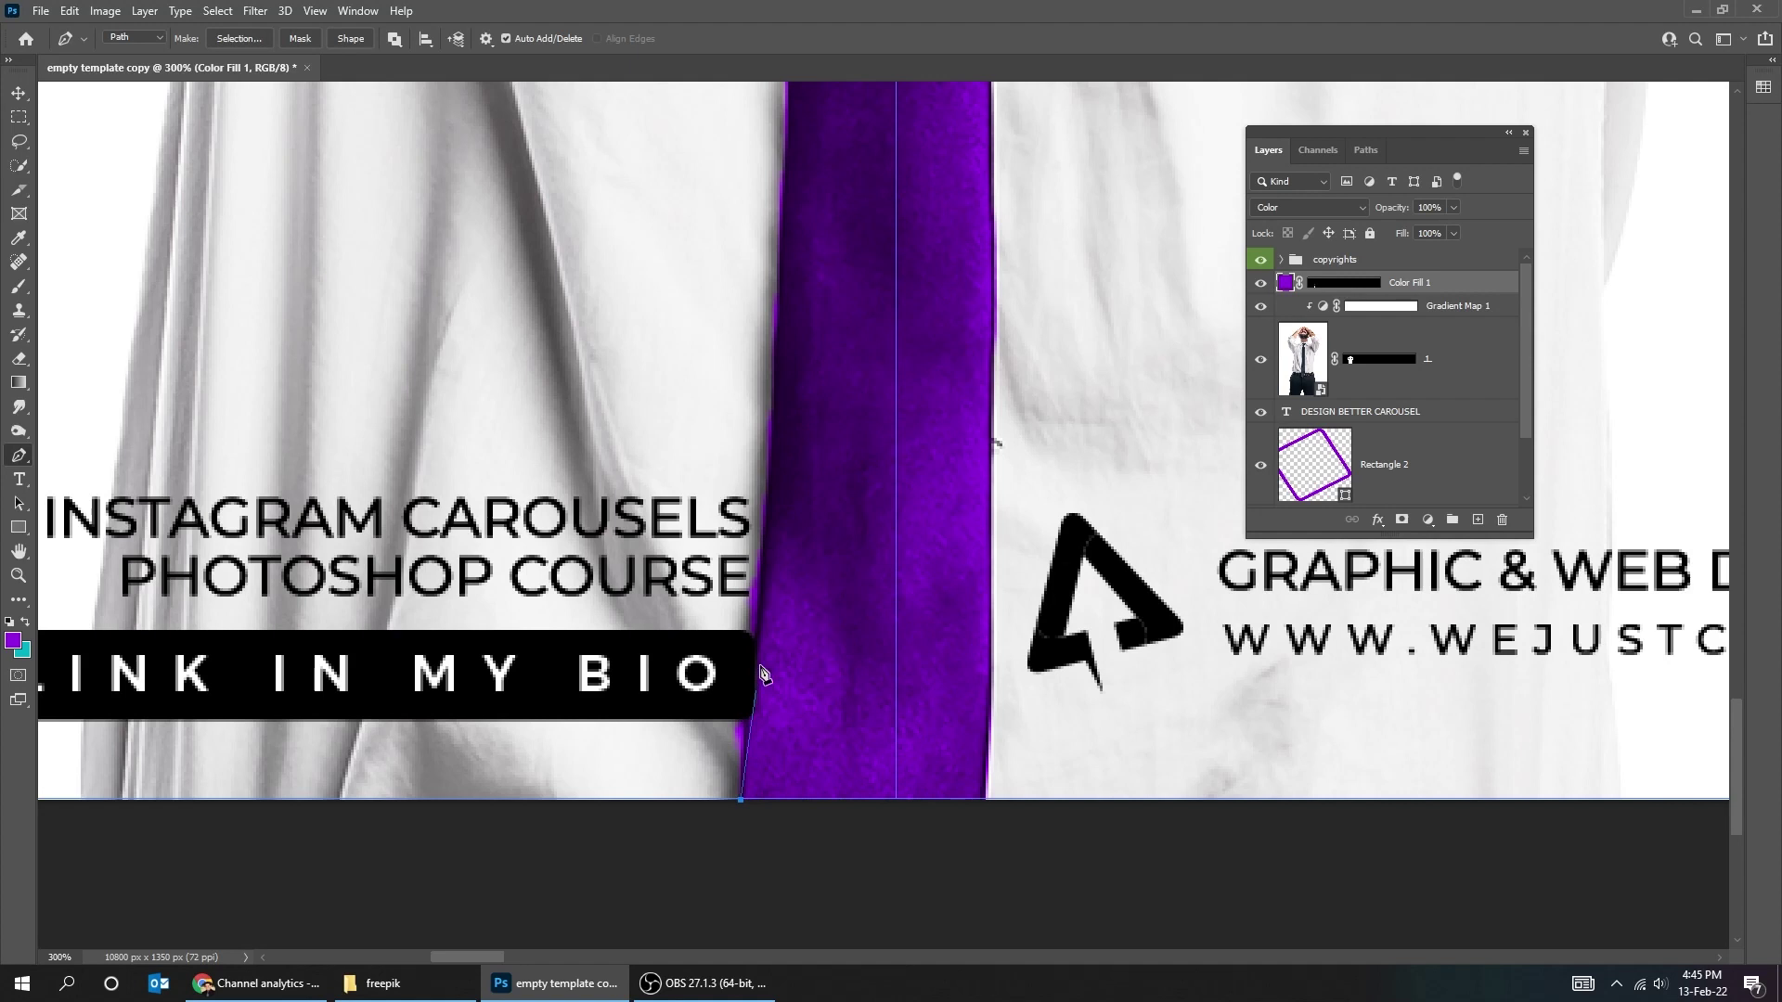
scroll(767, 523, "up", 8)
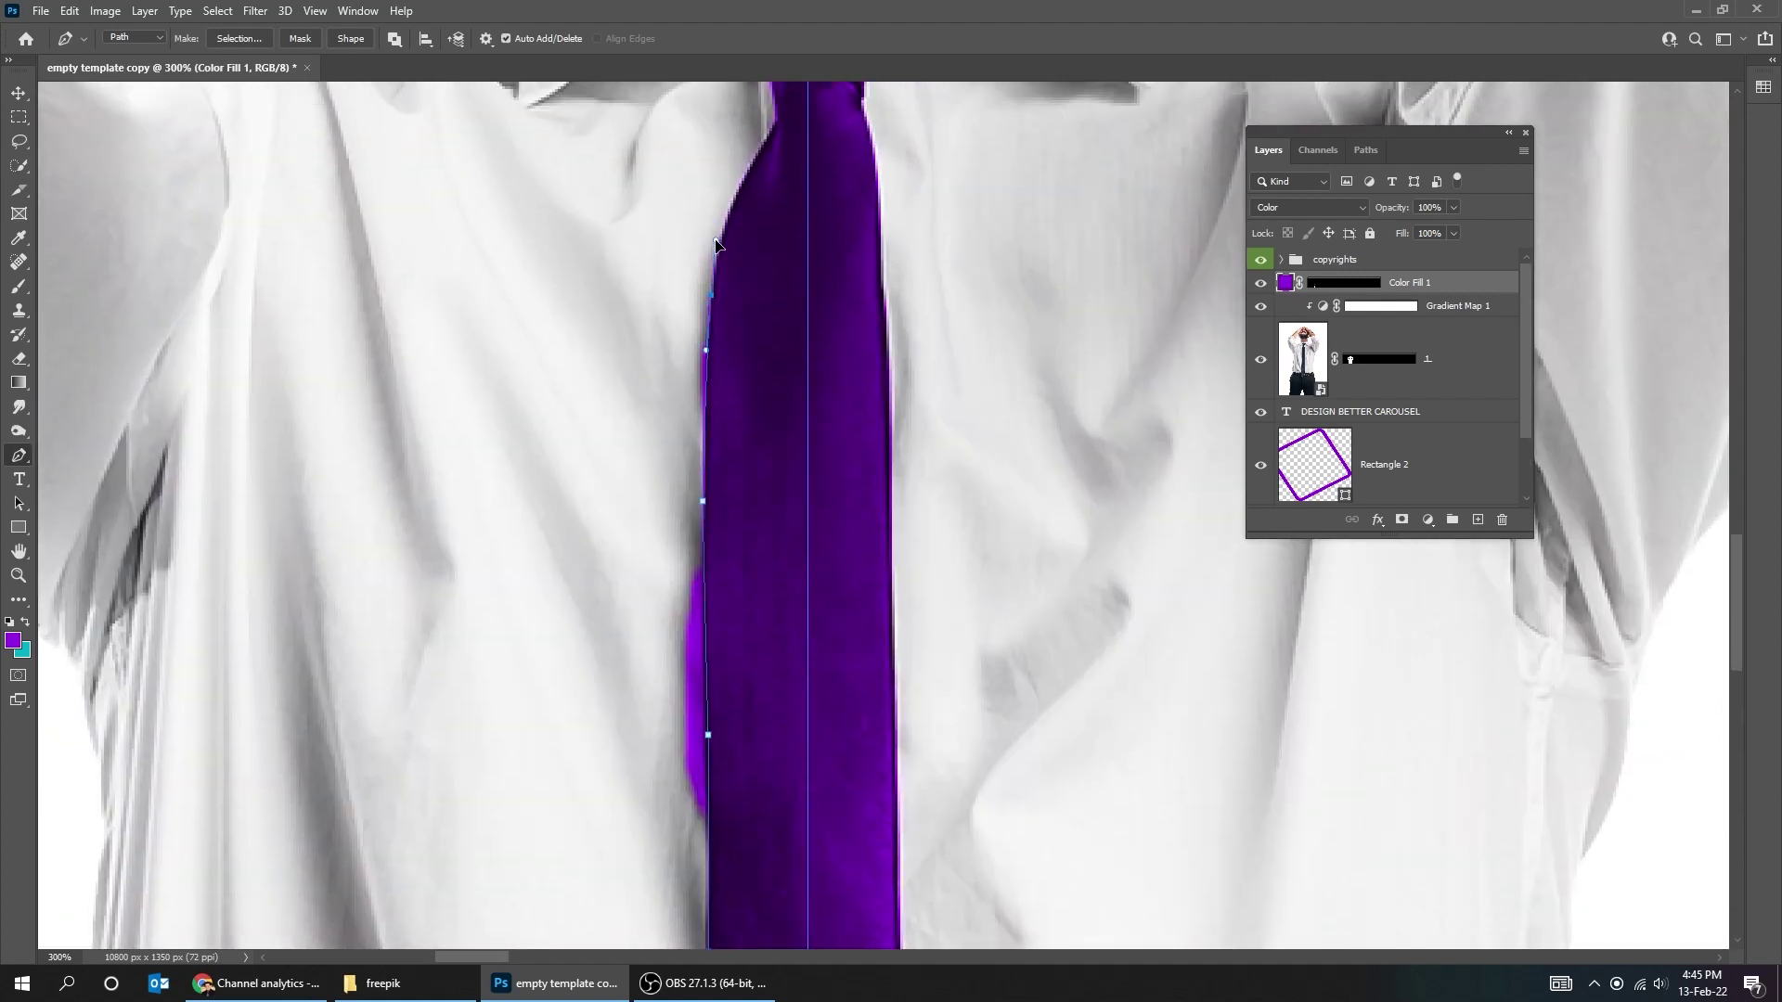
Continue the Pen path up the tie's narrowing left side and around the knot beneath the shirt collar.
left_click_drag(715, 242, 663, 441)
left_click_drag(708, 346, 722, 326)
left_click(727, 315)
scroll(703, 279, "up", 2)
left_click_drag(703, 189, 772, 479)
left_click(766, 462)
left_click(730, 422)
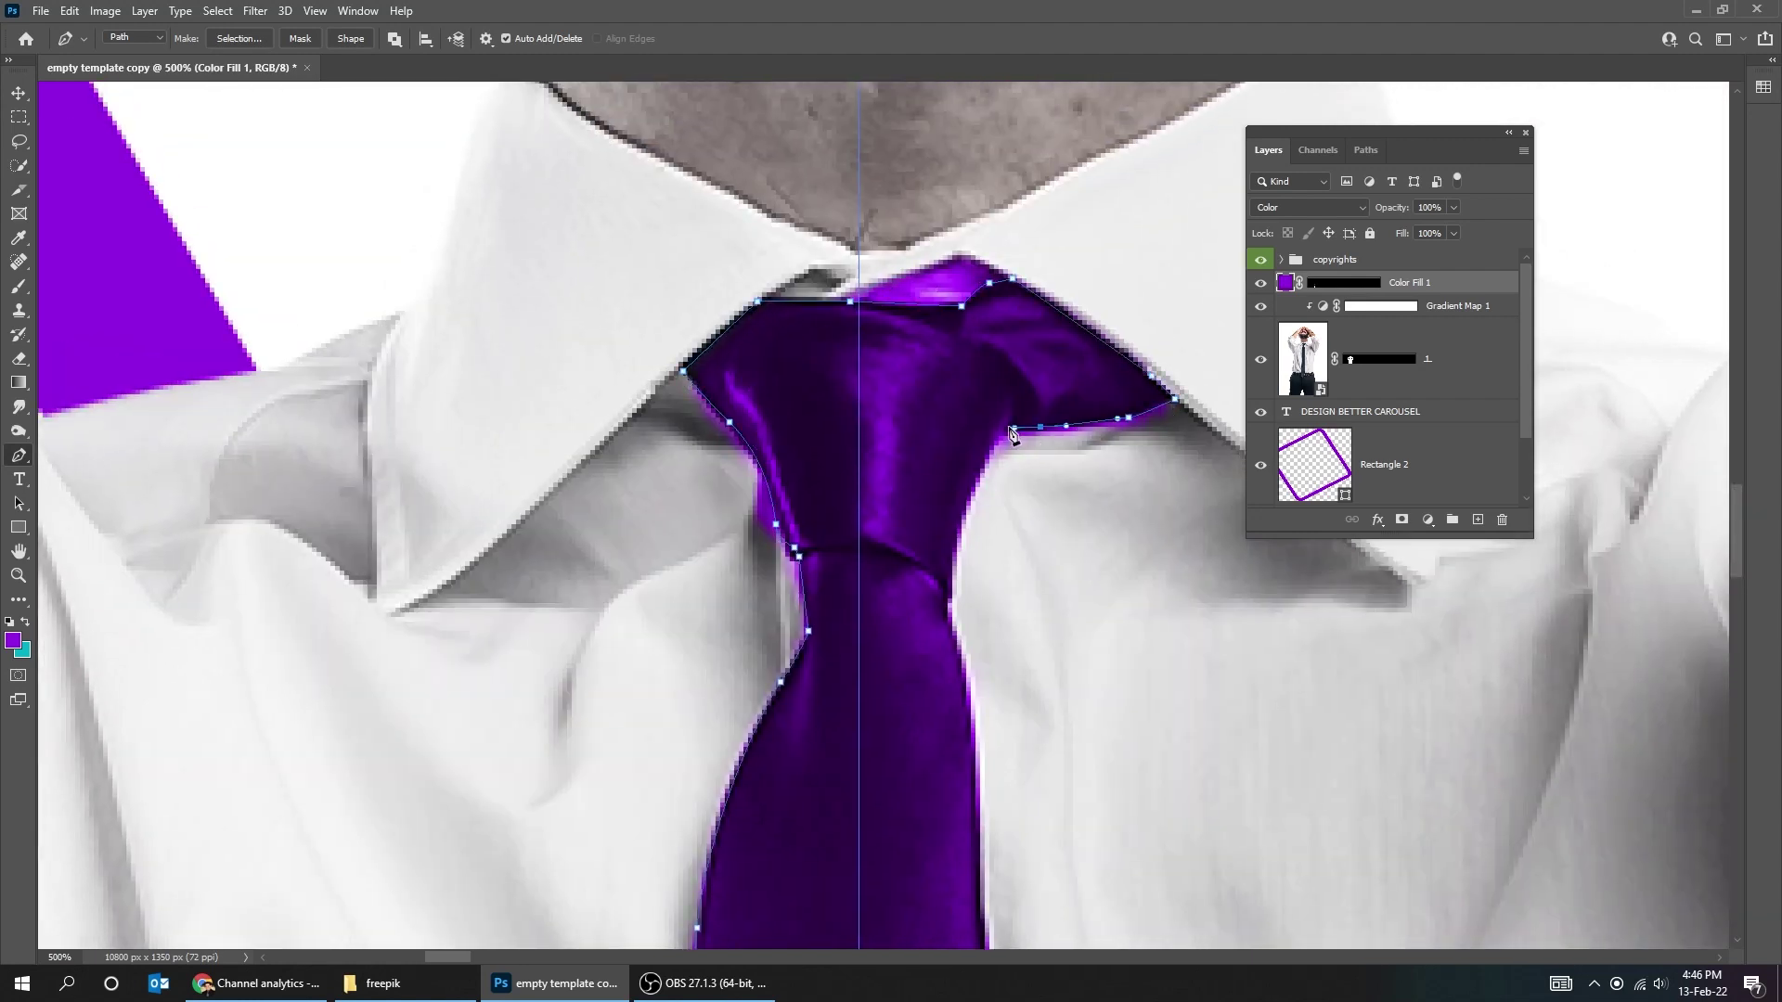
Trace the path down the tie's right edge to the canvas's lower edge and close it just below the canvas.
scroll(946, 594, "down", 10)
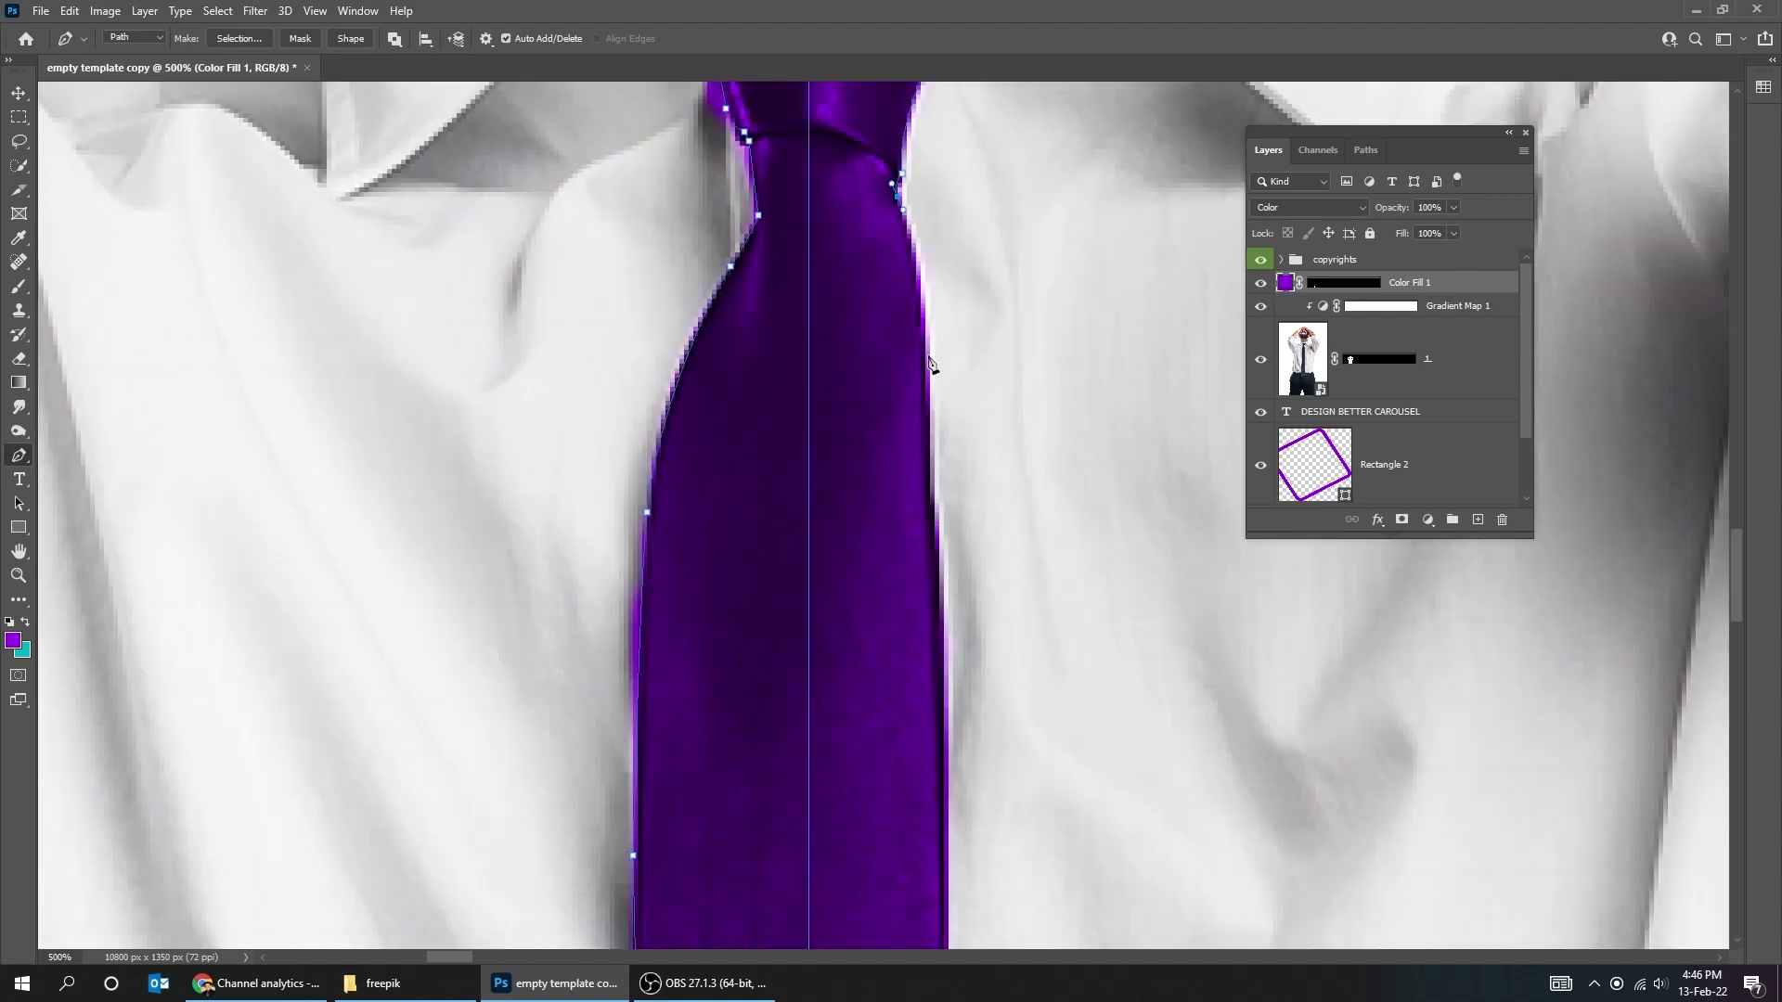
scroll(905, 445, "down", 8)
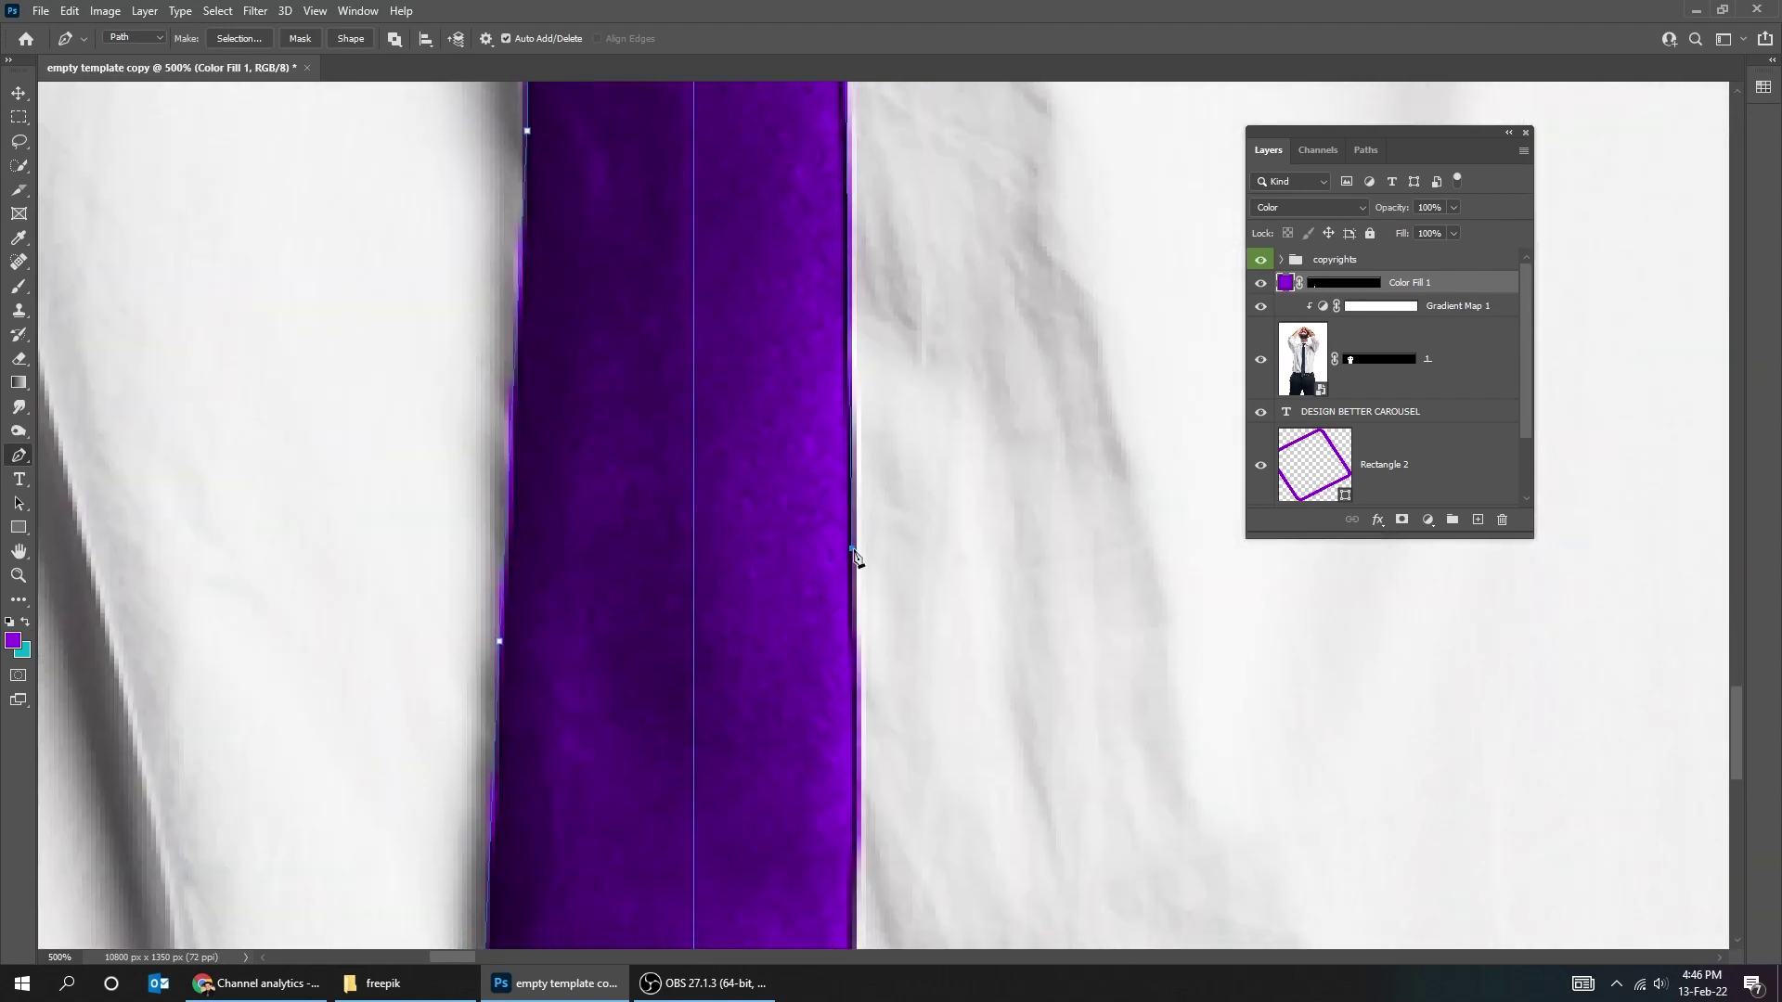
left_click(852, 444)
scroll(859, 436, "down", 2)
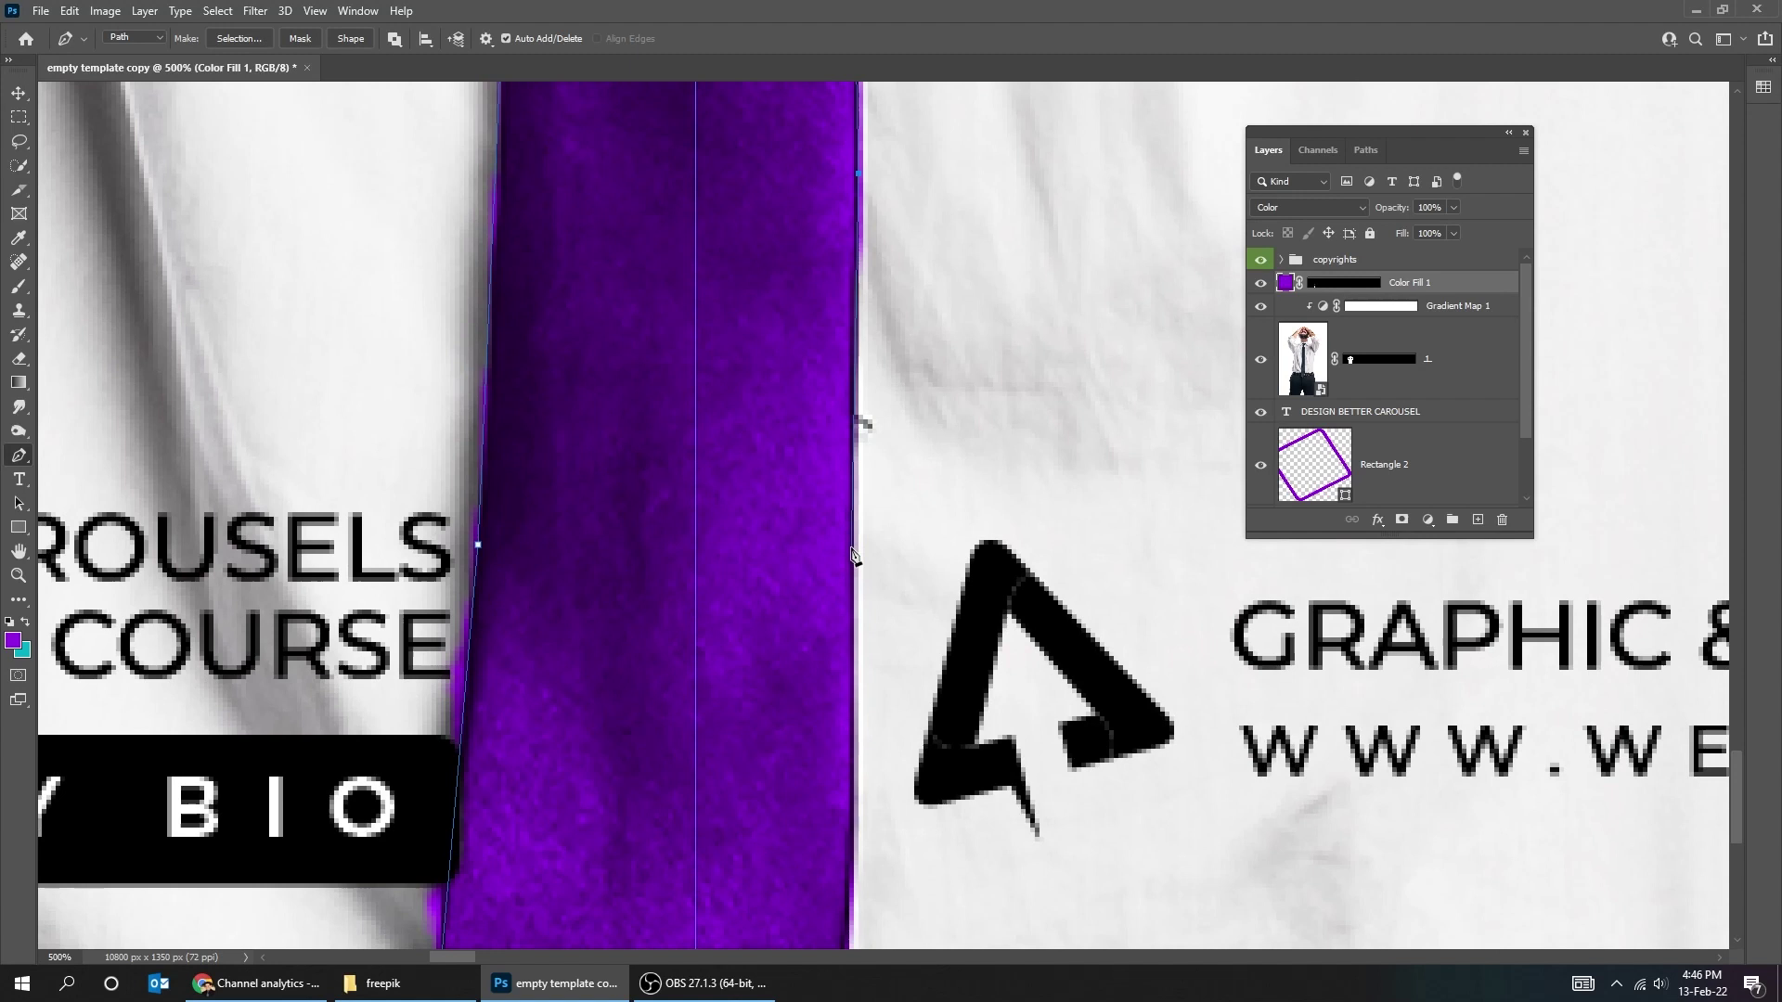
scroll(852, 580, "down", 5)
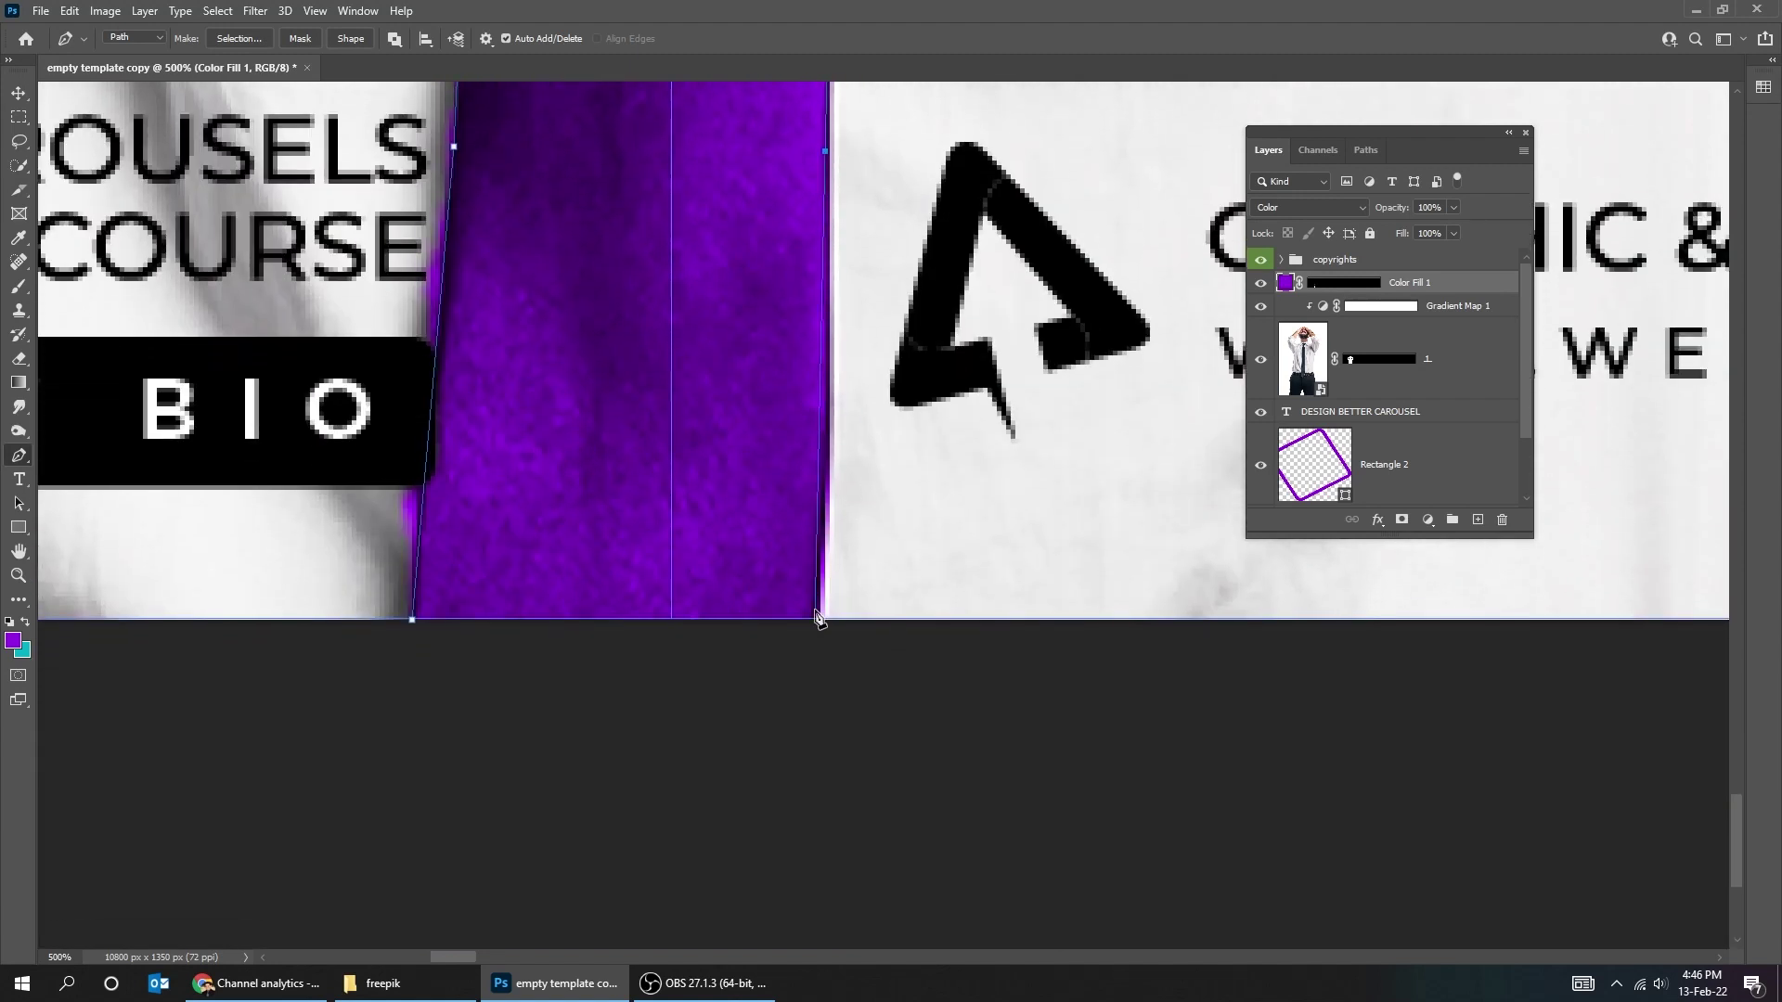
left_click(817, 619)
left_click_drag(774, 657, 708, 661)
left_click_drag(593, 671, 555, 664)
left_click_drag(434, 655, 422, 645)
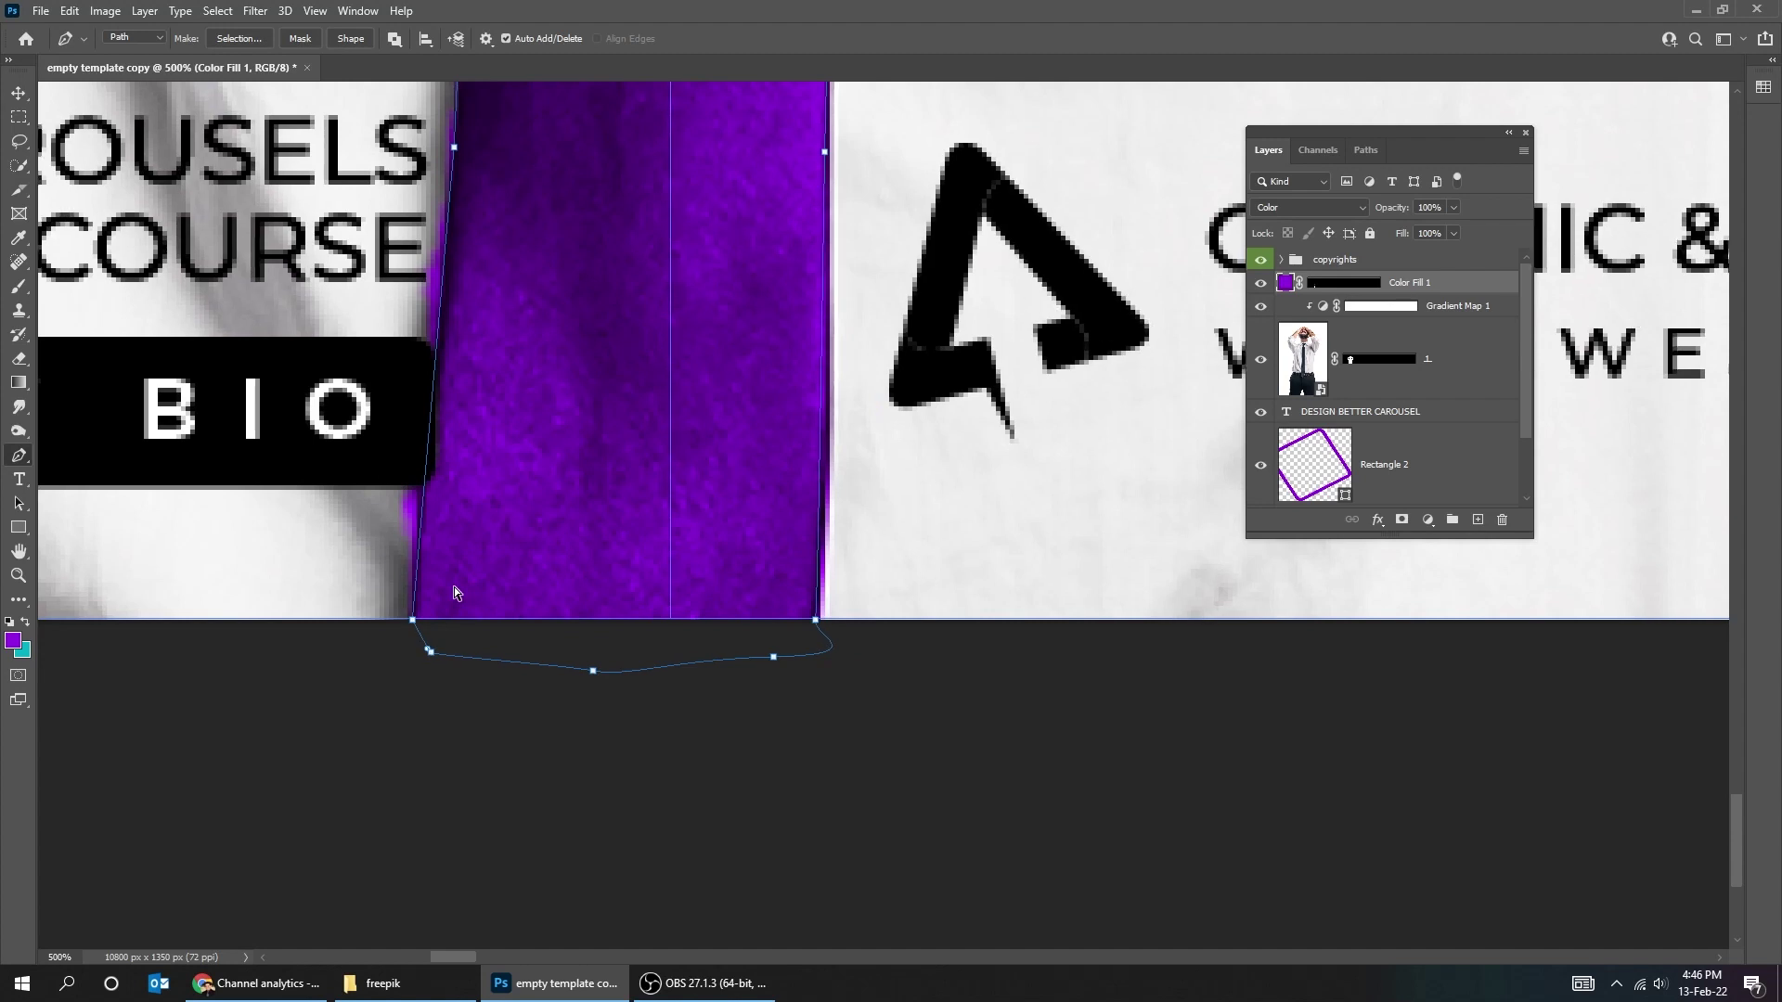
Convert the closed tie path into a new anti-aliased selection with a feather radius of 0 pixels.
key("ctrl+minus")
key("ctrl+minus")
key("ctrl+minus")
left_click_drag(740, 369, 644, 759)
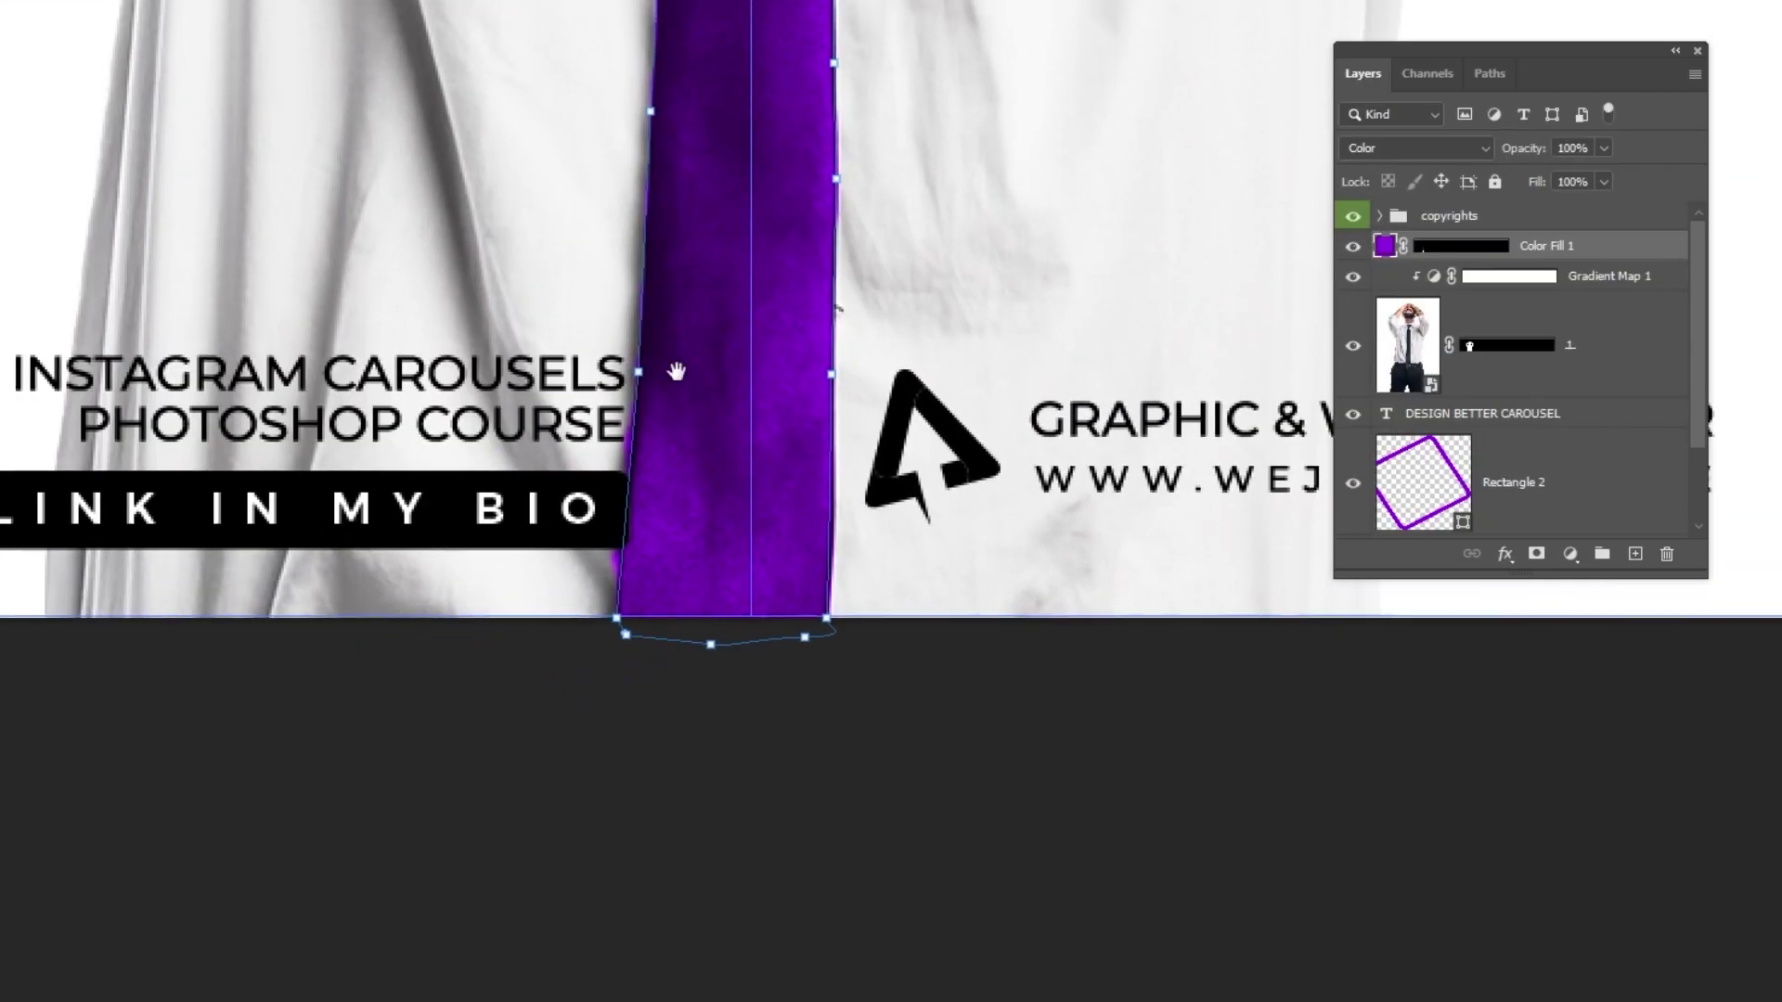
right_click(698, 490)
left_click(810, 587)
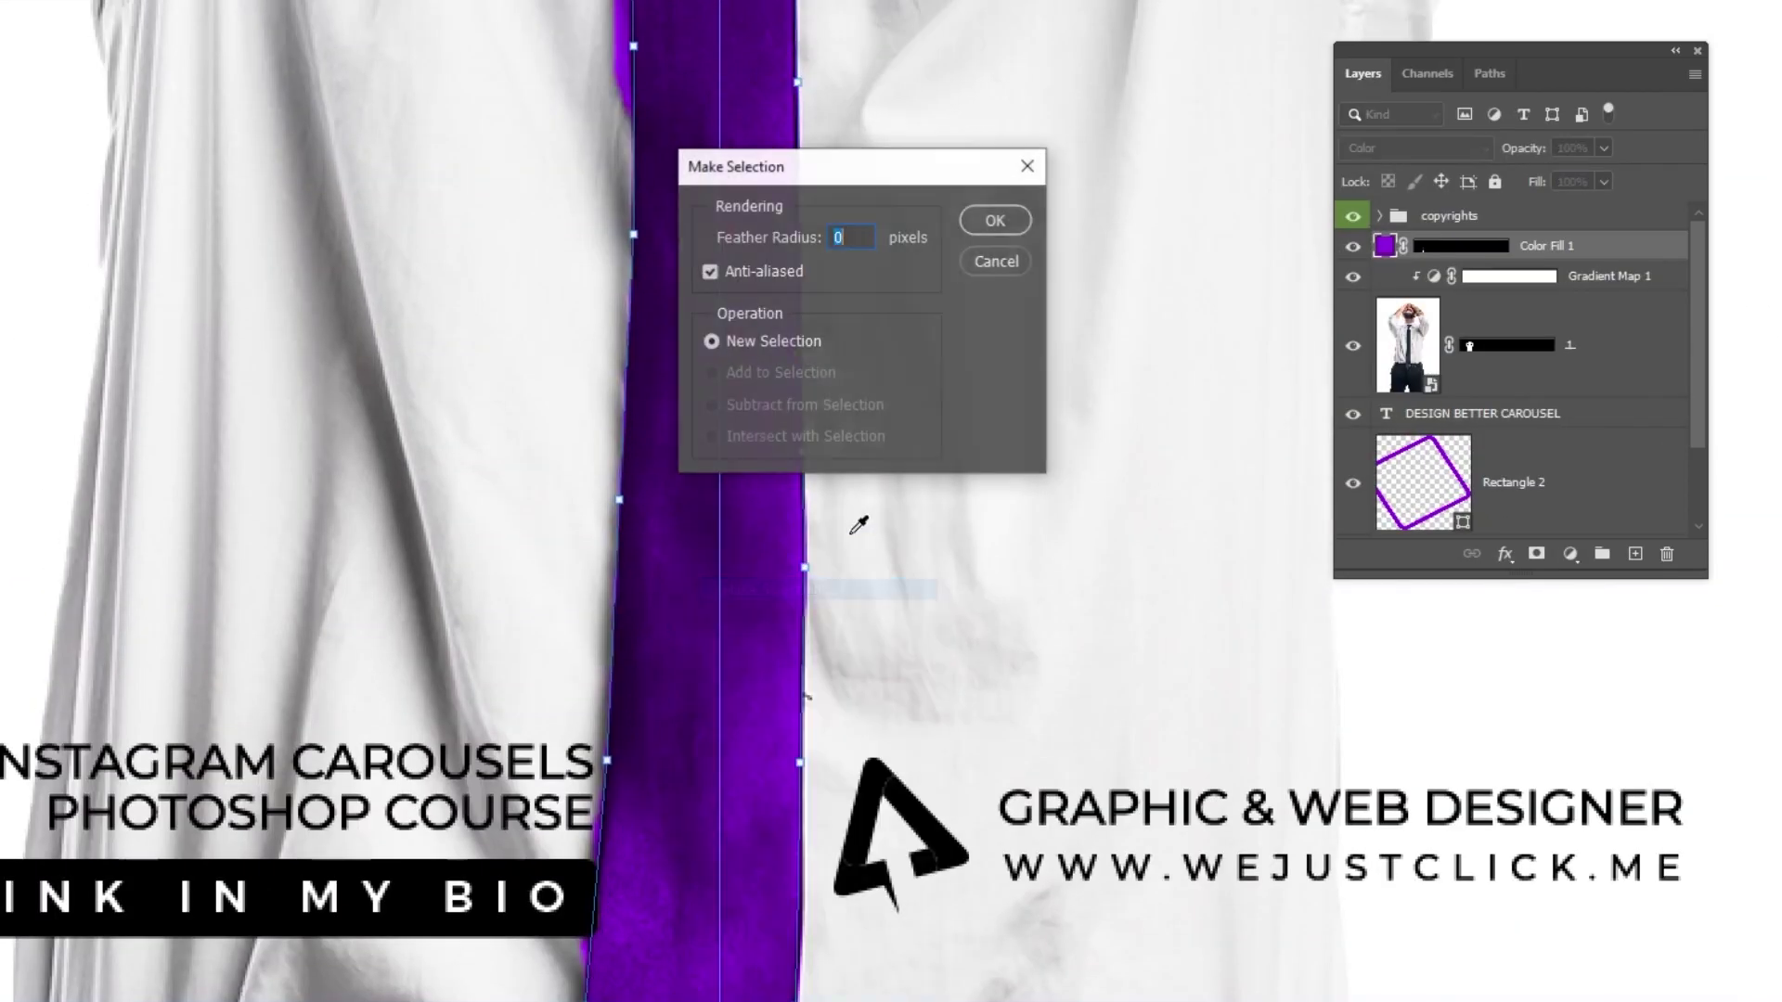
key("Return")
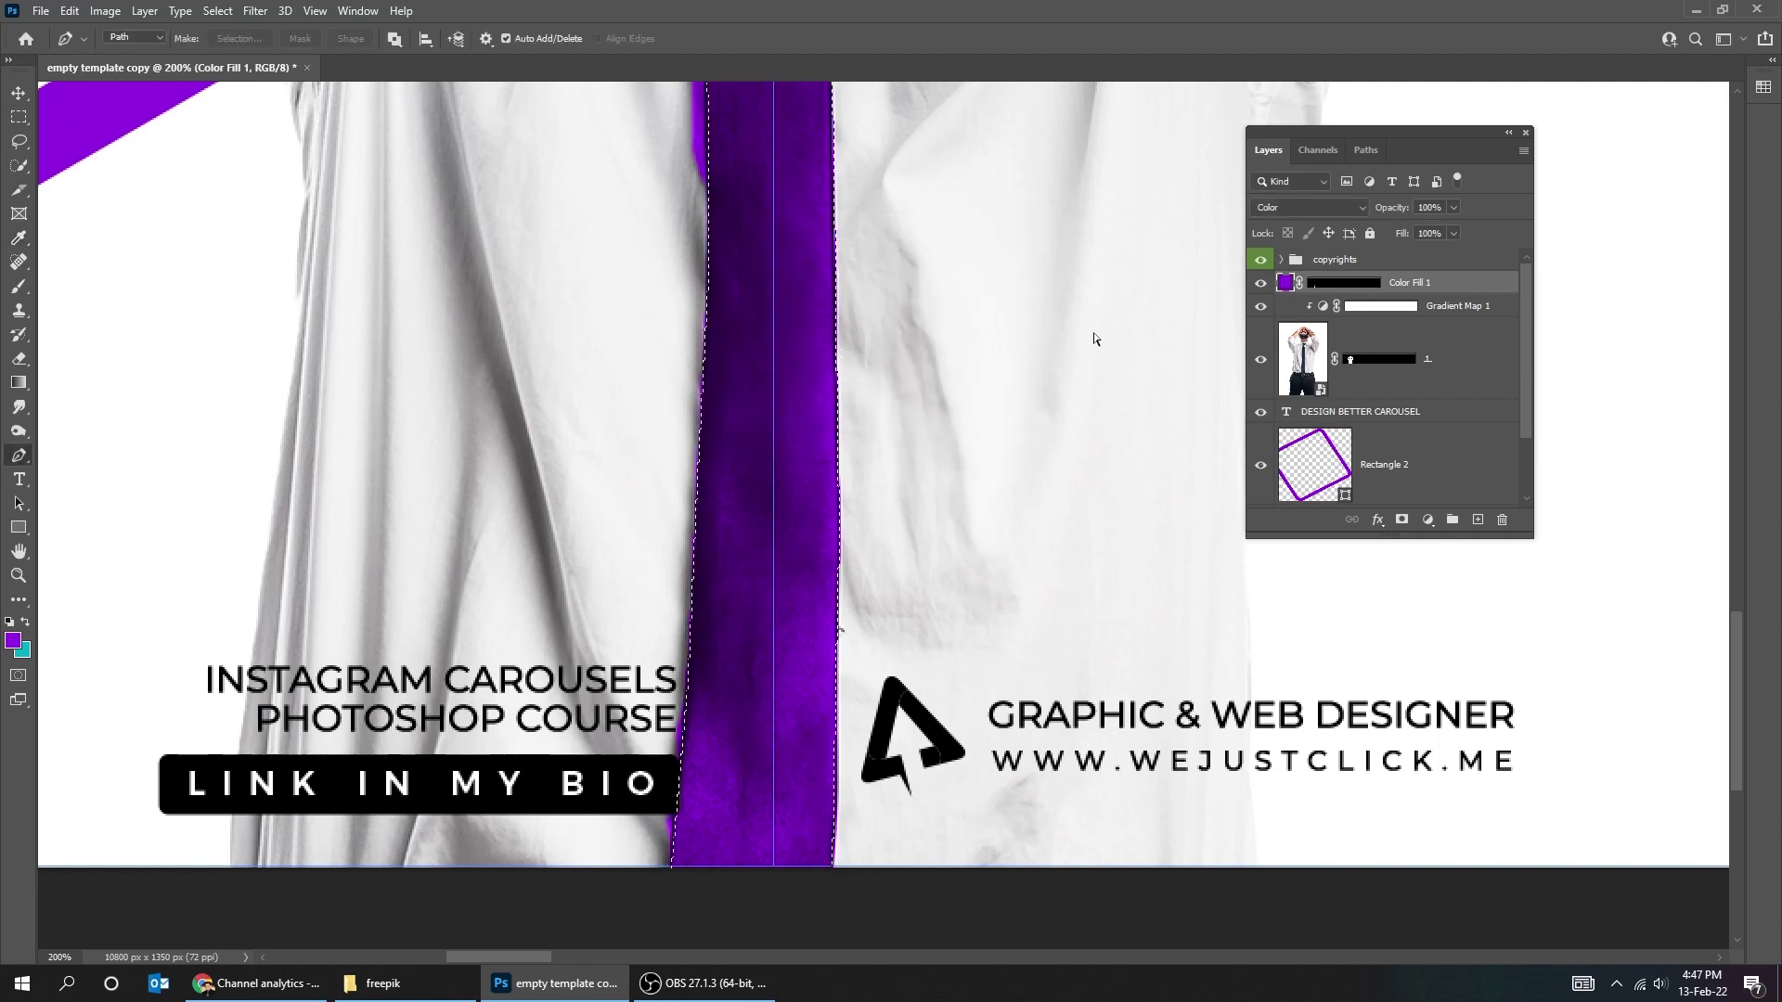
Clip the Color Fill 1 layer to the man's photo and replace its mask with one made from the tie selection.
key("ctrl+minus")
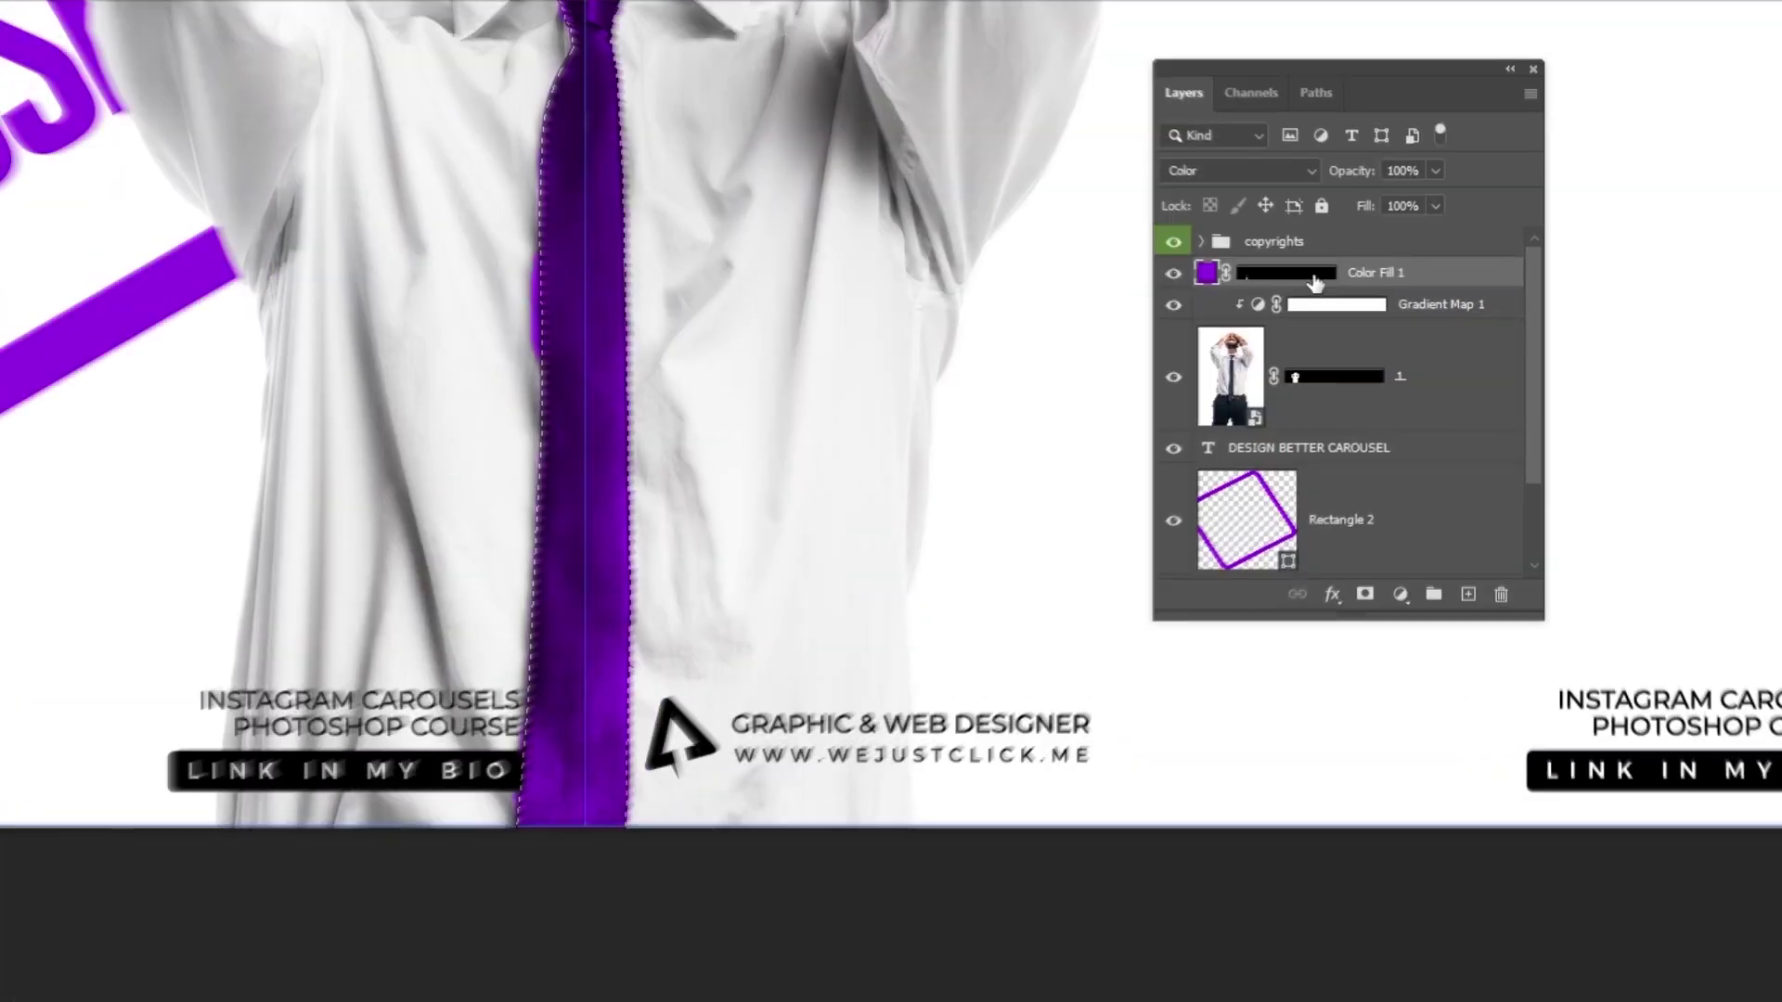
right_click(1429, 275)
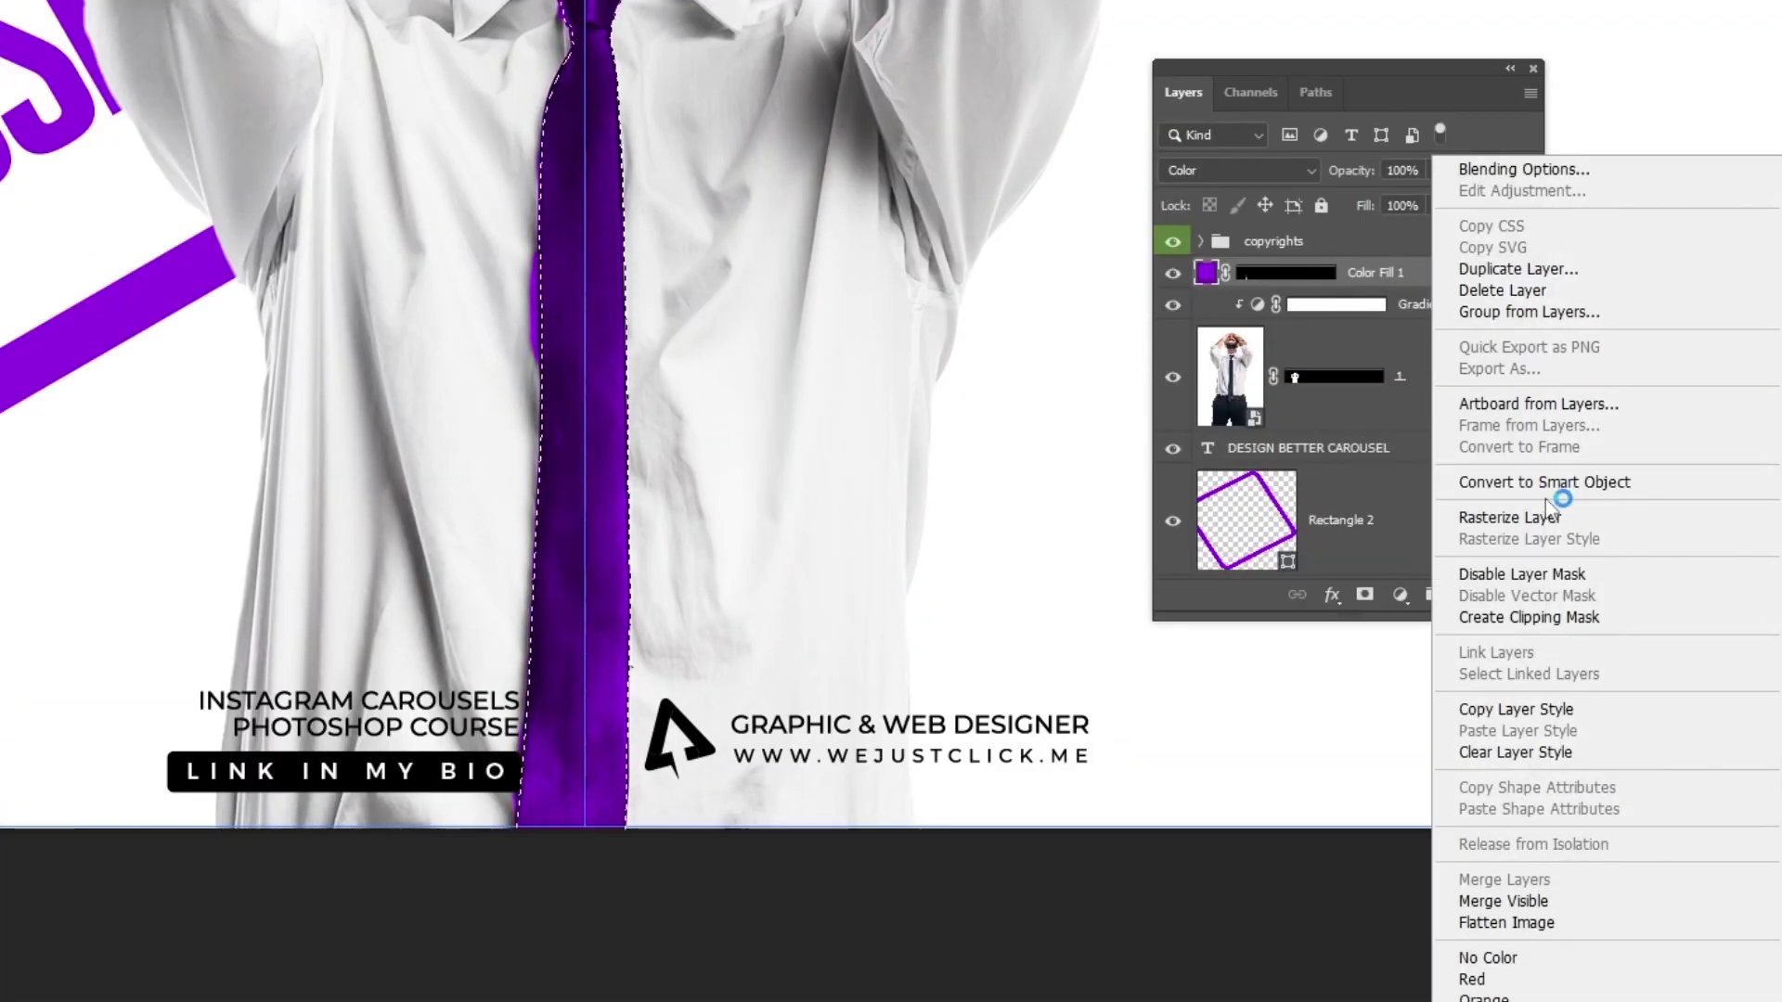
left_click(1559, 615)
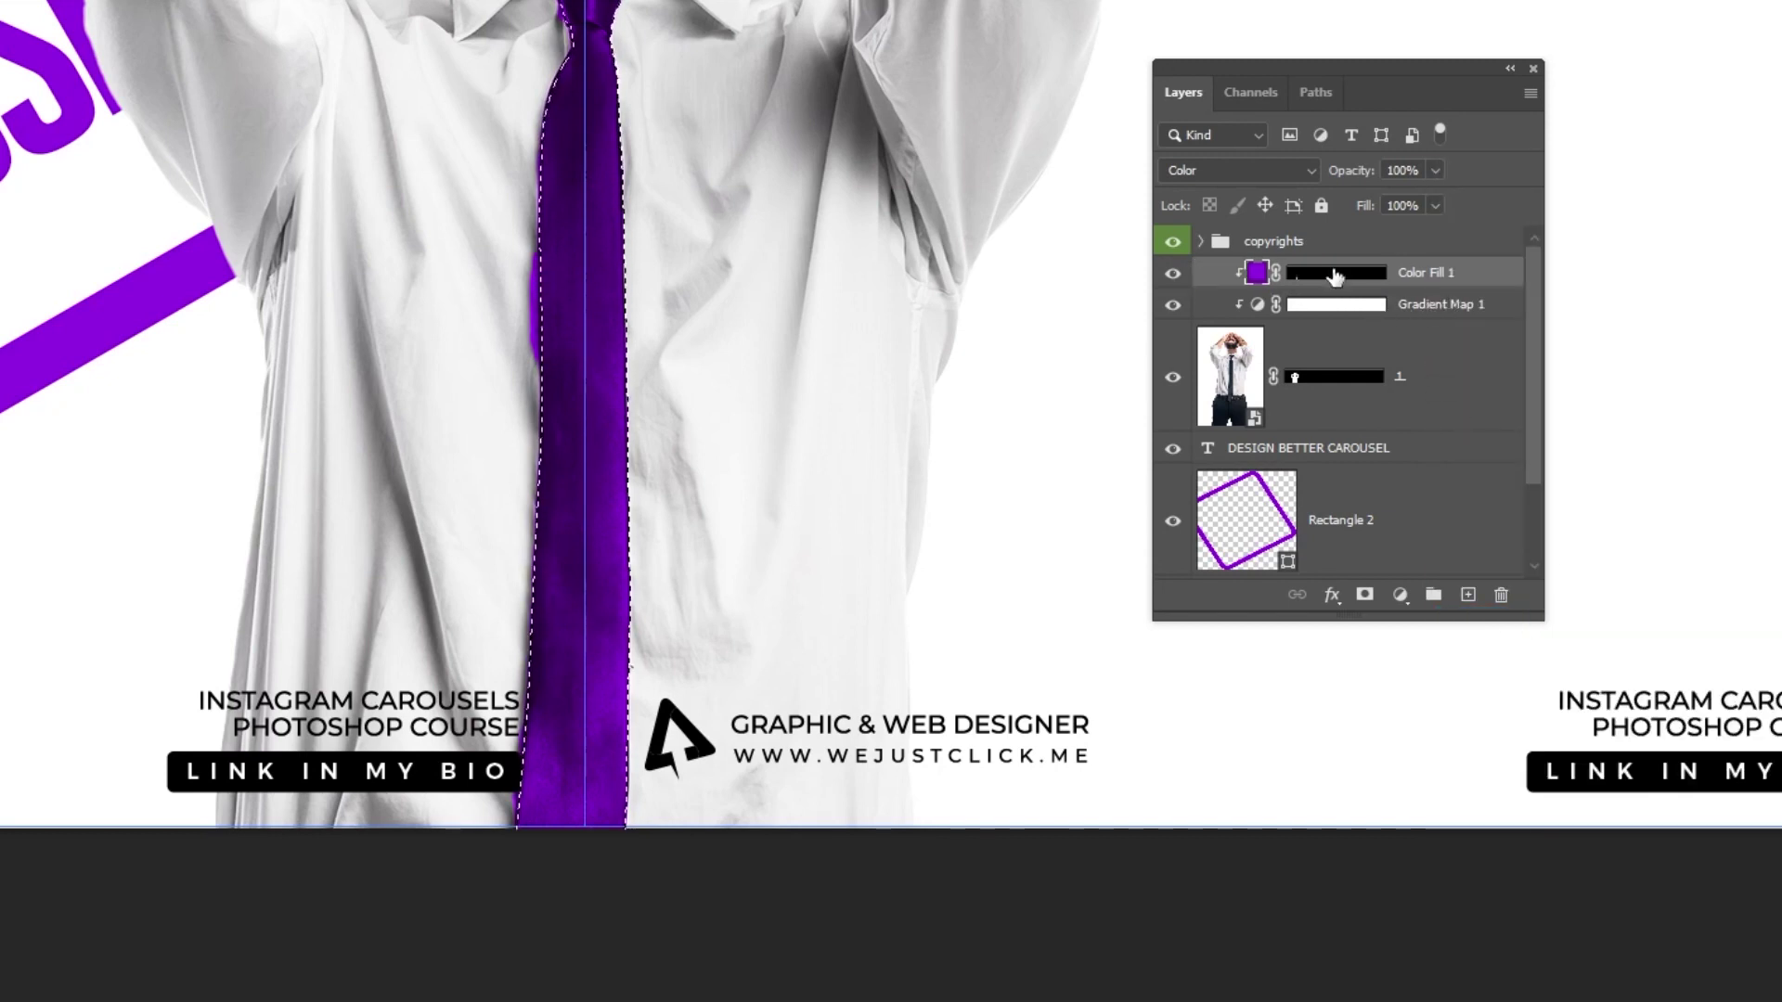
left_click(1306, 276)
left_click(1510, 603)
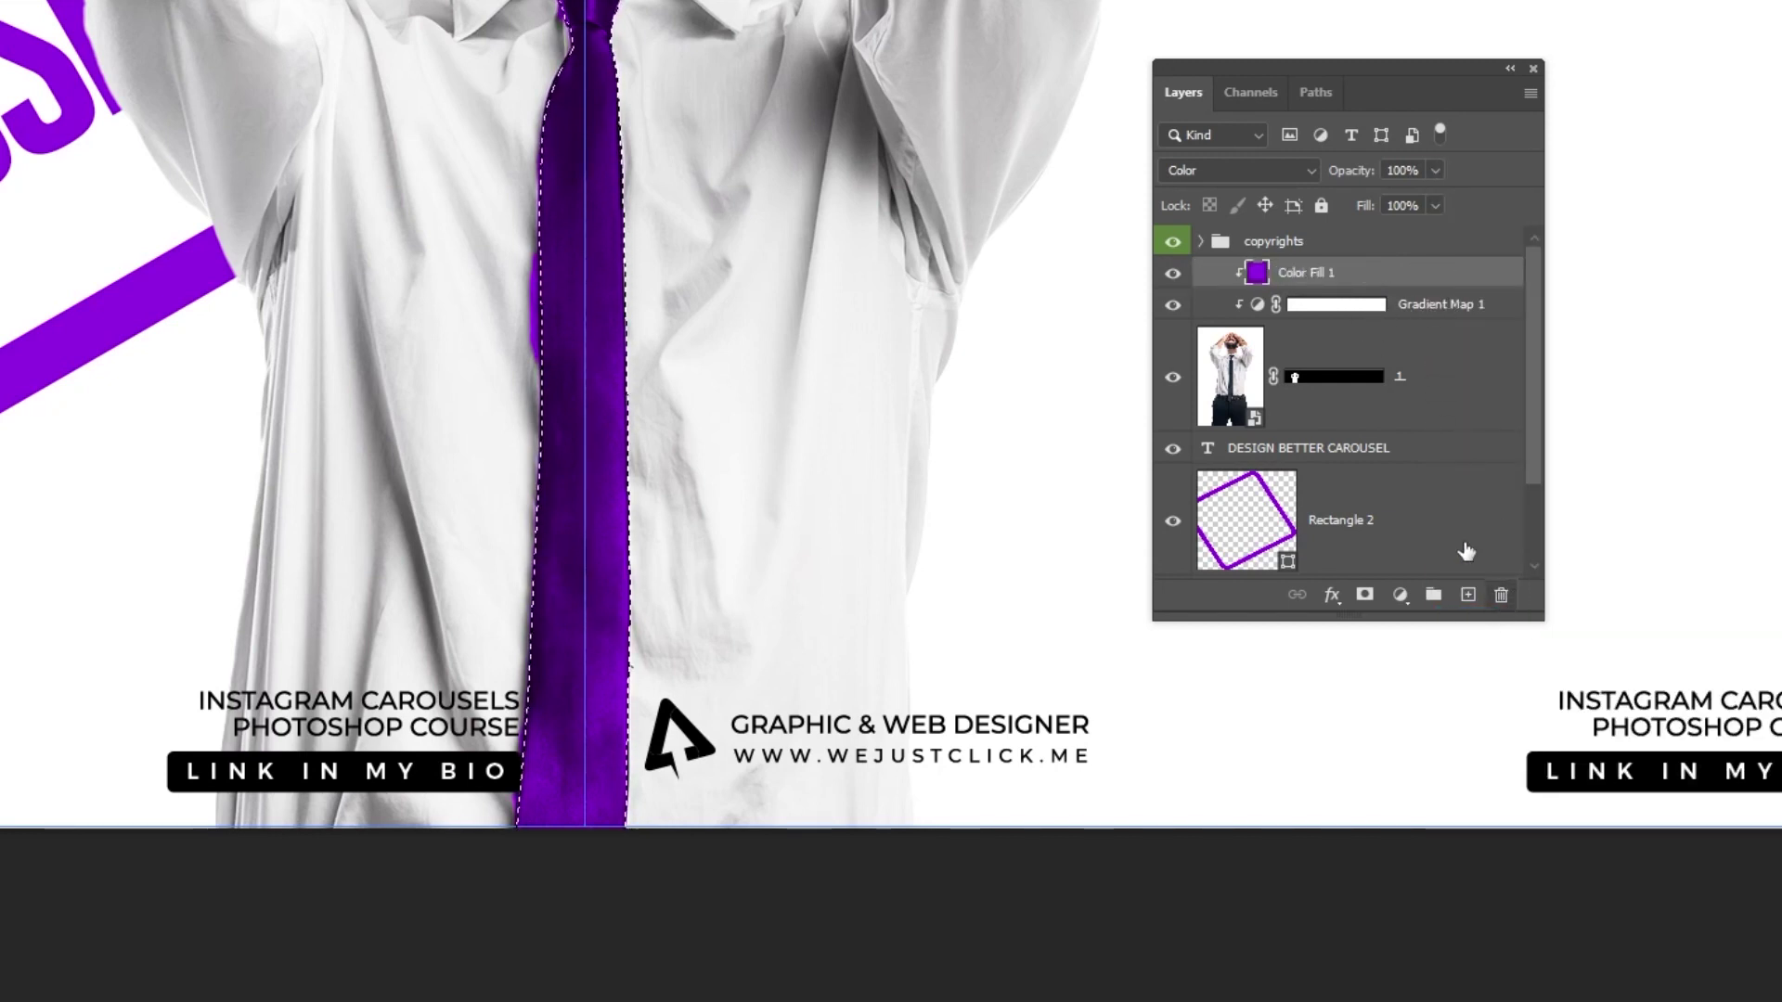
left_click(1365, 596)
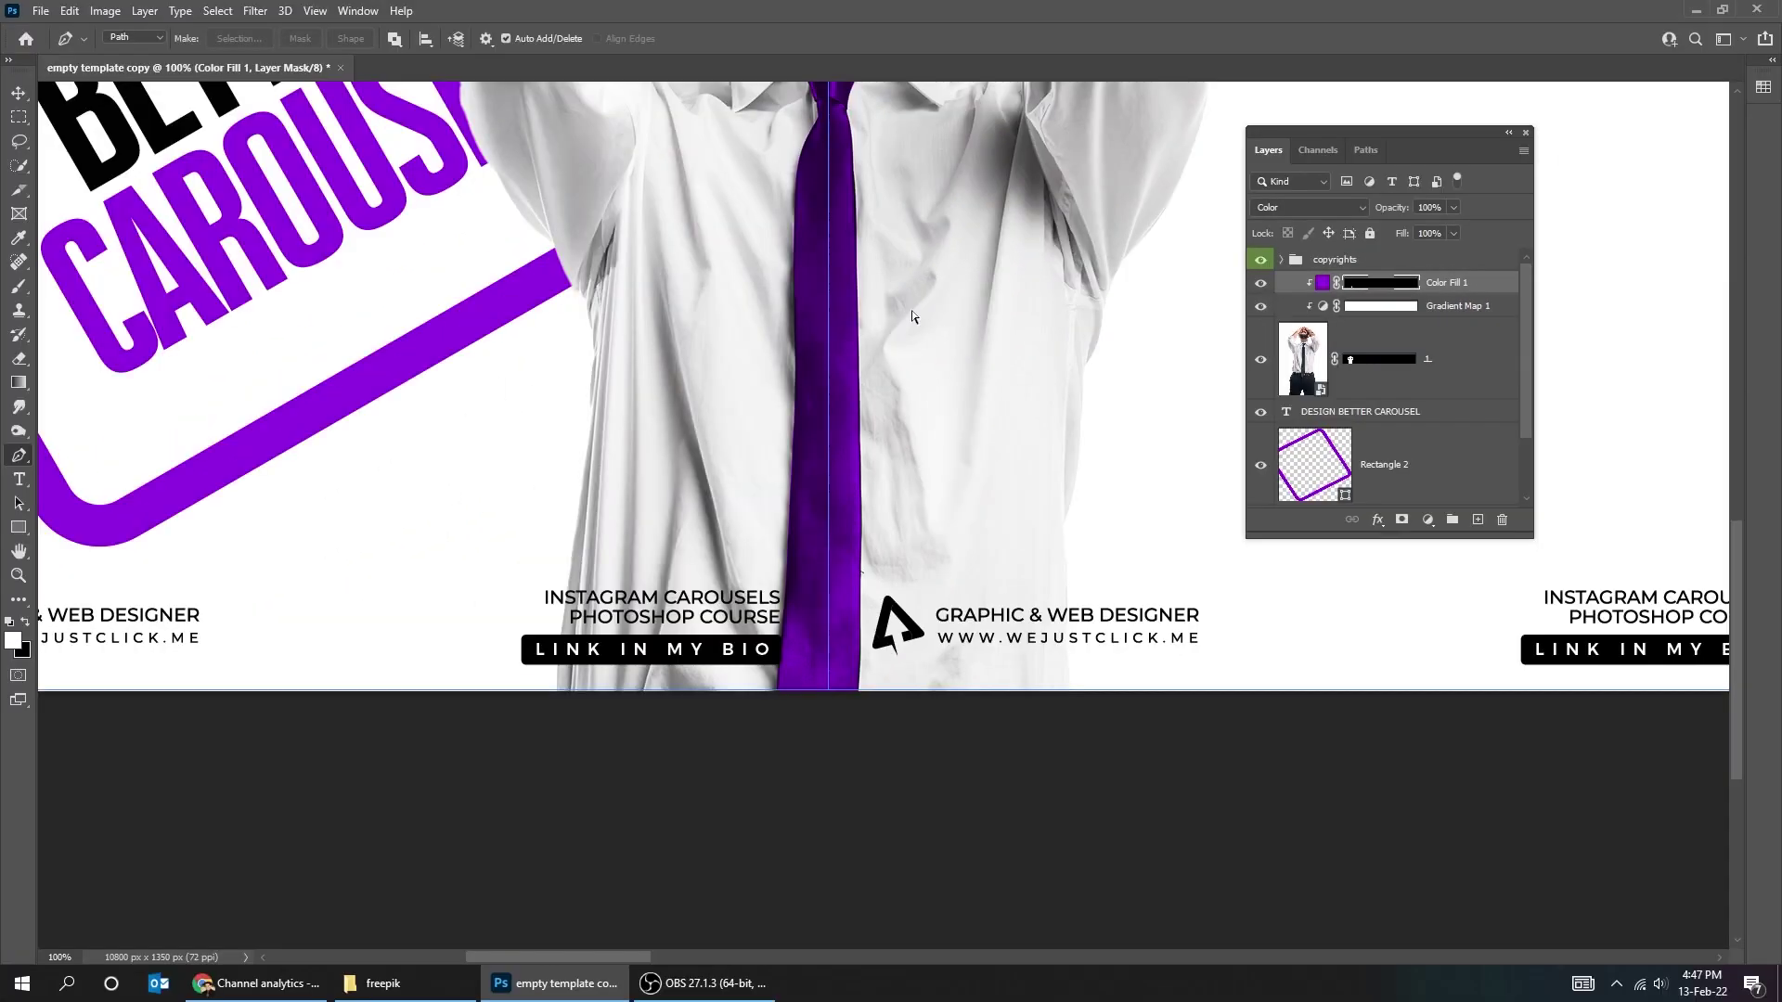
Duplicate the Rectangle 2 layer that holds the tilted purple frame.
key("ctrl+minus")
key("v")
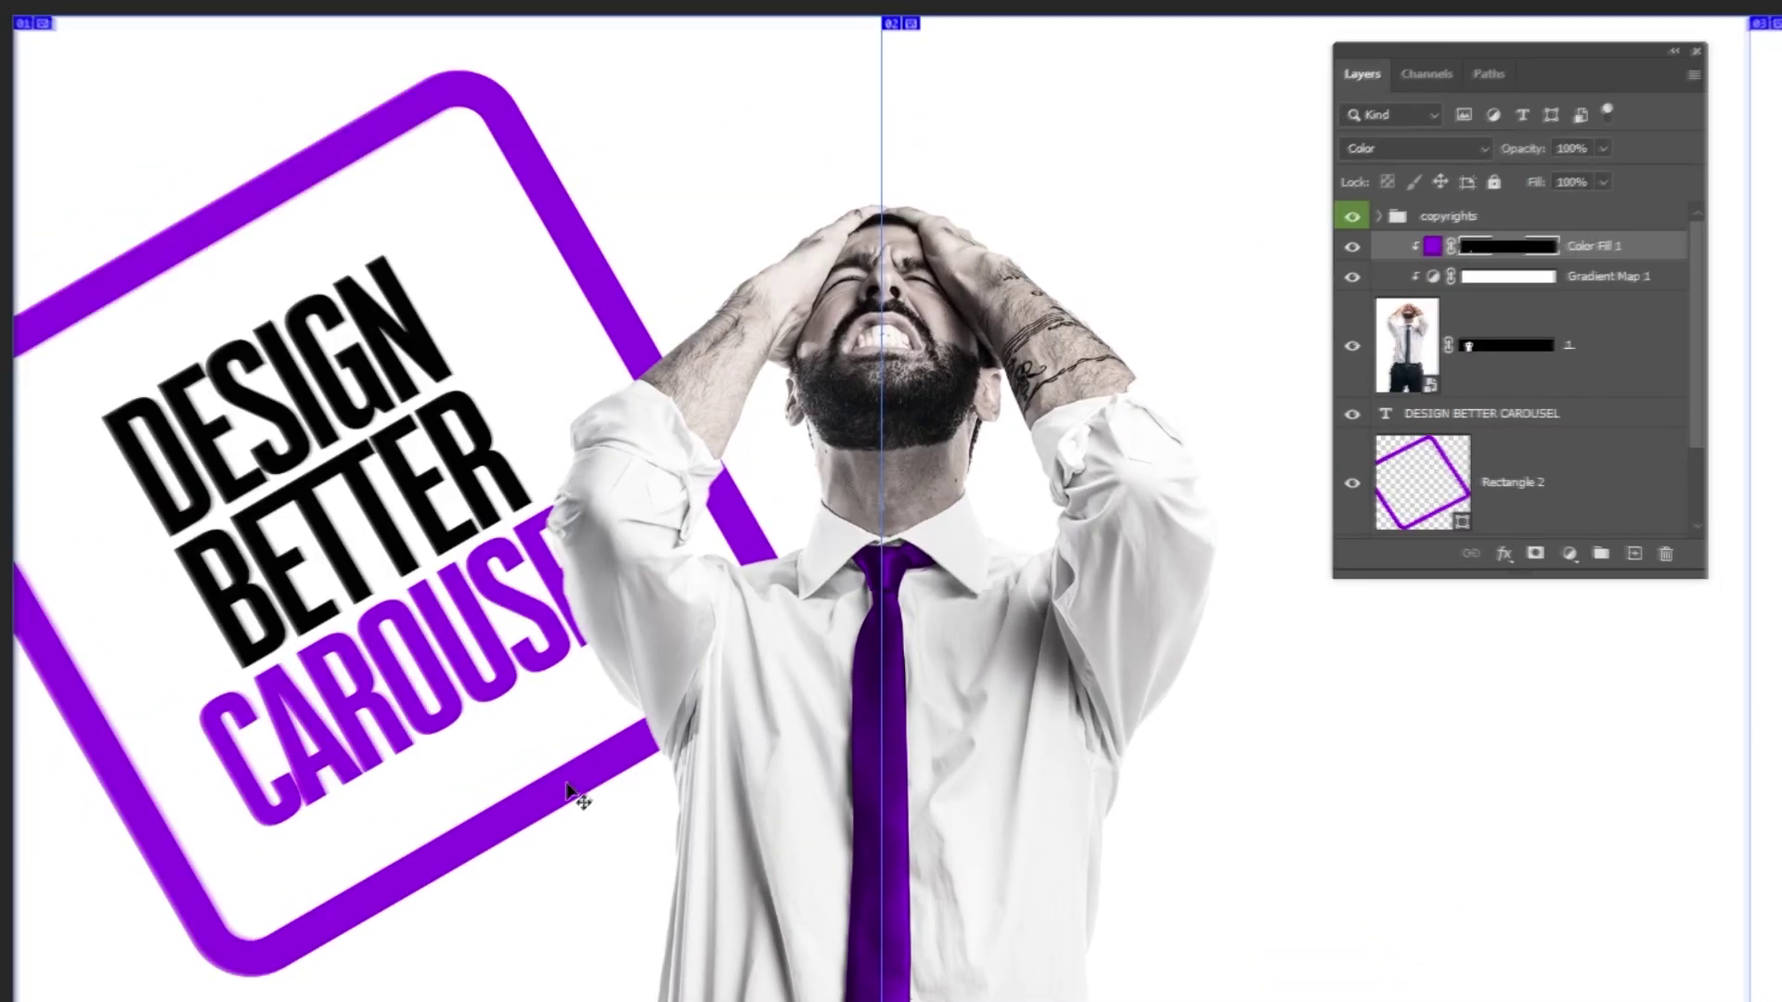
right_click(666, 706)
left_click(757, 721)
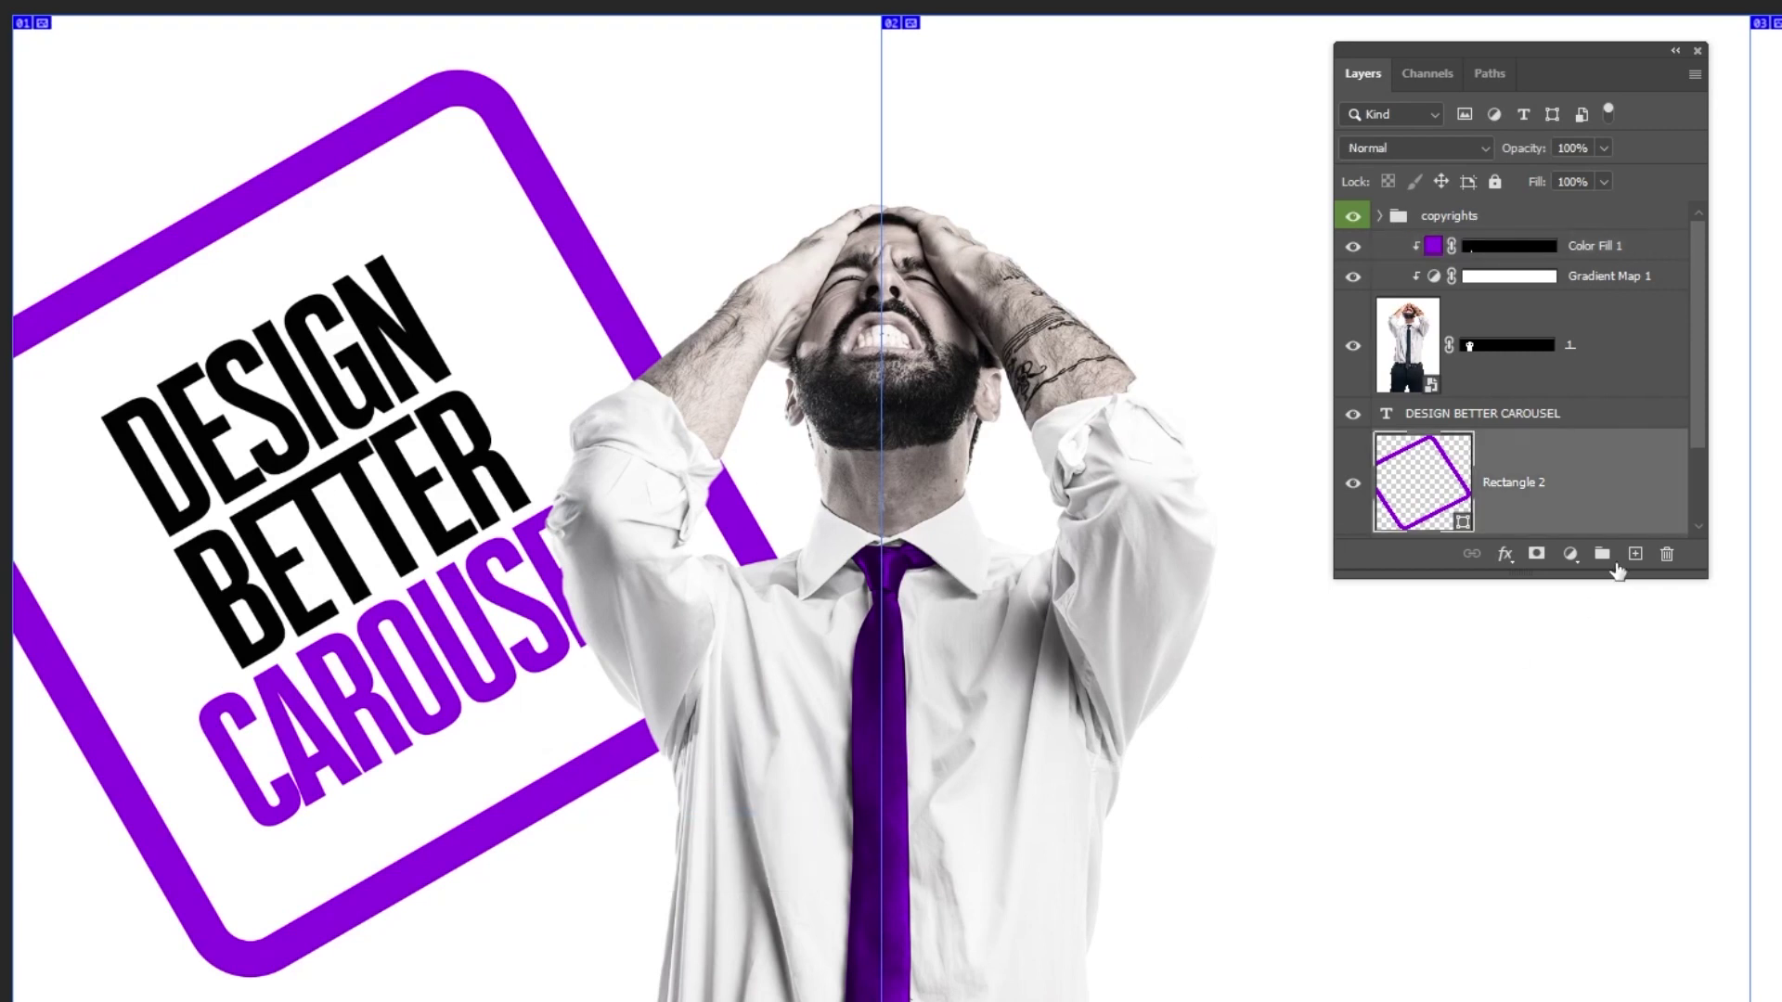
left_click_drag(1631, 515, 1635, 553)
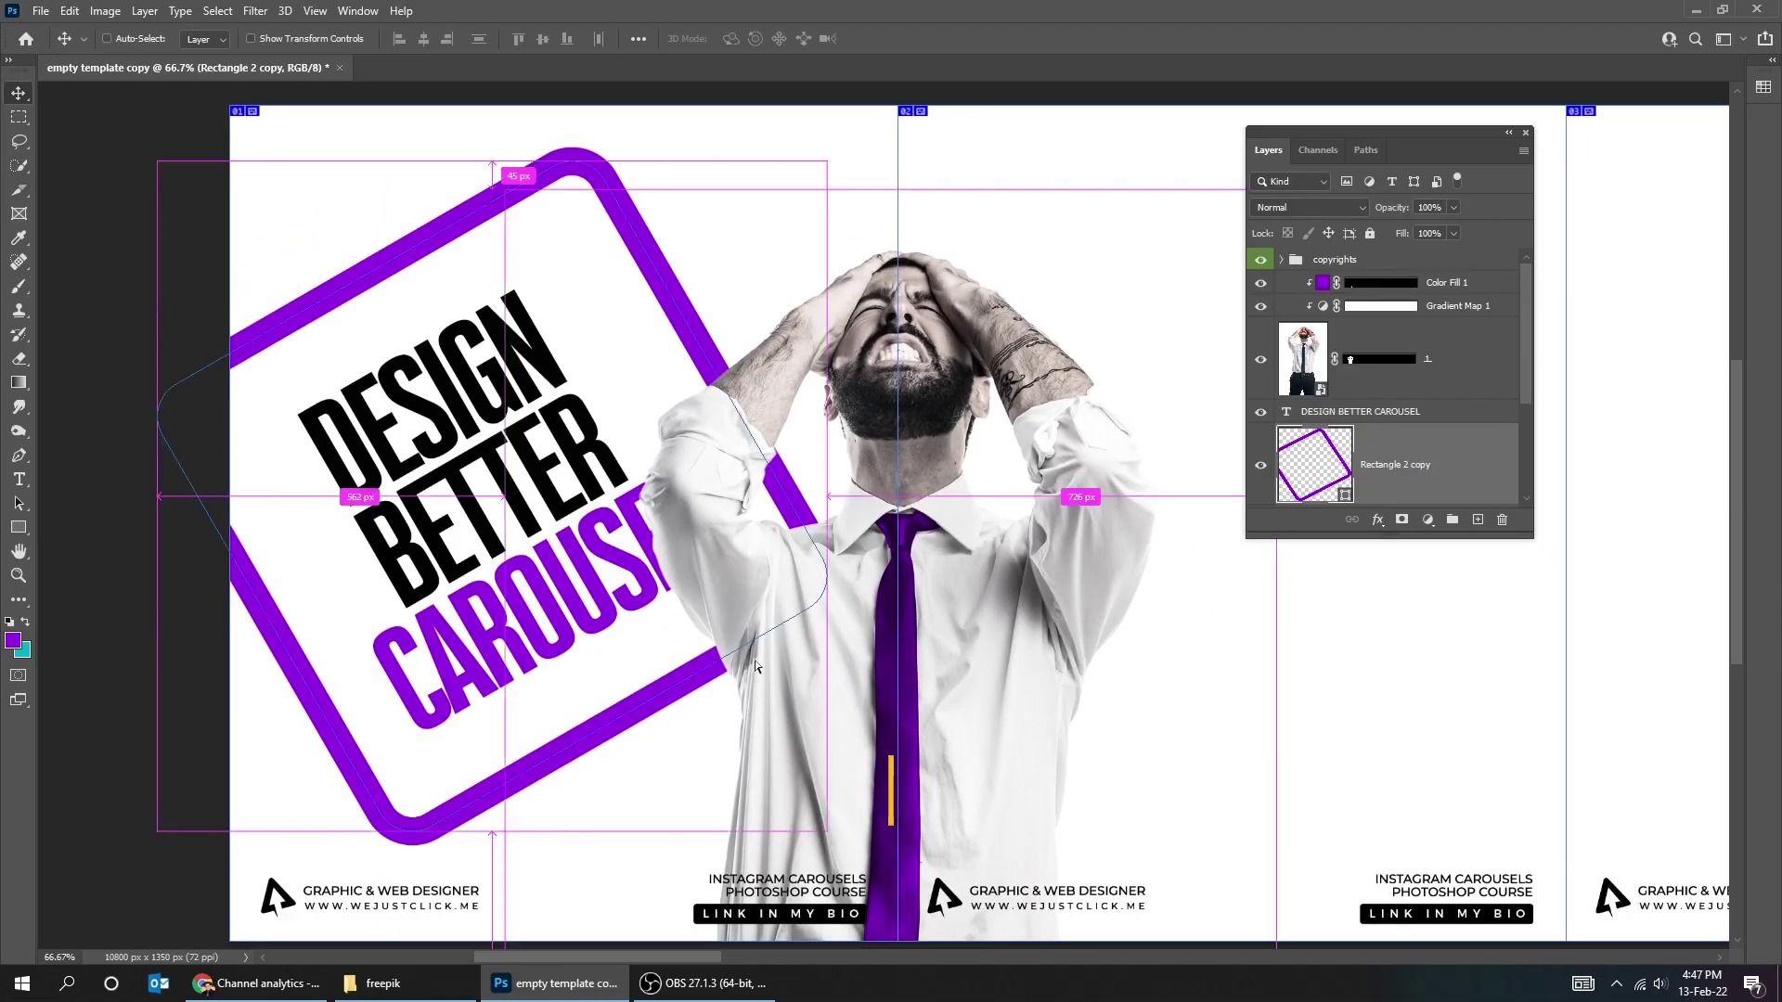
Scale the duplicated frame up about its centre so it forms an outer border around the original frame.
left_click_drag(755, 667, 755, 668)
key("ctrl+t")
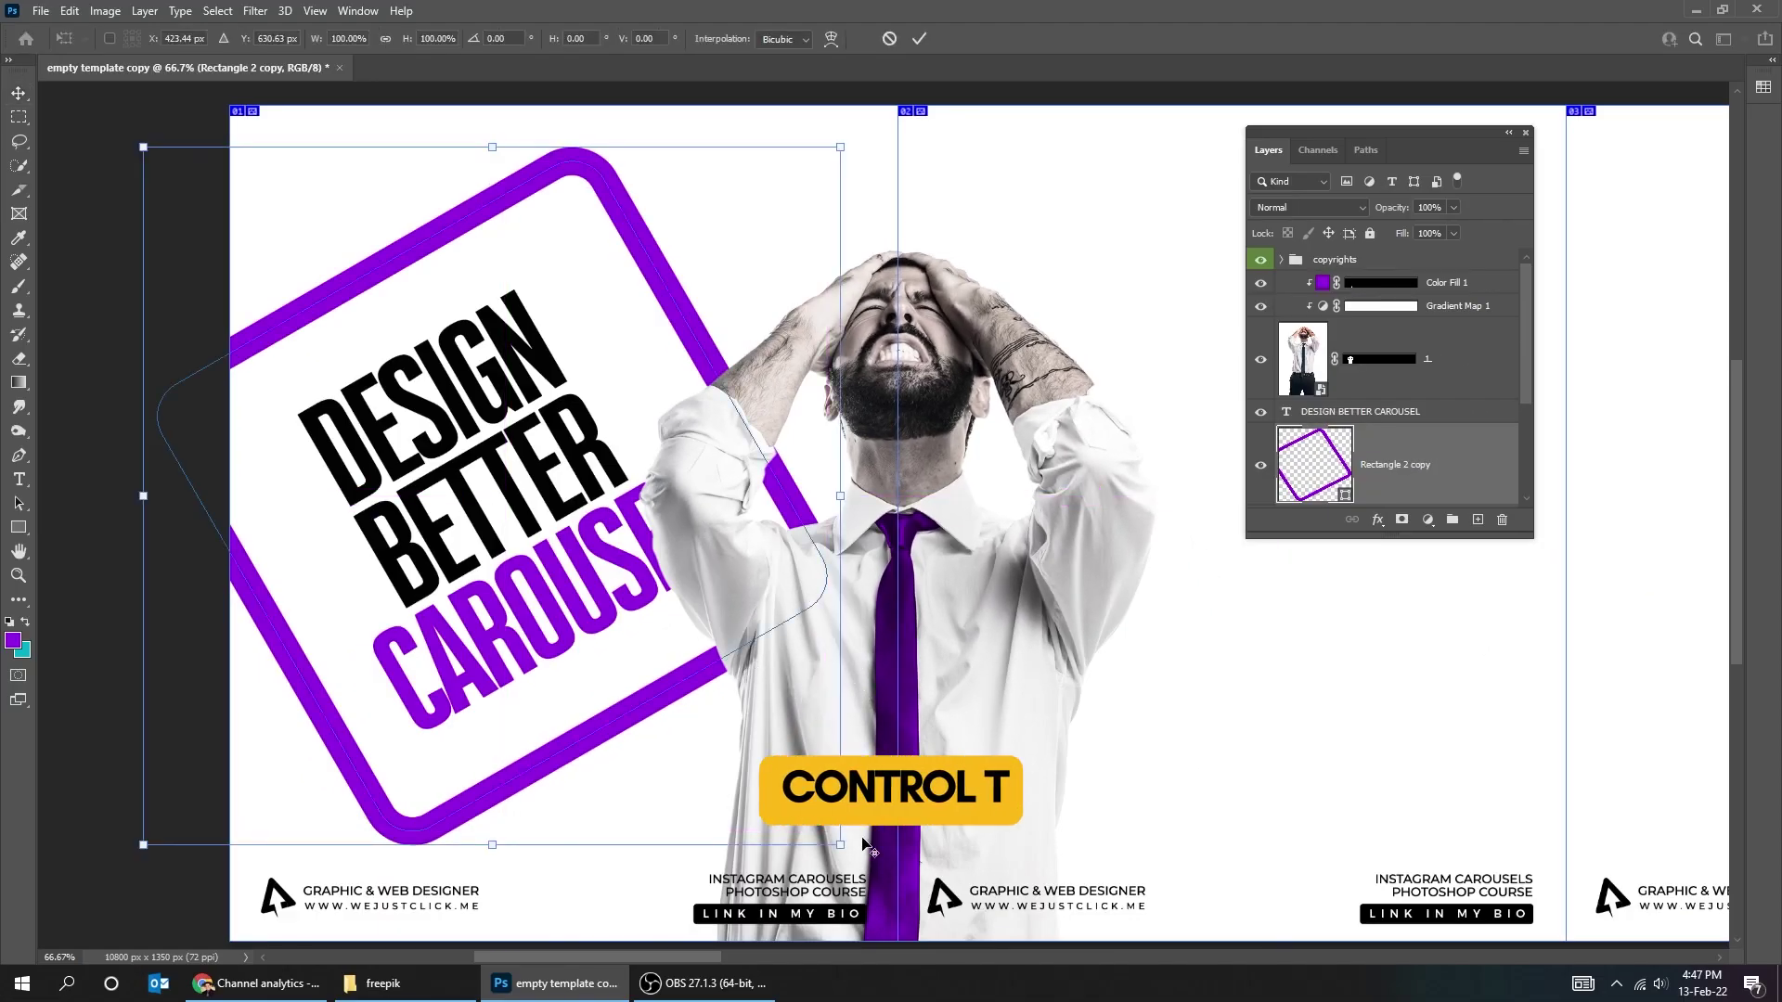
left_click_drag(847, 844, 967, 918)
key("Return")
Recolour the outer frame's stroke with a recently used black.
scroll(1424, 502, "down", 3)
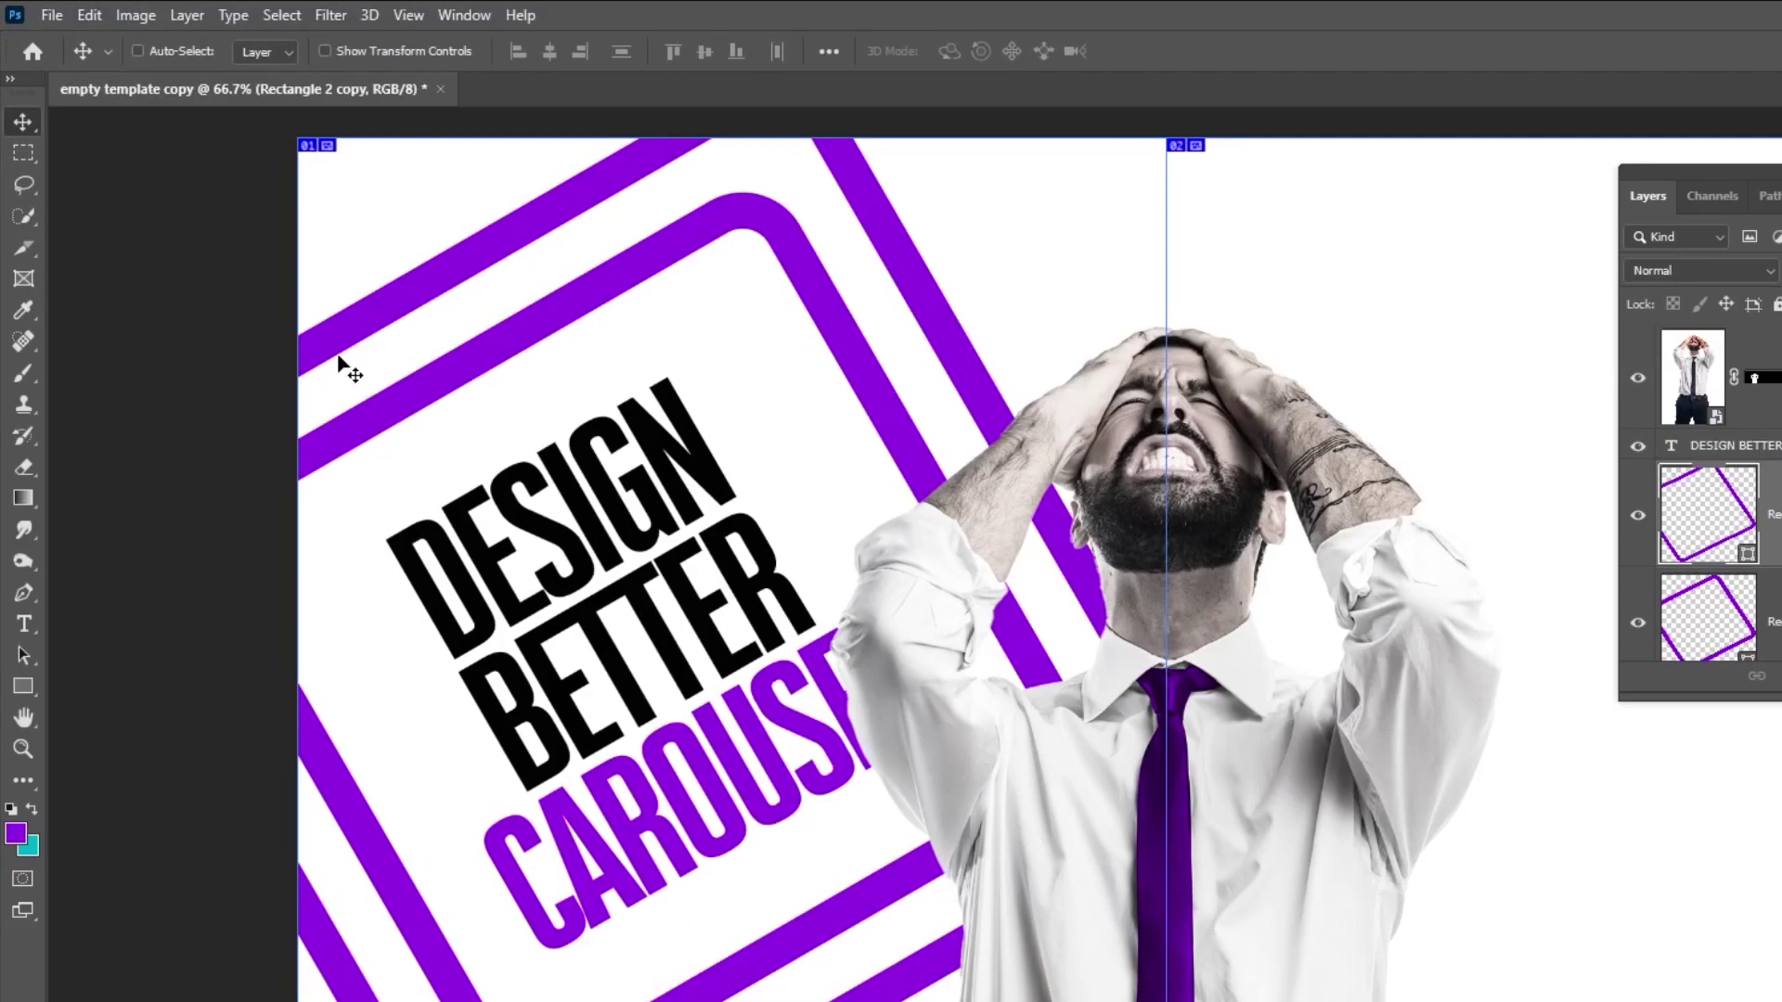
key("a")
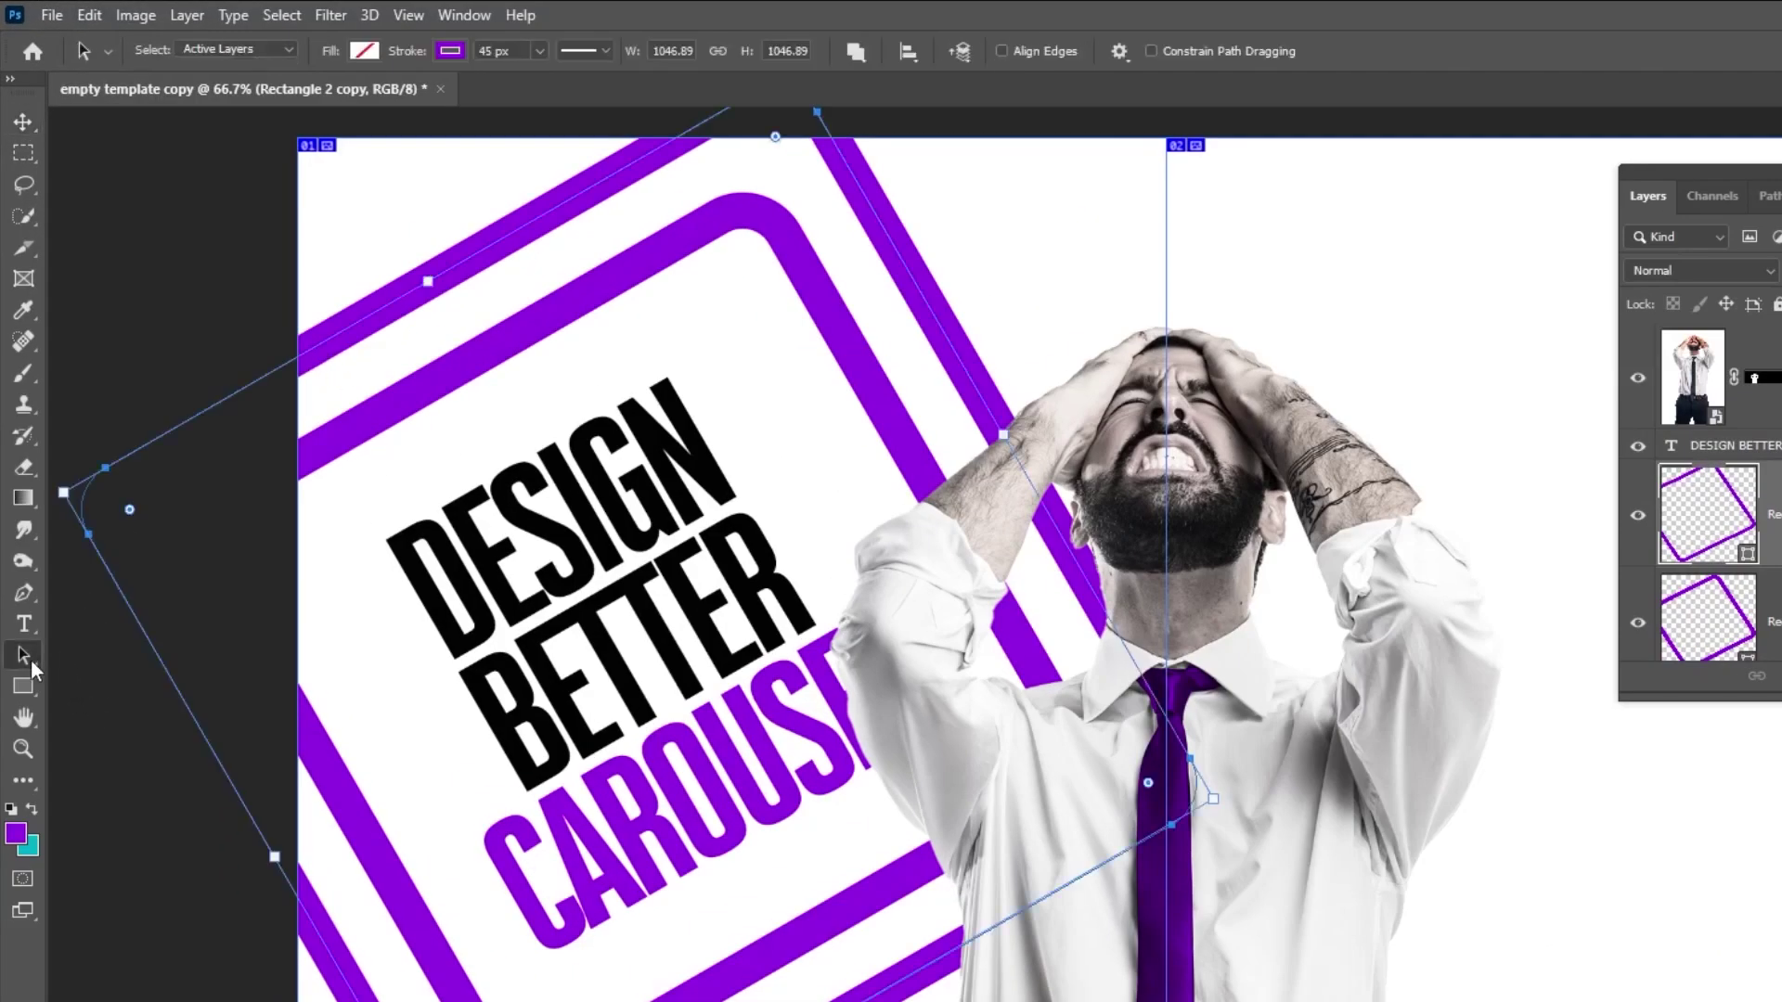
left_click(27, 661)
left_click(449, 53)
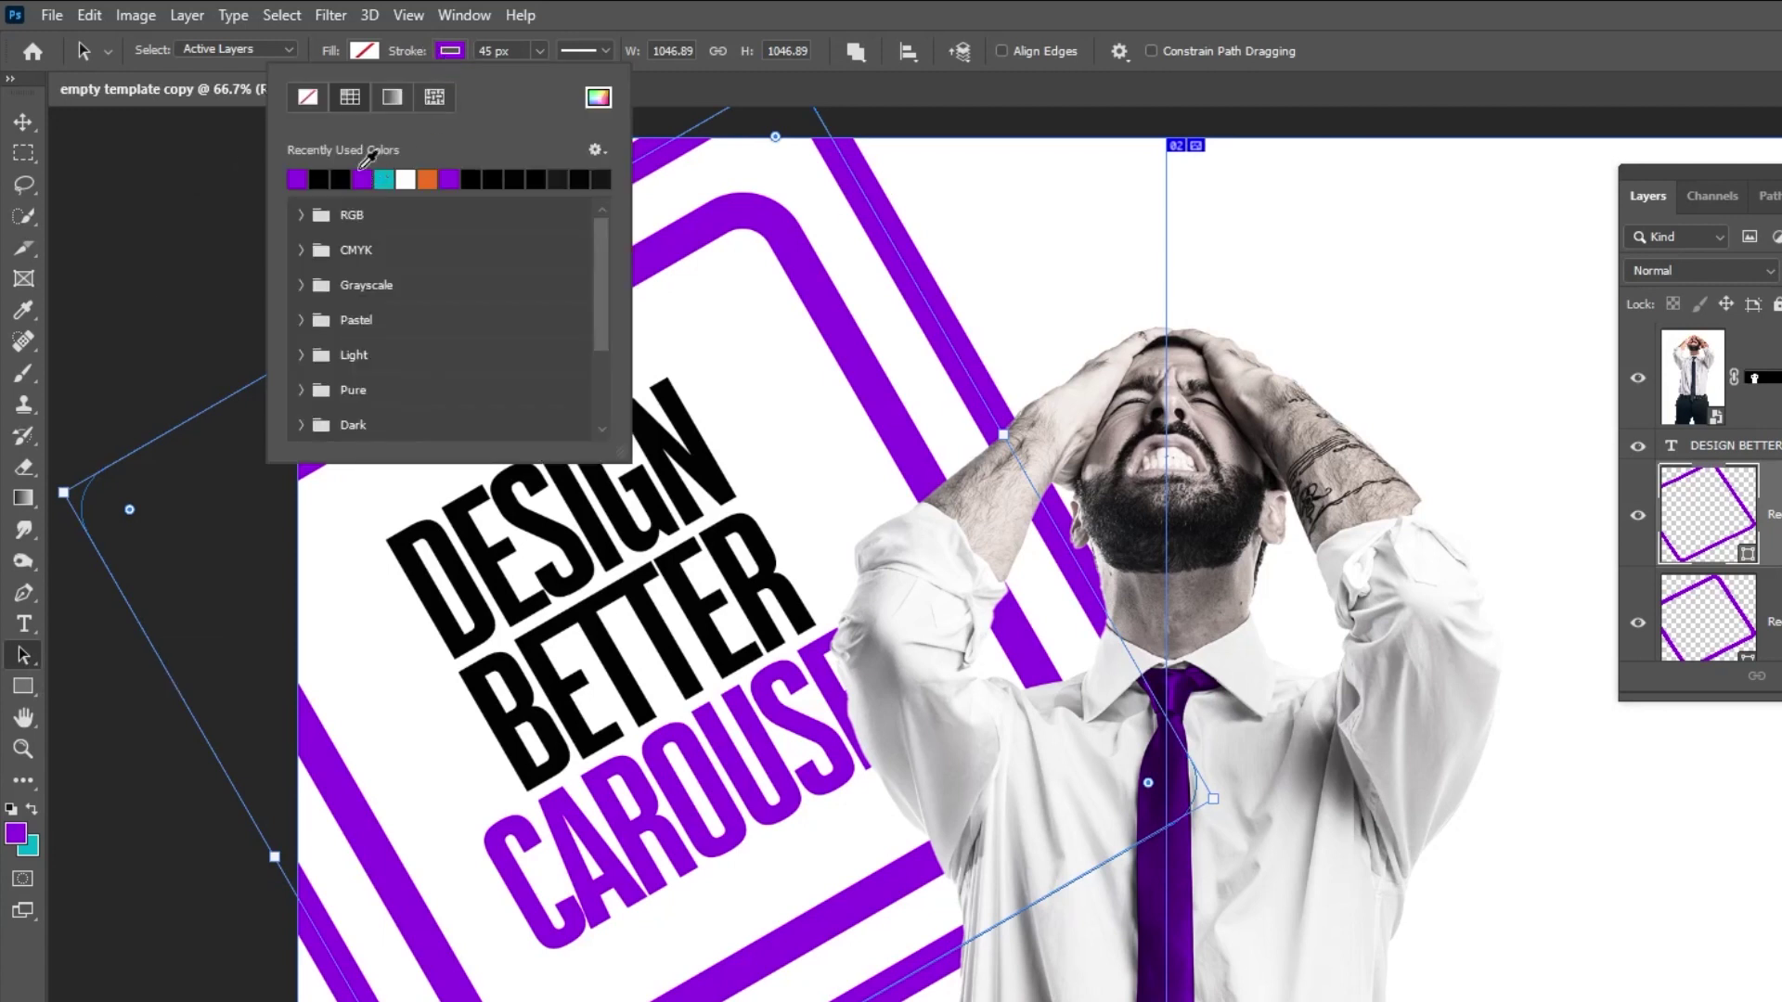
left_click(342, 179)
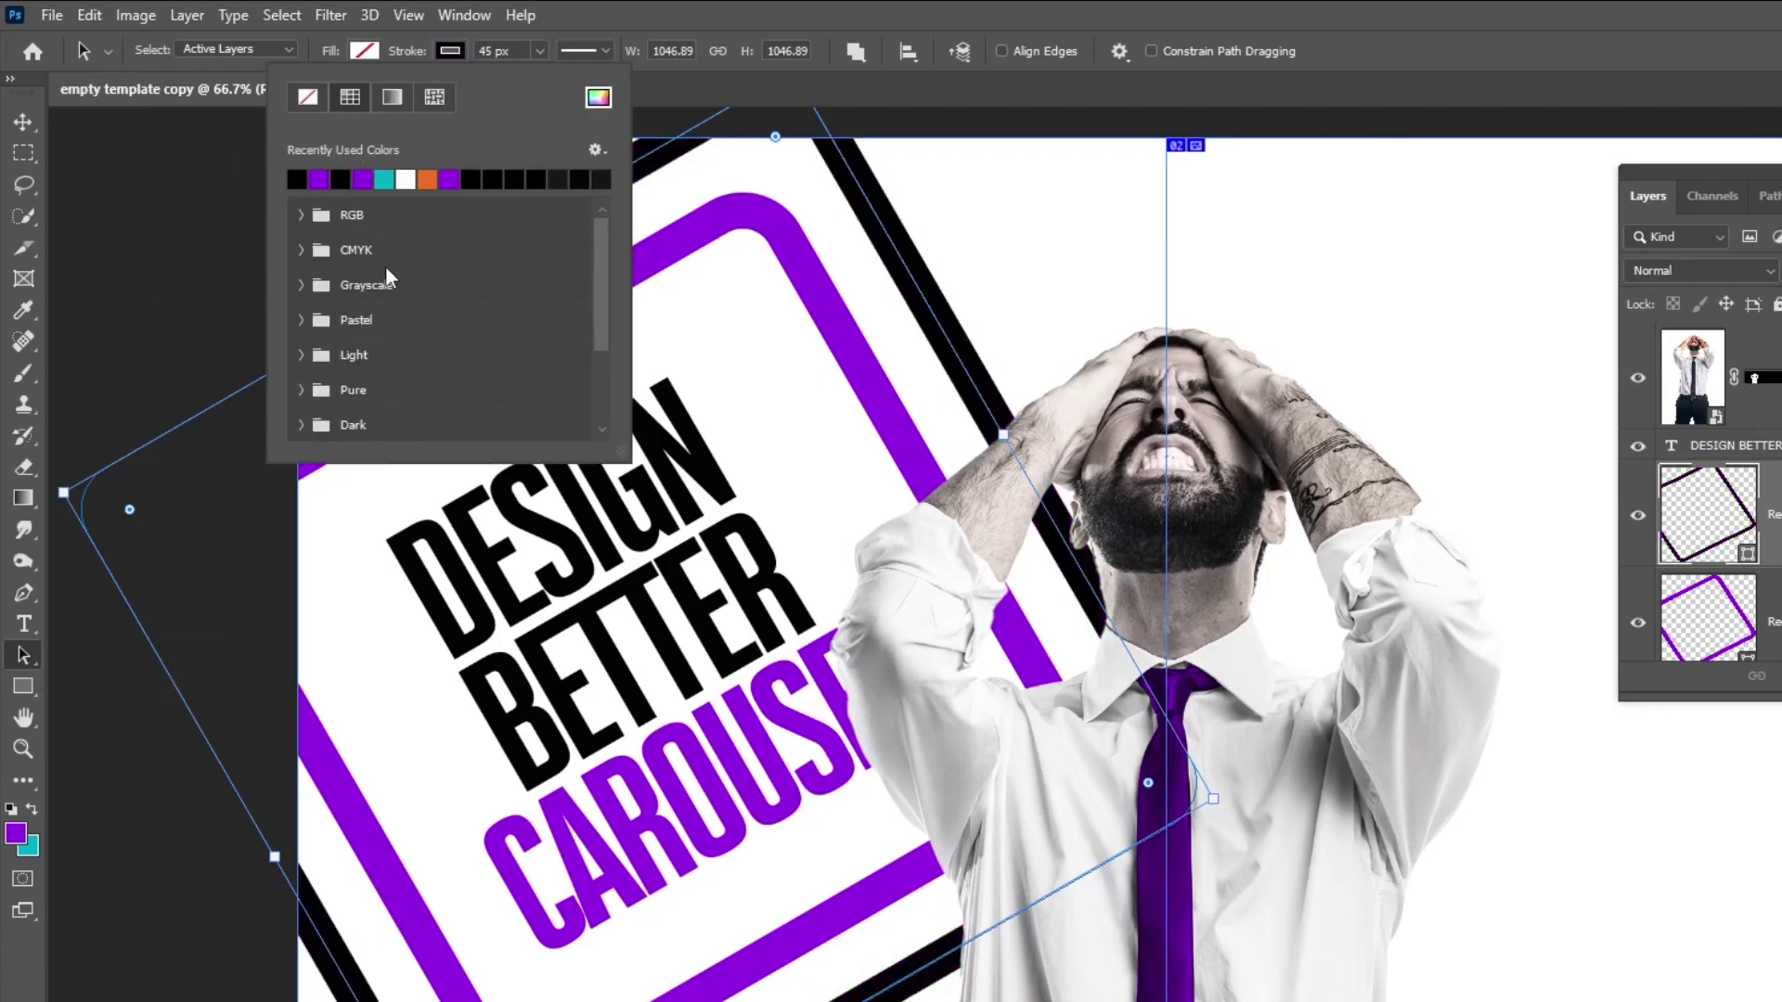
Pick a neutral grey of RGB 103, 103, 103 as the foreground colour and apply it to the outer frame's stroke.
left_click(16, 832)
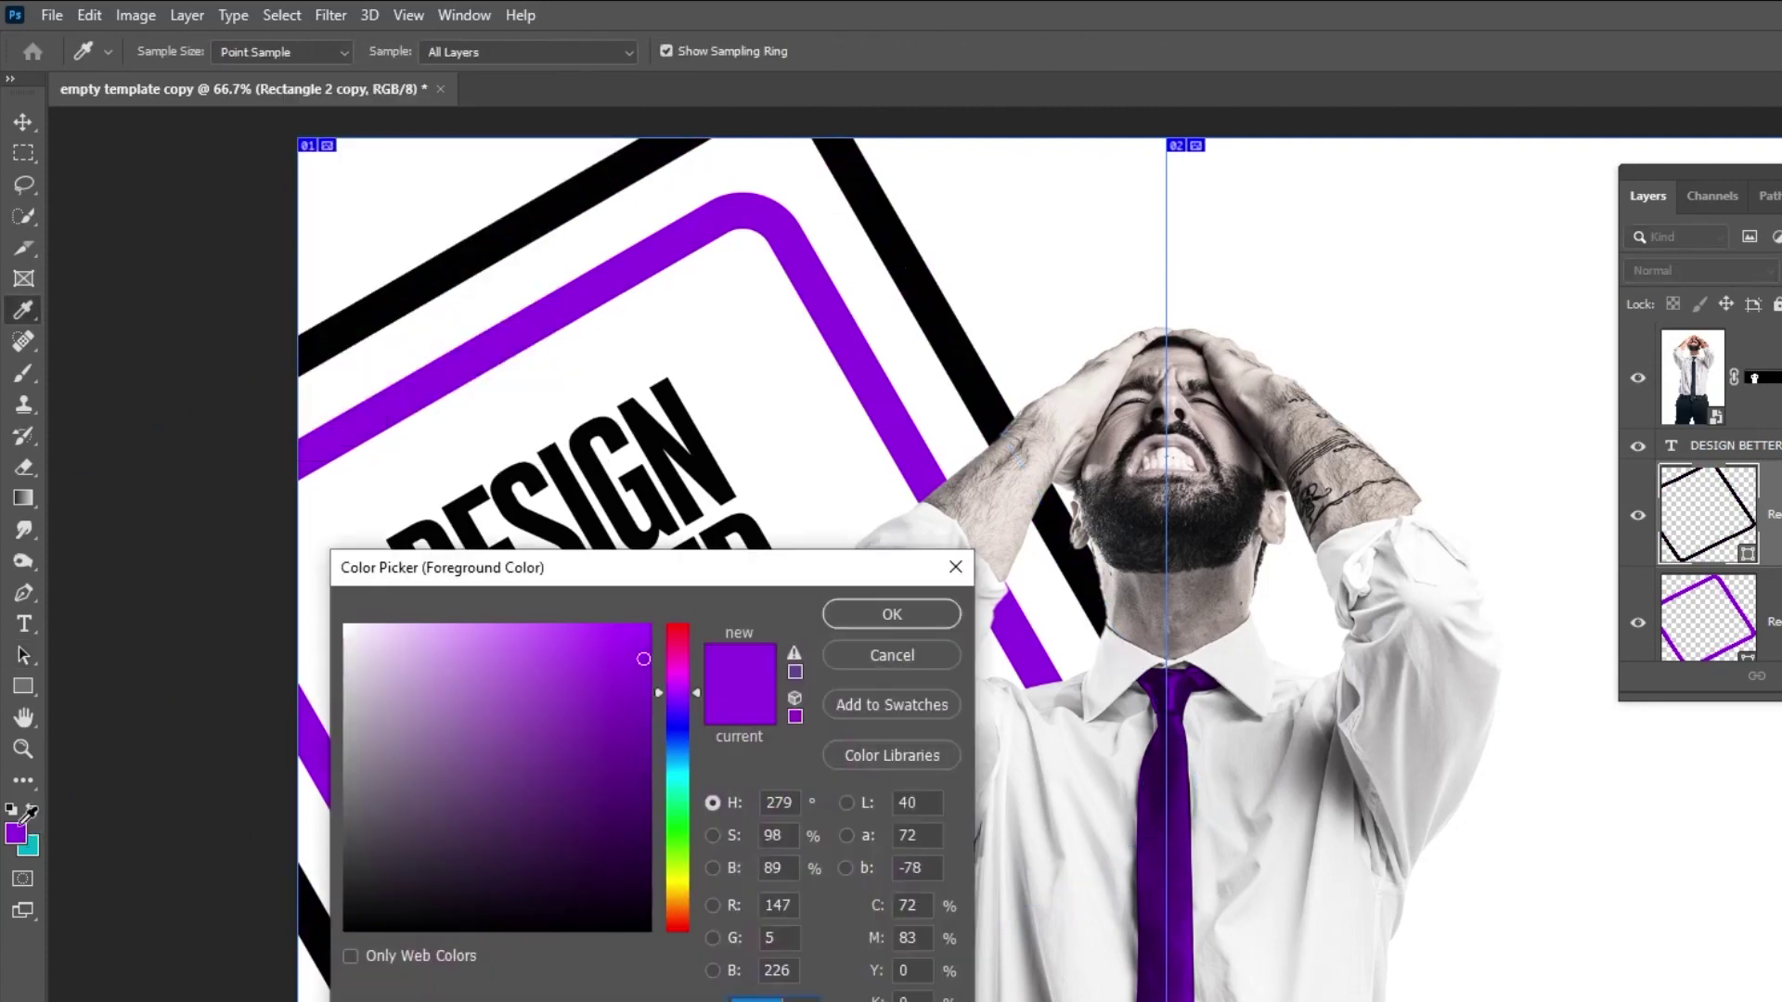
mouse_move(394, 792)
left_mouse_down()
mouse_move(333, 834)
mouse_move(308, 805)
left_mouse_up()
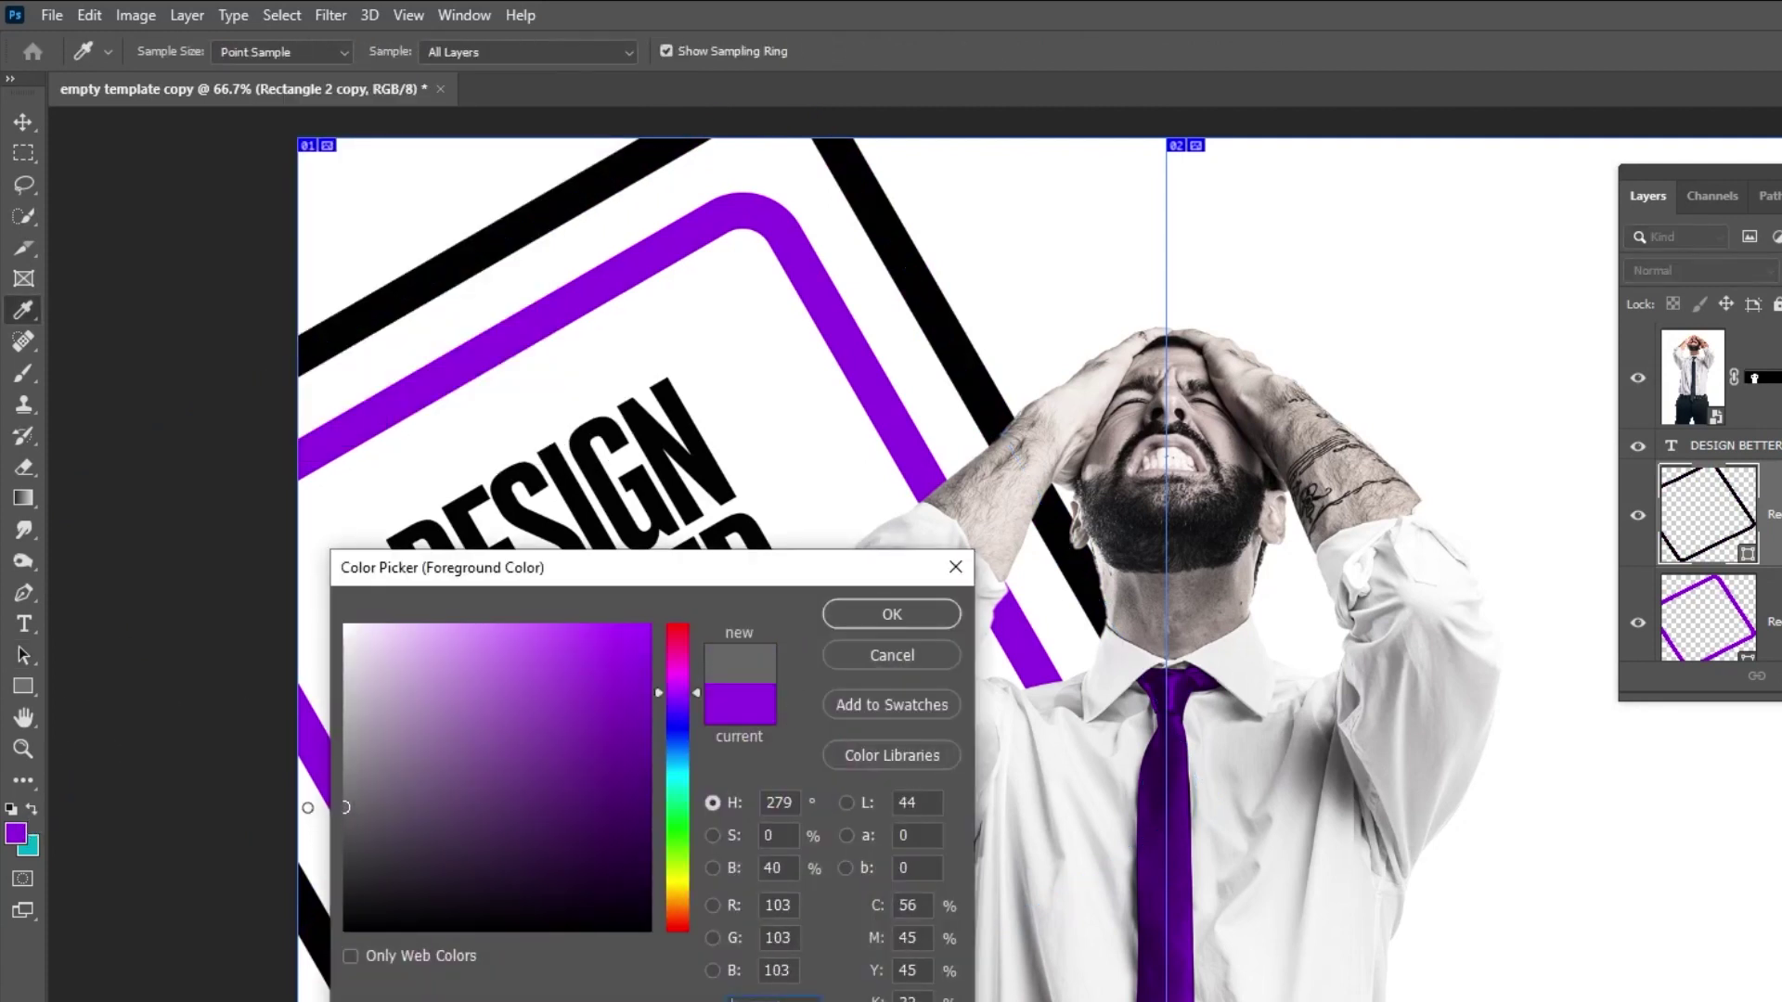
left_click(845, 624)
key("a")
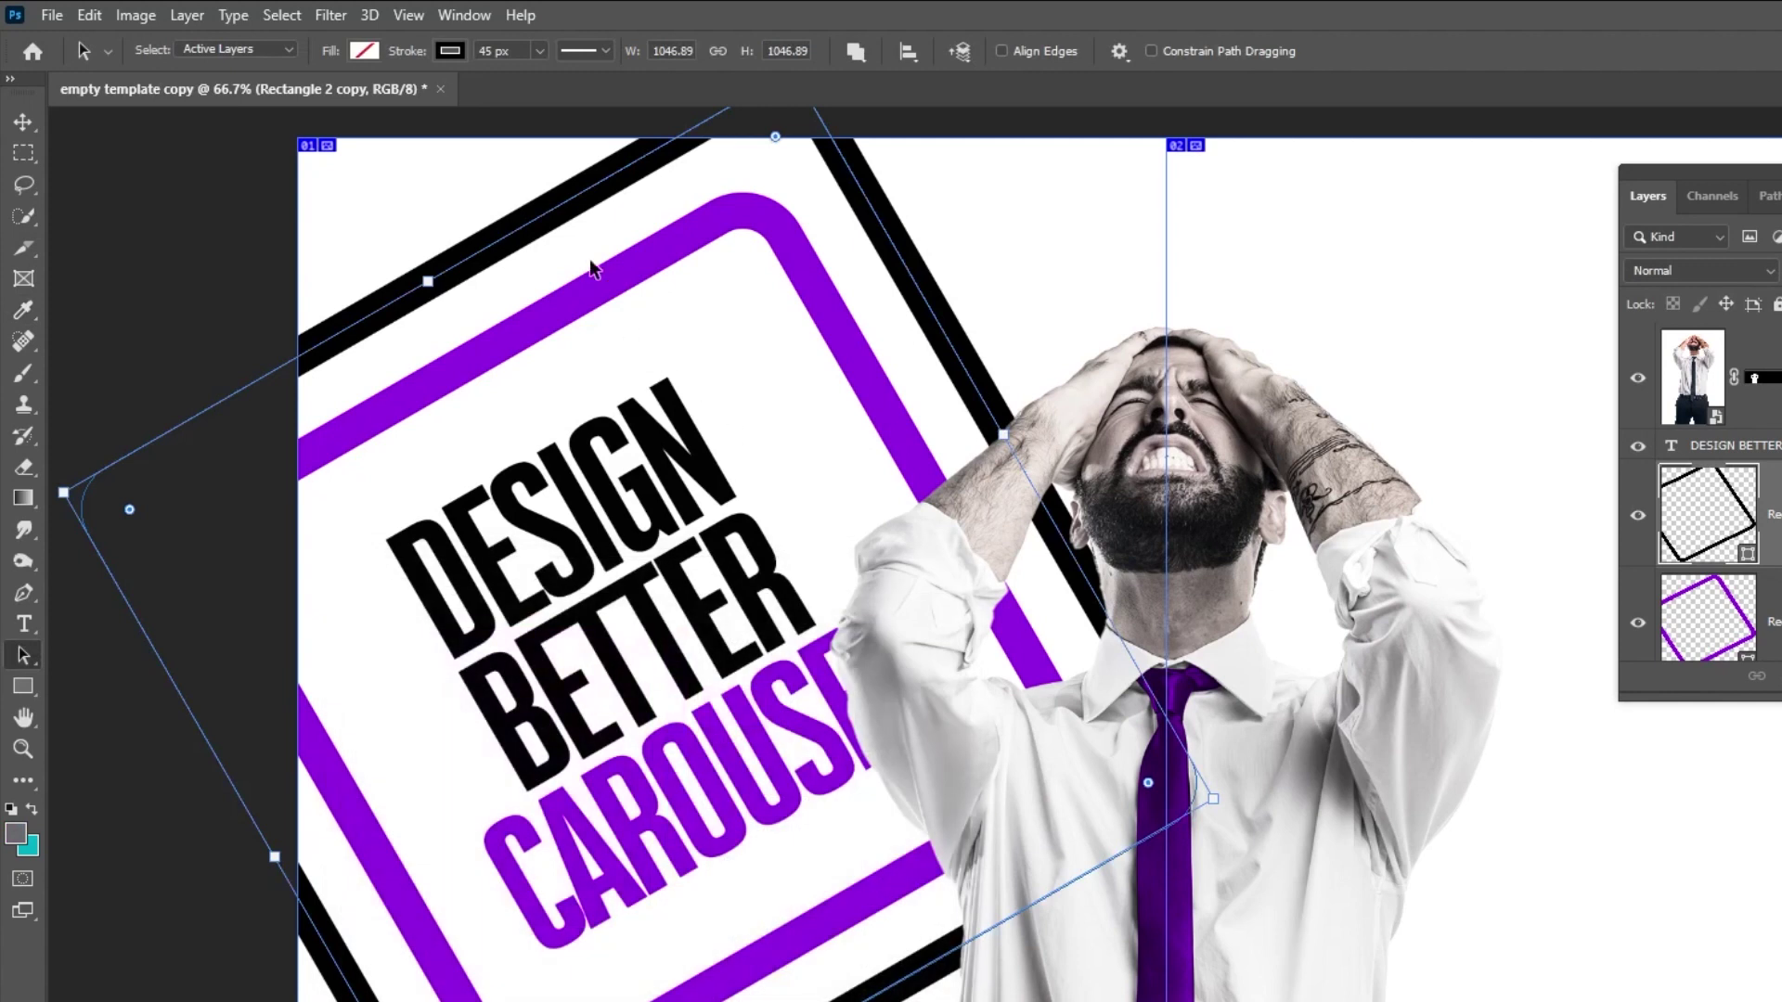
left_click(450, 50)
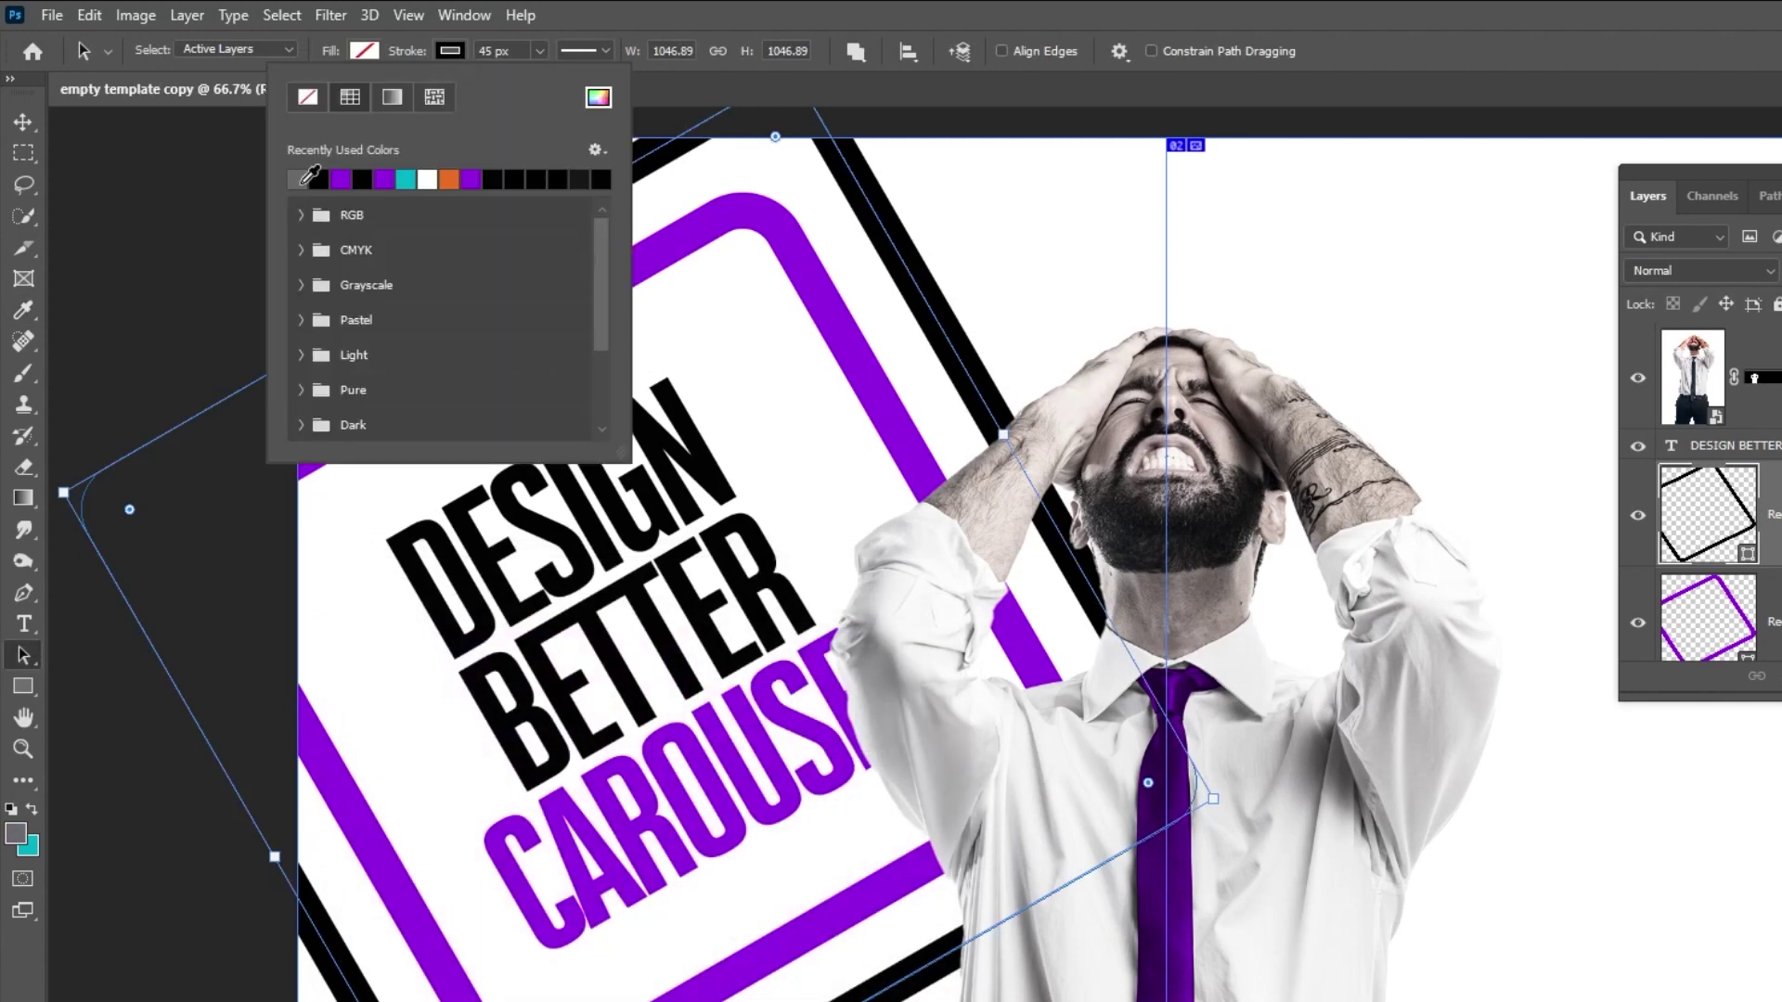
left_click(299, 180)
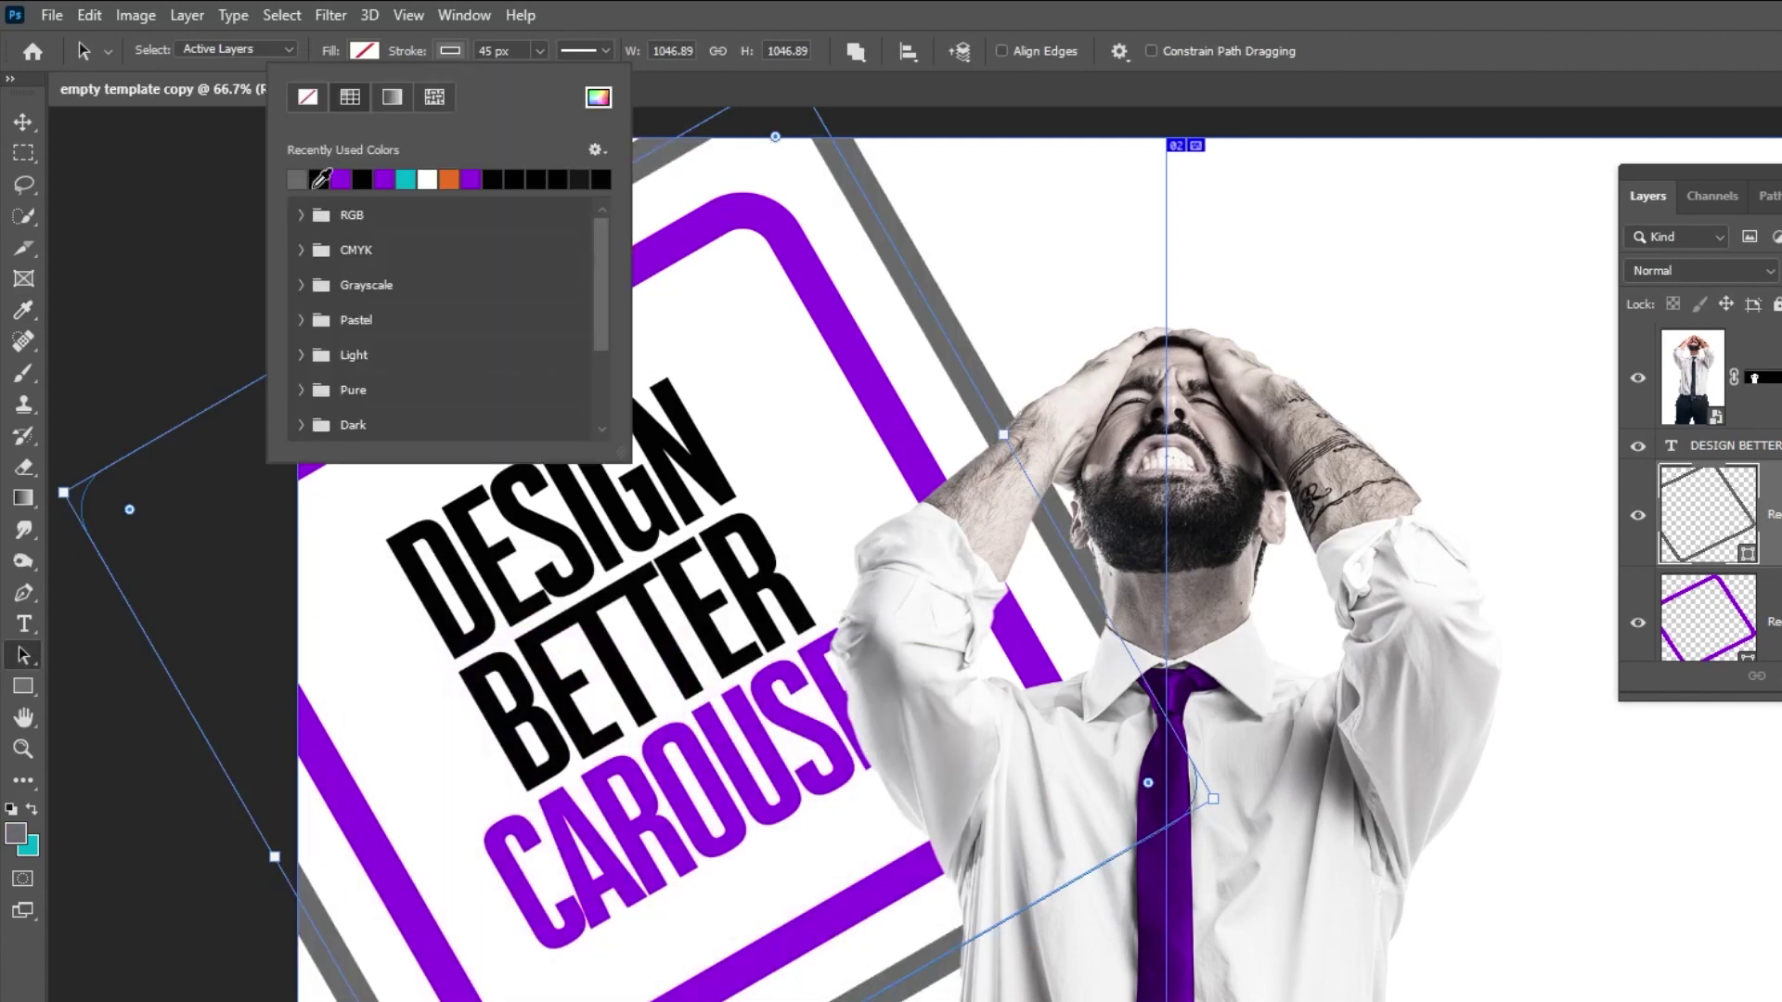
Move the grey frame's layer below the purple Rectangle 2 layer and set its fill to 20%.
left_click(22, 126)
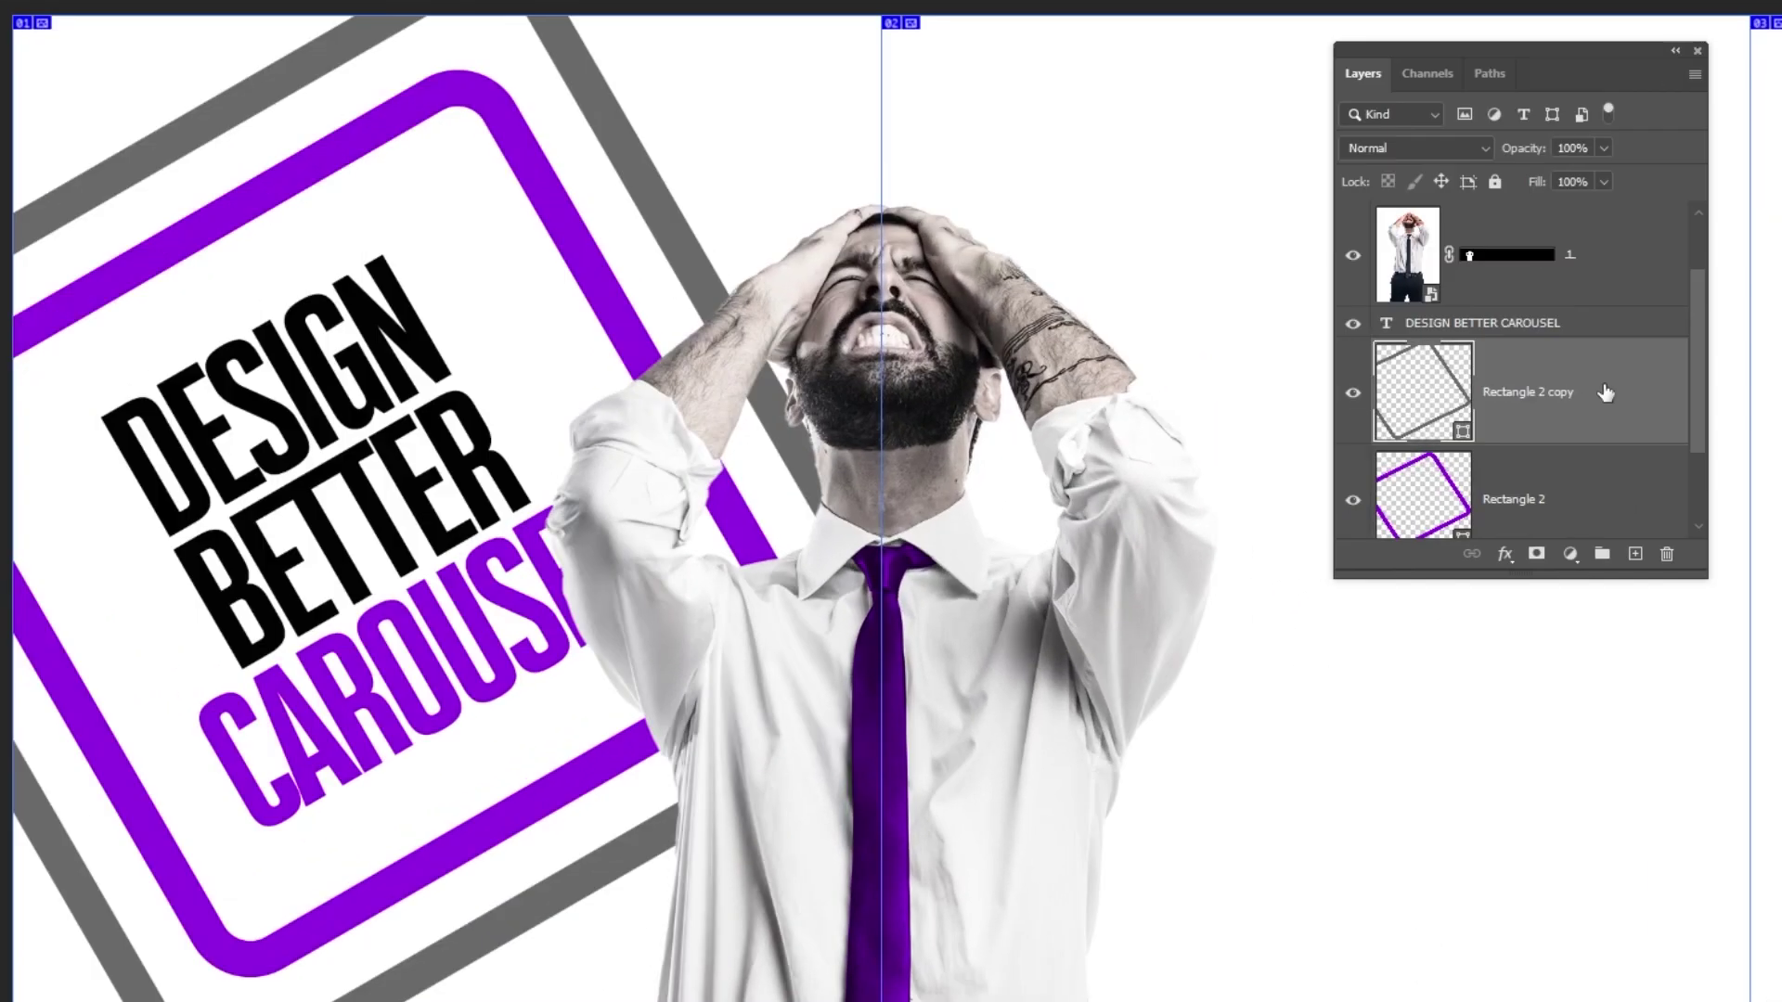
key("ctrl+bracketleft")
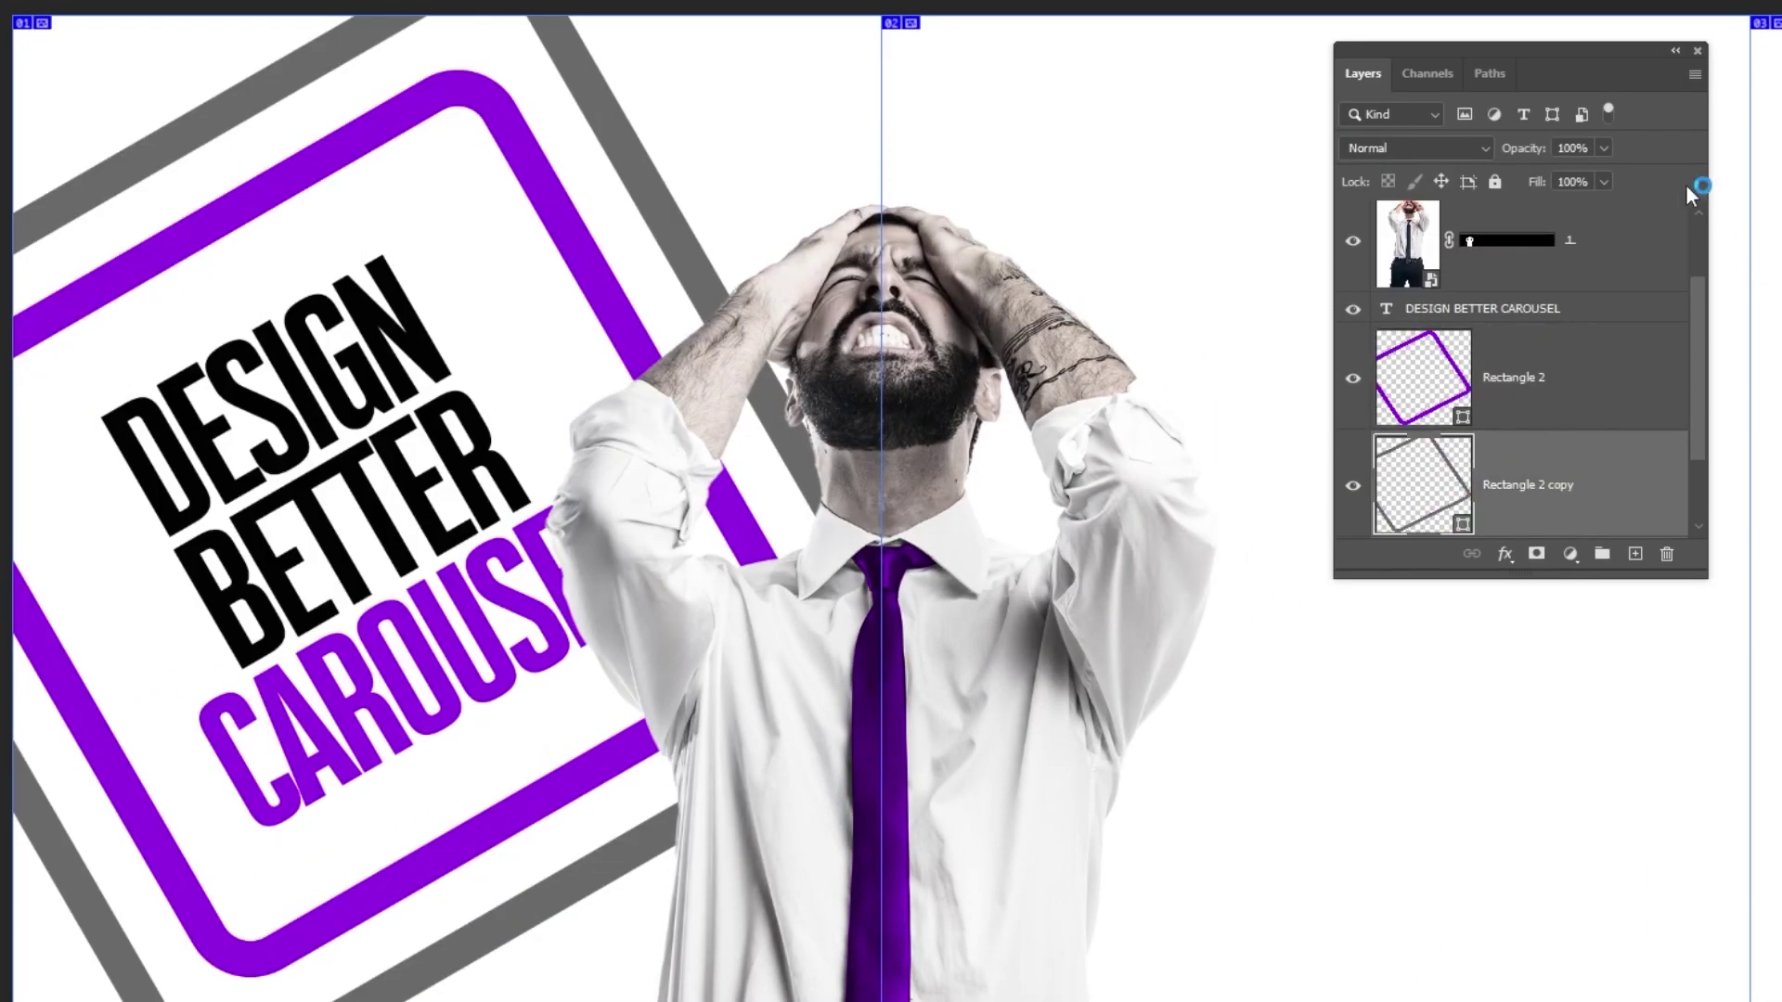
left_click_drag(1554, 215, 1517, 217)
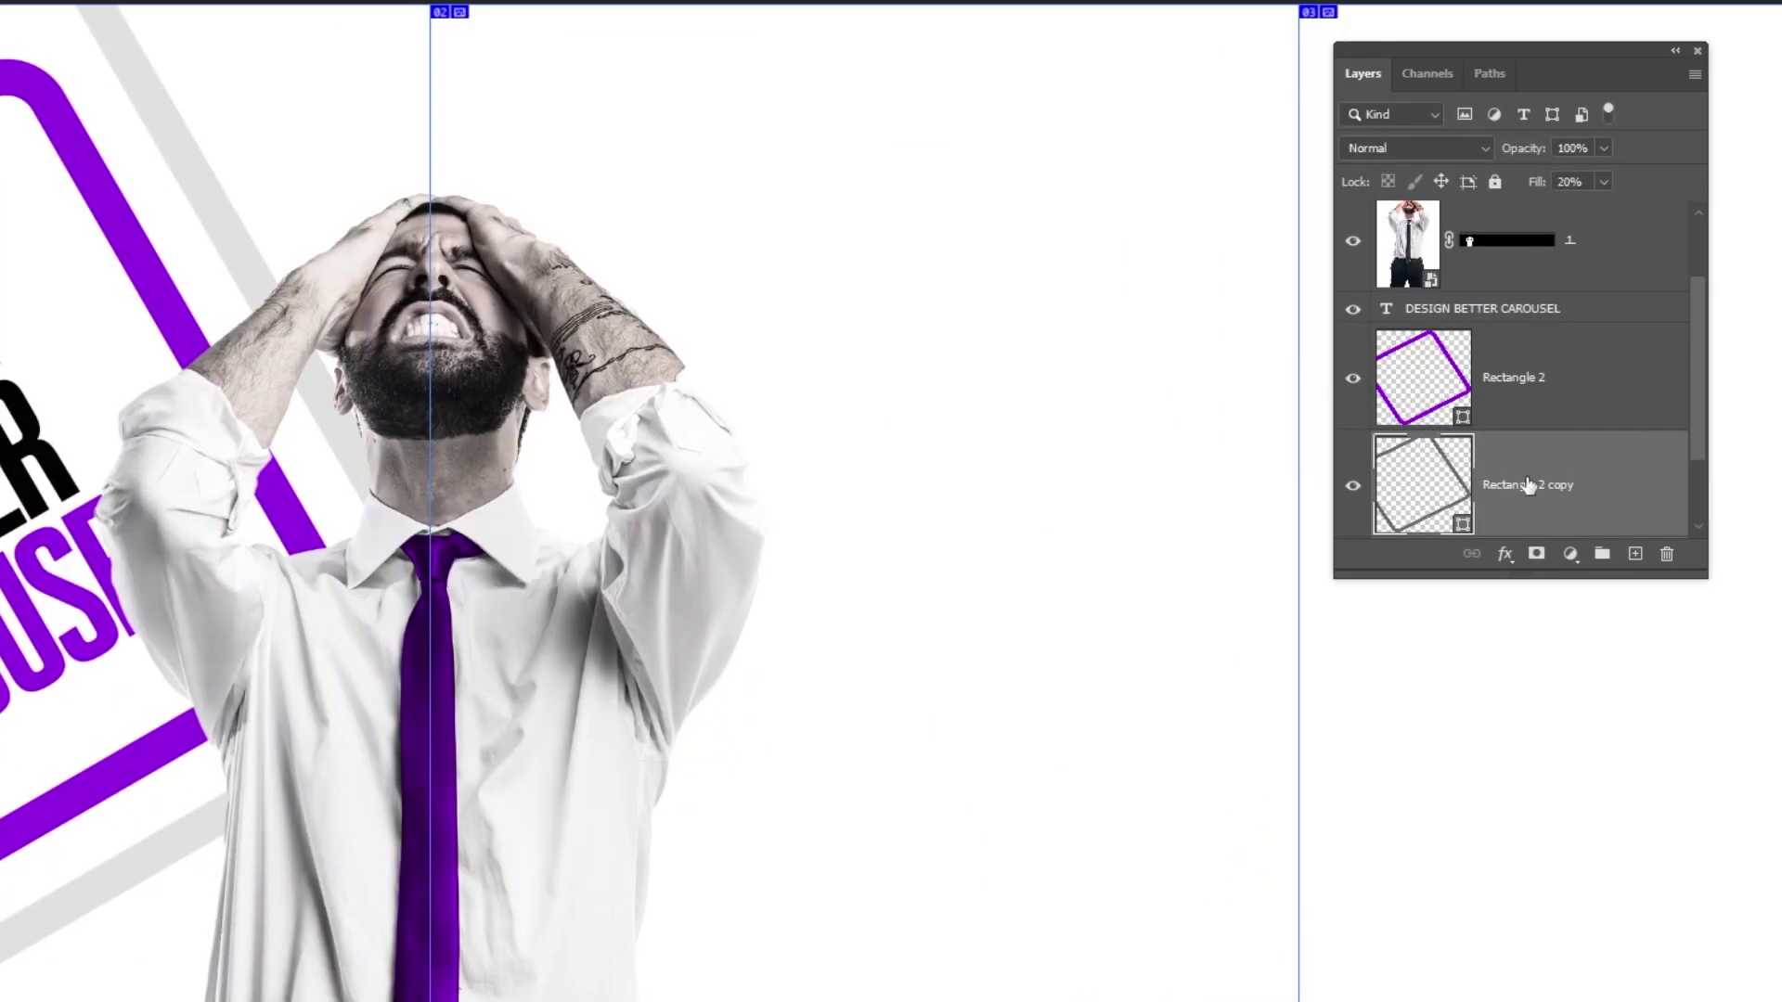
Duplicate the headline and both frames together onto the second slide and show the guides in a panel-free workspace.
left_click(1545, 312)
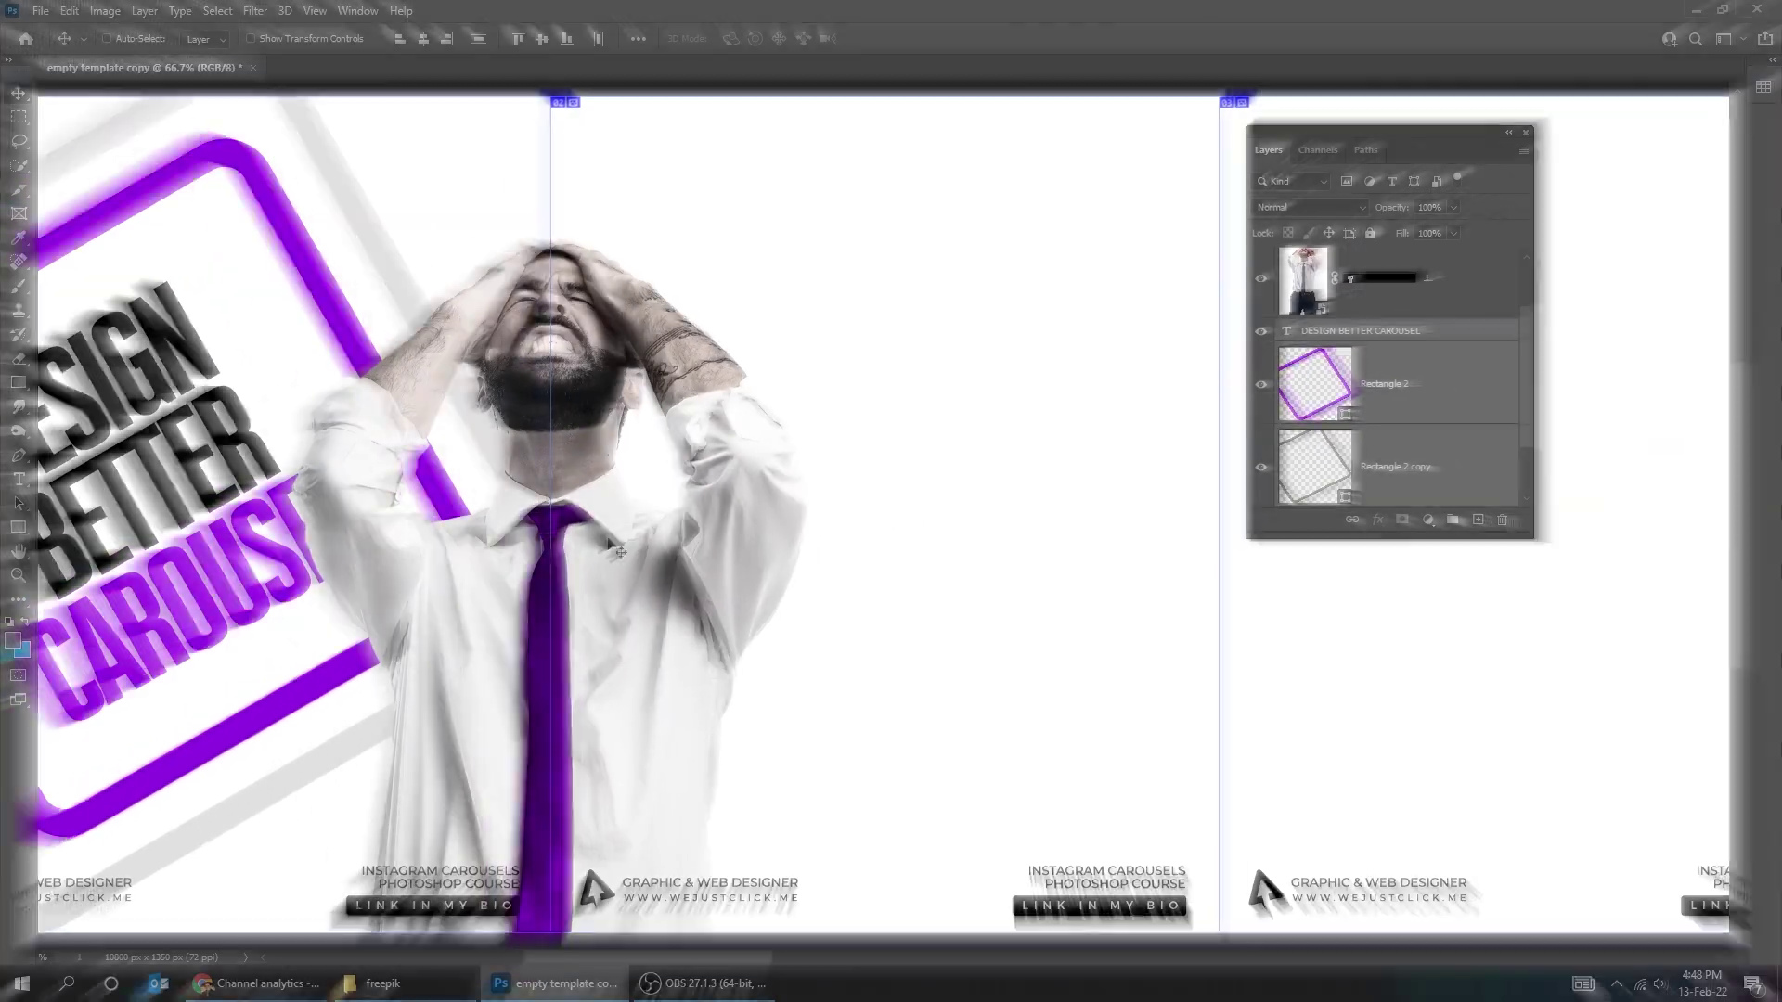
left_click_drag(404, 598, 894, 587)
key("Tab")
key("ctrl+;")
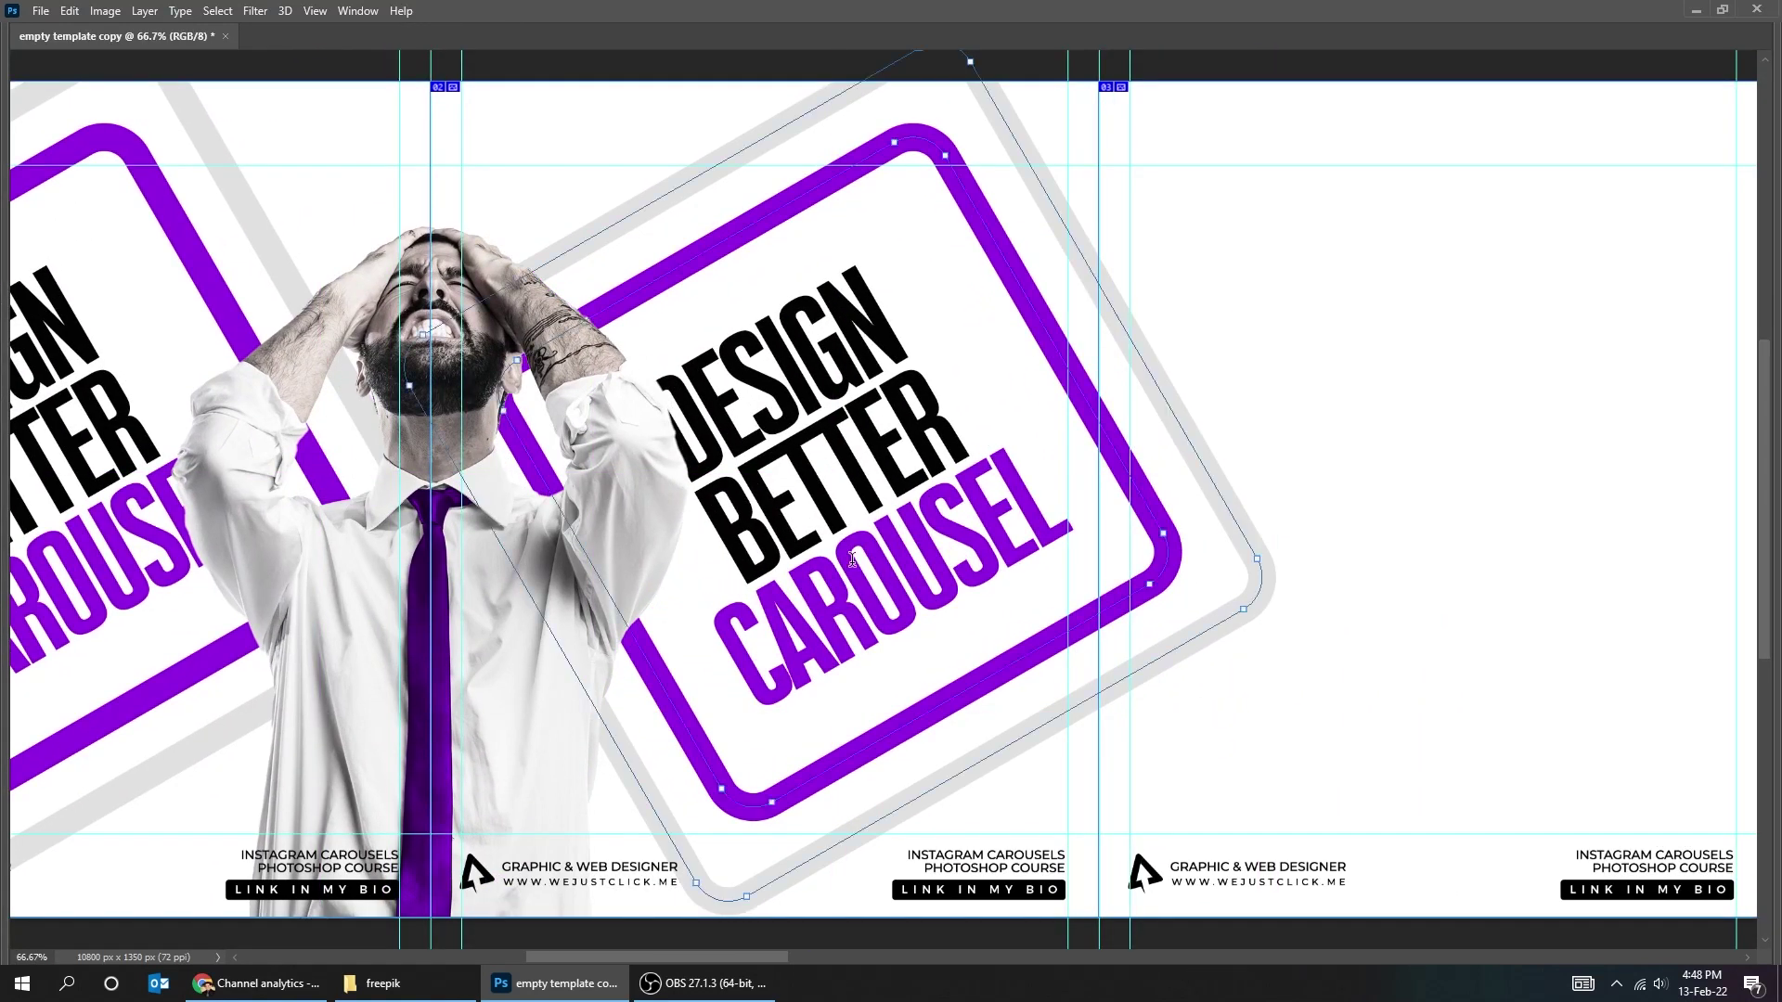
Replace the second slide's copied headline text with "HOW?".
double_click(836, 492)
type("HOW?")
key("ctrl+Return")
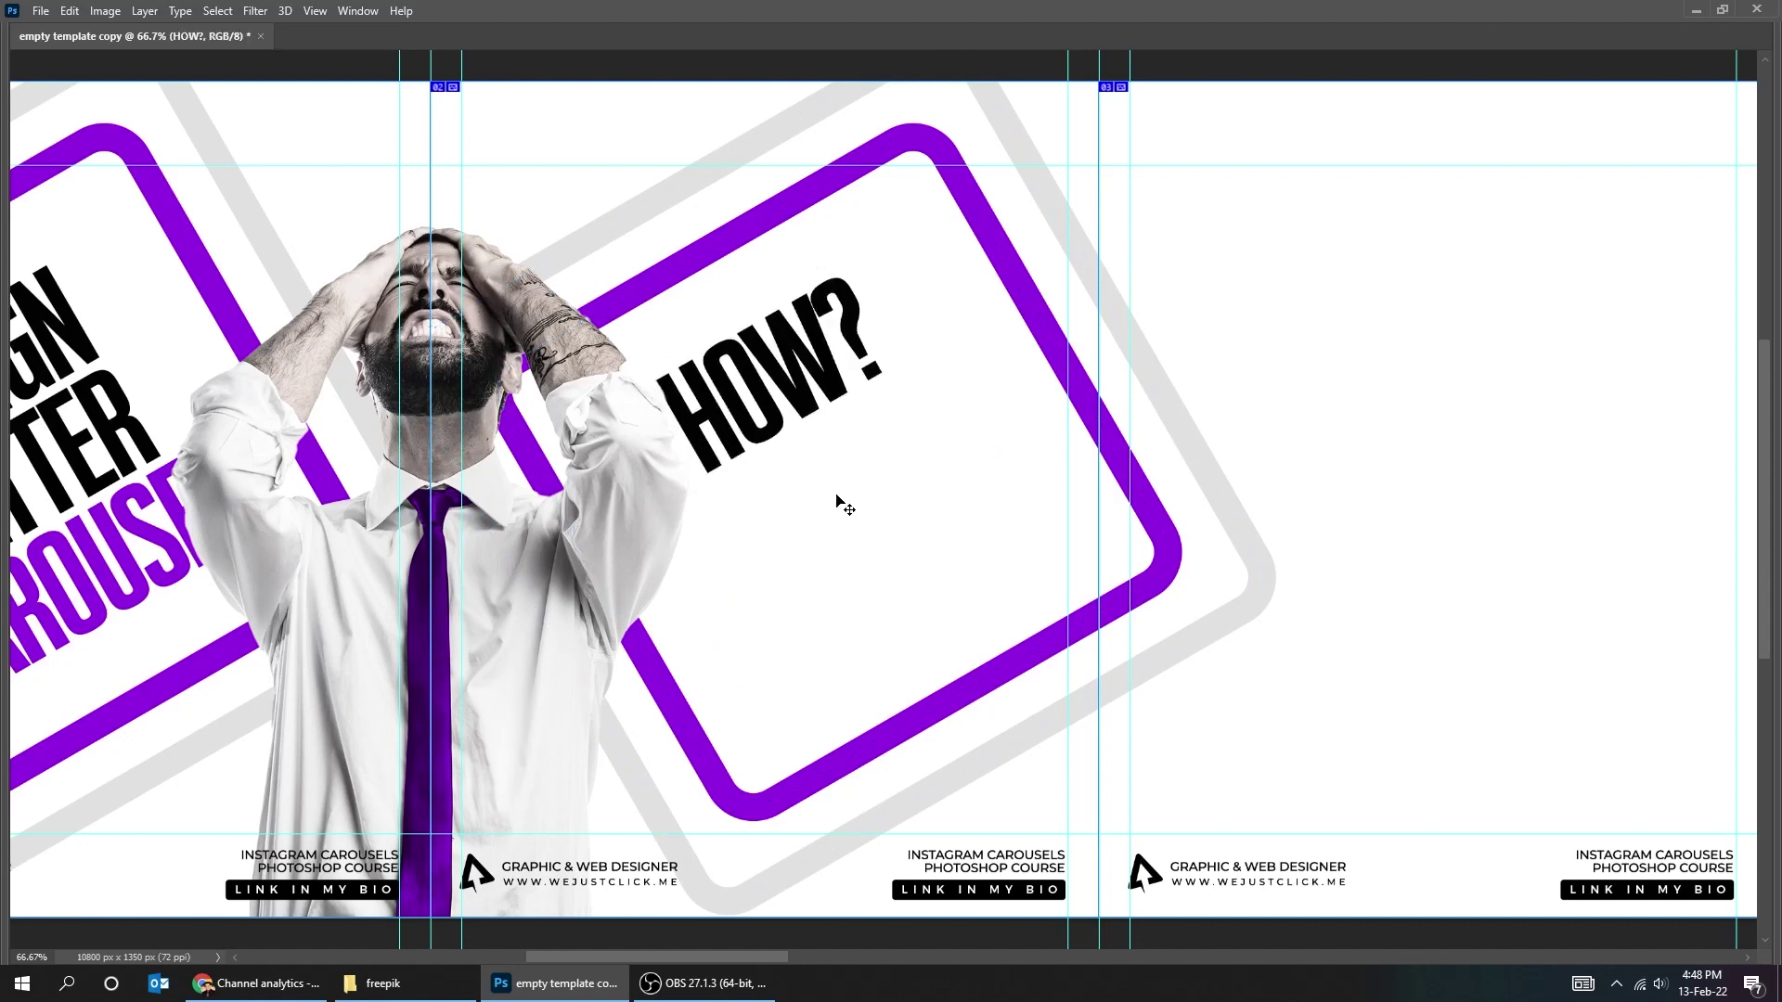
Enlarge the HOW? text and position it in the middle of the second slide's purple frame.
left_click_drag(804, 413, 862, 484)
key("ctrl+t")
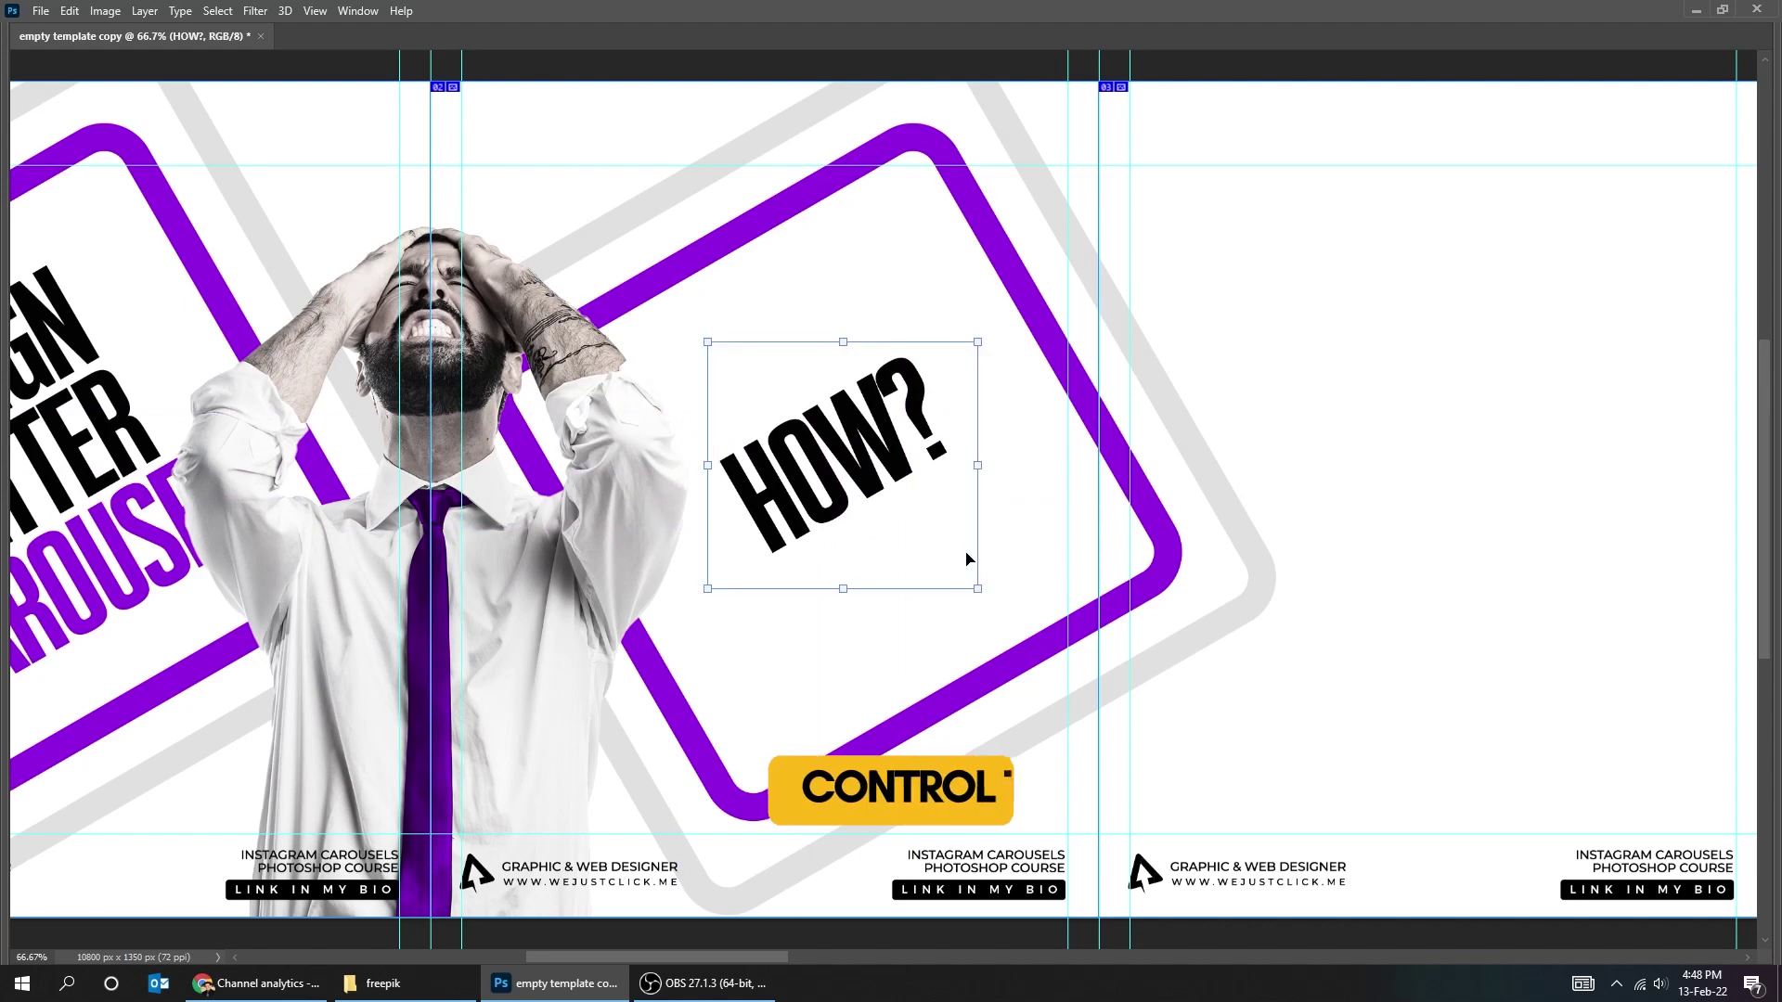
left_click_drag(975, 584, 1026, 625)
key("Return")
left_click_drag(888, 493, 902, 510)
key("Up")
key("Up")
key("Up")
key("Up")
key("Up")
key("Up")
key("Up")
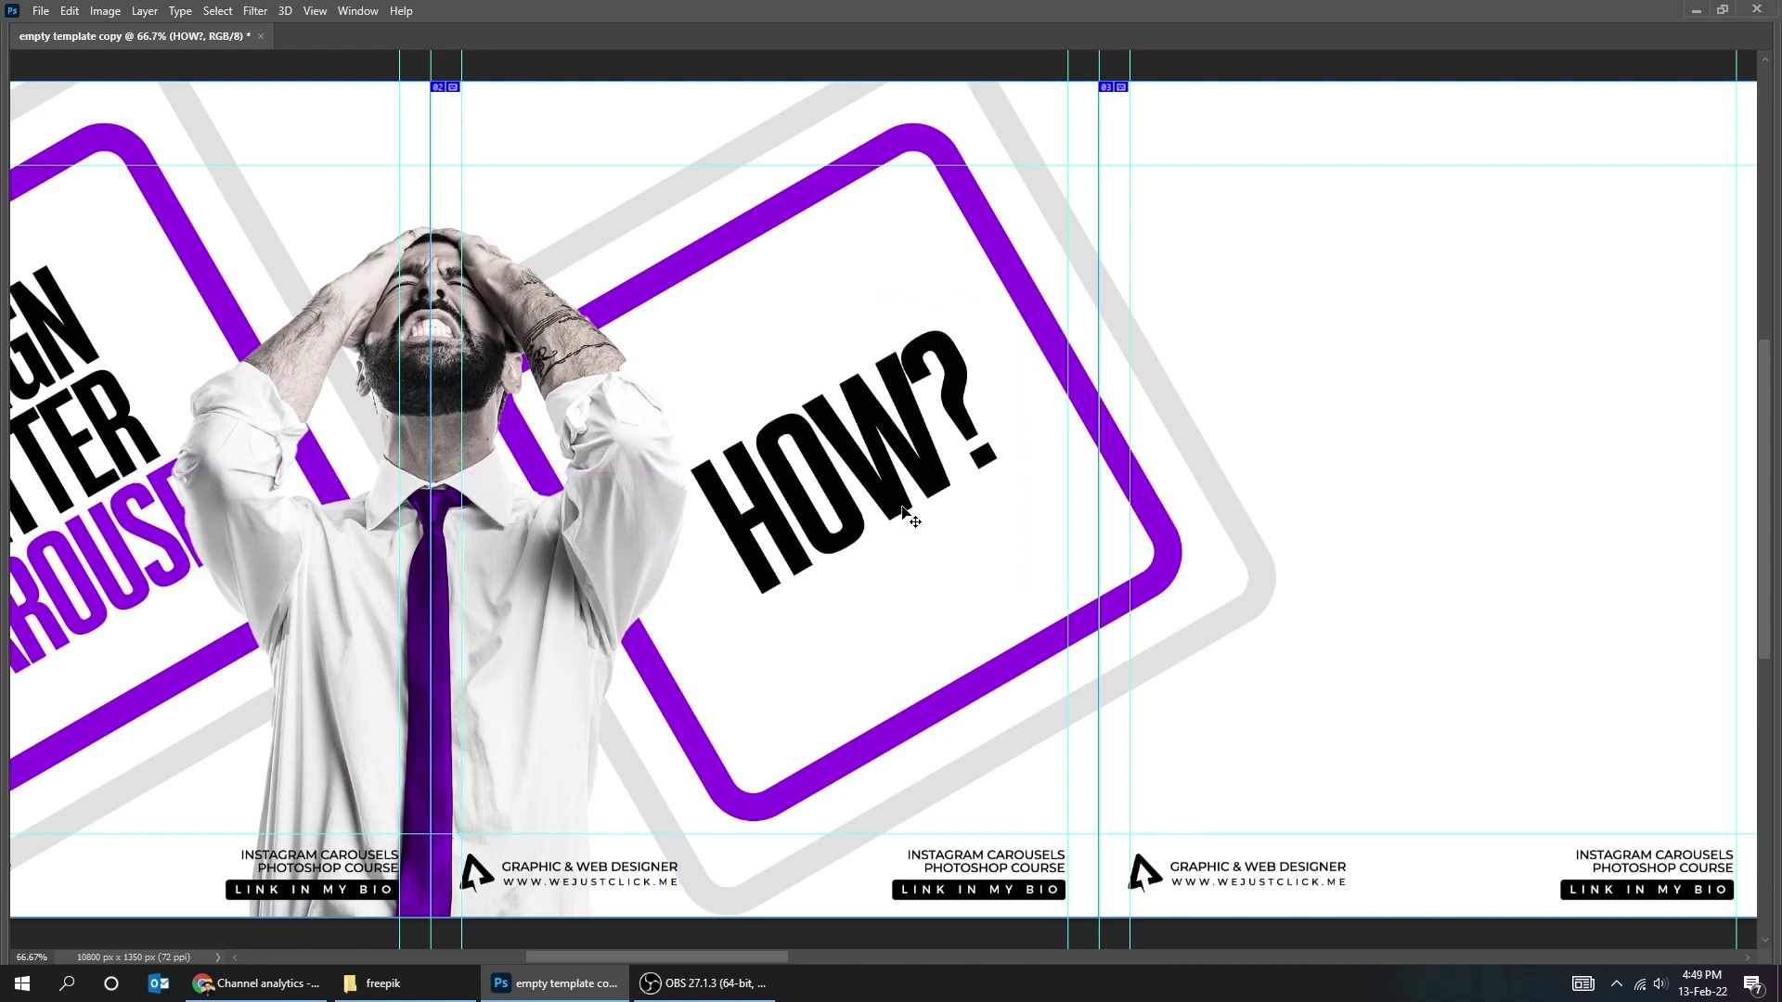
Fill the second slide's inner frame with purple and change its stroke to teal.
key("ctrl+minus")
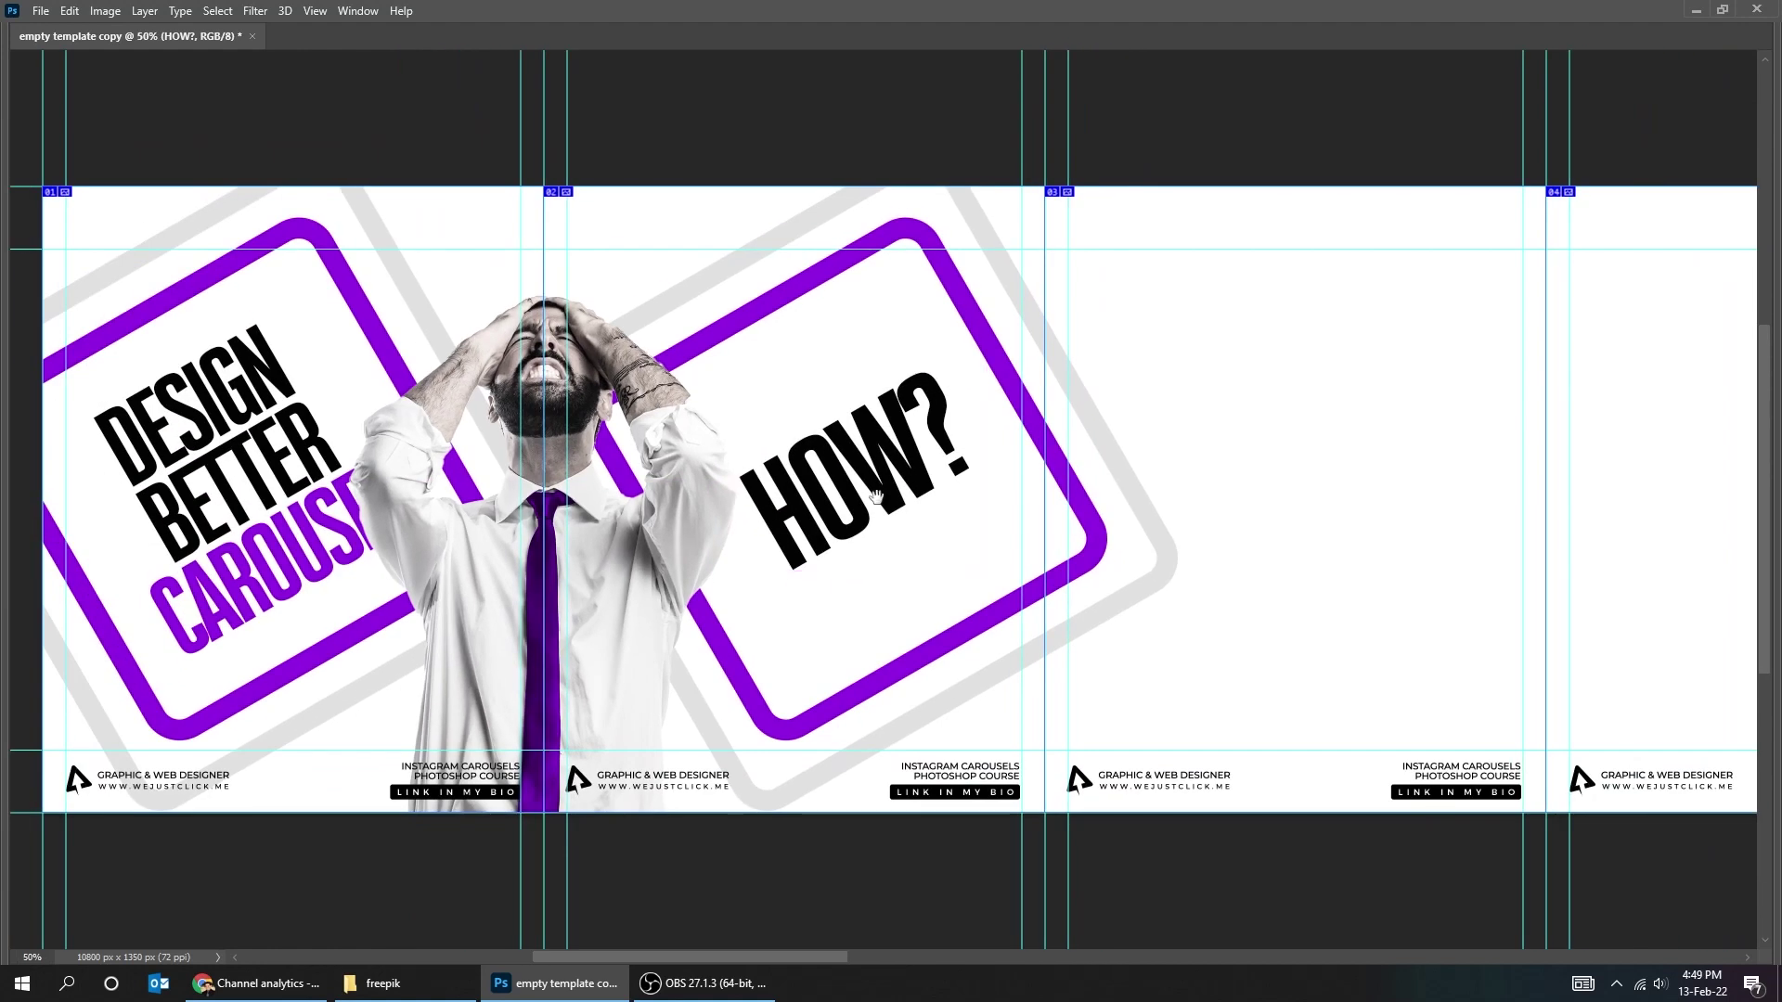
left_click_drag(928, 620, 970, 613)
key("Tab")
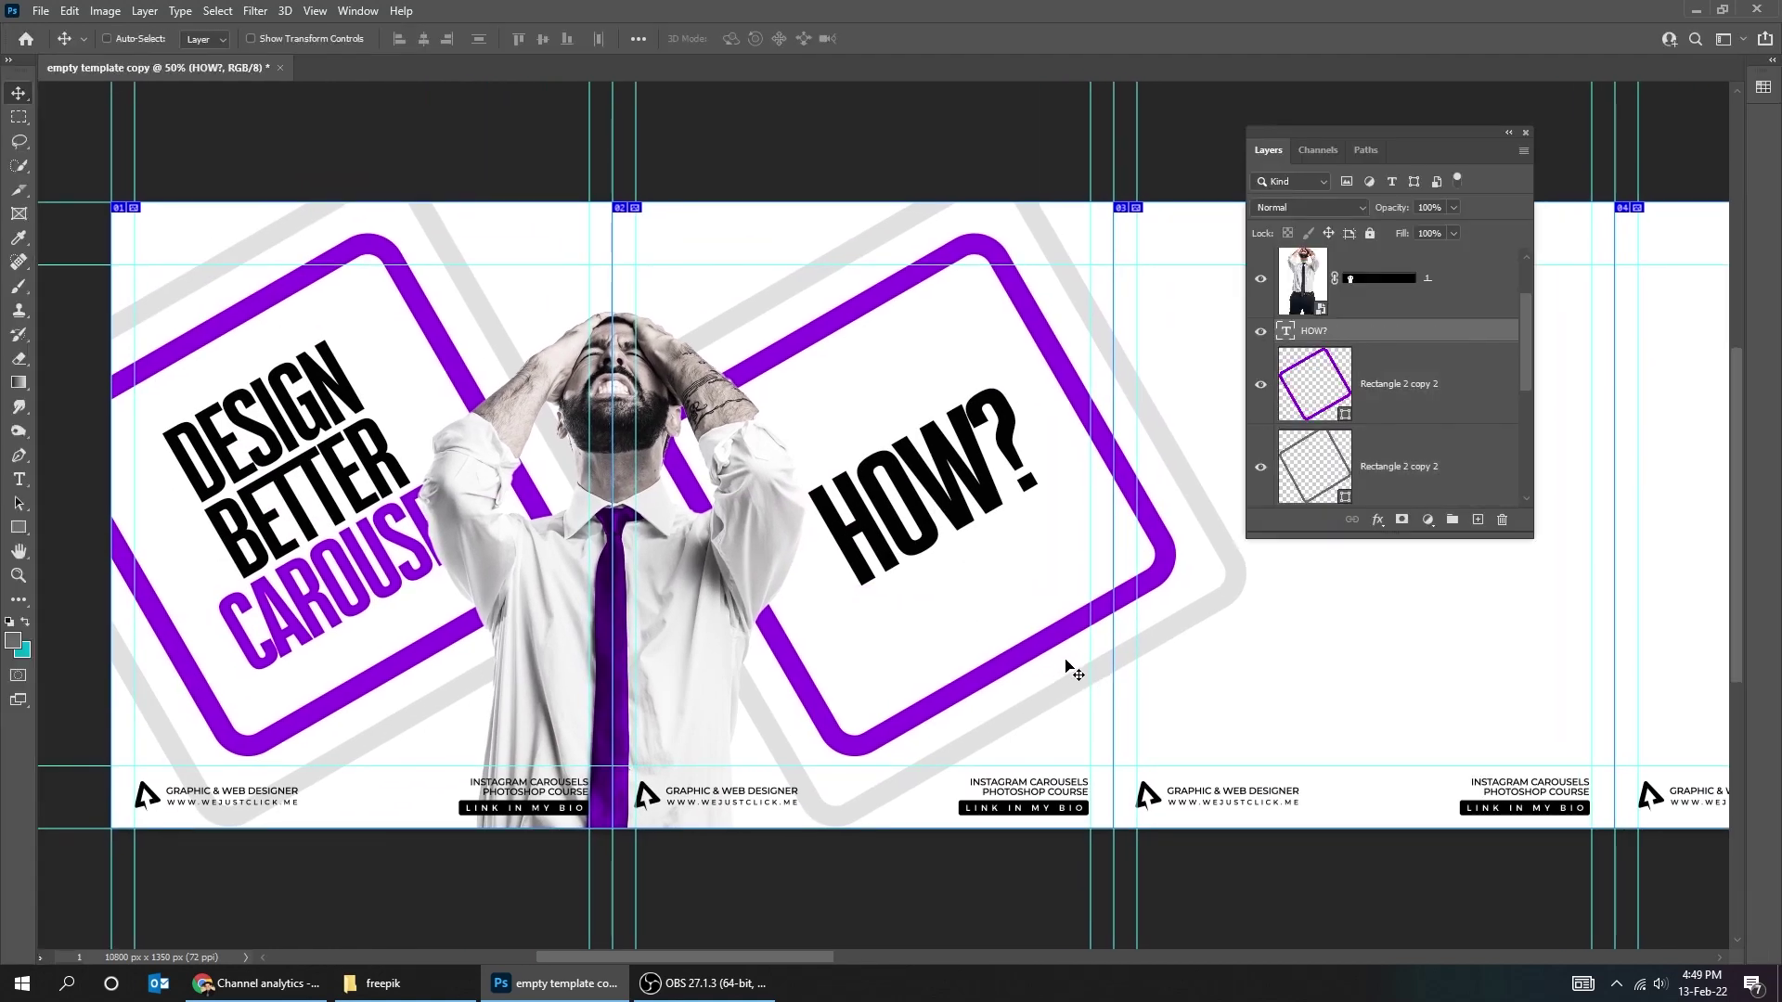
left_click(1381, 383)
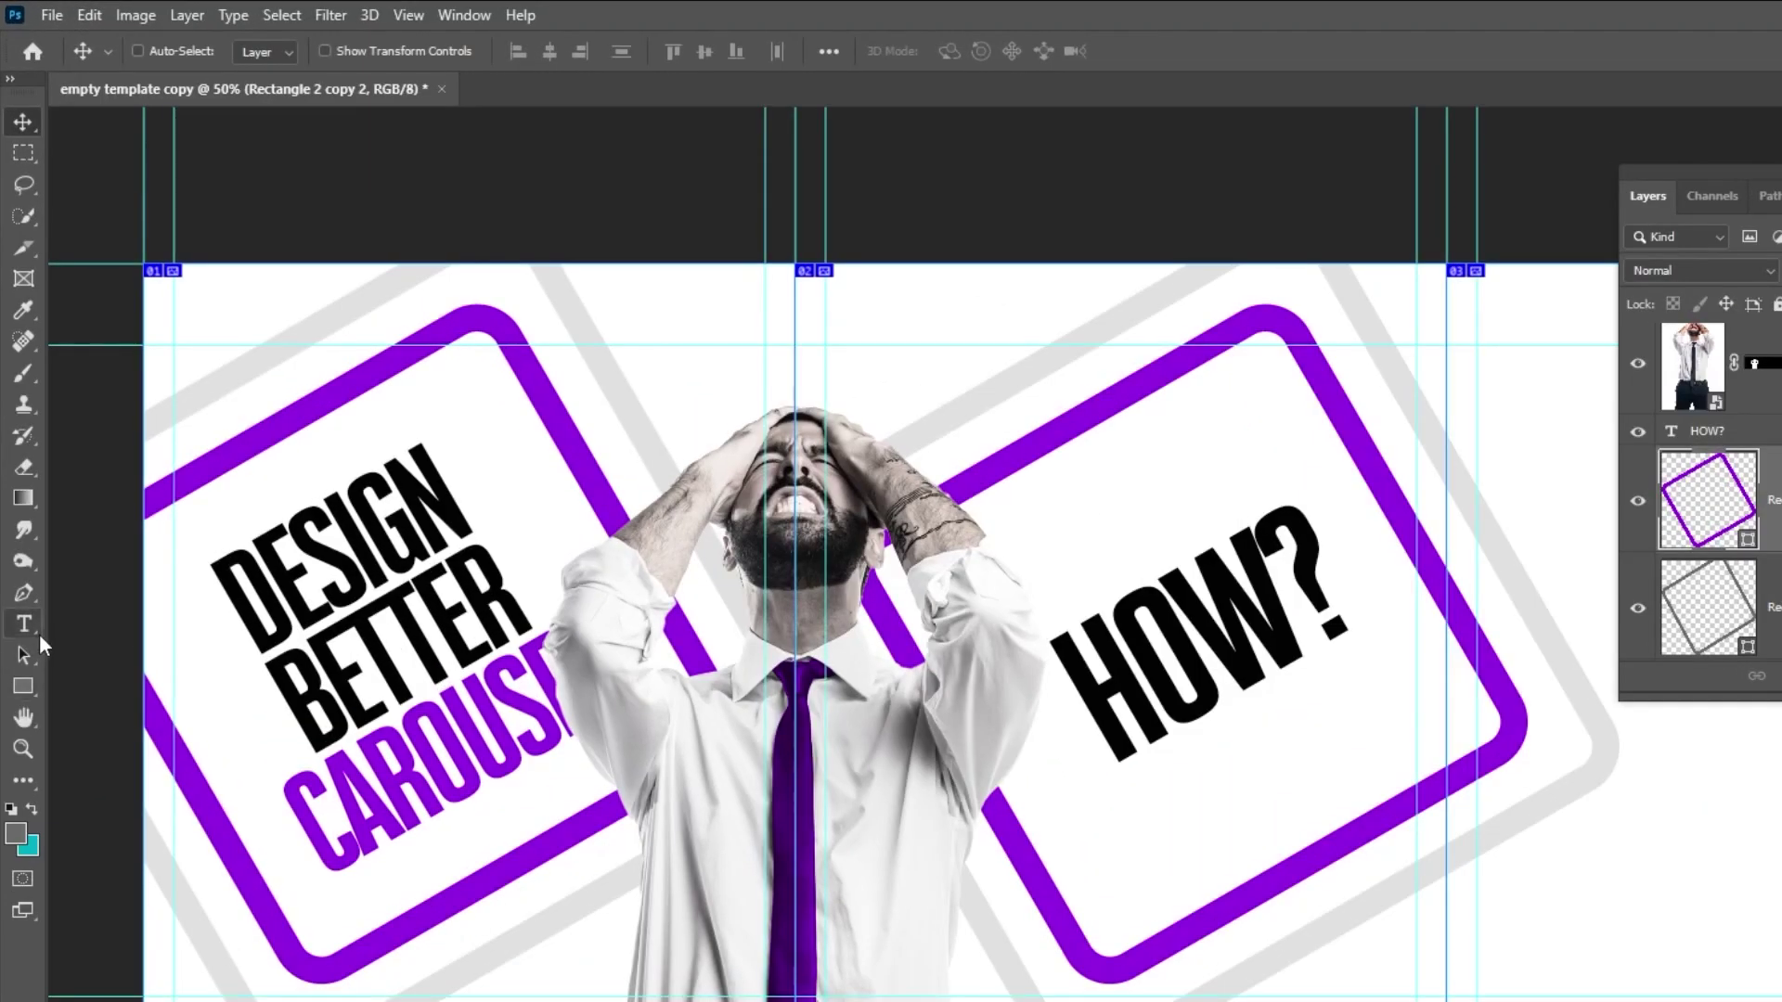
left_click(19, 503)
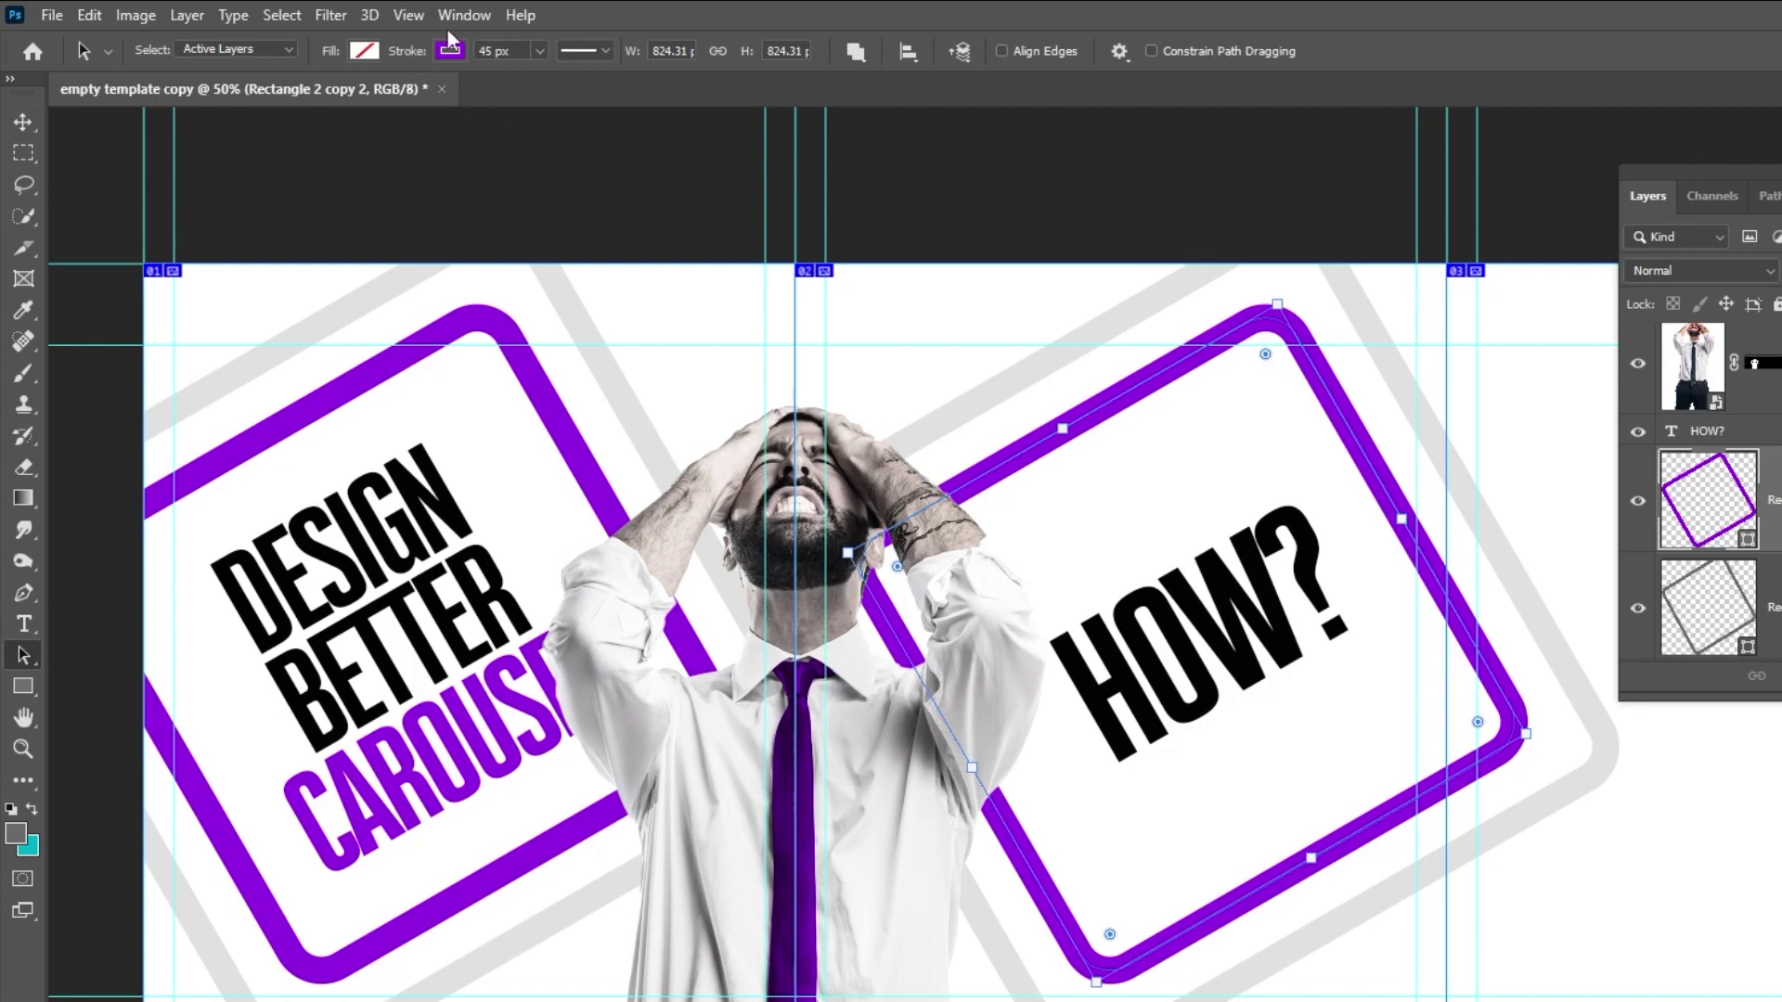
left_click(364, 51)
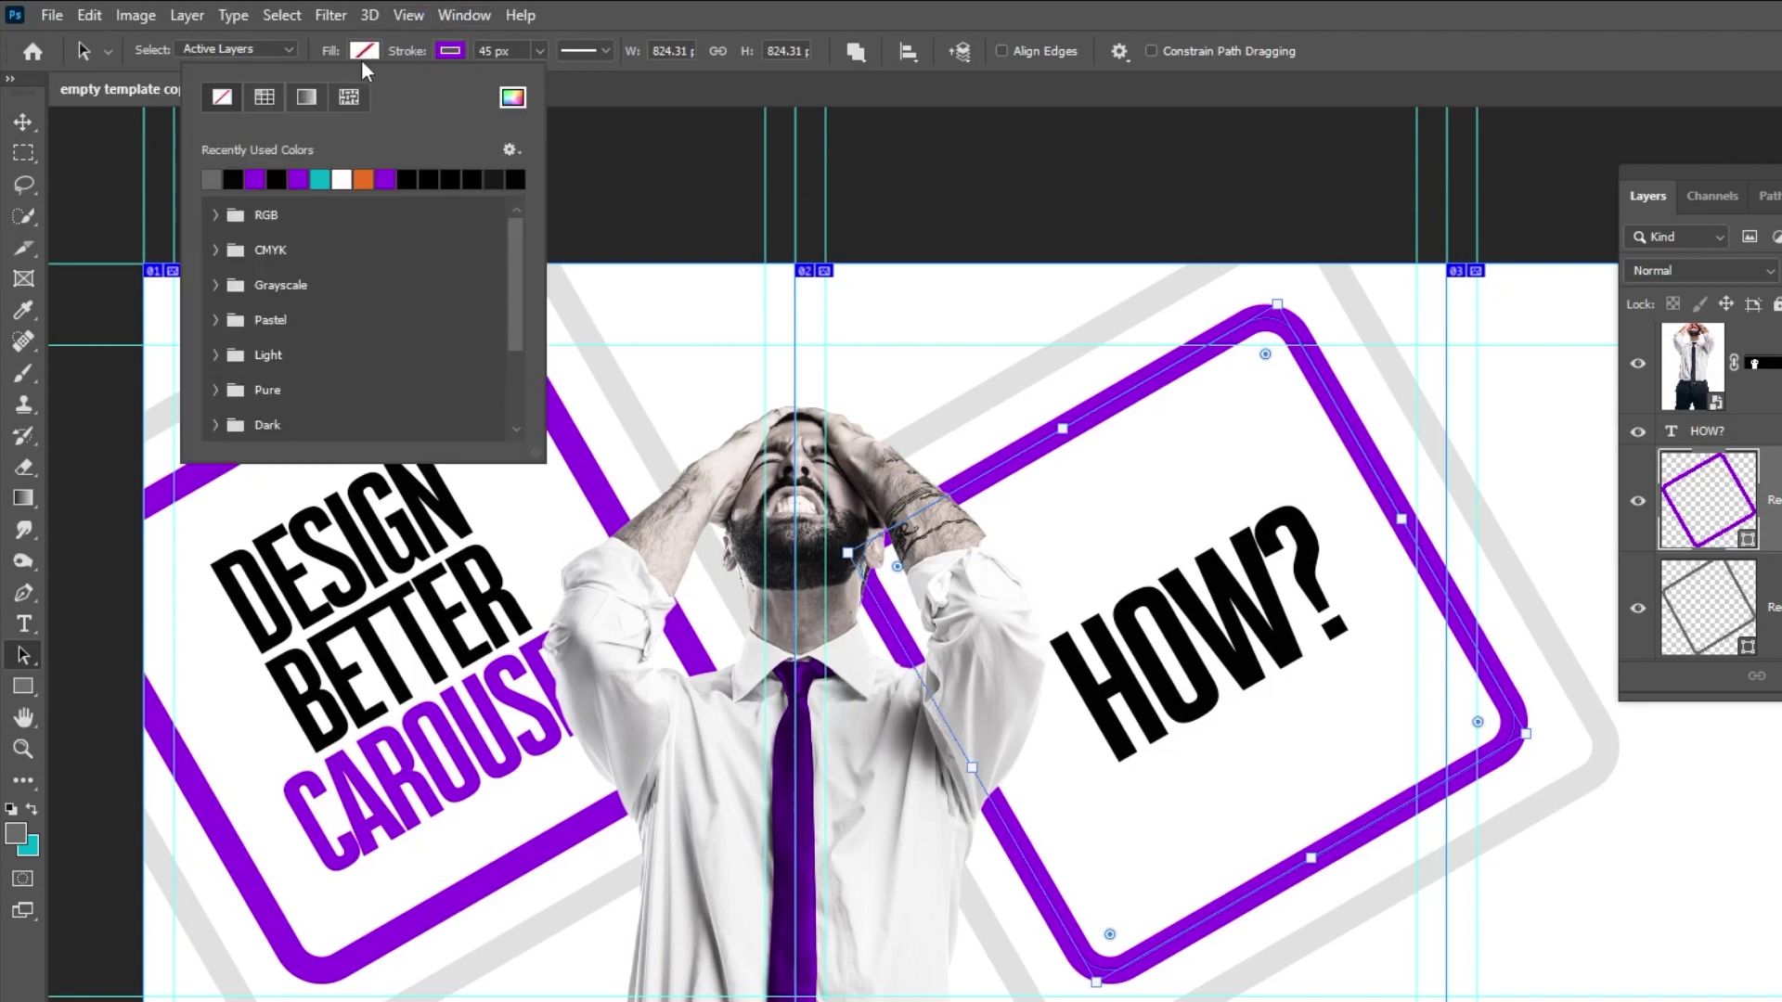
left_click(254, 179)
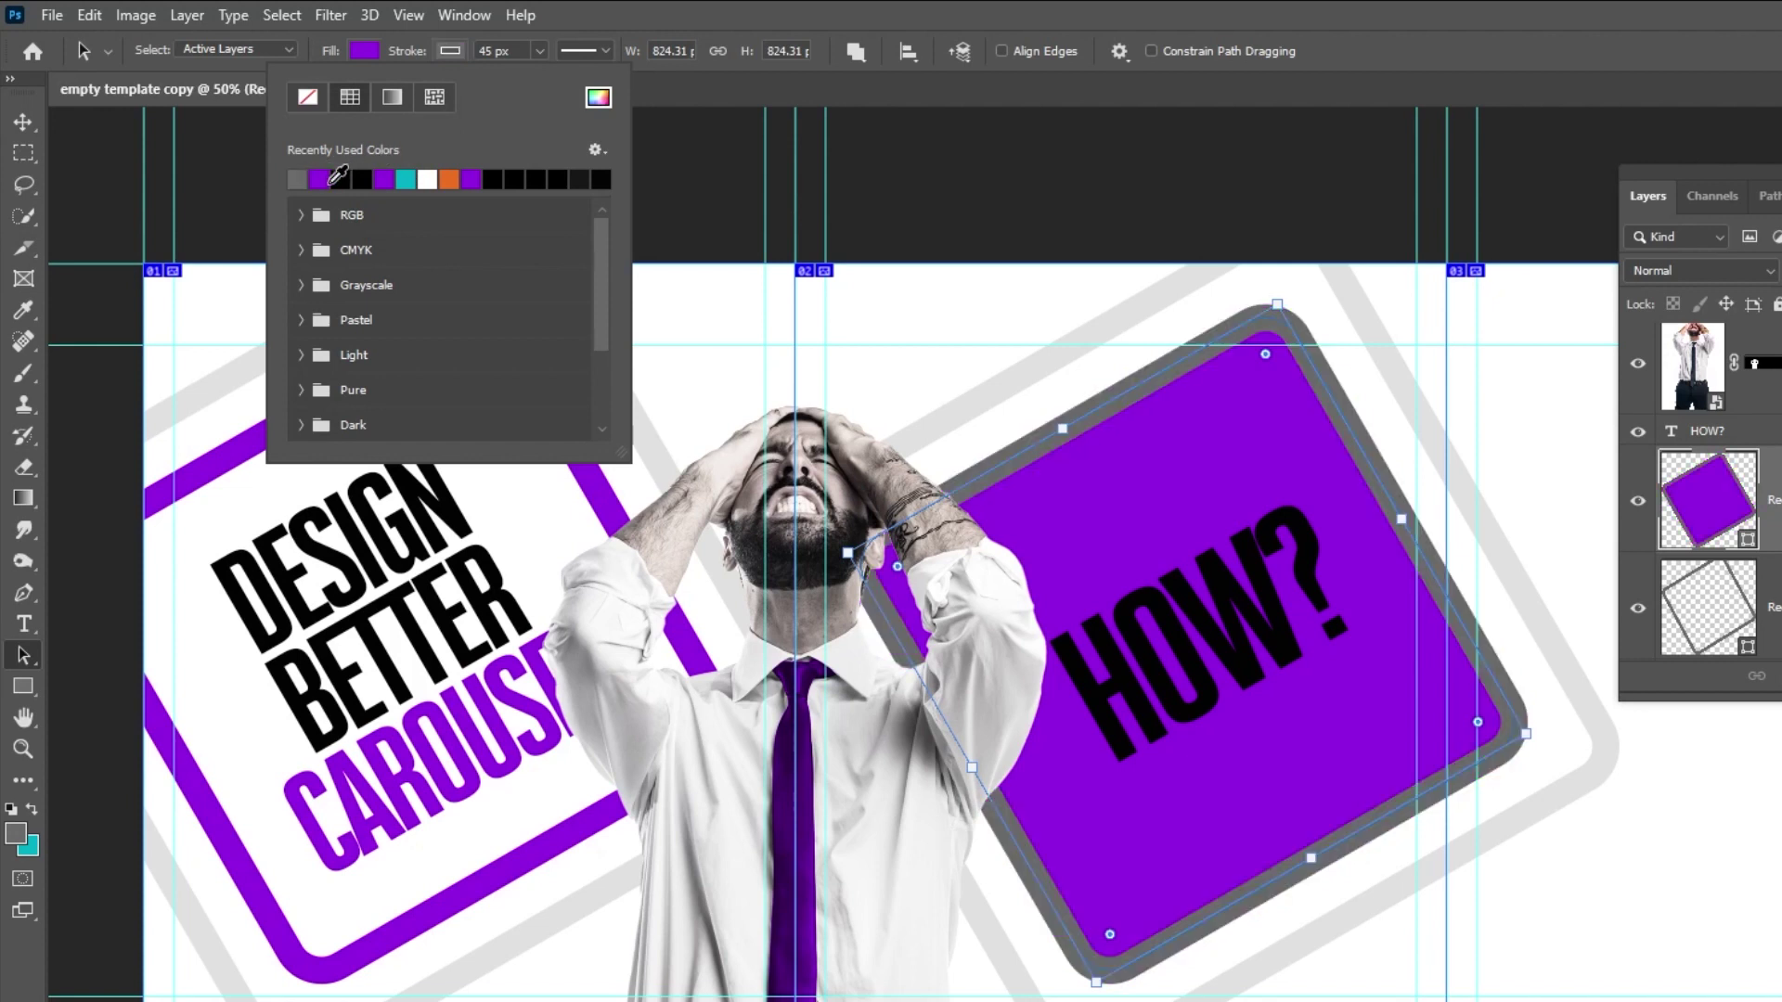
left_click(409, 179)
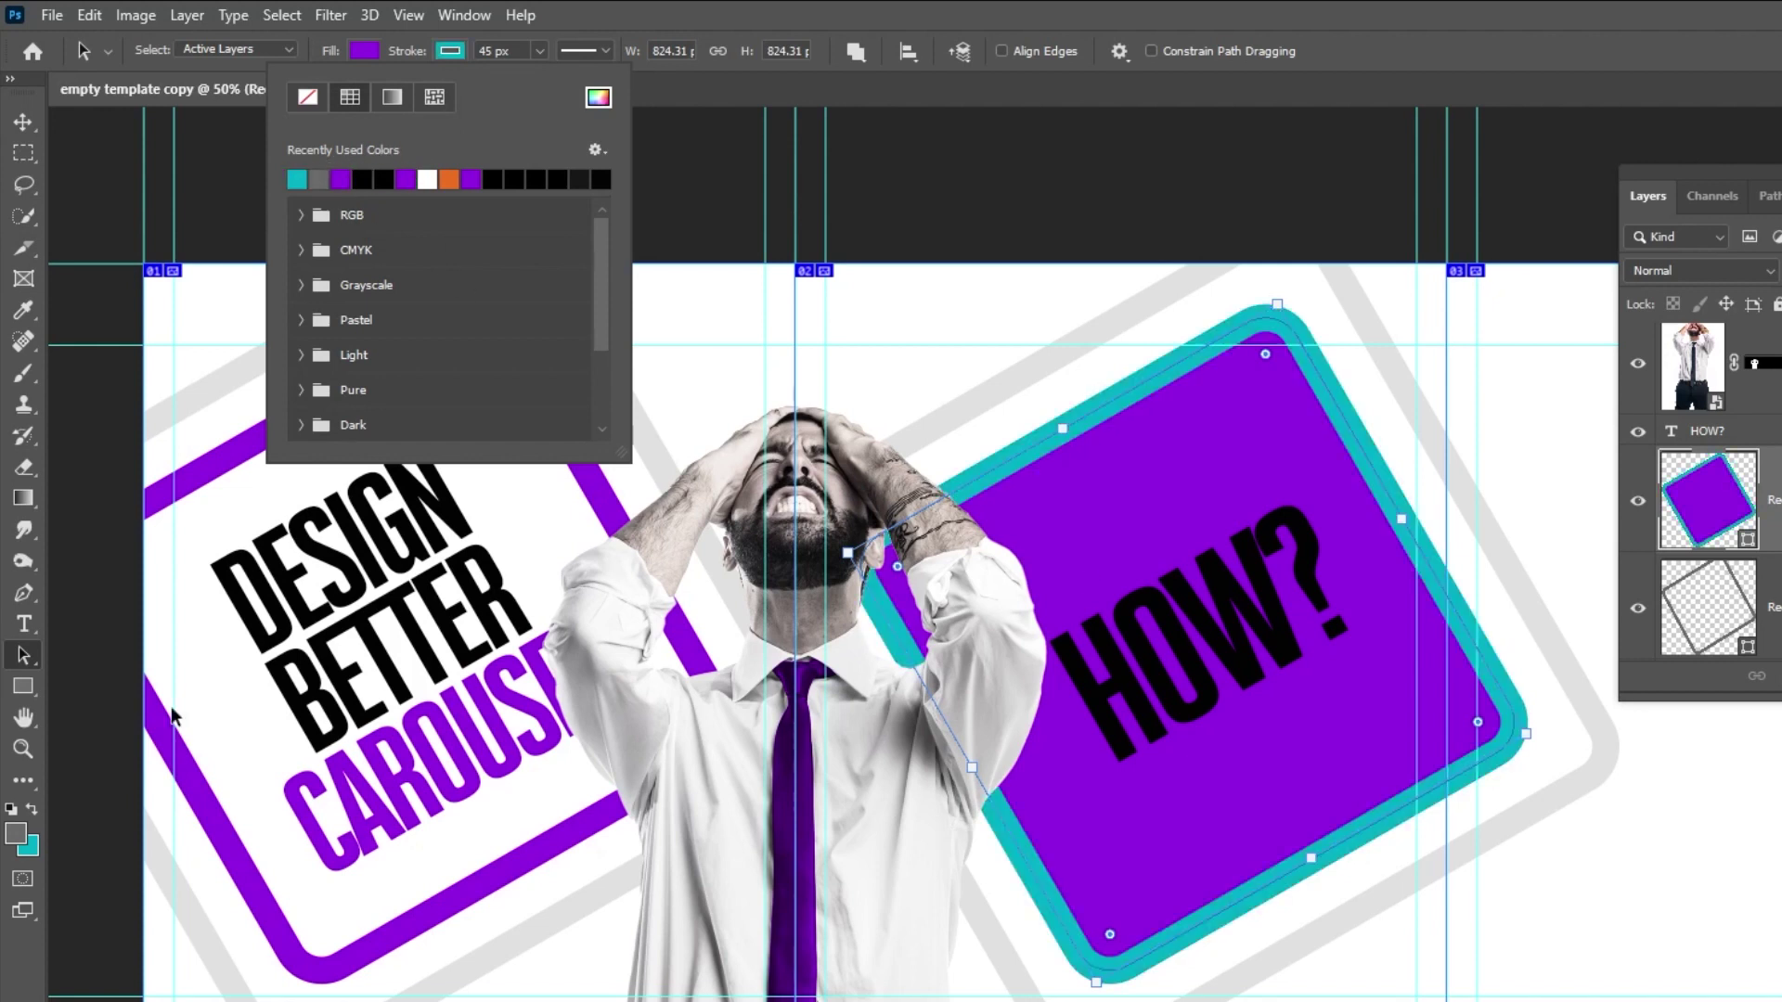
Change the colour of the HOW? text on the second slide to white (ffffff).
left_click(23, 121)
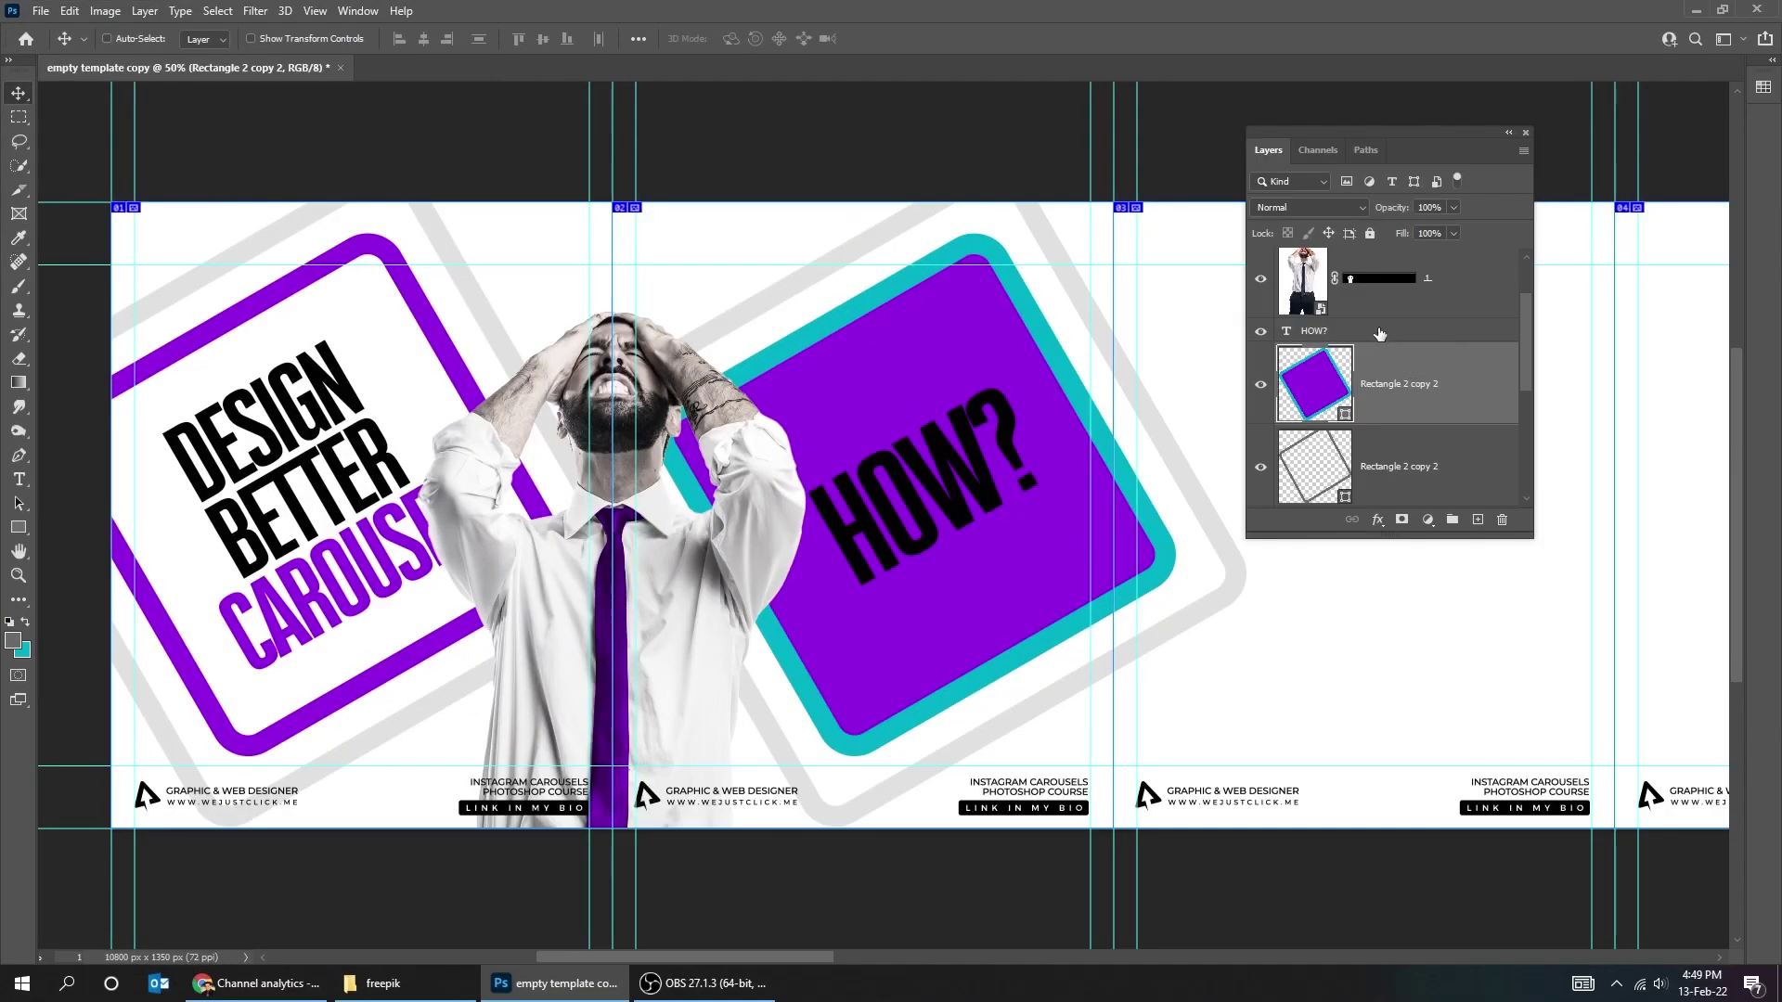
left_click(1380, 332)
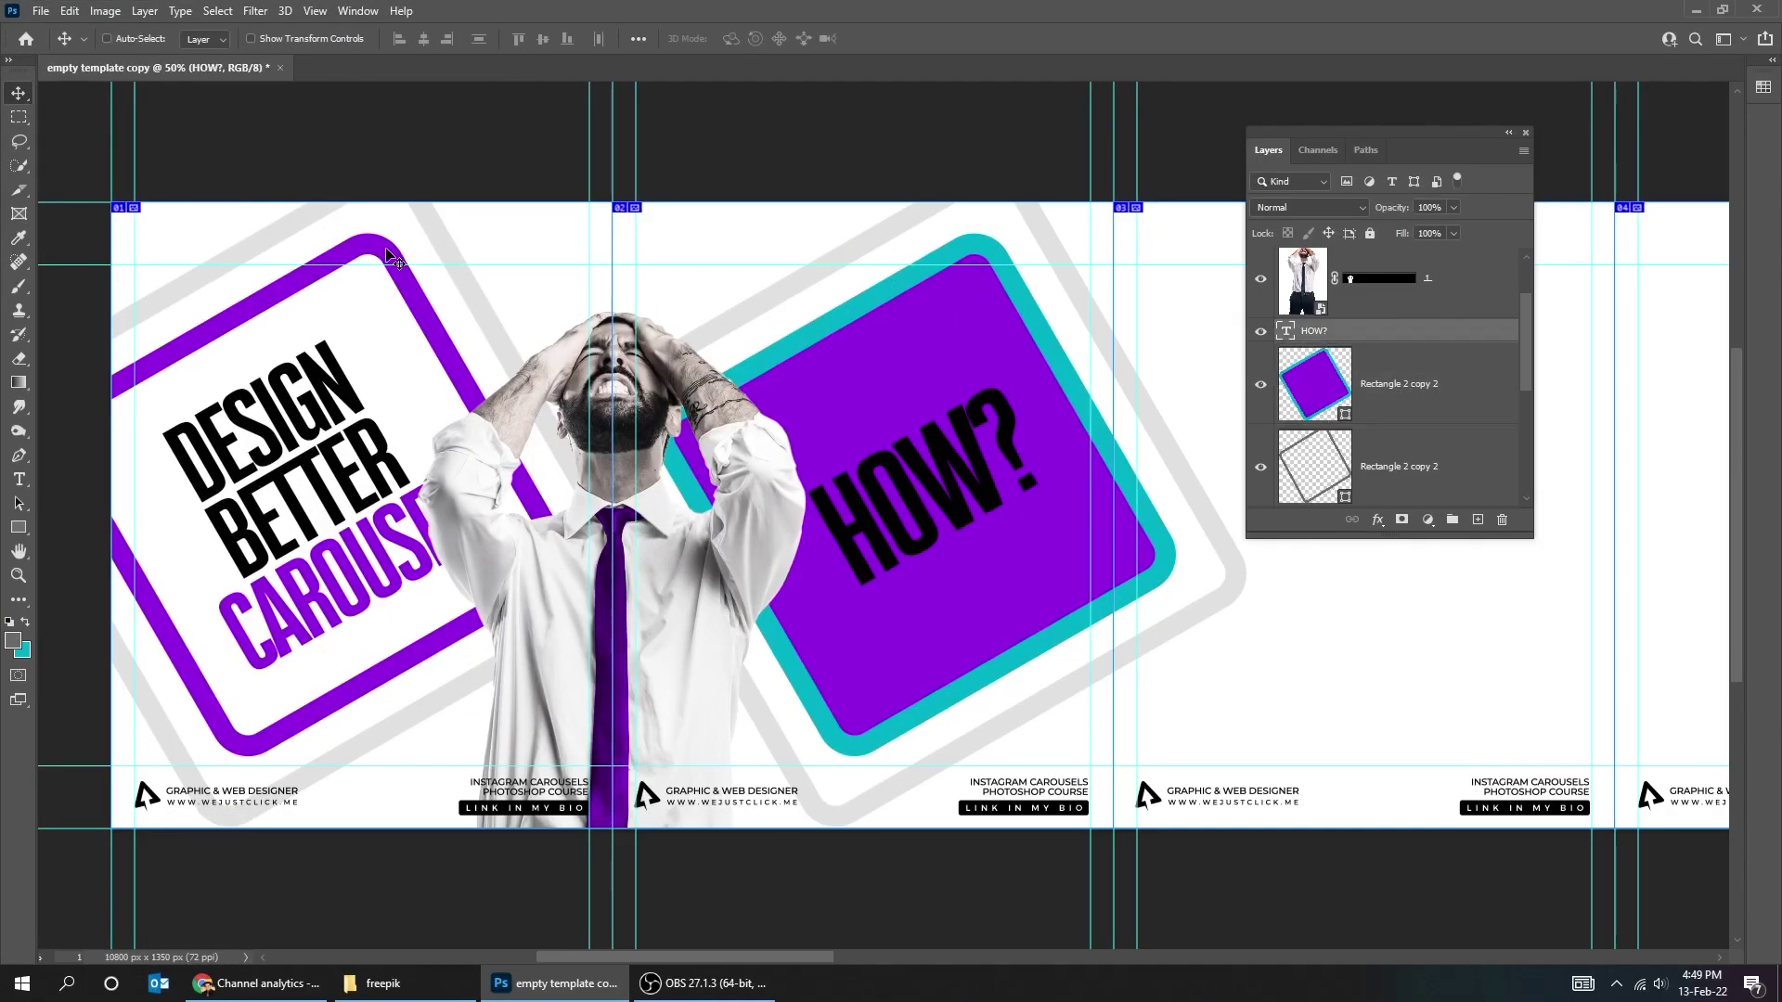
key("t")
left_click(741, 41)
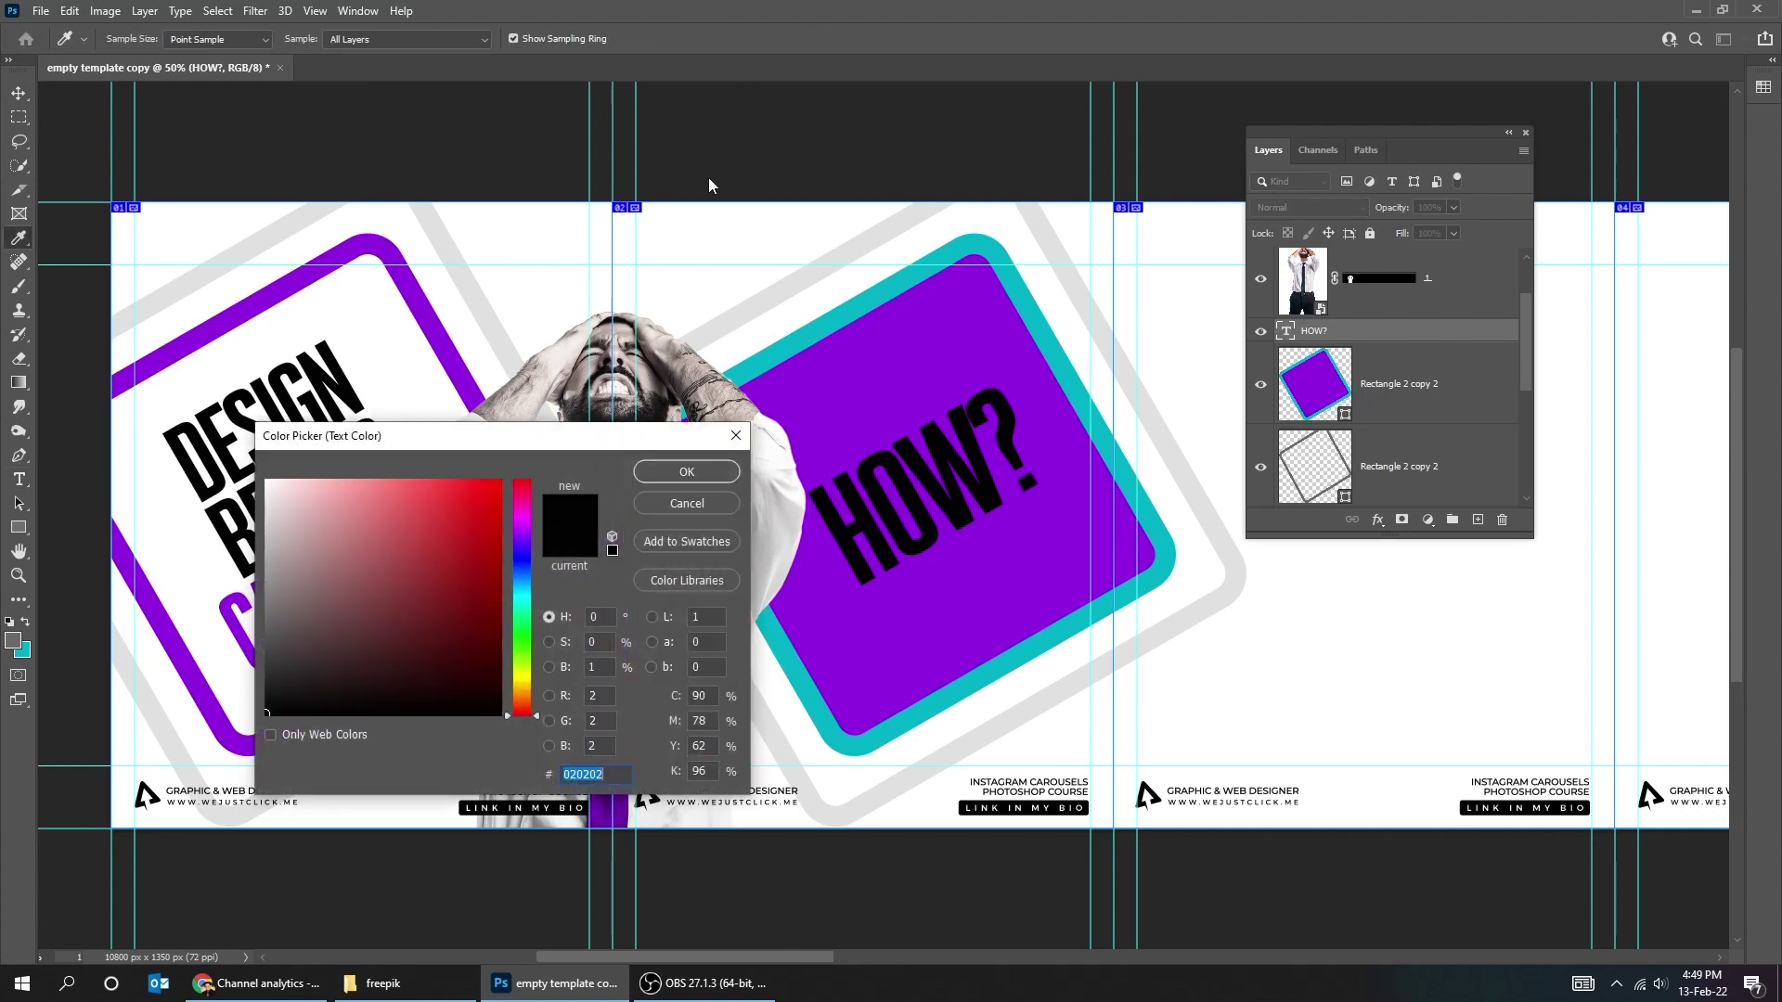
type("ffffff")
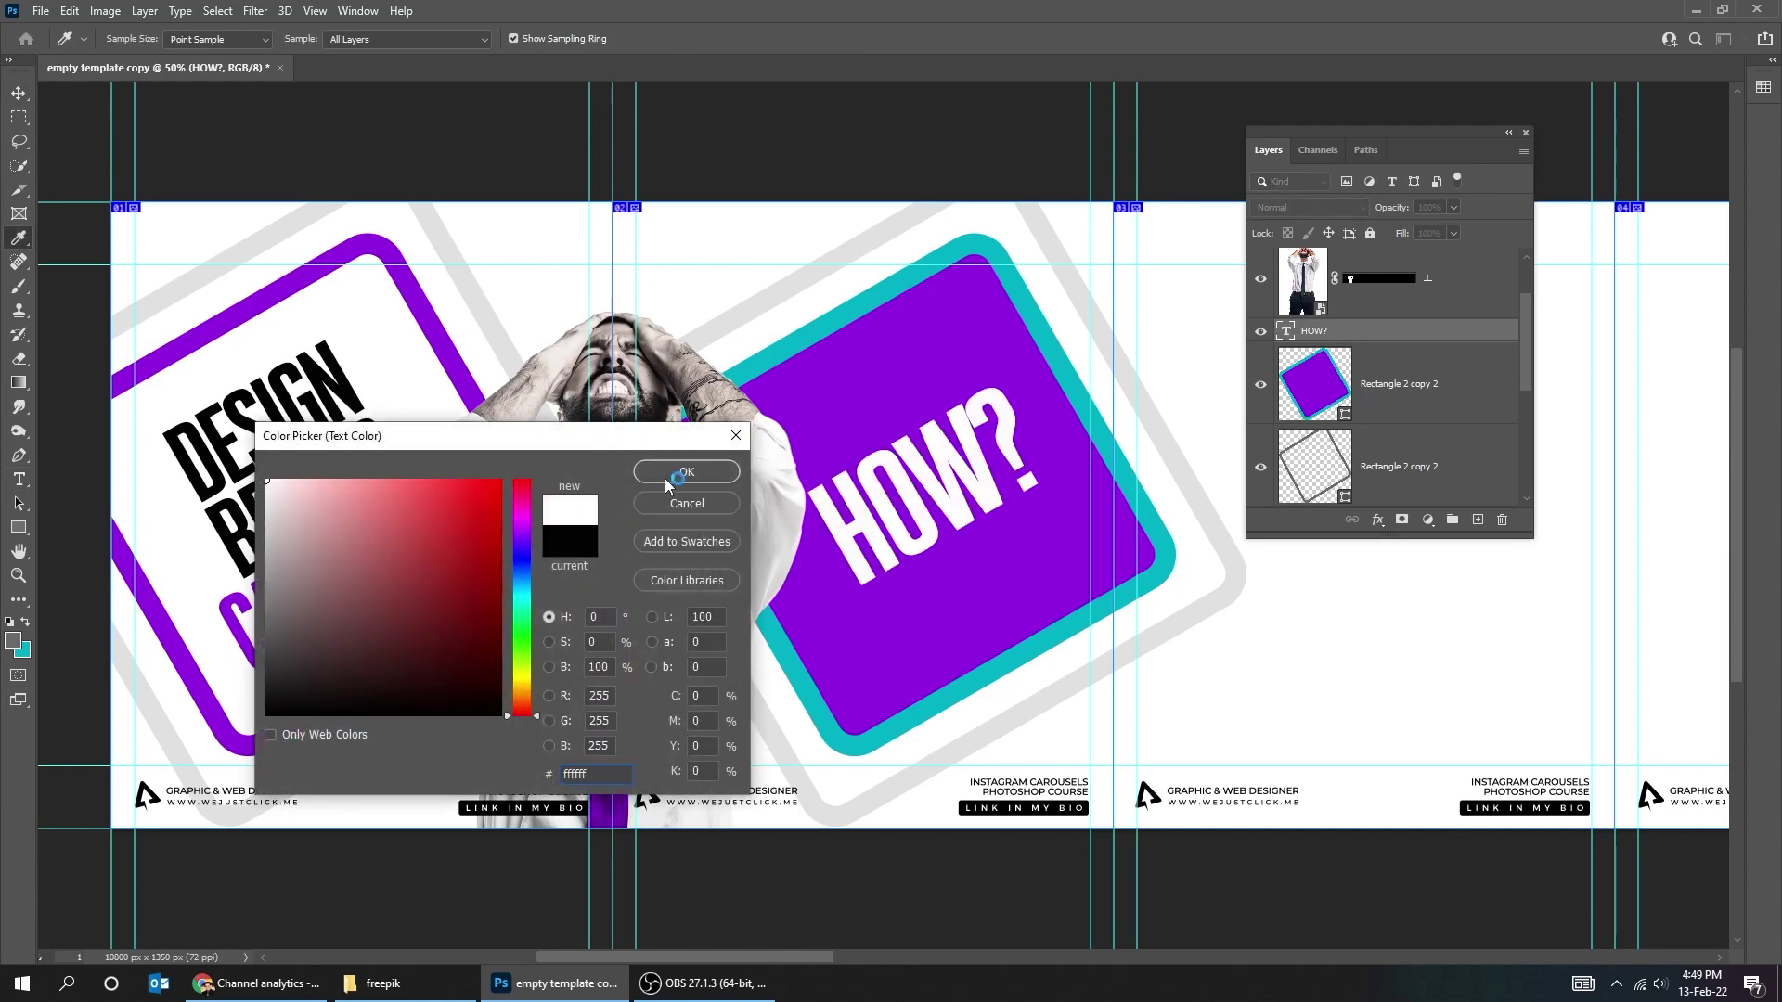
left_click(667, 482)
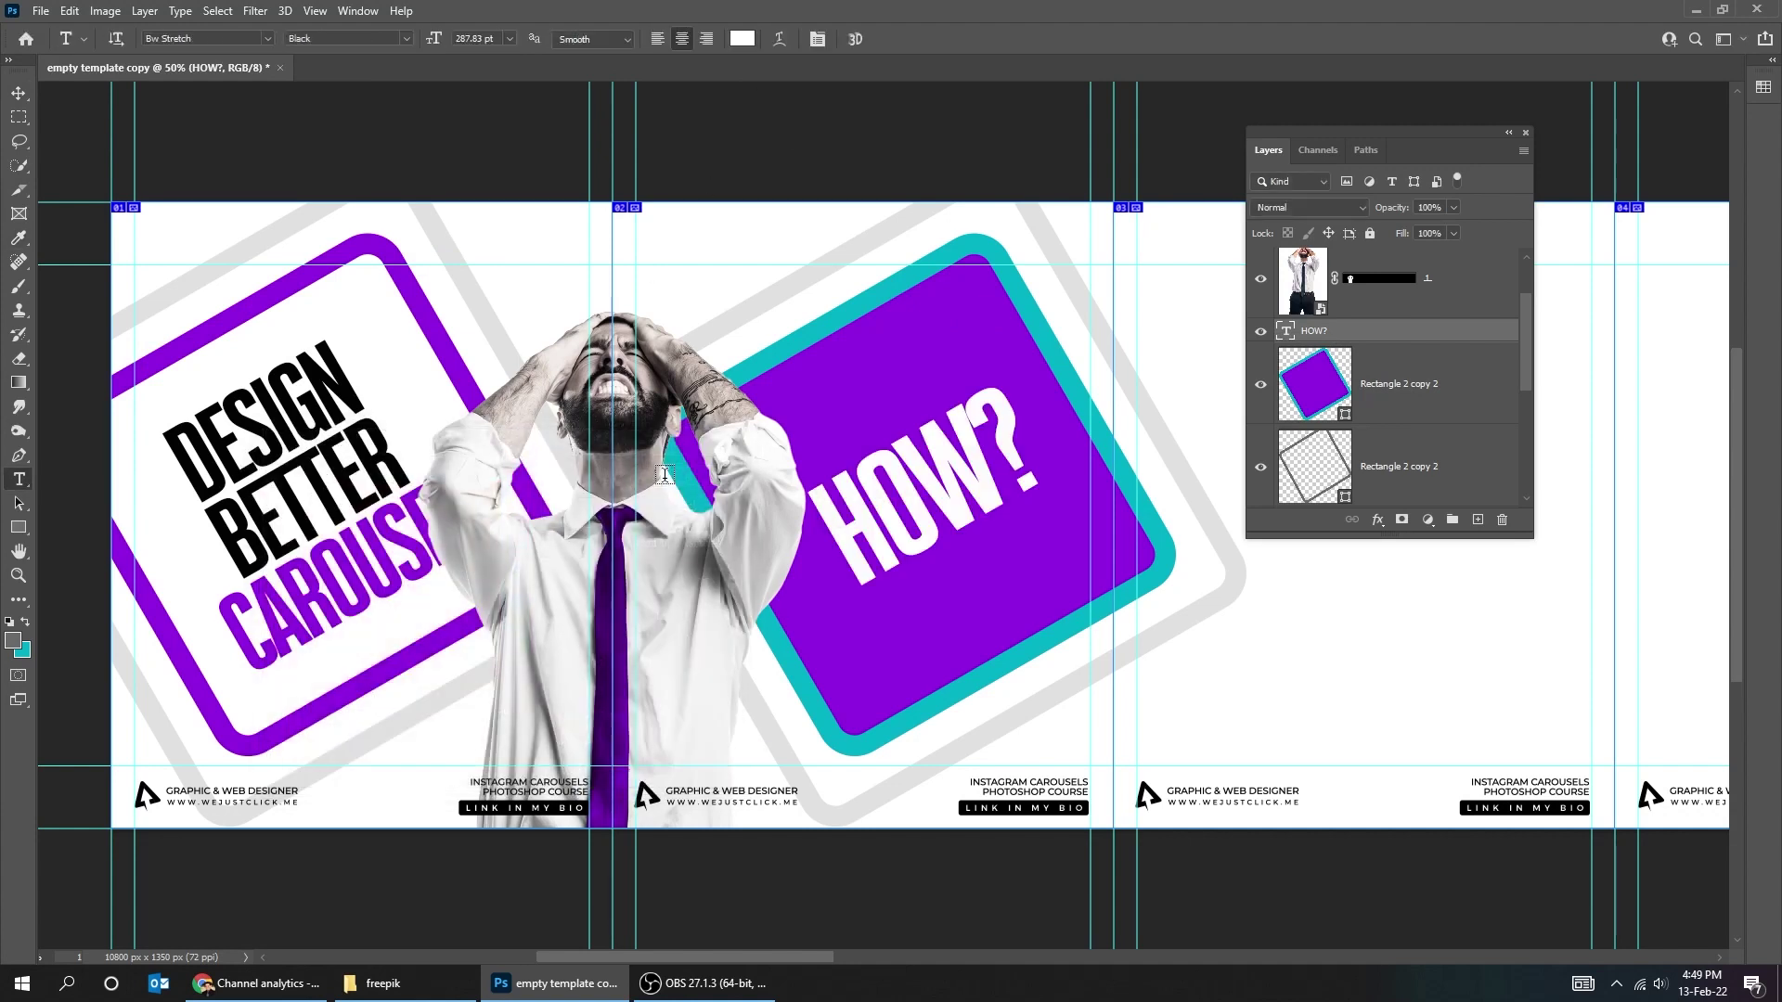
left_click(19, 94)
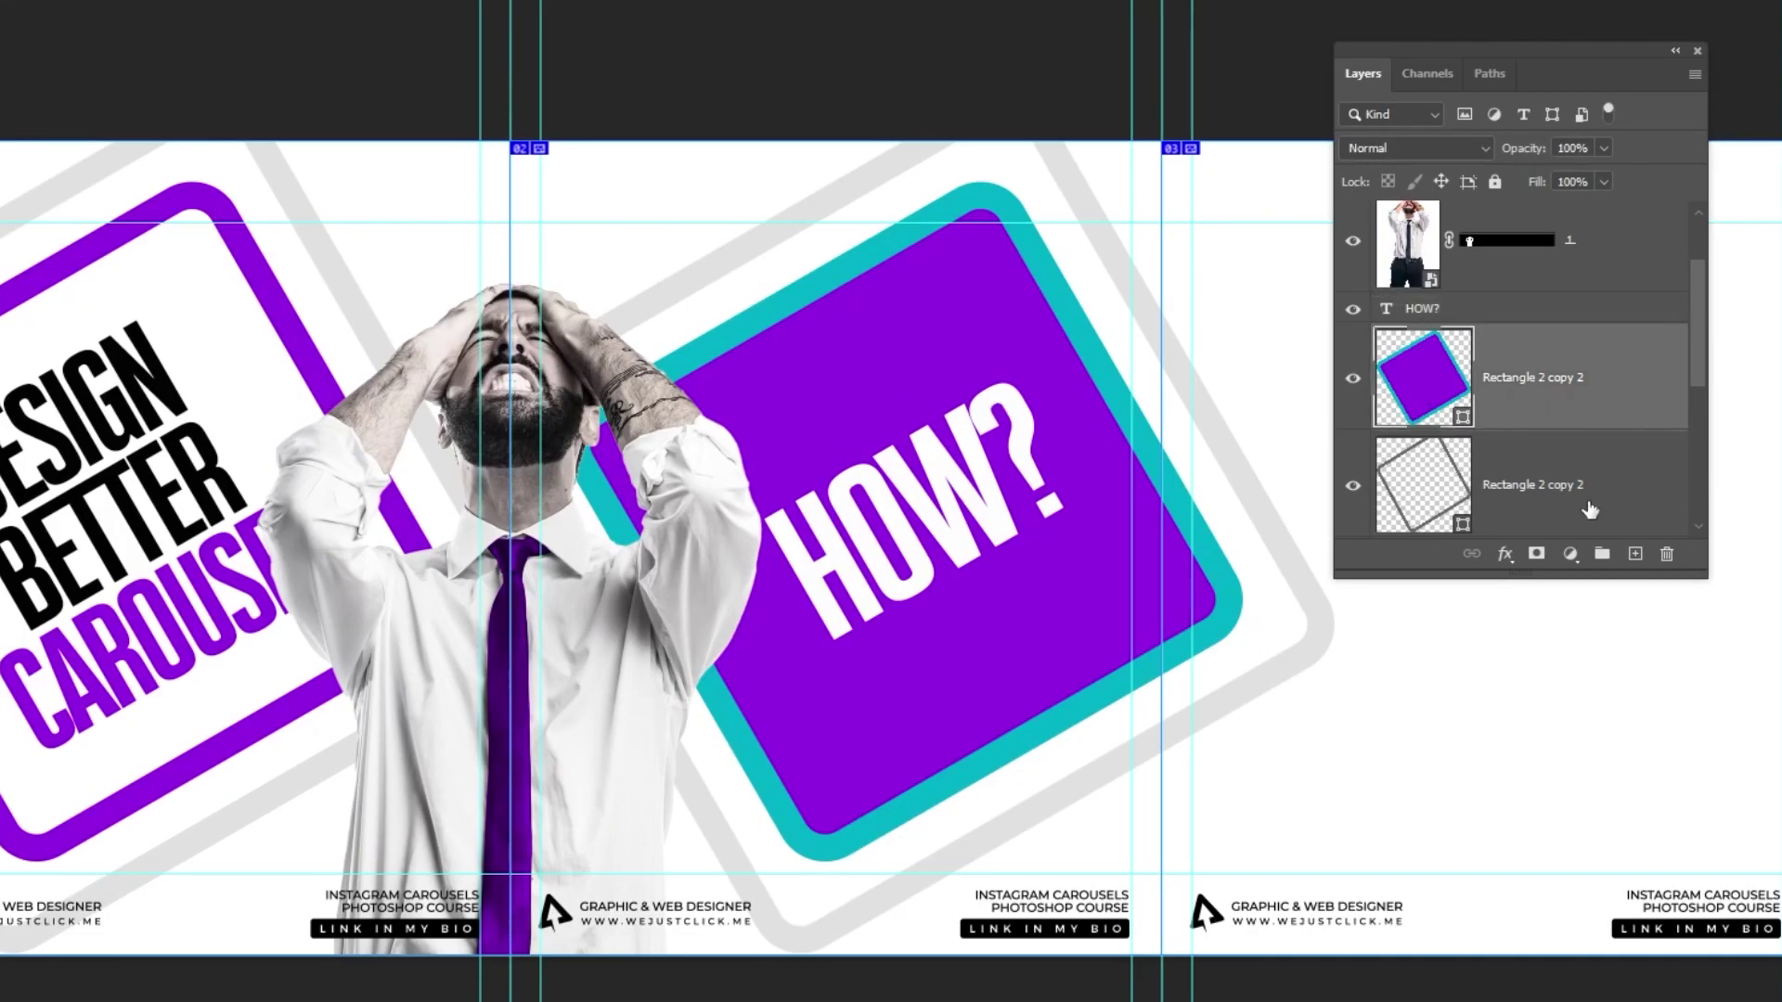
Try a teal stroke on the second slide's outer frame, and undo the change.
left_click(1419, 468)
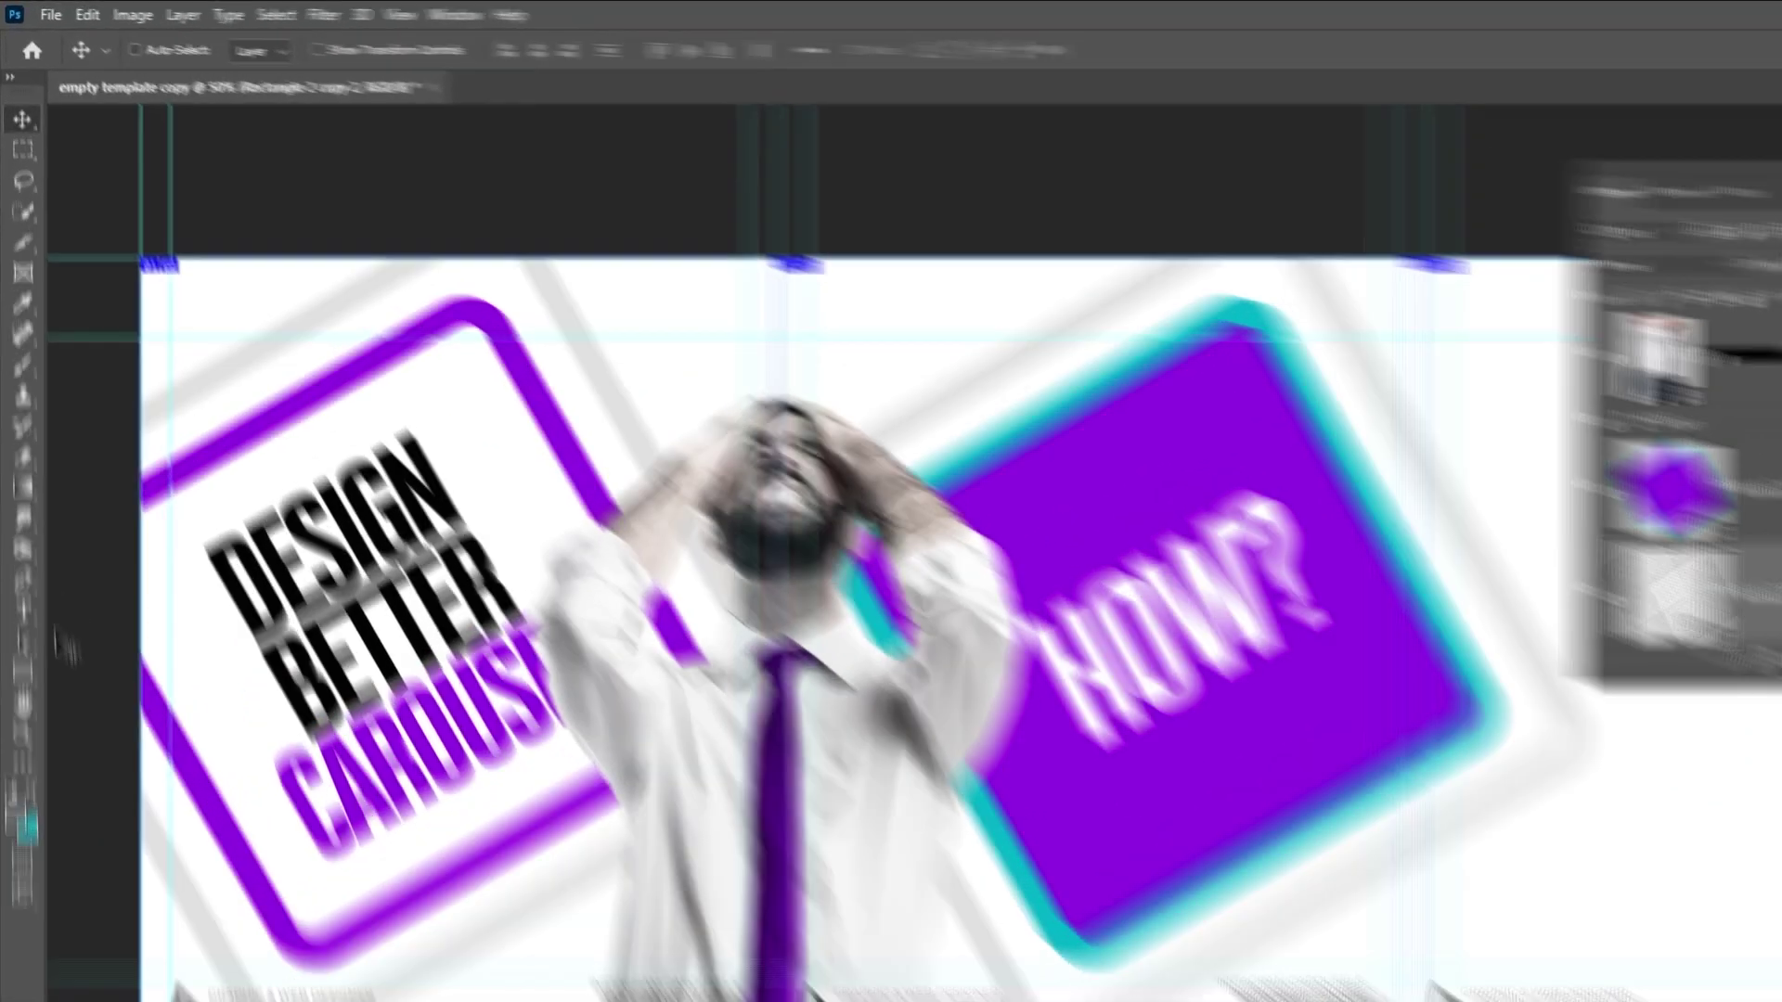
left_click(19, 504)
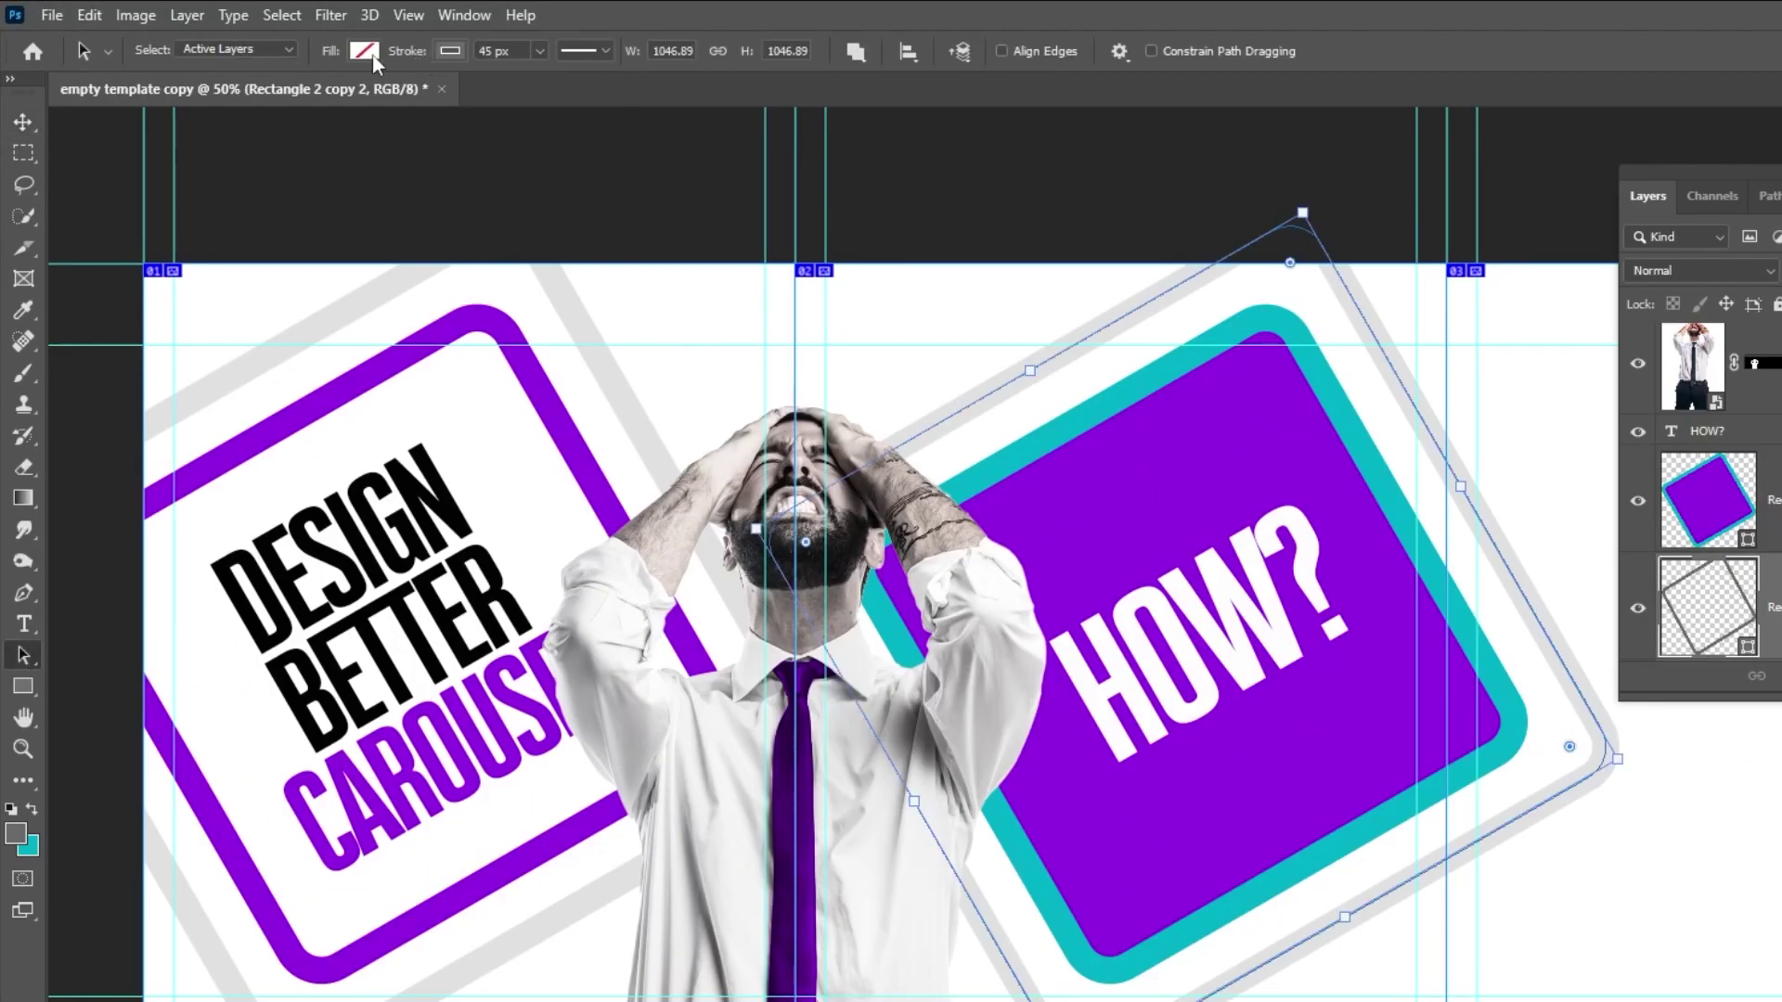
left_click(450, 52)
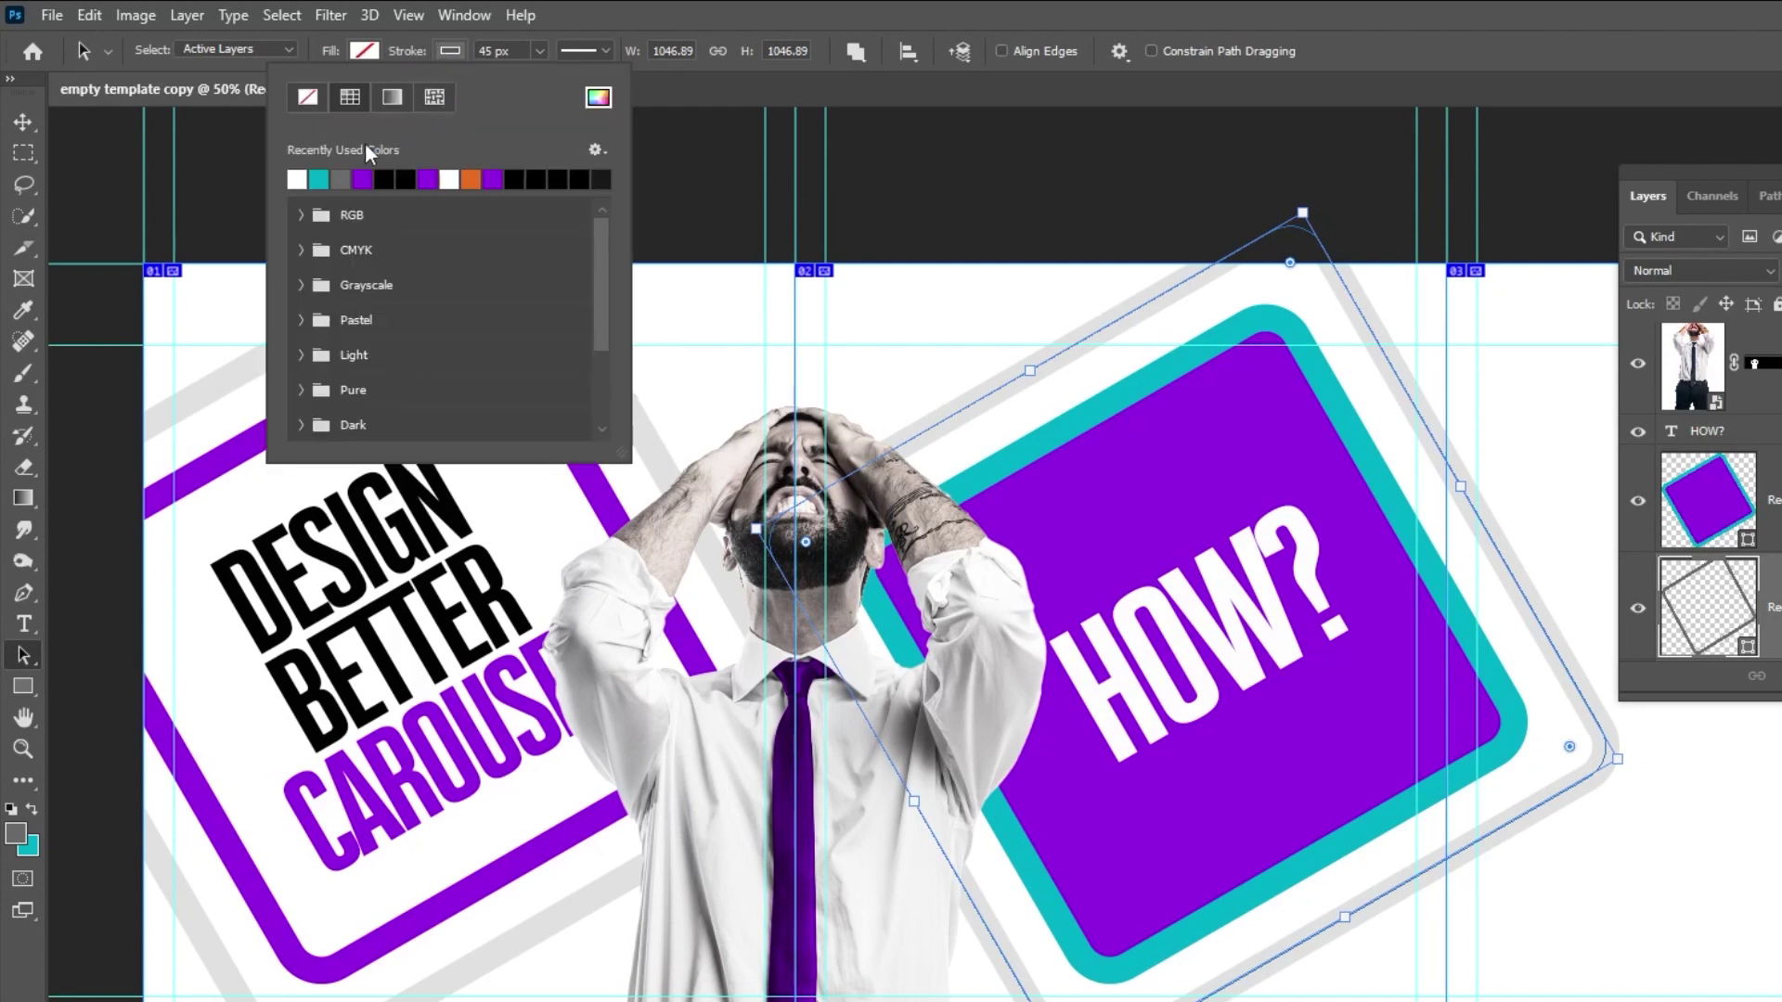
left_click(319, 179)
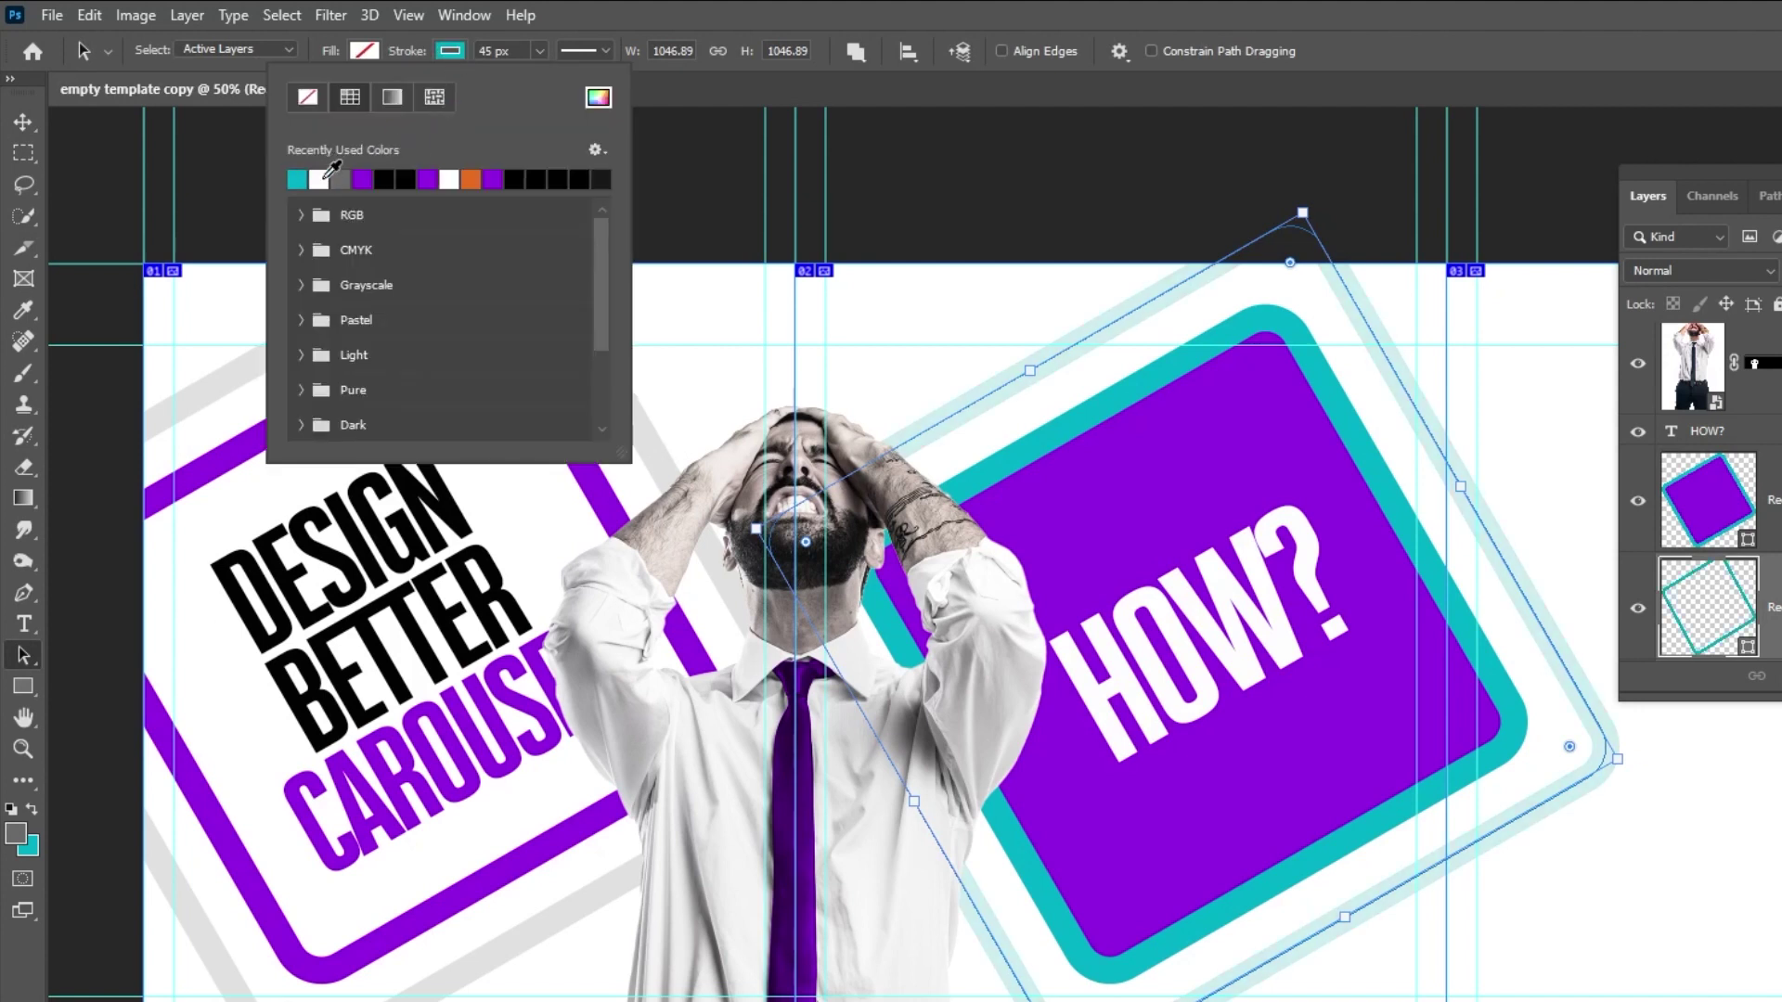
left_click(462, 52)
key("ctrl+z")
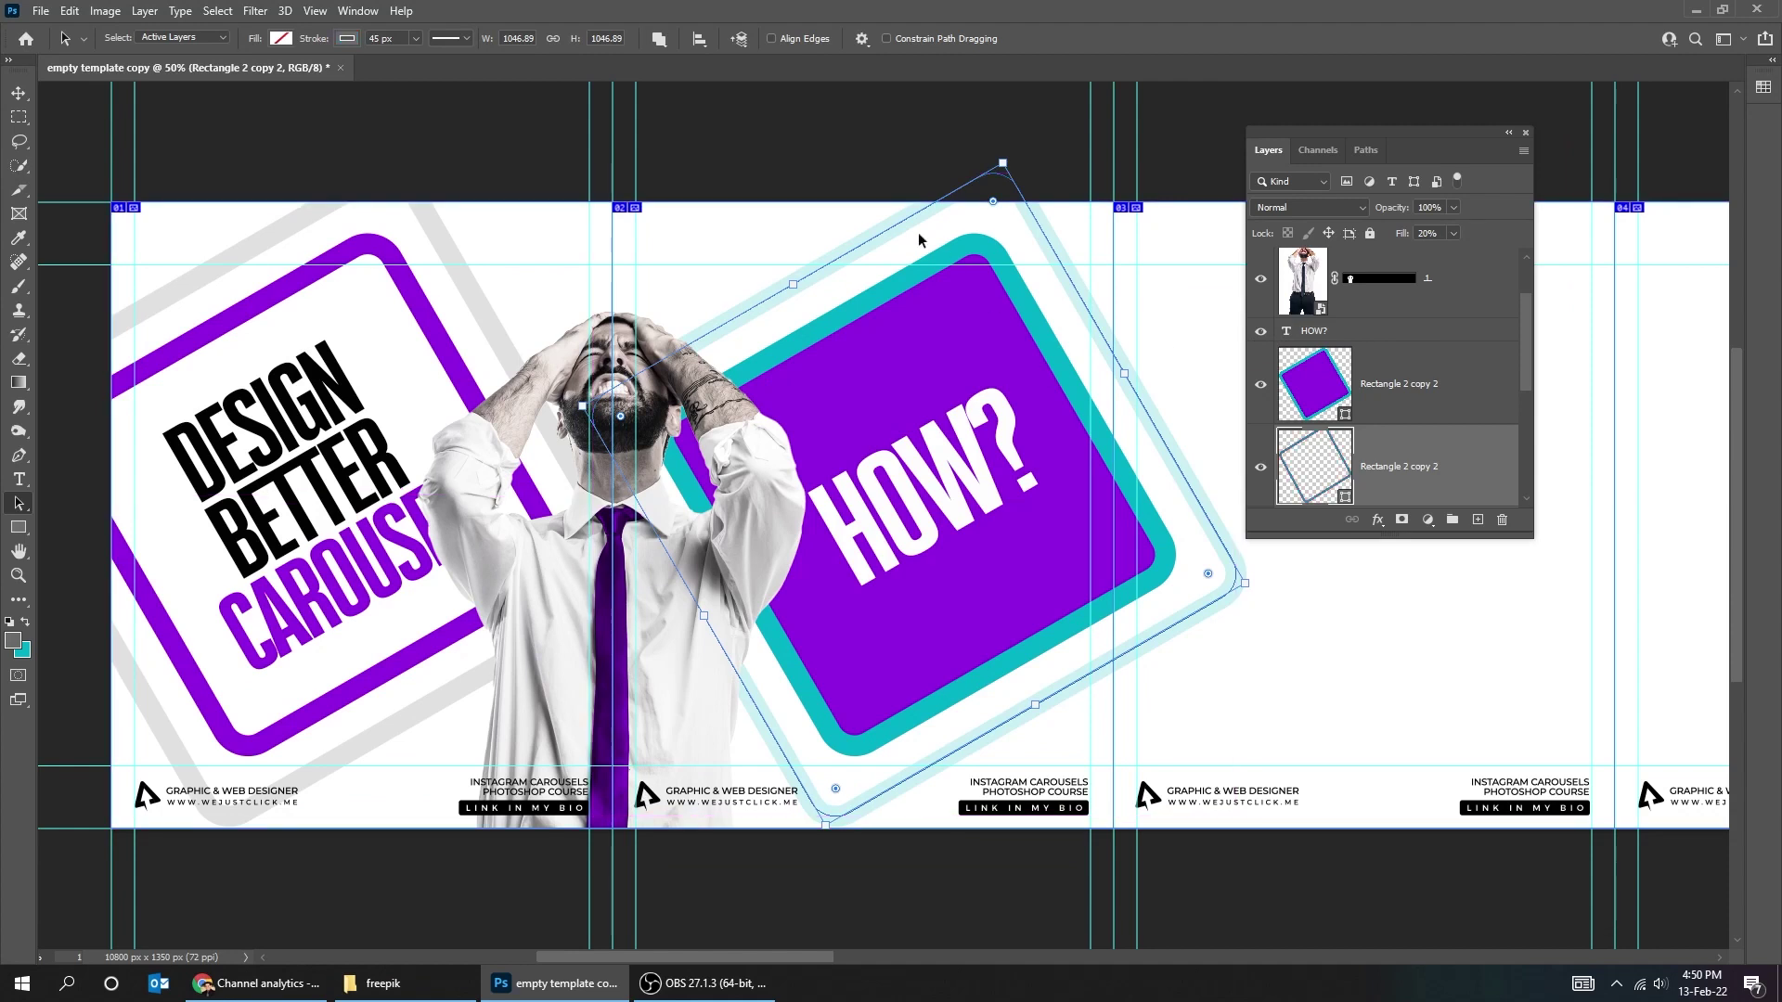
Change the second slide's inner frame stroke to the light grey sampled from the outer frame.
left_click(1399, 374)
left_click(347, 38)
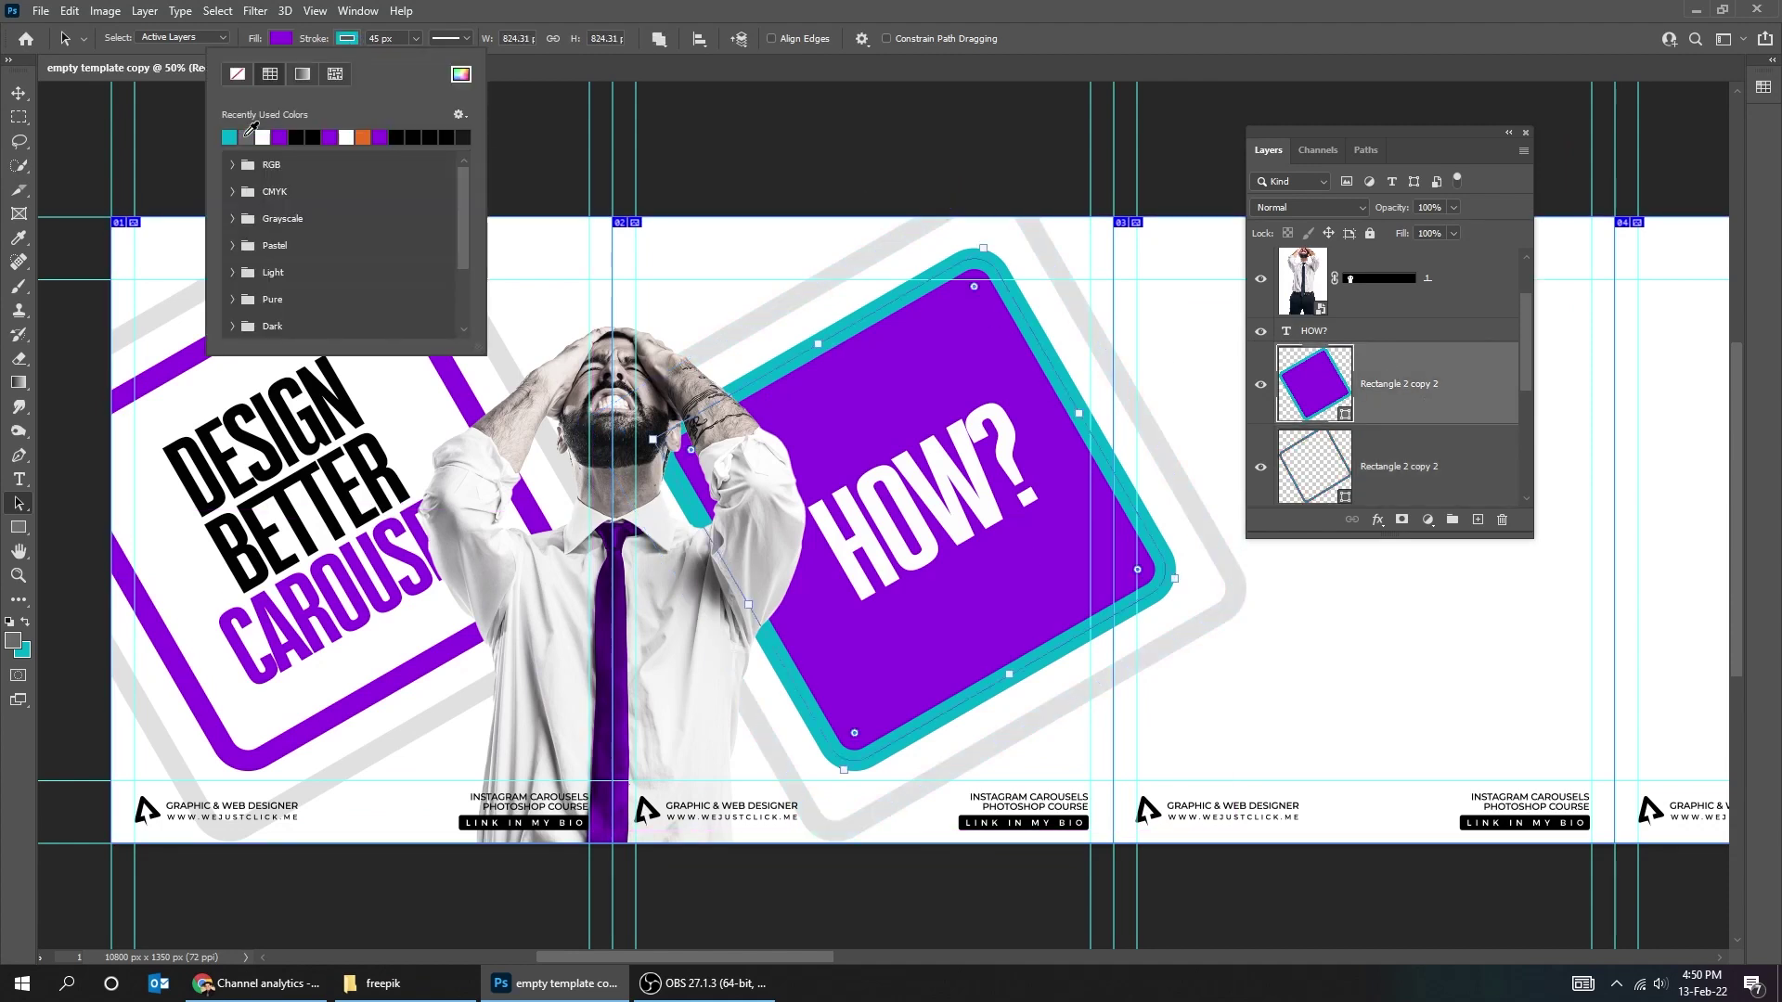
left_click(230, 137)
left_click(264, 136)
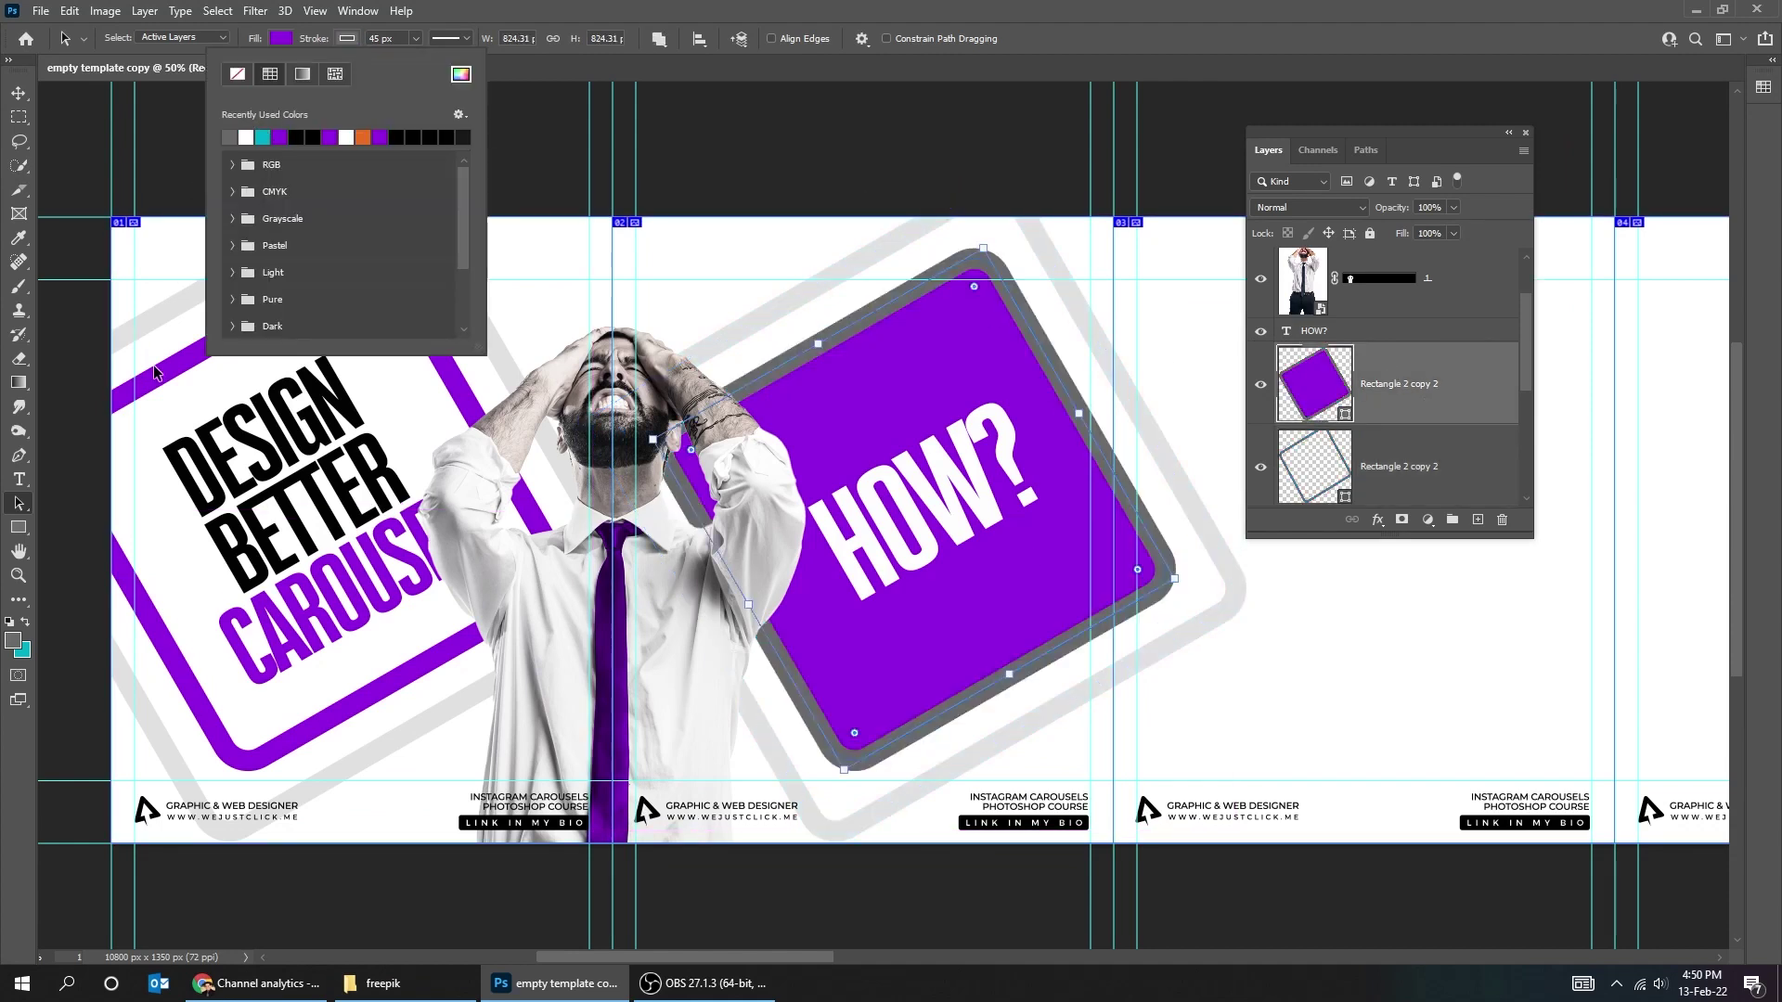
left_click(461, 74)
left_click(691, 326)
left_click(687, 469)
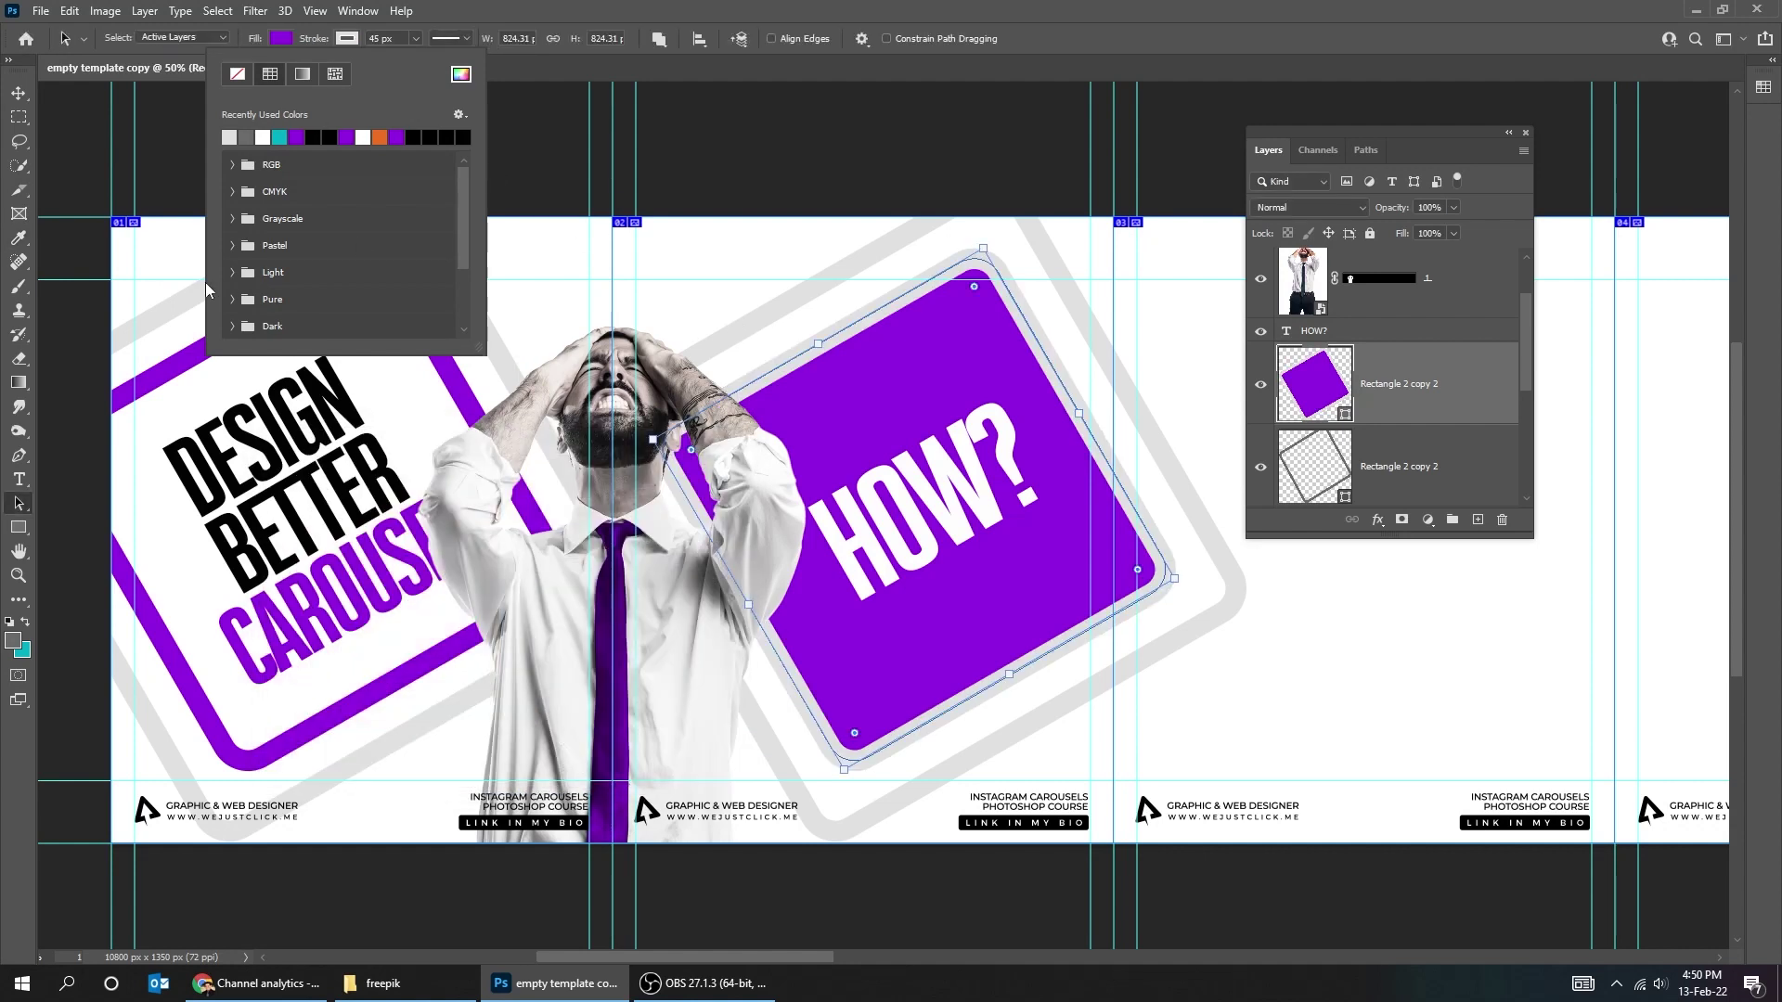
key("v")
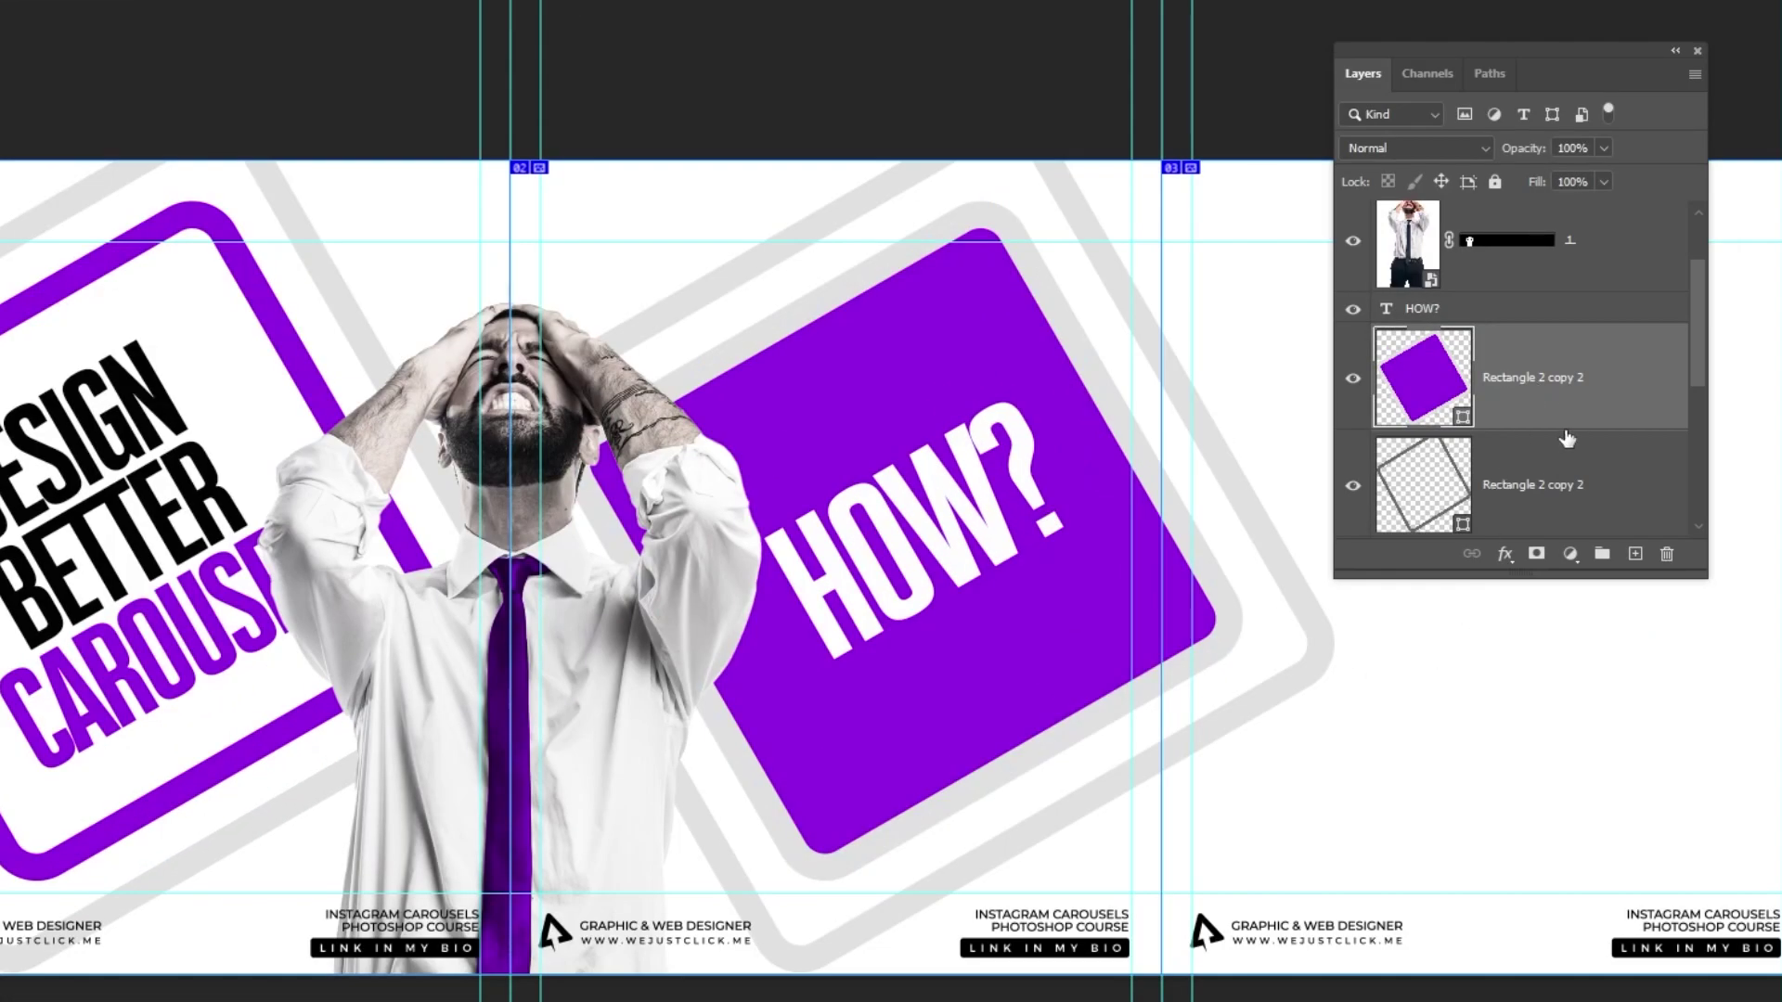
Add a black Multiply Inner Shadow to the second slide's purple frame: opacity 40%, angle 90°, distance 77 px, size 70 px.
left_click(1504, 553)
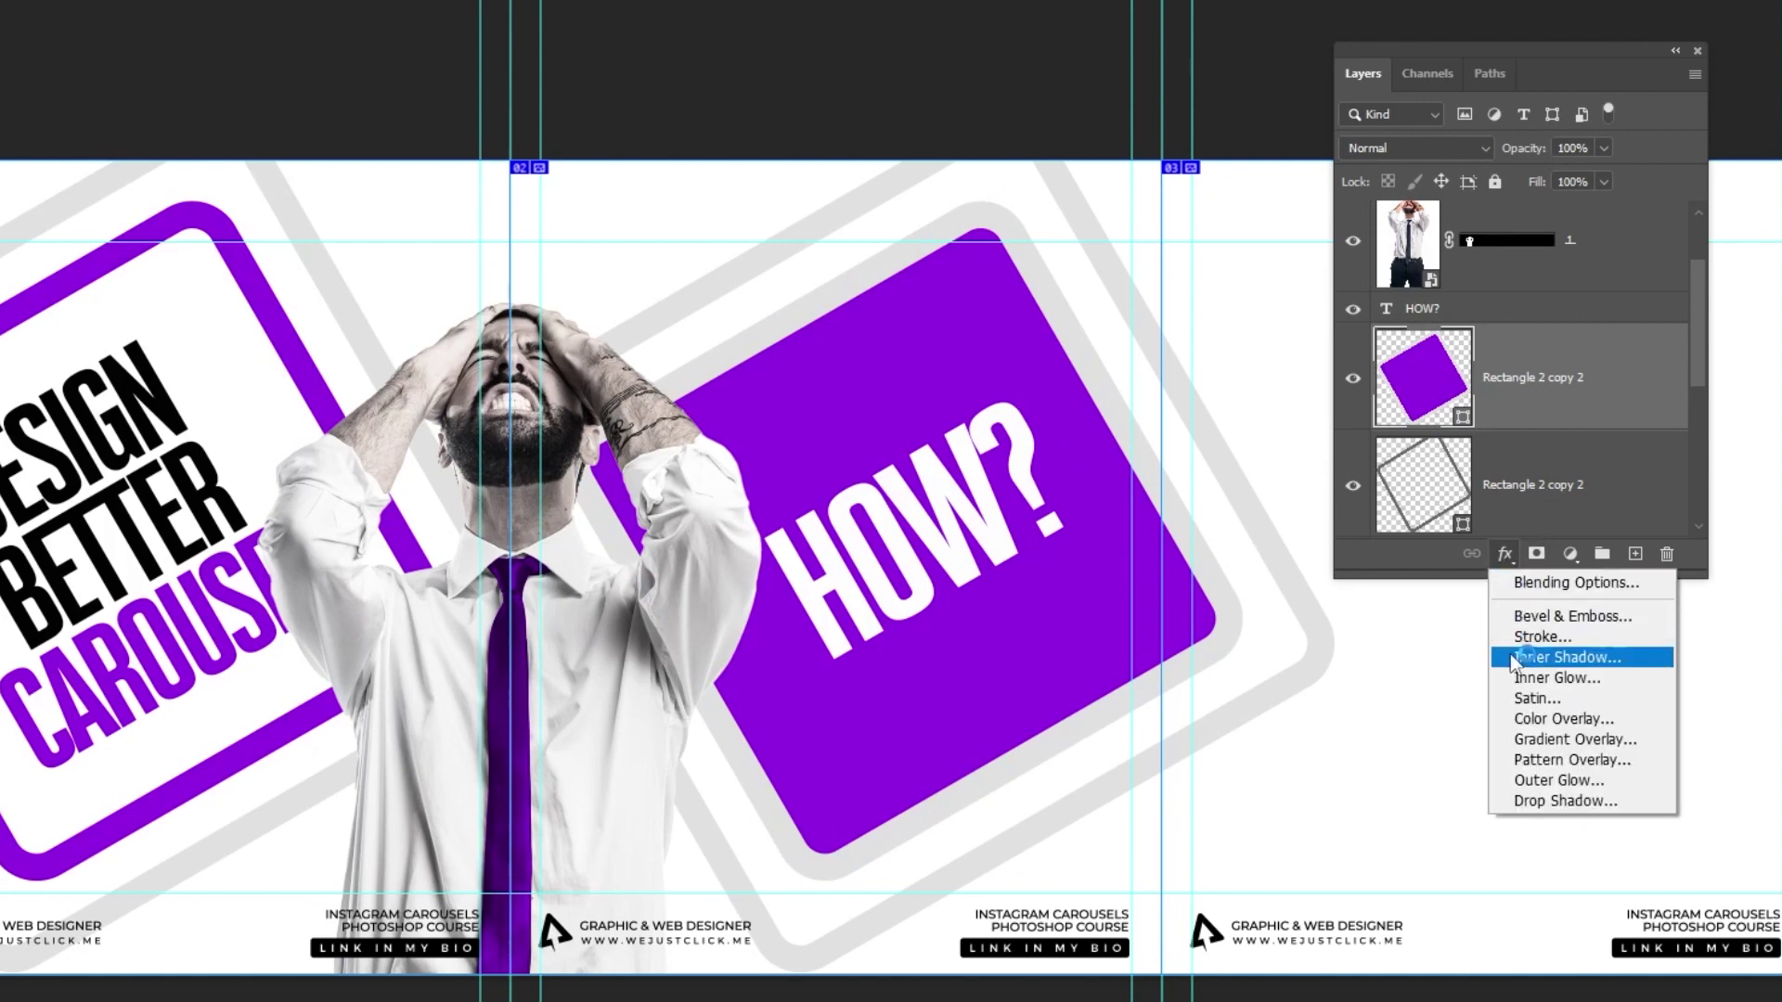
left_click(1612, 663)
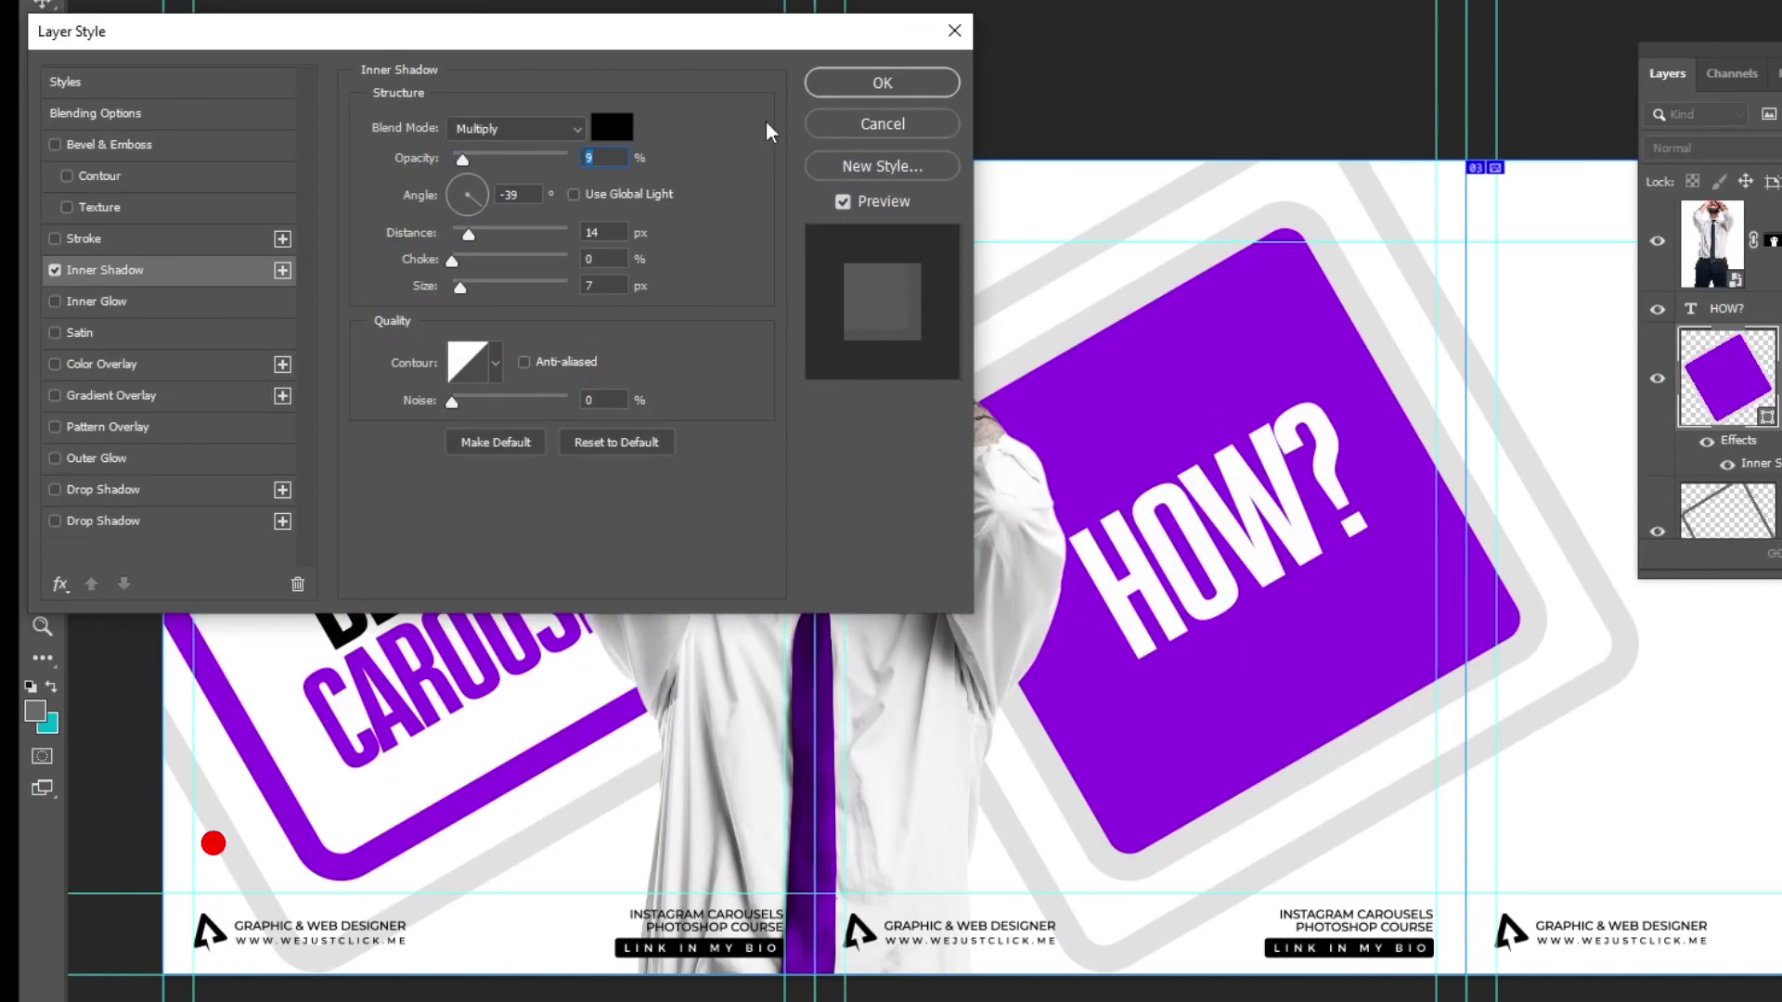
left_click_drag(538, 332, 520, 334)
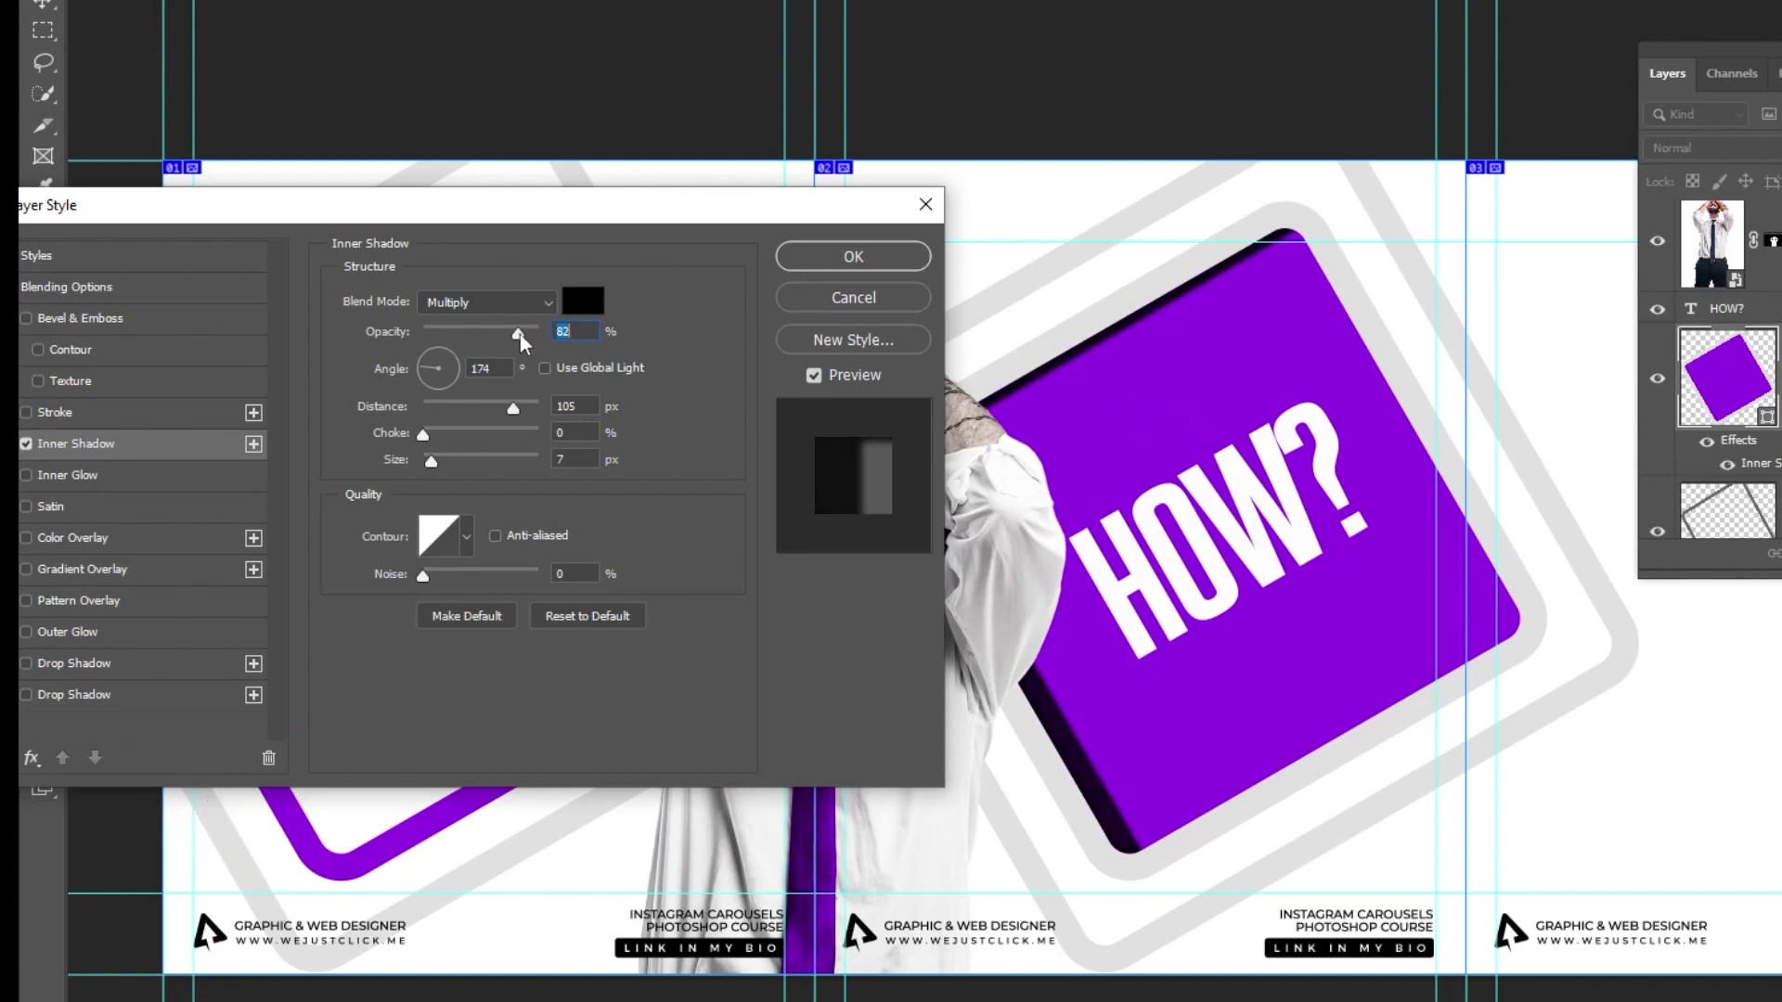
left_click_drag(438, 461, 464, 464)
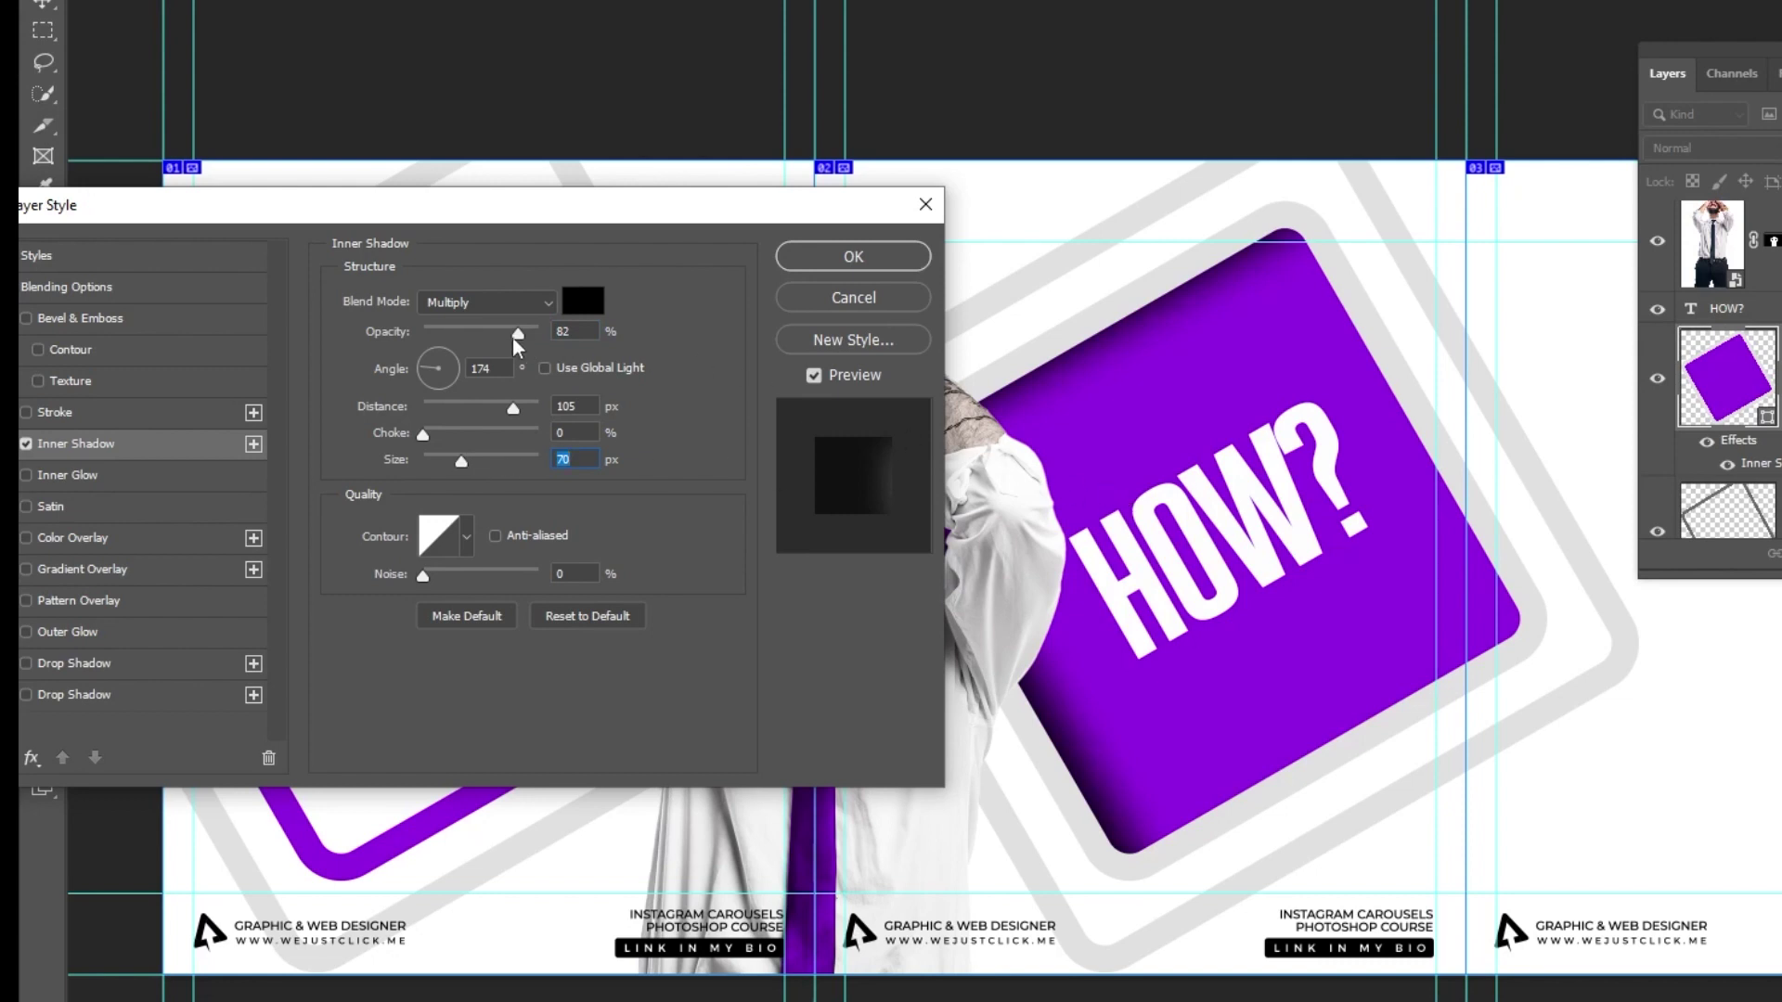
left_click_drag(516, 334, 485, 339)
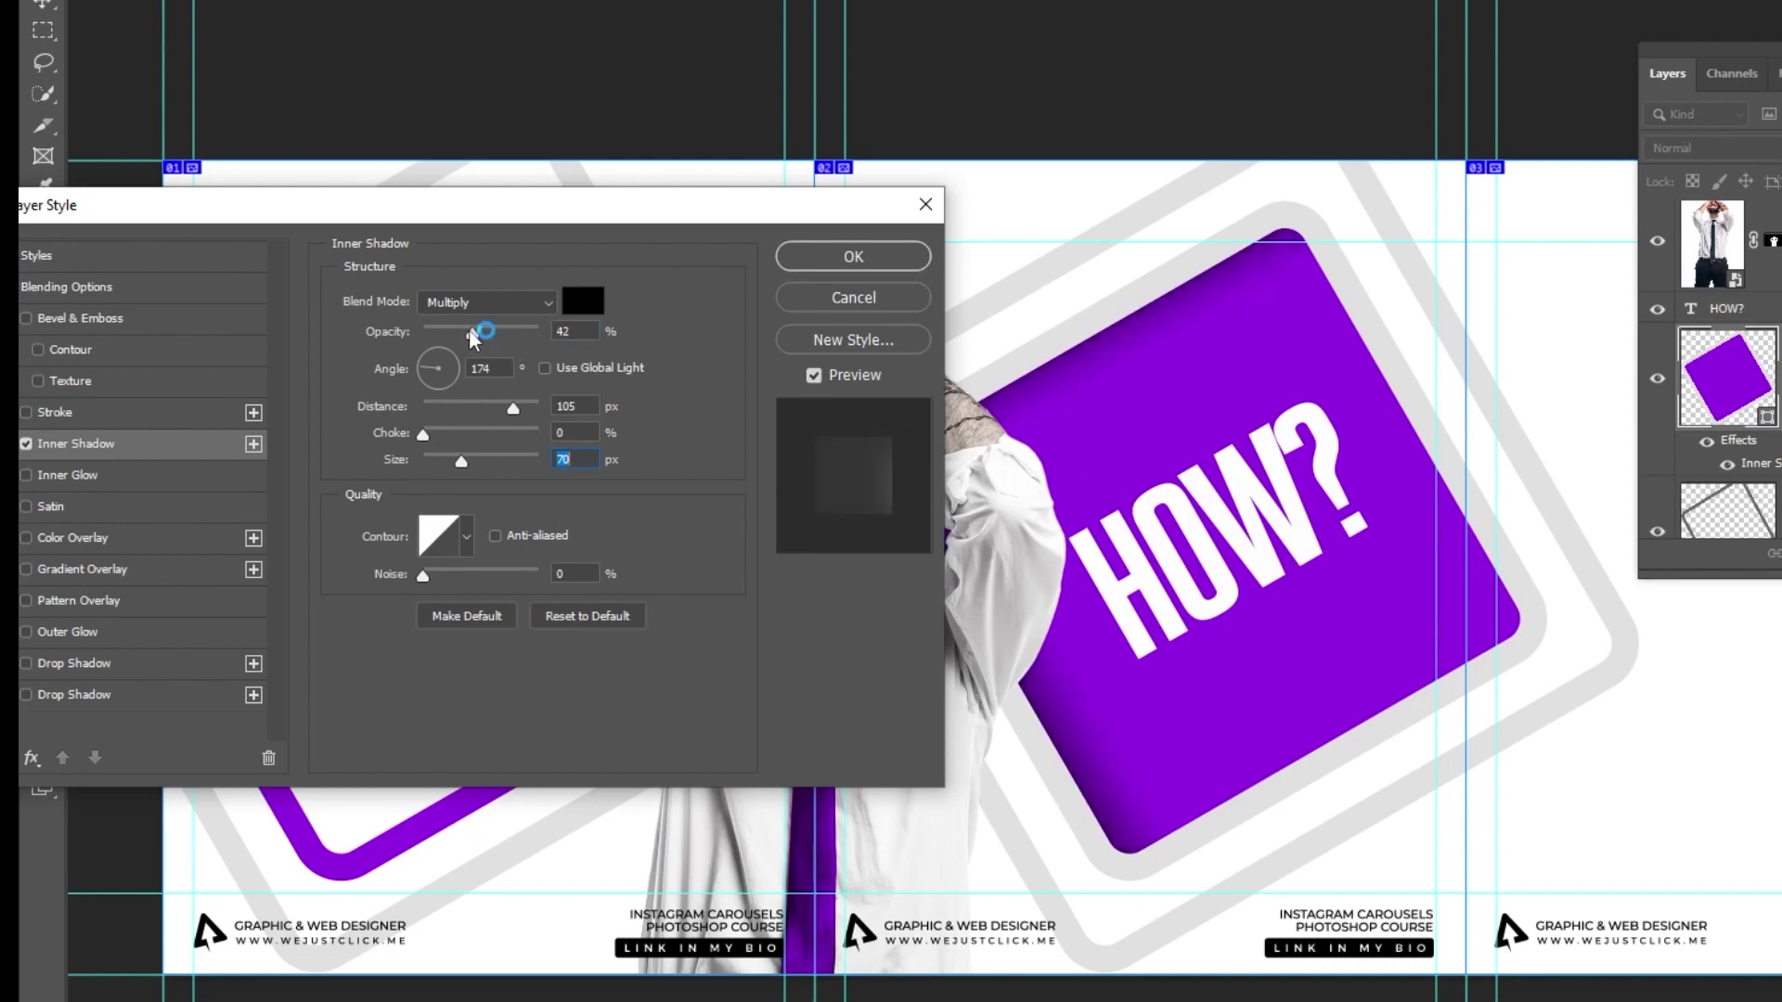
left_click_drag(1246, 635, 1324, 696)
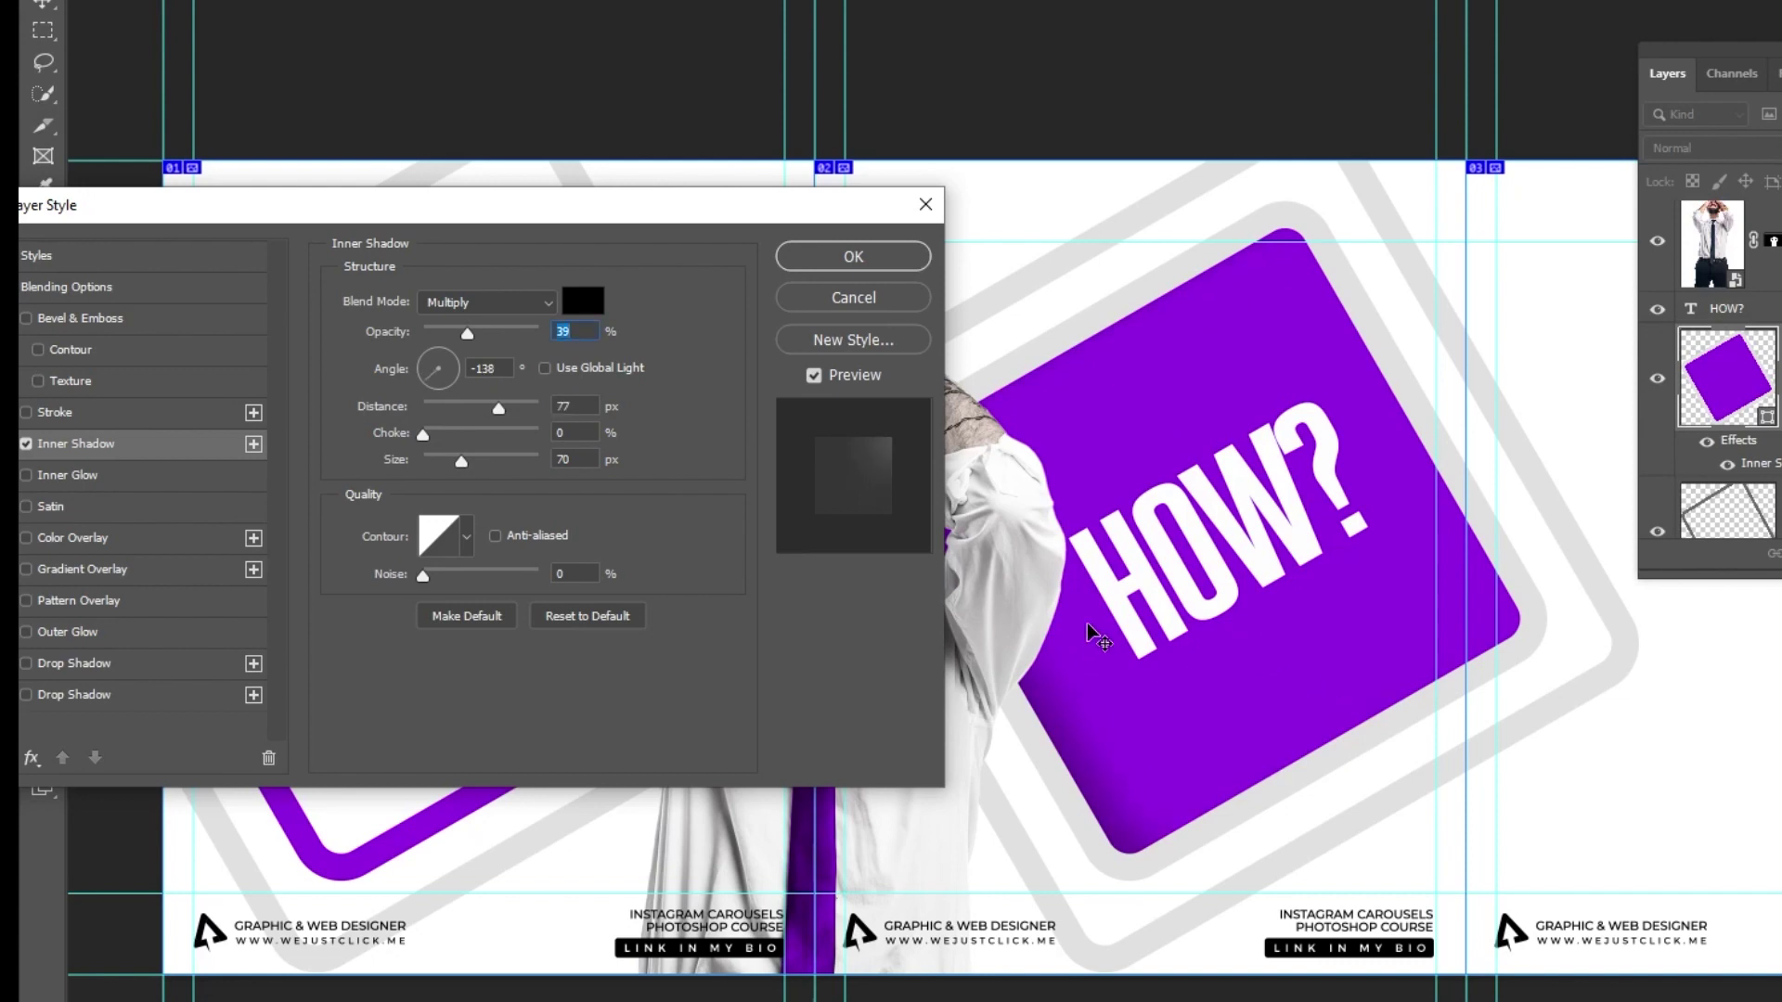
type("90")
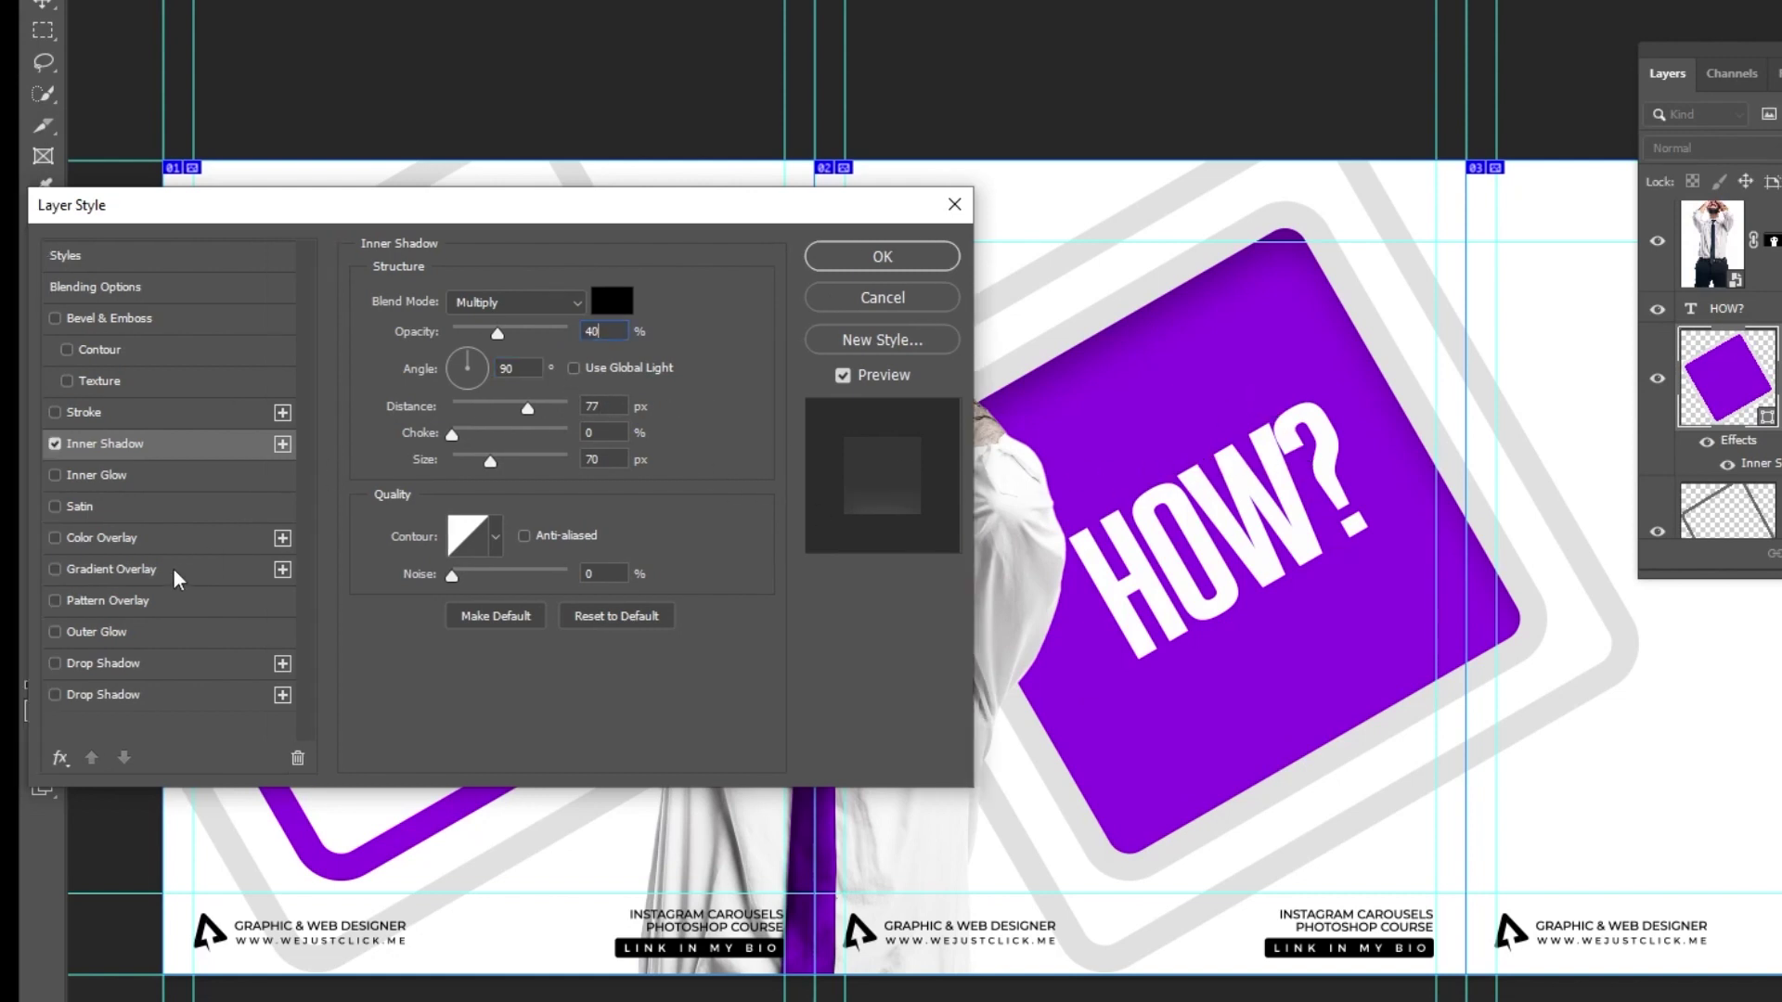
Add a black-to-white linear Gradient Overlay to the purple frame in Soft Light mode at 38% opacity and apply the layer styles.
left_click(175, 570)
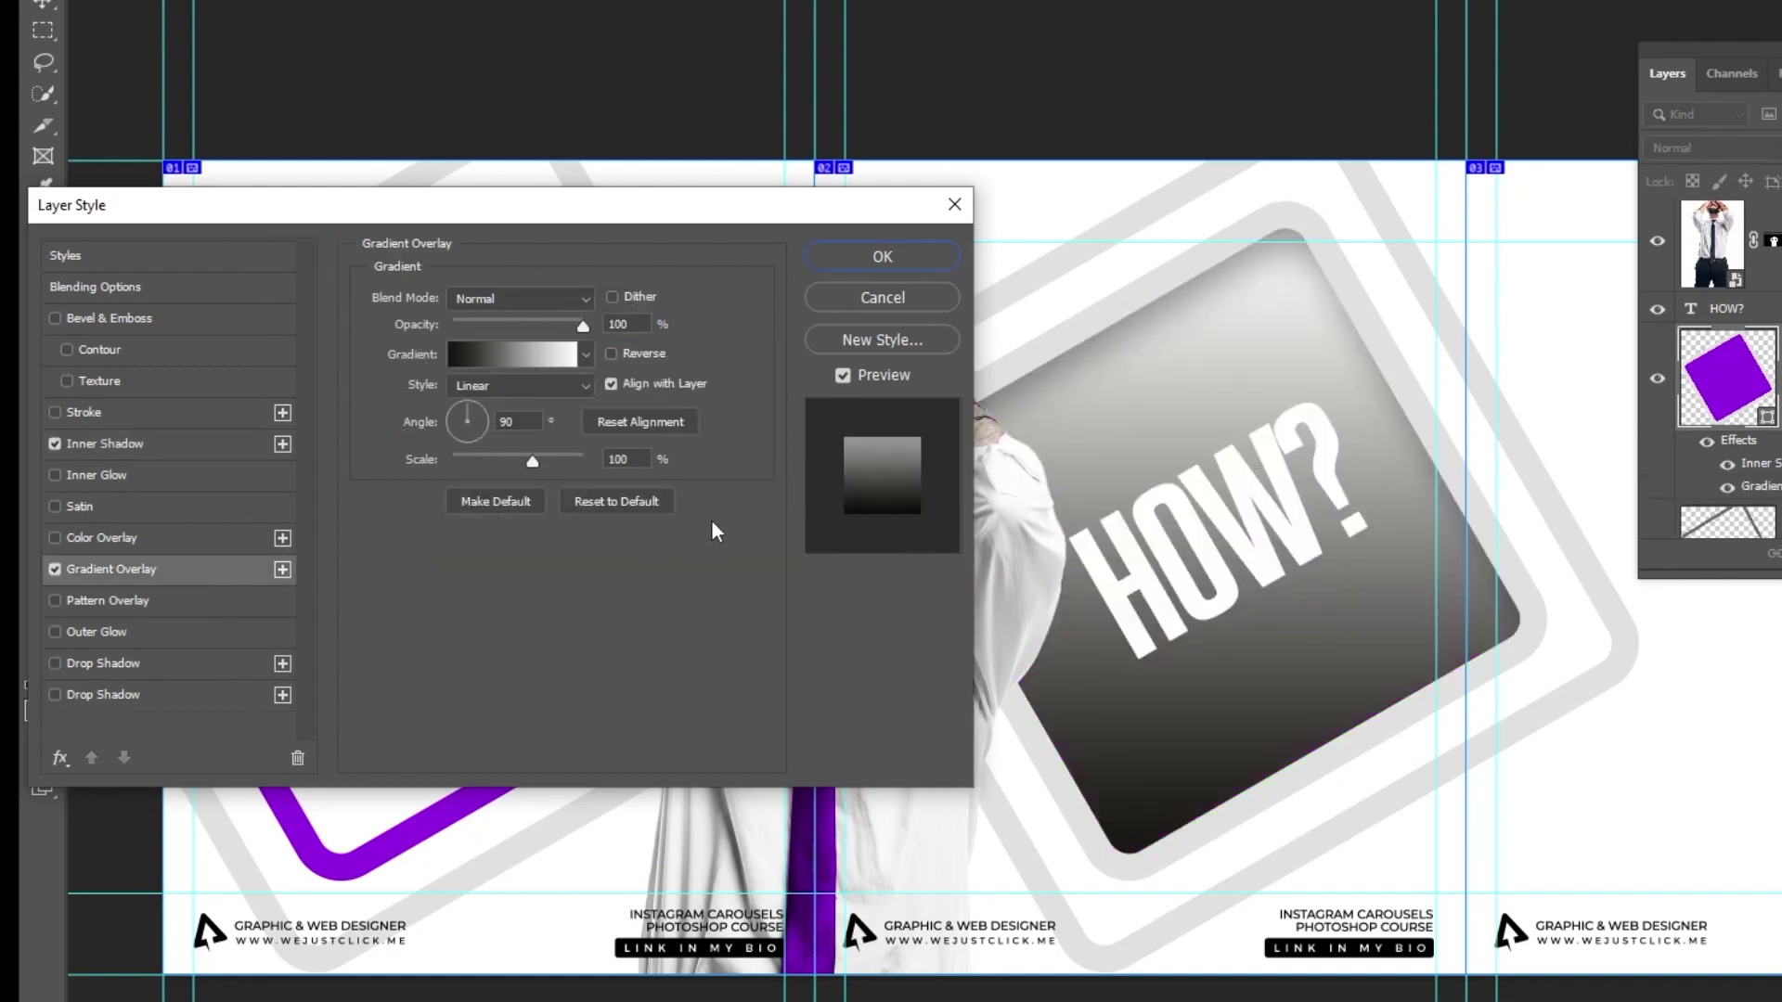
left_click(520, 298)
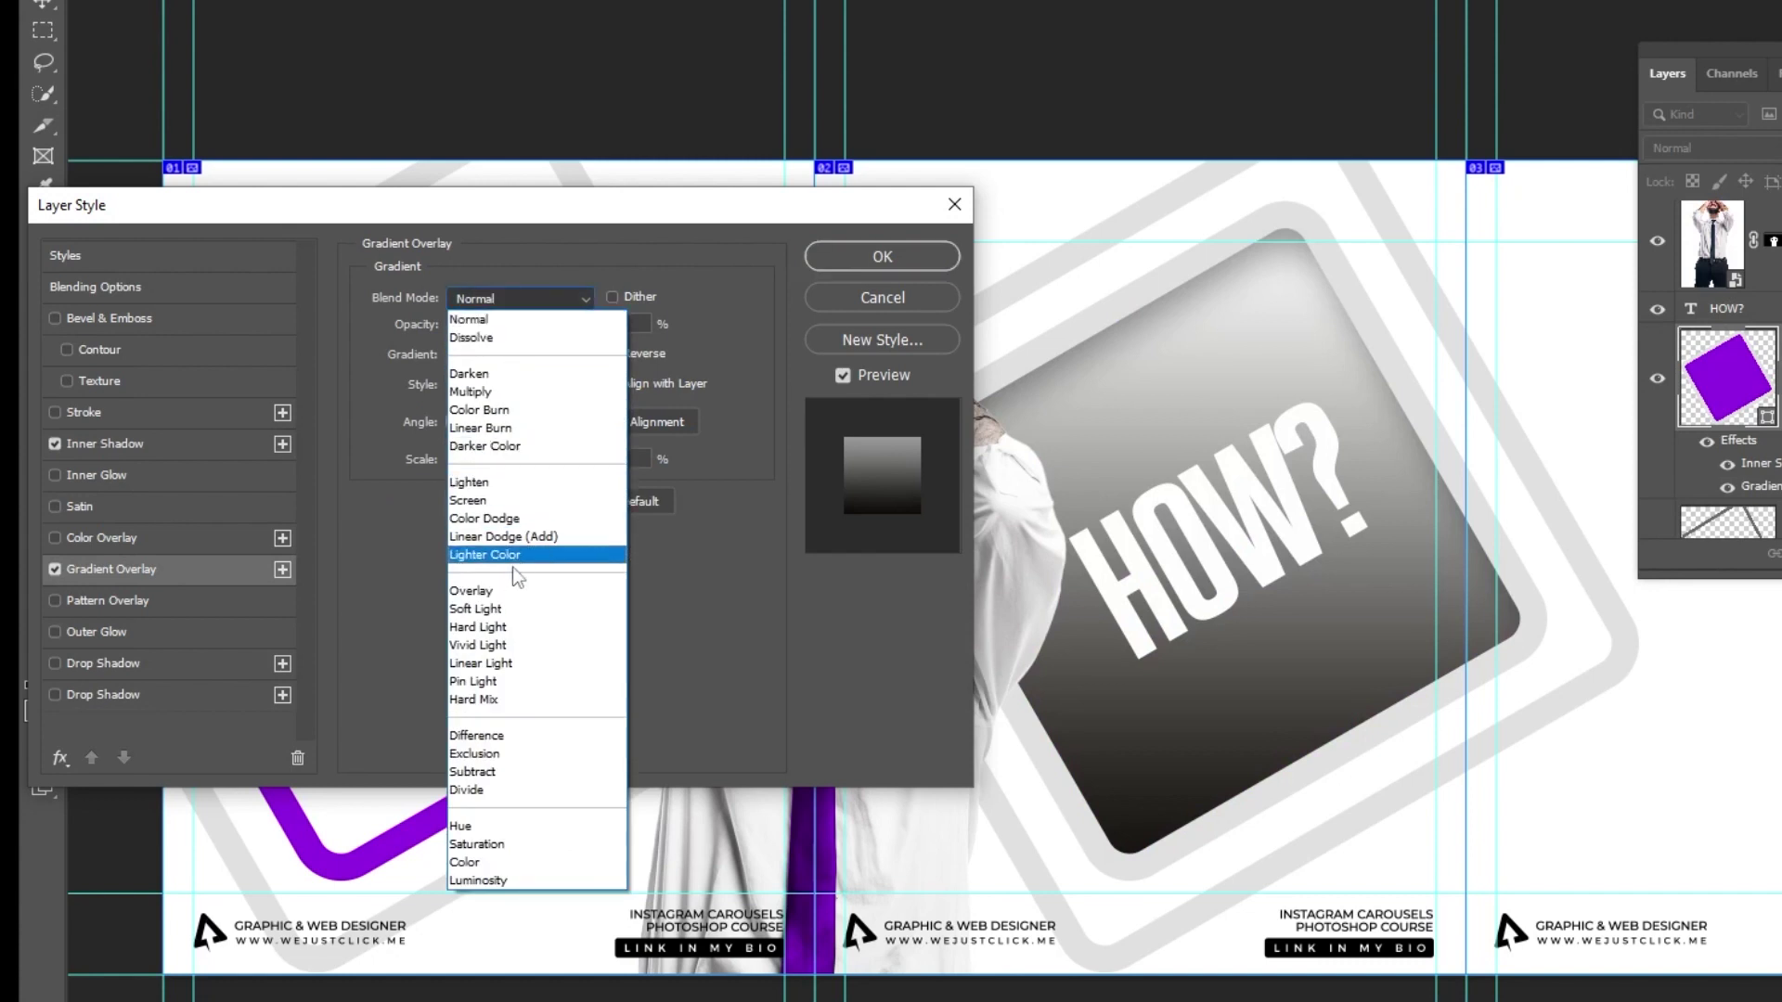
left_click(482, 609)
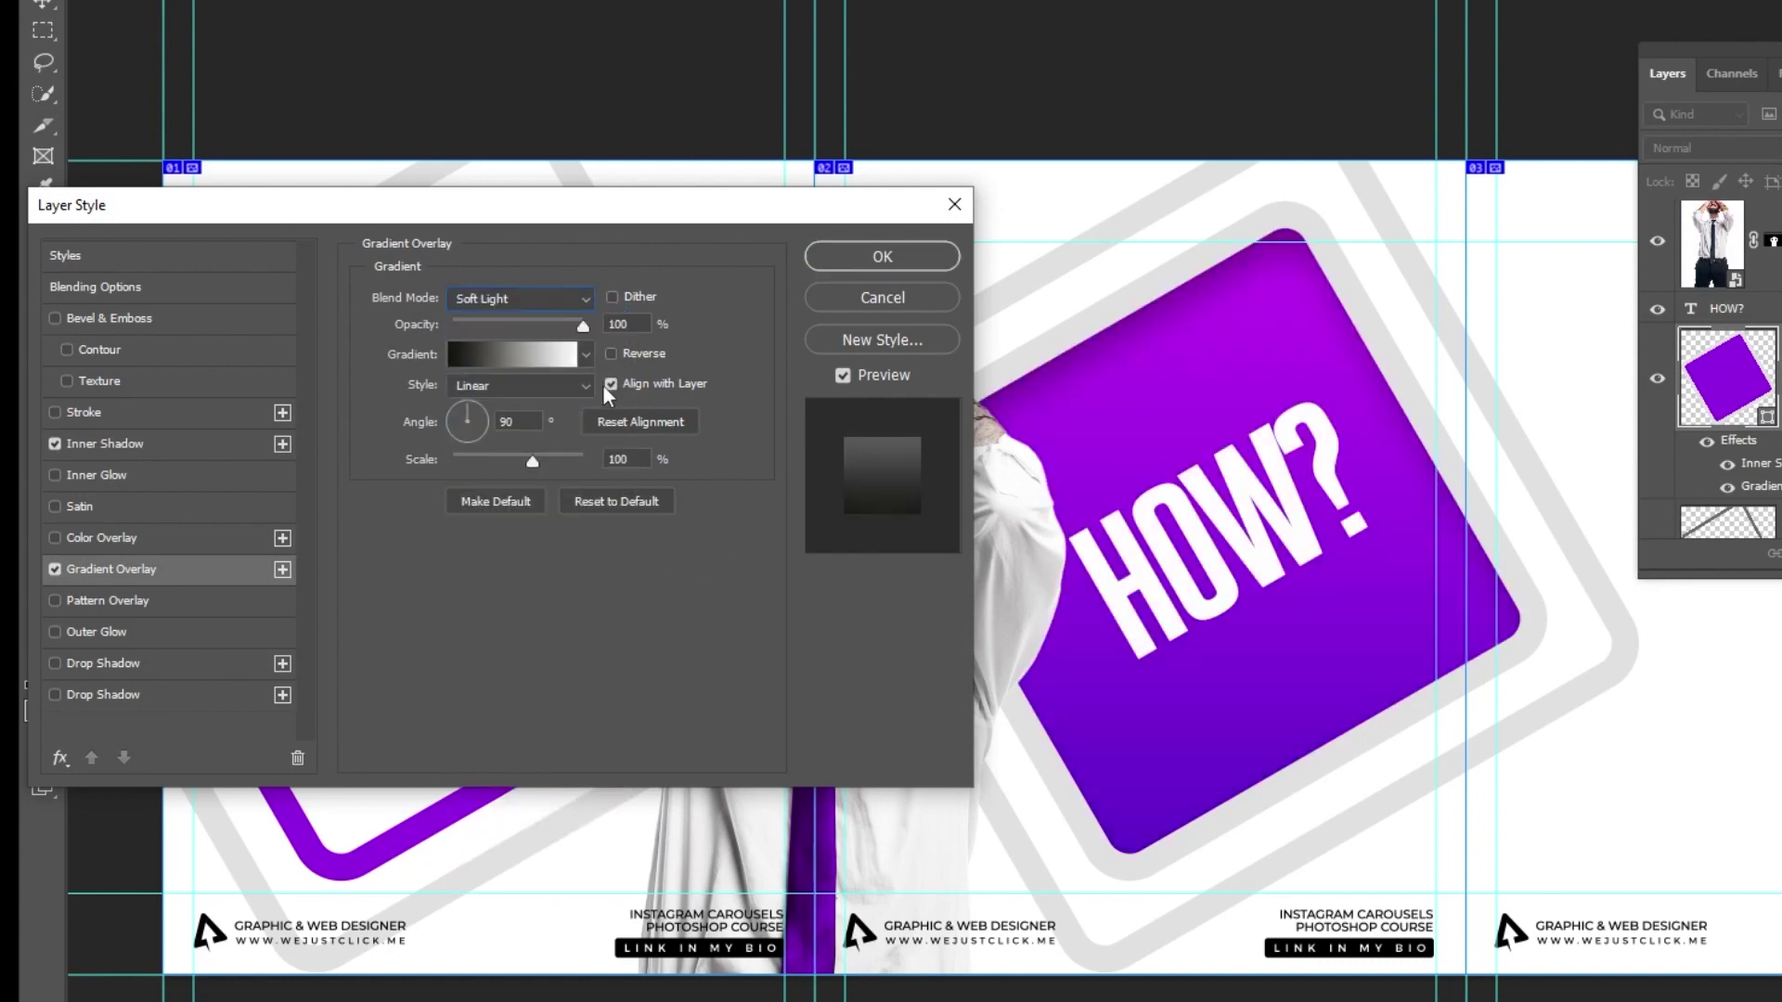
left_click(503, 321)
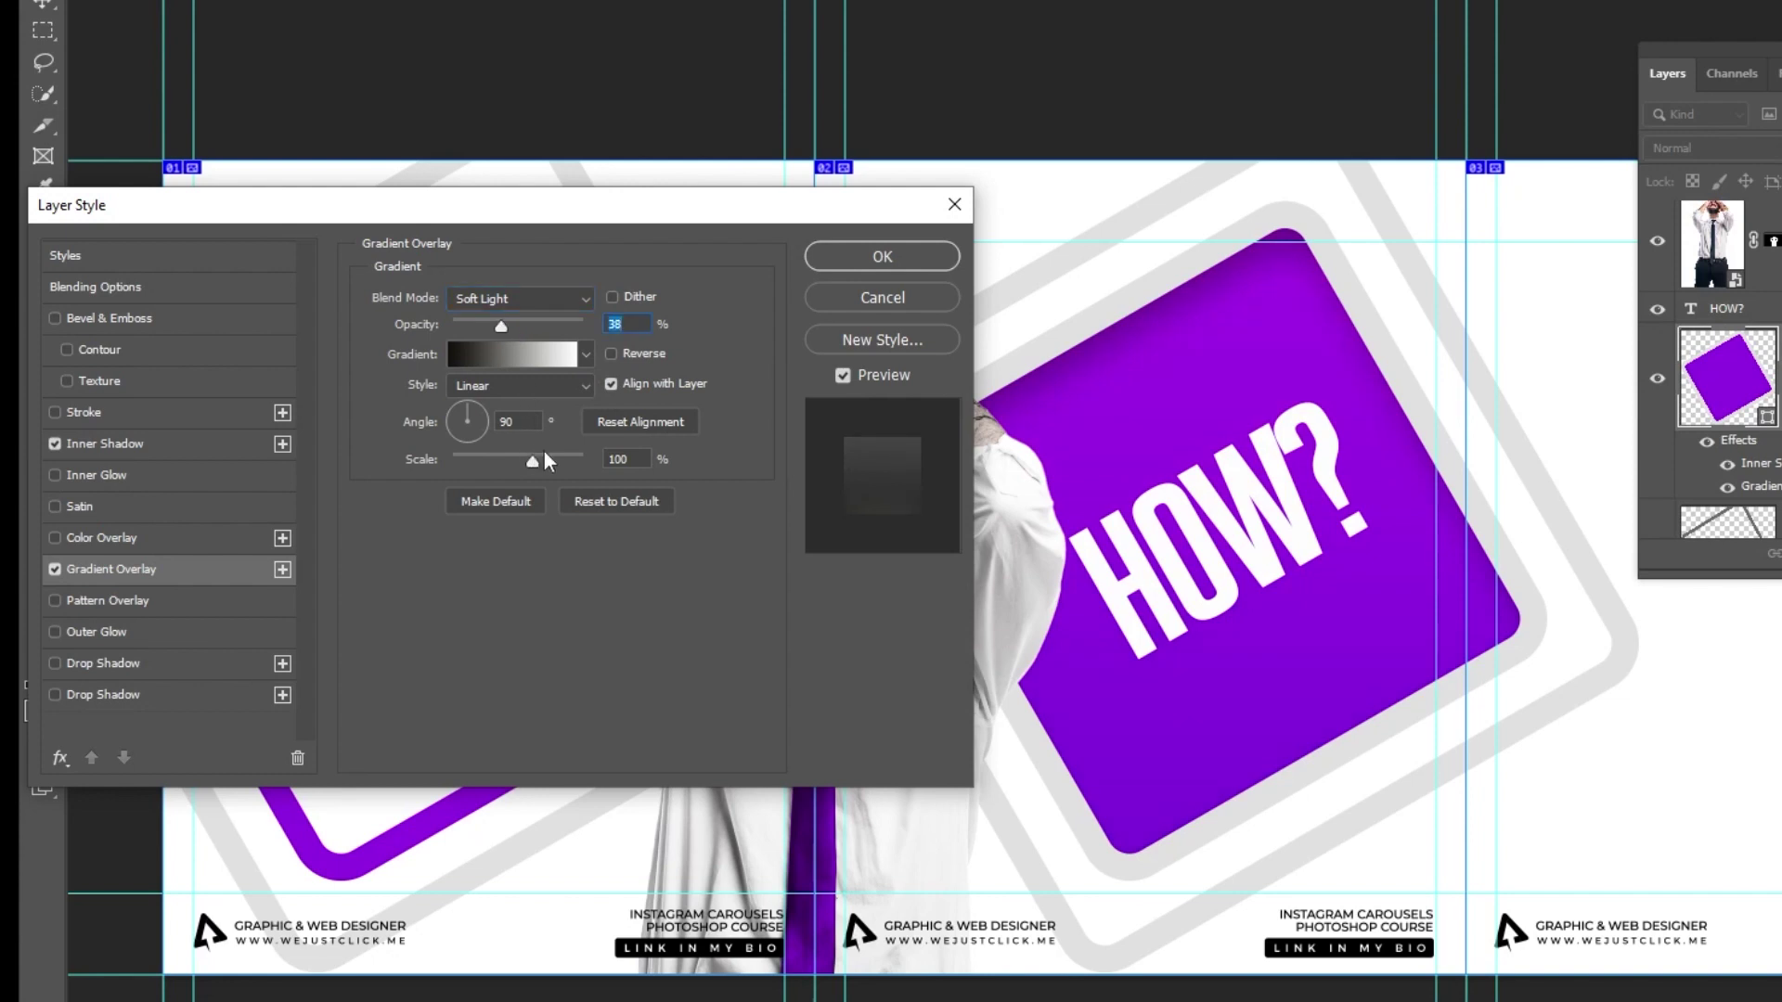
left_click(879, 262)
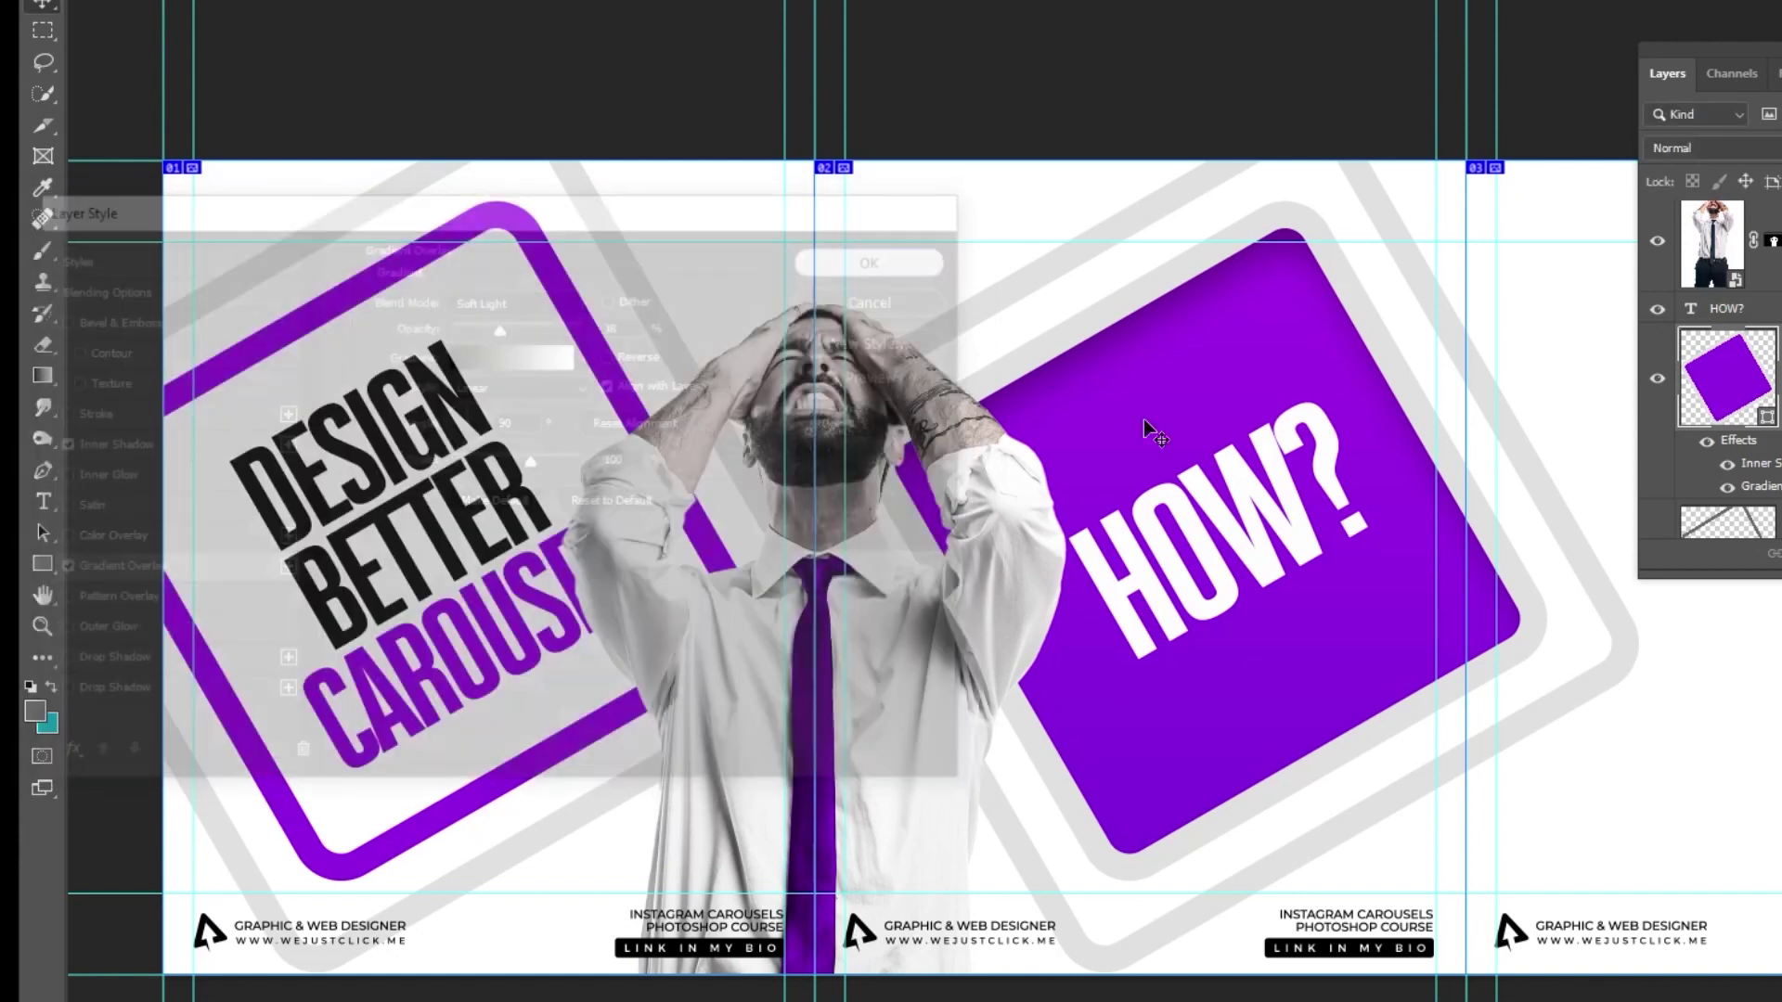
Hide the guides and briefly preview the slides without the surrounding panels.
key("ctrl+semicolon")
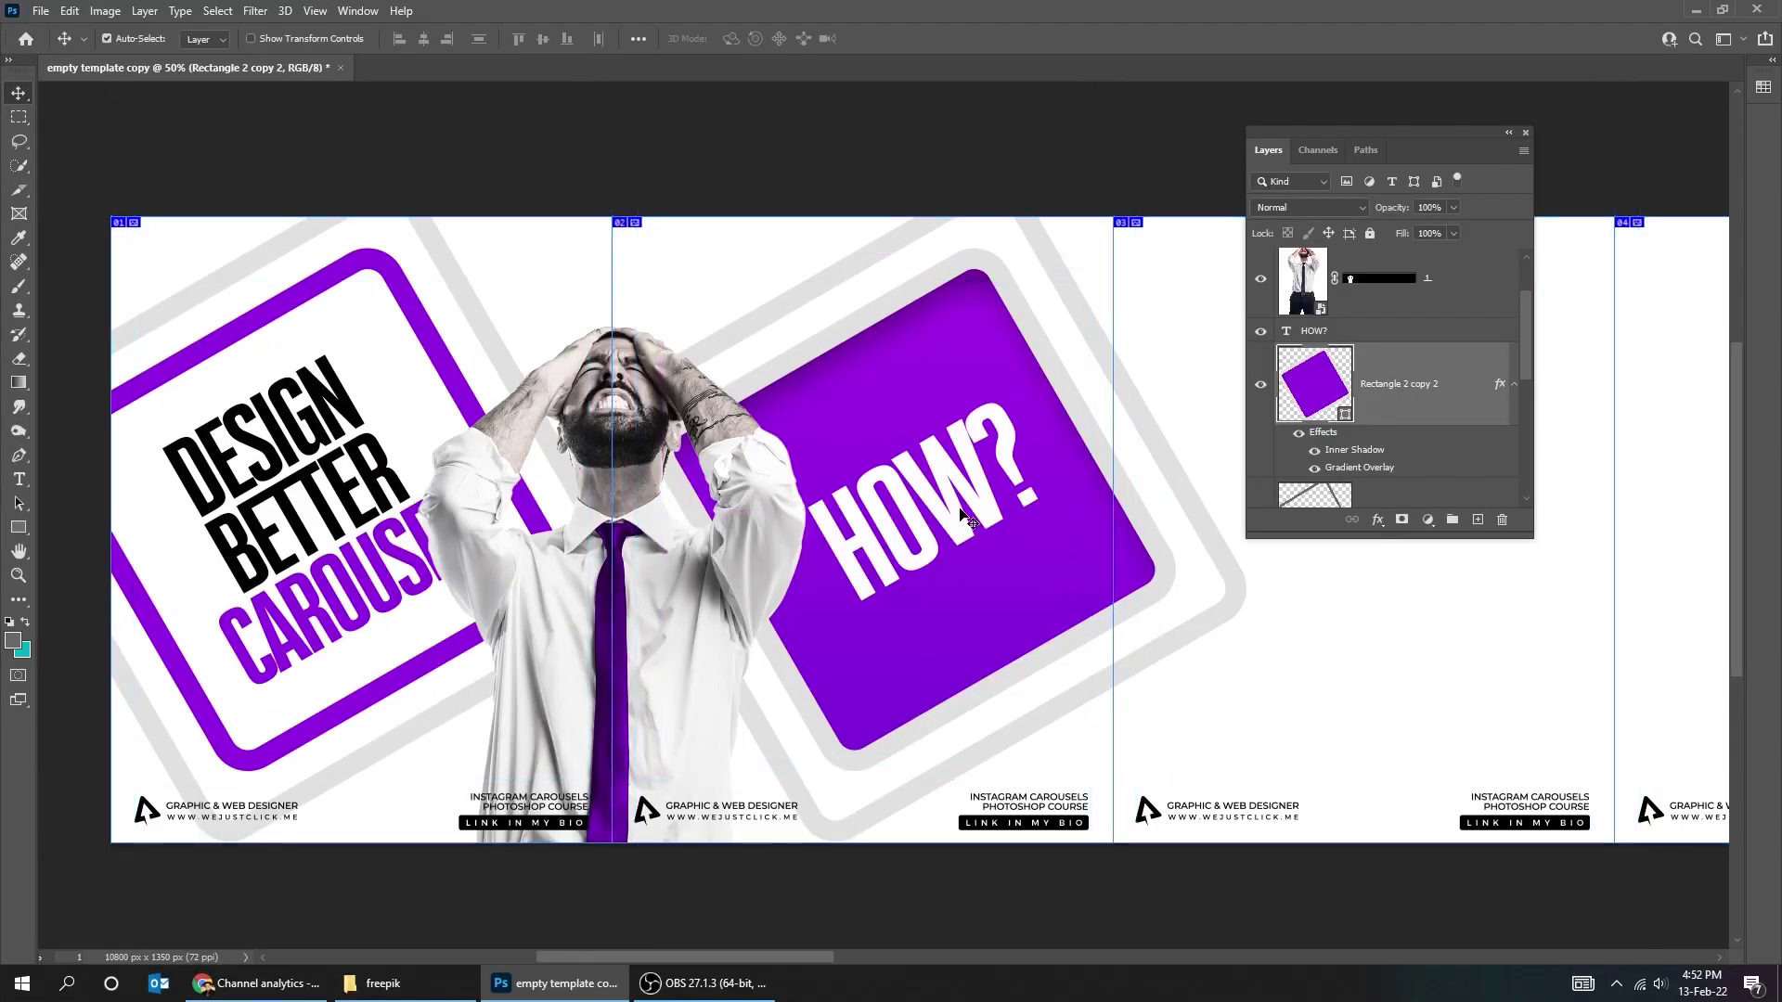
key("Tab")
key("Tab")
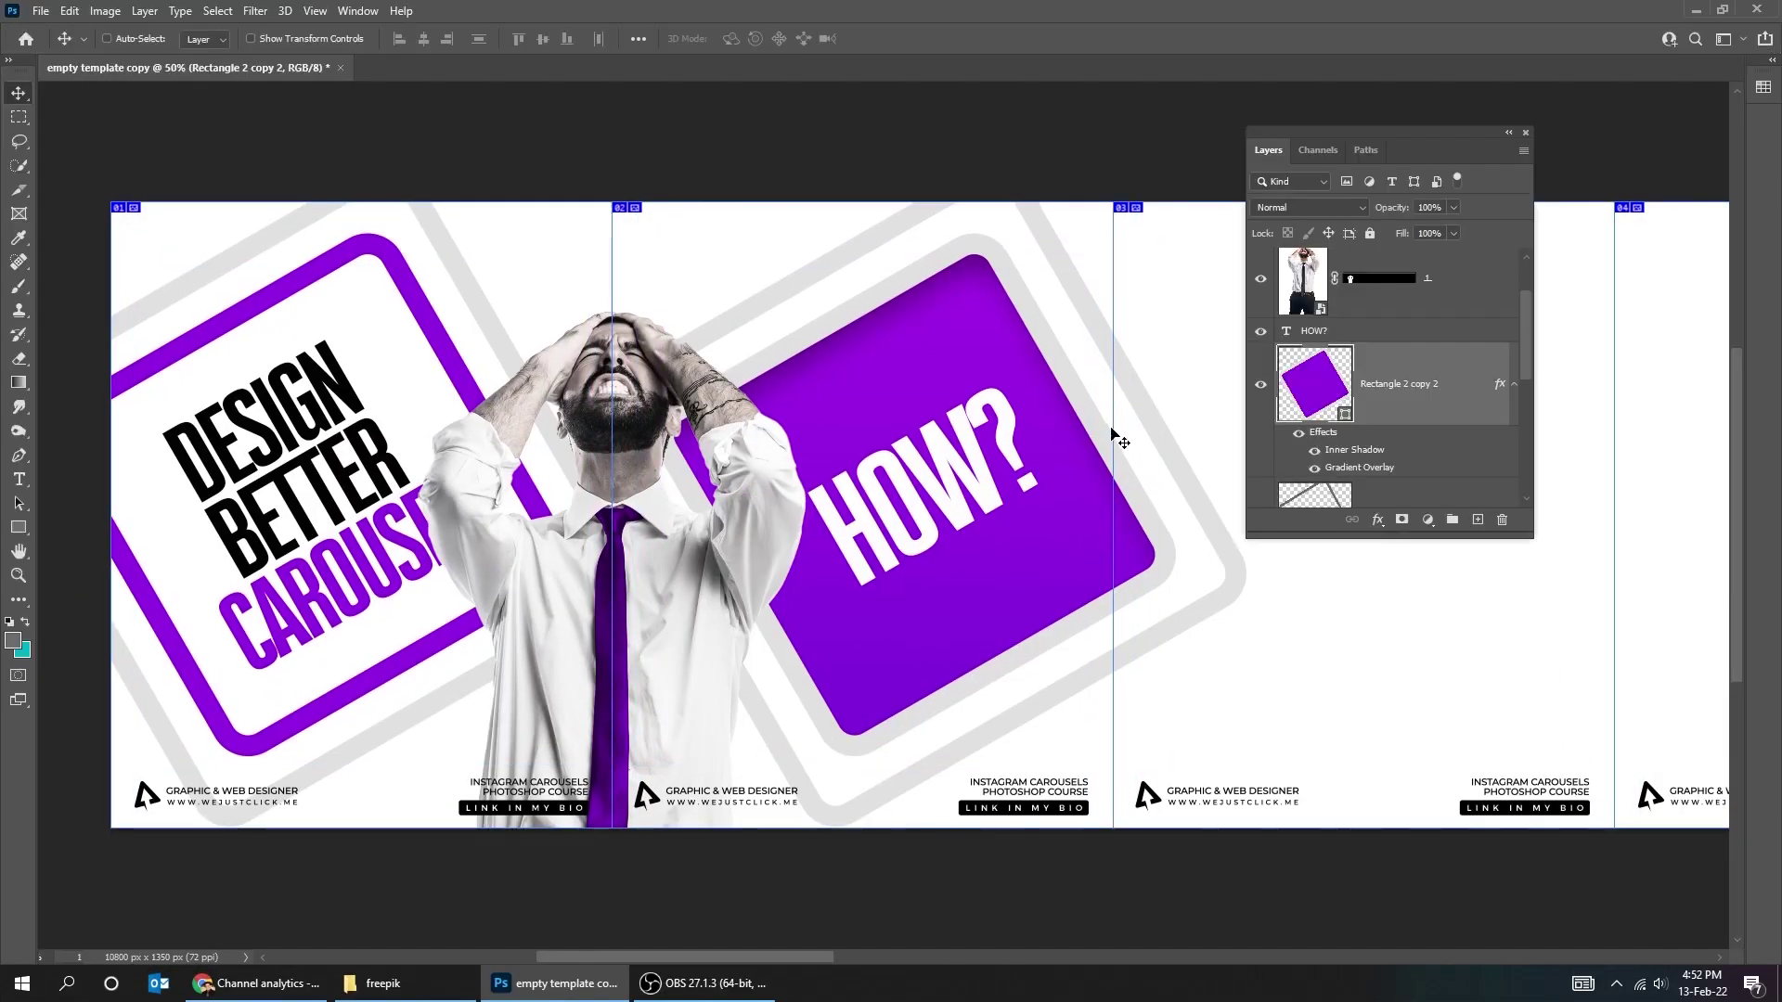
Add a black (000000) Solid Color fill layer directly above the Background layer.
right_click(715, 268)
left_click(763, 276)
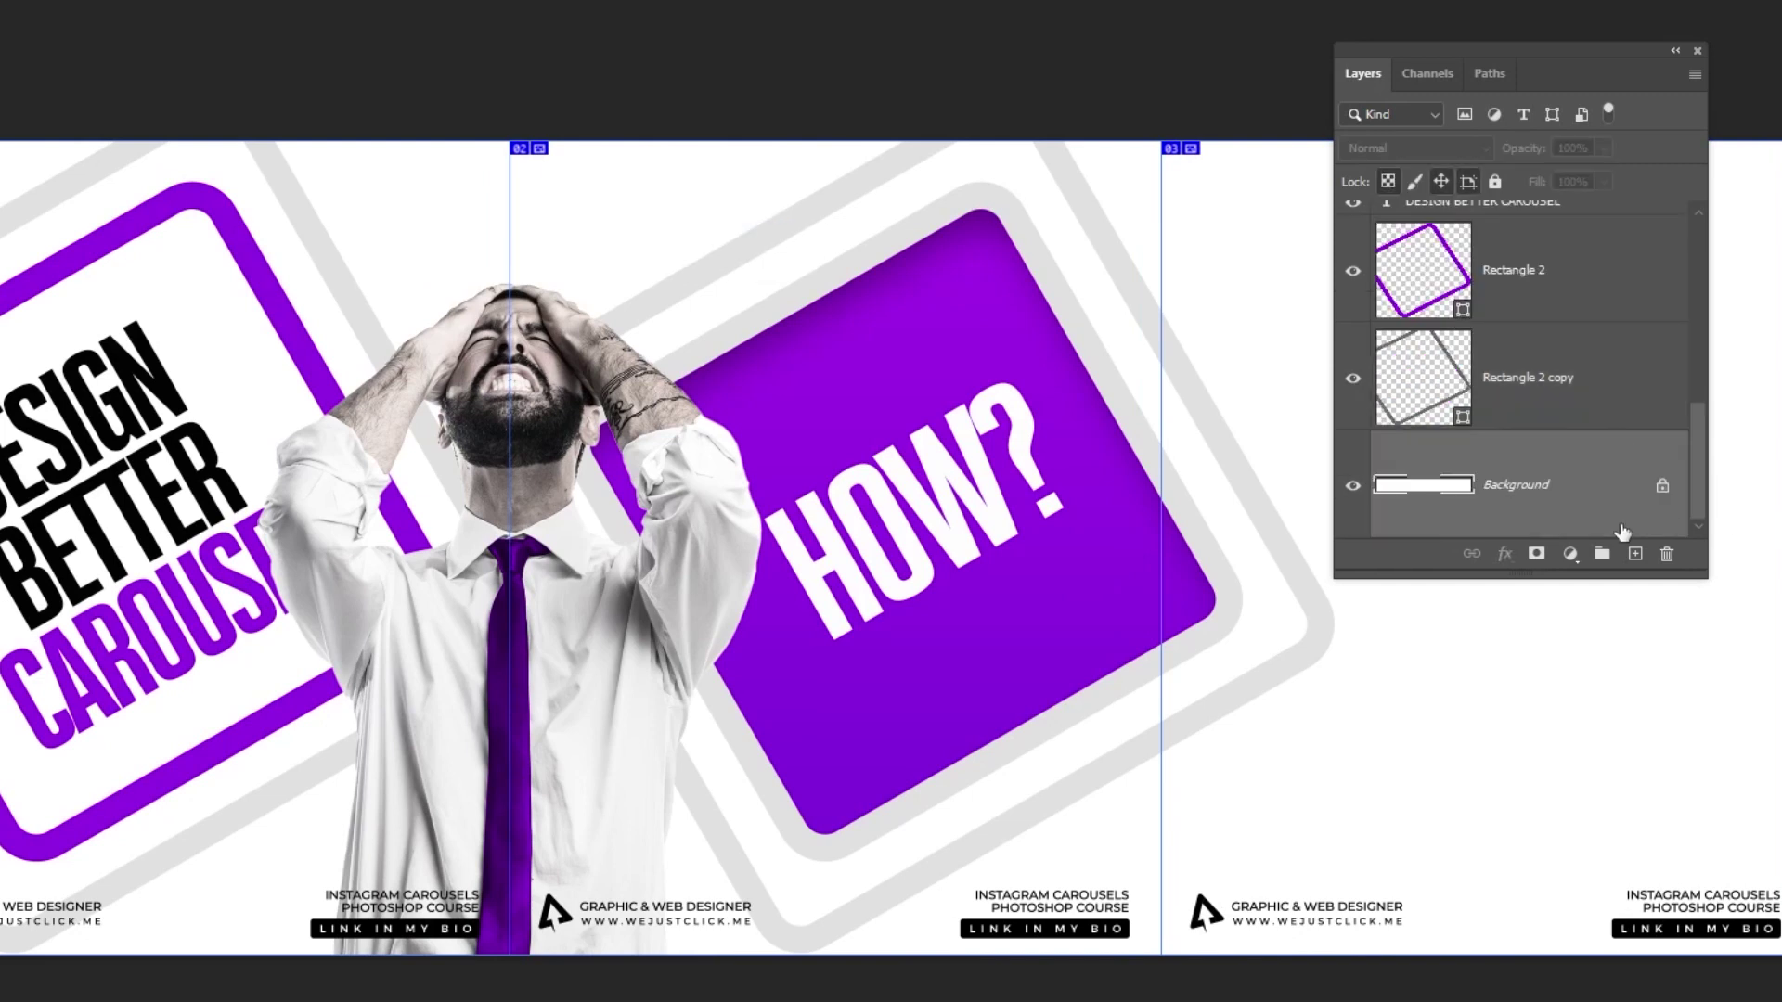
left_click(1569, 554)
left_click(1594, 583)
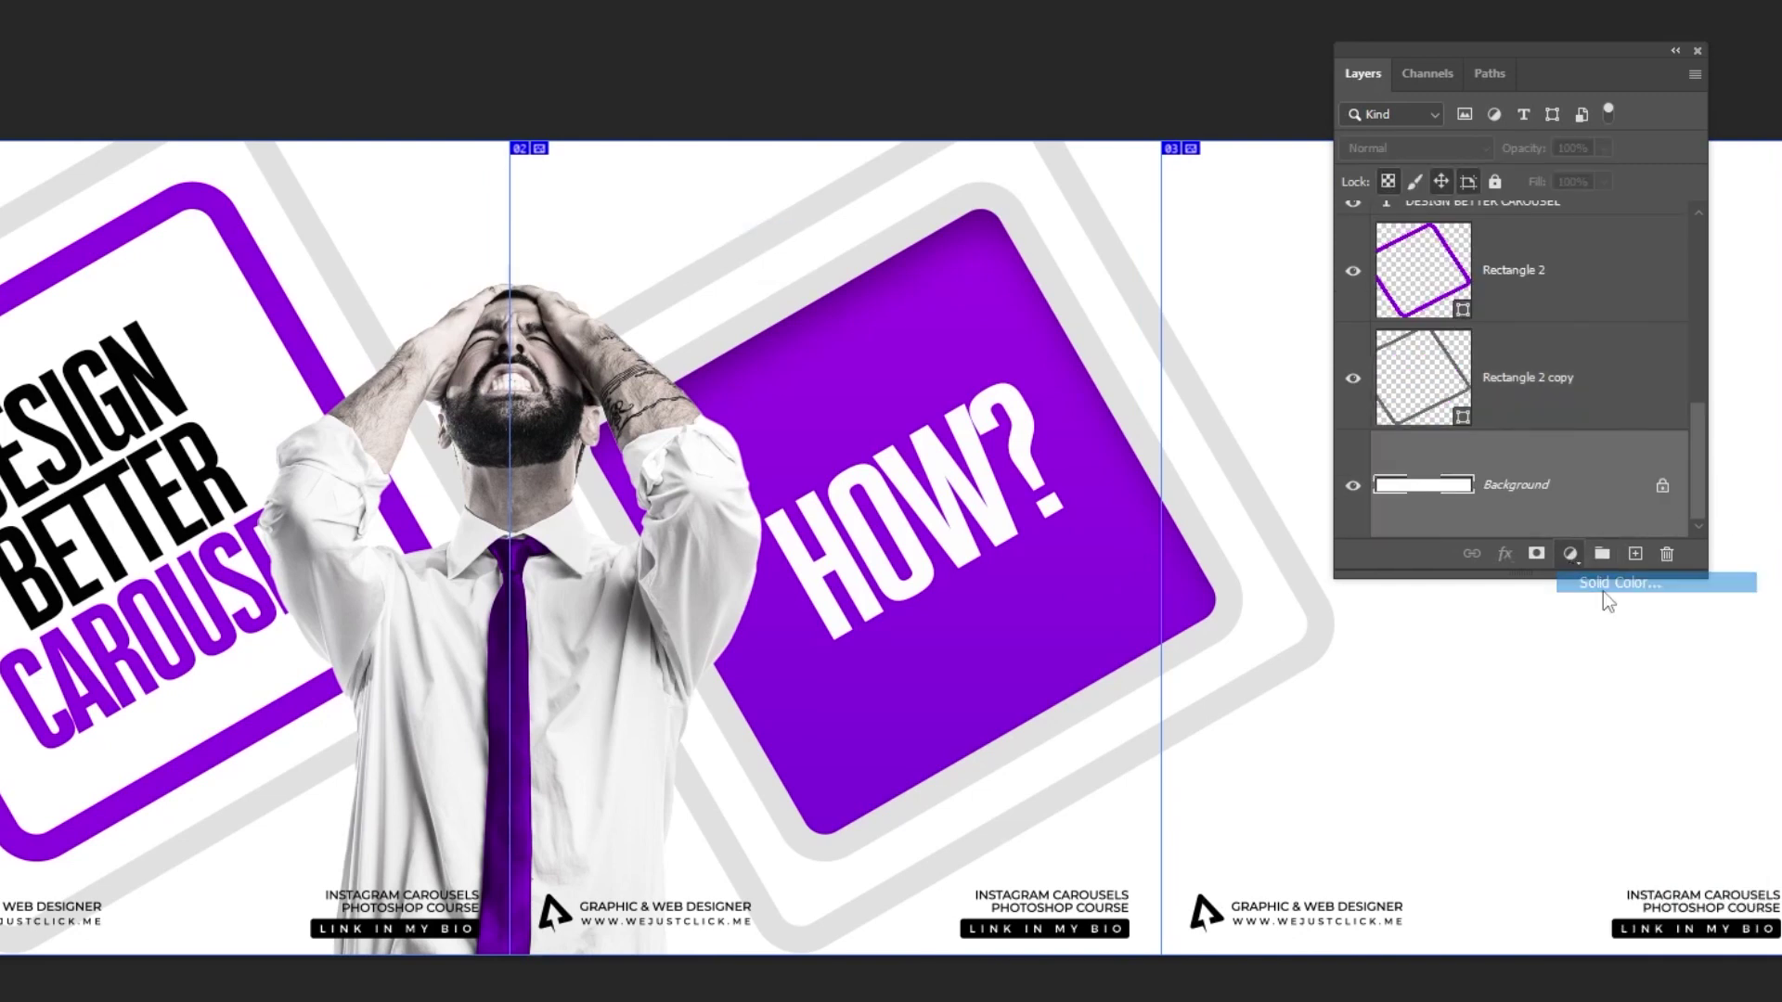
left_click(47, 537)
mouse_move(47, 536)
left_mouse_down()
mouse_move(59, 503)
mouse_move(35, 525)
mouse_move(60, 804)
mouse_move(0, 819)
left_mouse_up()
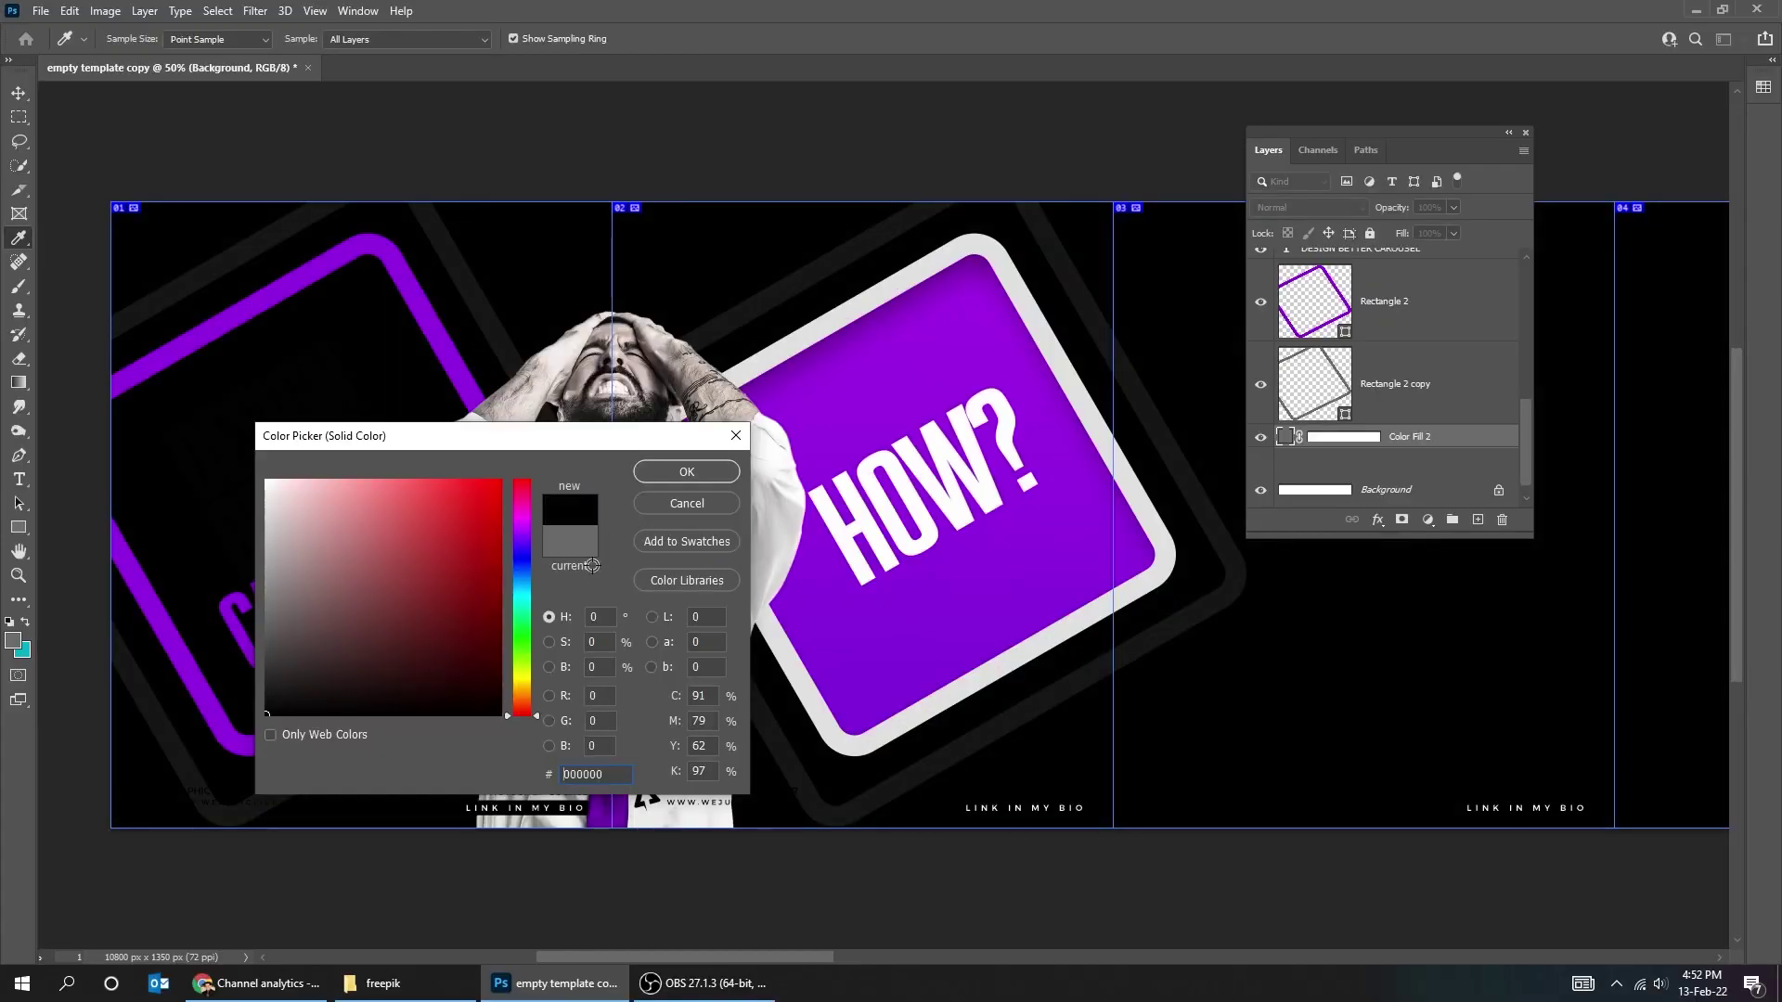
left_click(685, 474)
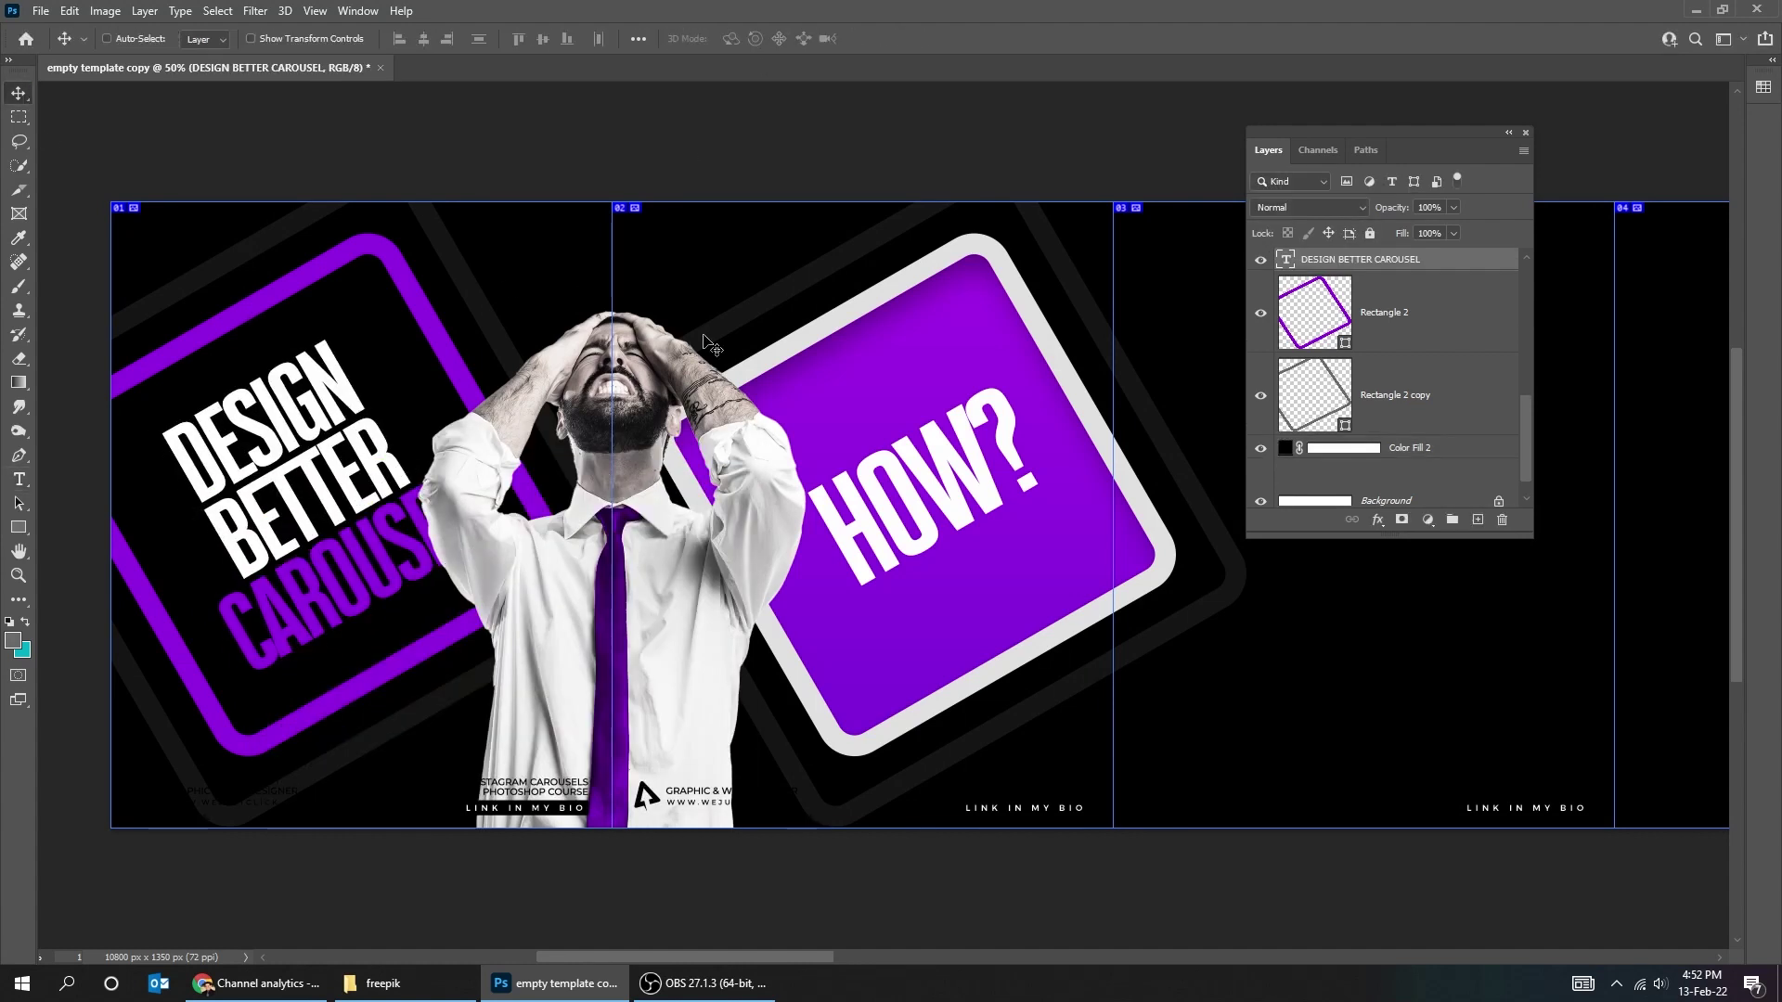
Raise the fill opacity of the grey outer frame around the cover headline.
right_click(490, 325)
left_click(490, 326)
left_click_drag(1454, 232, 1455, 255)
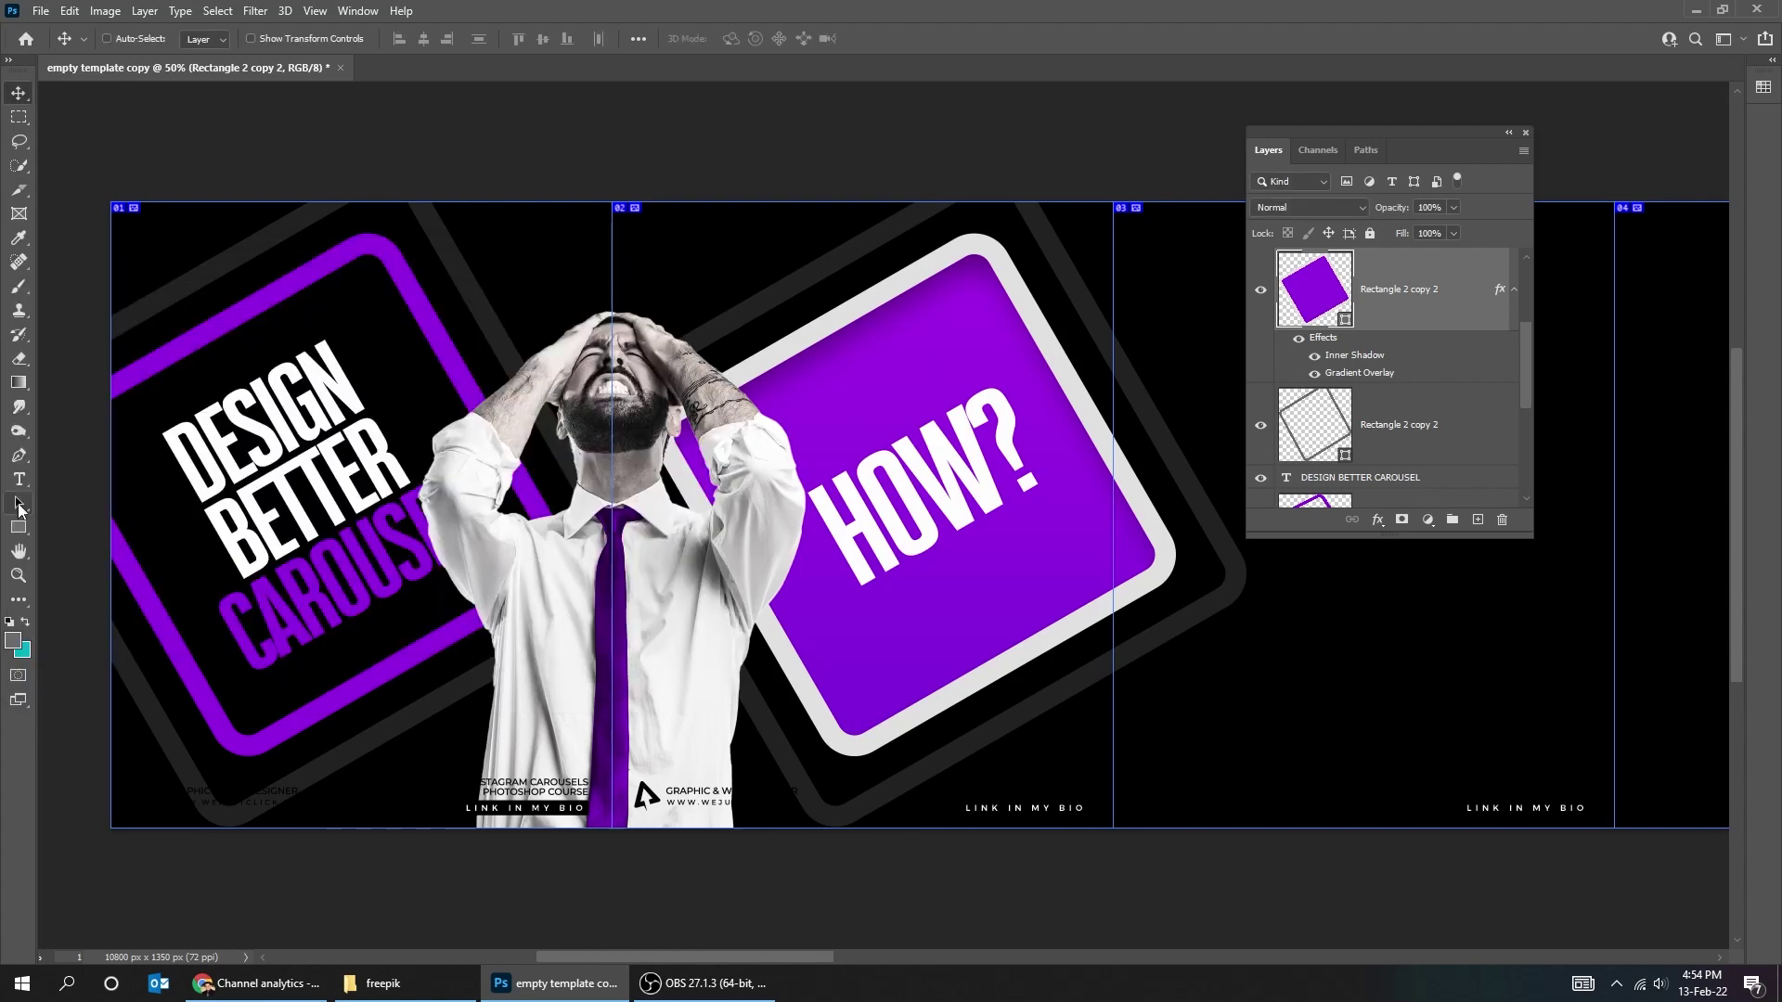
Change the stroke of the purple frame behind HOW? from light grey to dark grey.
left_click(280, 38)
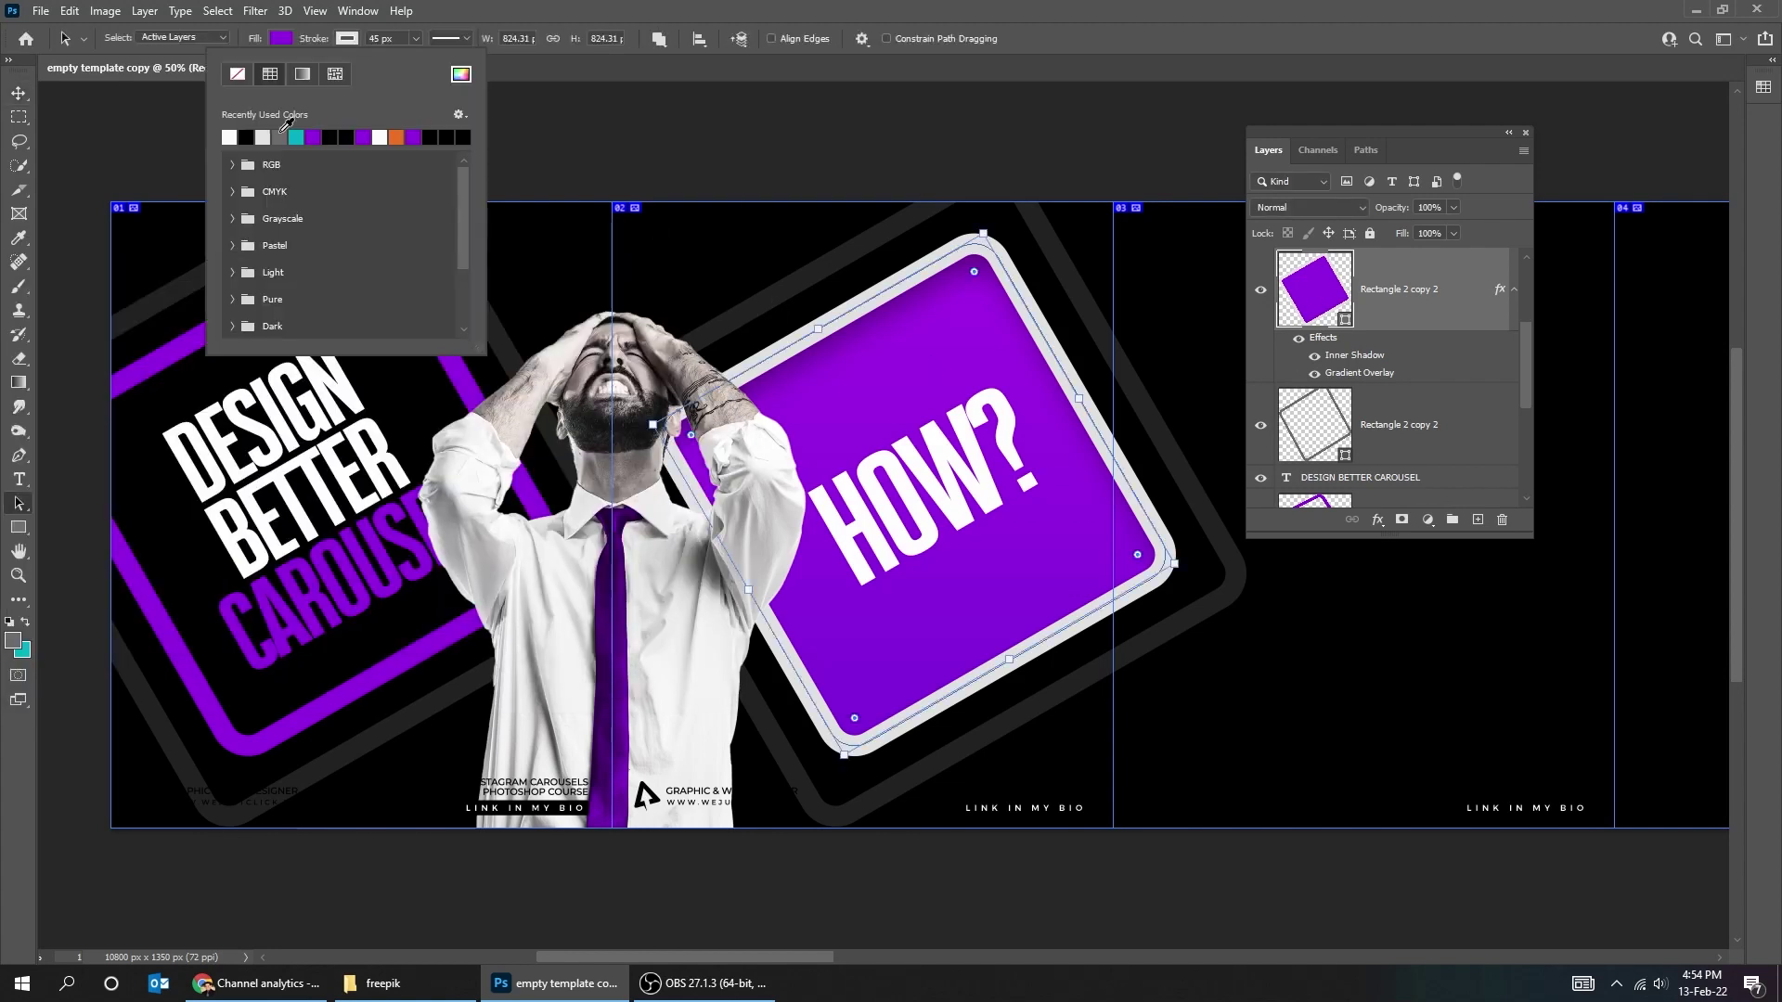
left_click(460, 74)
left_click_drag(278, 678, 240, 677)
left_click(685, 470)
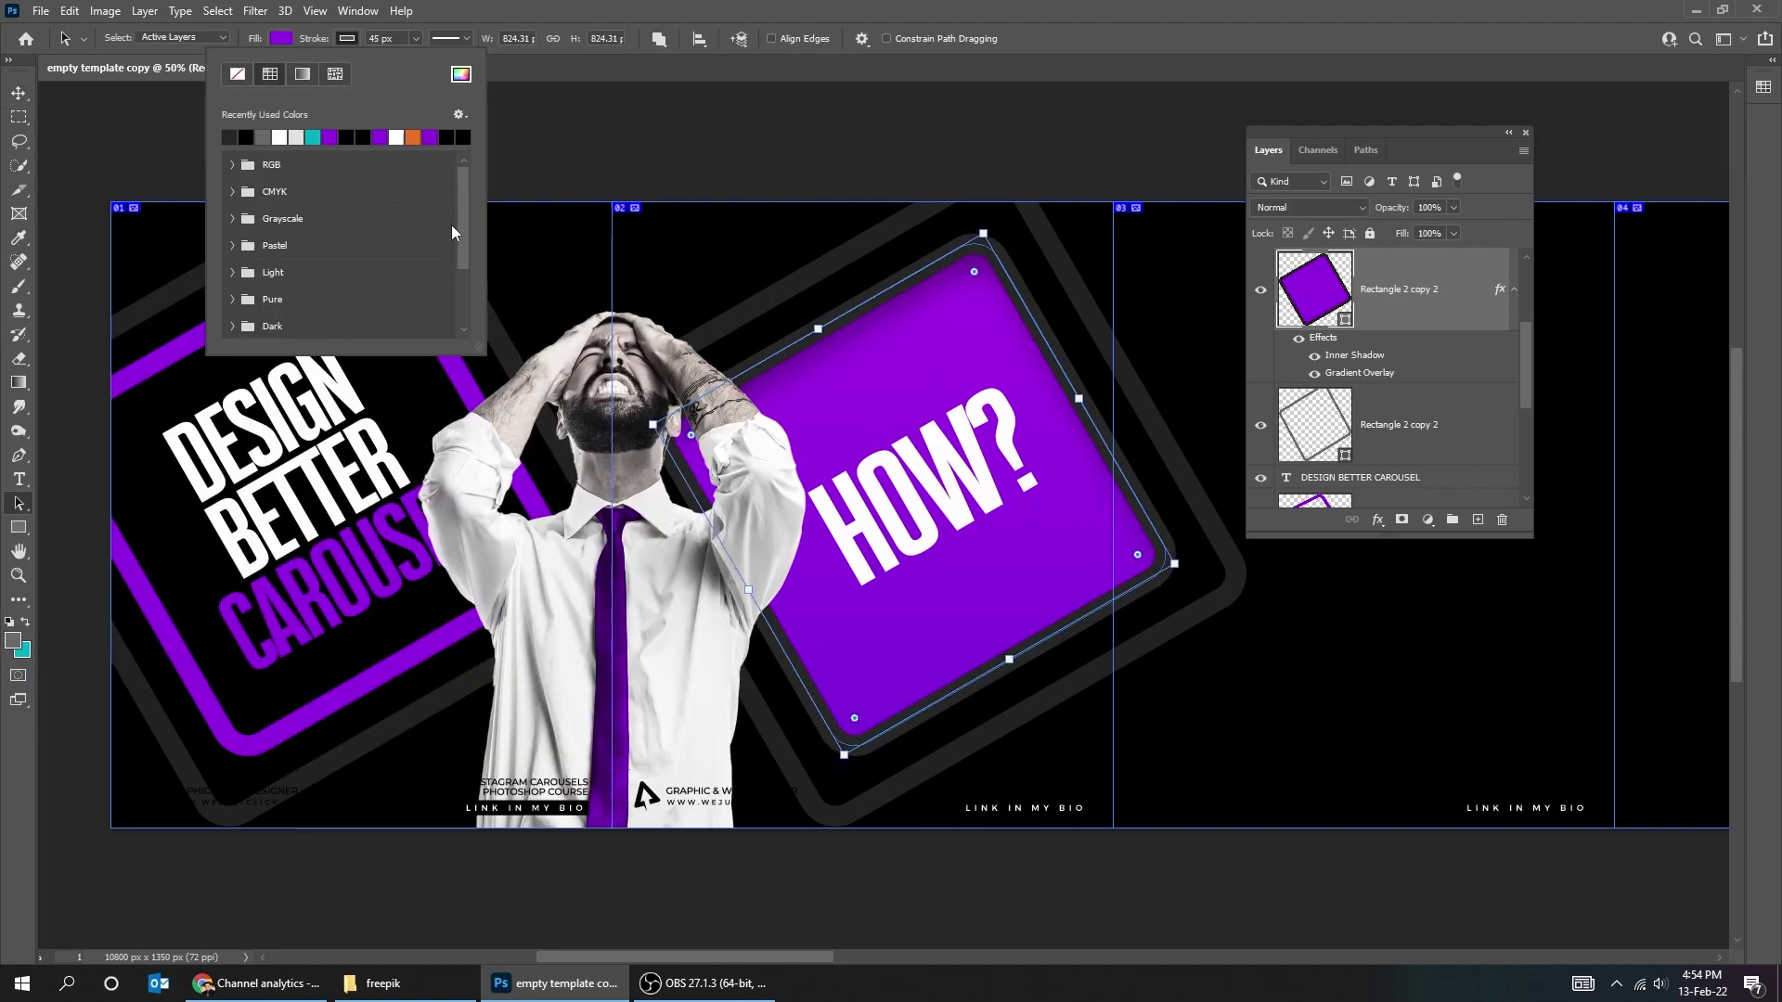
left_click(347, 38)
key("v")
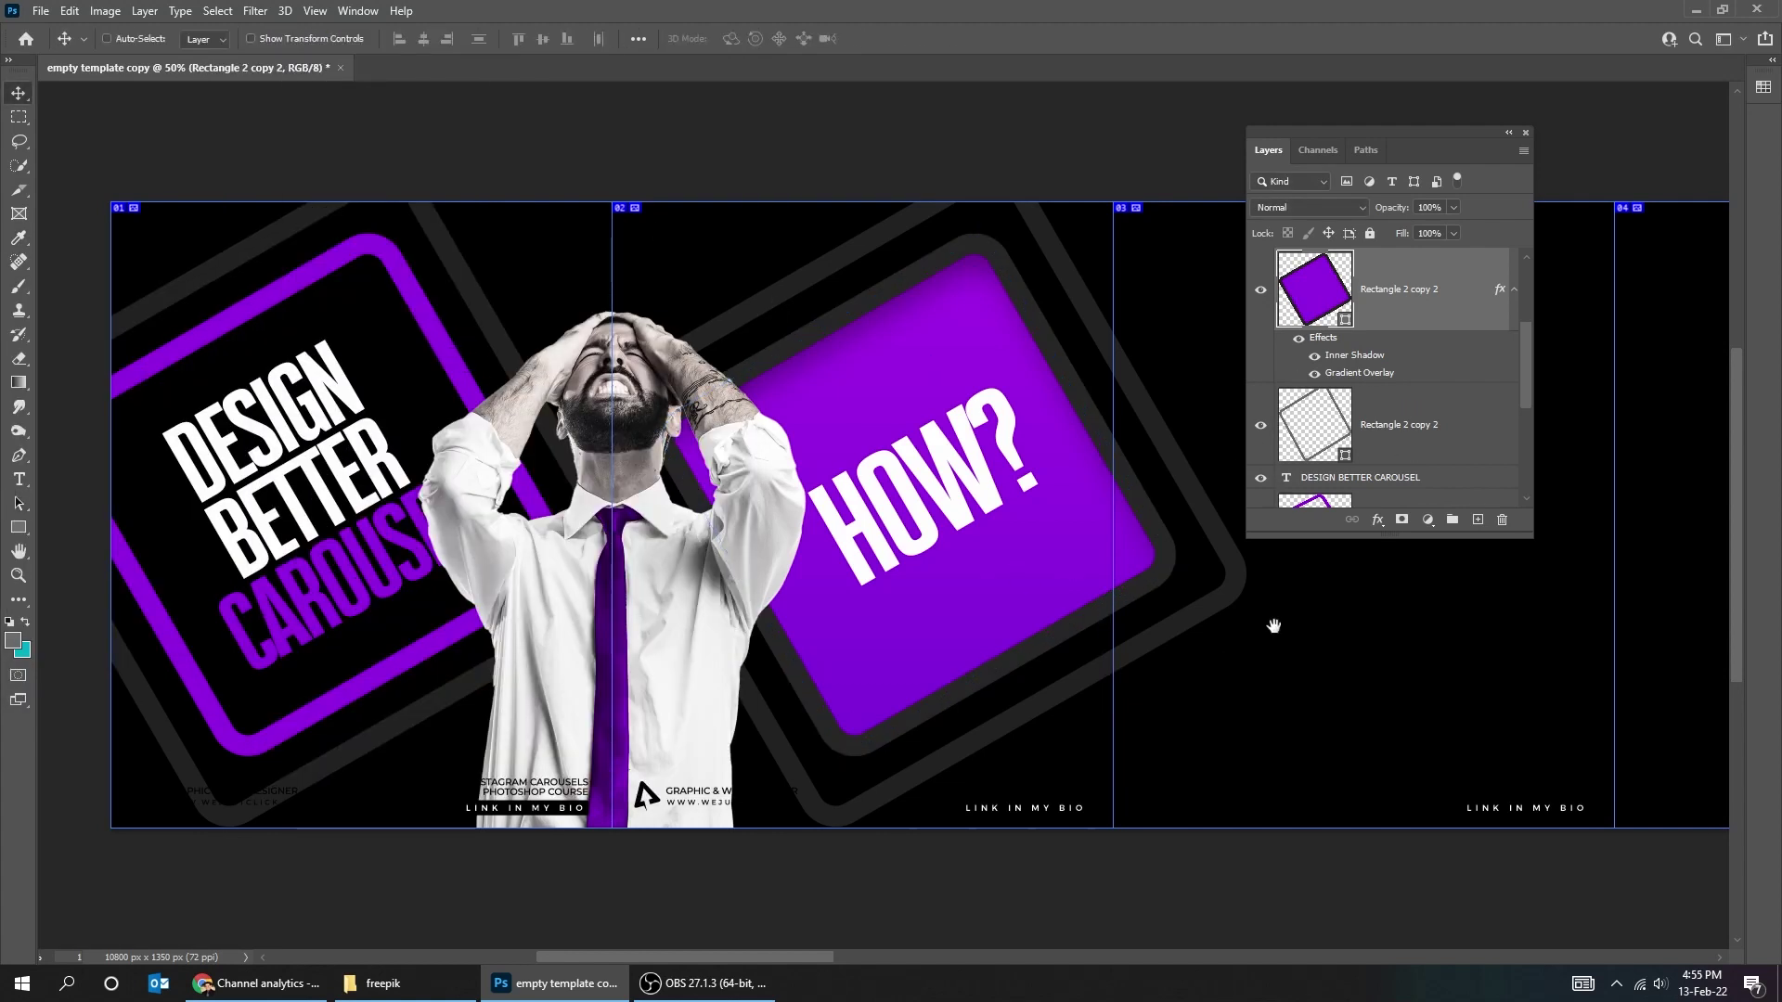
Duplicate the cover headline and its purple frame onto slide 03 and bring the copies to the front.
left_click_drag(1271, 627, 1058, 608)
right_click(343, 682)
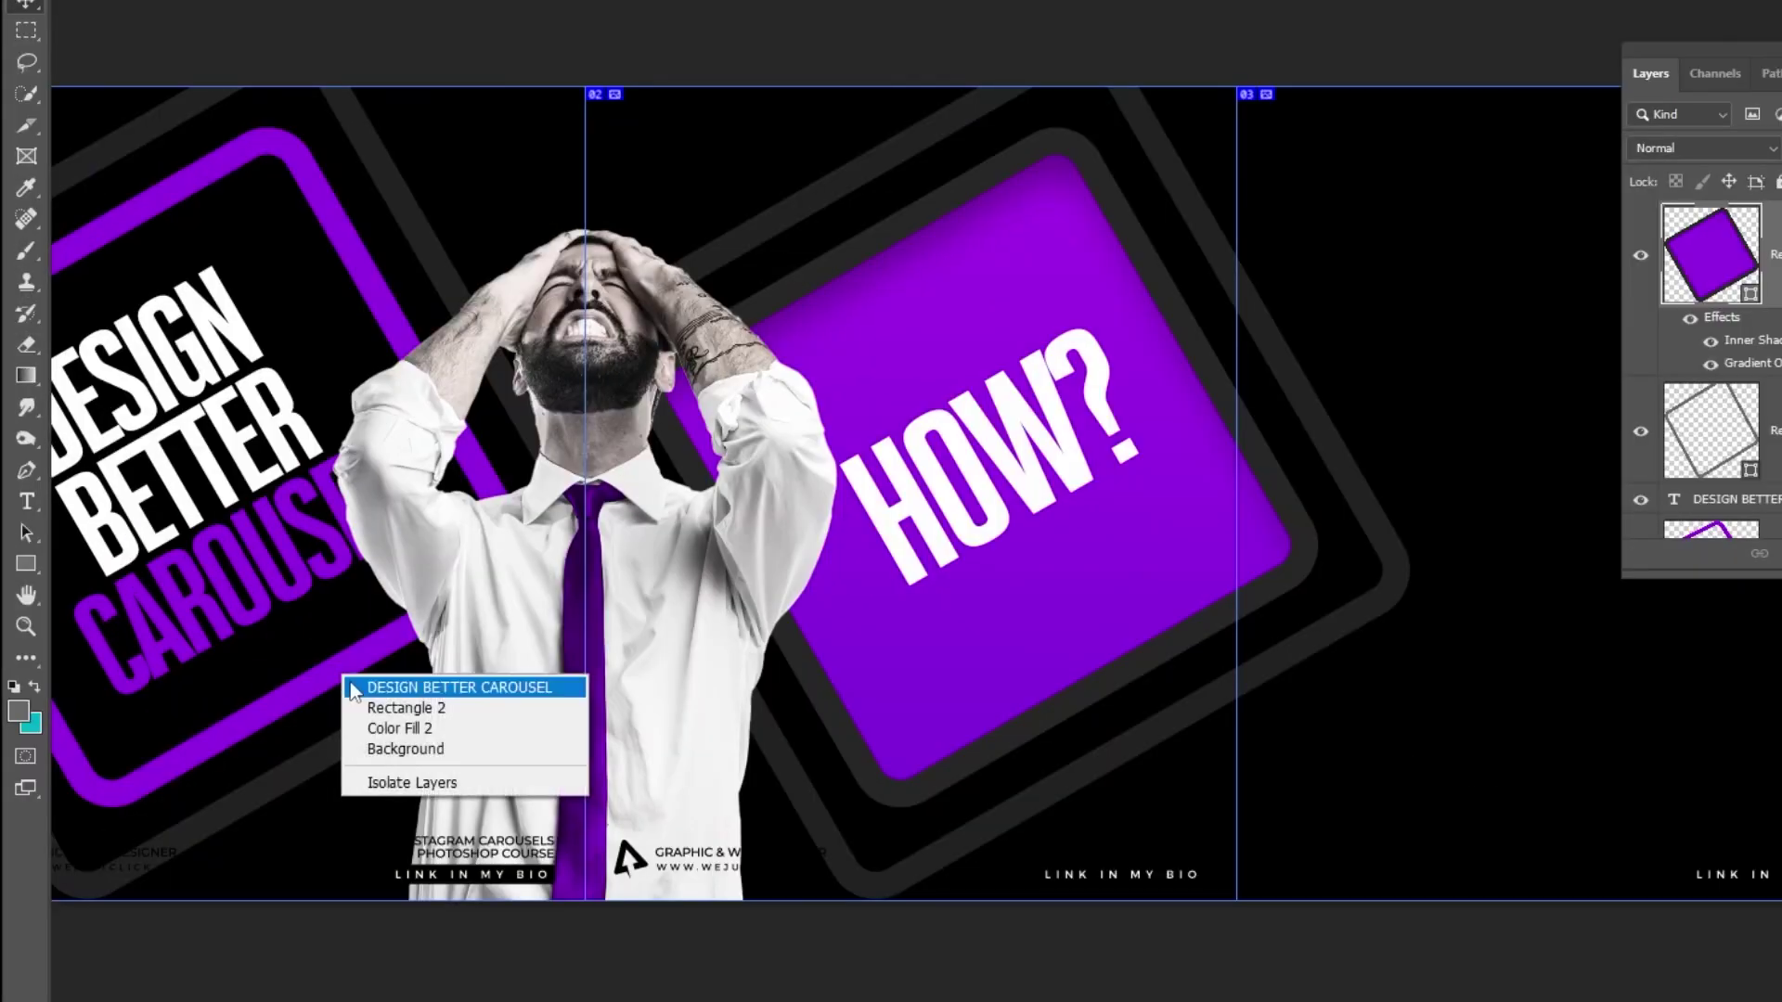
left_click(357, 684)
right_click(296, 694)
left_click(318, 728, "shift")
left_click_drag(363, 690, 1524, 740)
key("ctrl+shift+]")
Position the copied headline and frame on slide 03 so the frame's edge overlaps the HOW? frame.
key("Tab")
left_click_drag(1432, 472, 1527, 510)
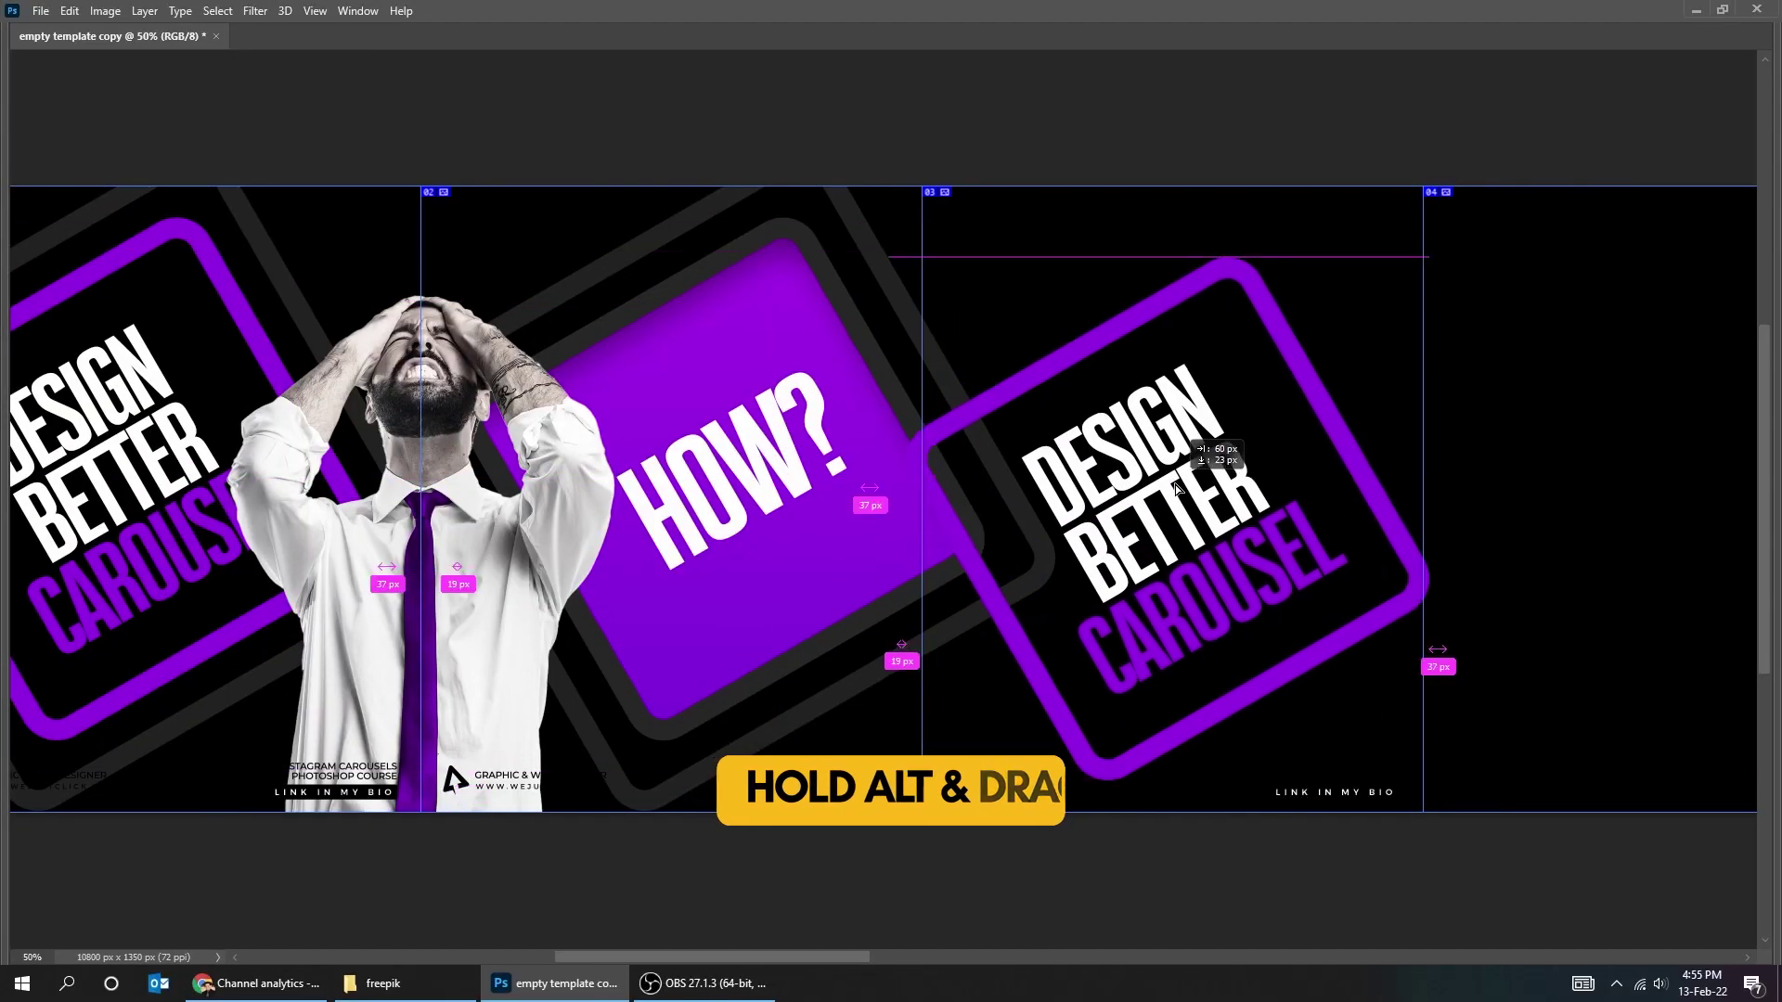
left_click_drag(1176, 488, 1097, 510)
scroll(1097, 510, "right", 4)
key("Tab")
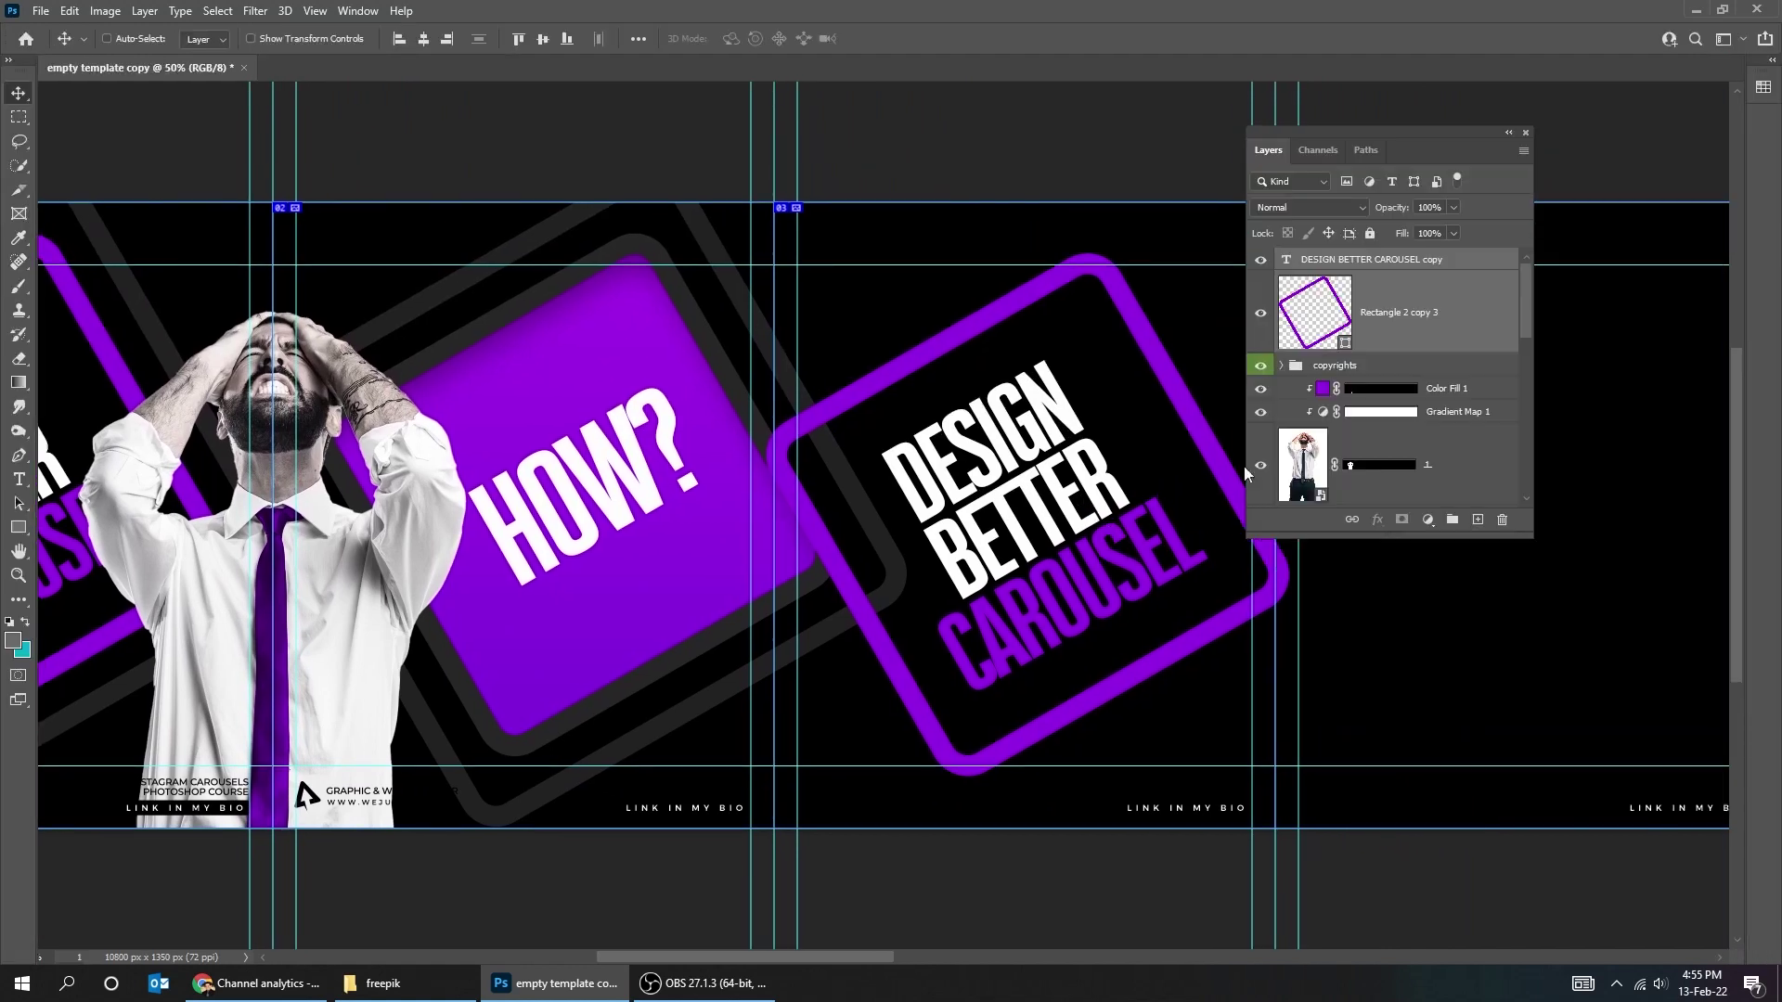
Fill the purple-outlined frame on slide 03 with black.
left_click(1767, 406)
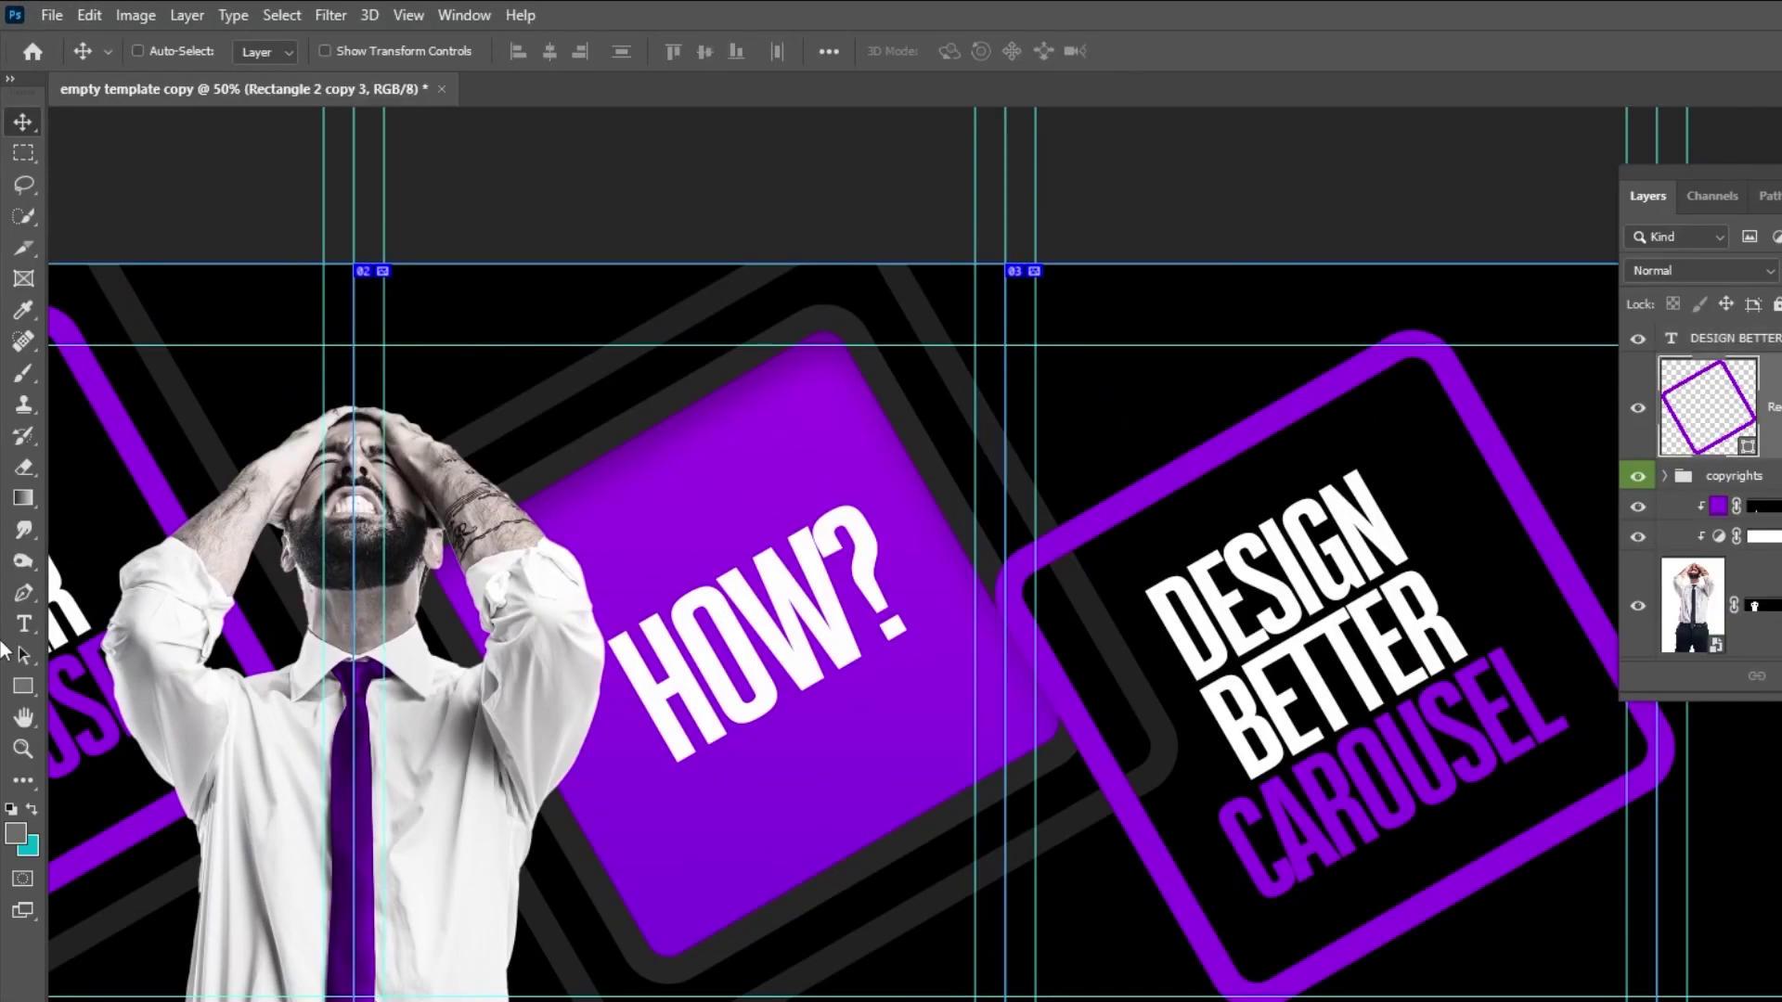
left_click(23, 654)
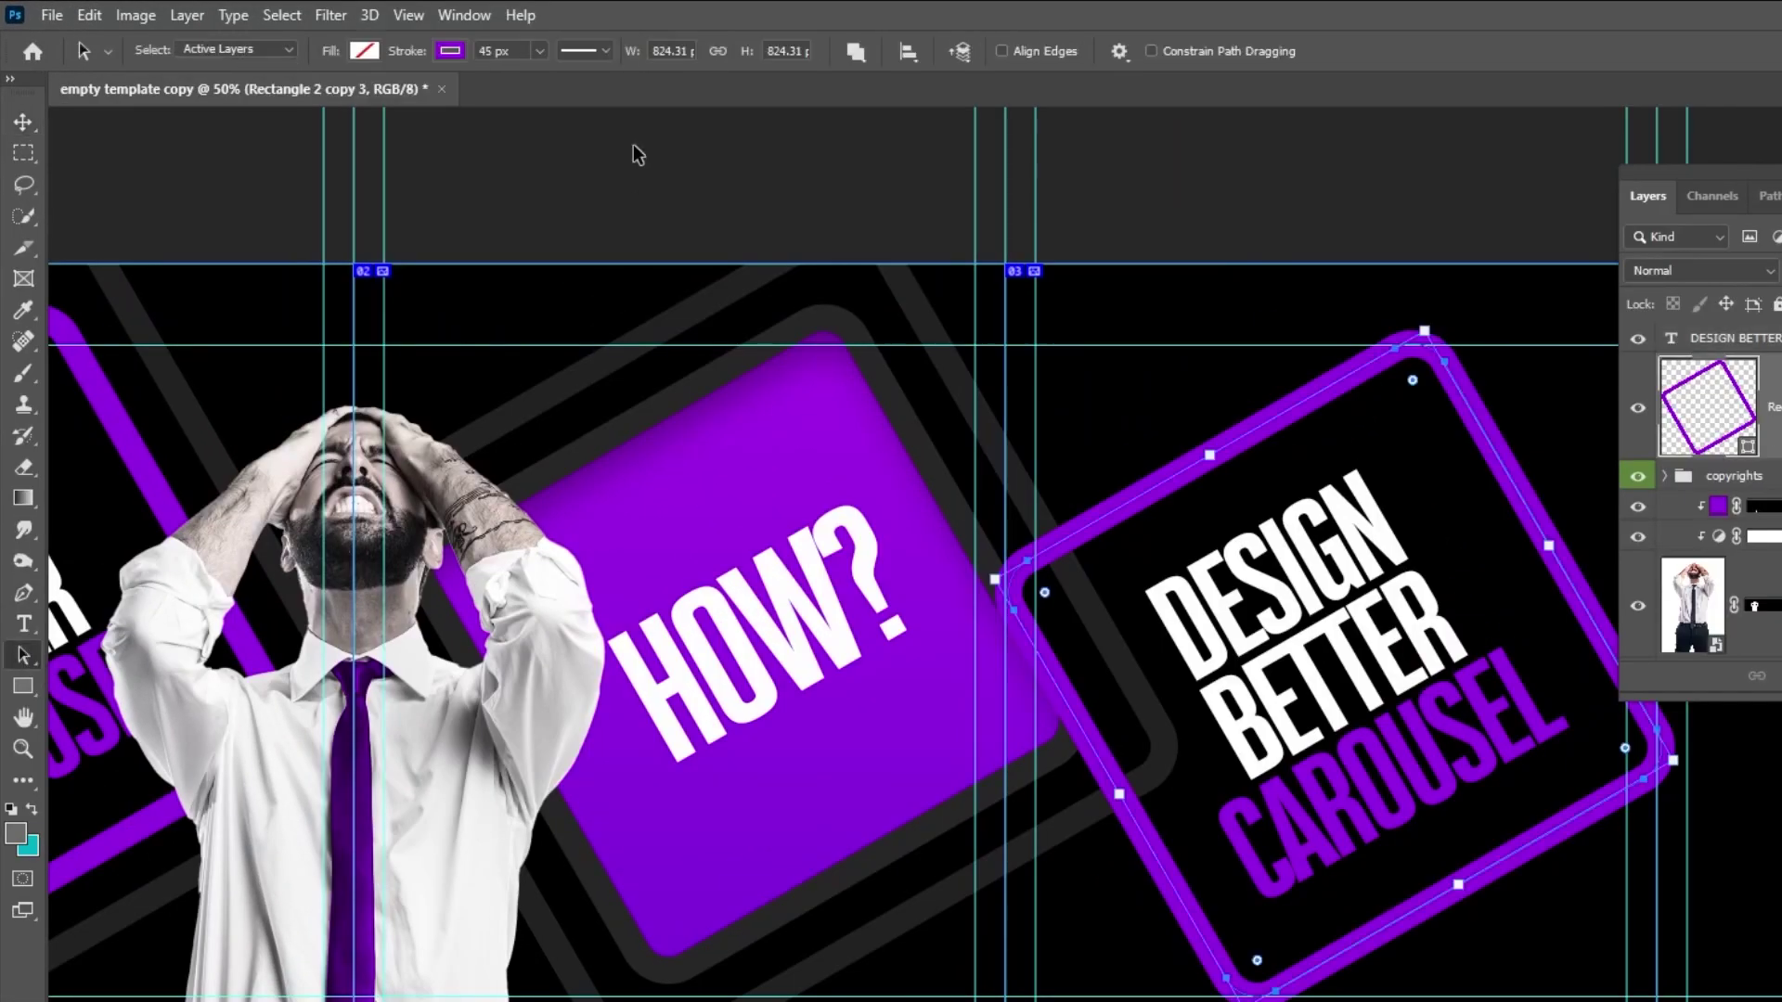
left_click(366, 53)
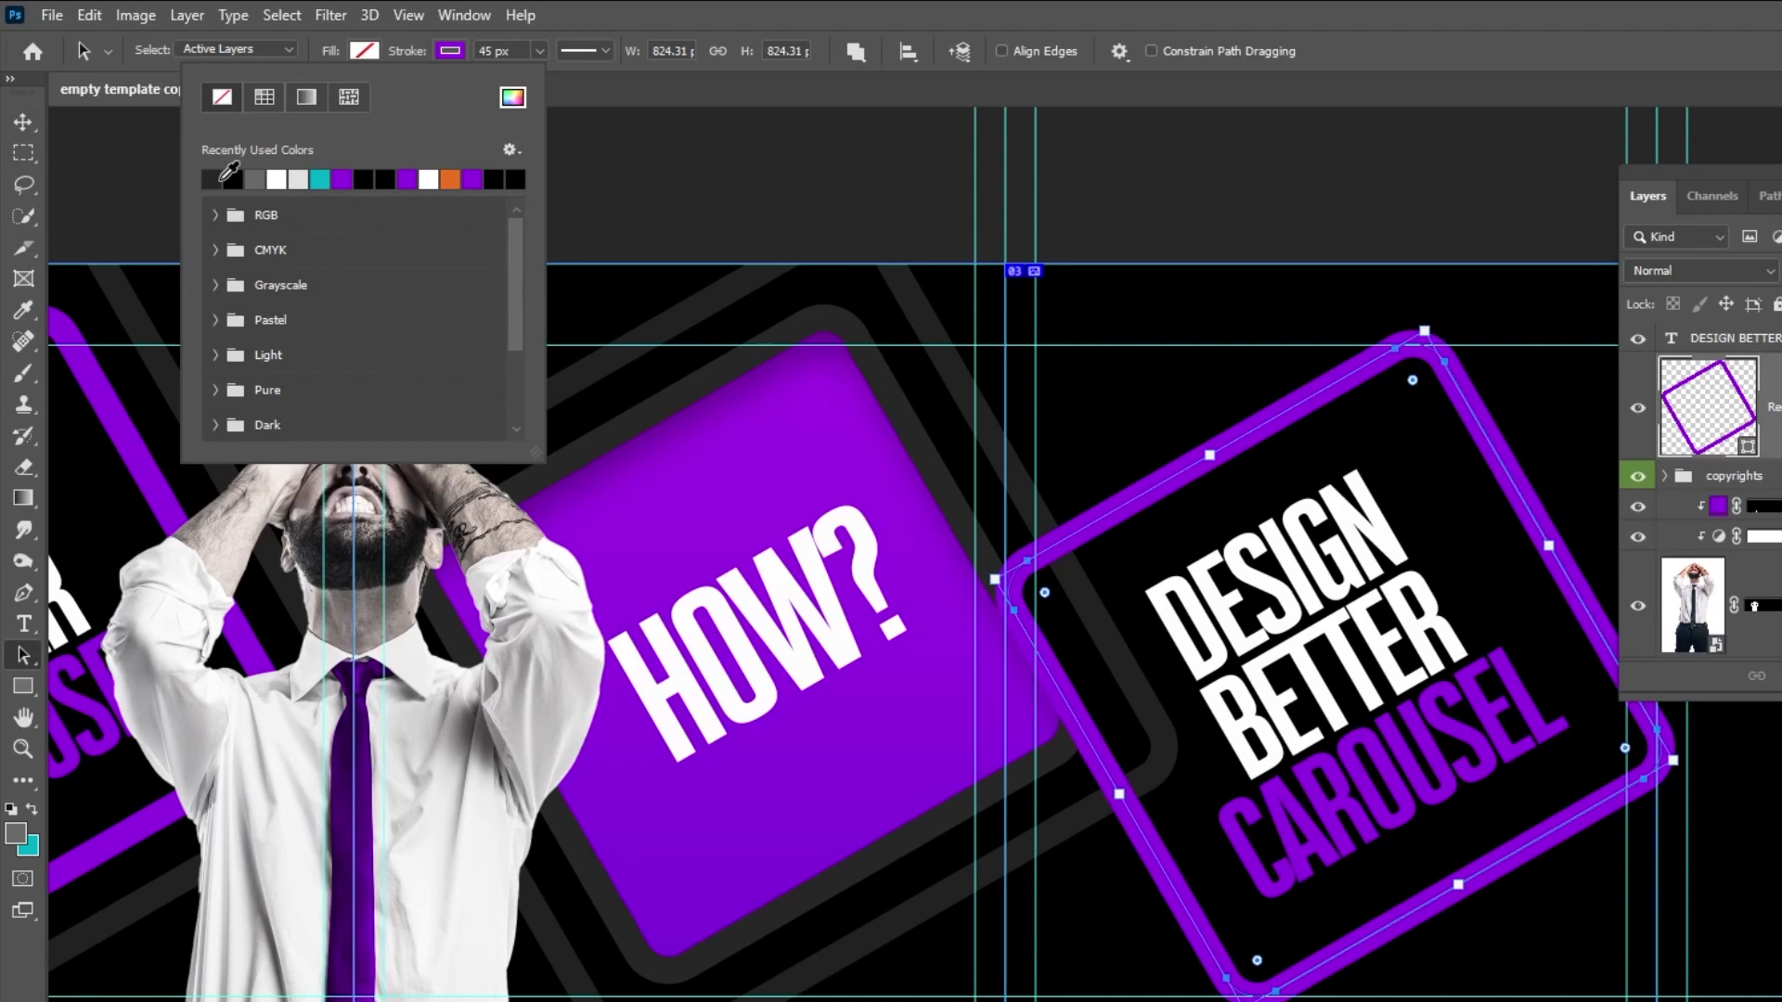
left_click(233, 178)
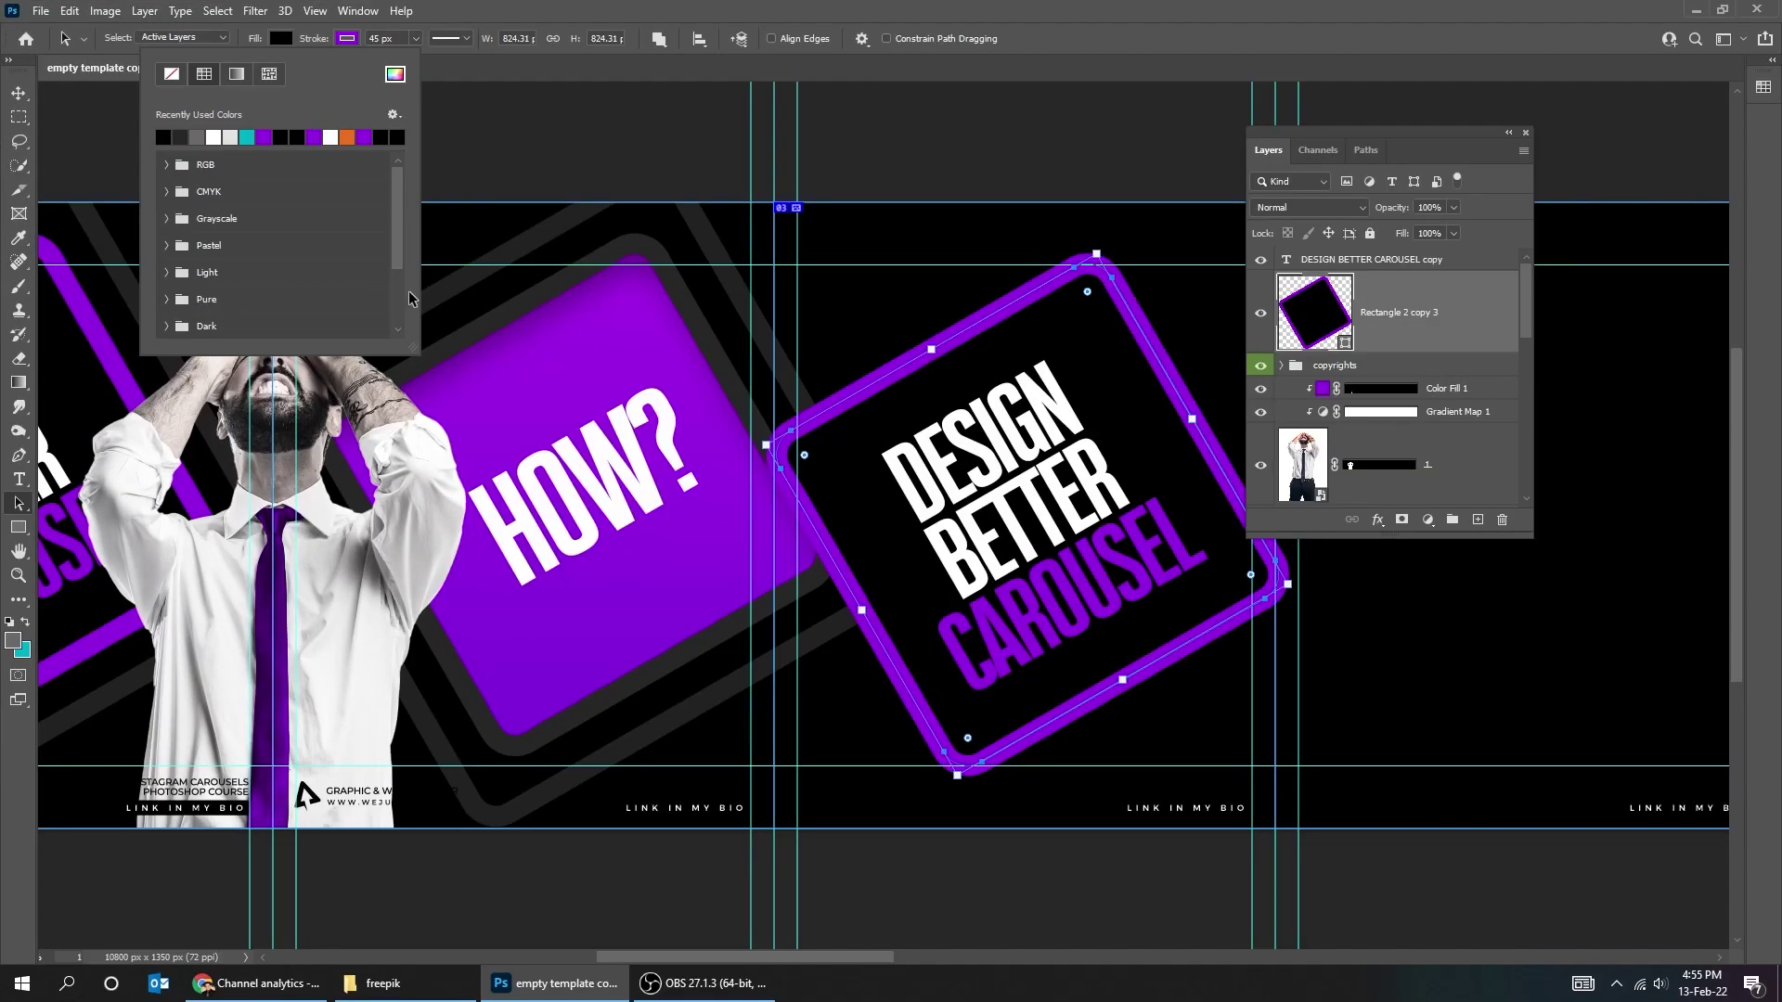
left_click(25, 98)
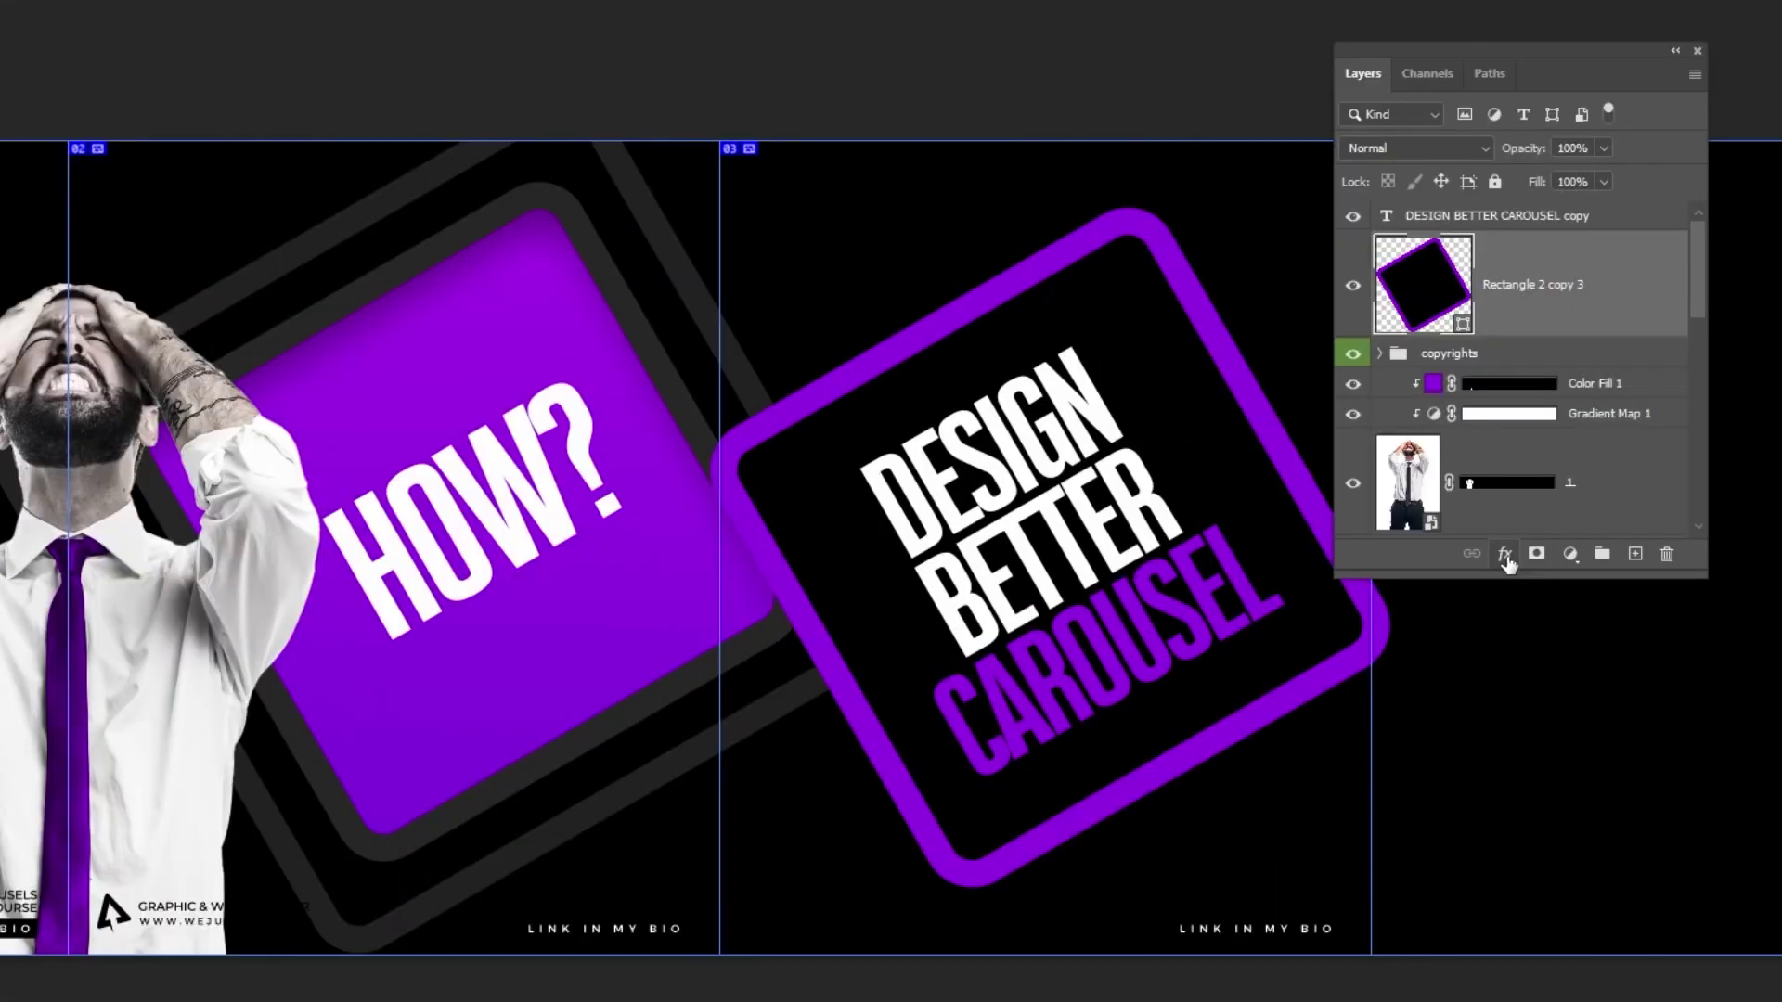
Add a Multiply Drop Shadow to the slide 03 frame with 70% opacity, 64° angle, 46 px distance and 27 px size.
left_click(1377, 520)
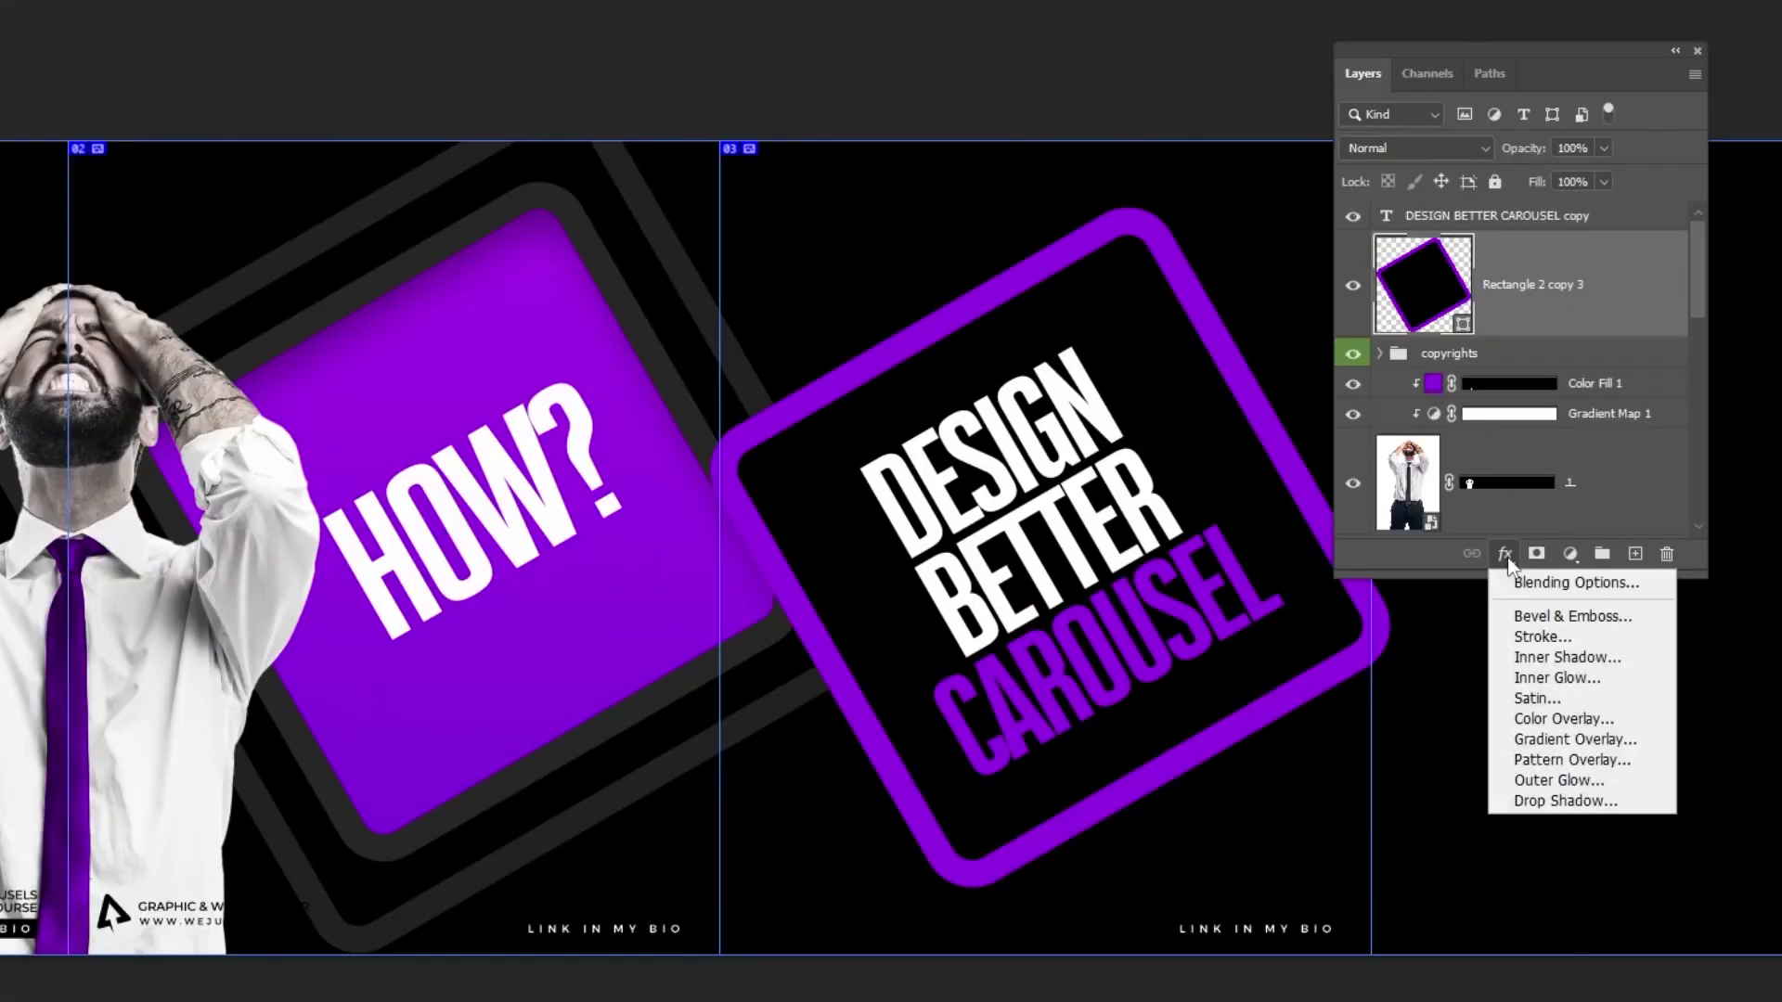
left_click(1566, 800)
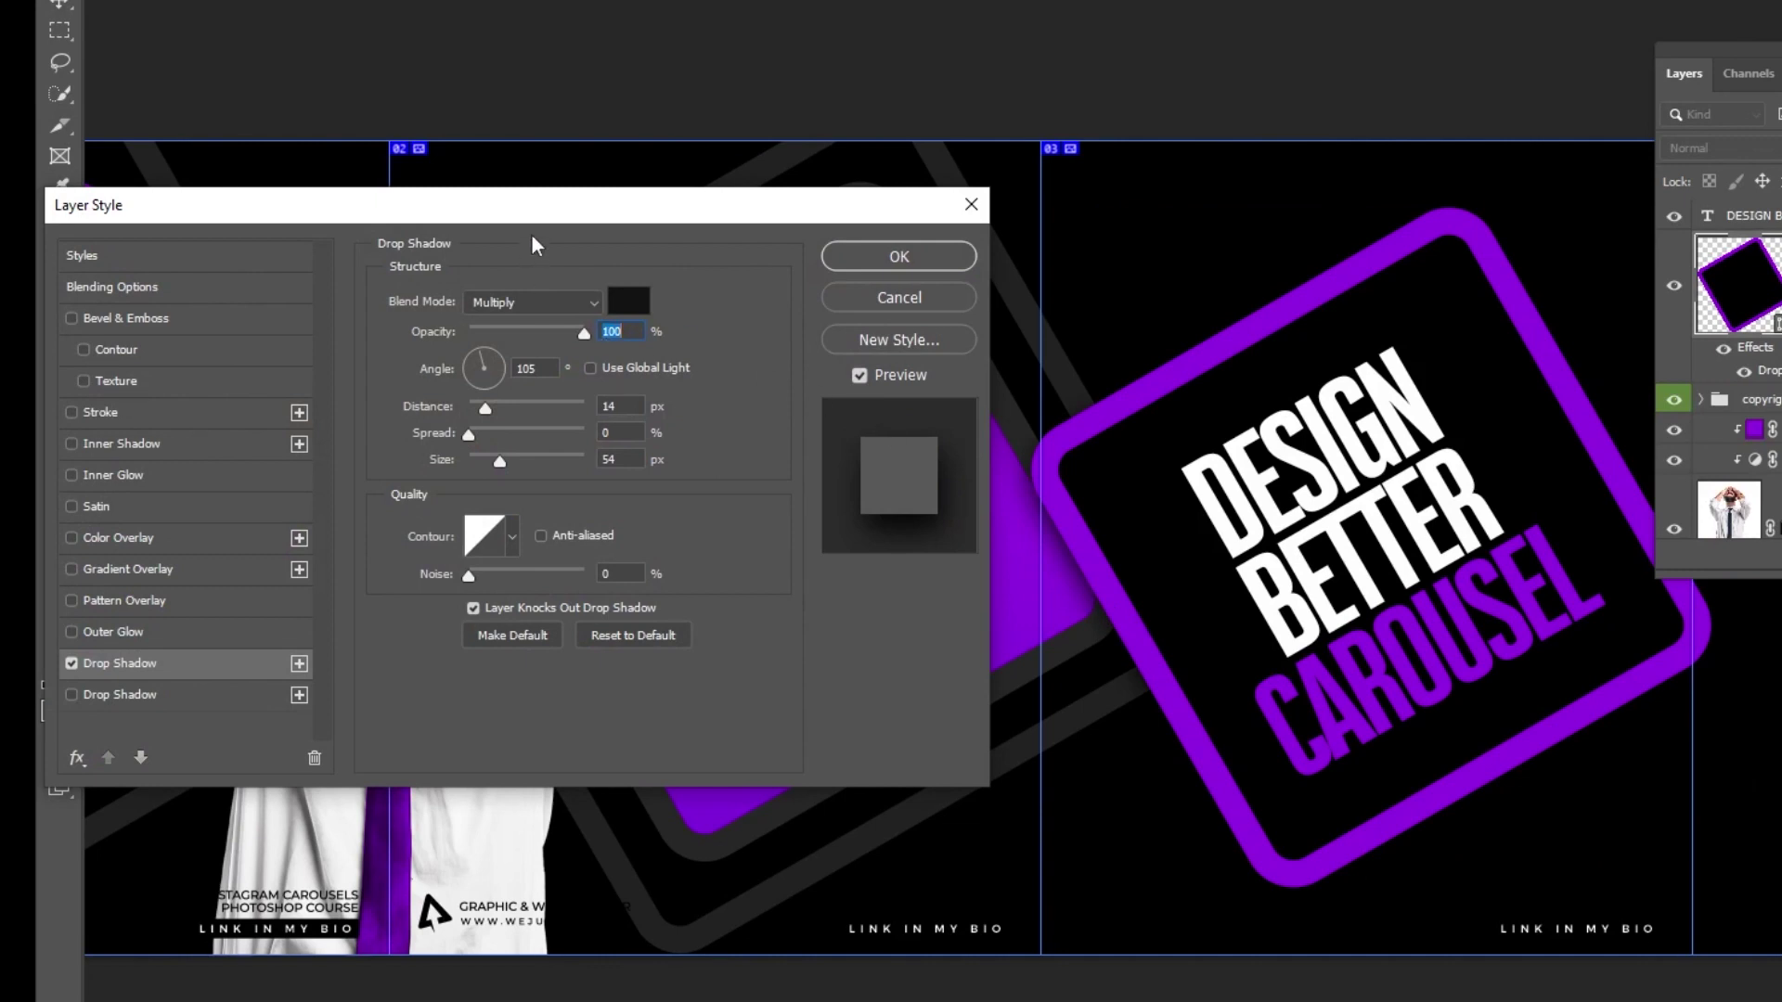
left_click_drag(562, 213, 486, 241)
left_click_drag(425, 485, 413, 486)
left_click_drag(1069, 483, 1056, 499)
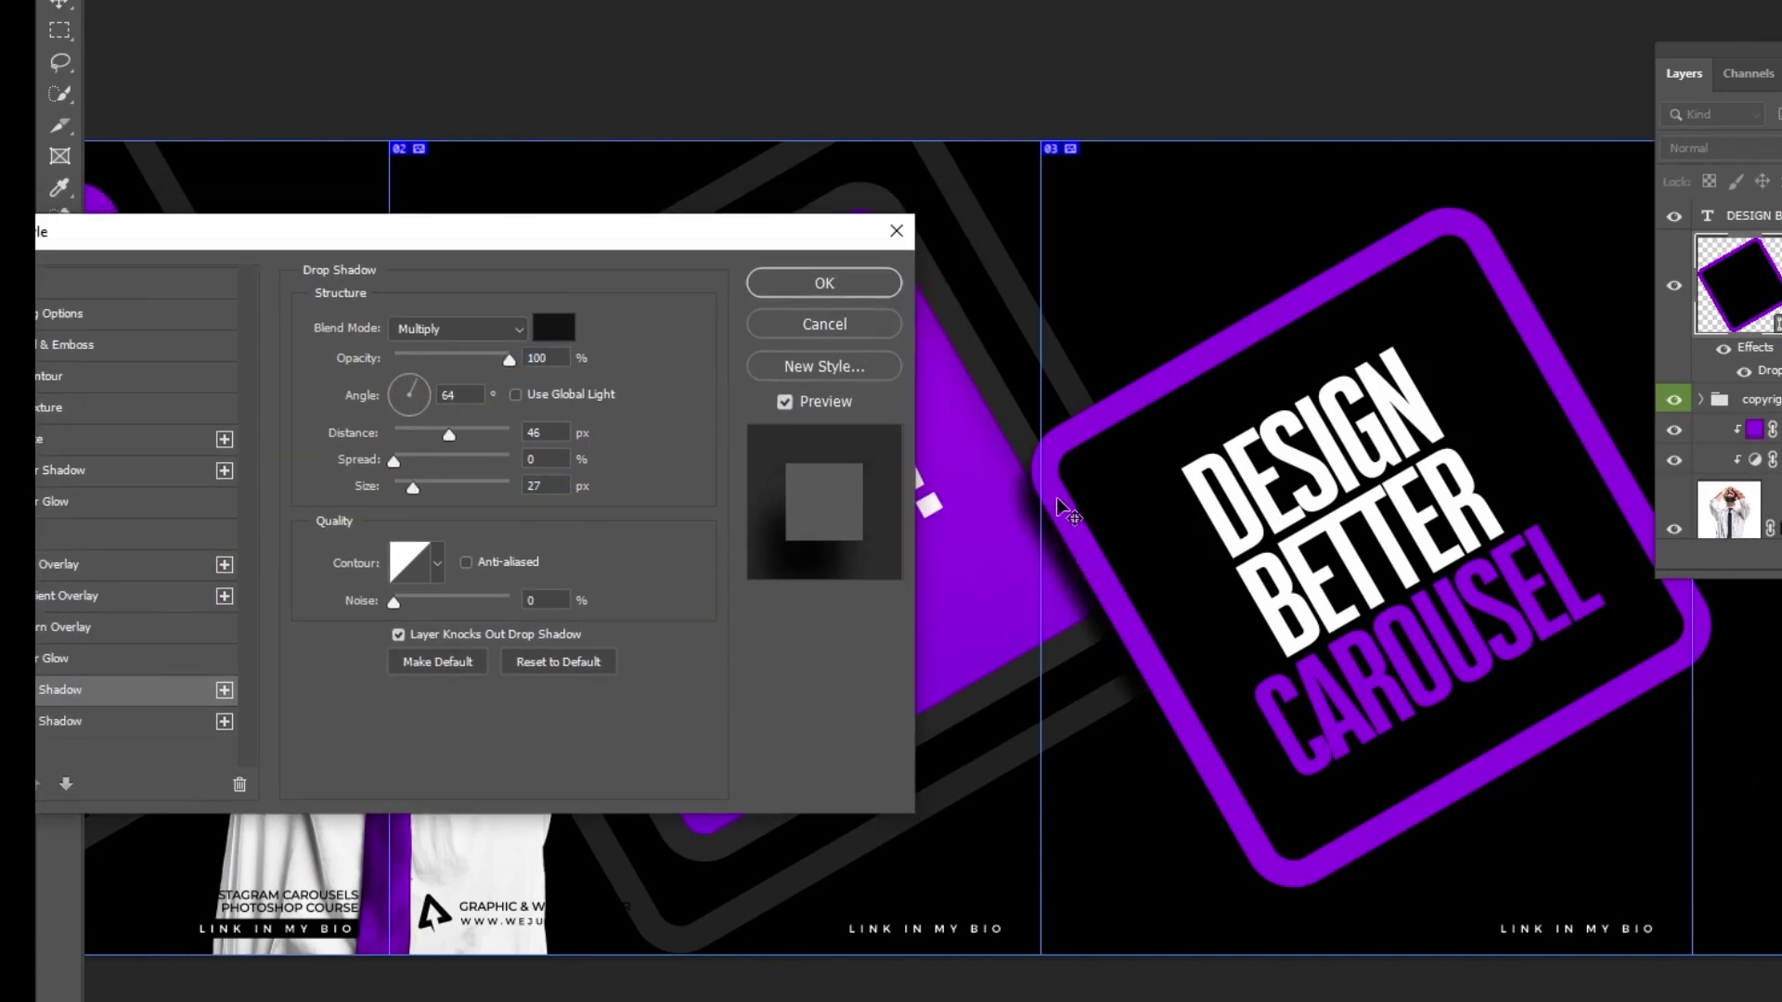
left_click_drag(491, 361, 476, 358)
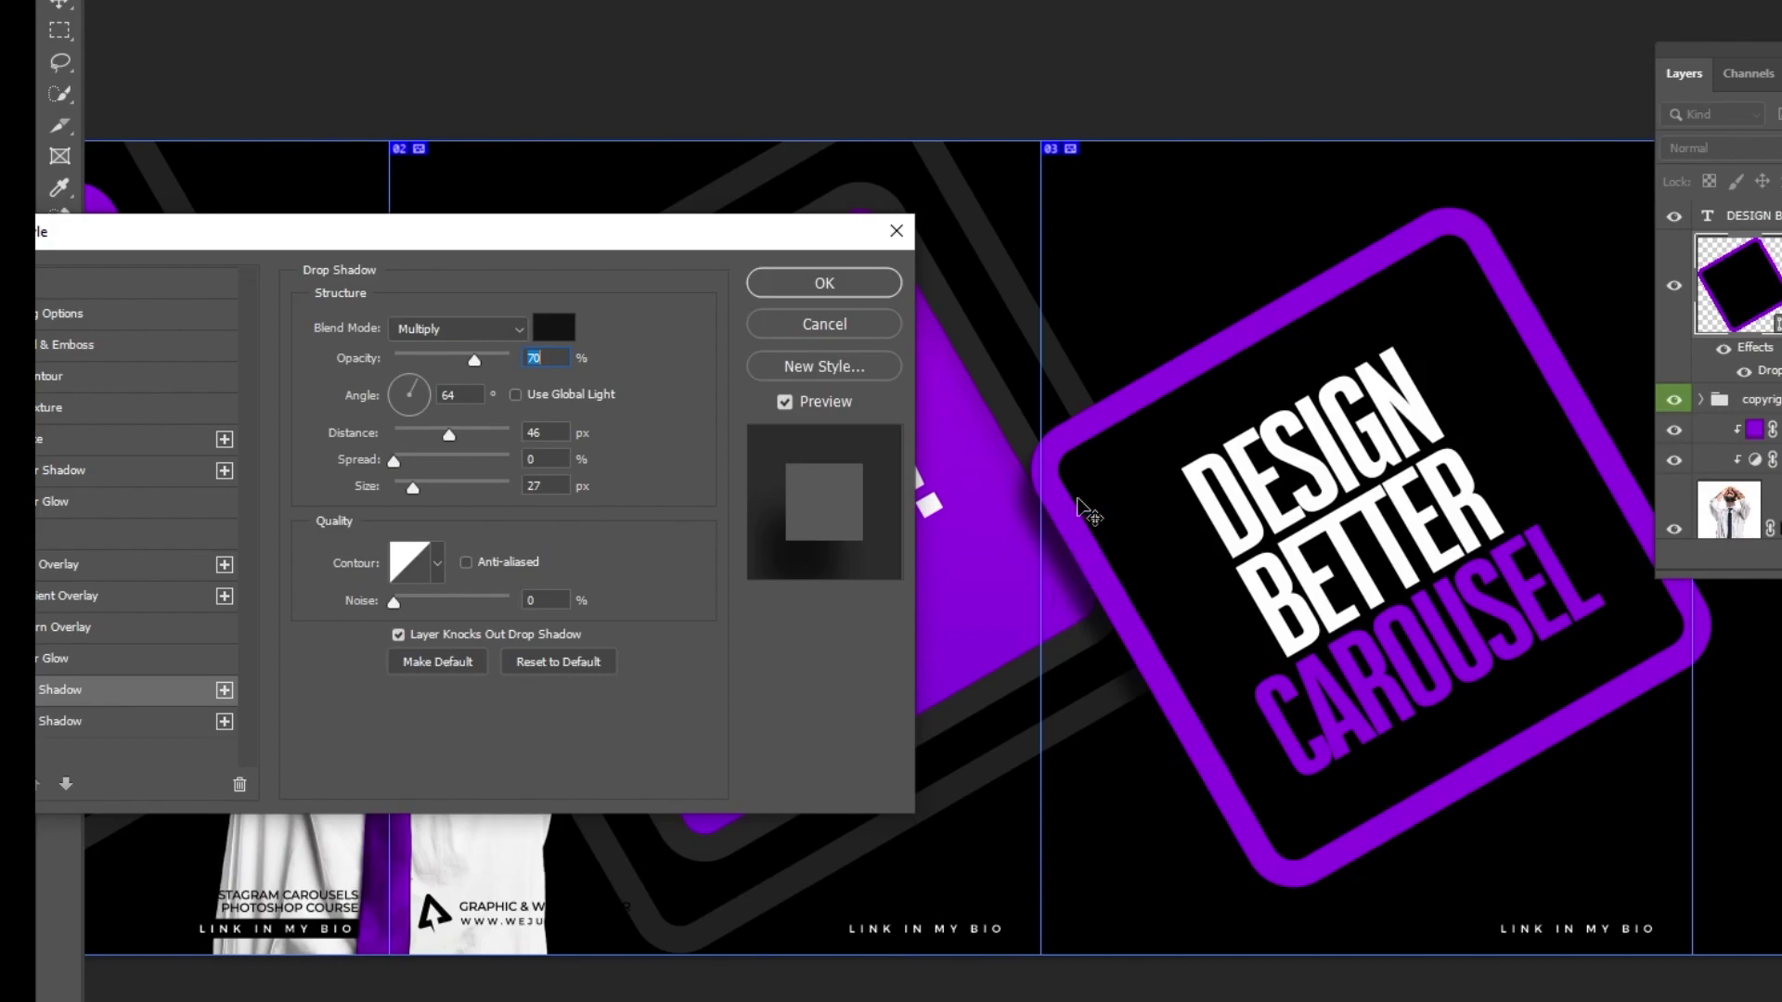
left_click(849, 284)
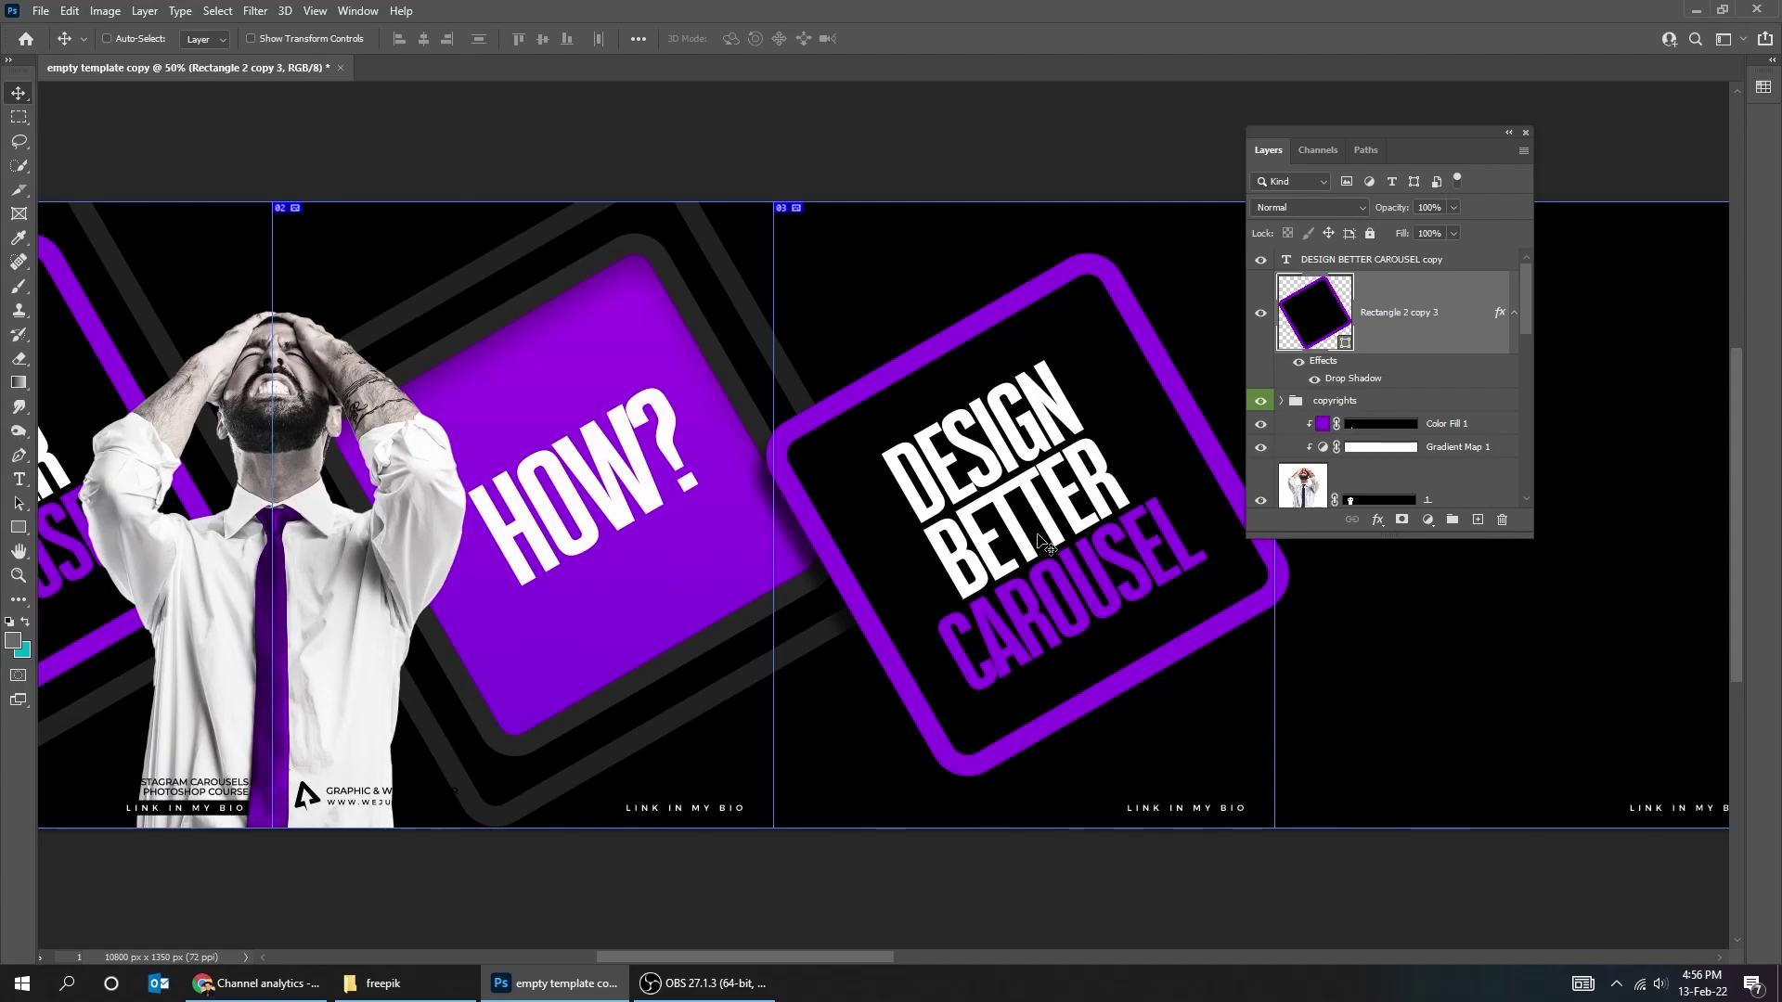
Replace the slide 03 headline with "START BY CHOOSING YOUR FONT" on three lines.
left_click_drag(1080, 535, 920, 510)
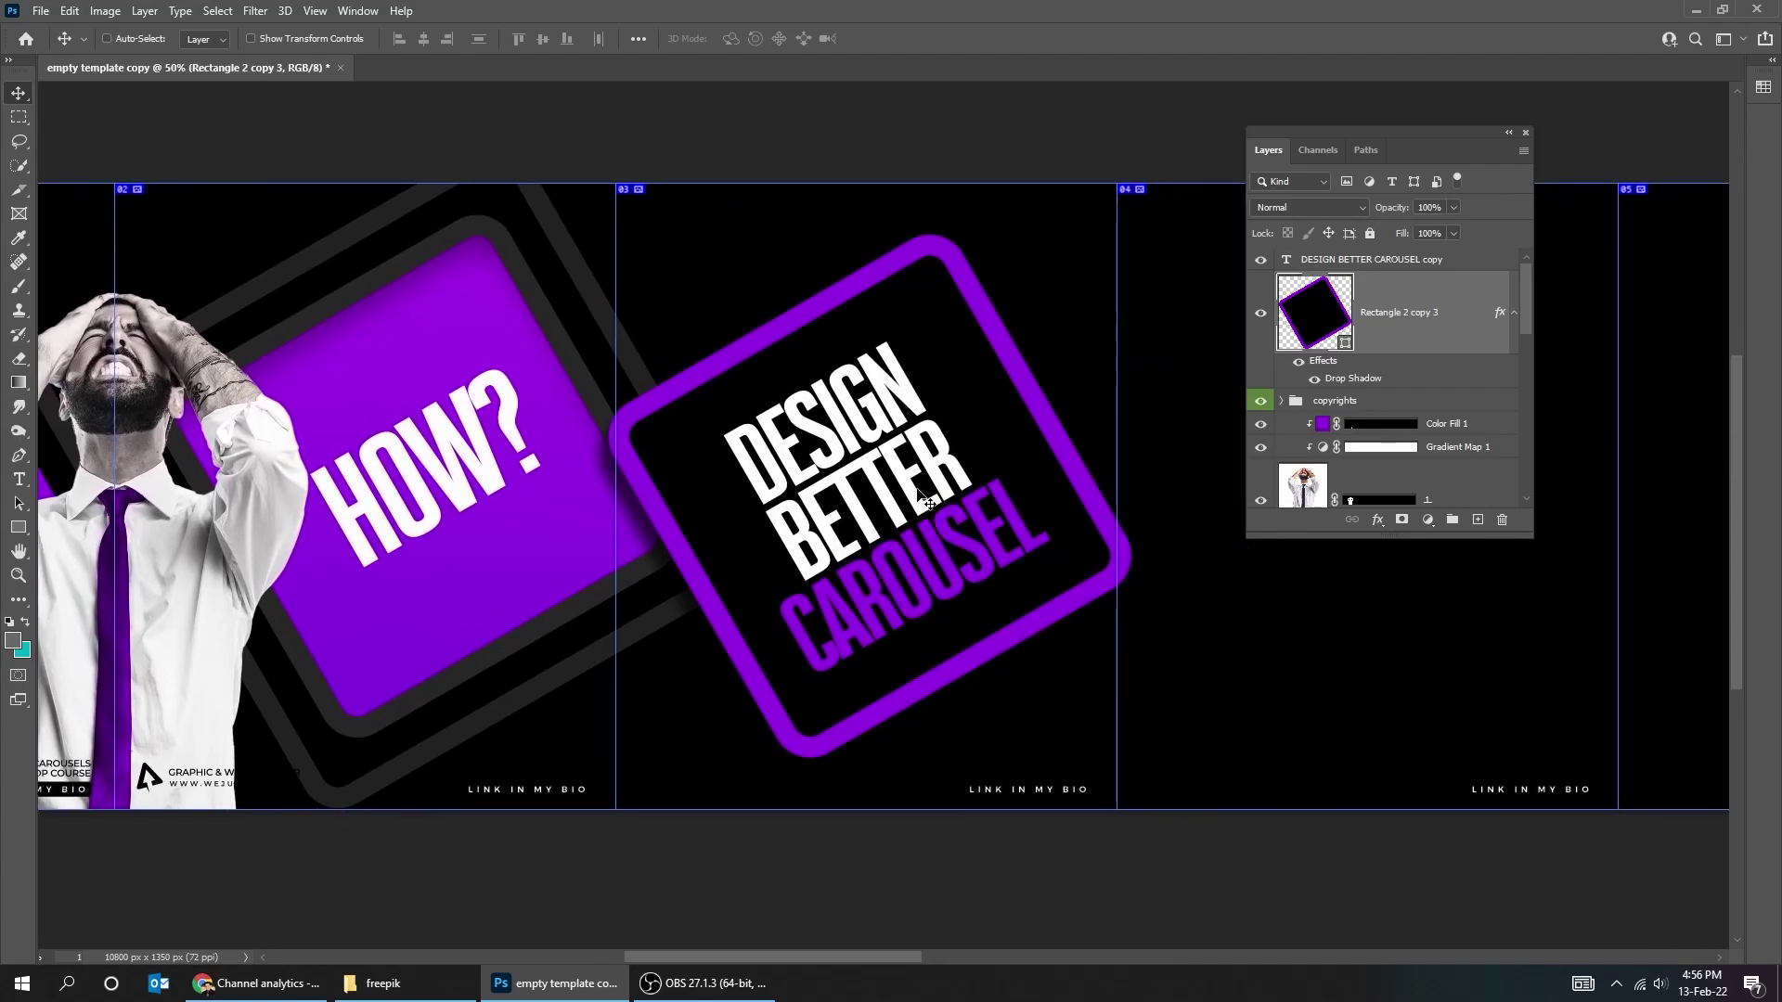
double_click(925, 504)
key("ctrl+a")
type("START BY")
key("Return")
type("CHOOSING YOUR FONT")
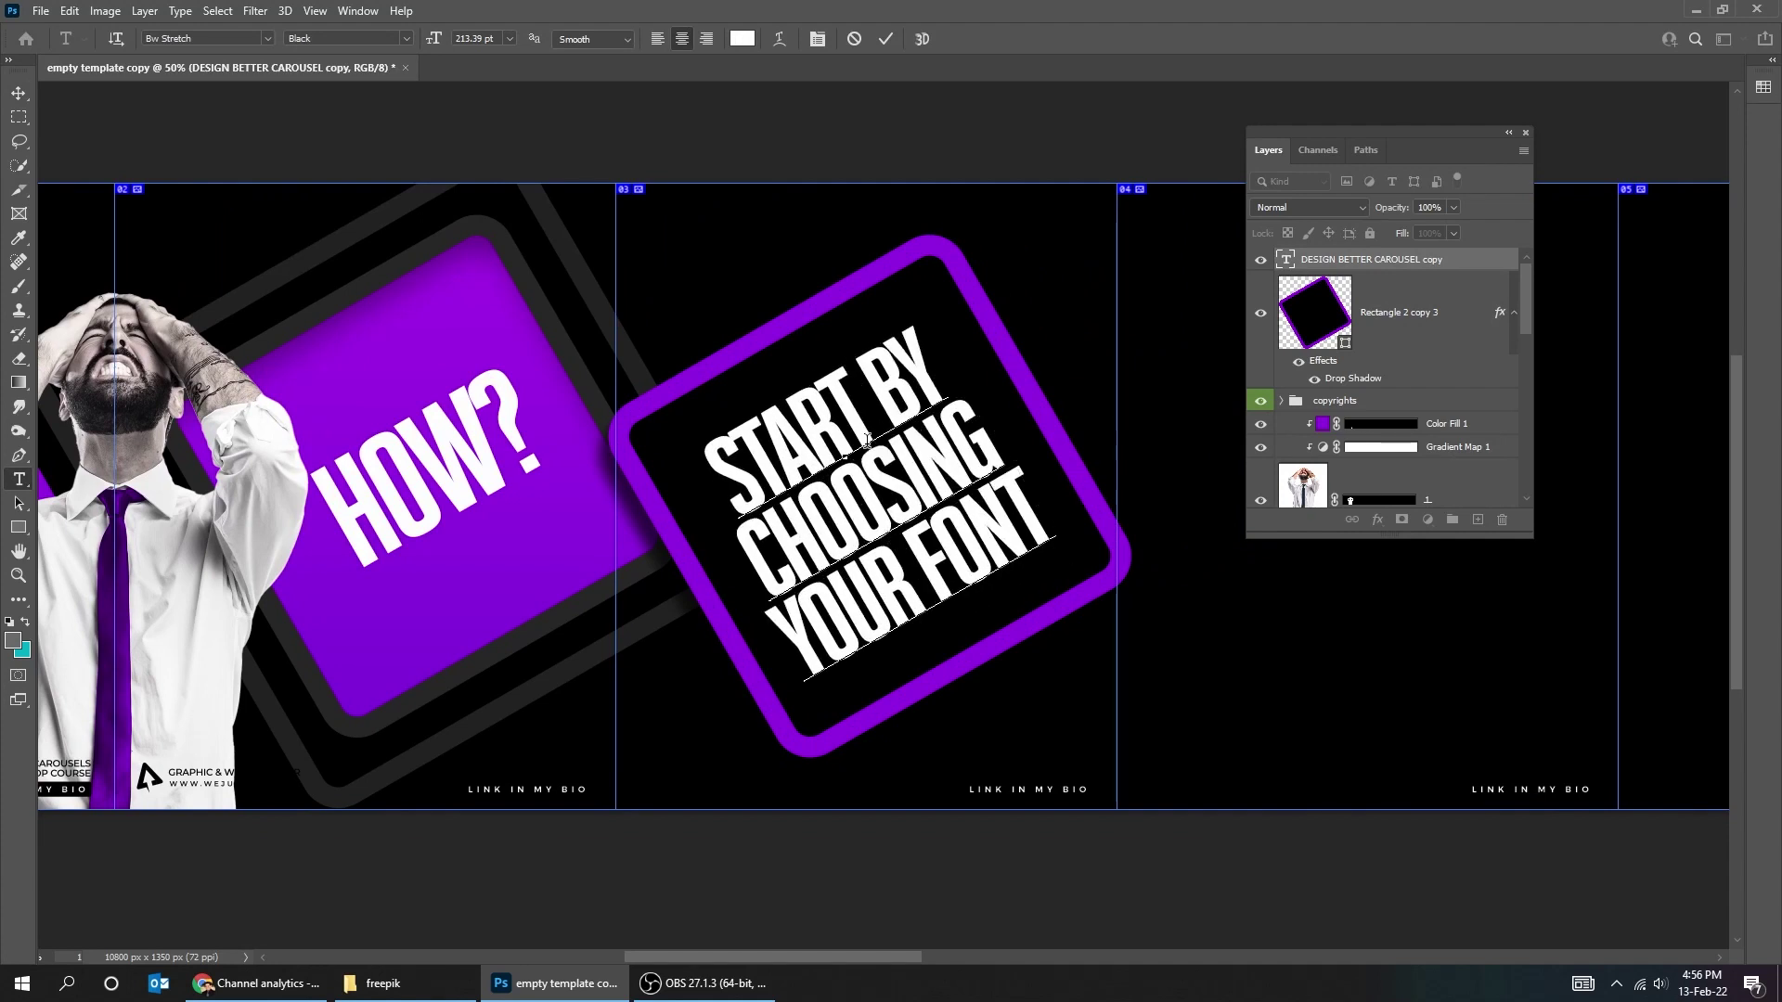
key("ctrl+Return")
Color the word "FONT" purple (9305e2) by sampling the surrounding frame.
left_click_drag(924, 560, 1043, 501)
left_click(741, 39)
left_click(782, 329)
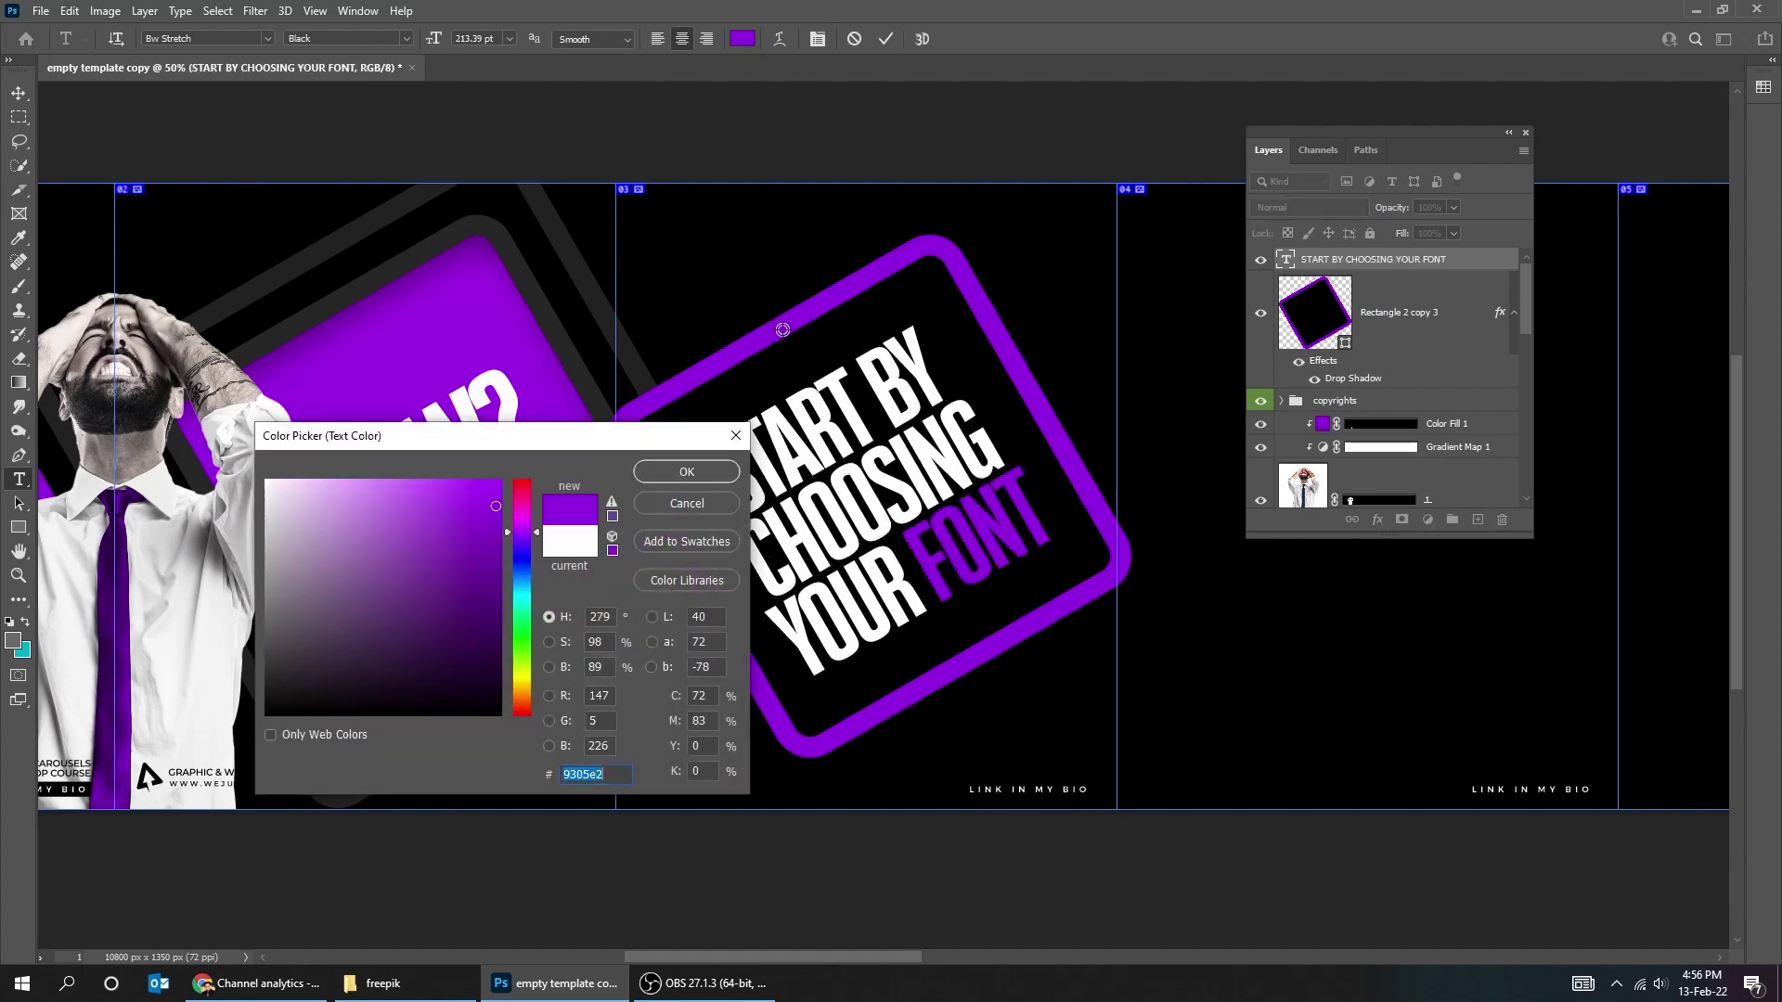
left_click(687, 472)
left_click(18, 93)
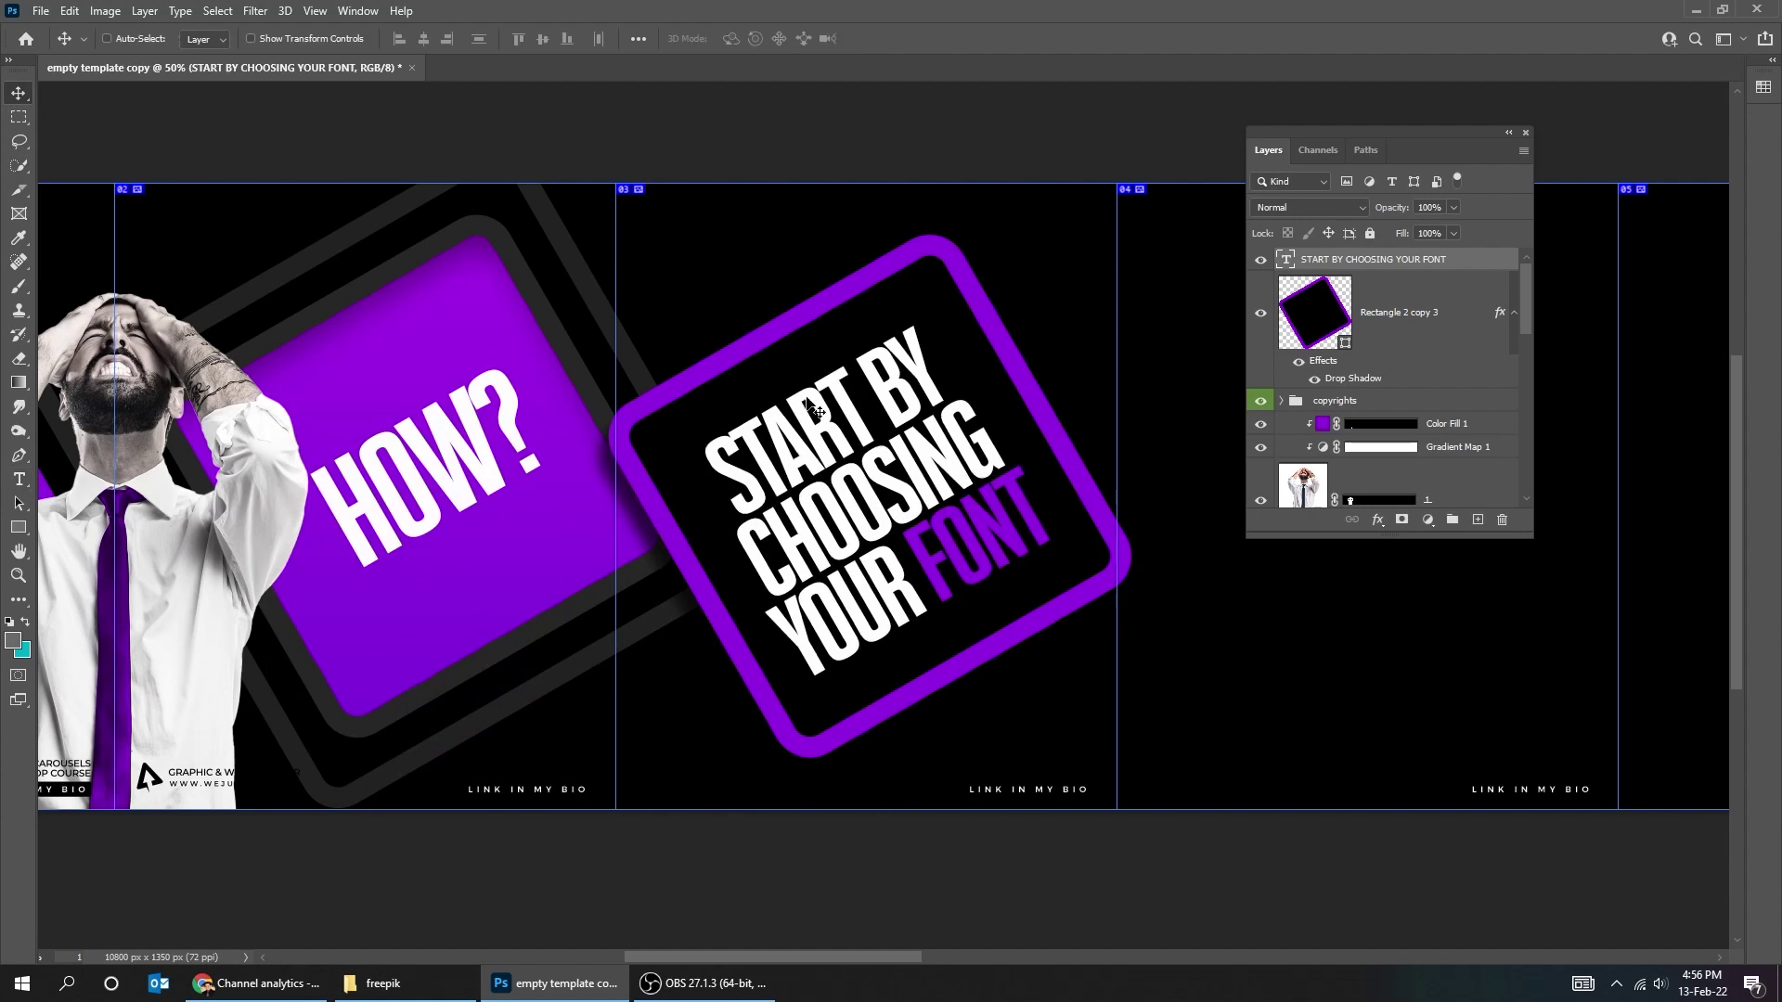
Duplicate the grey outer frame of the HOW? slide and place the copy around the slide 03 frame.
right_click(473, 247)
left_click(493, 259)
left_click_drag(509, 292, 1048, 318)
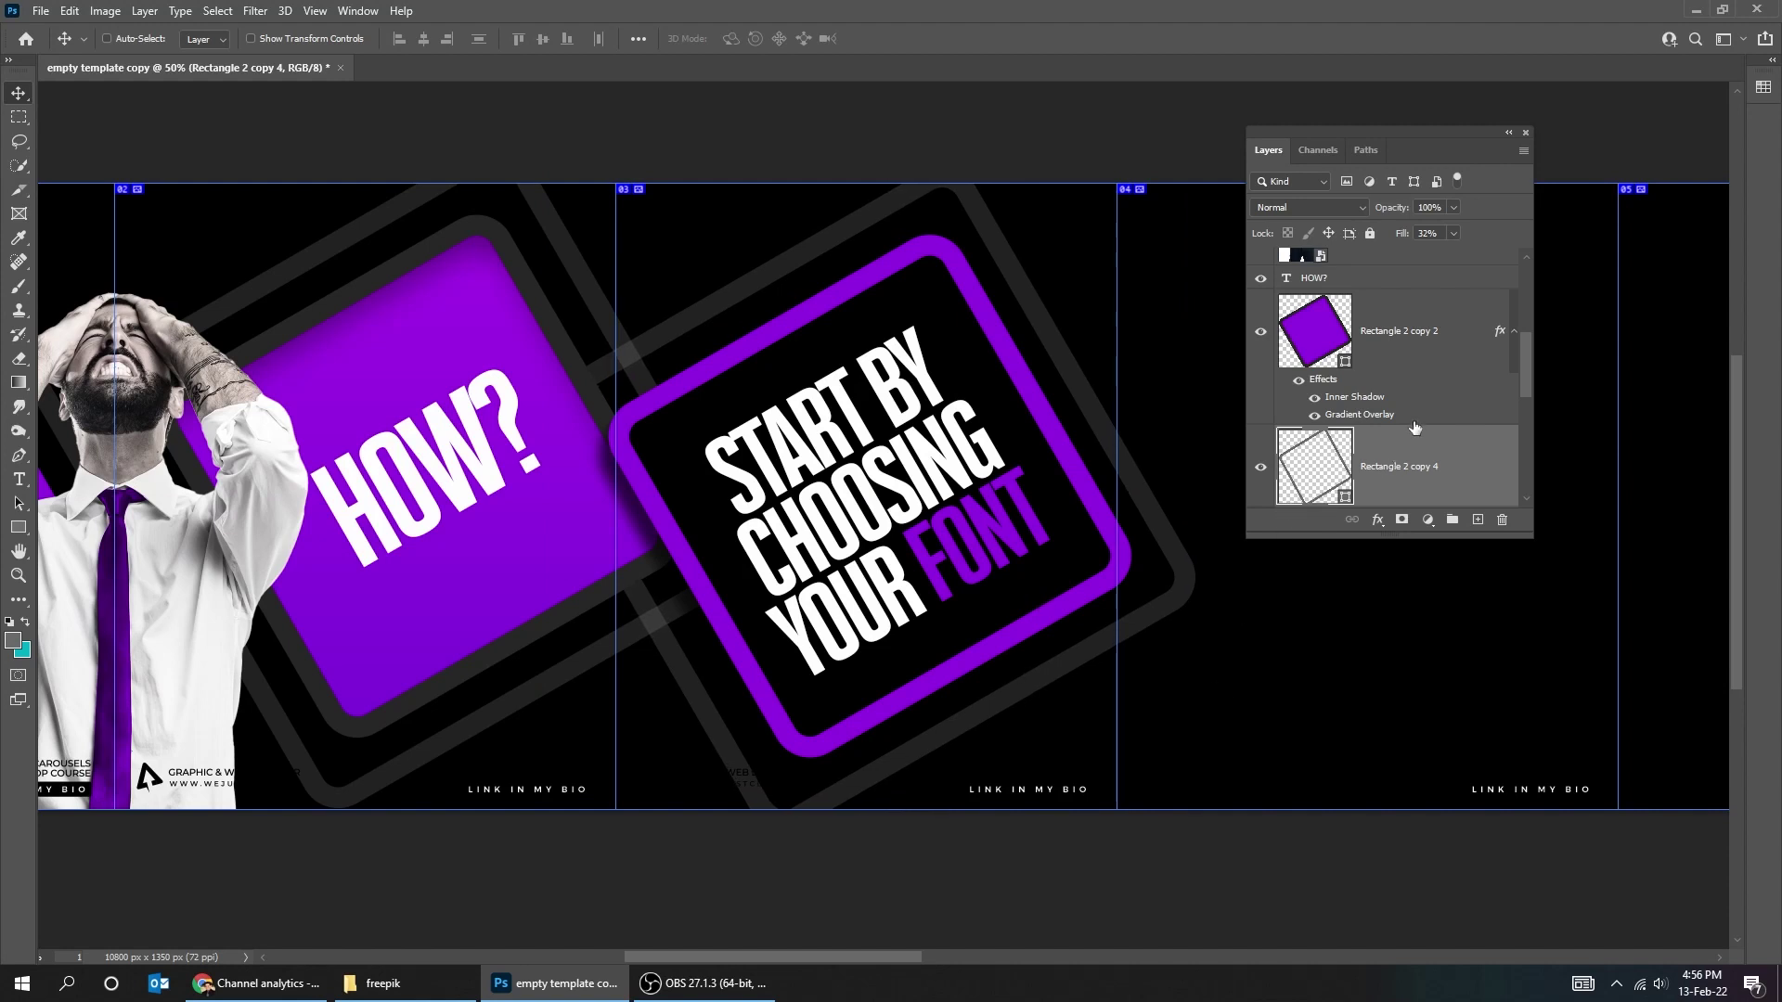
Move the copyrights group to the top of the layer stack and hide its Invert 2 adjustment layer.
left_click_drag(1522, 373, 1524, 290)
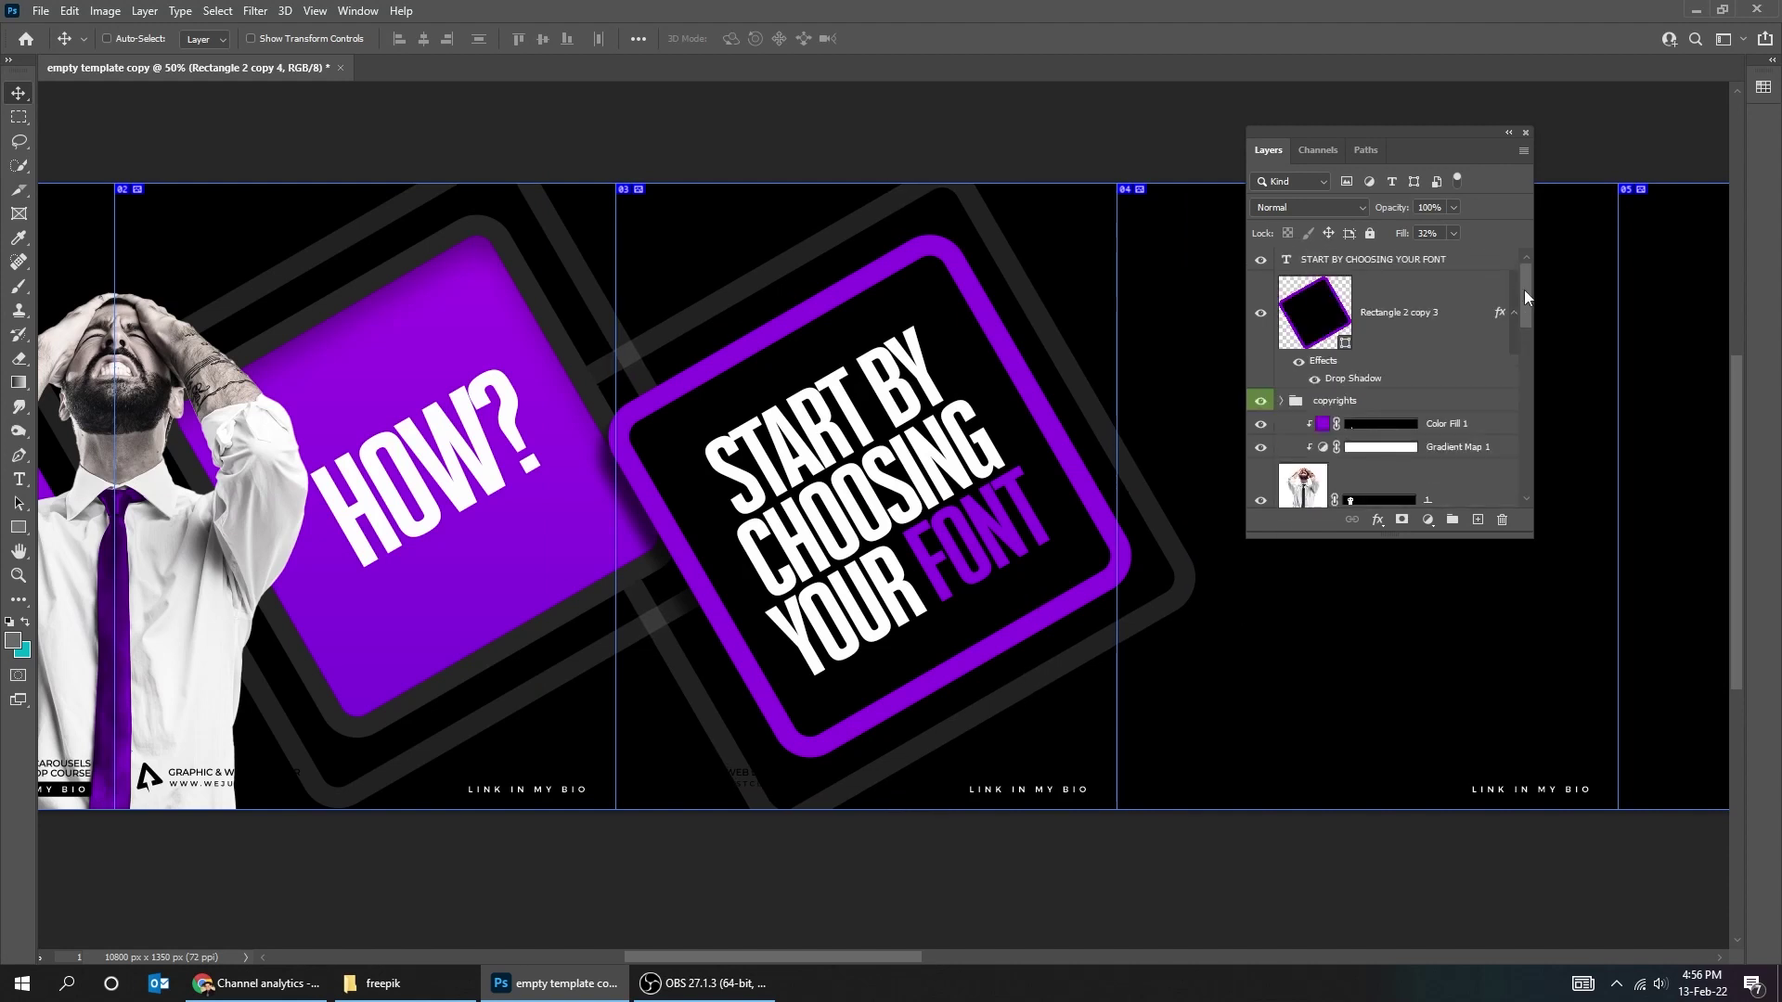
left_click(1365, 404)
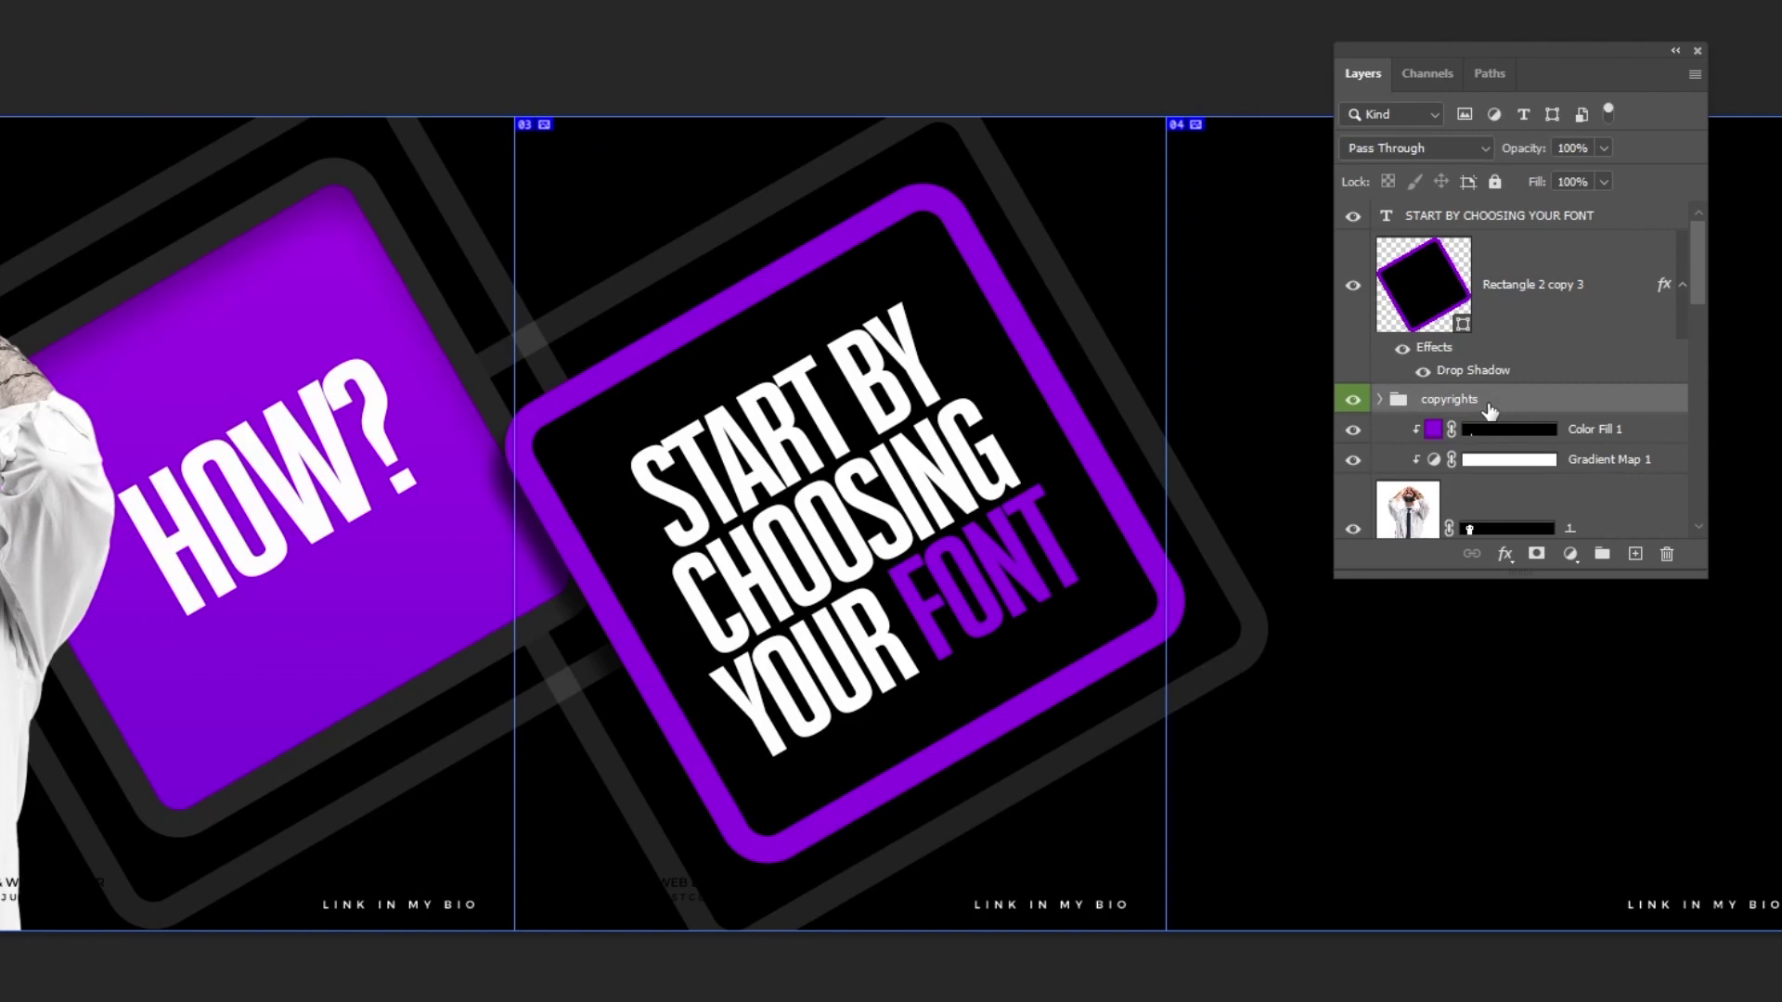
left_click_drag(1489, 410, 1364, 209)
left_click(1379, 215)
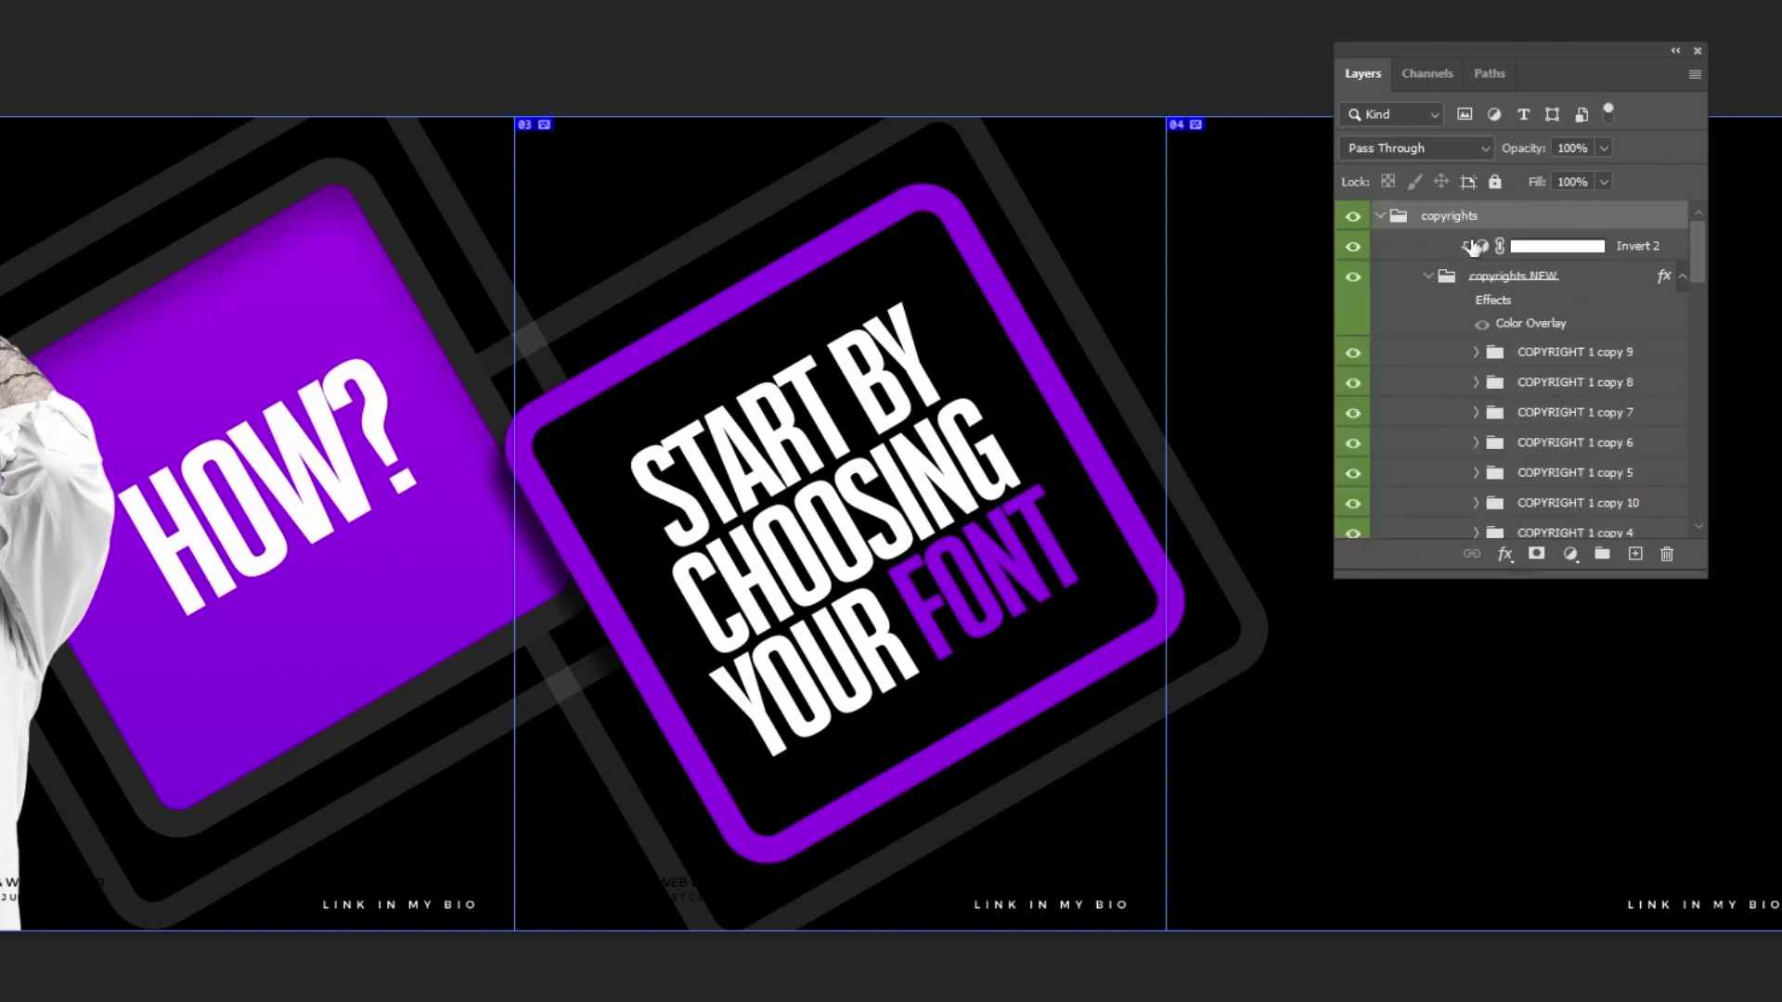
left_click(1350, 248)
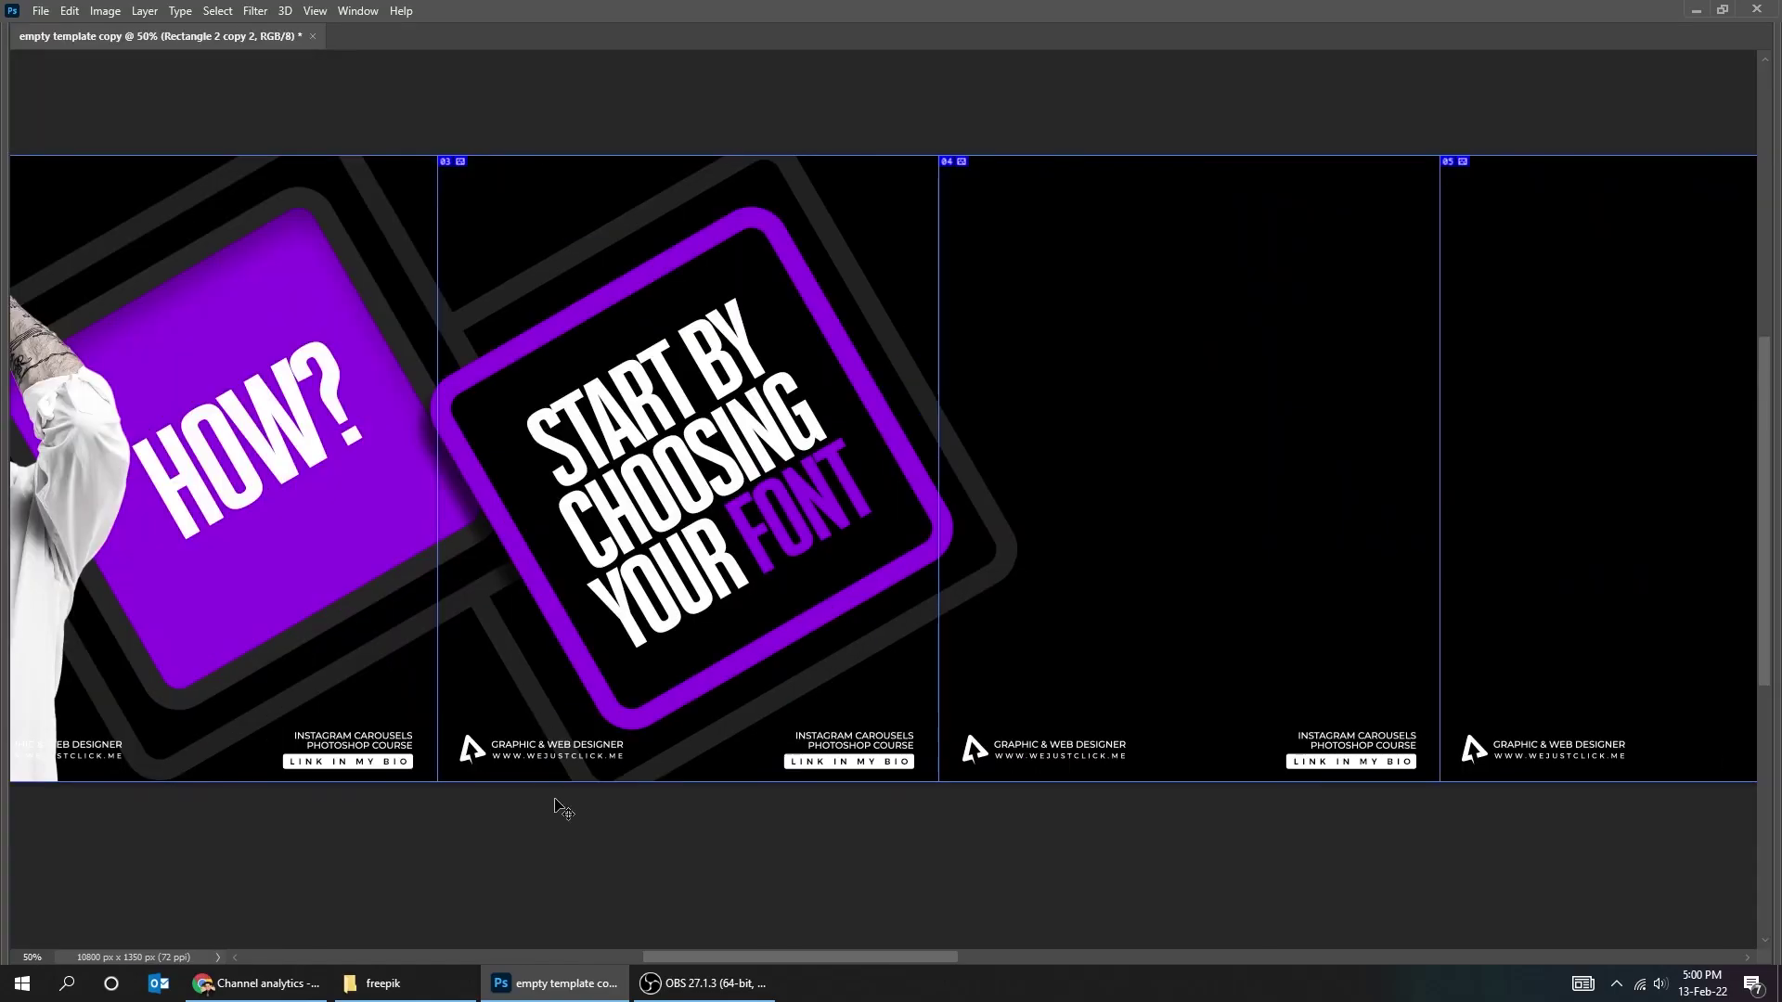
Place the photo of the man pressing his temples from the freepik folder across slides 03 and 04.
left_click(436, 983)
left_click_drag(310, 120, 775, 873)
left_click_drag(927, 690, 927, 688)
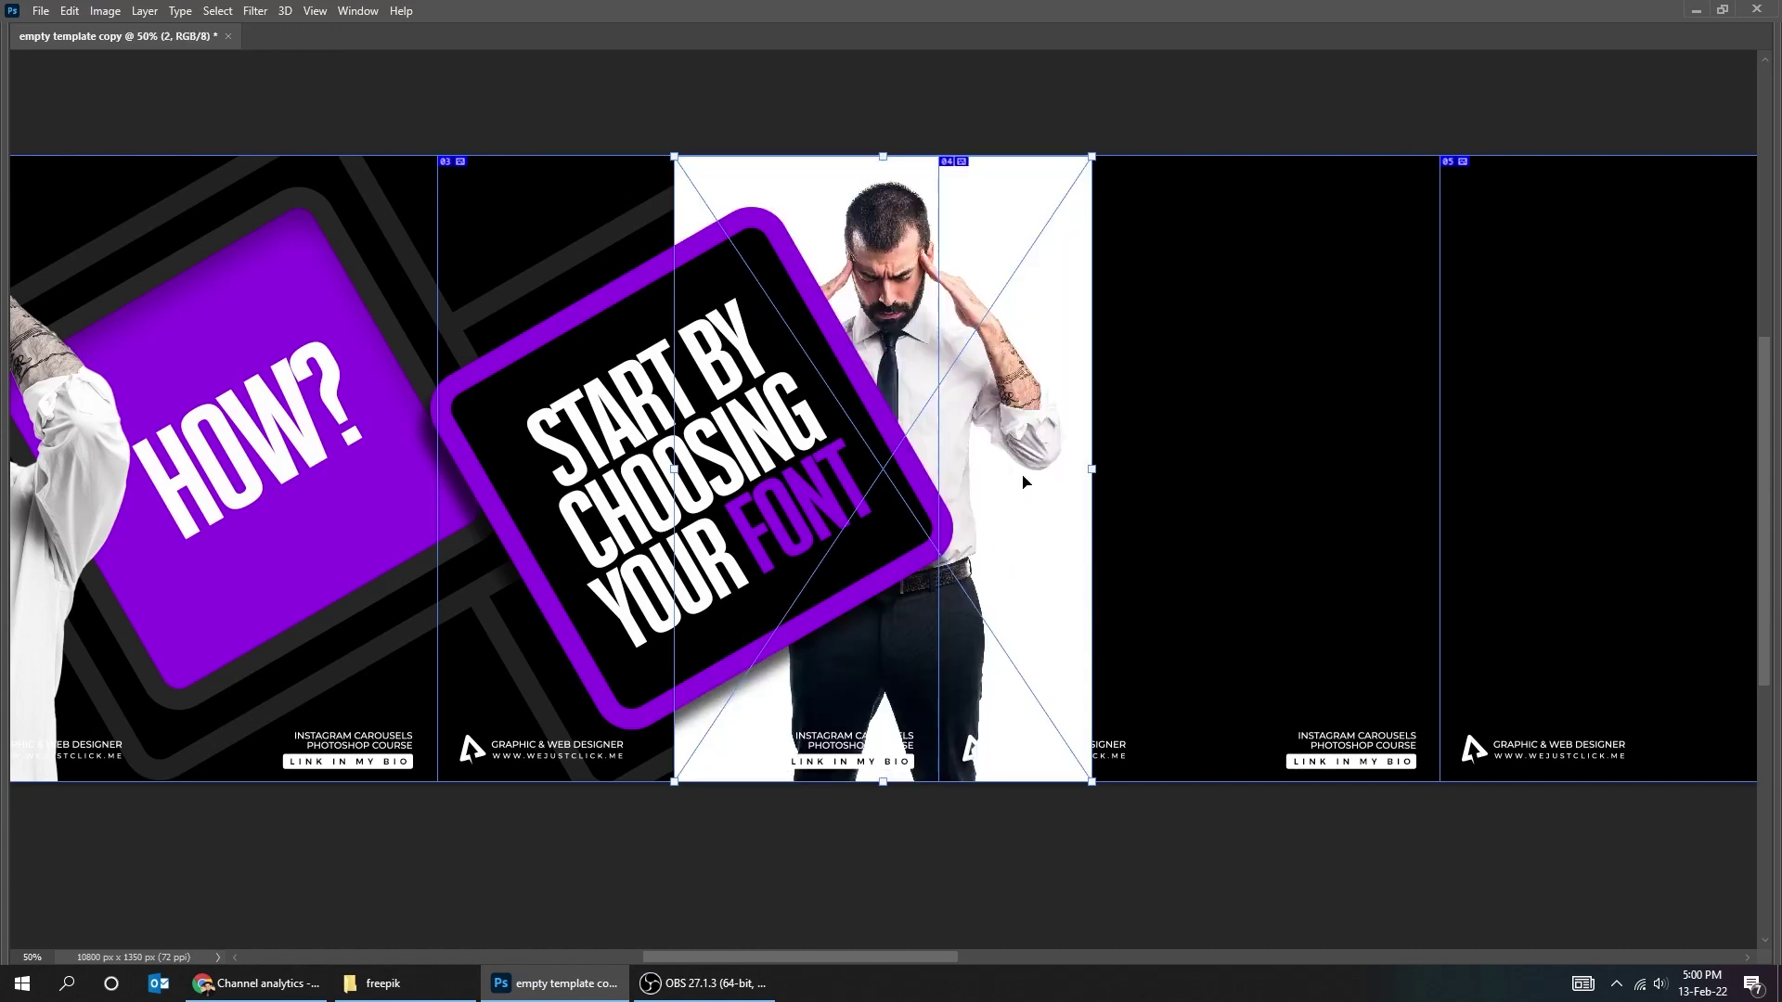
key("Return")
Enlarge the layer list and move the placed photo's layer above the copyrights group.
key("Tab")
left_click_drag(1534, 536, 1545, 670)
left_click_drag(1457, 581, 1400, 351)
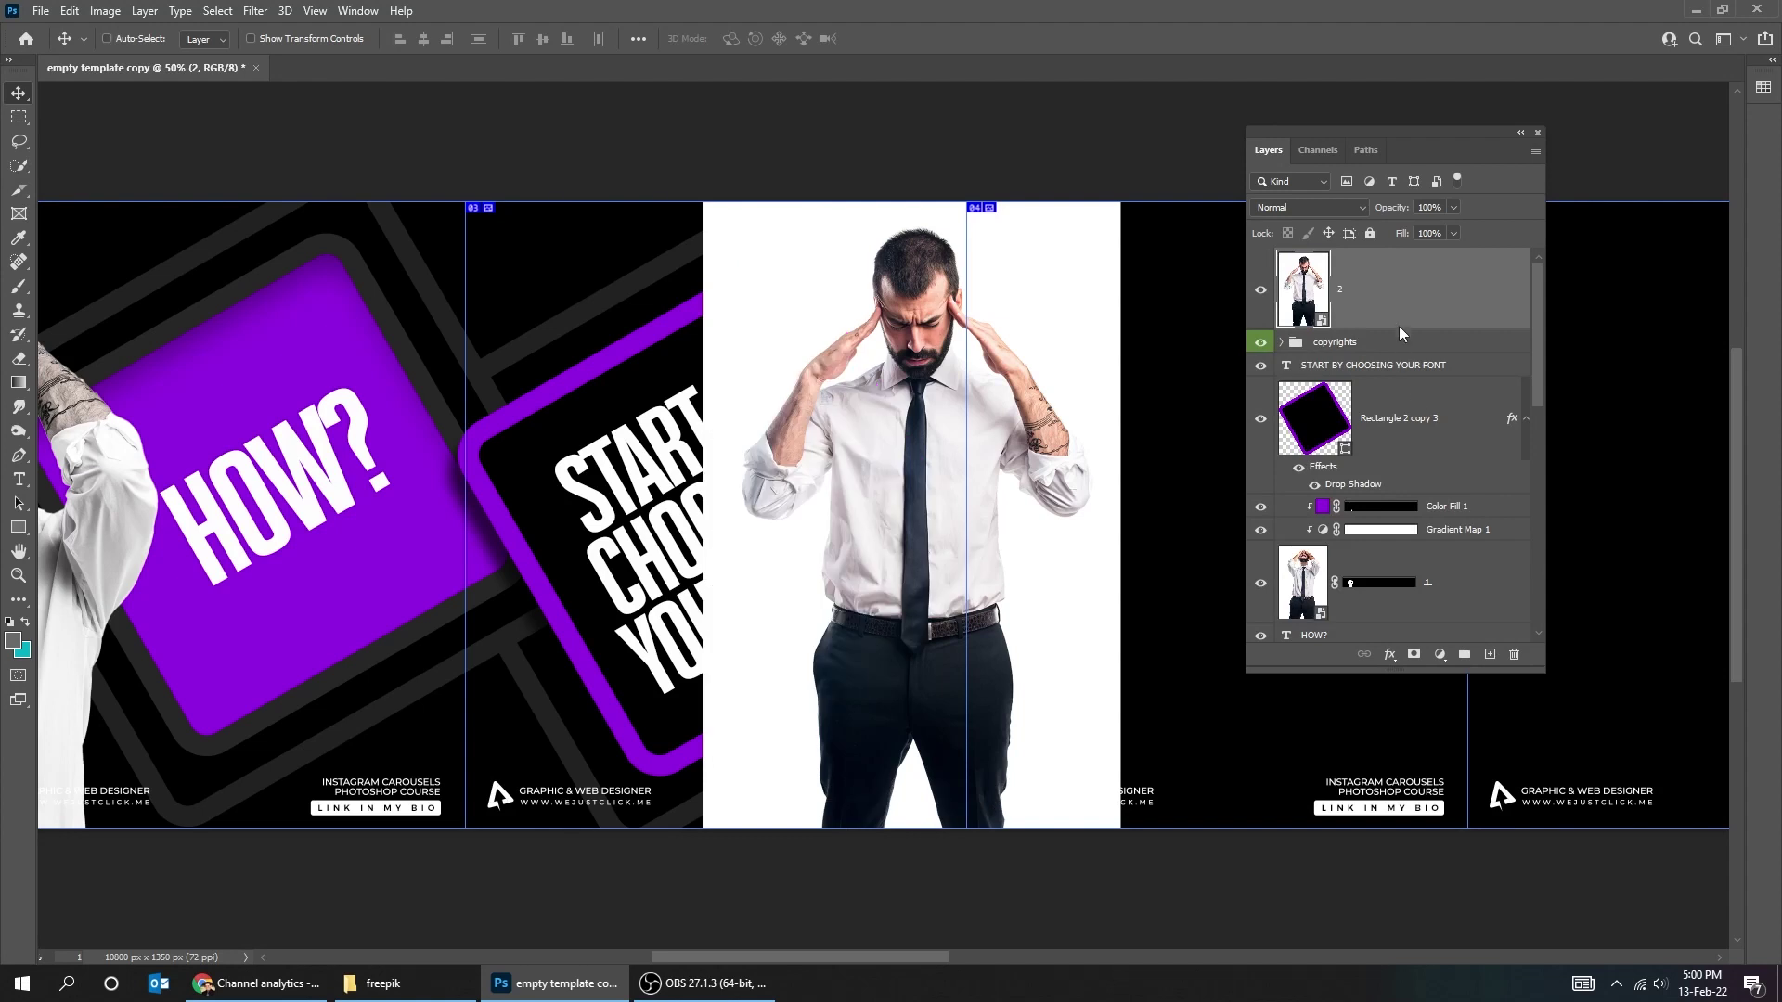
Scale the man's photo to about 119% and position it across slides 03 and 04, with his lower body below the canvas.
left_click_drag(1045, 462, 1046, 506)
key("ctrl+minus")
key("ctrl+minus")
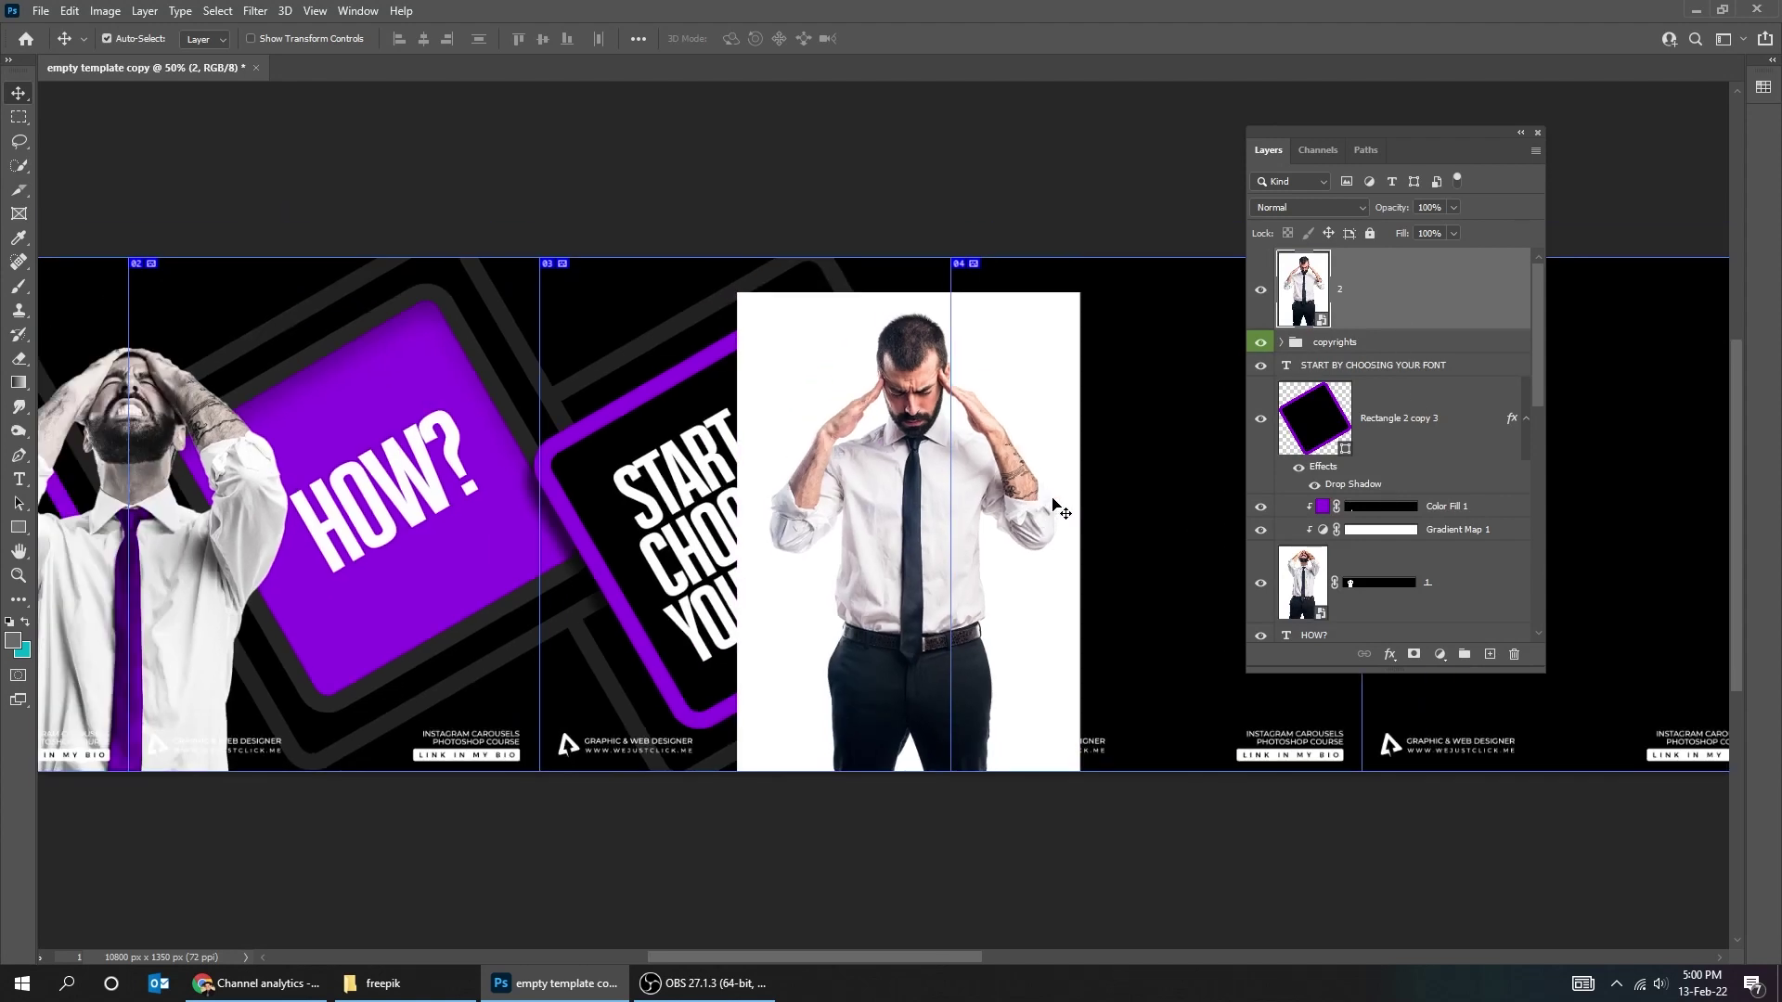
key("ctrl+t")
left_click_drag(1001, 693, 1133, 767)
left_click_drag(1054, 529, 1070, 635)
key("ctrl+plus")
left_click_drag(708, 318, 738, 355)
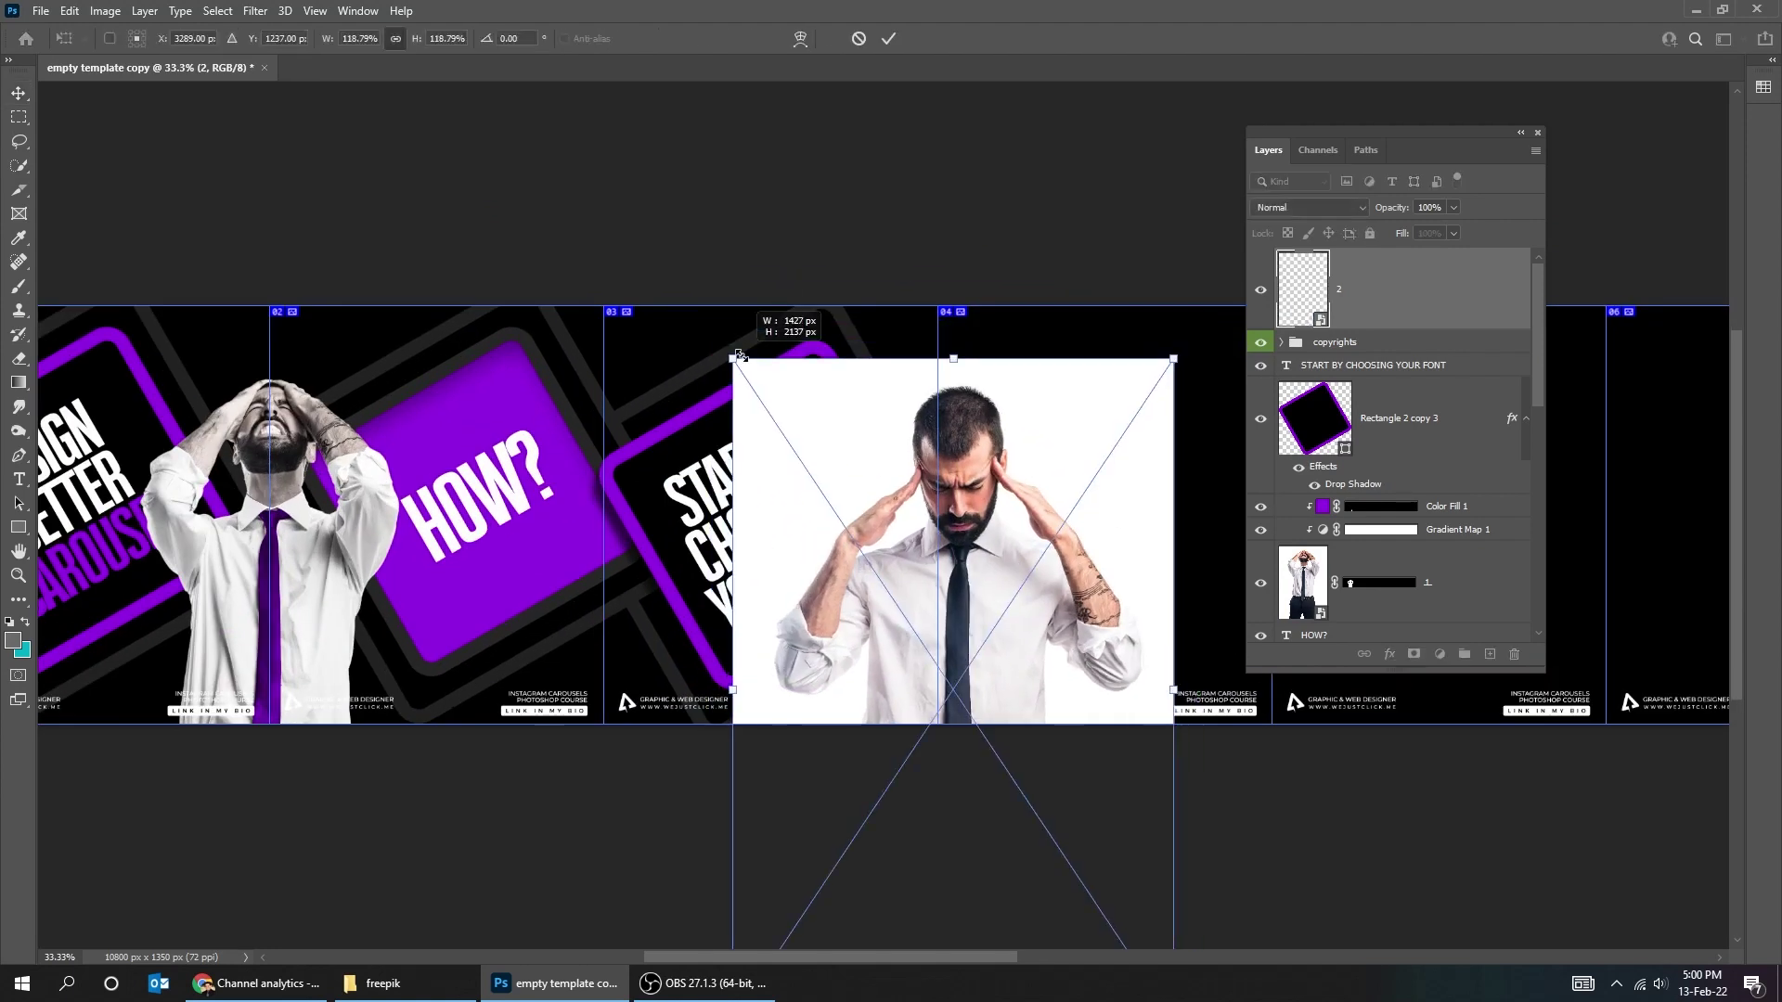
key("Return")
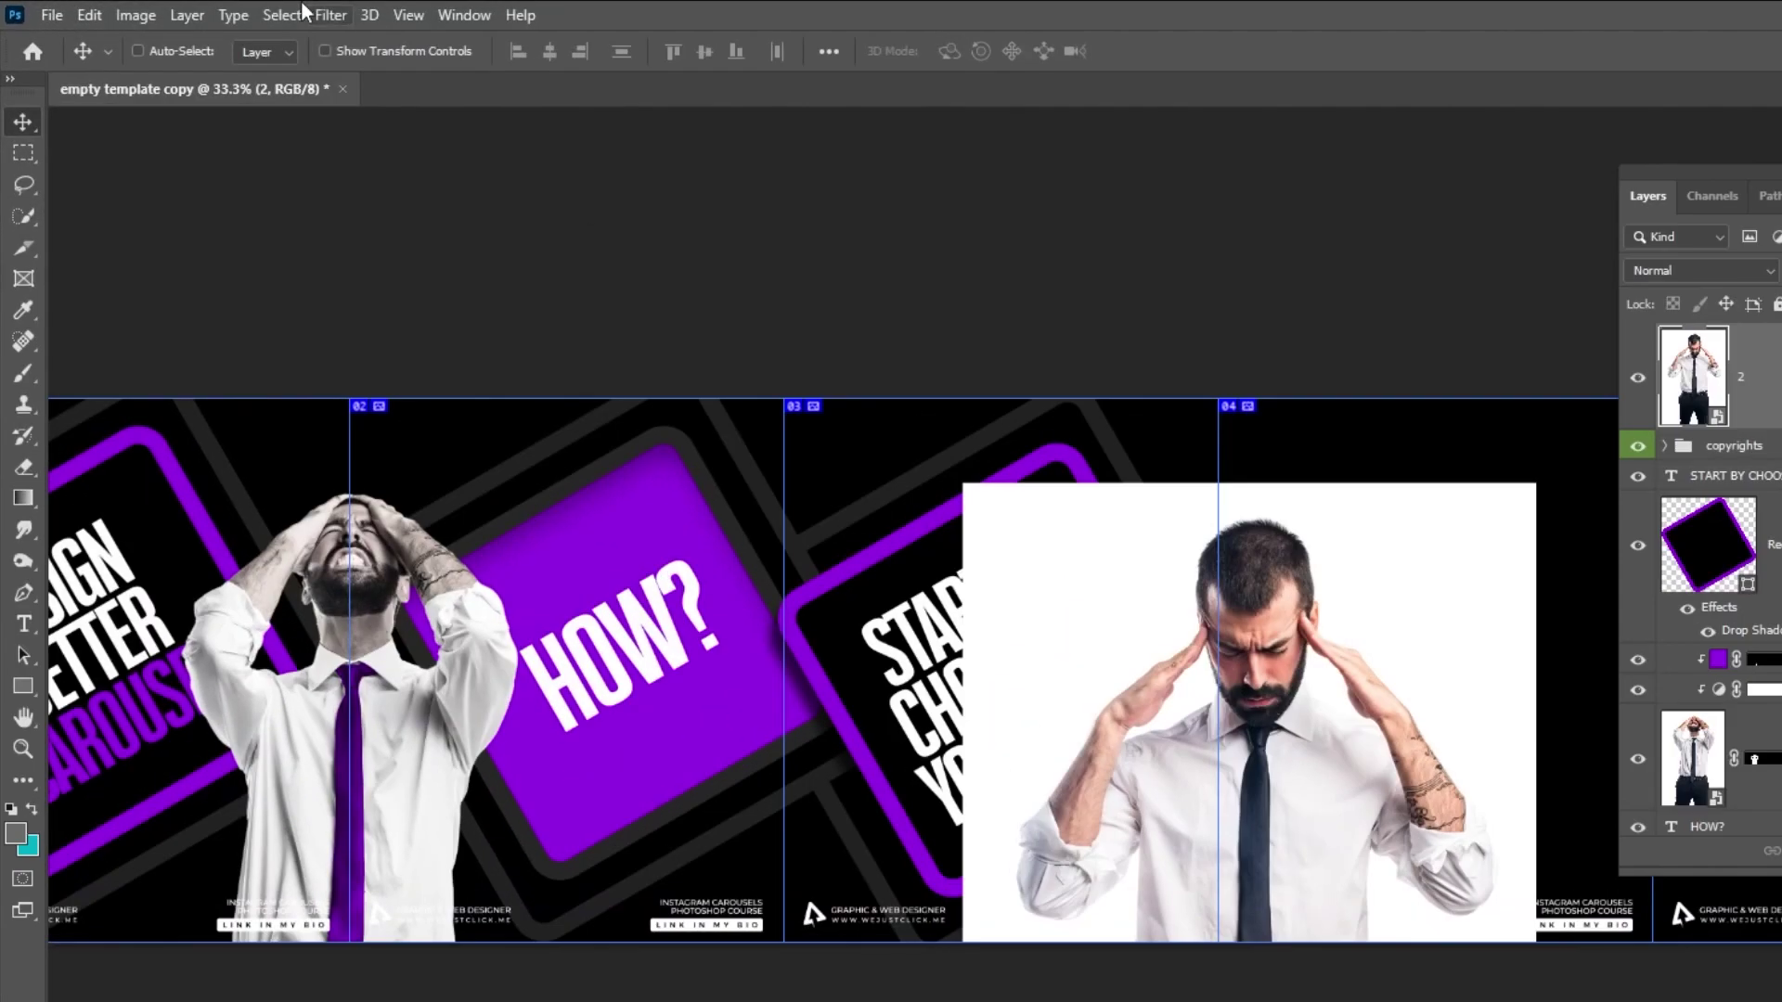
Select the man as the subject and mask out the photo's white background.
left_click(280, 15)
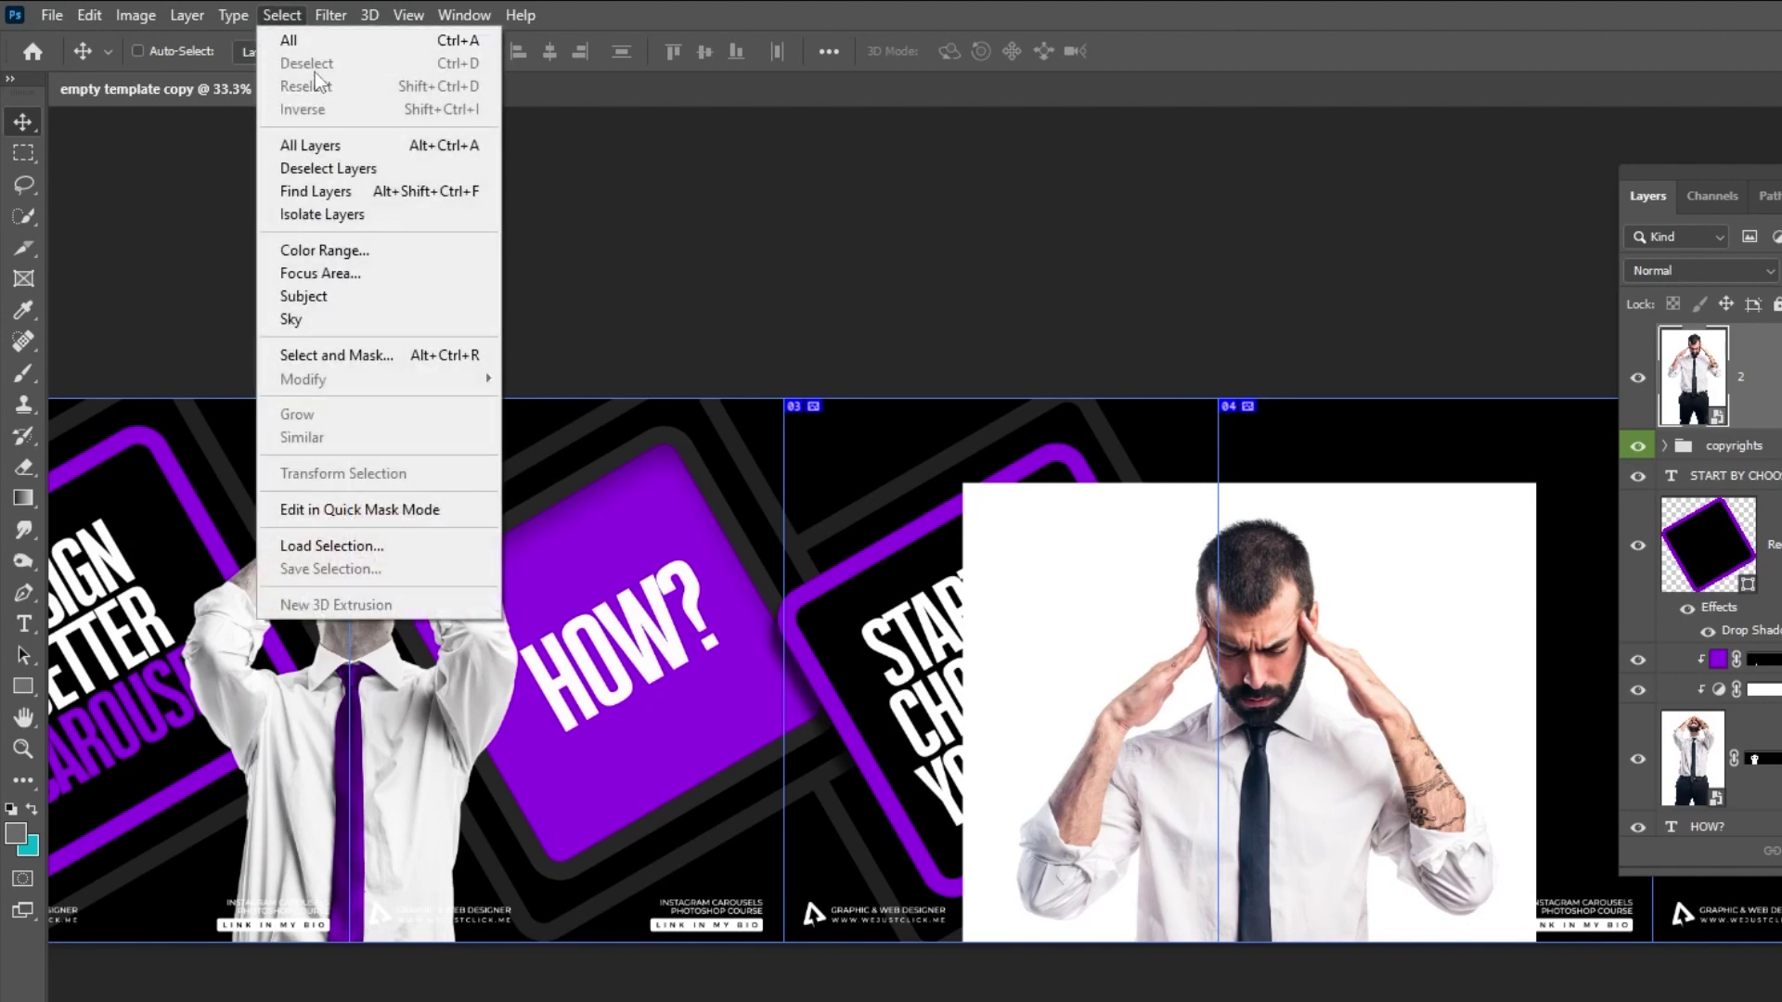
left_click(388, 297)
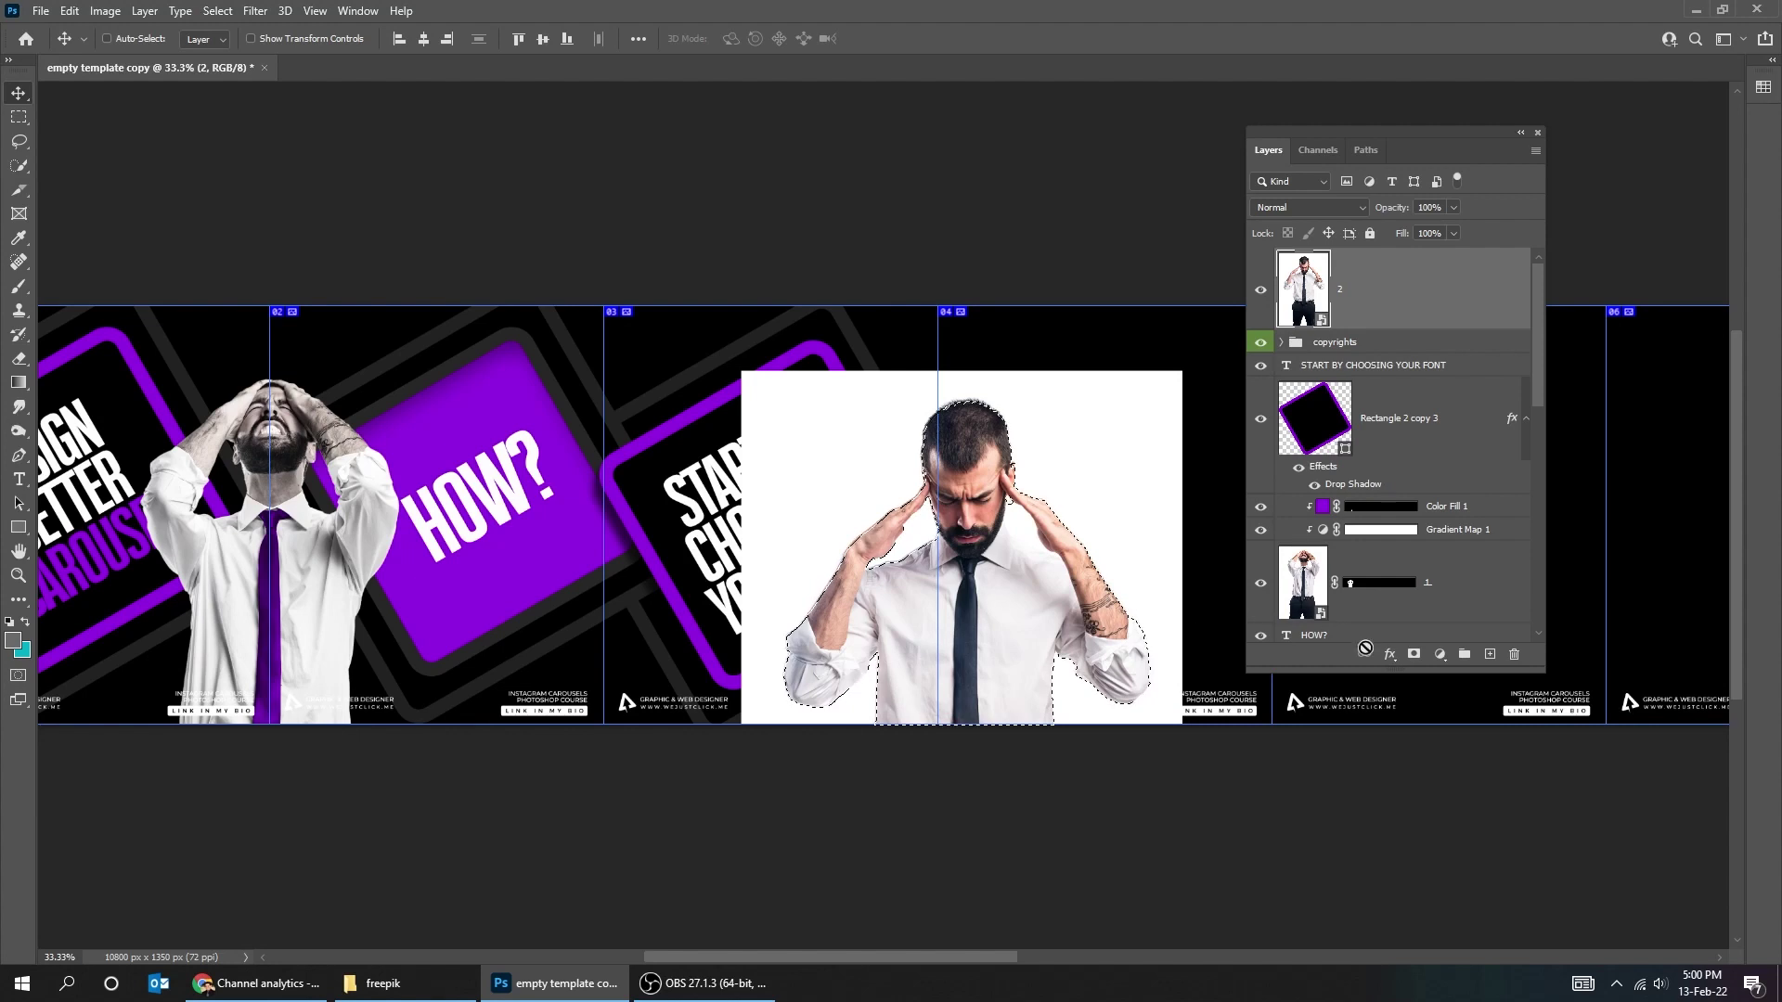
left_click(1412, 656)
Trace a closed Pen path around the leftover white background between the man's face, collar and the raised hand beside slide 04's empty area.
scroll(1039, 582, "up", 2)
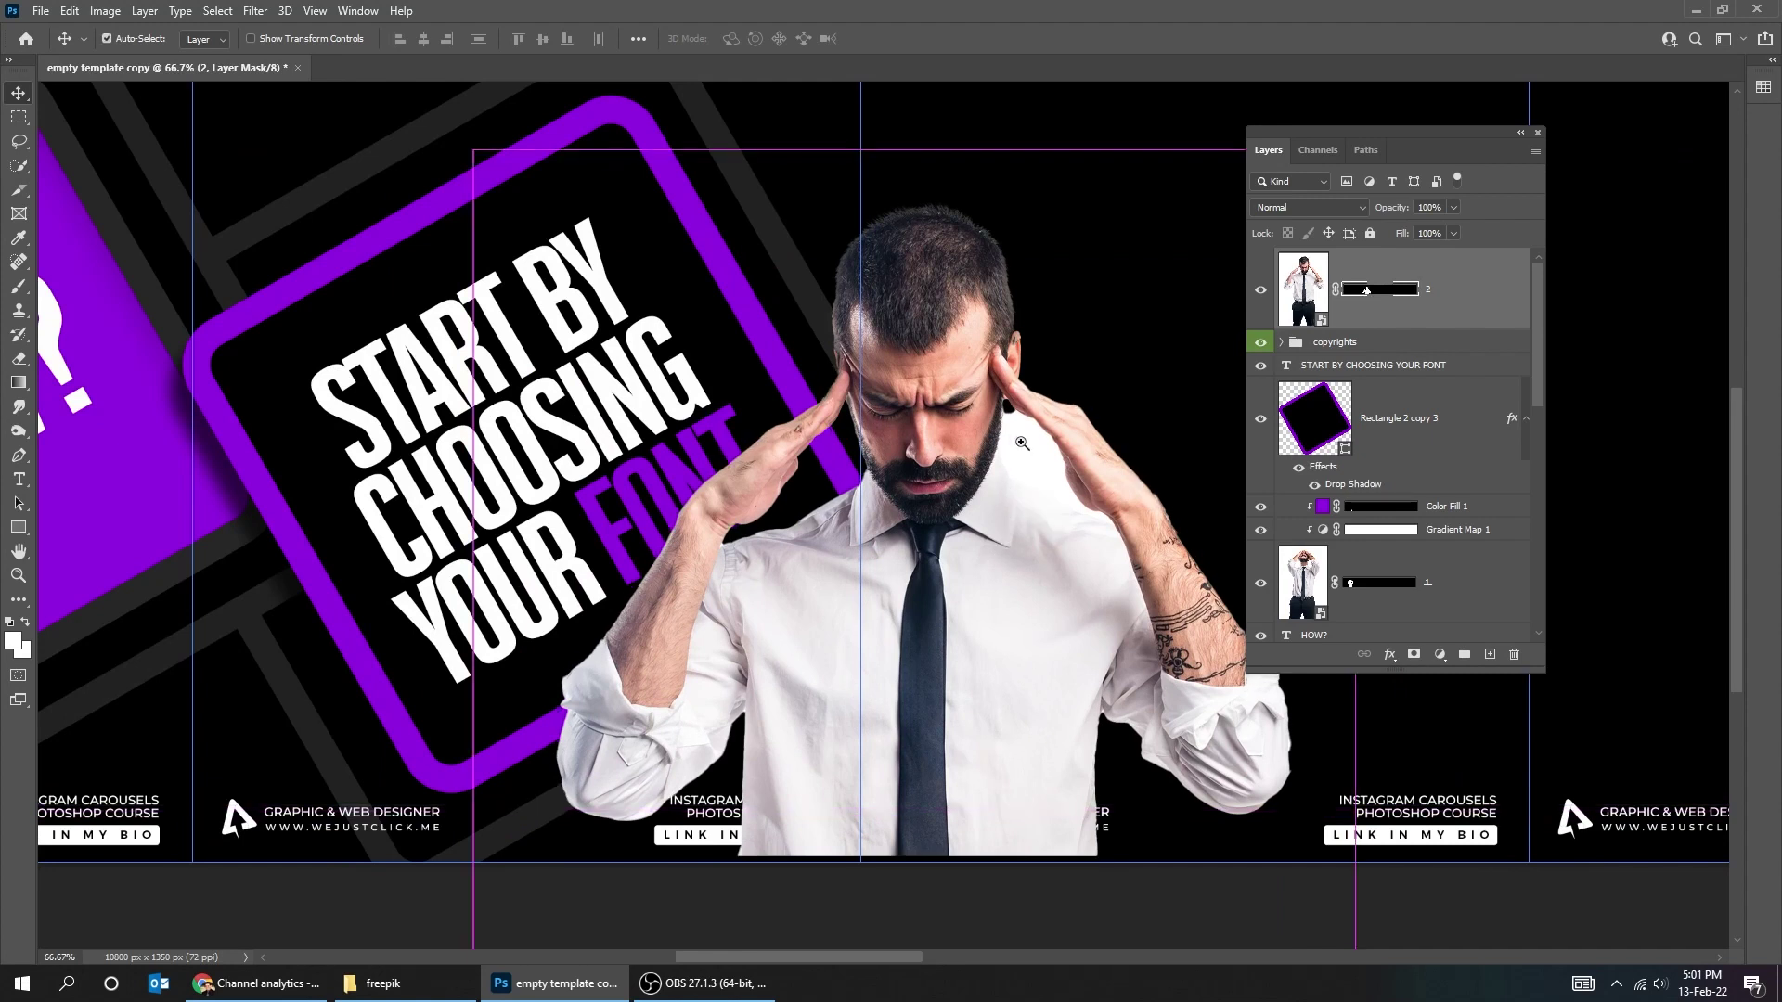
scroll(1008, 411, "up", 2)
left_click(1009, 411, "ctrl")
key("p")
key("Tab")
left_click(1308, 787)
left_click_drag(1285, 750, 1269, 740)
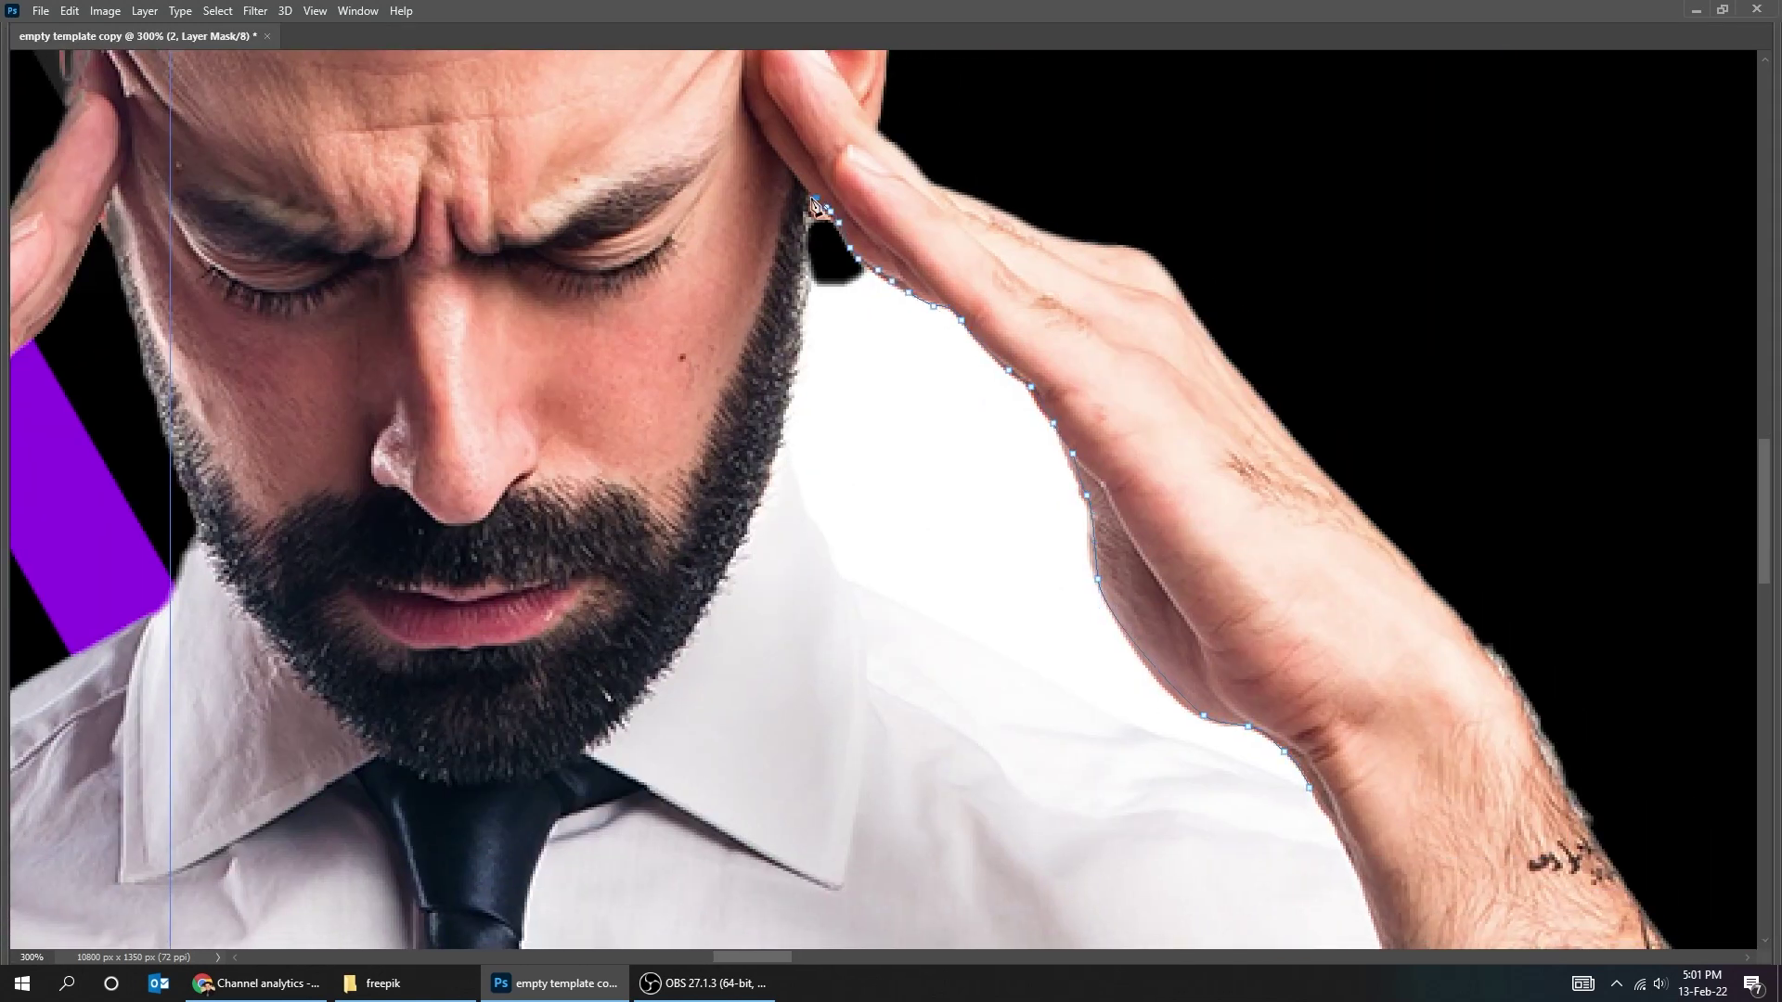
left_click_drag(872, 645, 830, 521)
left_click_drag(838, 484, 883, 501)
left_click_drag(964, 544, 998, 565)
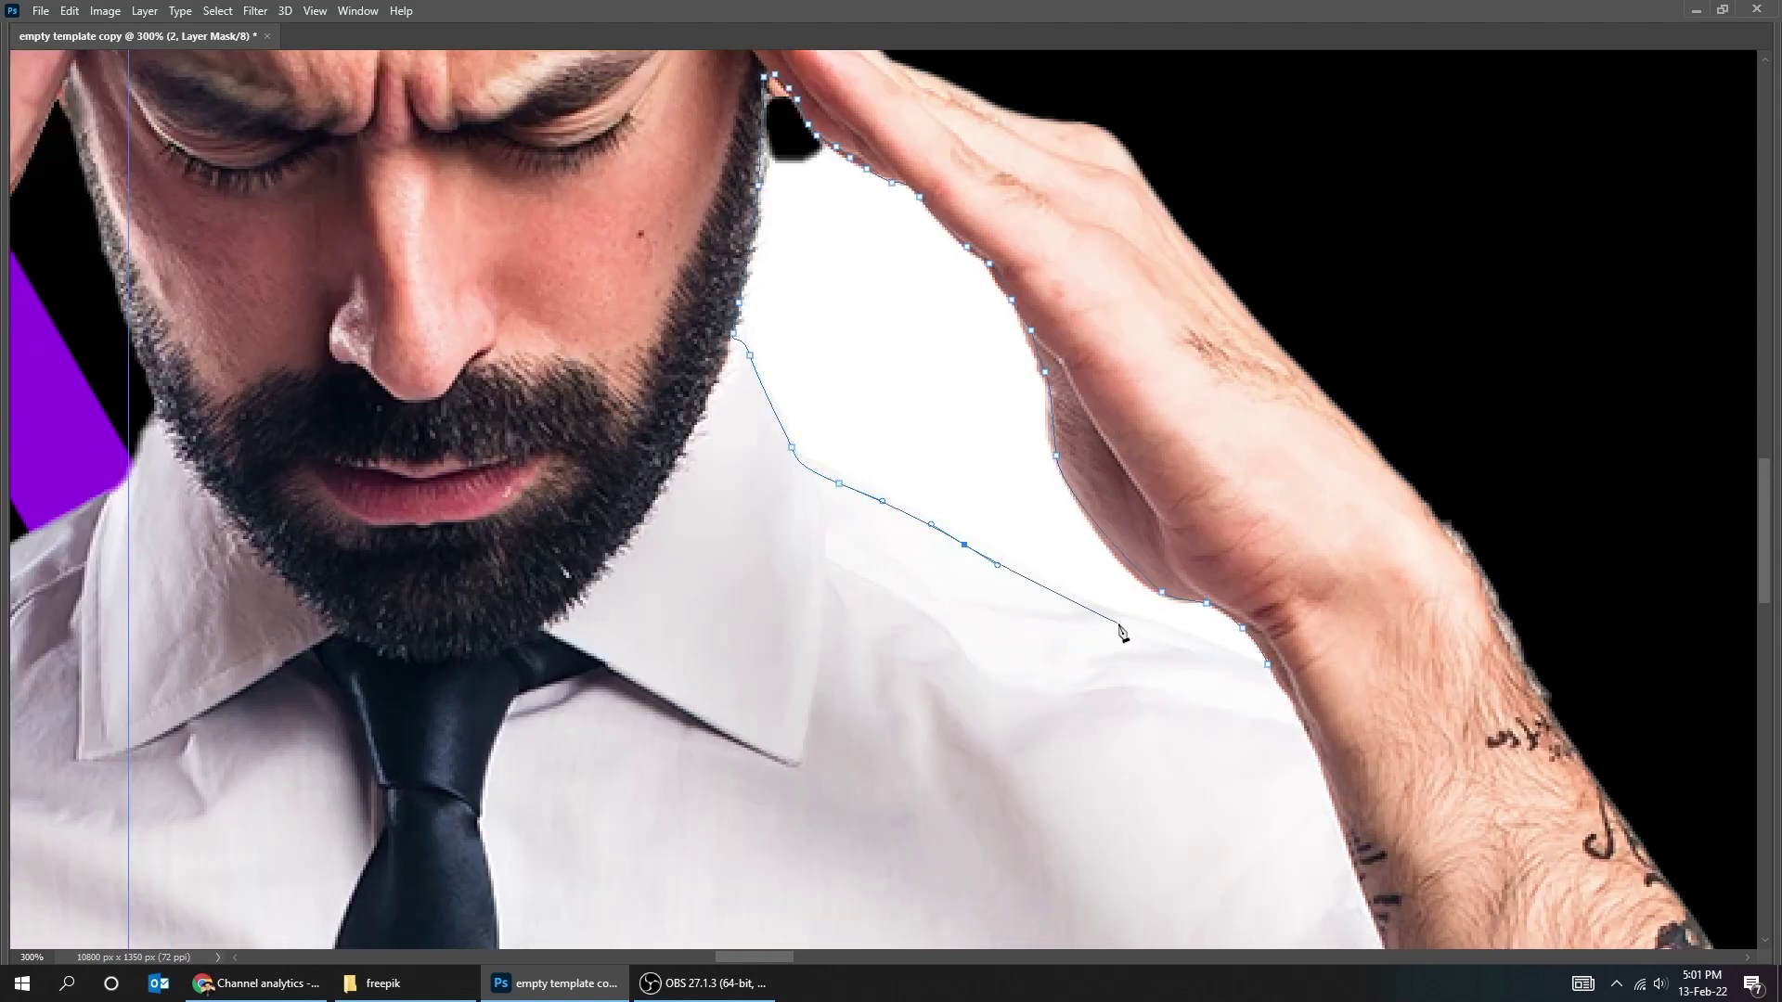
left_click_drag(1126, 619, 1140, 625)
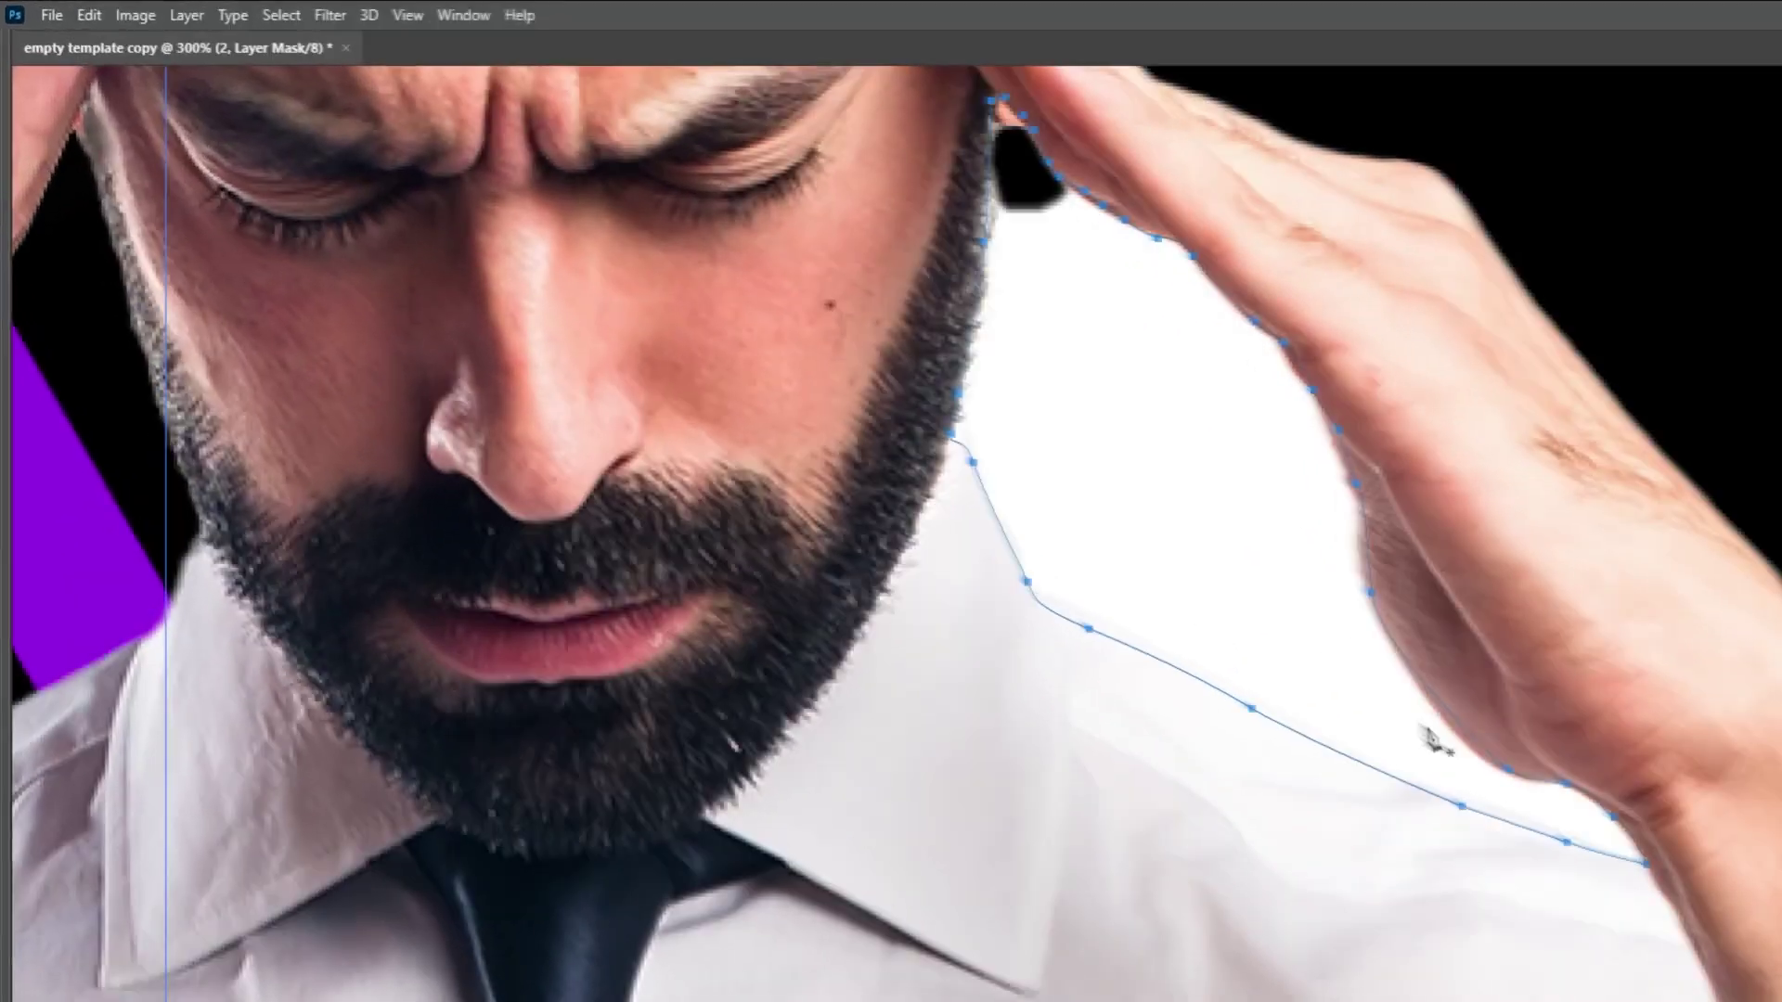
Convert the path to a selection, erase that leftover background from the man's layer mask, and deselect.
key("Tab")
right_click(919, 404)
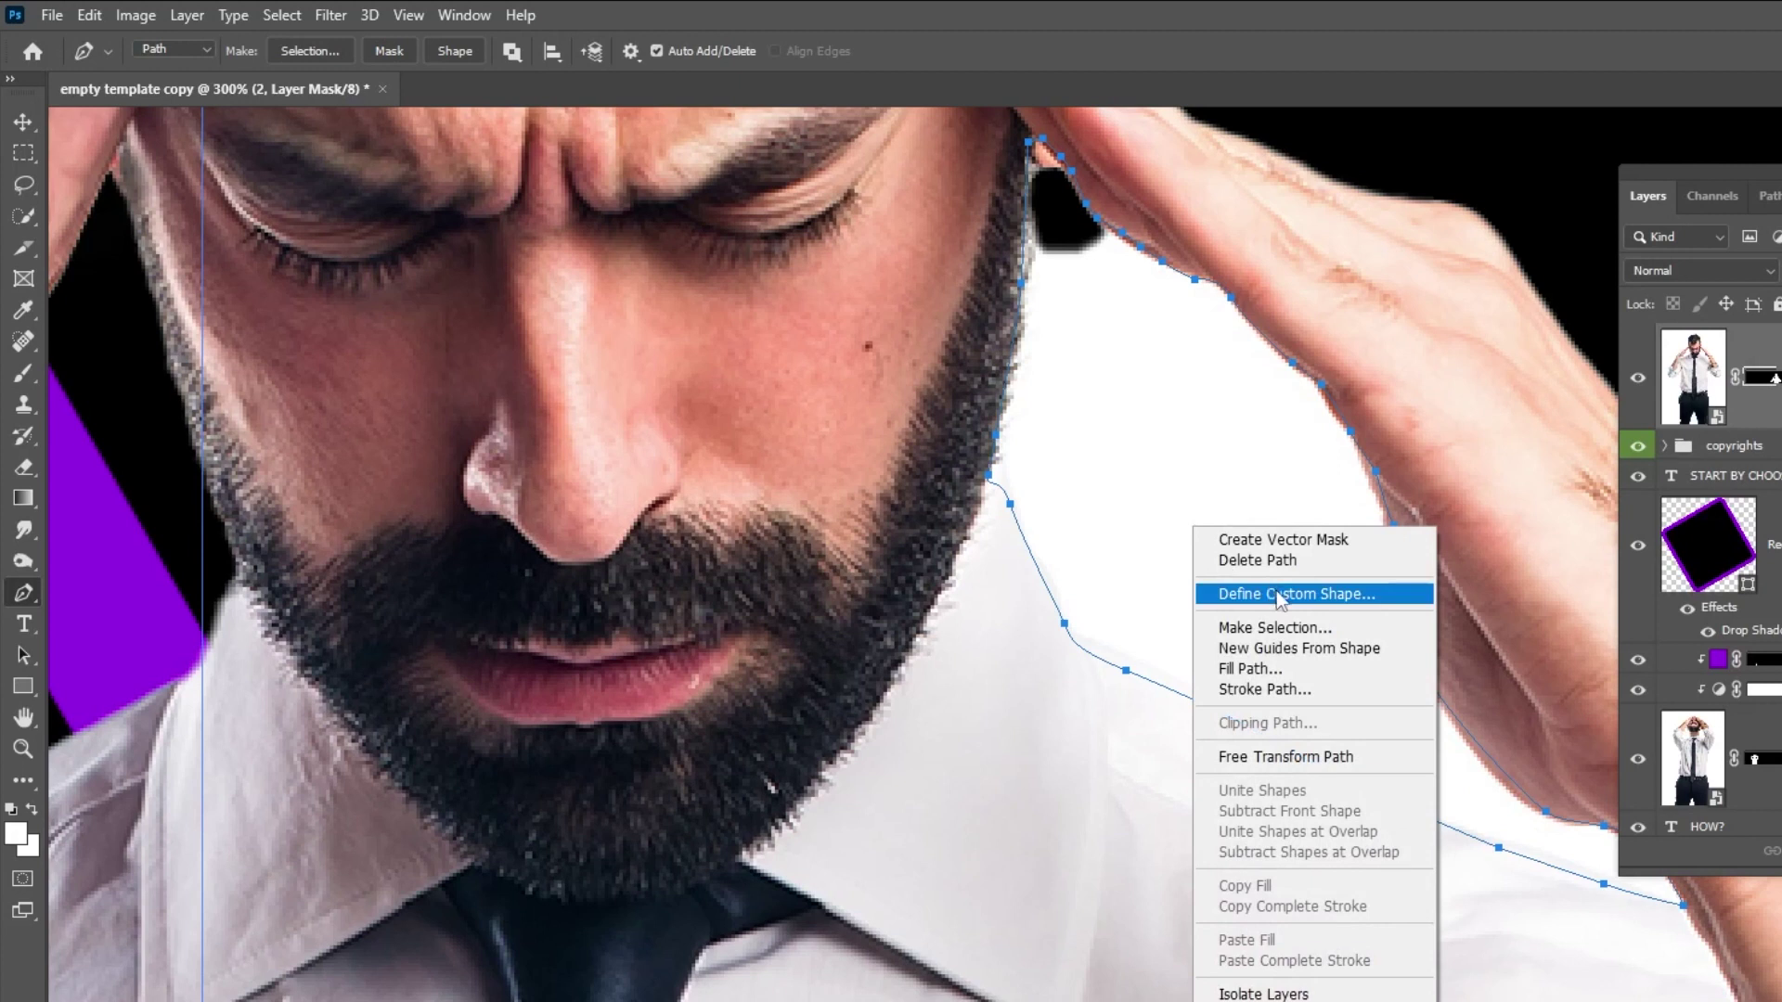
left_click(1292, 629)
left_click(1280, 334)
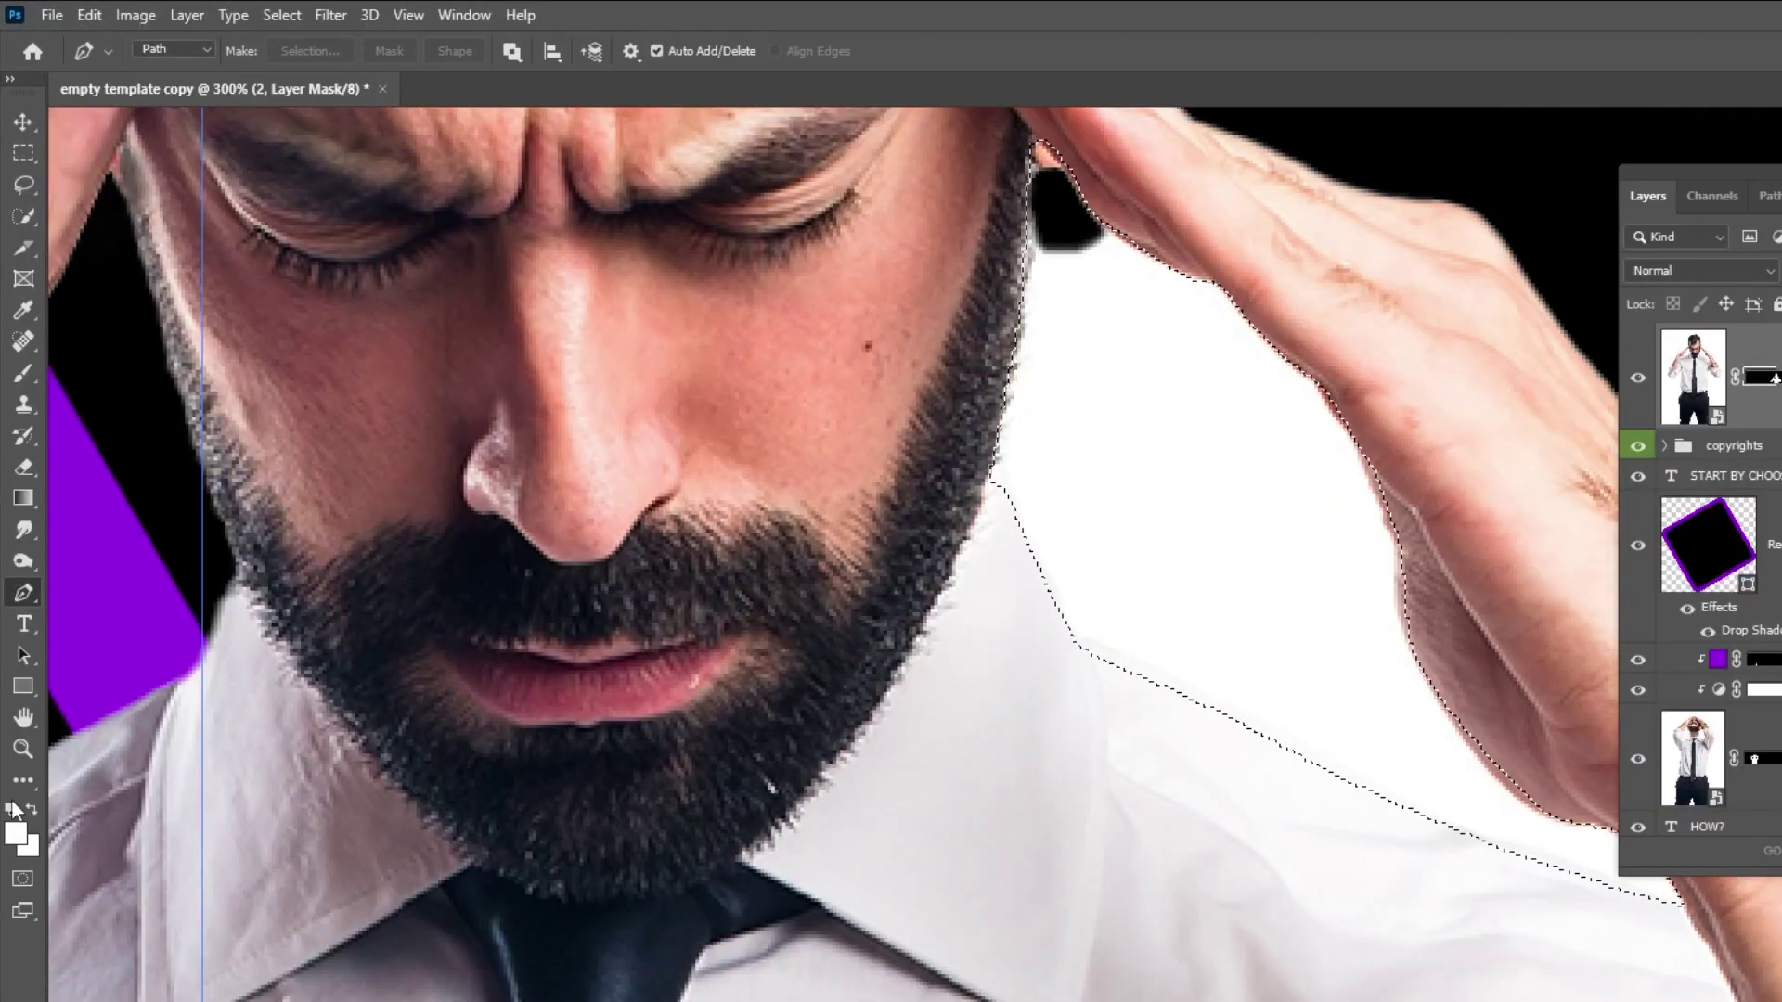
left_click(12, 808)
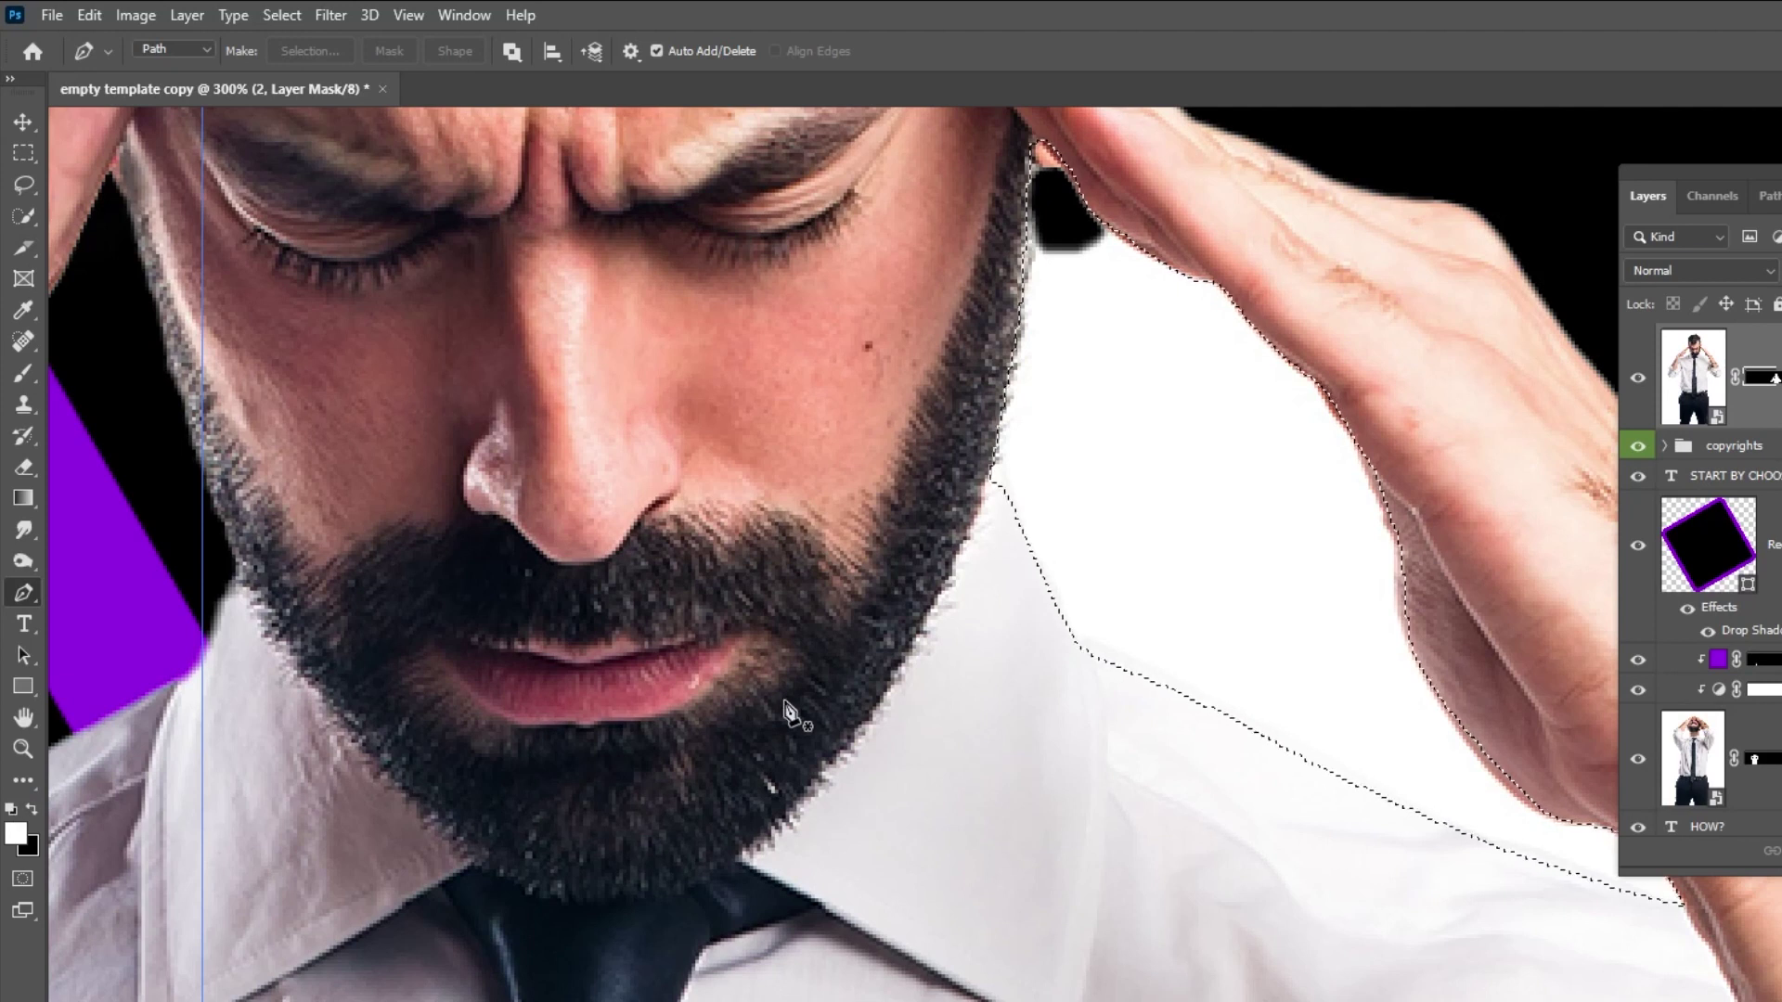
key("Delete")
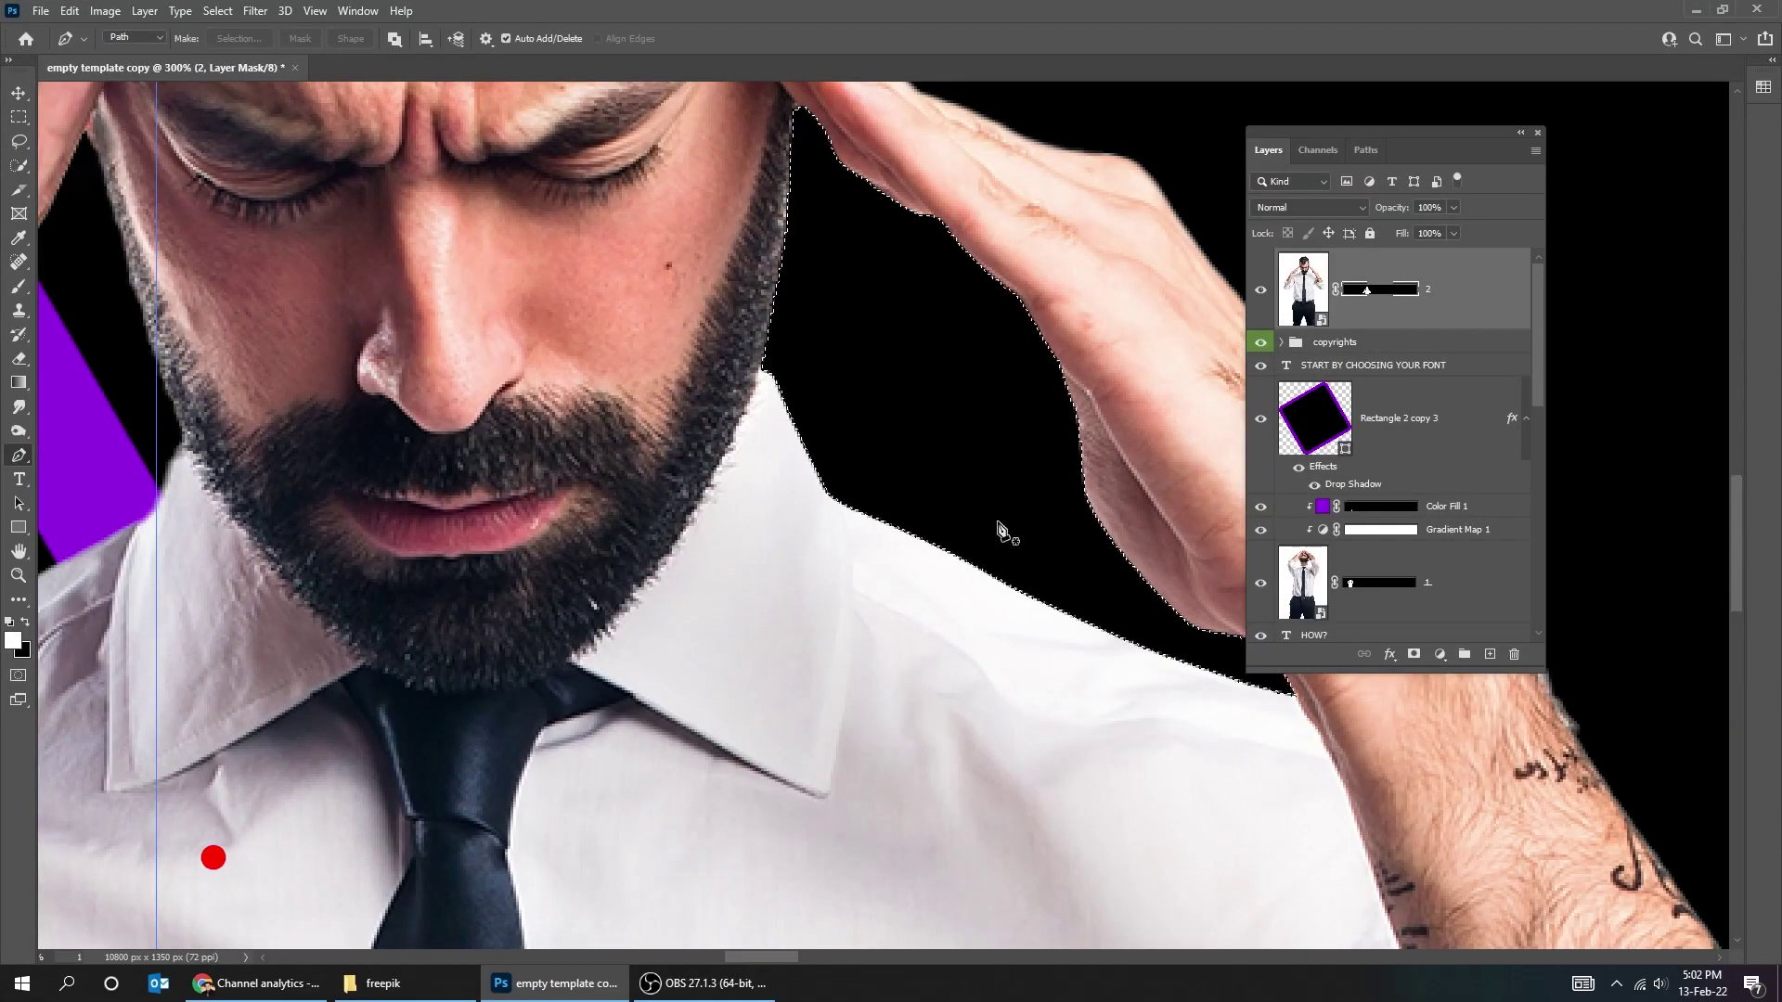
key("m")
left_click(1299, 641)
key("Tab")
key("Tab")
key("ctrl+minus")
key("ctrl+minus")
key("ctrl+minus")
key("ctrl+minus")
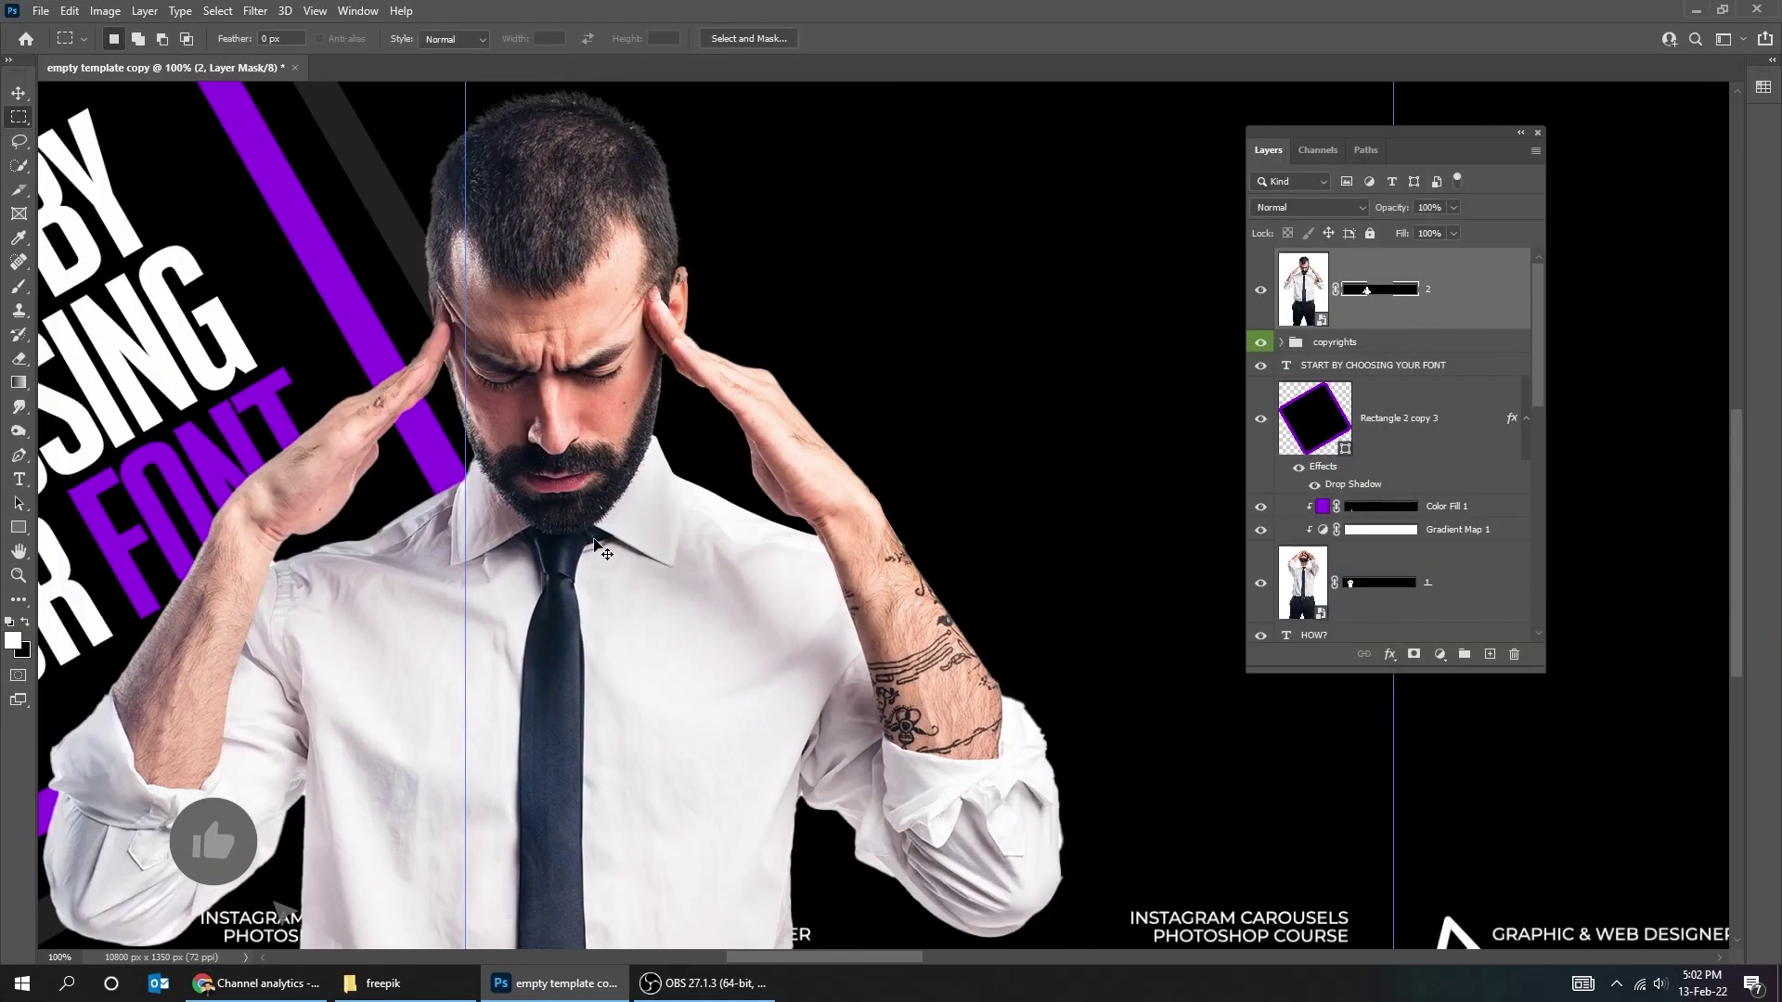
Shift the man slightly down across slides 03 and 04, and raise the copyrights group above his layer.
key("v")
right_click(707, 638)
left_click(740, 647)
left_click_drag(749, 604, 738, 650)
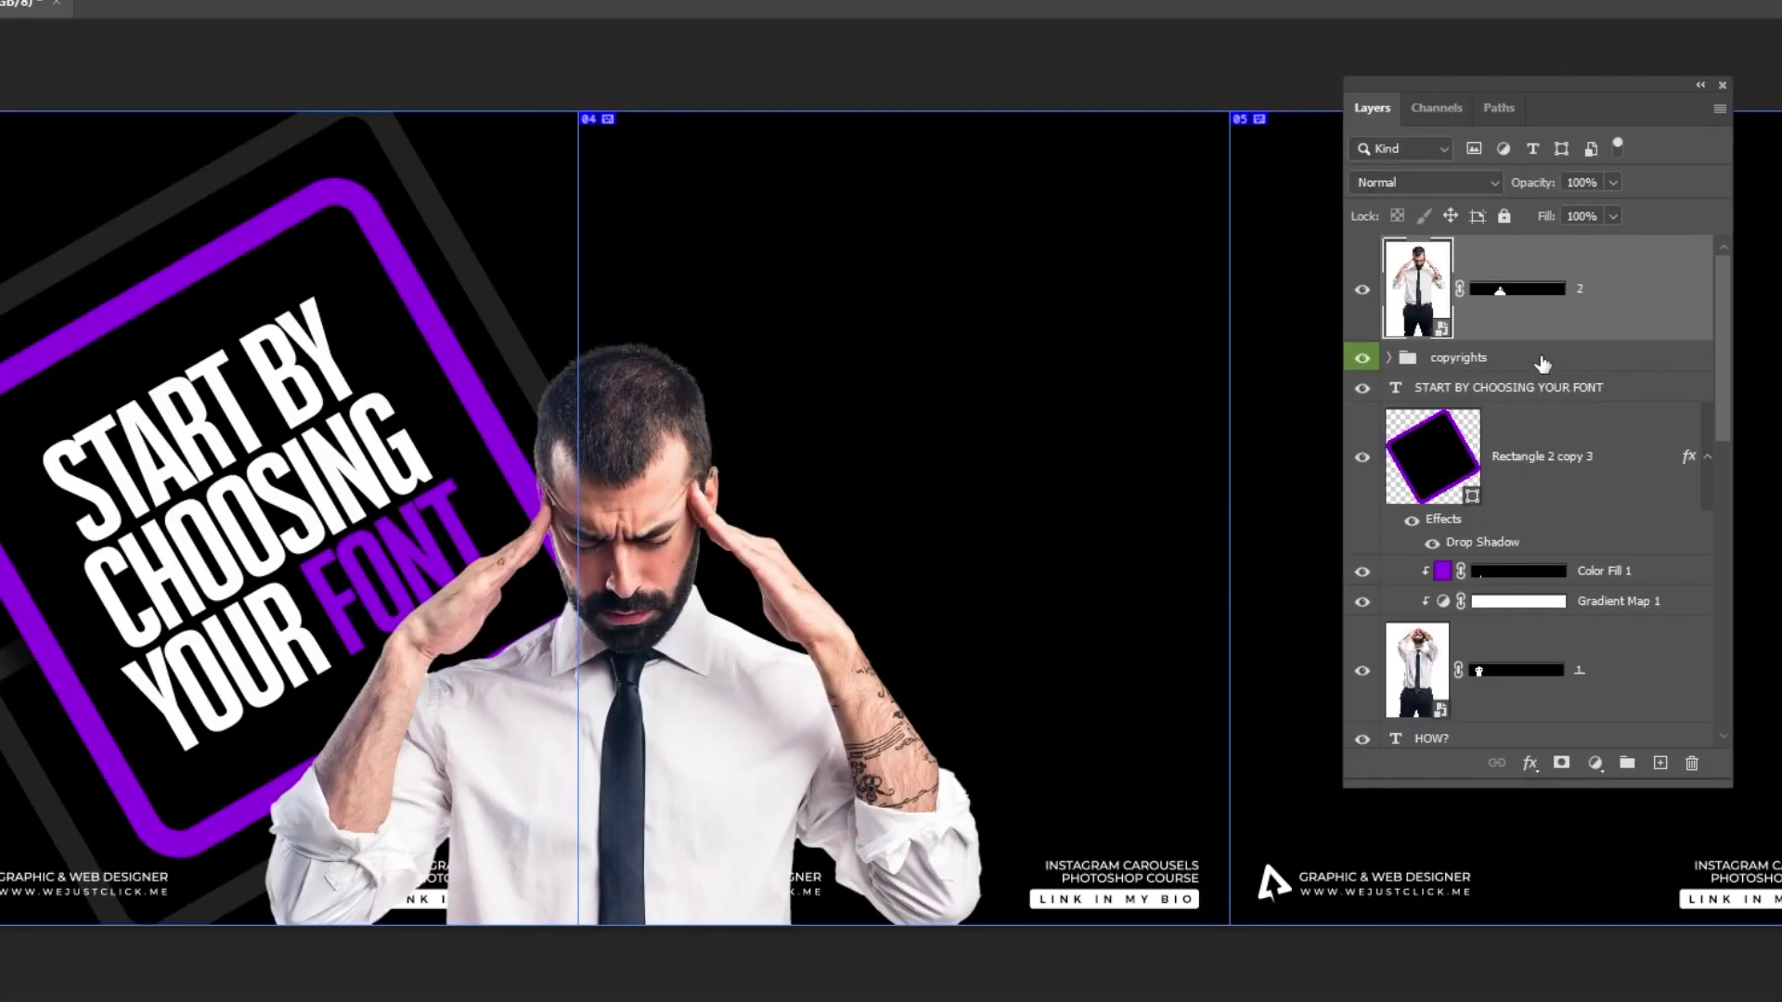
left_click(1397, 343)
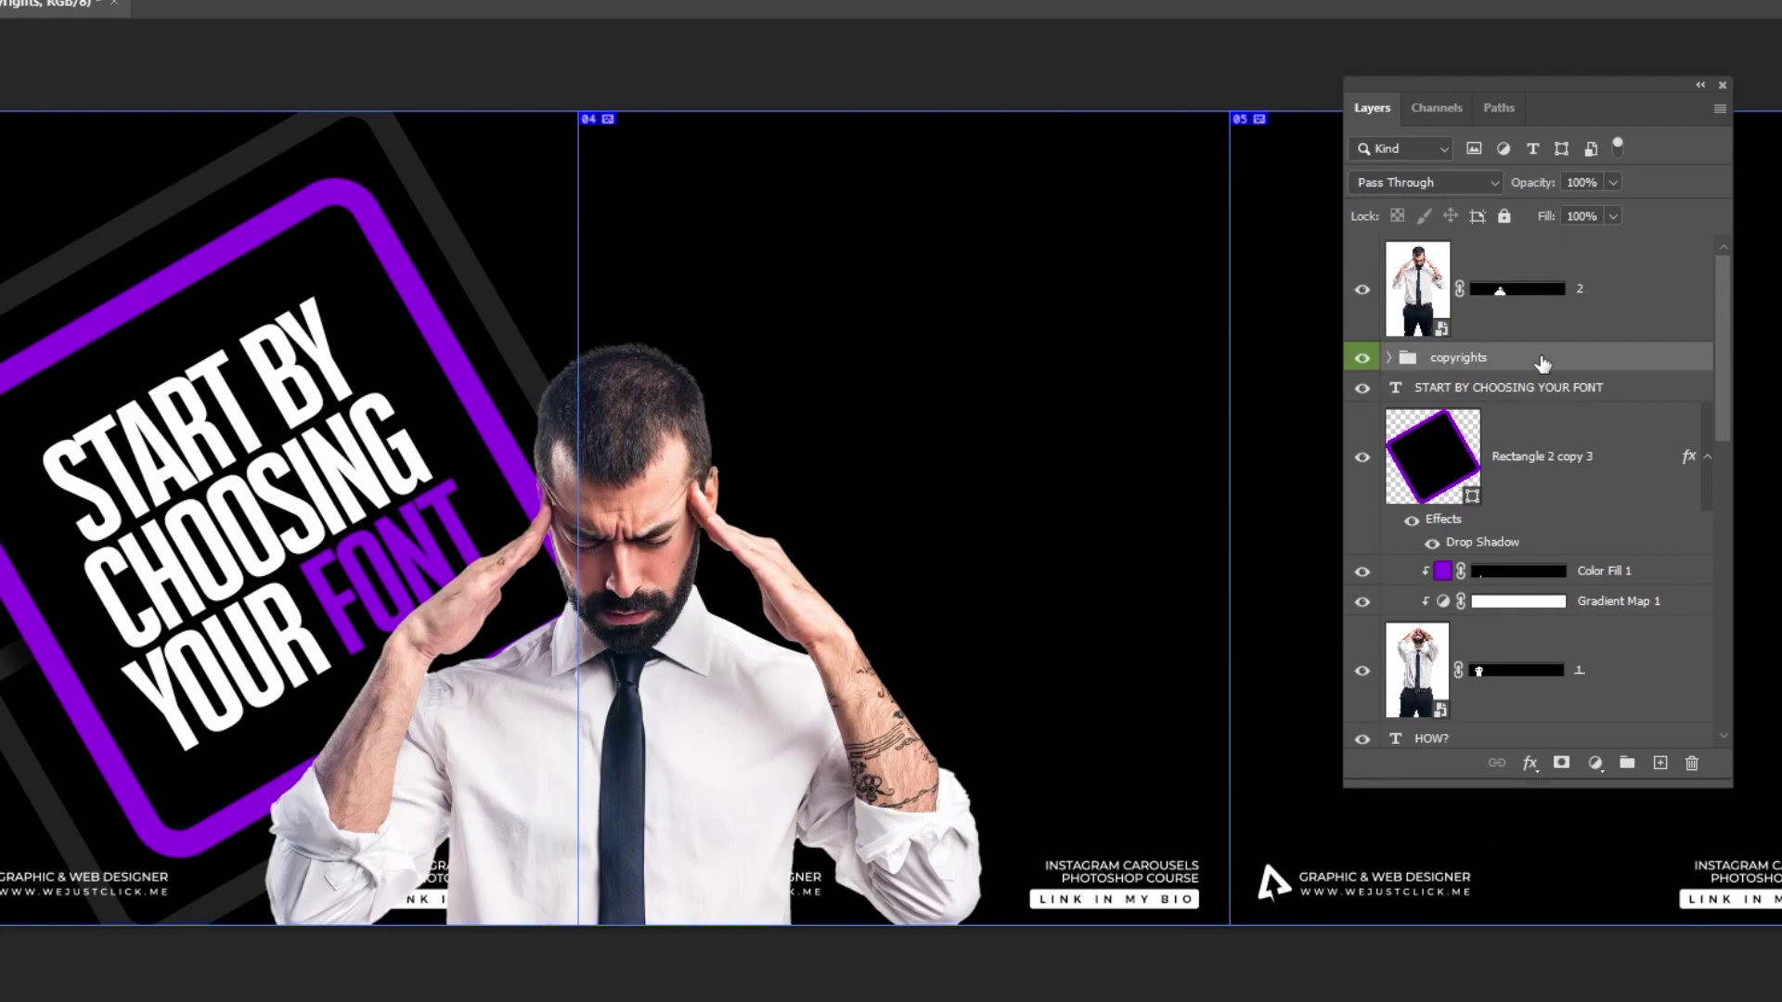
key("ctrl+bracketright")
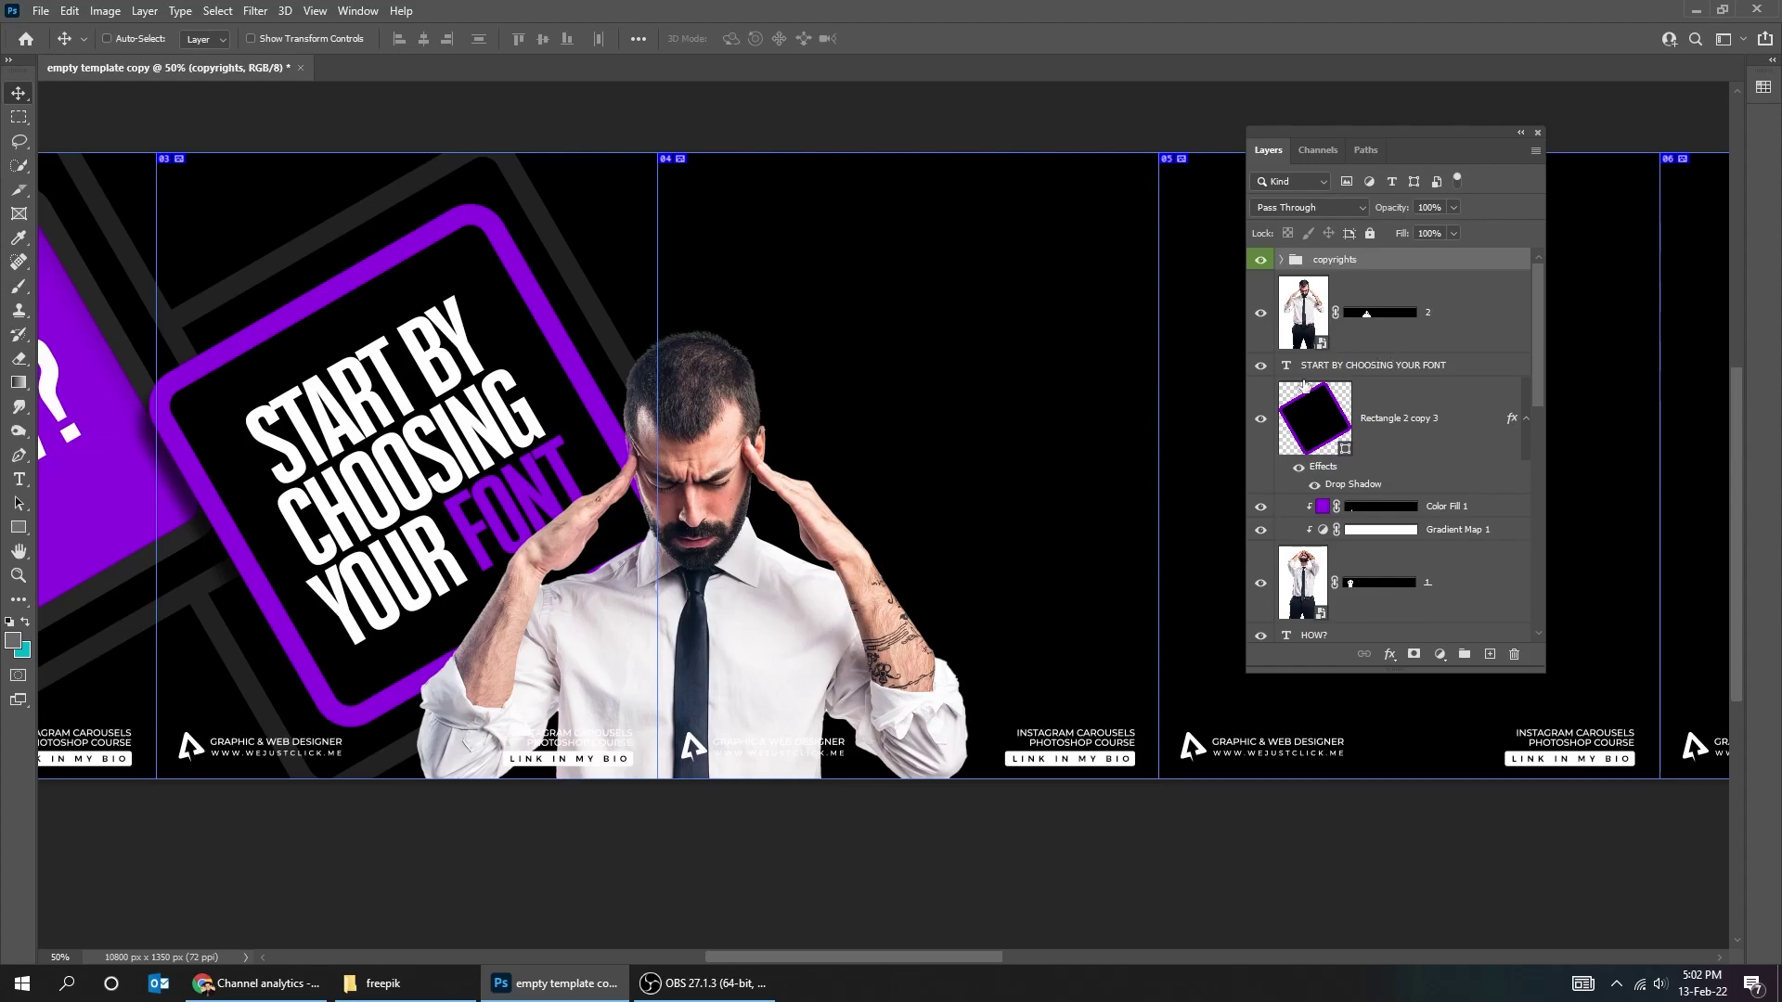
Add a Gradient Map clipped to the man's photo, using the Black, White preset from the Basics presets.
left_click(1397, 340)
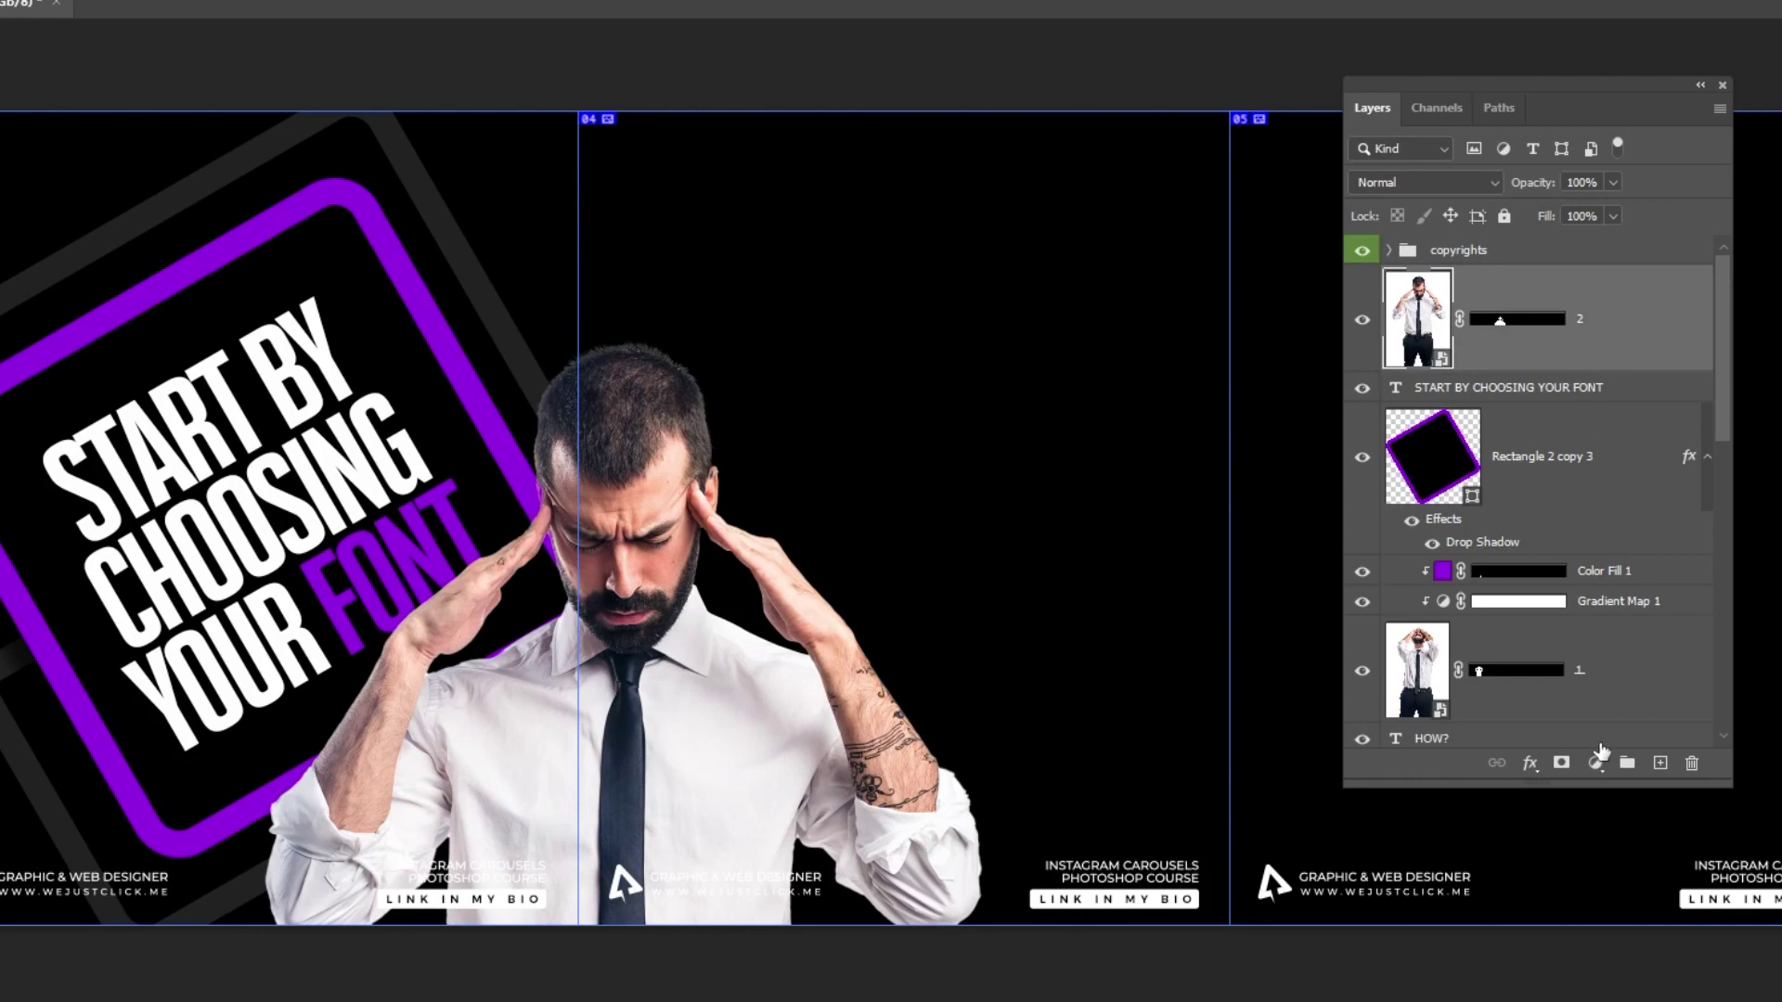
left_click(1595, 761)
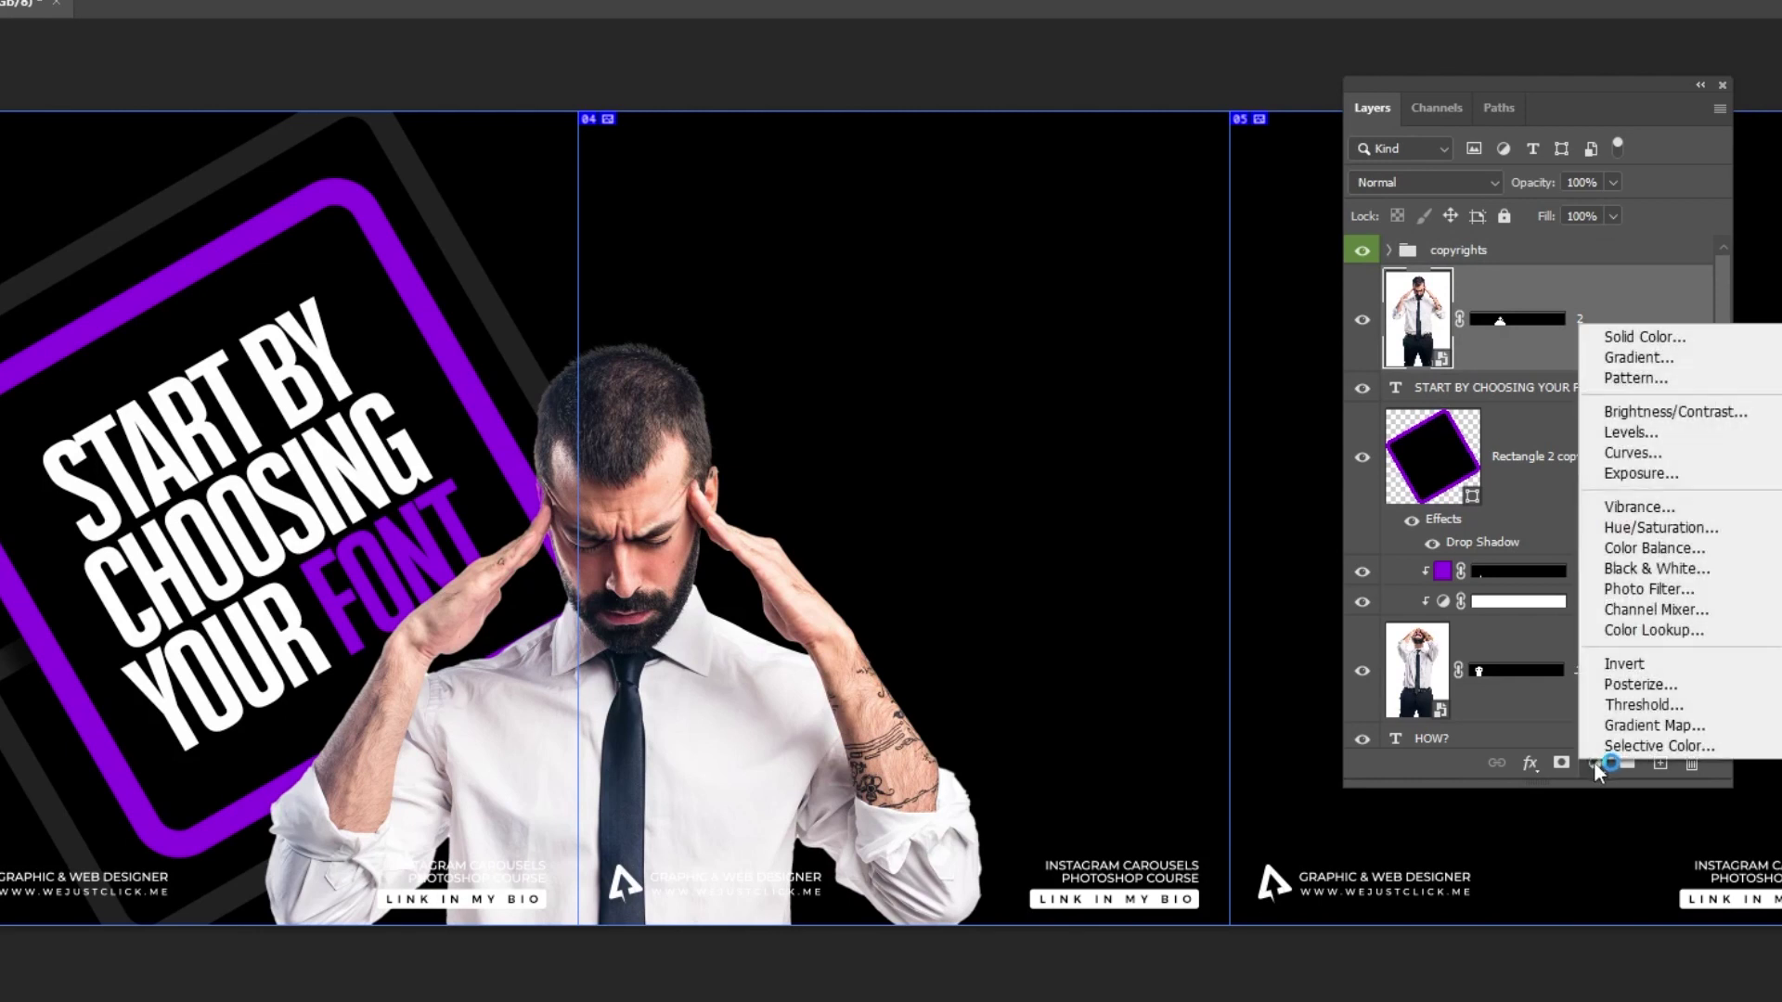
left_click(1595, 722)
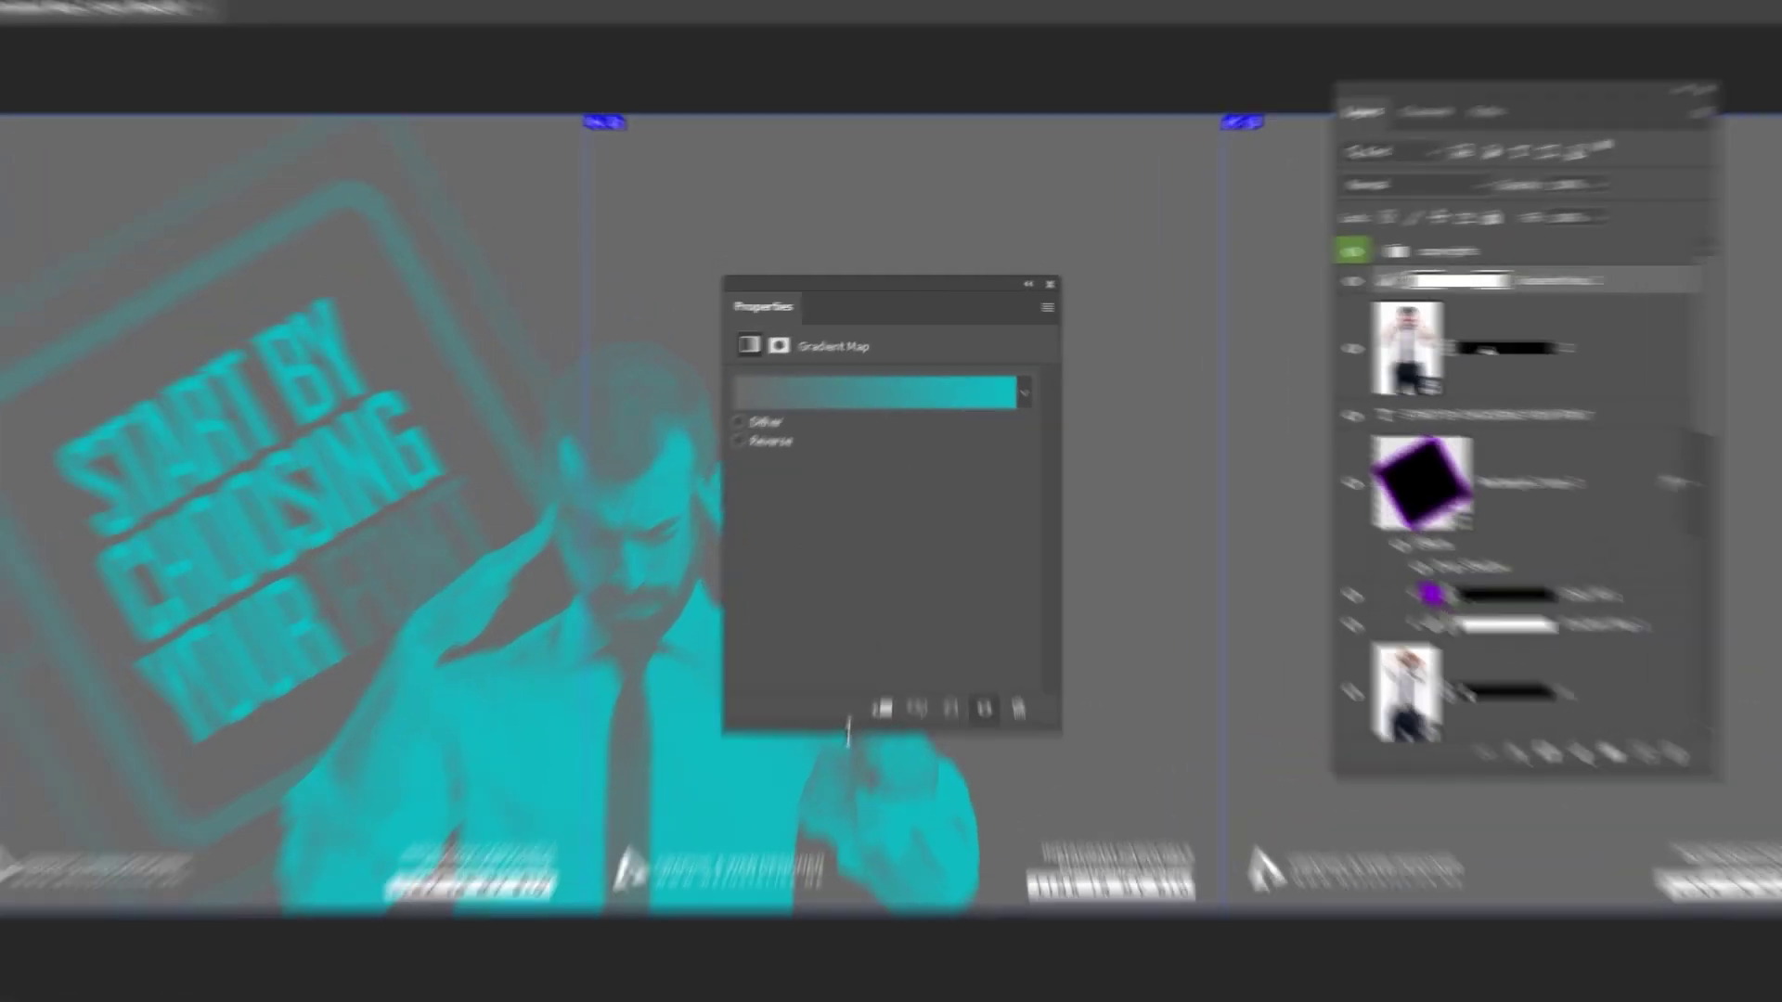
key("ctrl+alt+g")
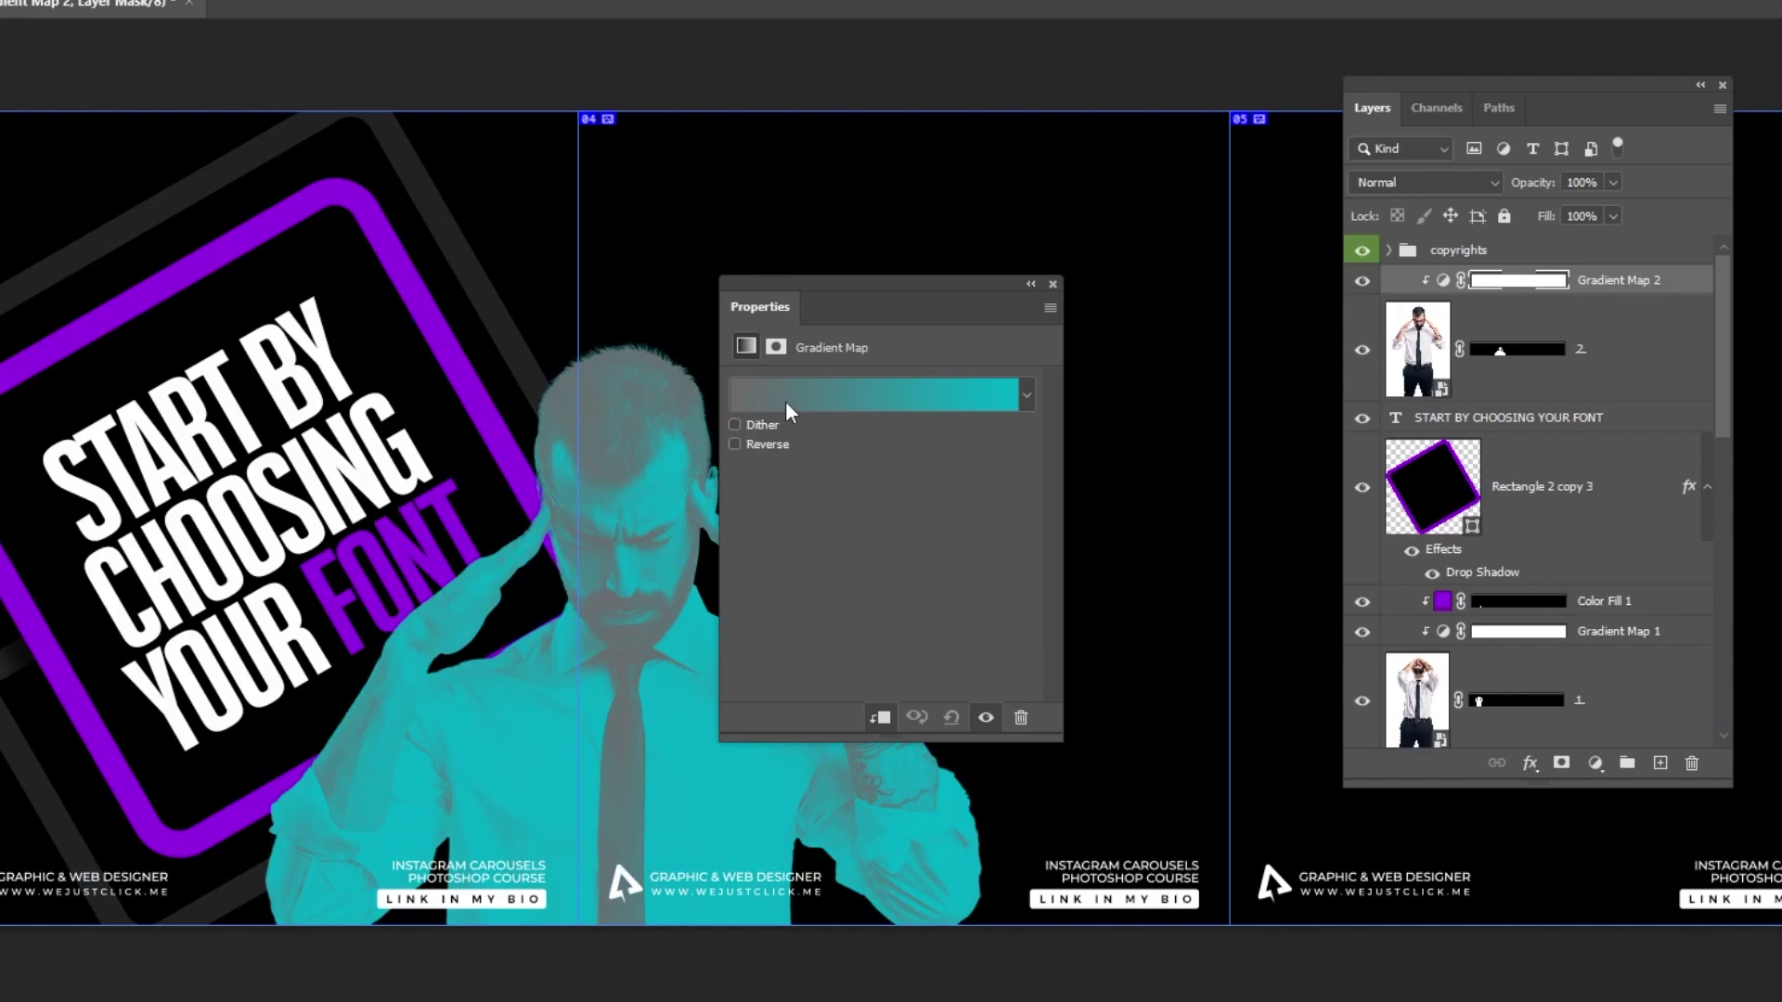
left_click(785, 401)
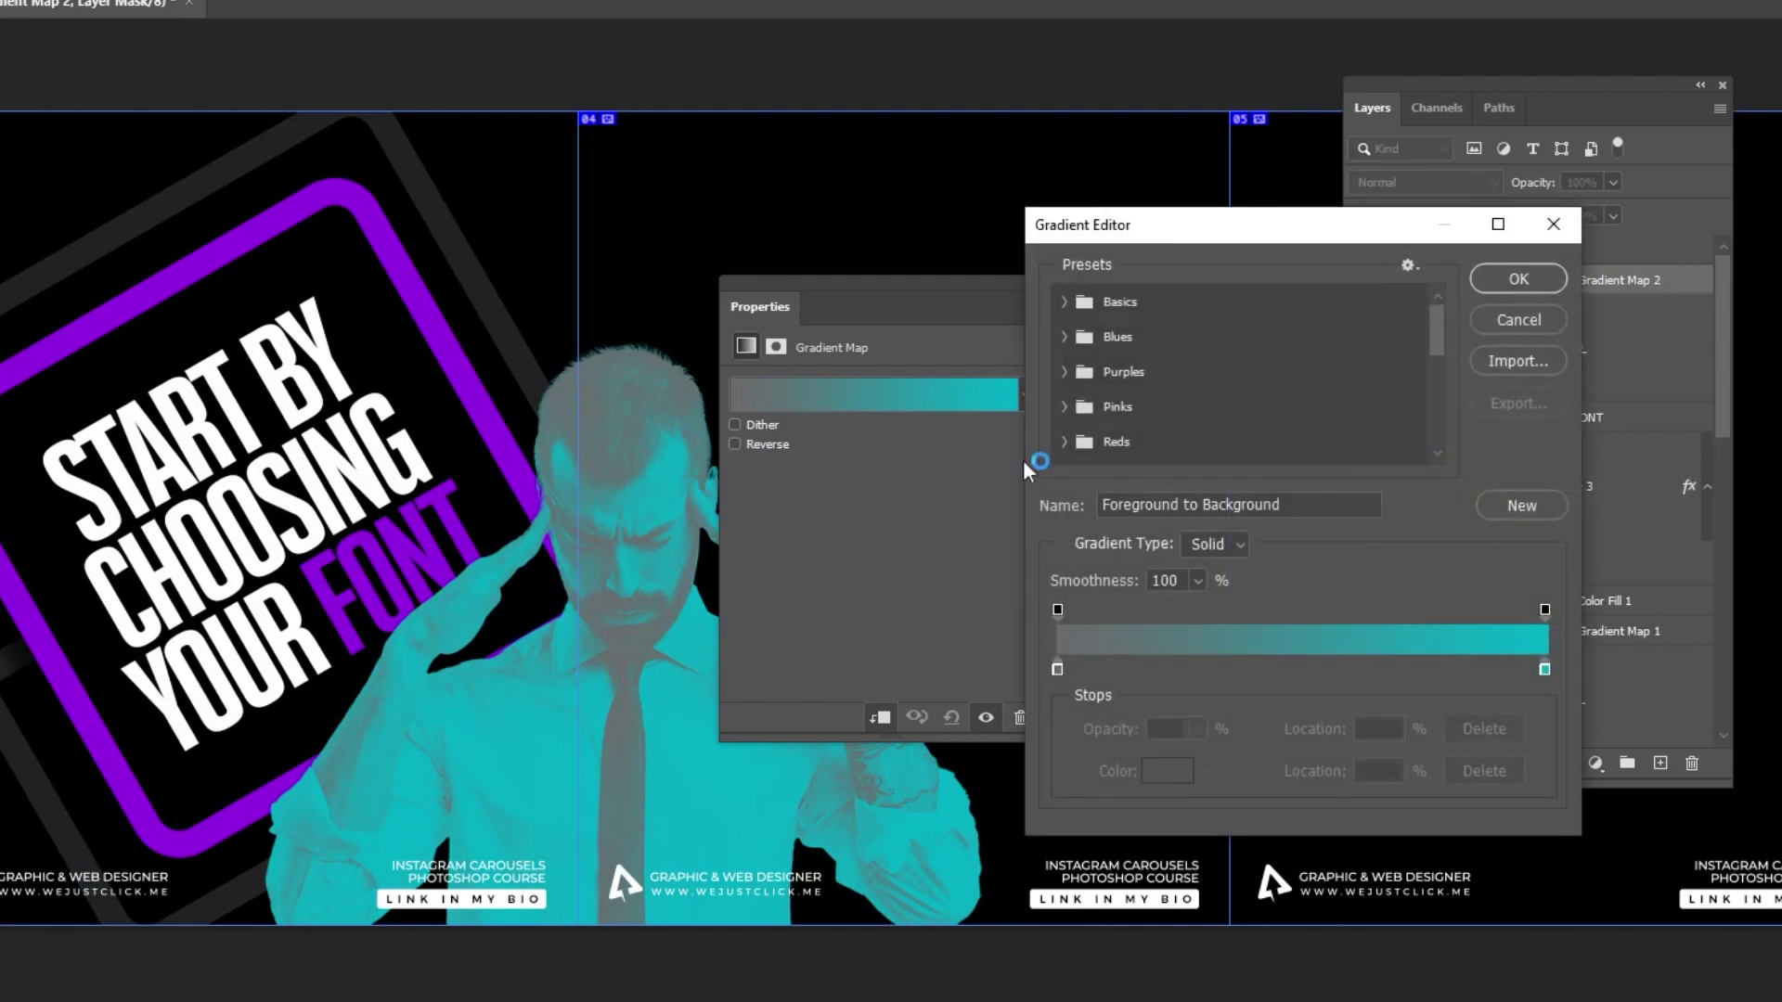
left_click(1064, 301)
left_click(1171, 338)
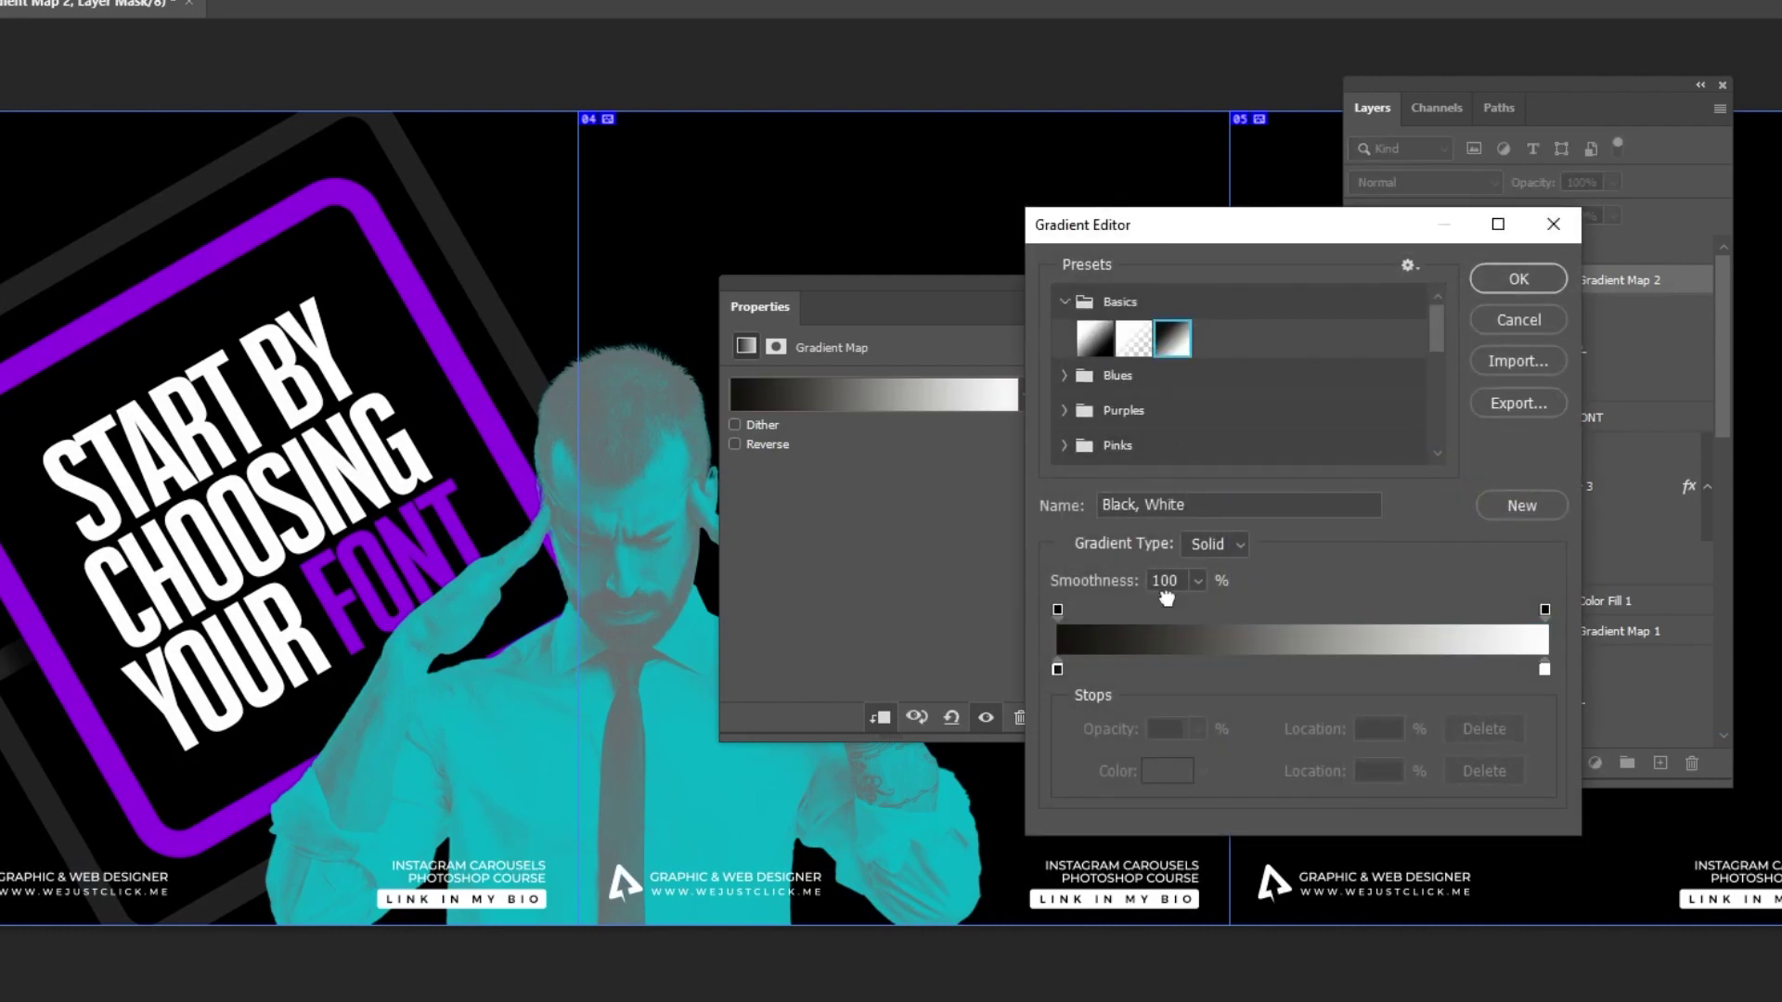
Set the gradient's dark stop to pure black 000000 and apply the gradient.
left_click(1059, 668)
left_click(1151, 777)
left_click_drag(266, 741, 68, 843)
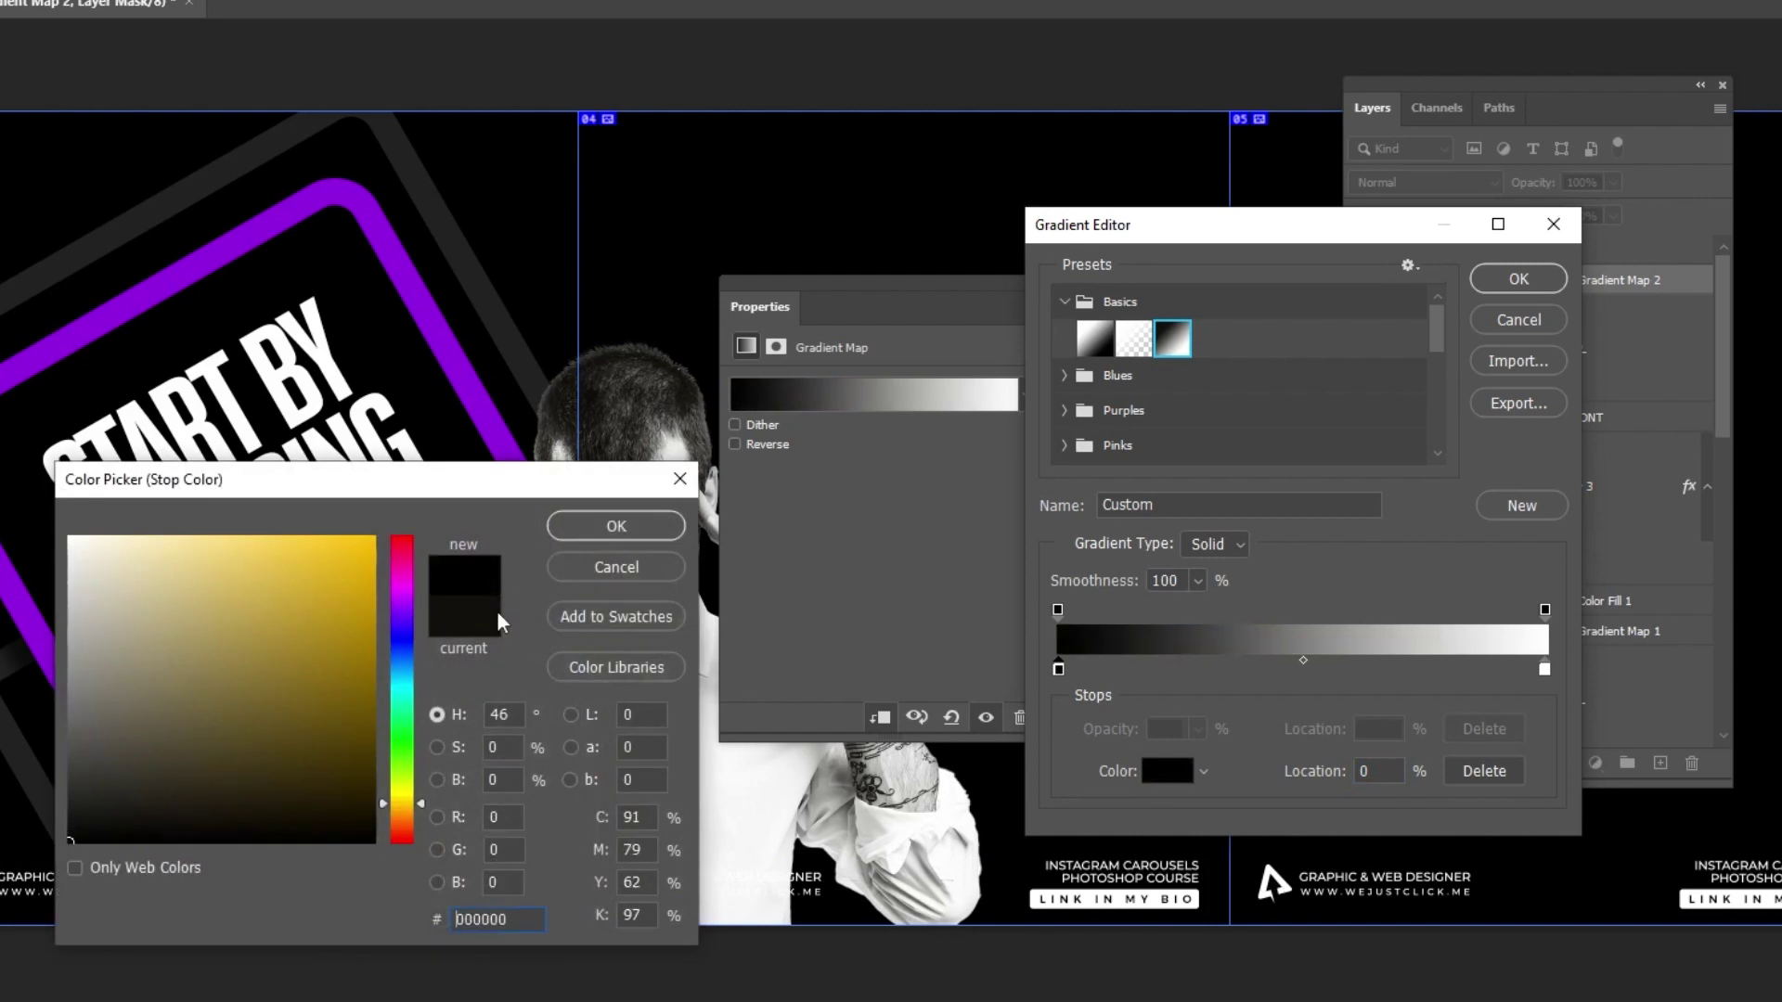
left_click(592, 530)
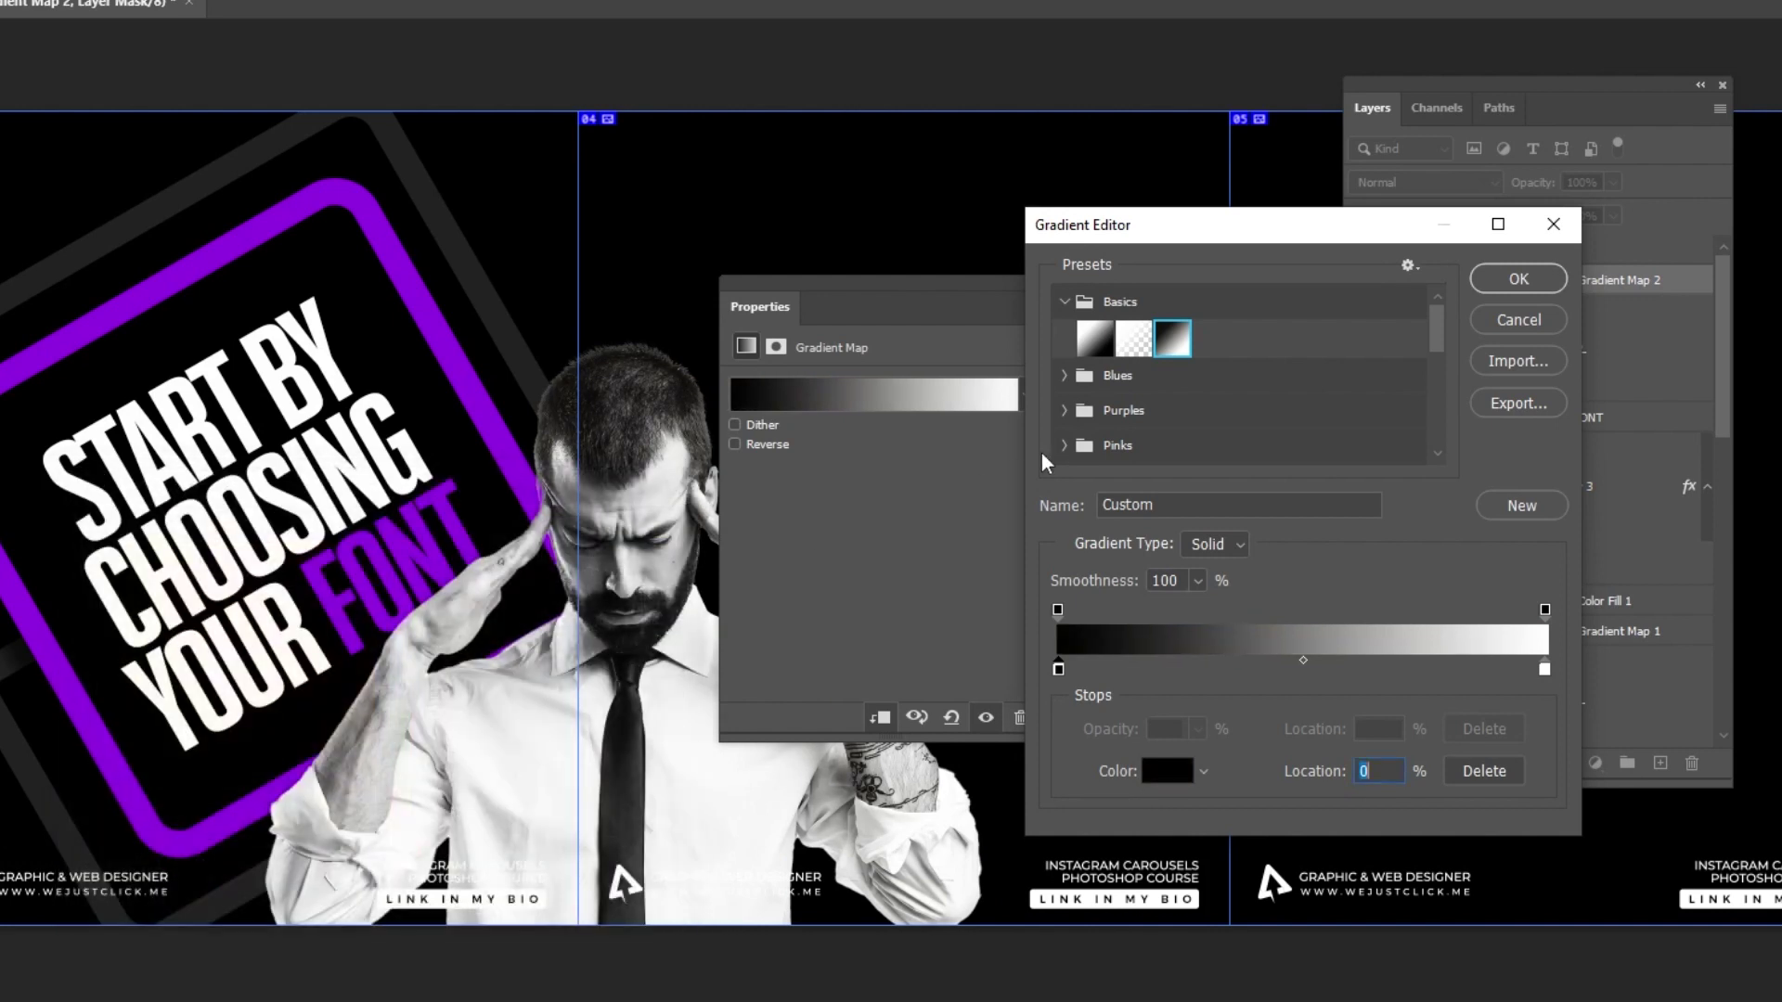
left_click(1524, 281)
left_click(1052, 288)
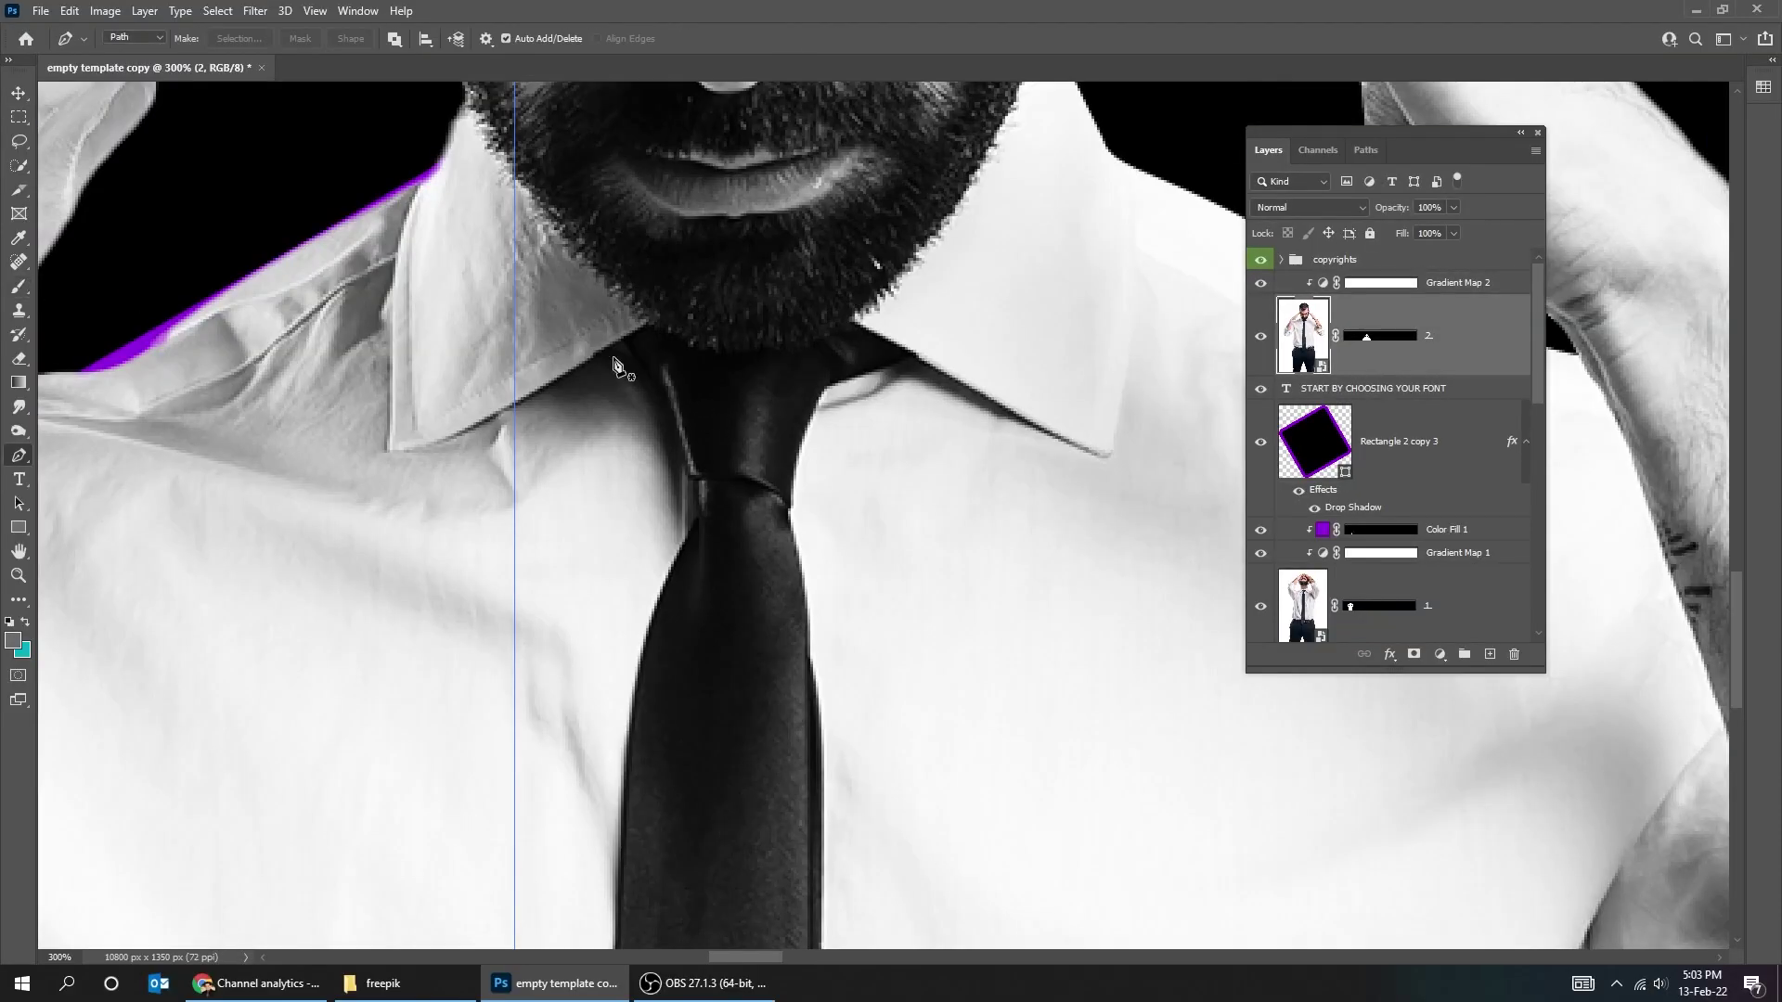
Trace a closed Pen path around the man's tie, from the knot under the beard to the canvas's lower edge.
left_click(631, 342)
left_click_drag(671, 397, 676, 424)
left_click(704, 484)
left_click(702, 511)
left_click(637, 675)
left_click_drag(649, 932, 640, 231)
left_click(605, 517)
left_click(593, 903)
left_click(807, 913)
left_click_drag(816, 373, 758, 742)
left_click_drag(950, 417, 915, 604)
left_click(711, 532)
left_click(705, 471)
left_click(688, 374)
left_click(708, 268)
left_click(725, 240)
left_click(788, 221)
left_click(813, 212)
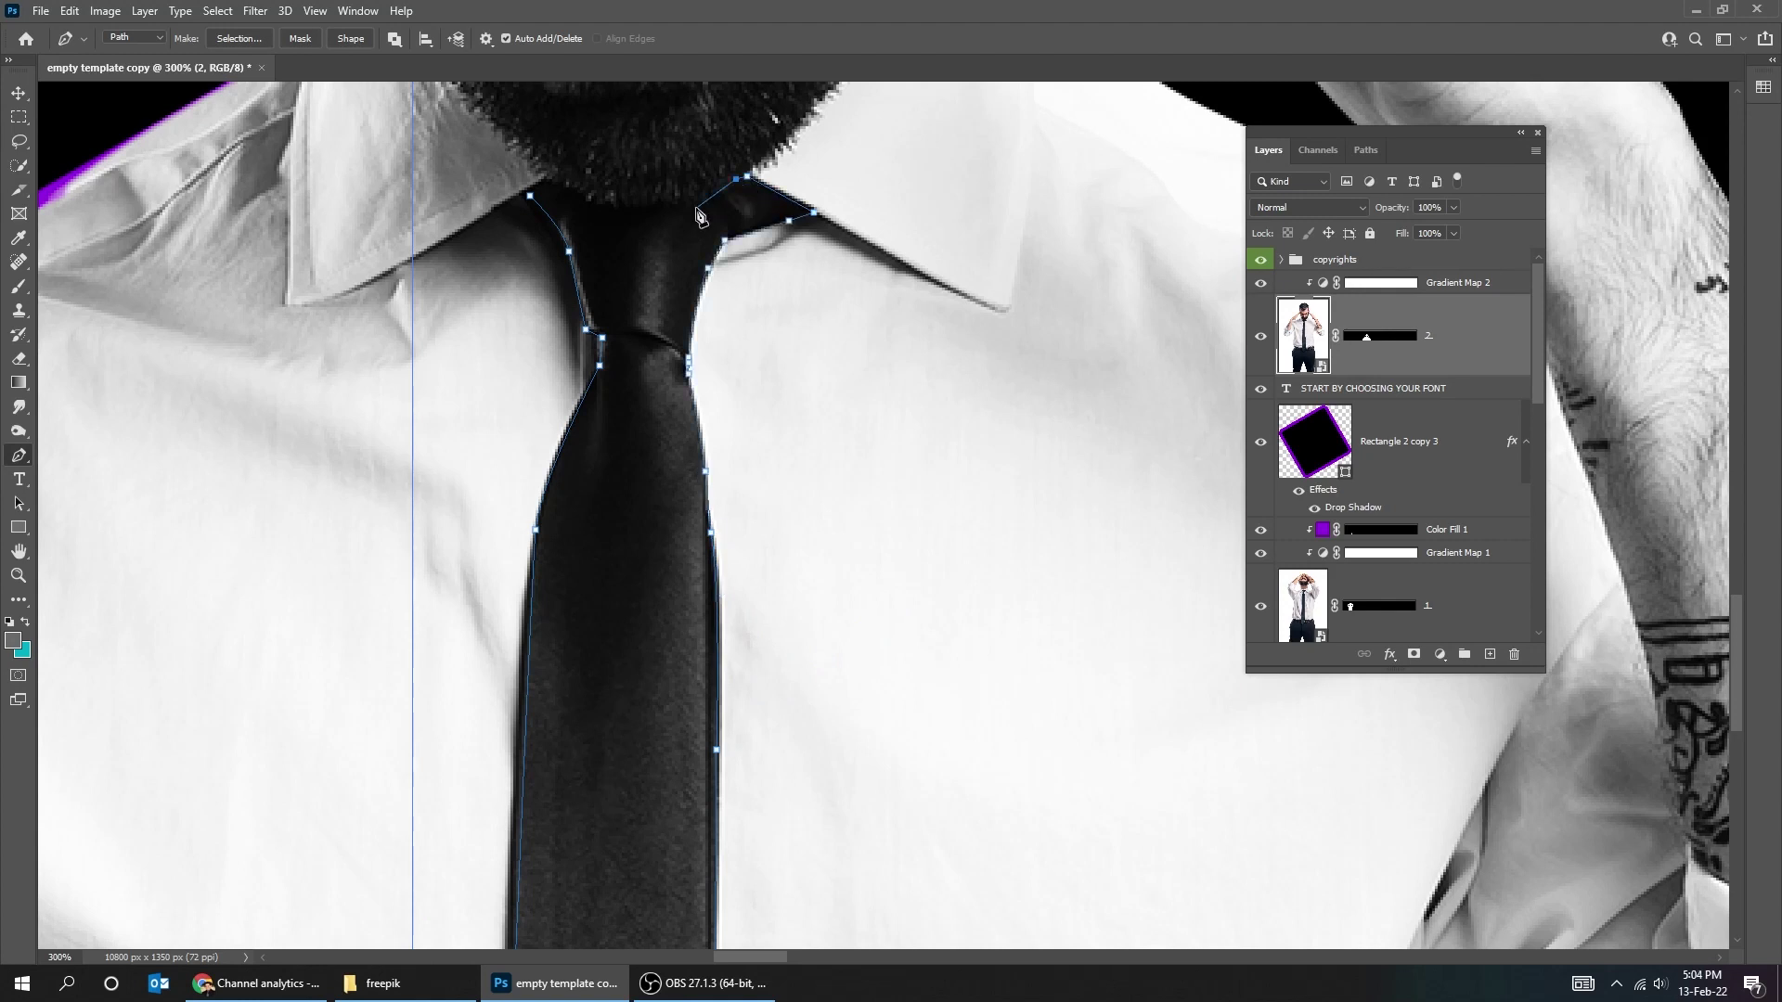
left_click_drag(667, 211, 634, 209)
left_click(530, 193)
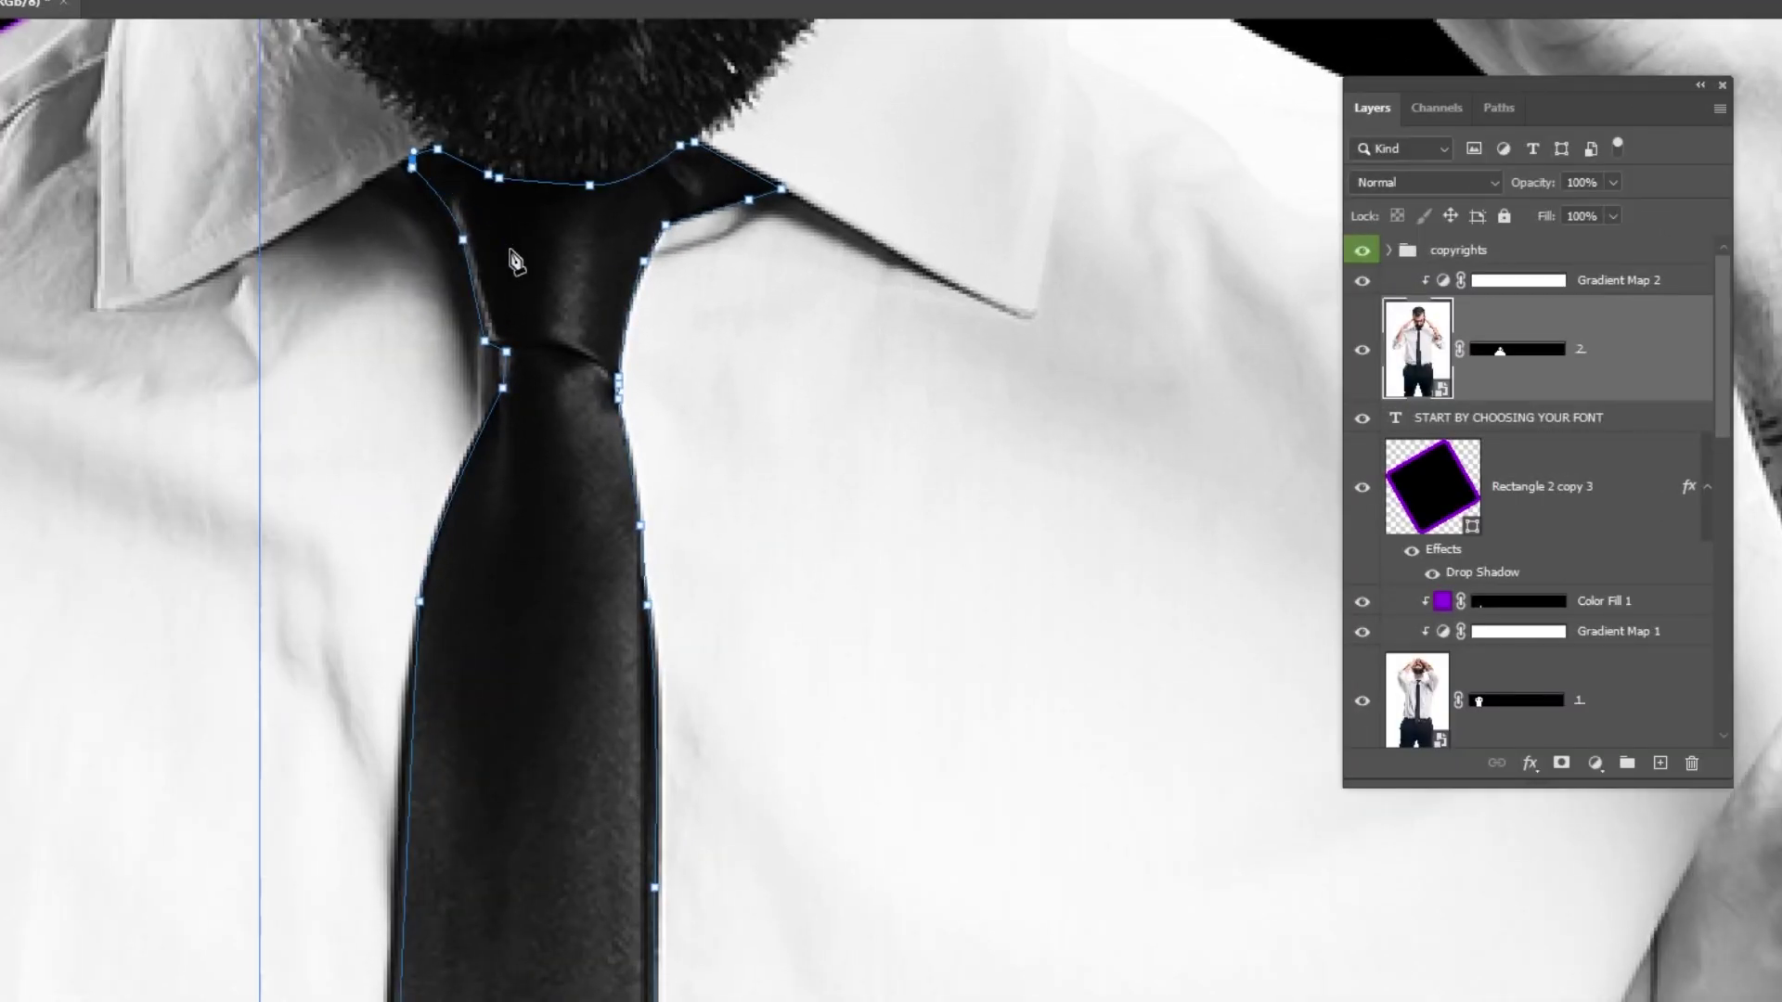
Make a selection from the tie path with a 0-pixel feather, and activate the man's gradient map layer.
right_click(635, 269)
left_click(629, 362)
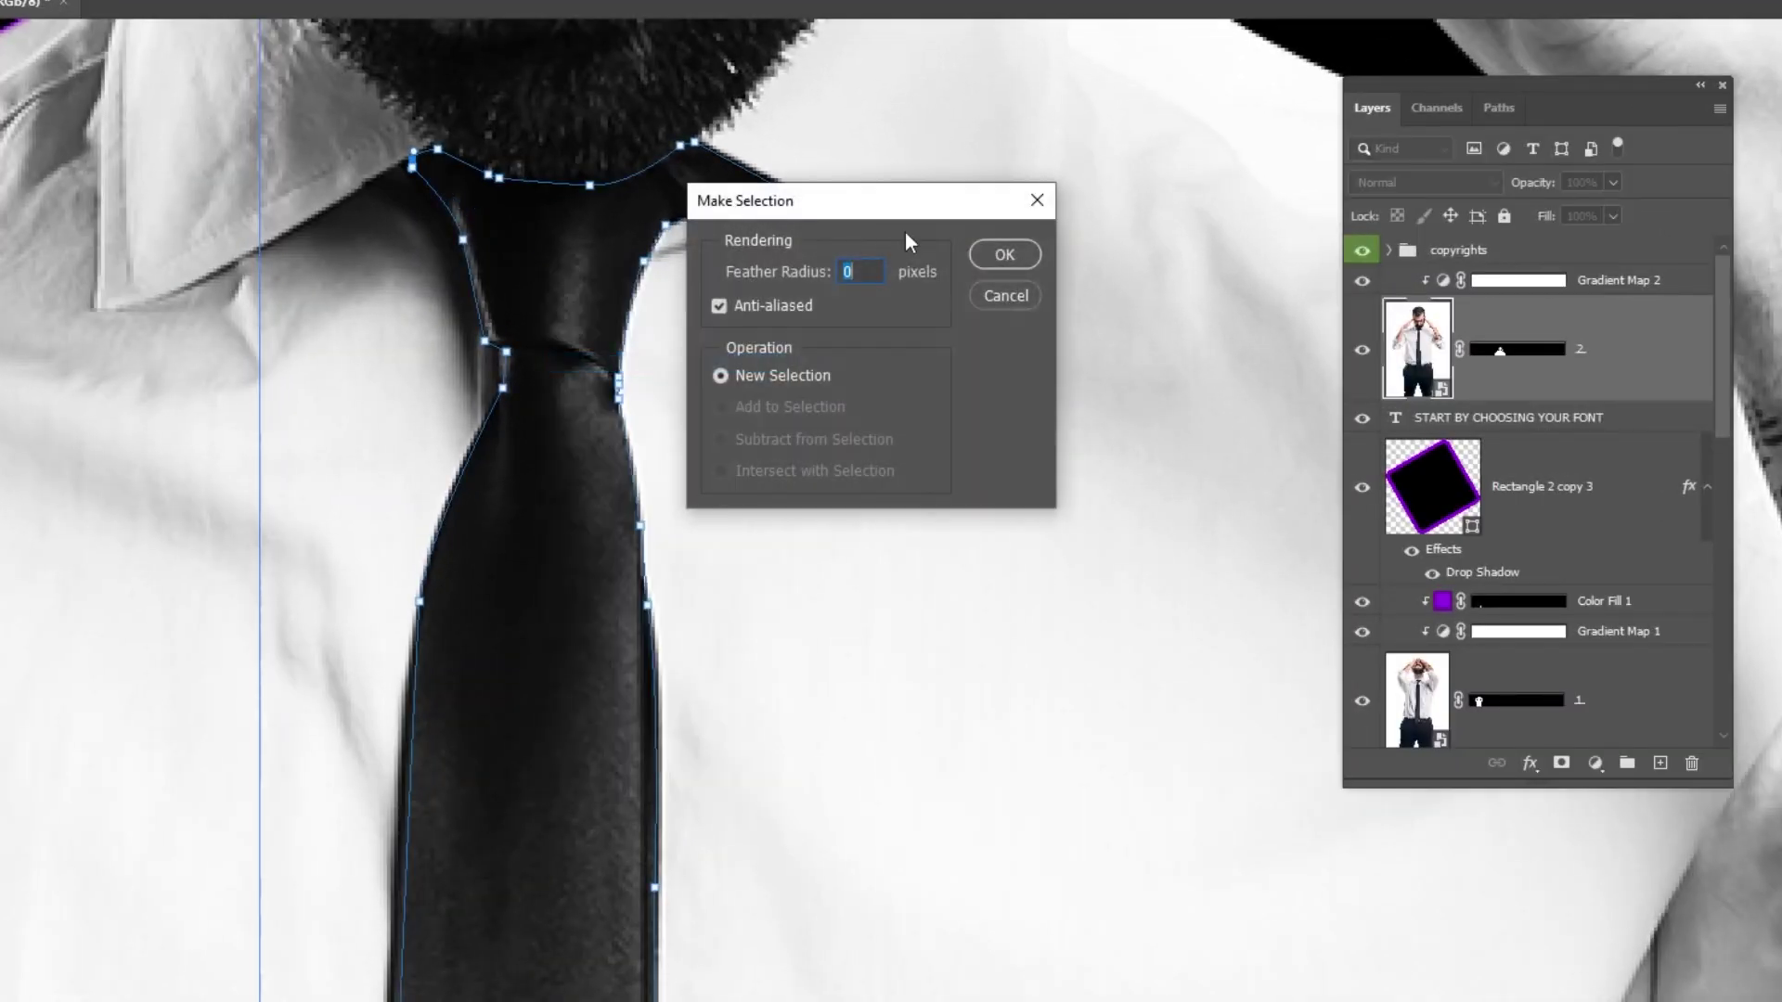
left_click(1004, 252)
left_click(1466, 286)
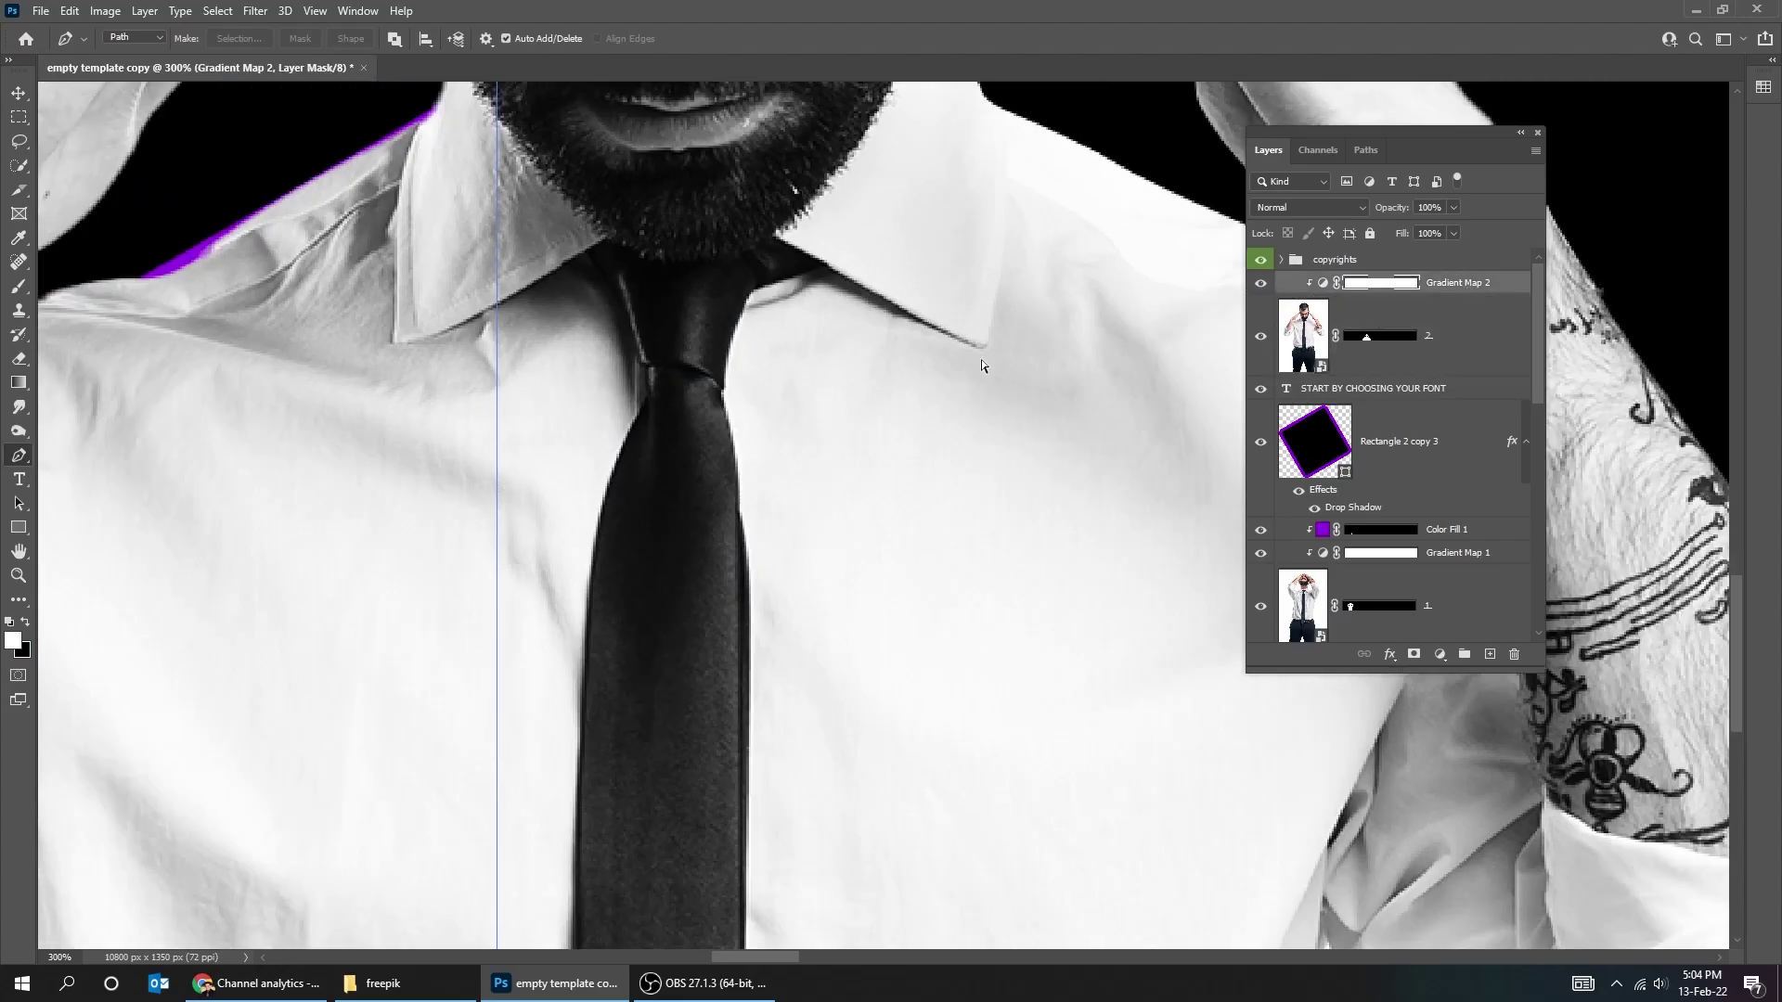
key("ctrl+0")
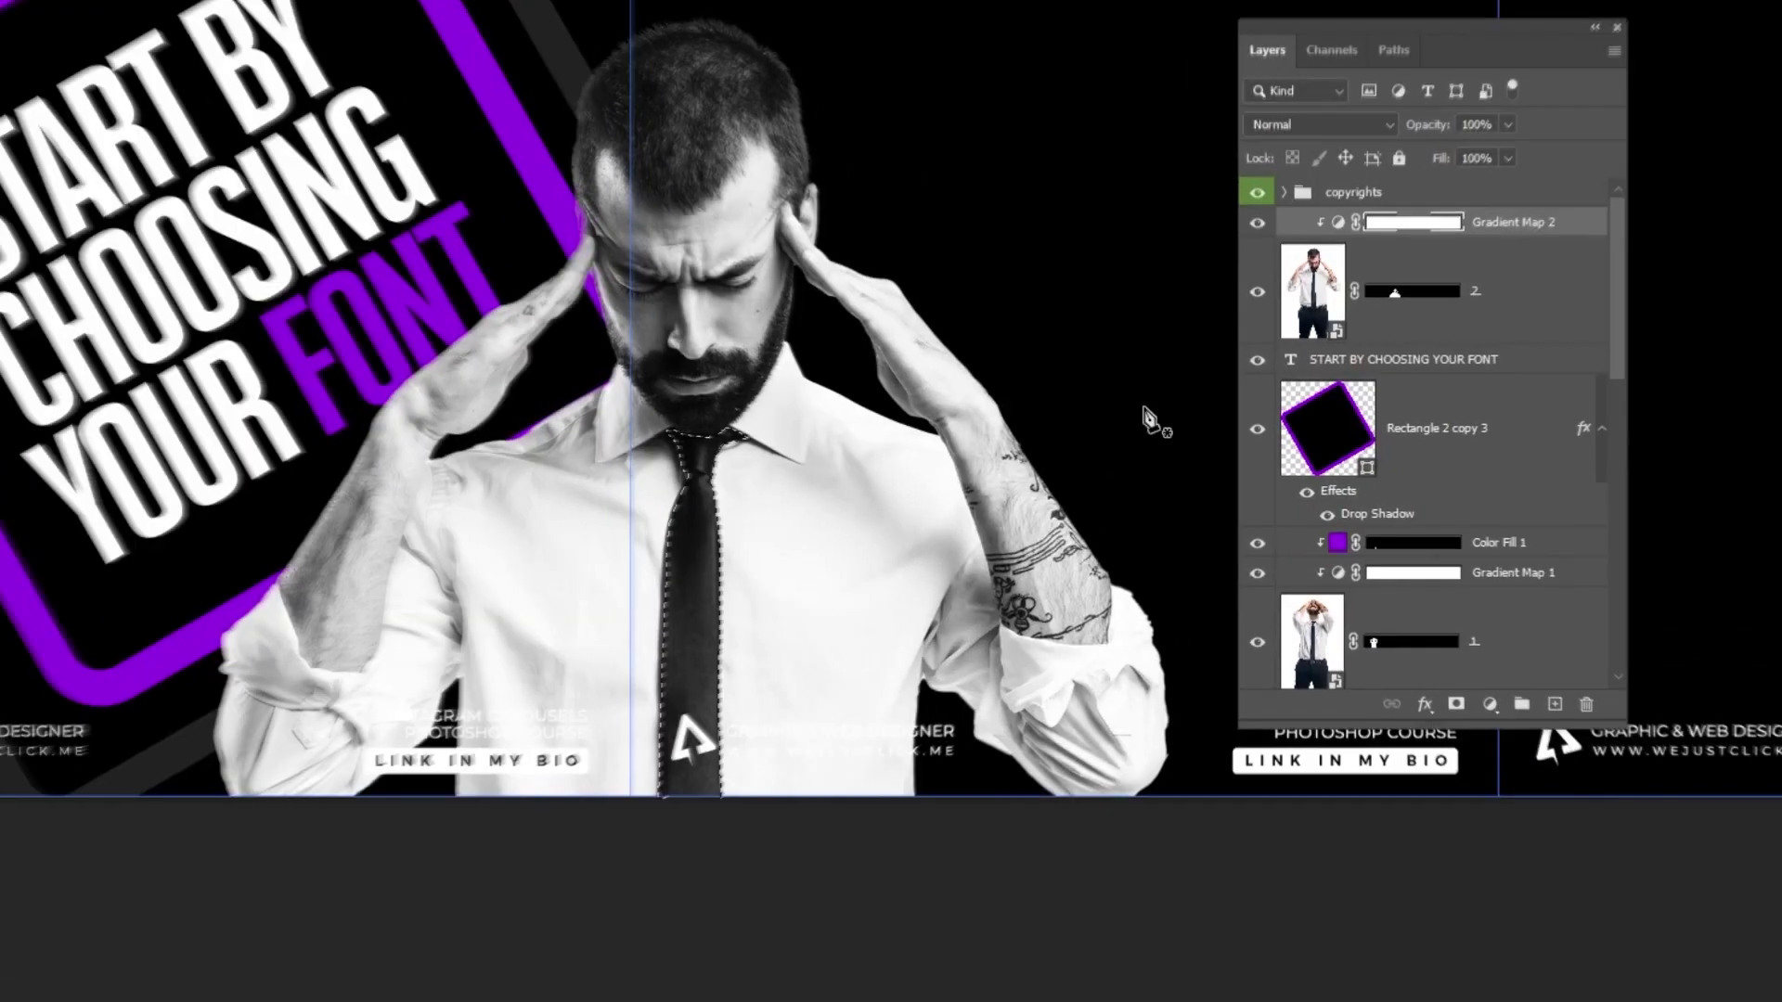
Fill the selected tie with a Solid Color layer in purple 9305e2, sampled from the slide's frame.
left_click(1489, 705)
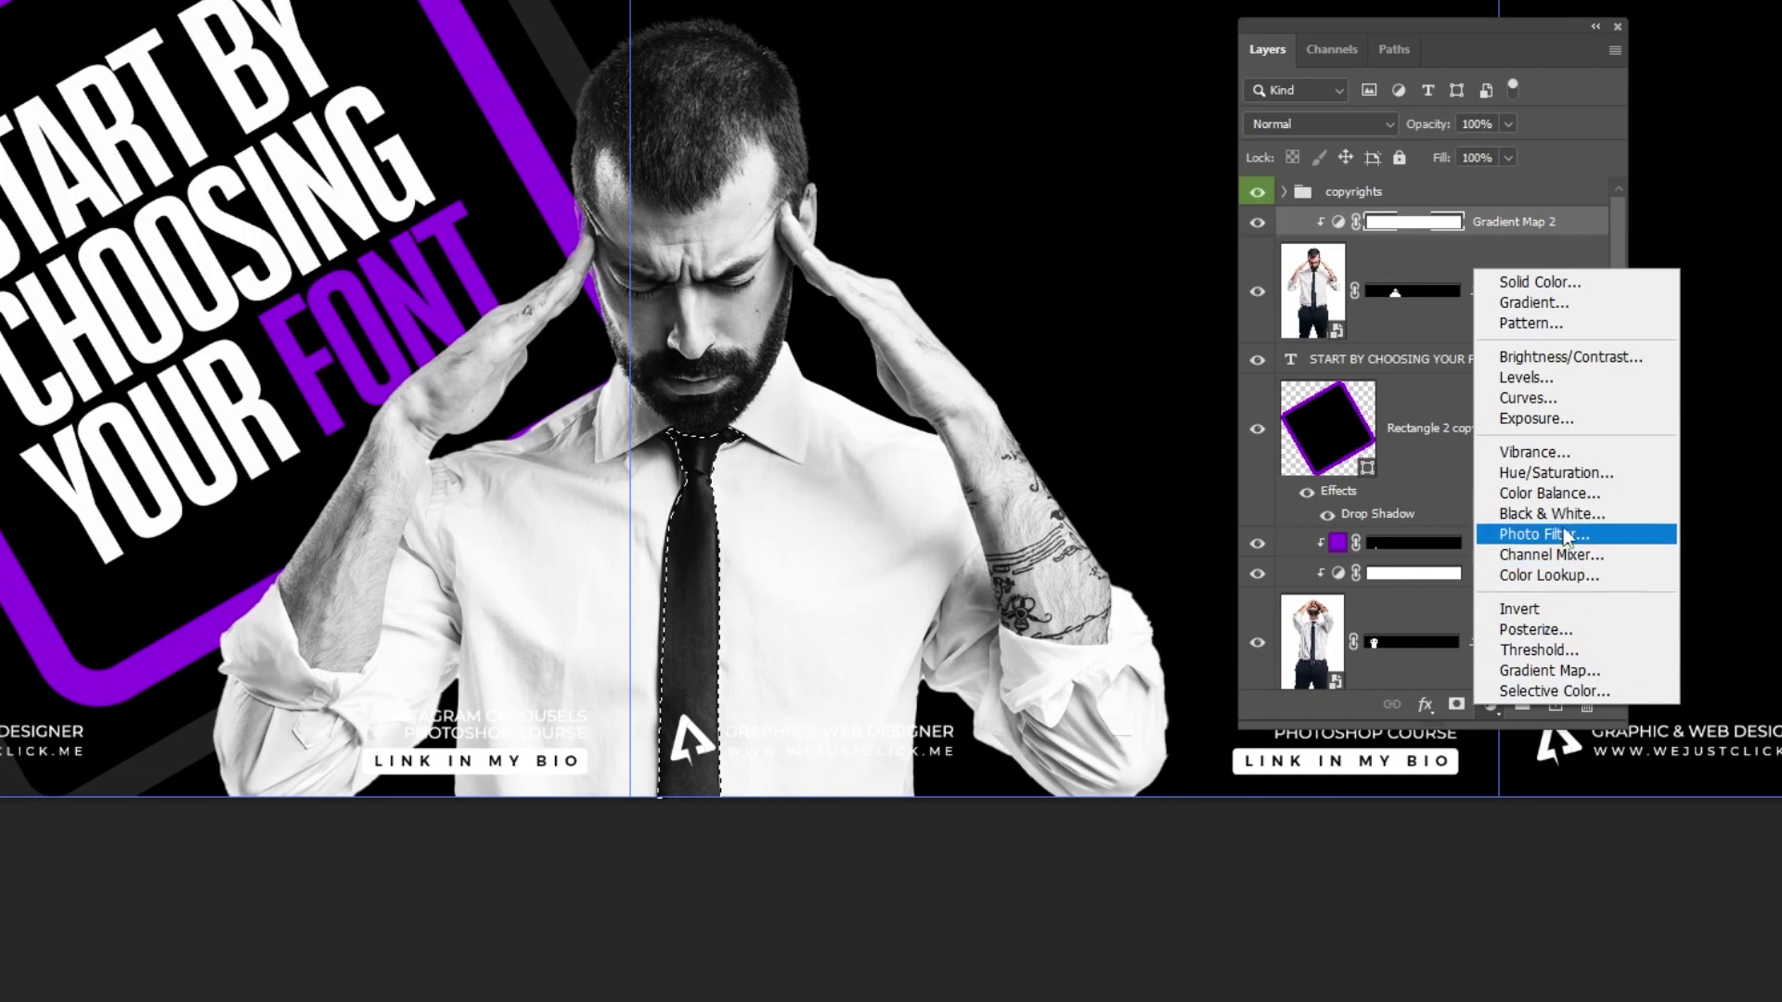
left_click(1573, 283)
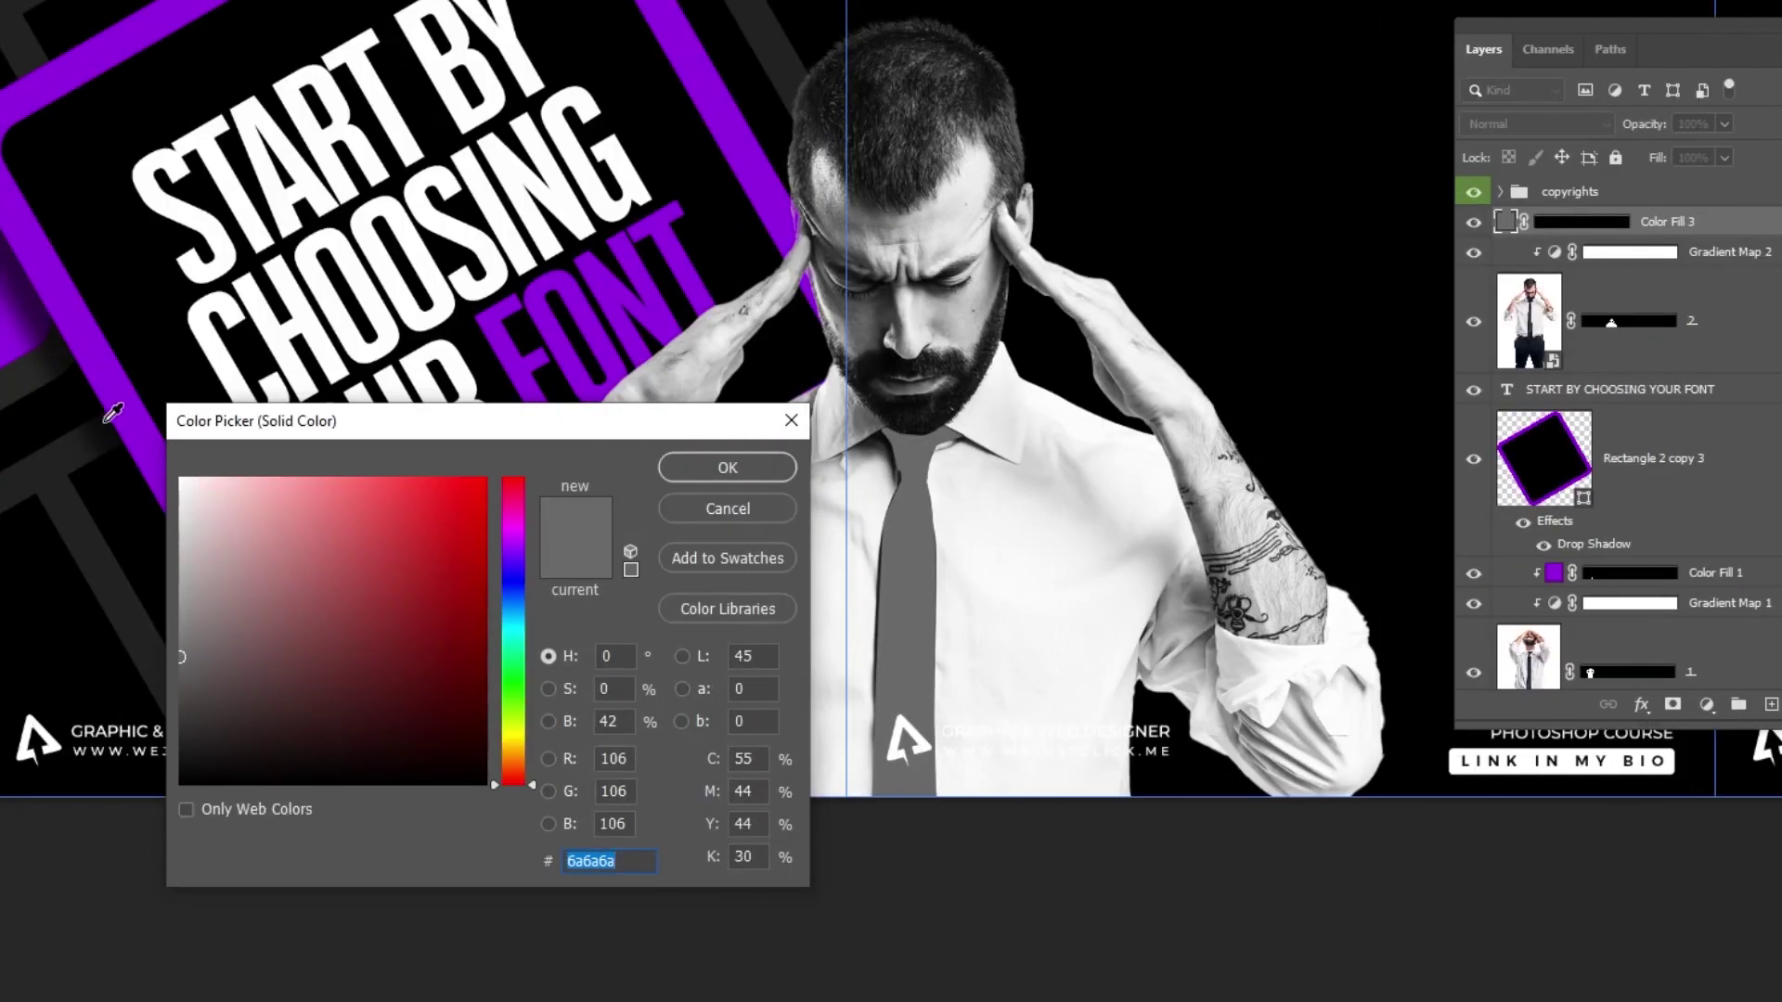
left_click(112, 411)
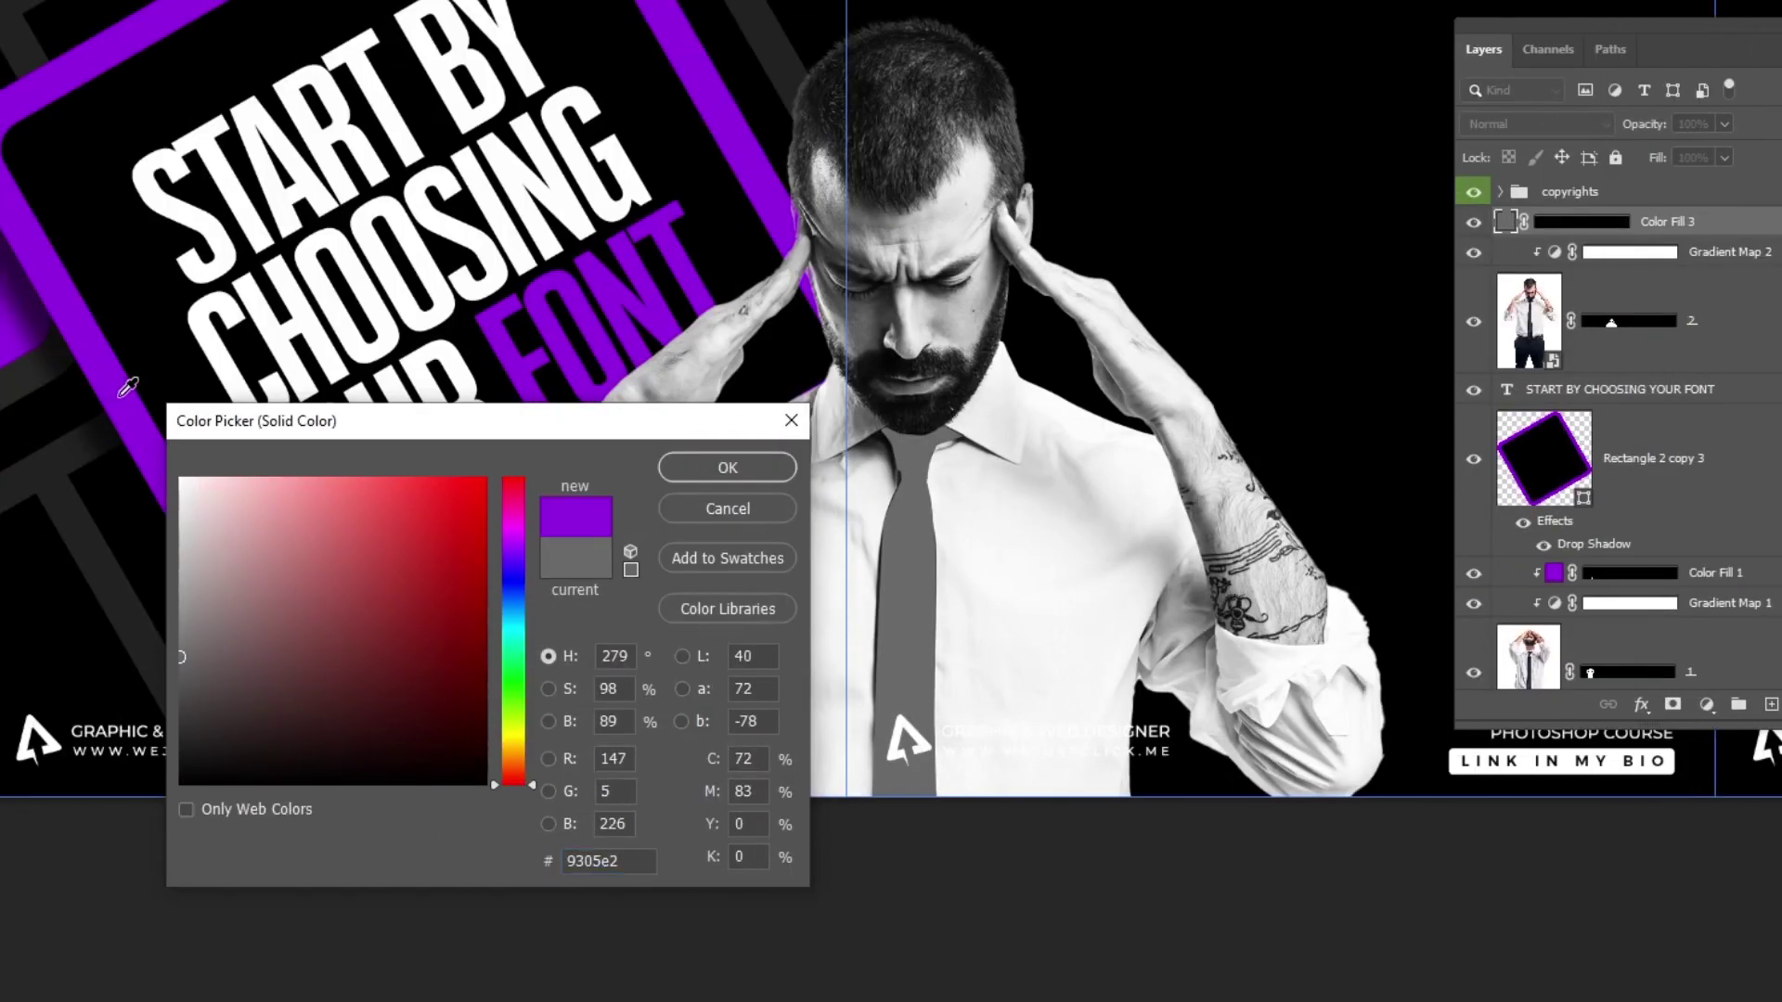
left_click(727, 467)
Clip the tie's colour fill to the man's photo and set its blend mode to Color.
right_click(1724, 228)
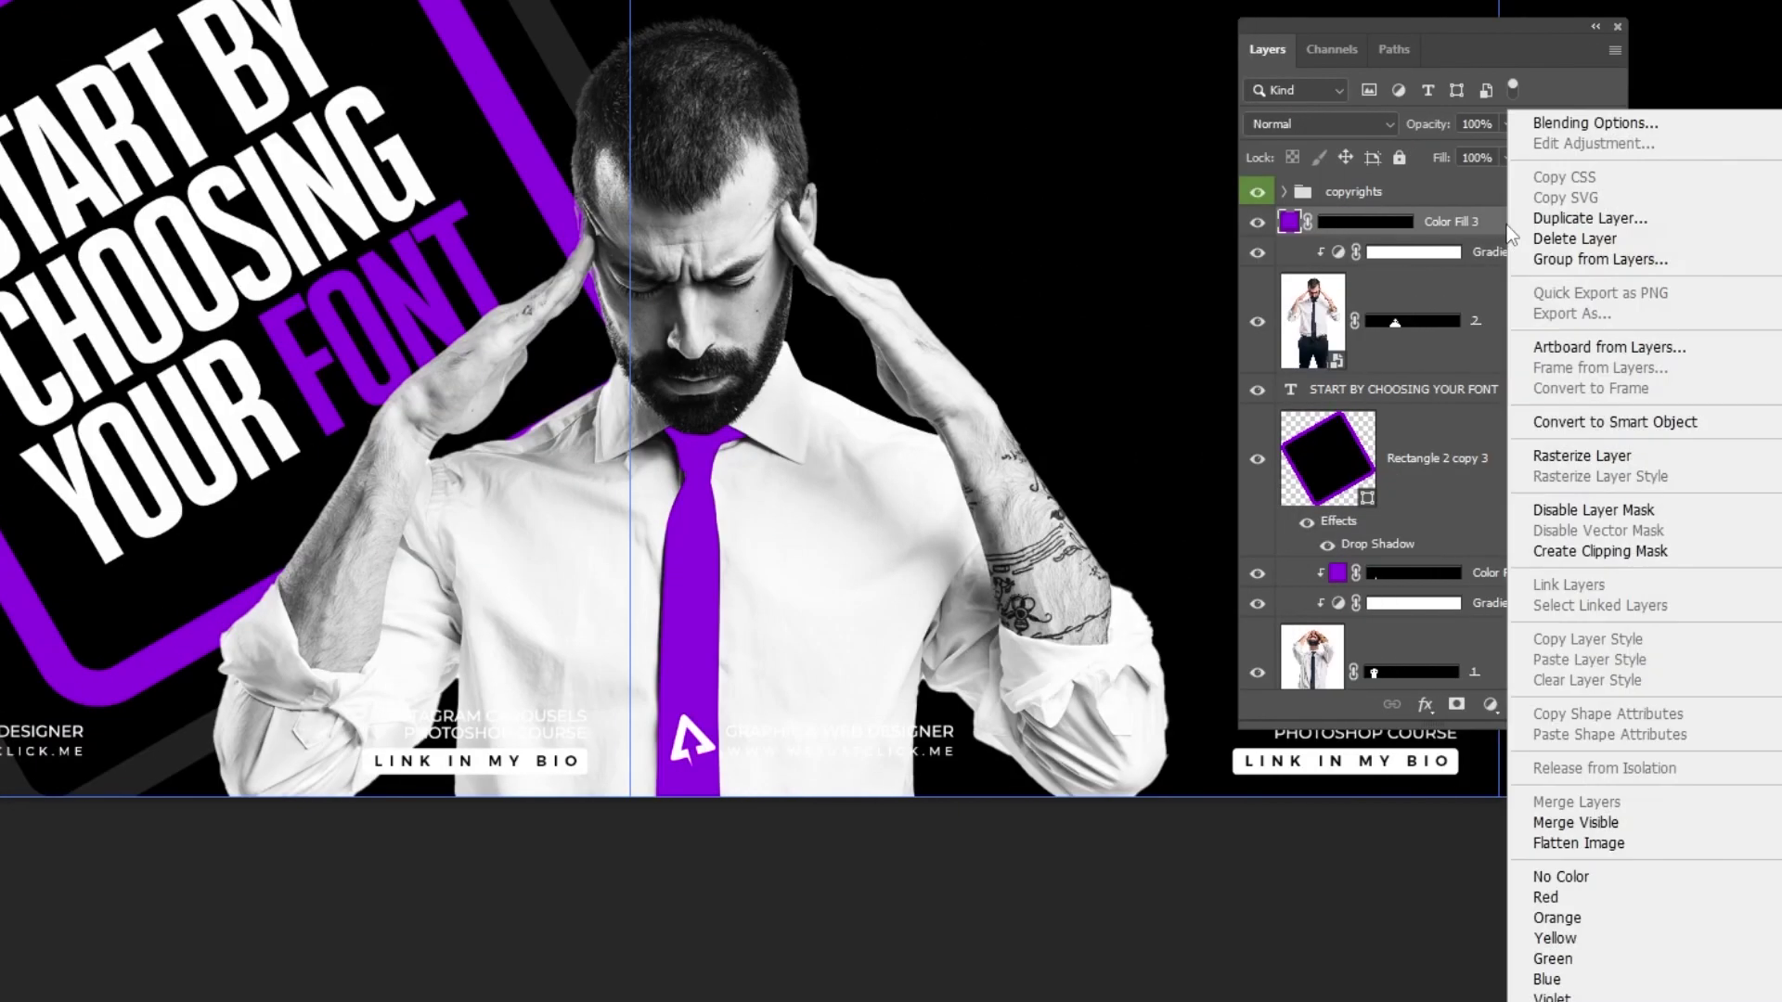
left_click(1600, 551)
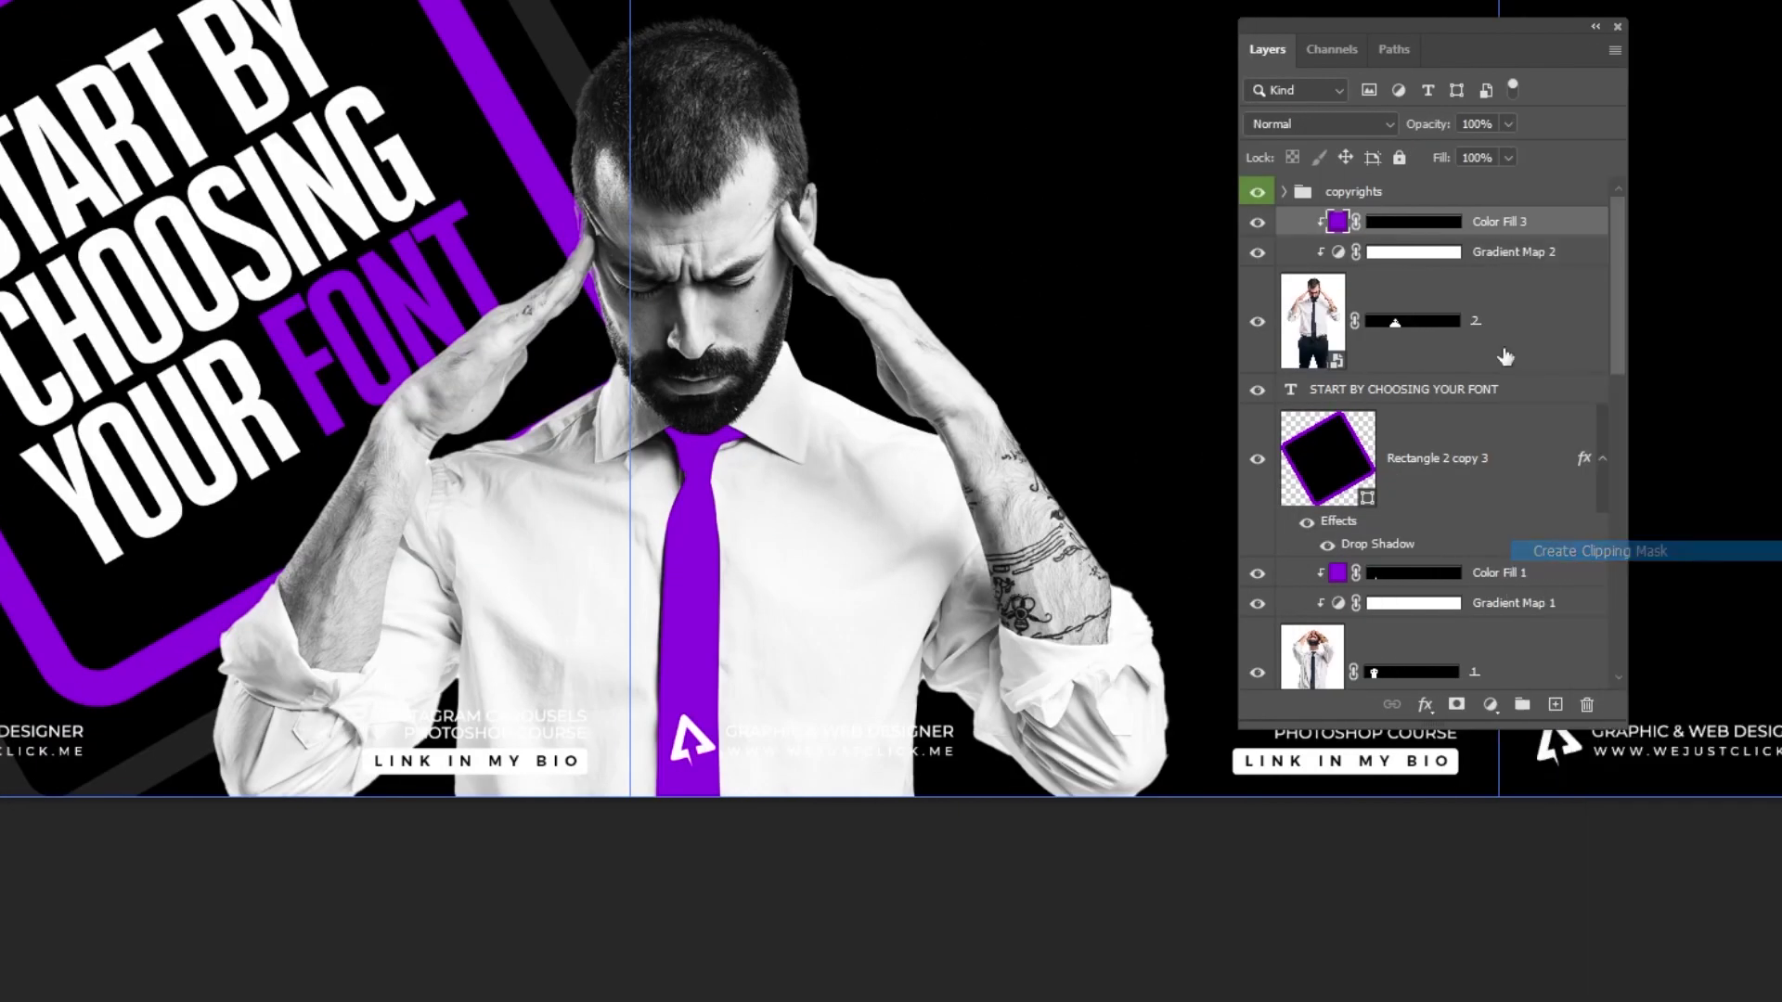
left_click(1350, 128)
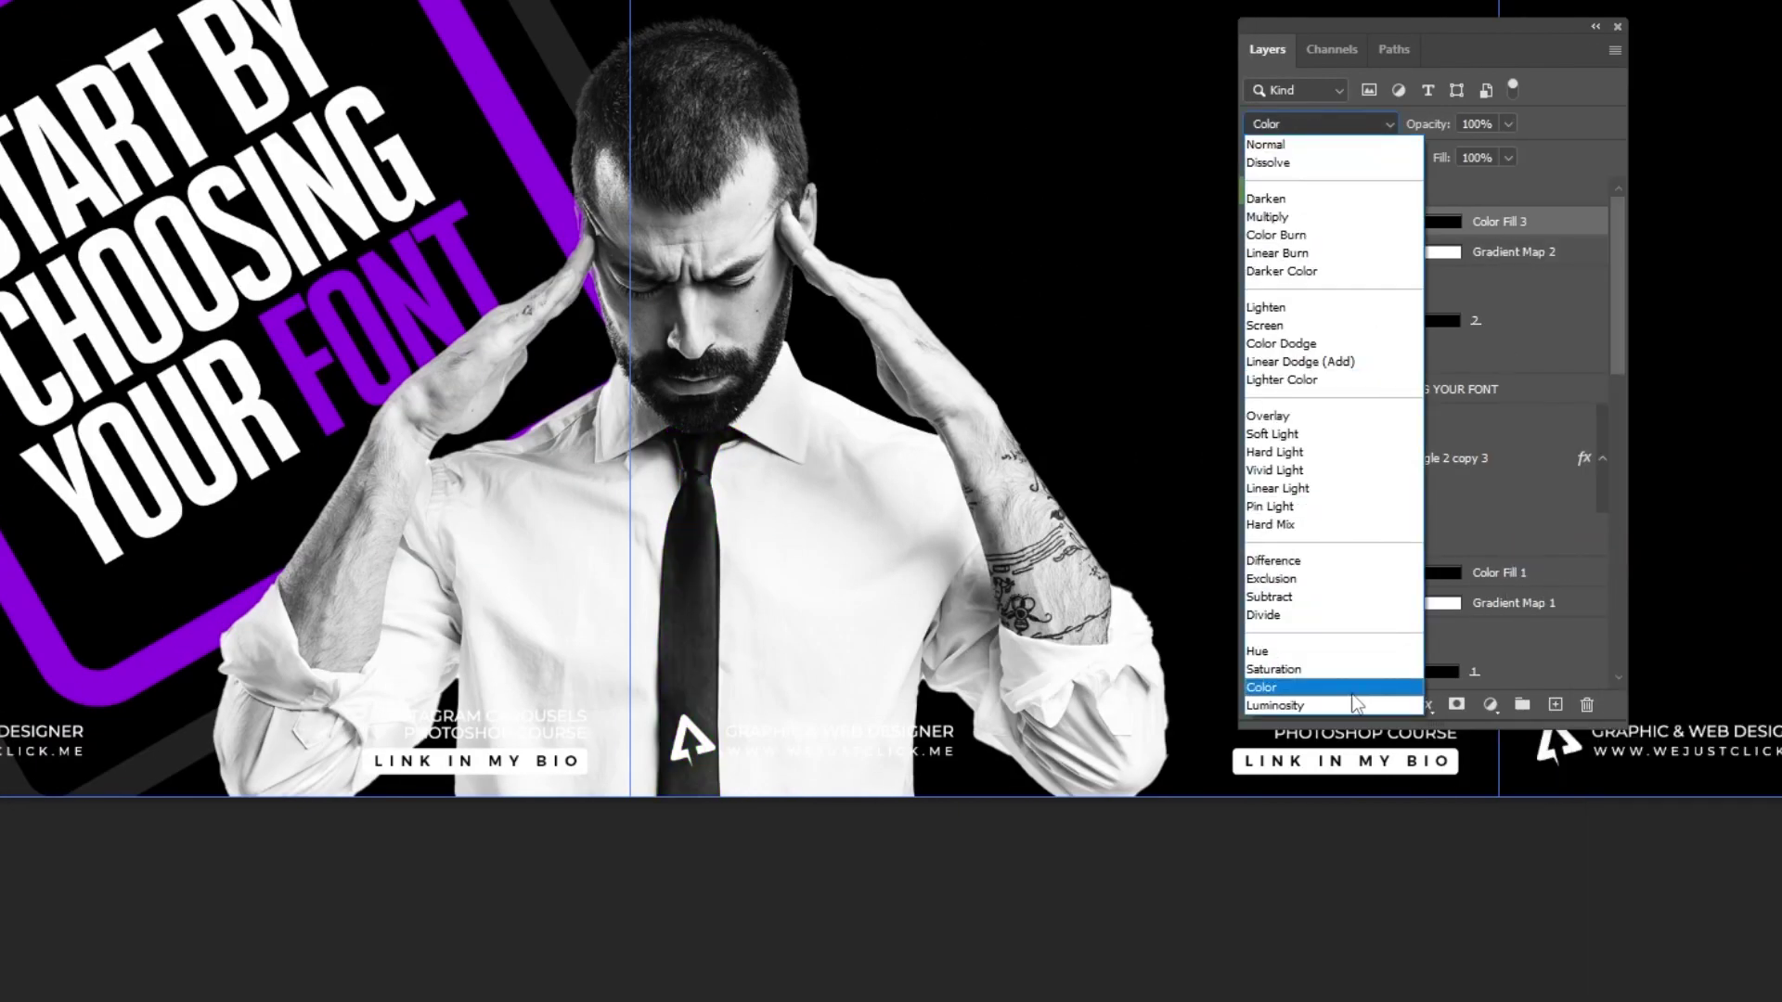
left_click(1351, 694)
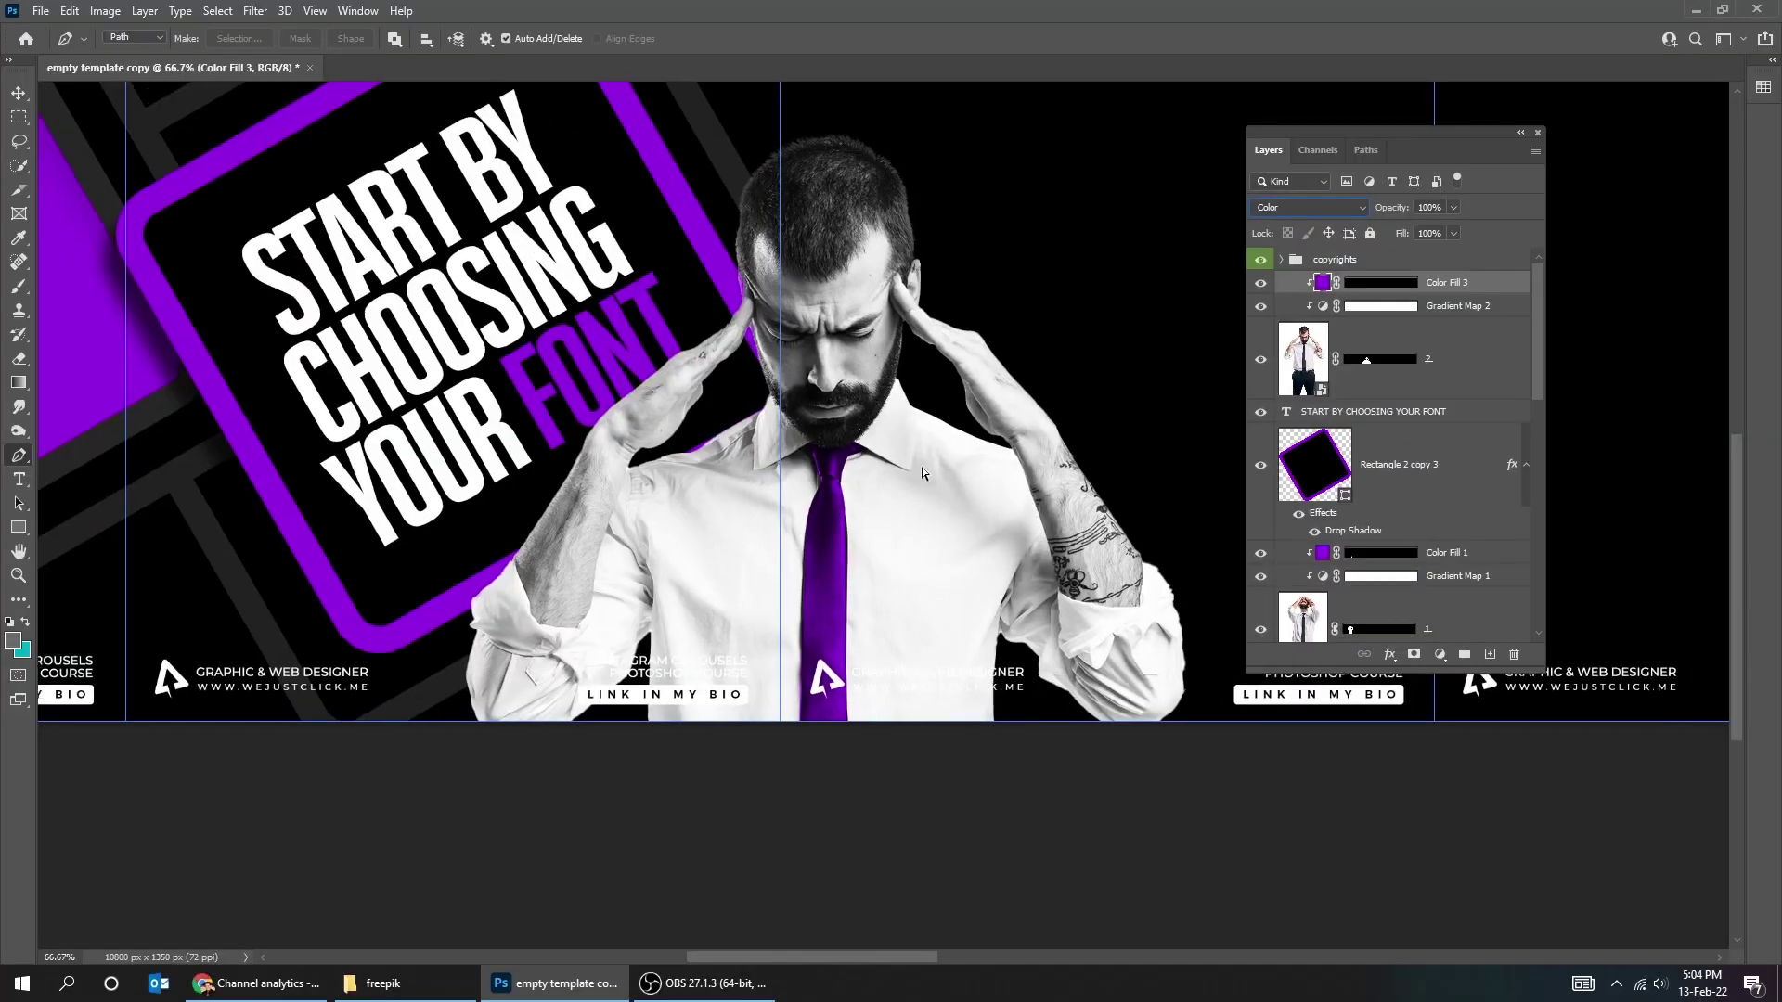
Link the man's photo, gradient map and tie colour fill layers together.
left_click(1444, 356)
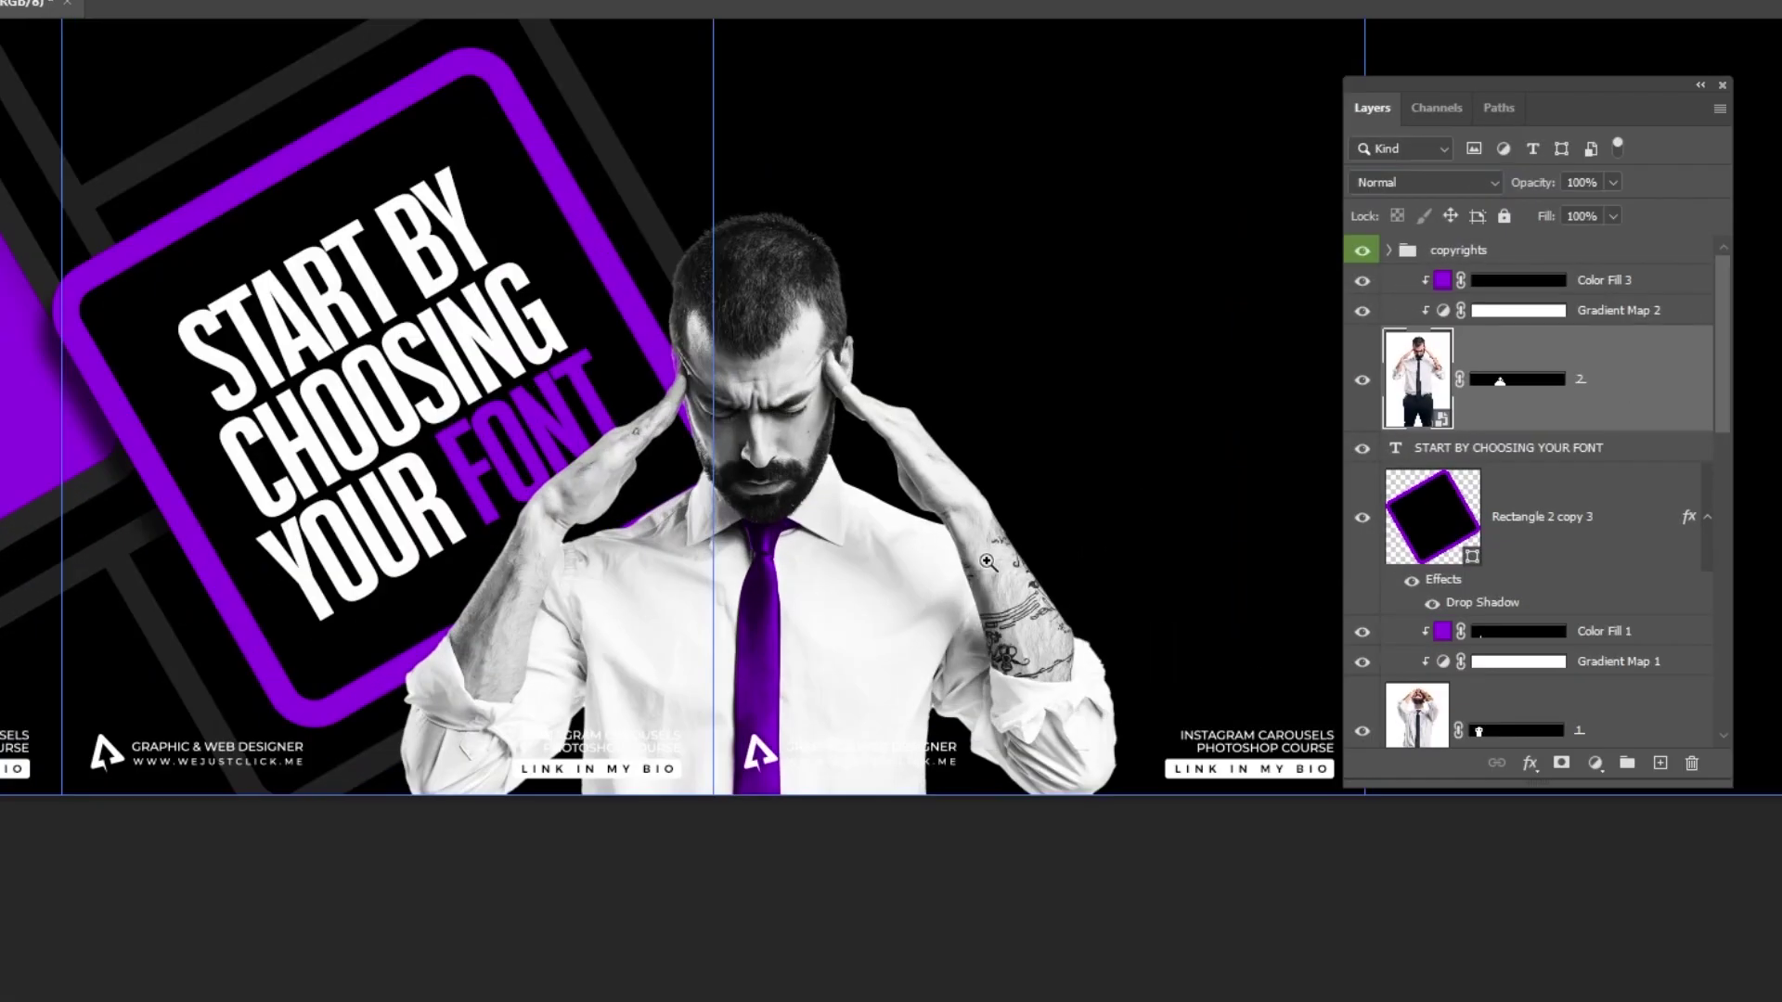
left_click(1656, 289)
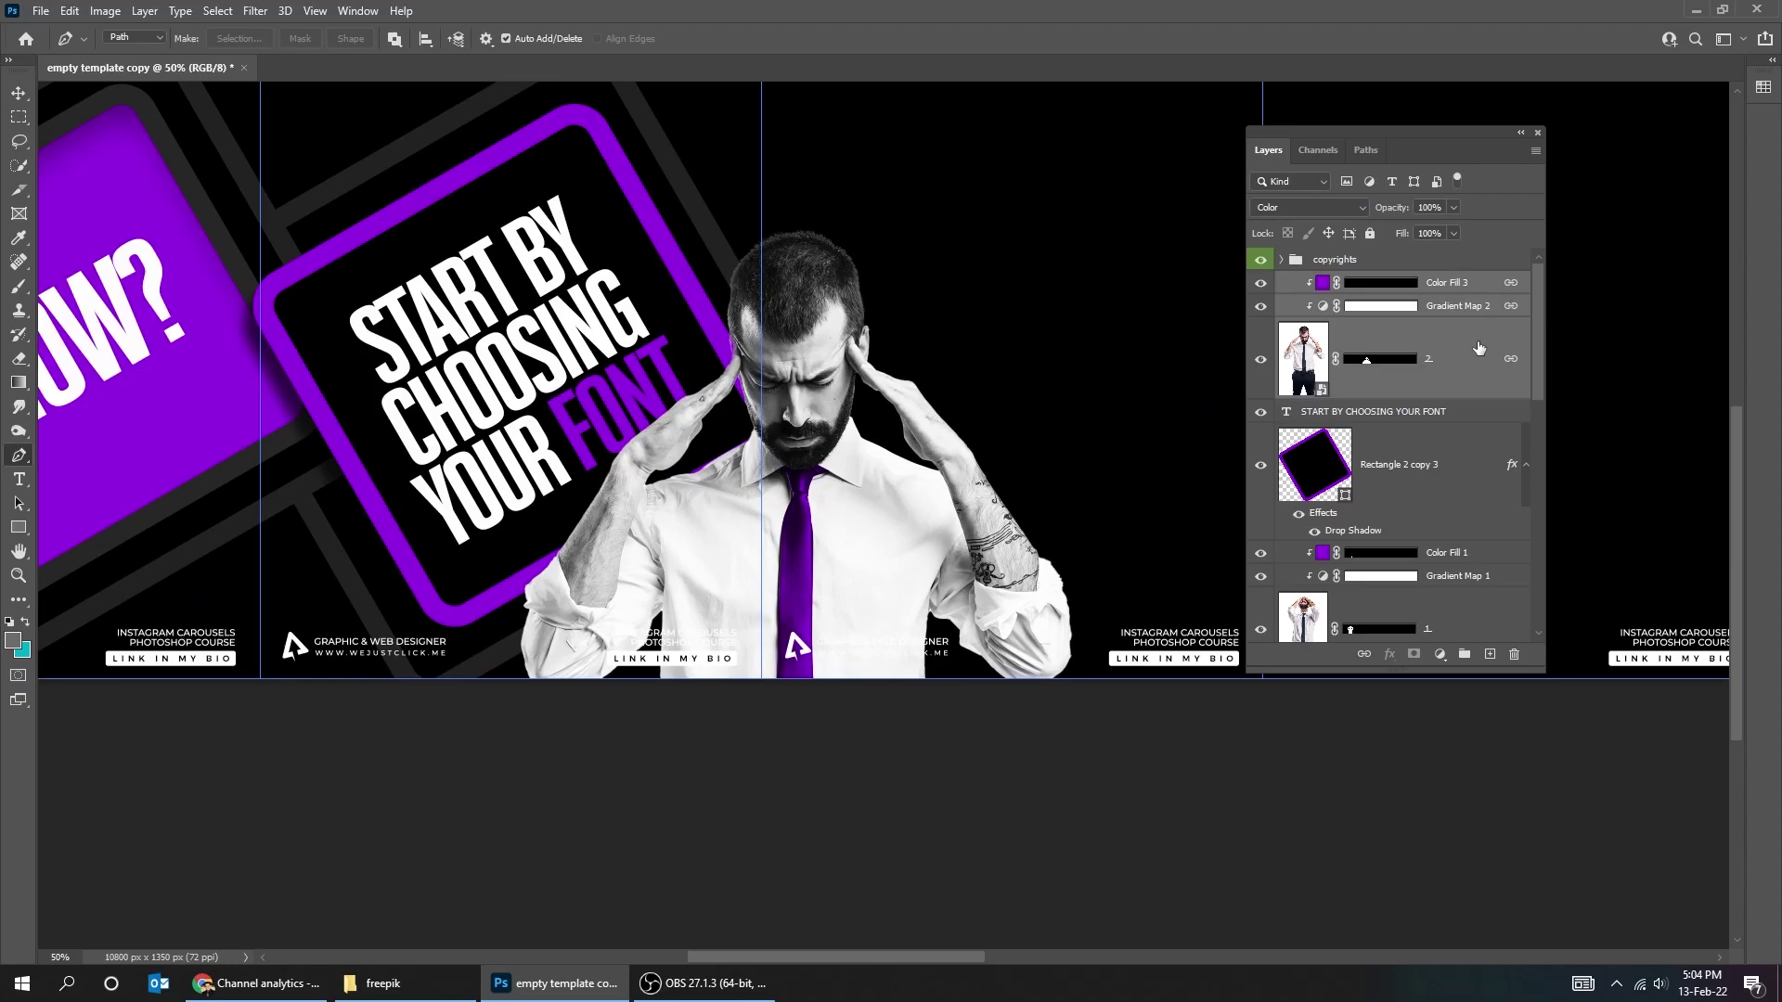
Add a Multiply drop shadow to the man's photo with 51% opacity, -30° angle, 39 px distance and a reduced size.
left_click(1497, 763)
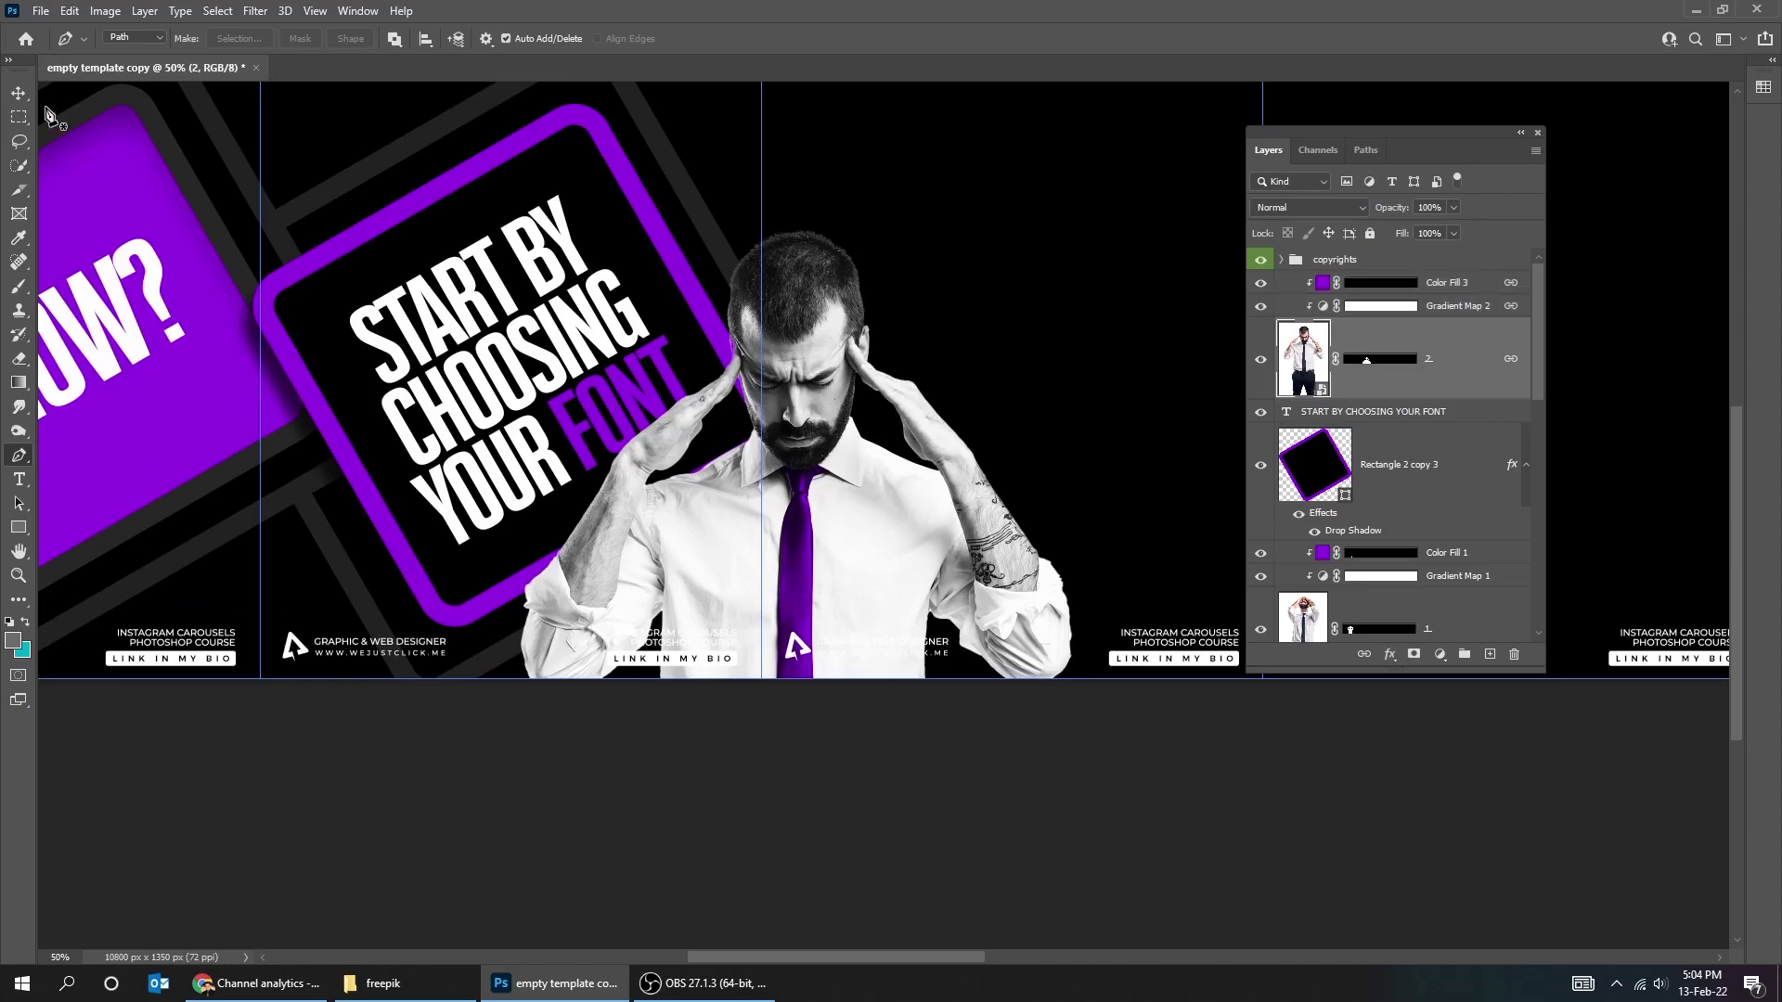
left_click_drag(900, 538, 891, 531)
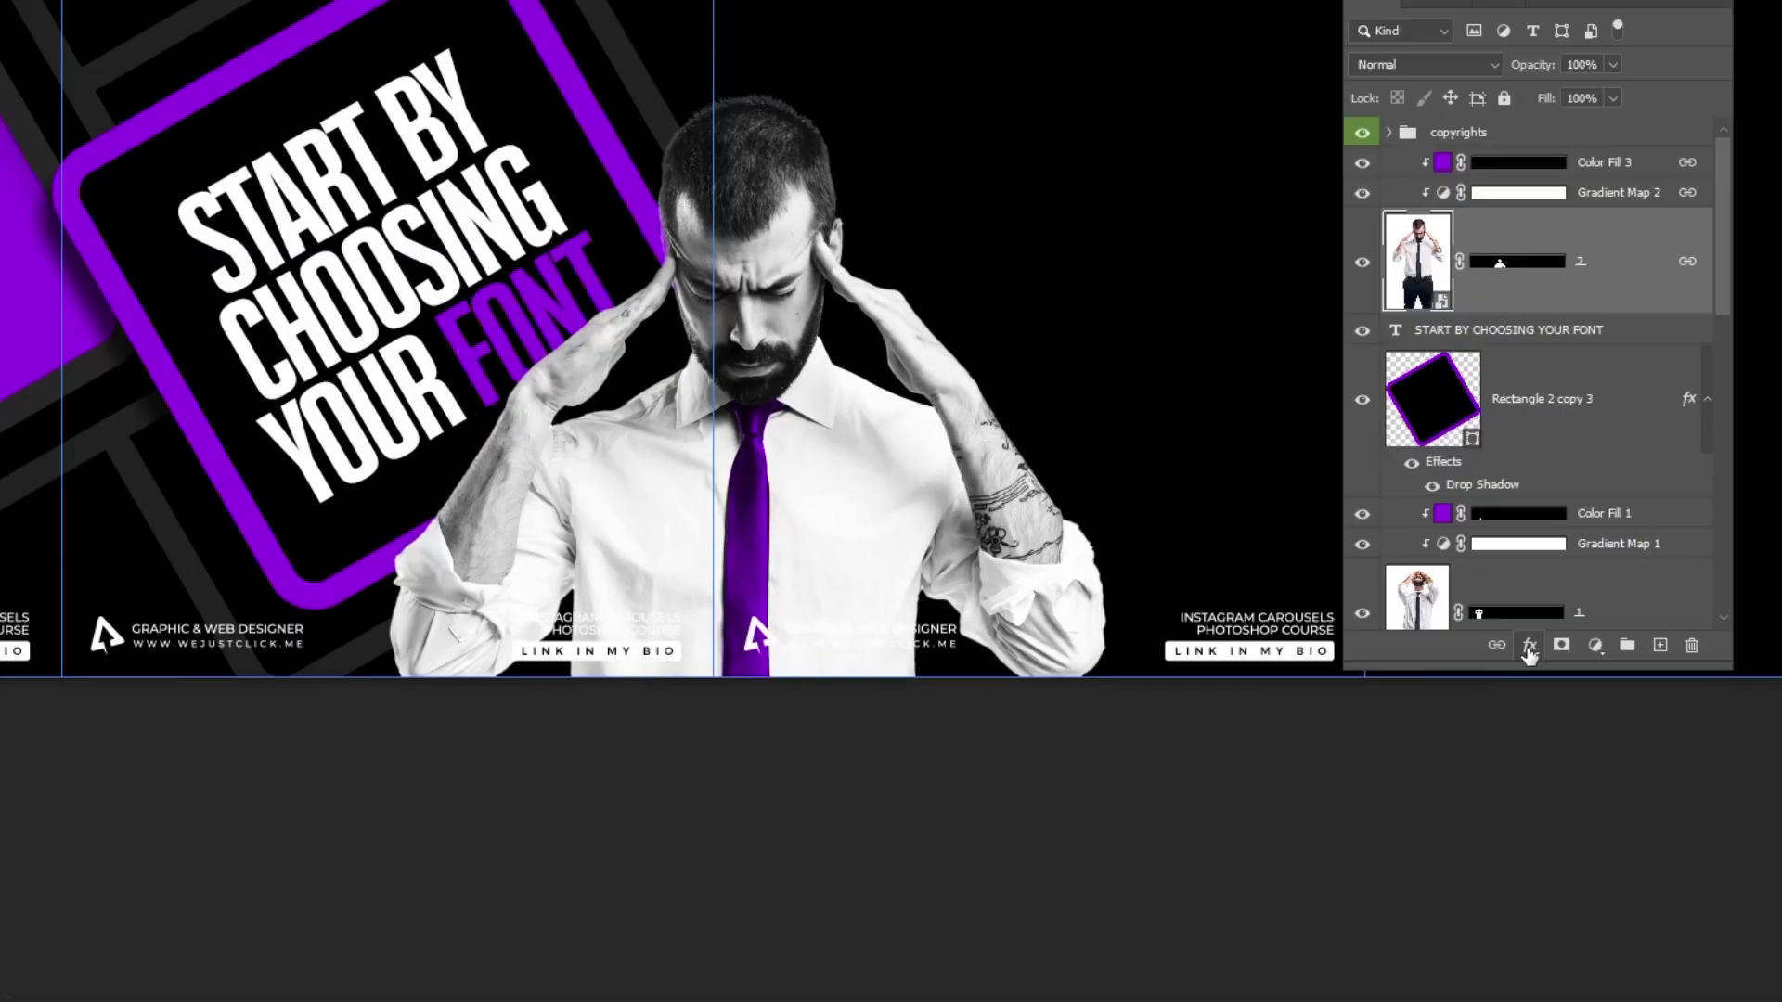
left_click(1389, 654)
left_click(1606, 892)
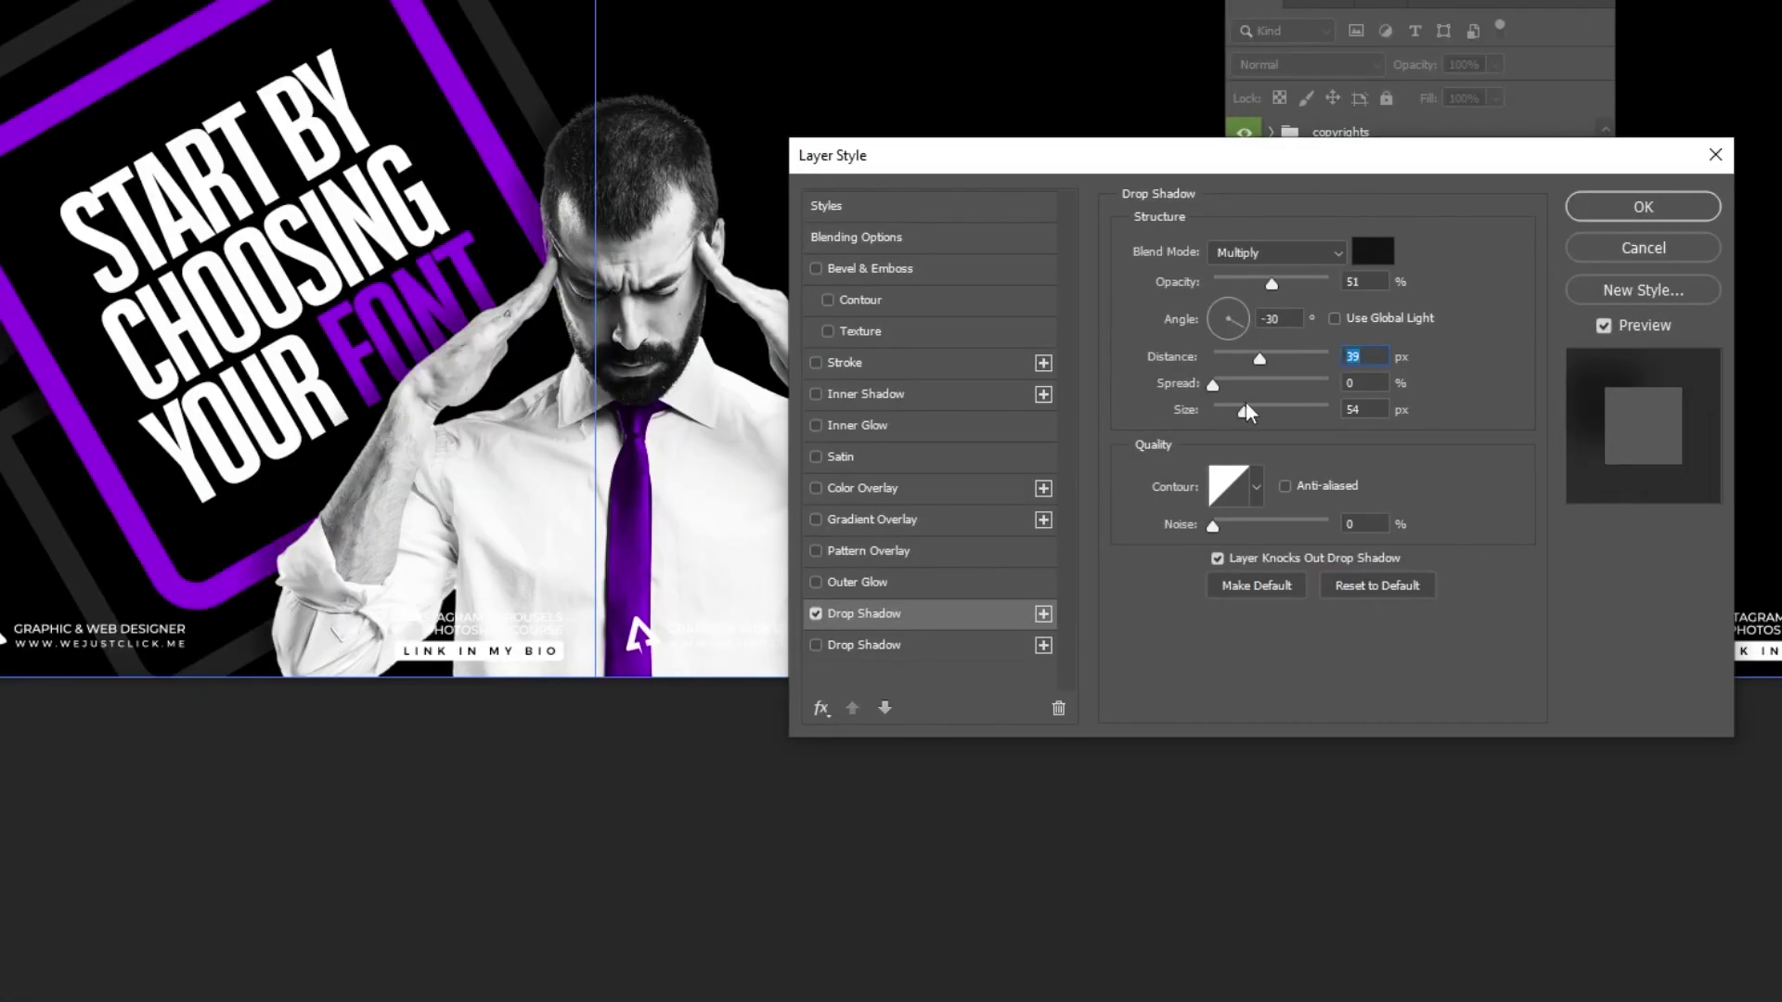
left_click_drag(1246, 408, 1227, 407)
left_click(1642, 207)
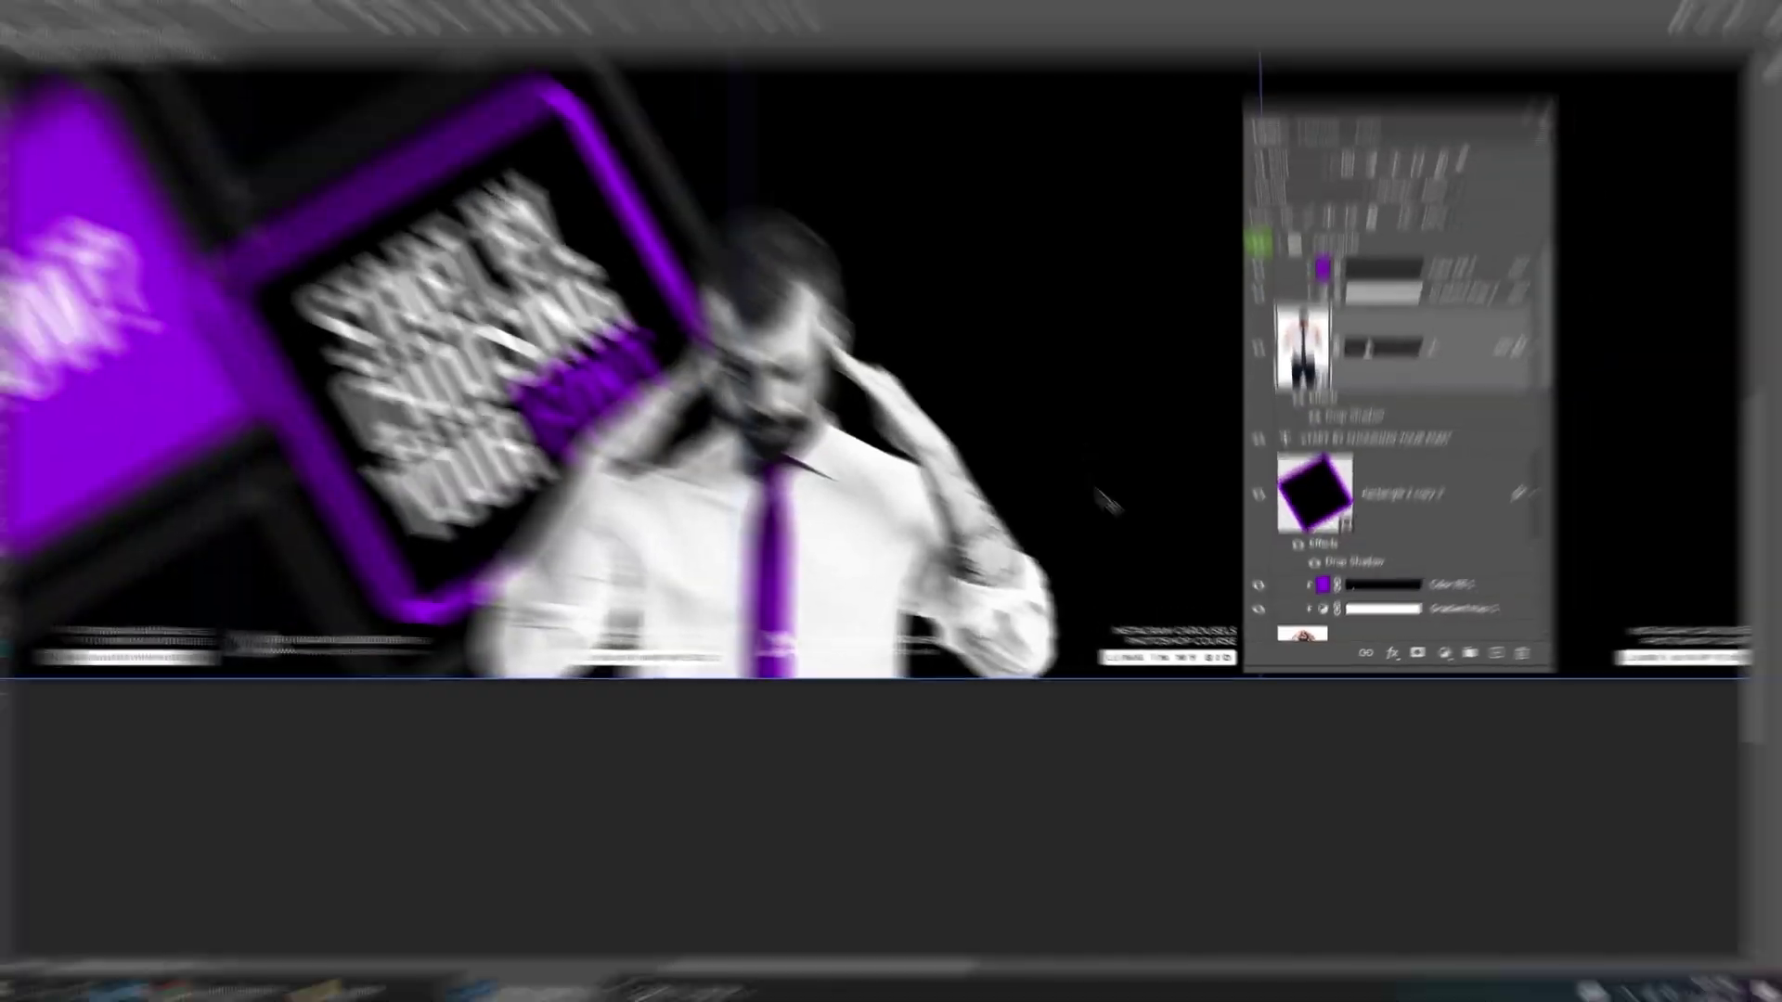
Delete the layer mask from the copied dark grey outline frame on slide 04.
key("Tab")
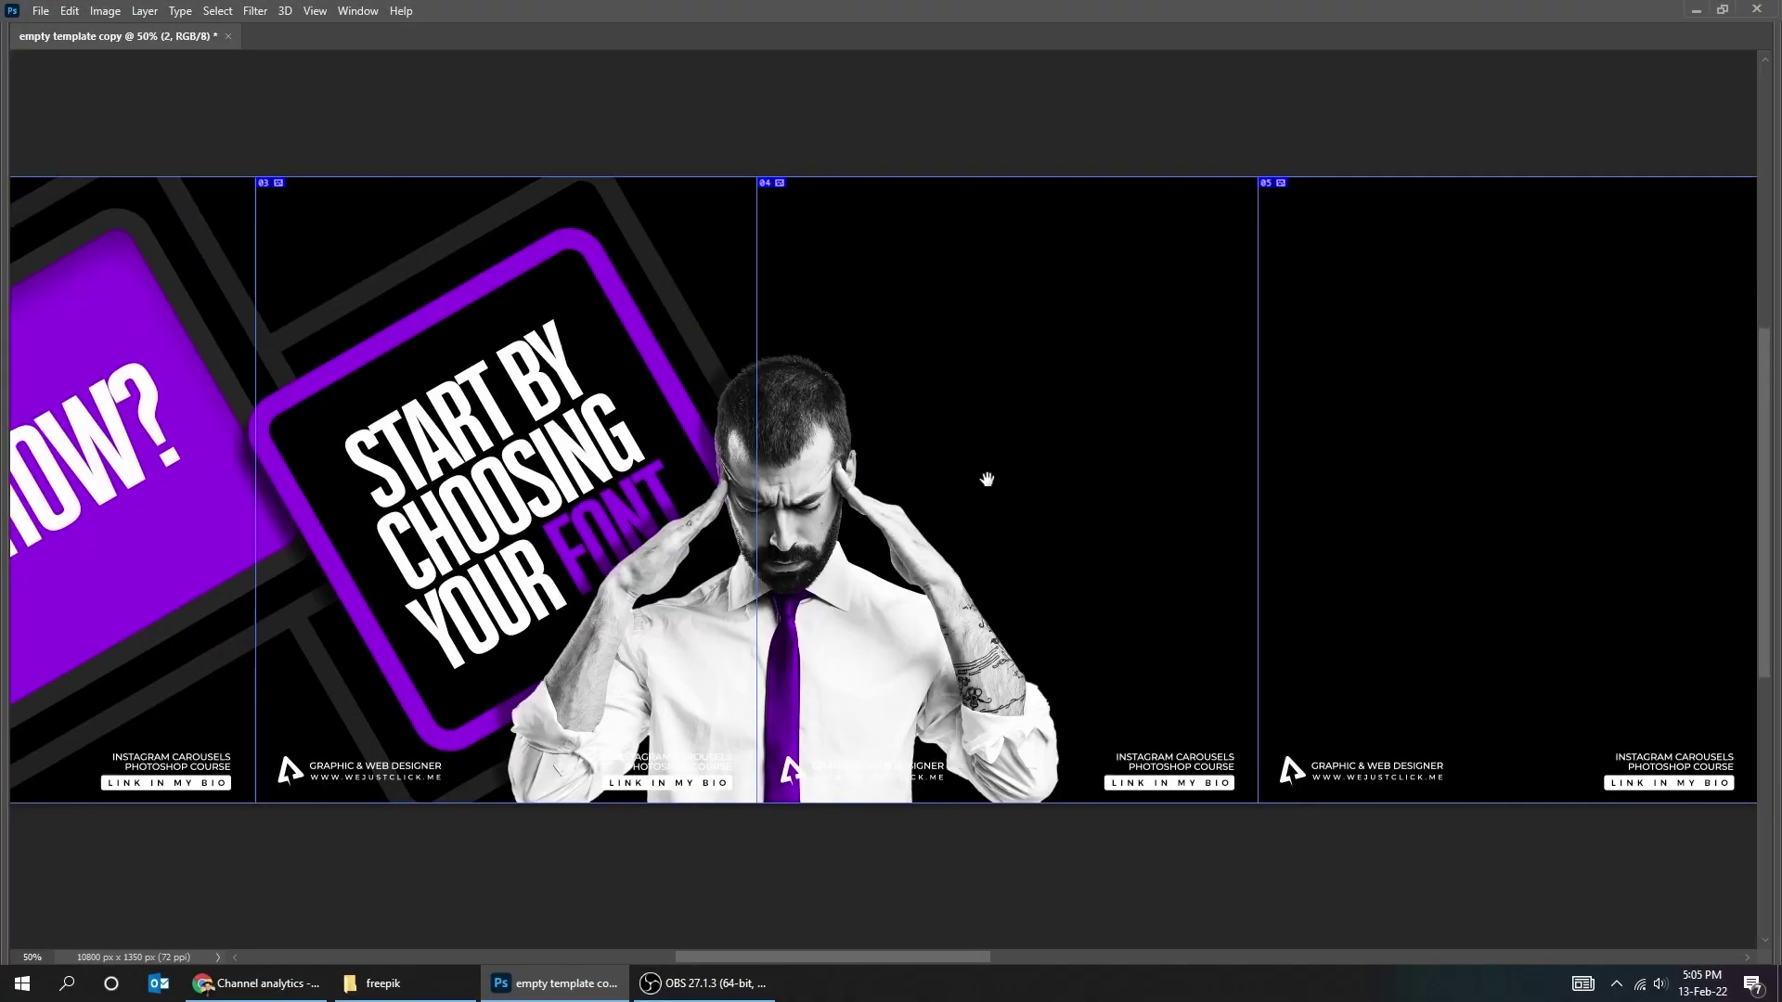
key("ctrl+minus")
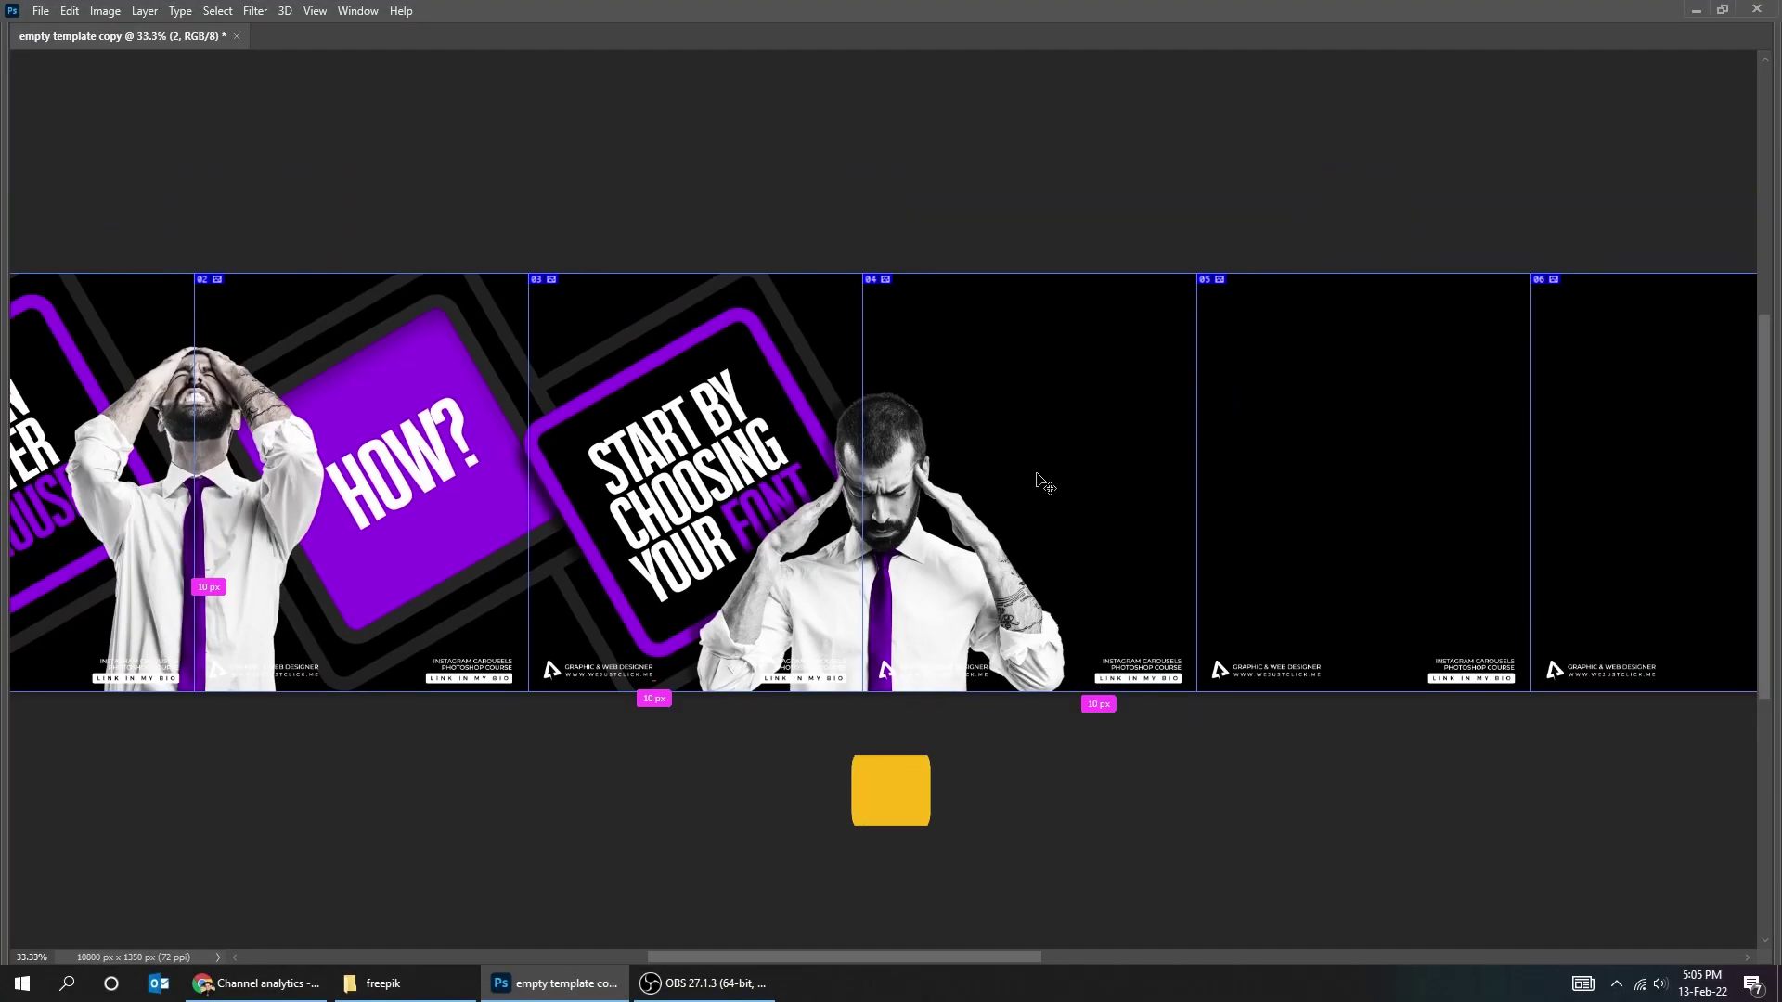
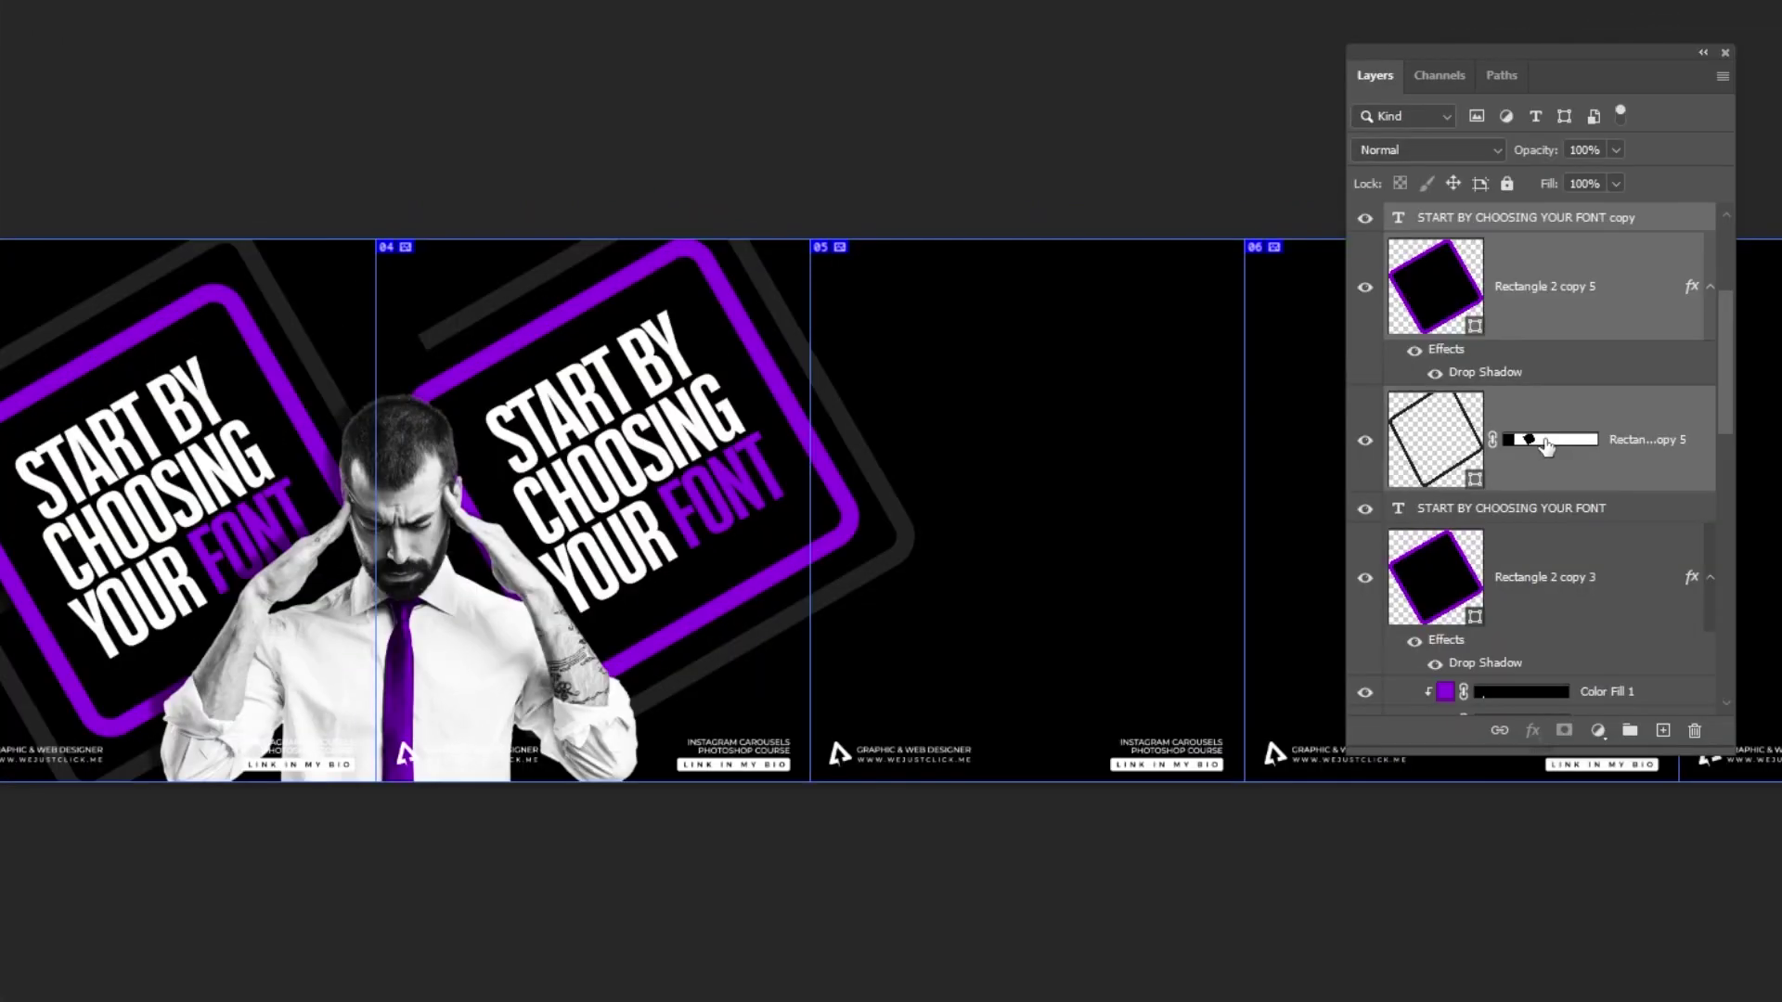
left_click(1546, 446)
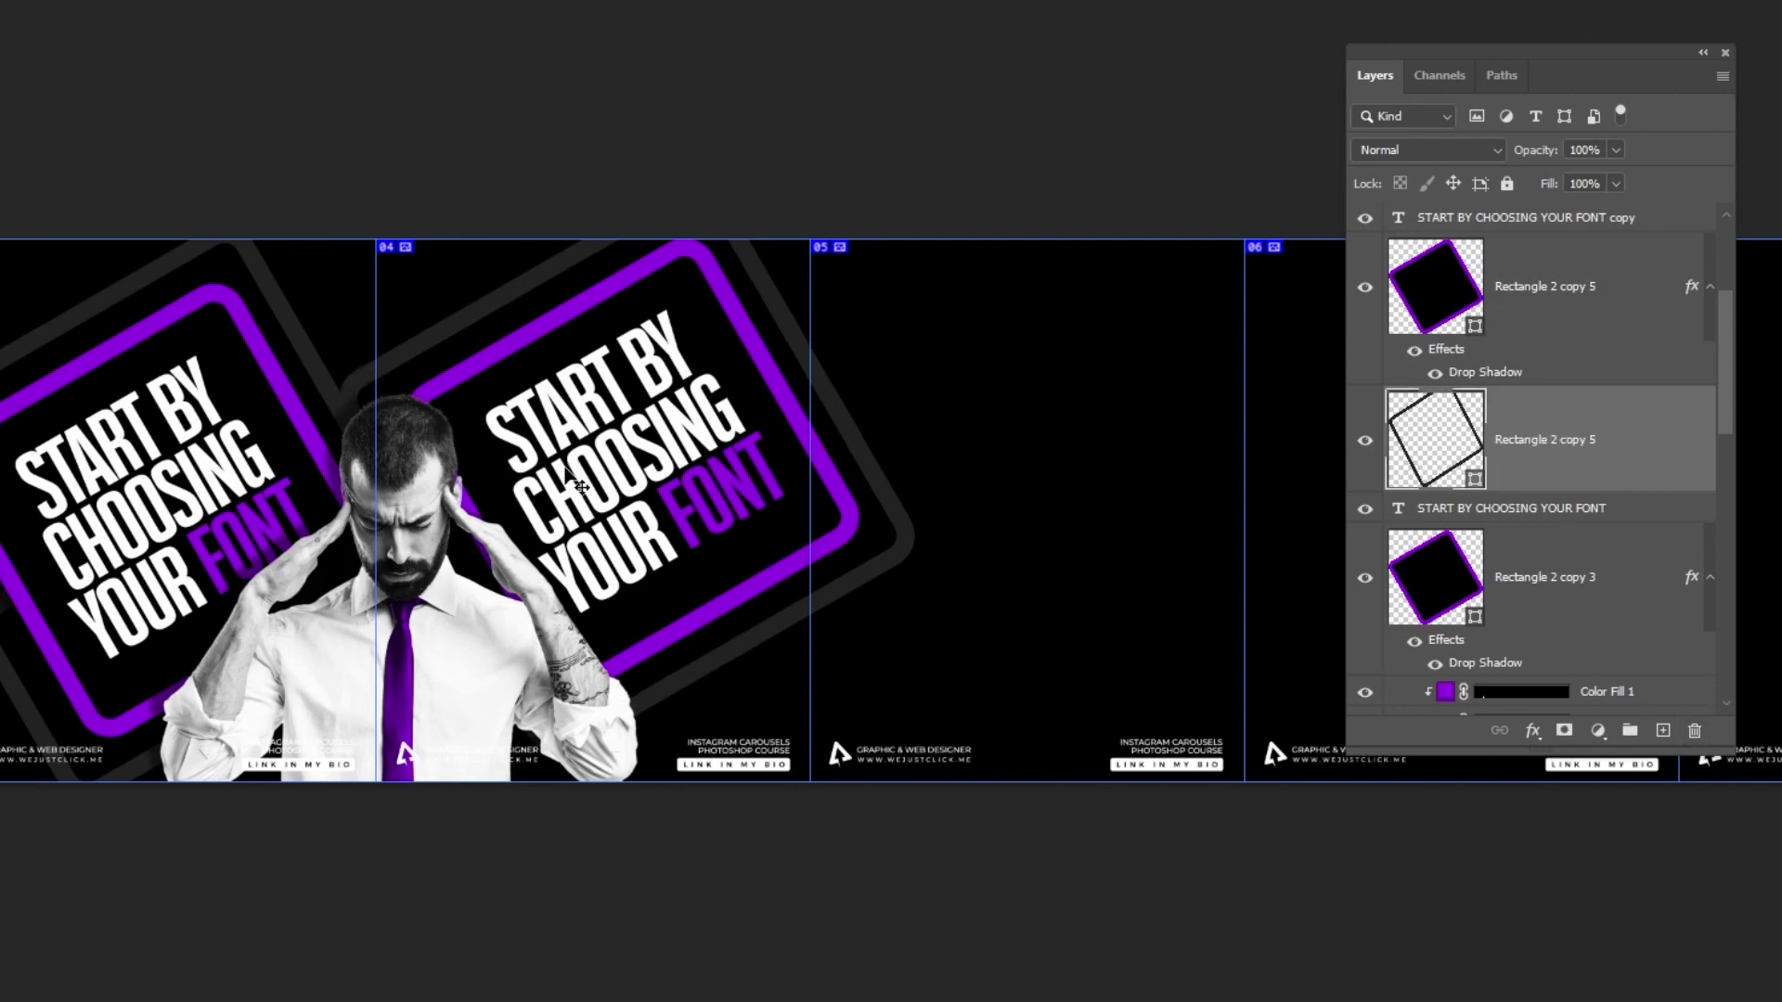
Replace the slide 04 title with CREATE AN EYE-CATCHING COVER SLIDE, putting COVER SLIDE on its own line.
scroll(653, 471, "up", 1)
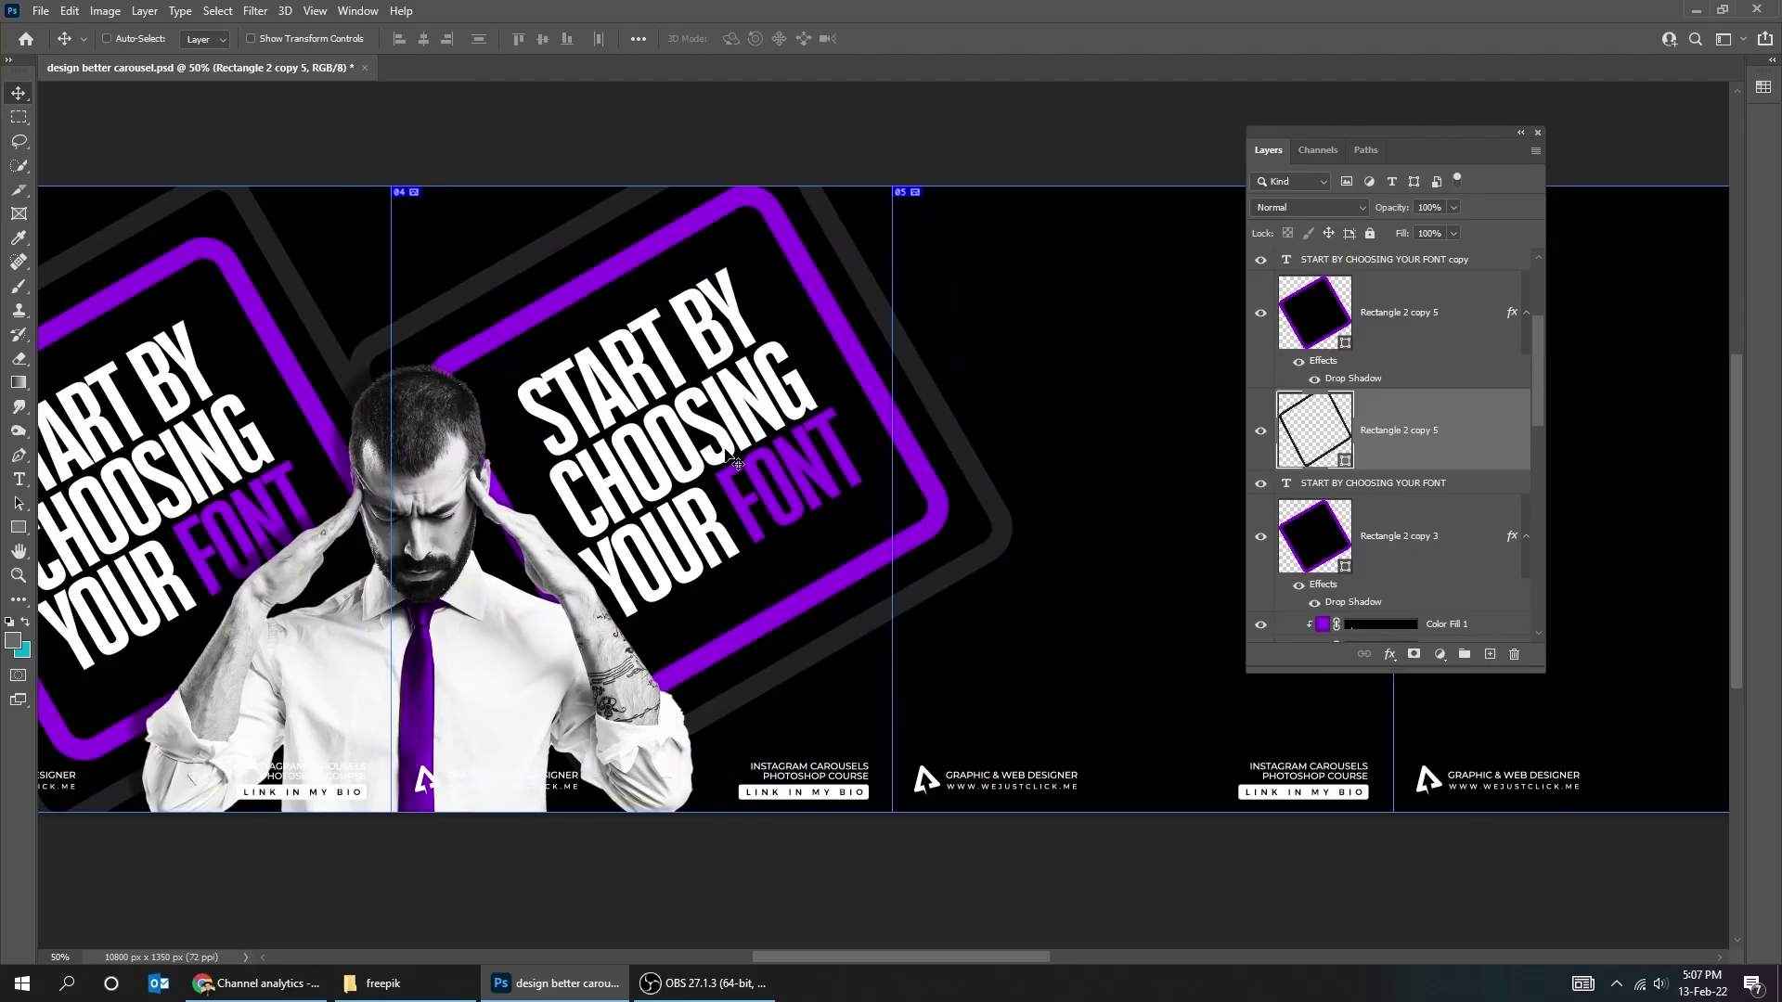
double_click(692, 419)
type("C")
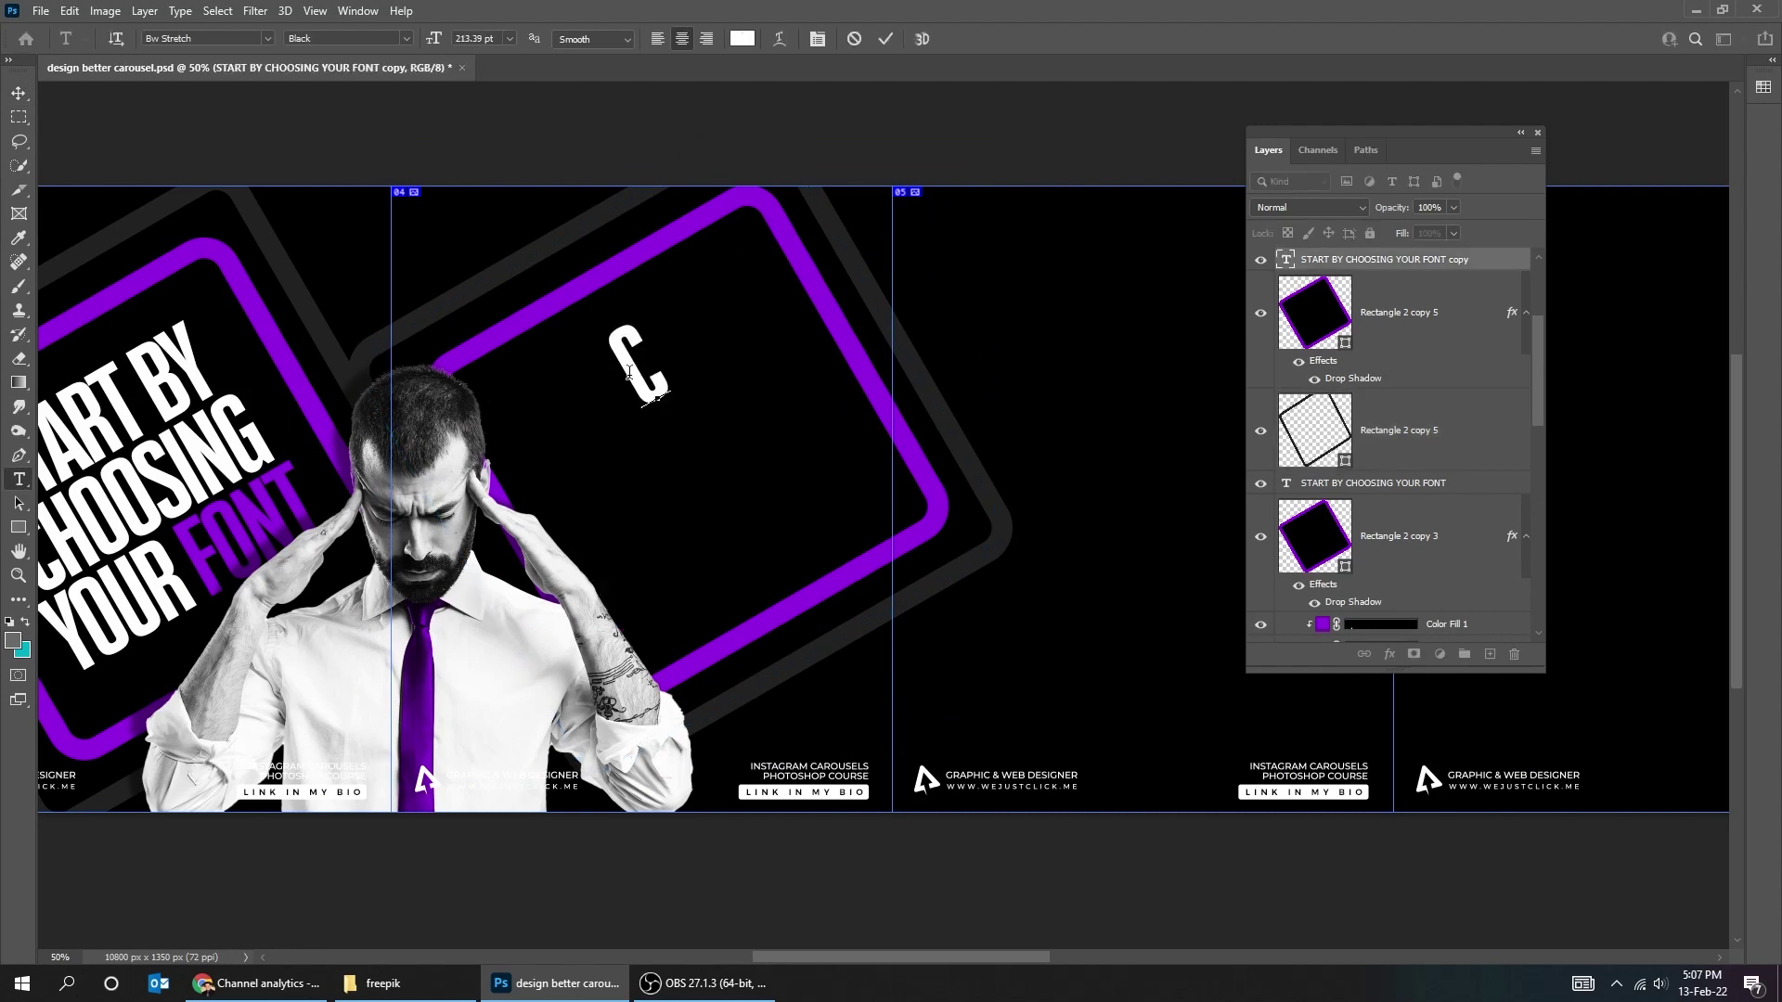
type("REATE AN EYE-CATCHING")
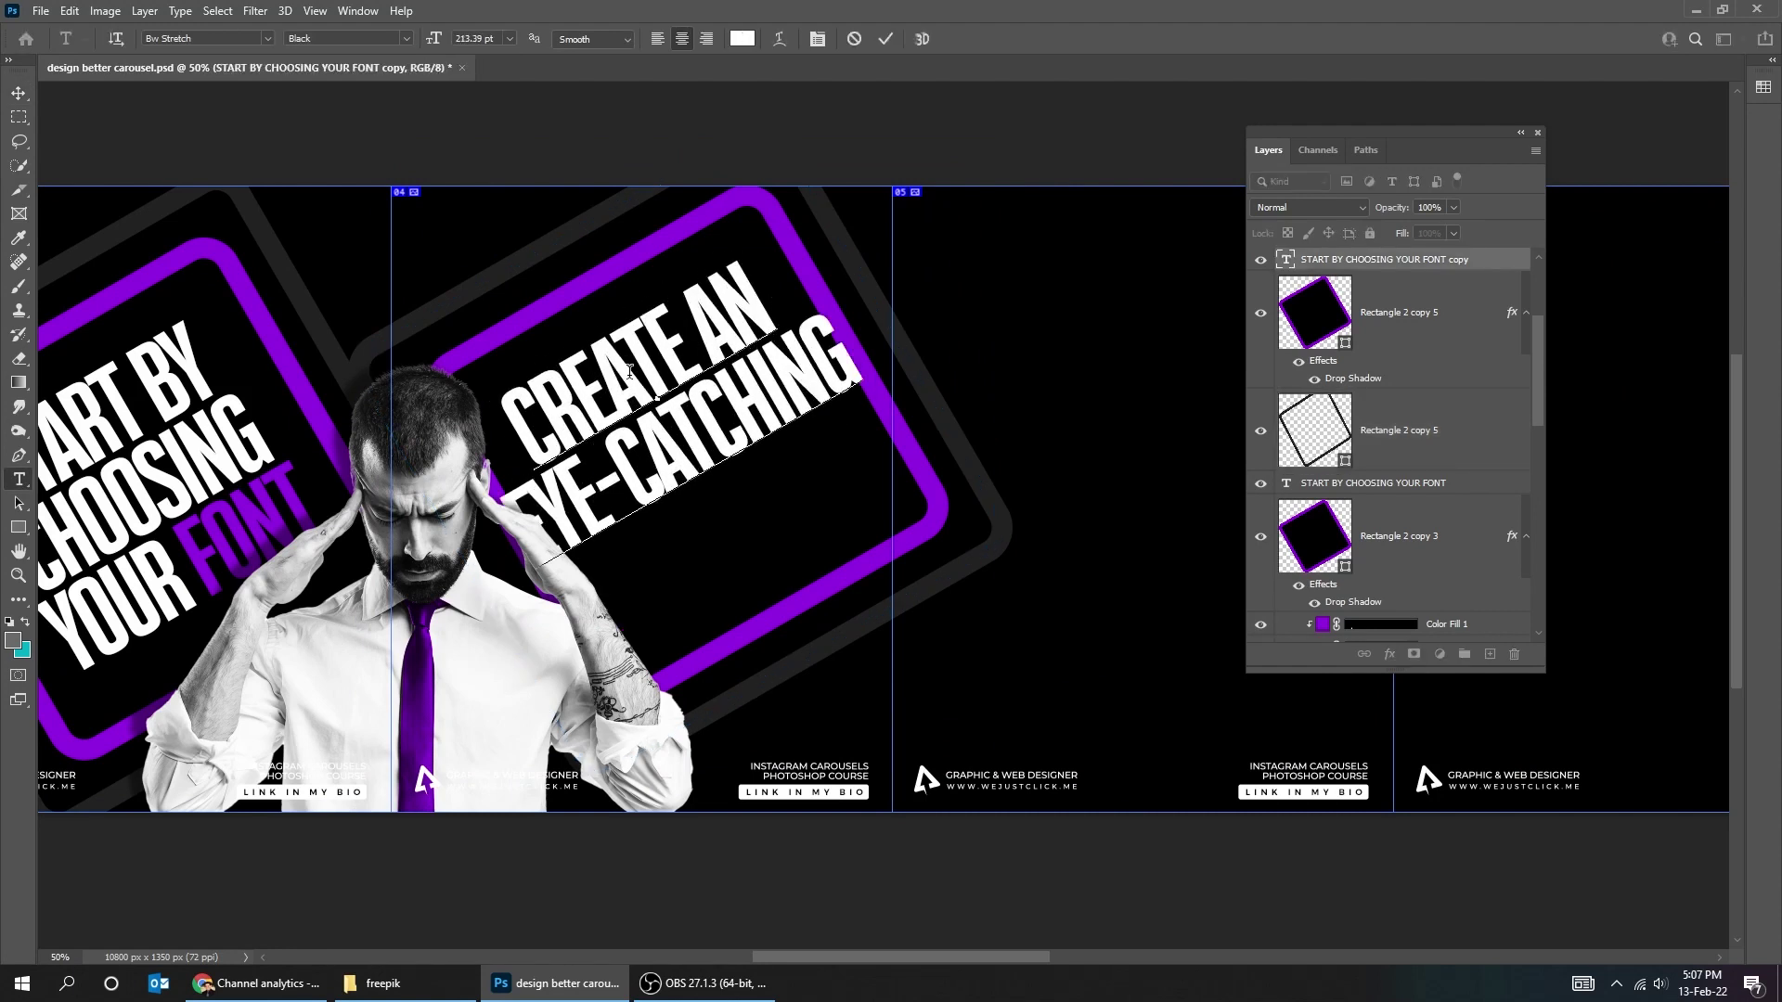
key("Return")
type("COVER SLIDE")
key("ctrl+Return")
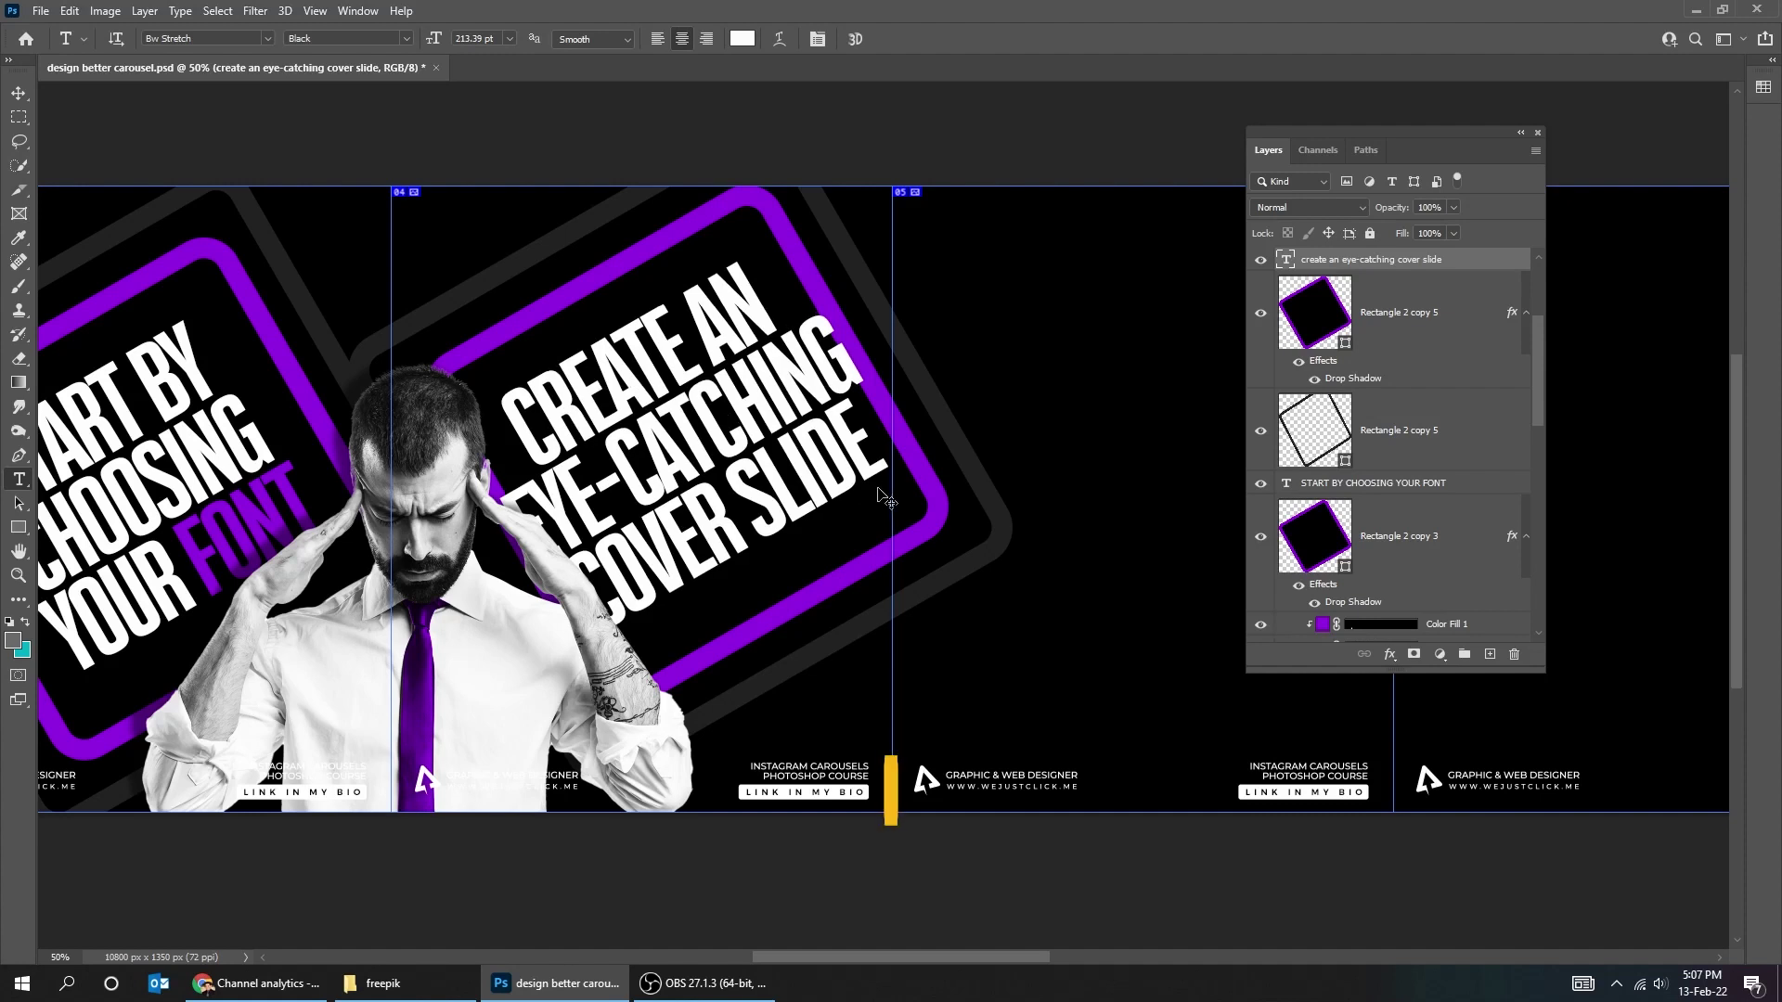
Scale the slide 04 title down to about 179 pt so it fits inside the frame.
key("ctrl+t")
left_click_drag(921, 669, 882, 636)
key("Return")
Colour the EYE-CATCHING line of the slide 04 title purple 9305e2.
key("t")
left_click(591, 491)
left_click(550, 508)
key("ctrl+a")
left_click(743, 38)
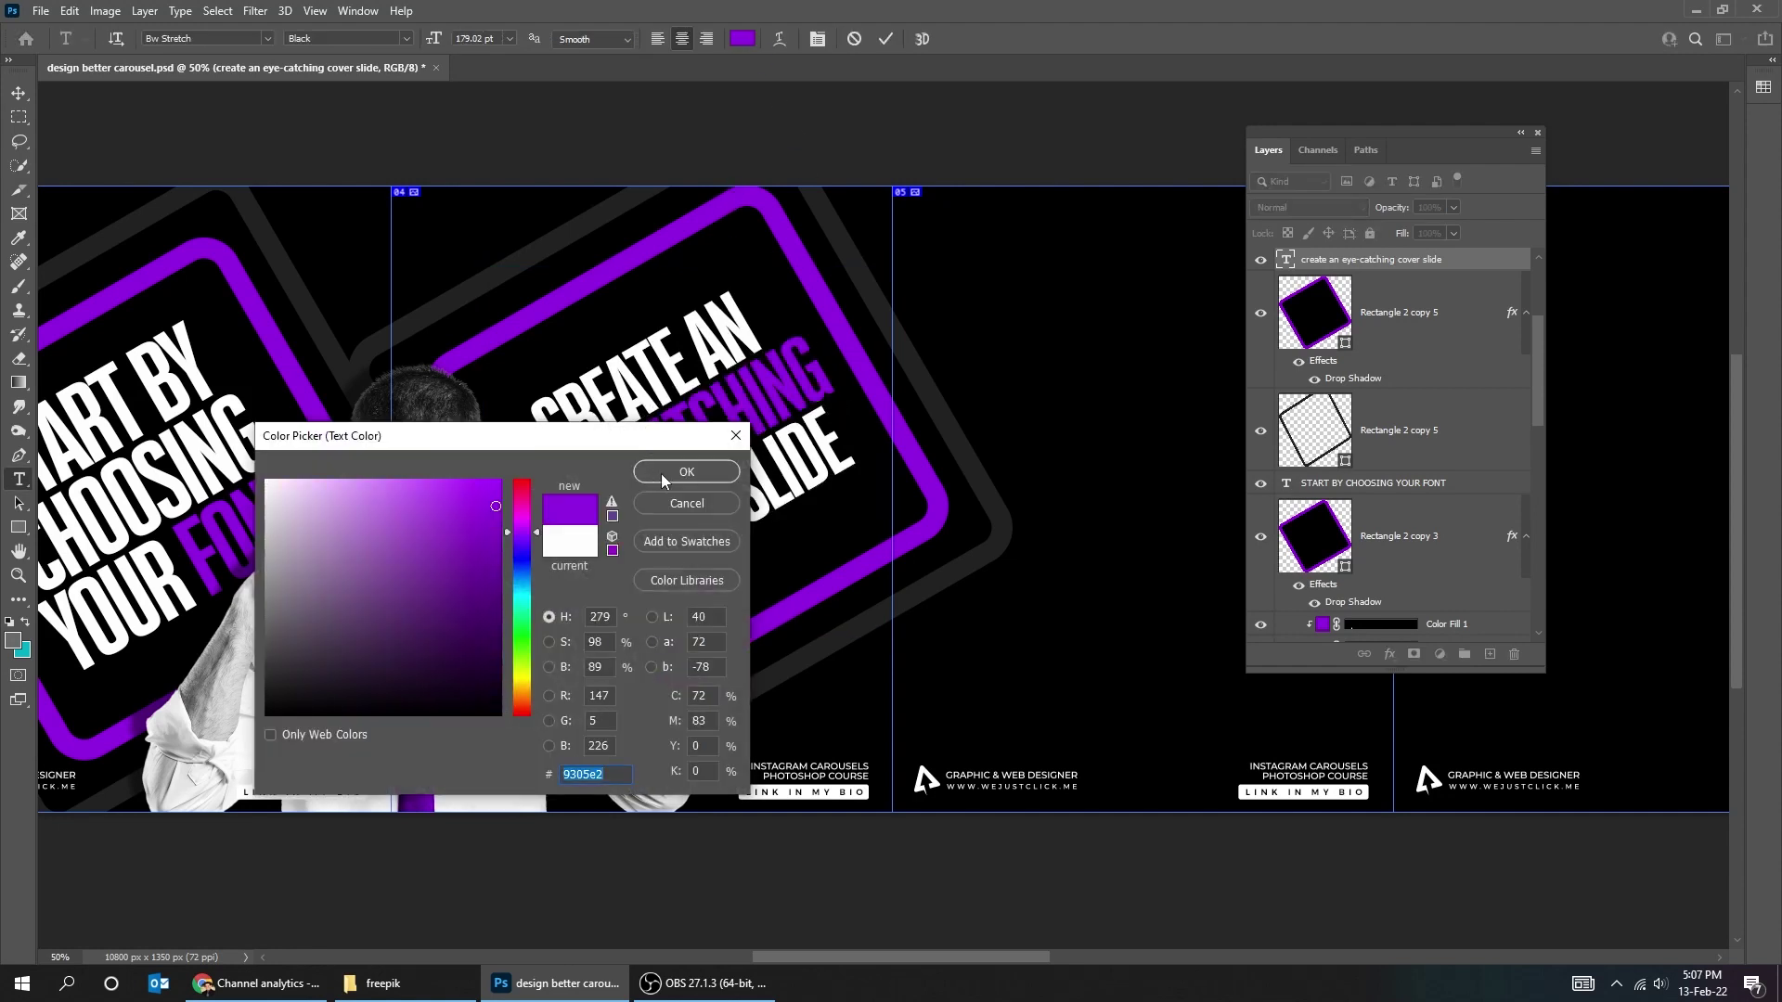
left_click(661, 473)
left_click(17, 93)
key("Tab")
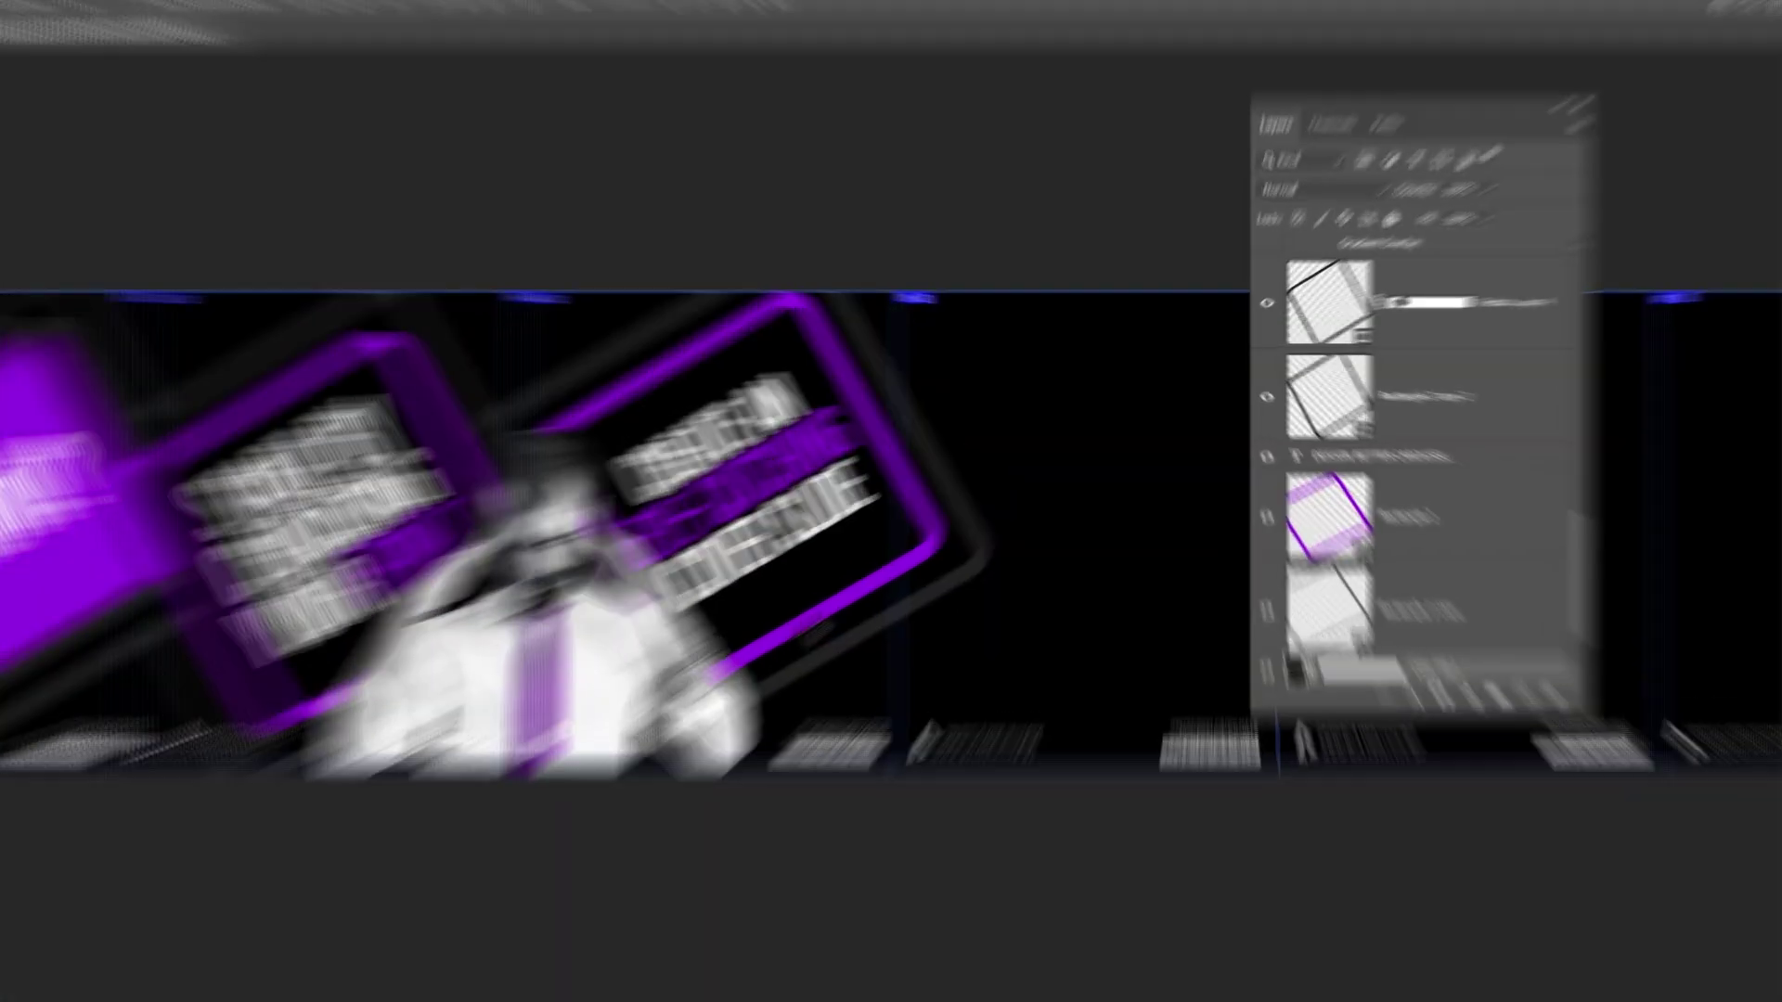
Change the fill of slide 04's inner frame from black to the carousel's purple.
right_click(766, 618)
left_click(719, 700)
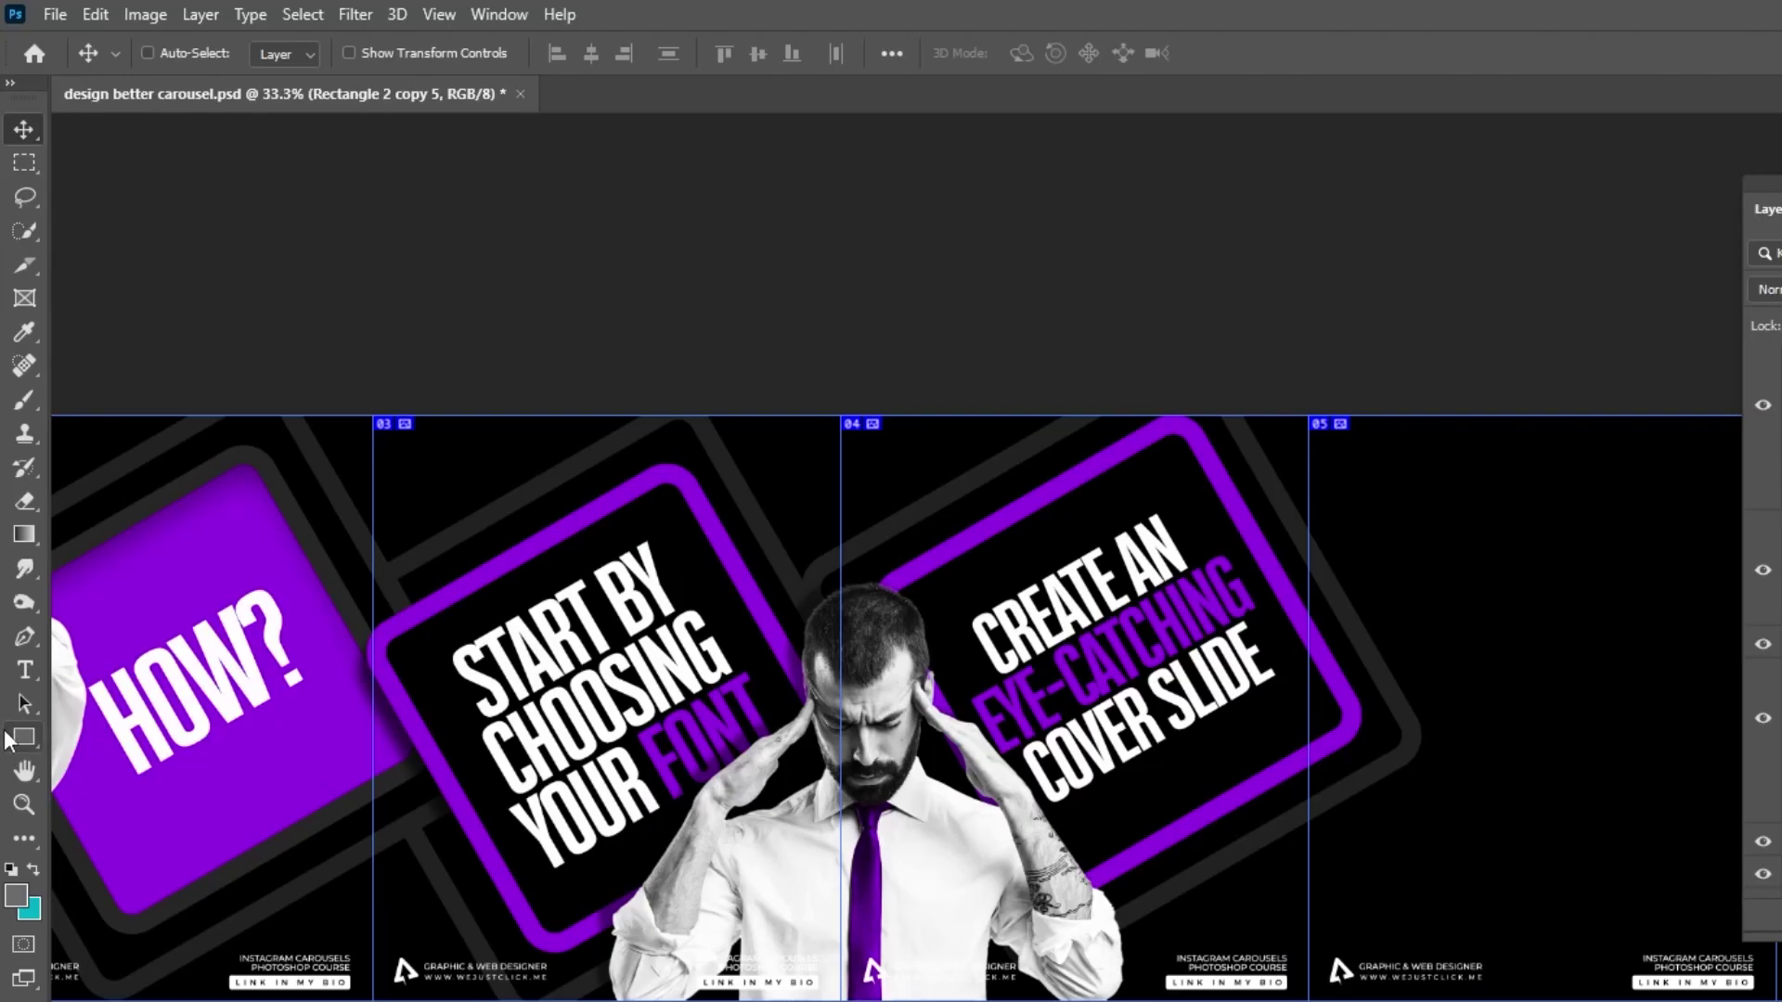
left_click(25, 703)
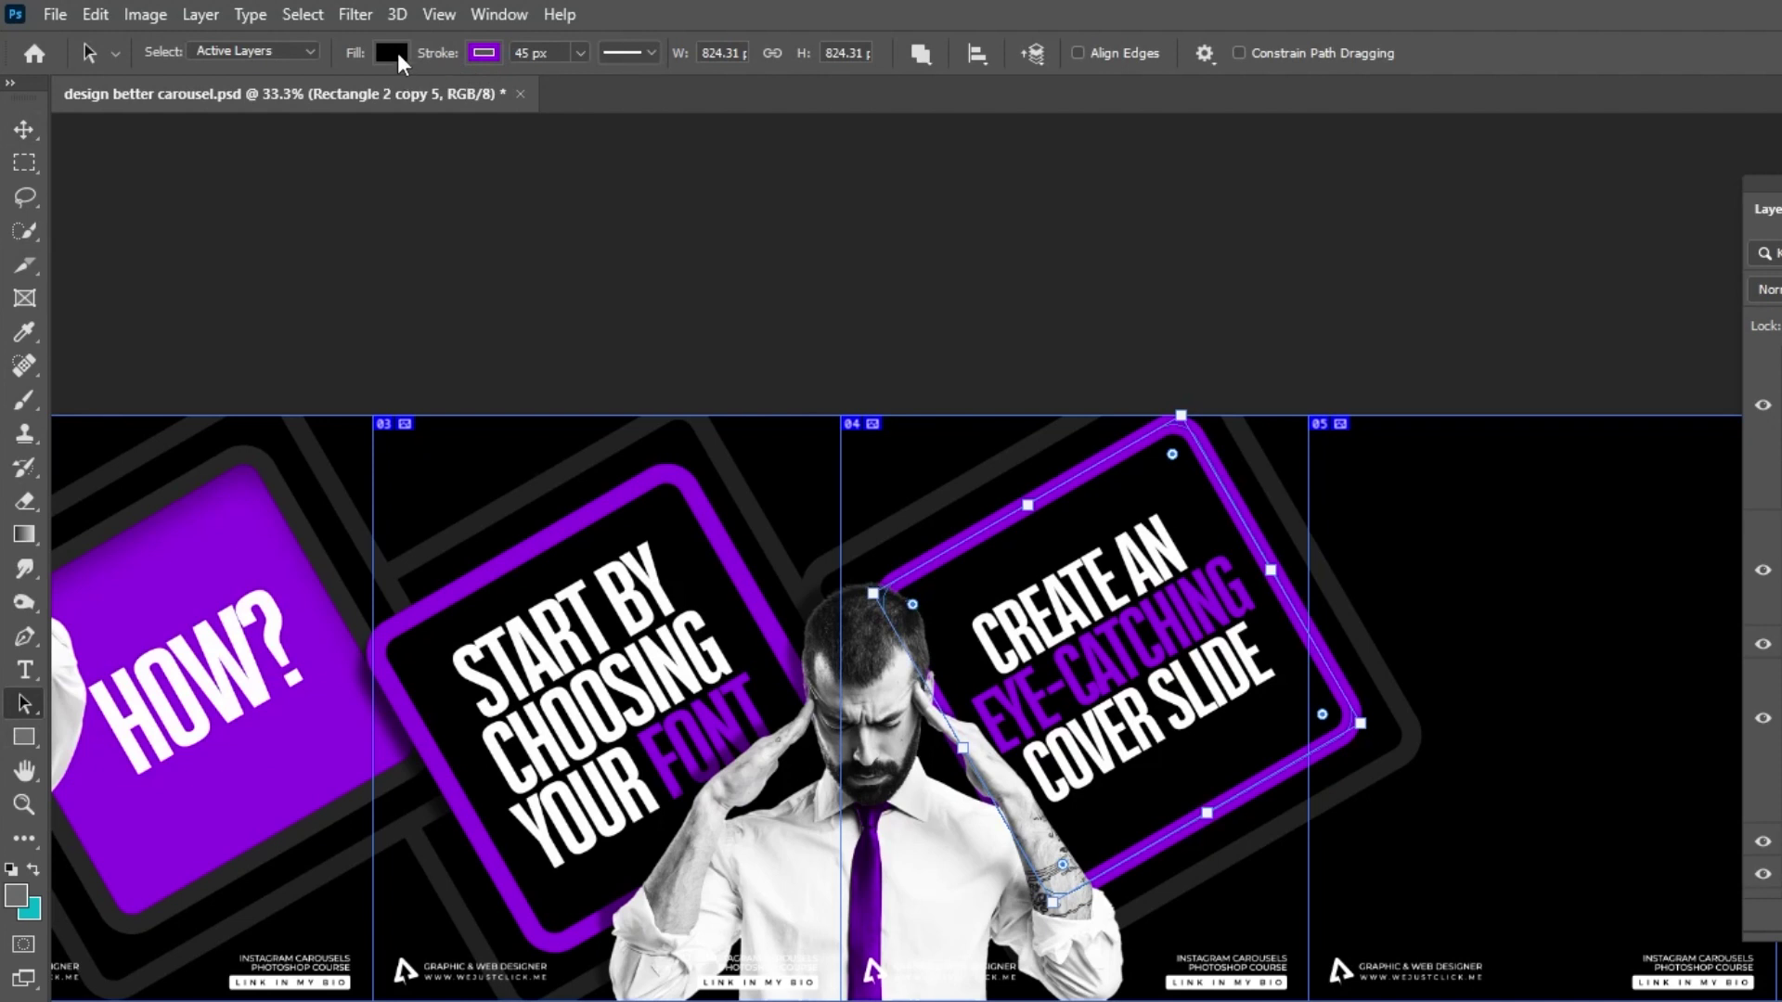
left_click(391, 52)
left_click(399, 68)
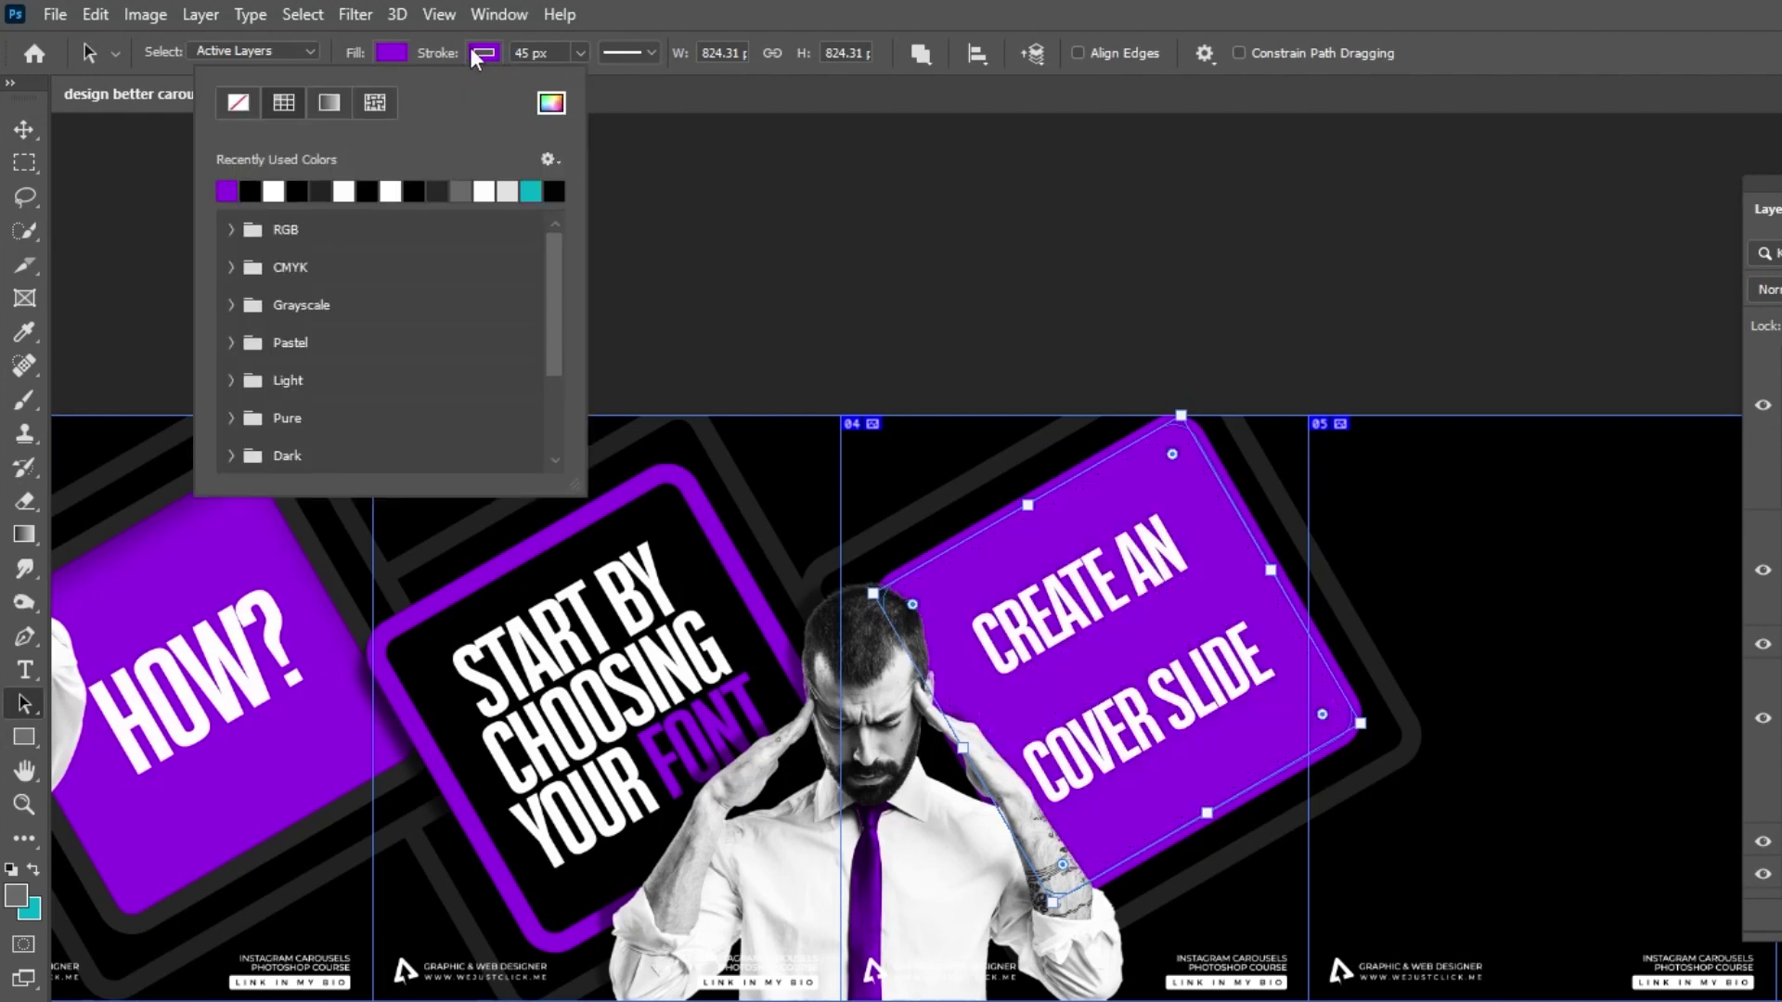
Set the stroke of slide 04's purple square to the dark grey sampled from the outer outline frame.
left_click(484, 54)
left_click(640, 102)
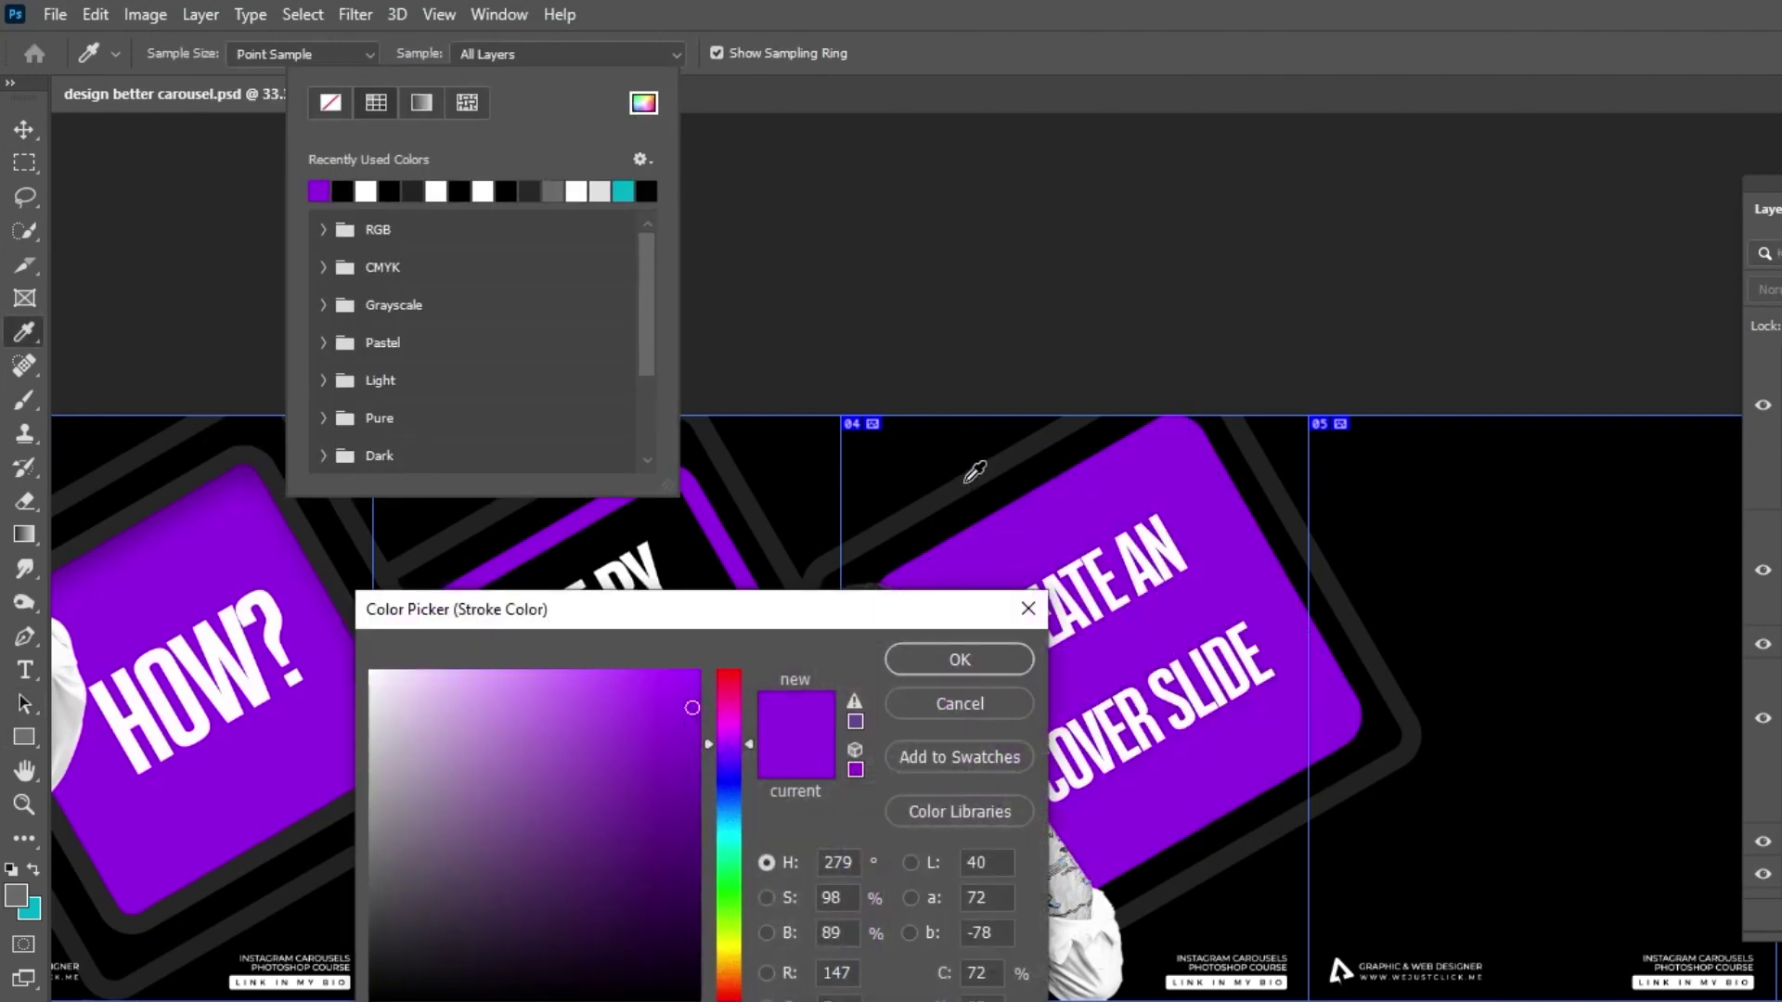
left_click(965, 660)
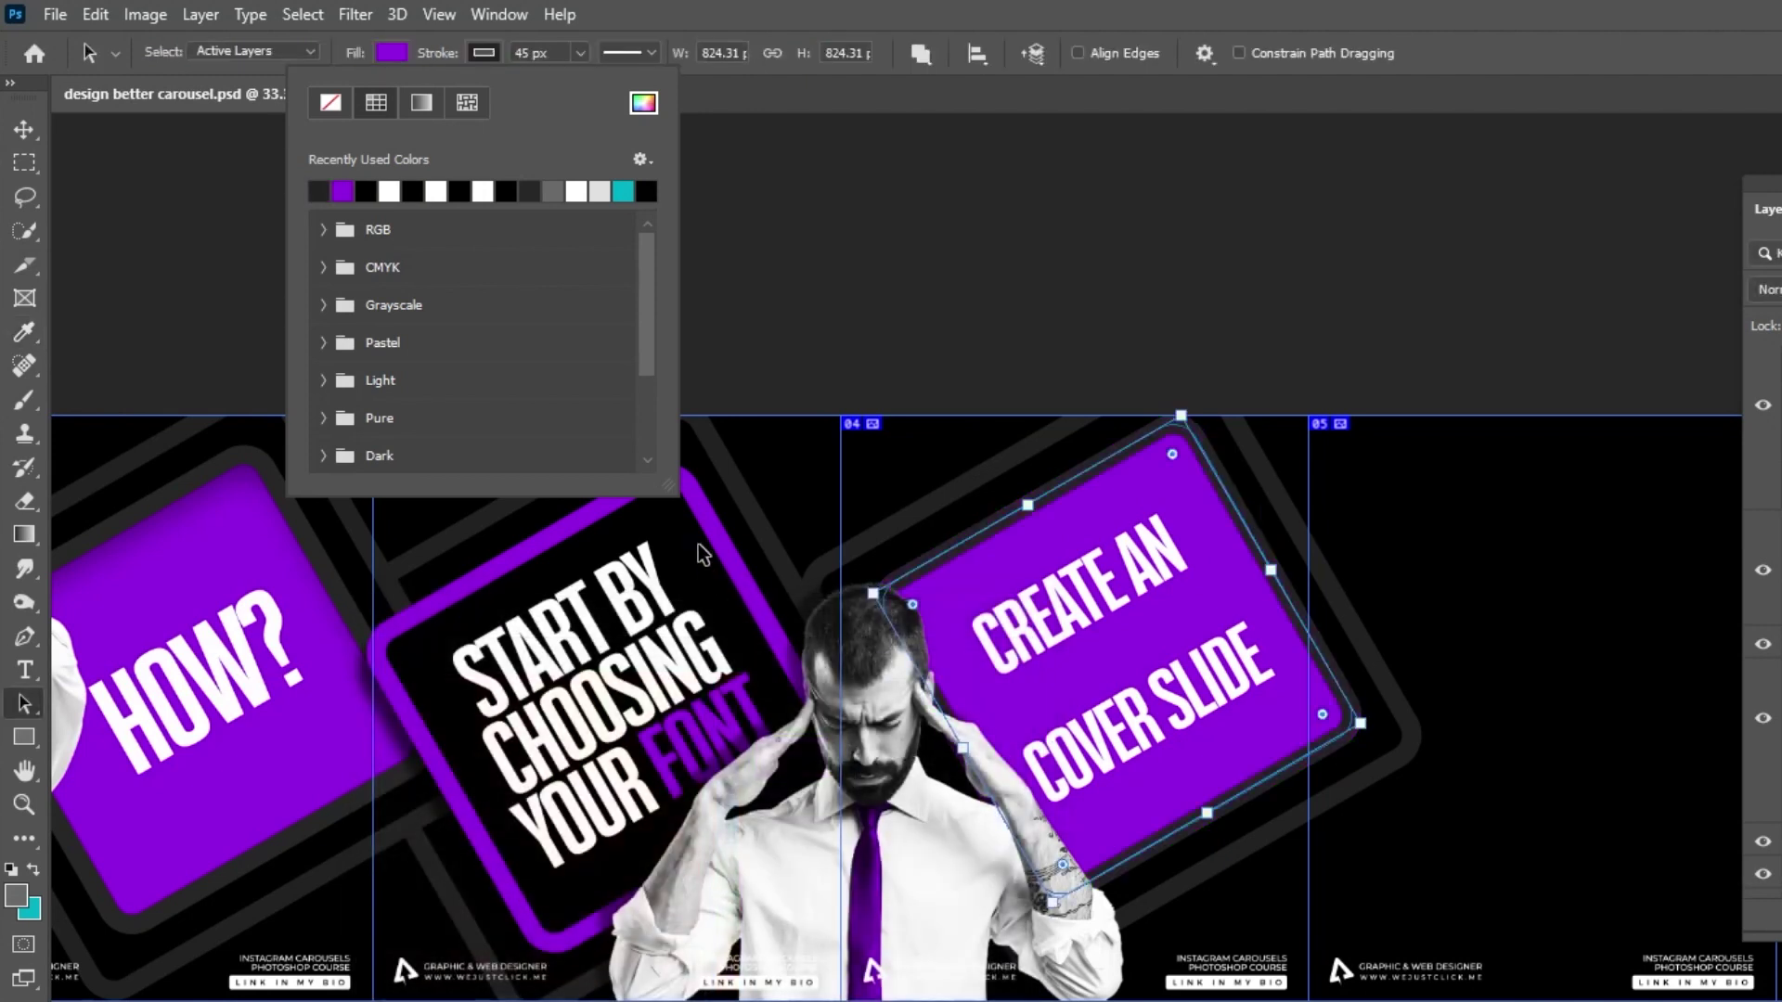
left_click(334, 54)
left_click(28, 130)
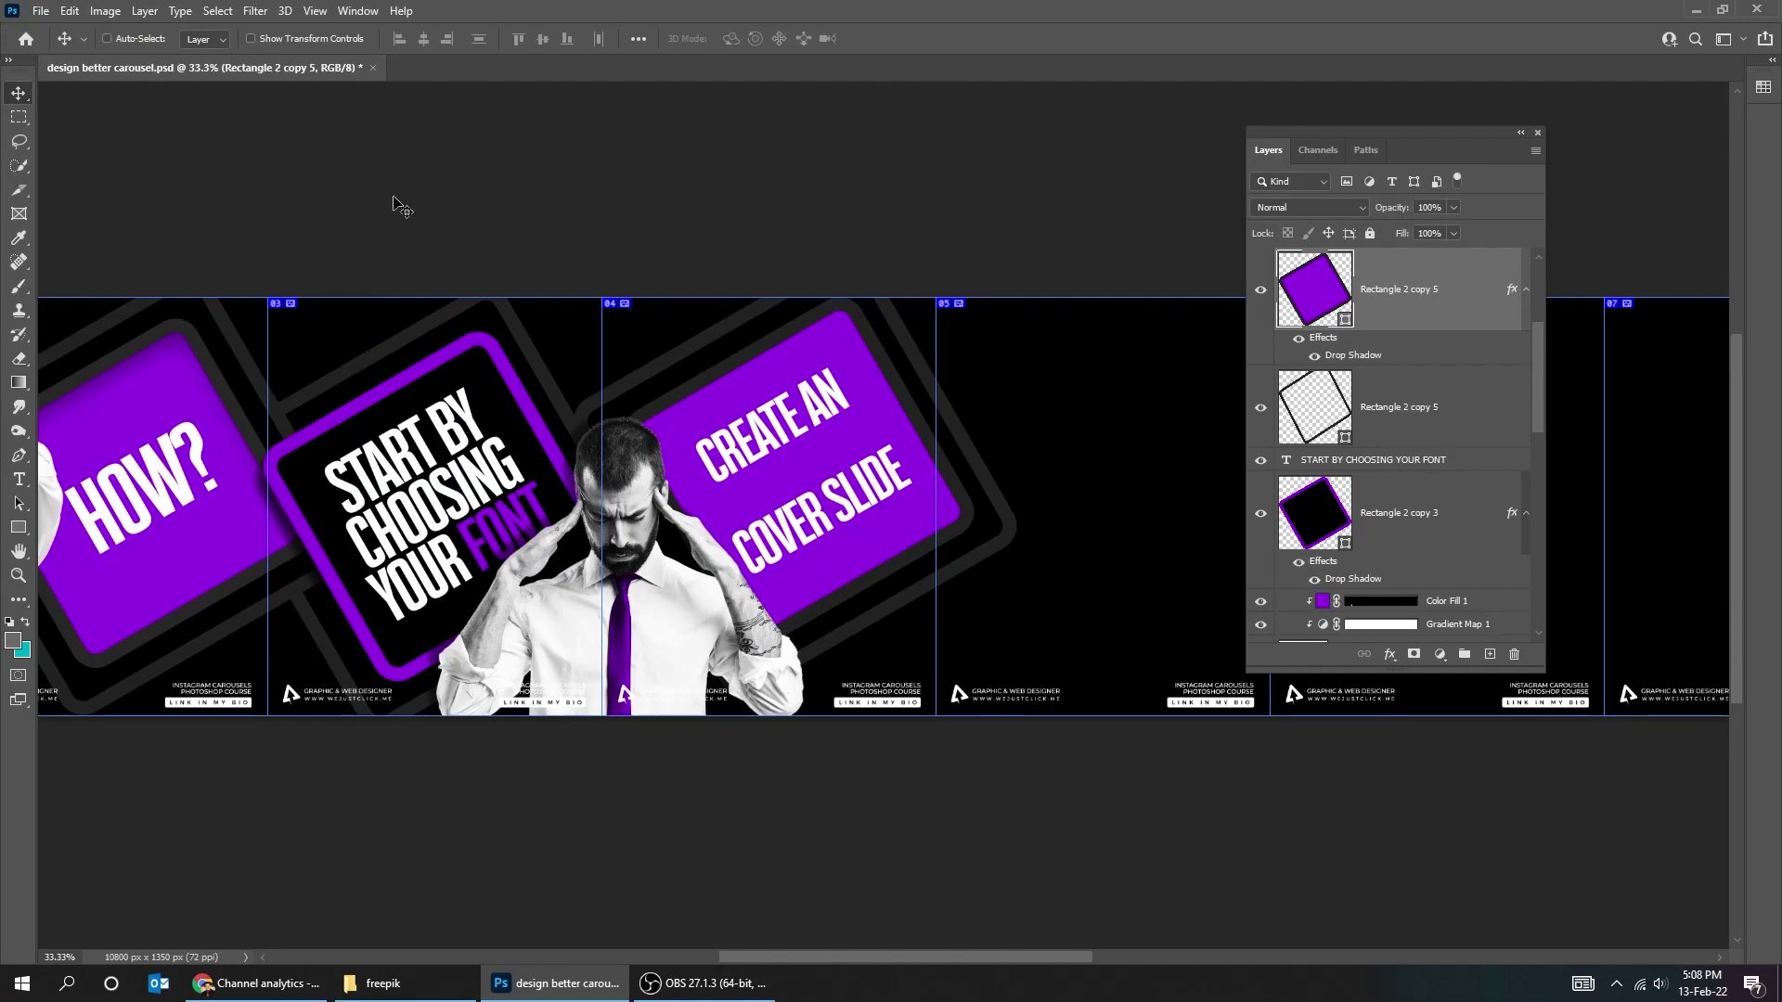
Copy the layer style of the HOW? slide's purple square and paste it onto slide 04's purple square.
right_click(202, 563)
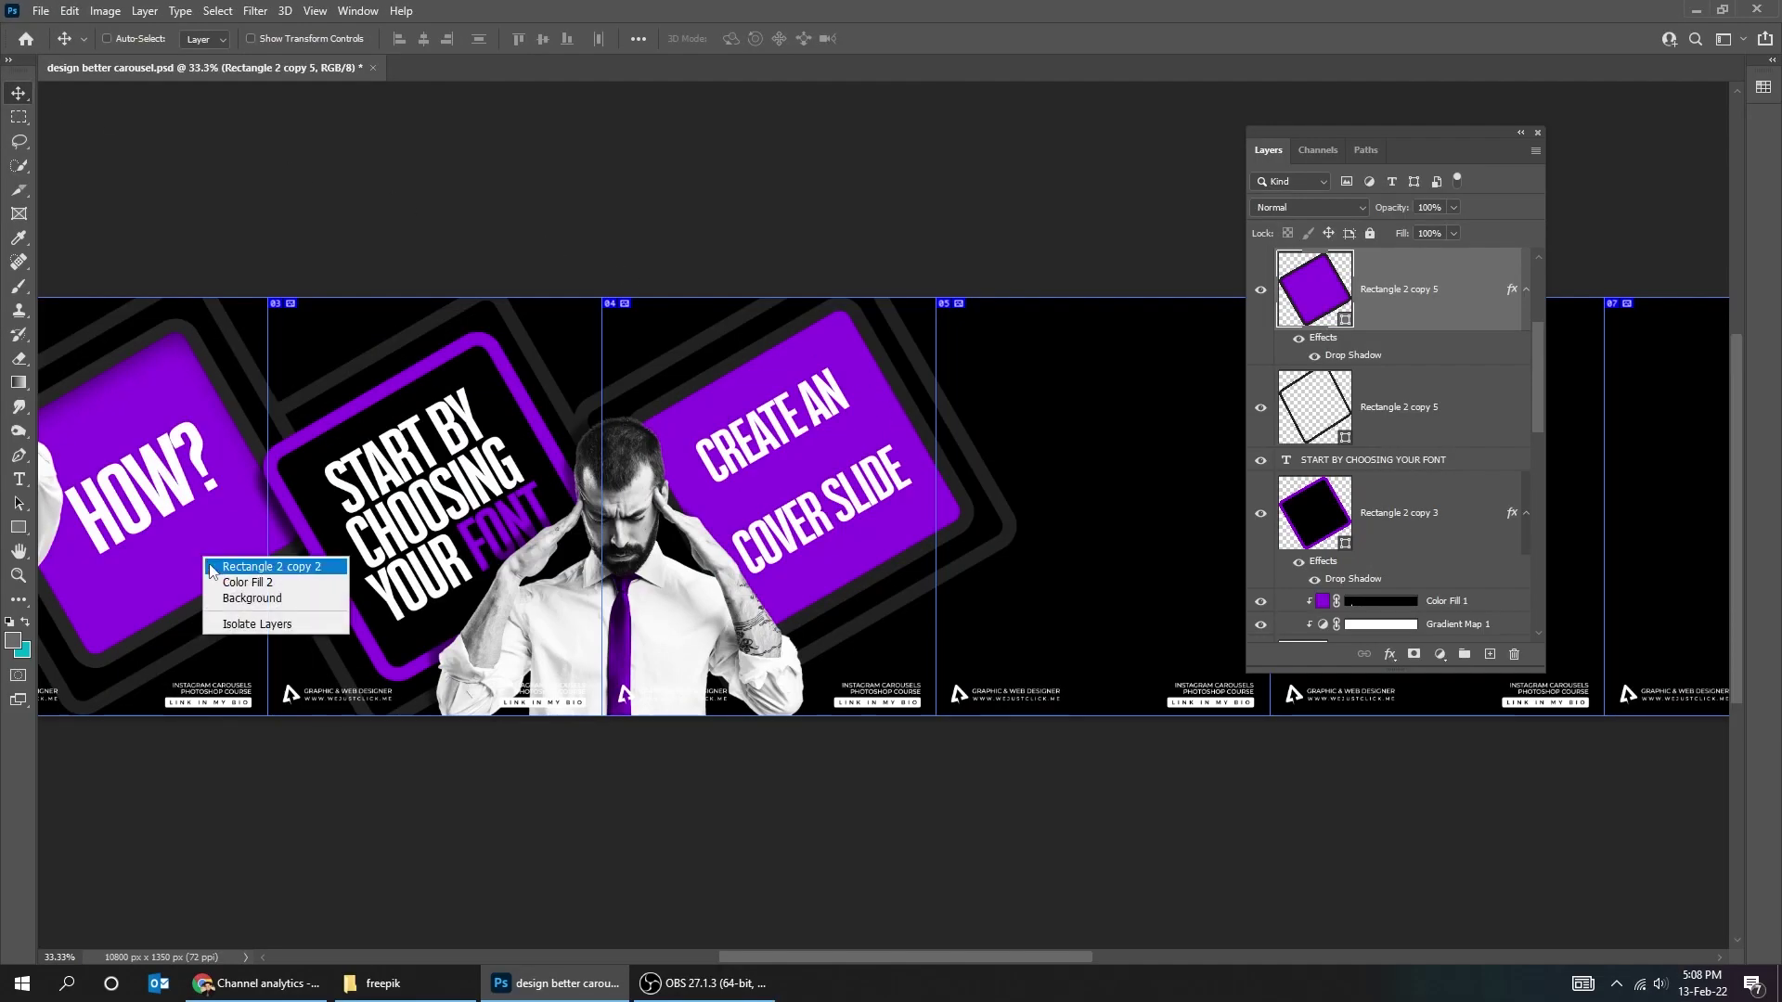
left_click(219, 565)
right_click(1400, 567)
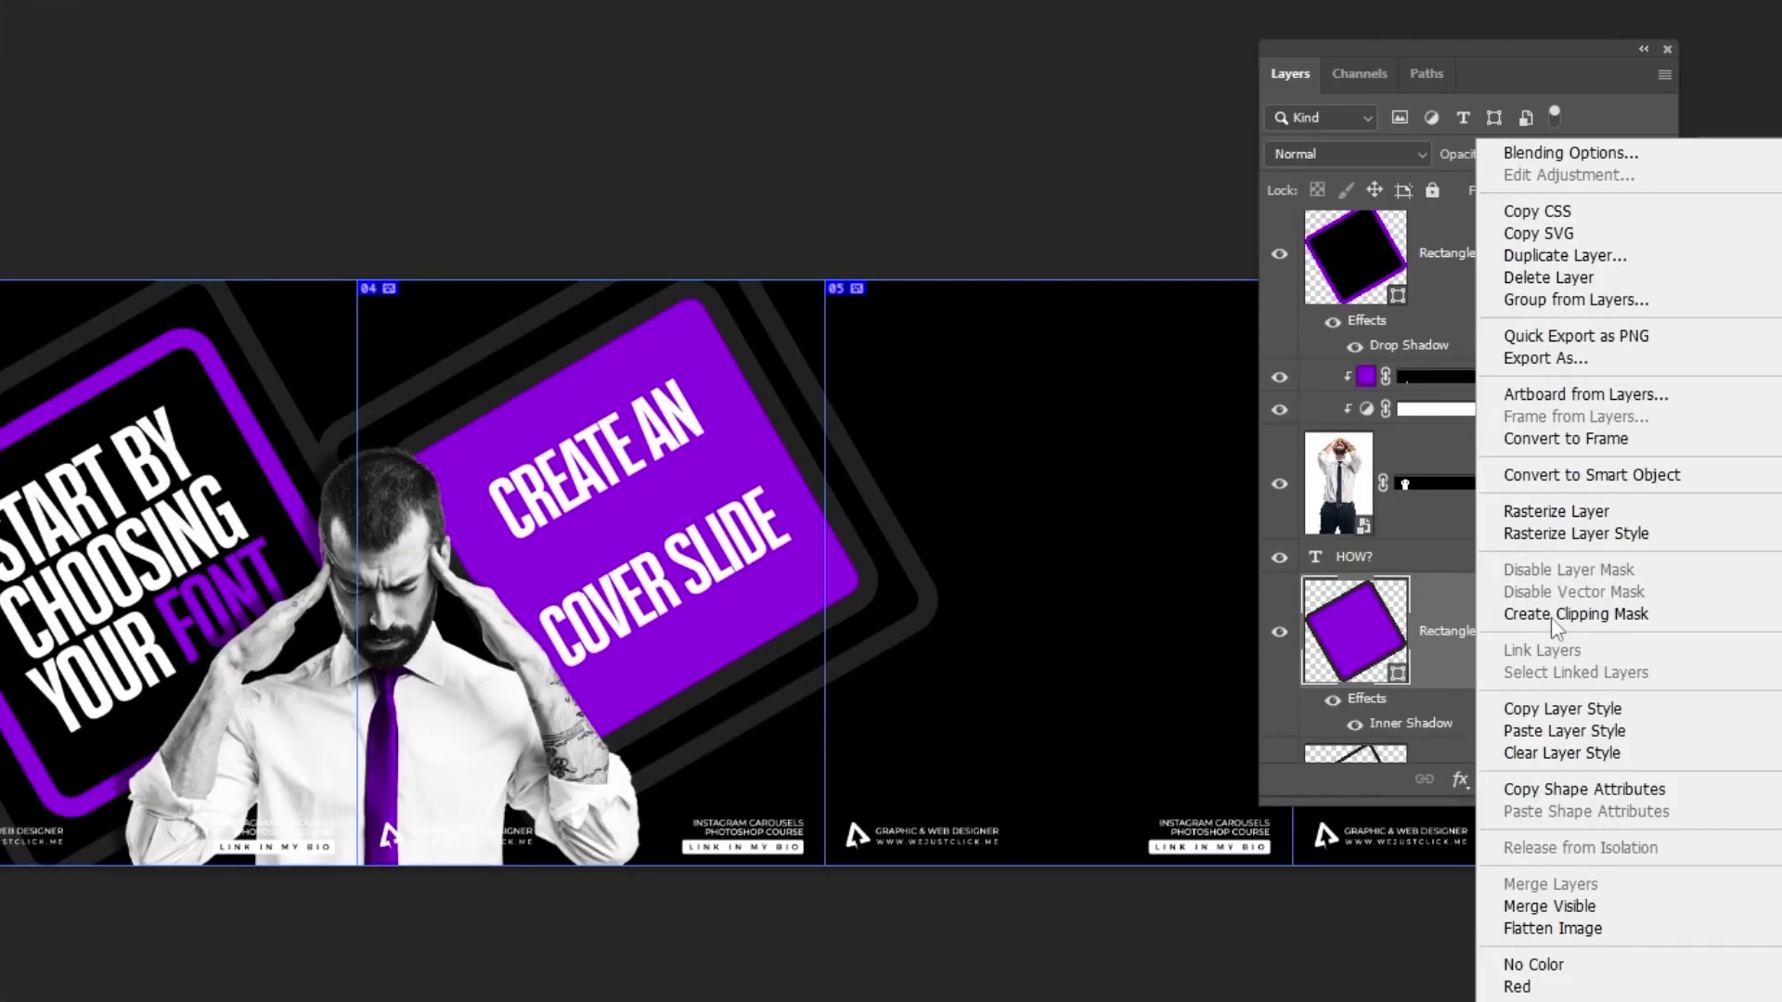
left_click(1589, 710)
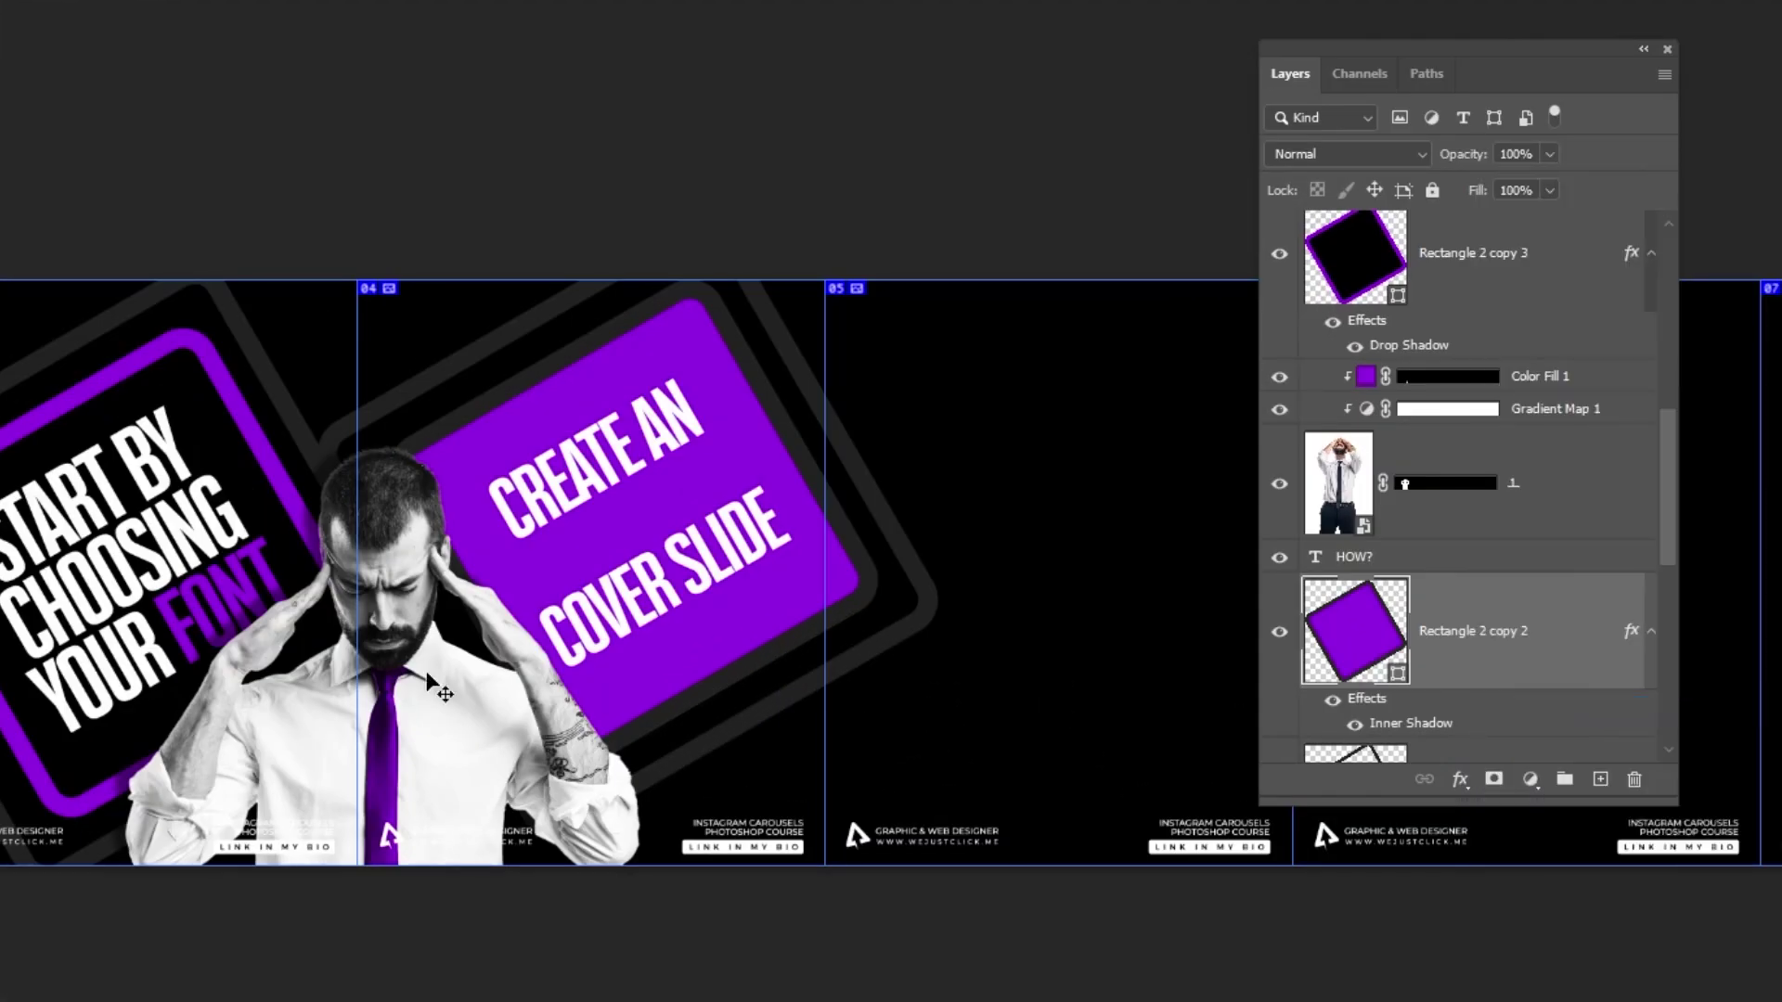
right_click(572, 537)
right_click(501, 442)
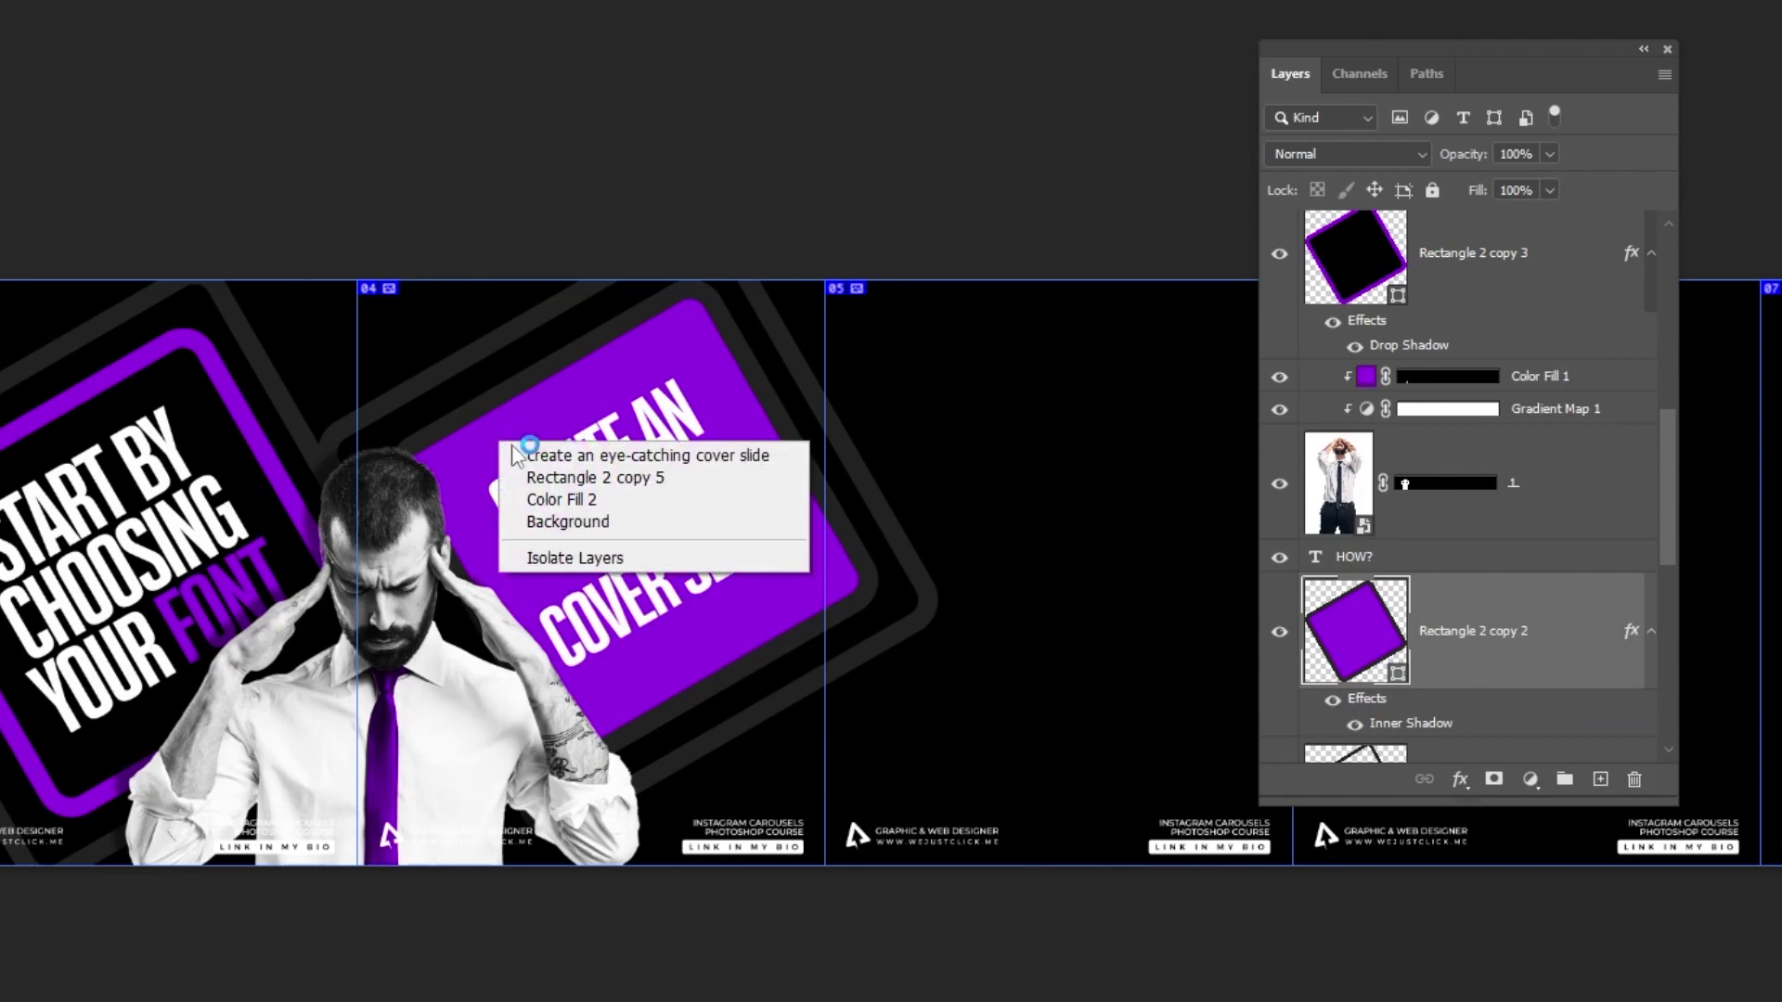
left_click(547, 477)
right_click(1477, 311)
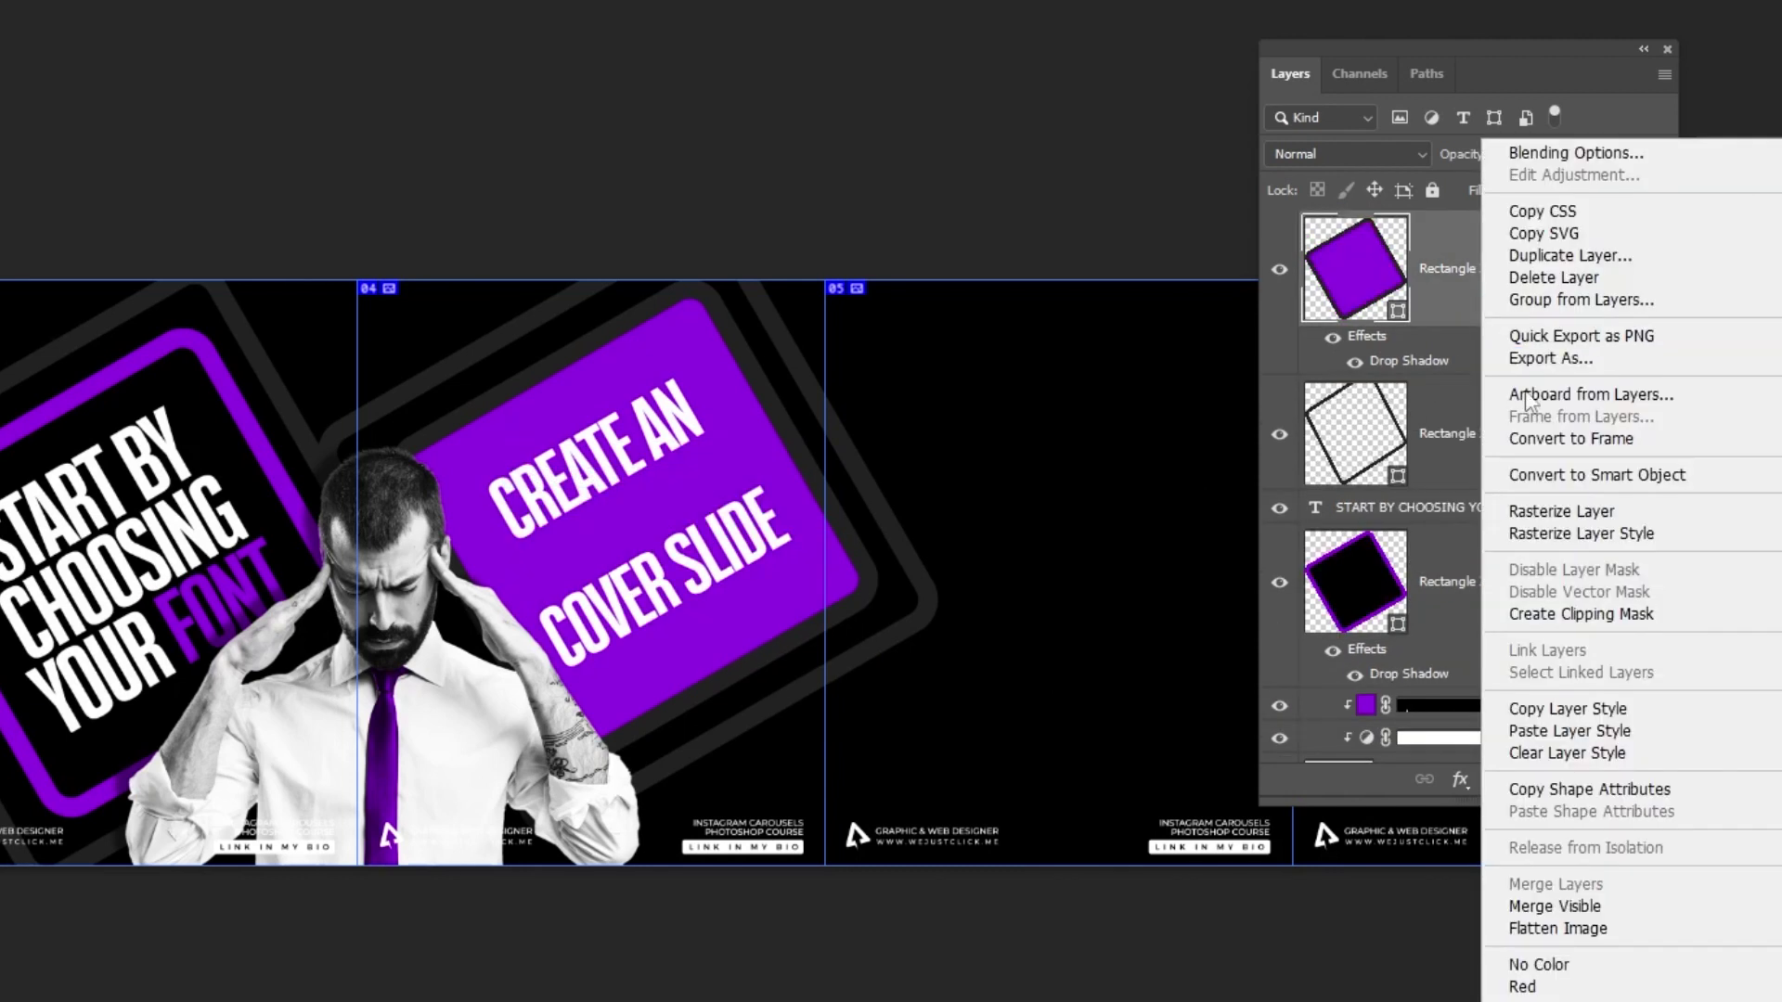
left_click(1568, 731)
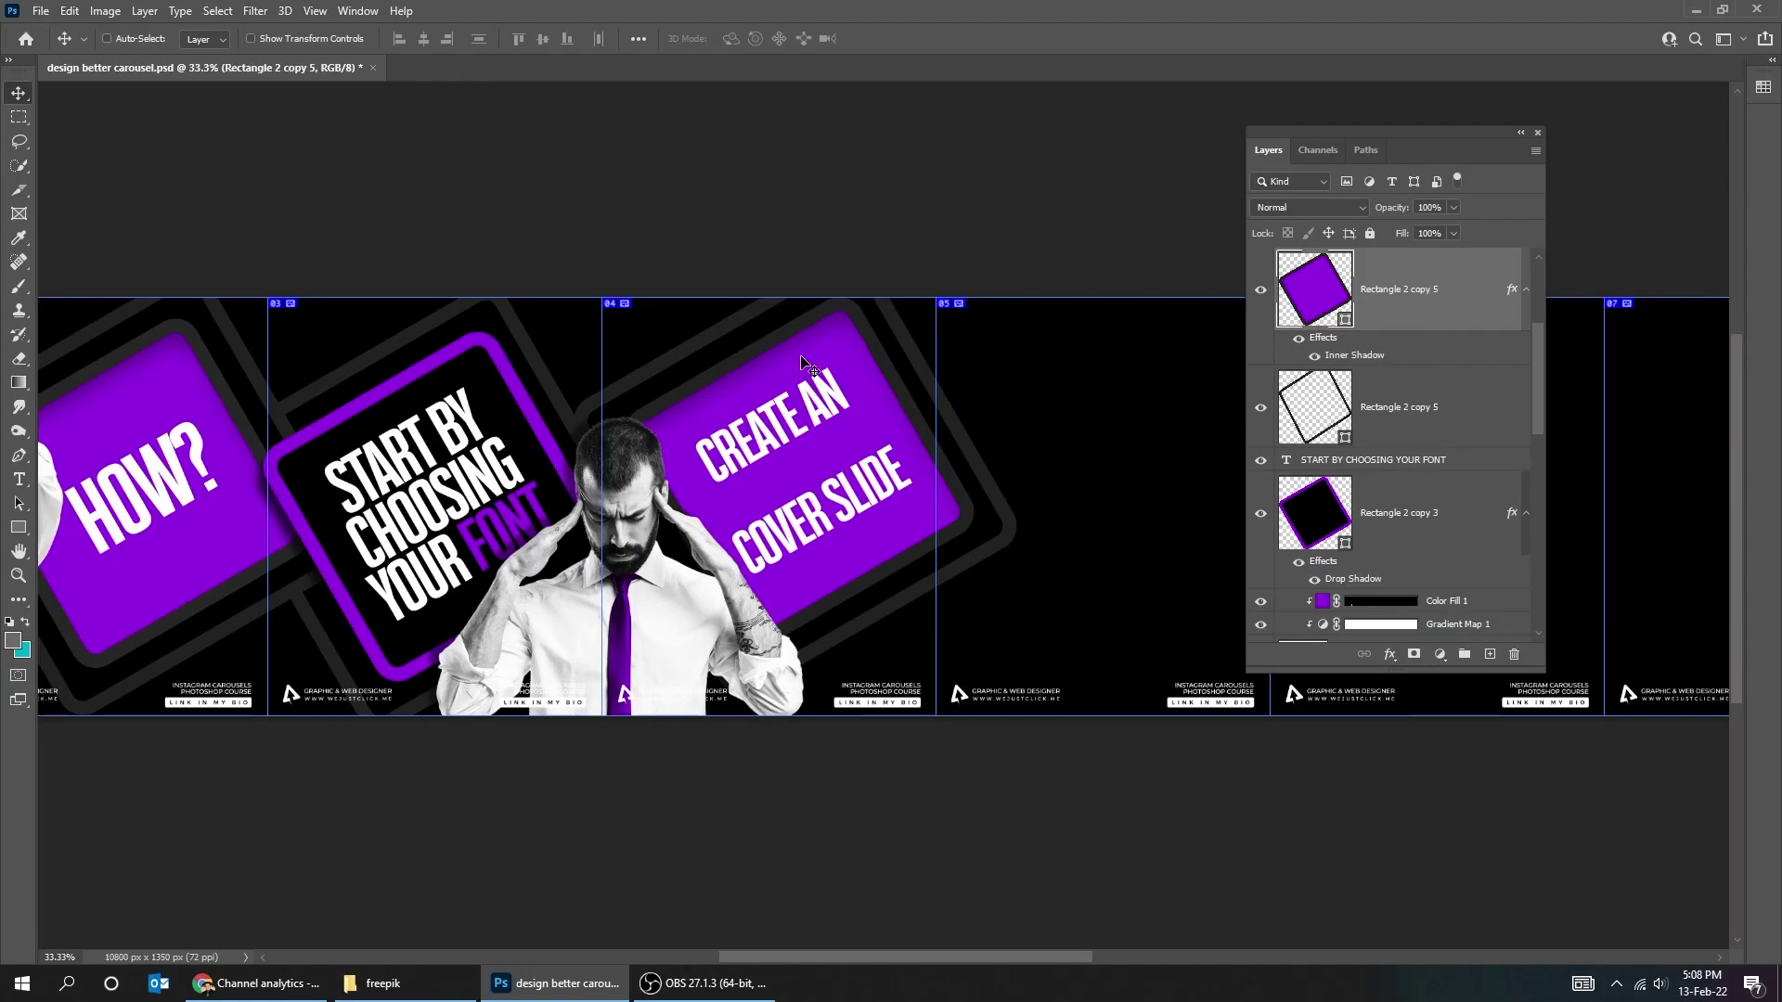
Colour the EYE-CATCHING line of the slide 04 title black (000000) and save the document.
right_click(812, 418)
left_click(817, 430)
double_click(796, 464)
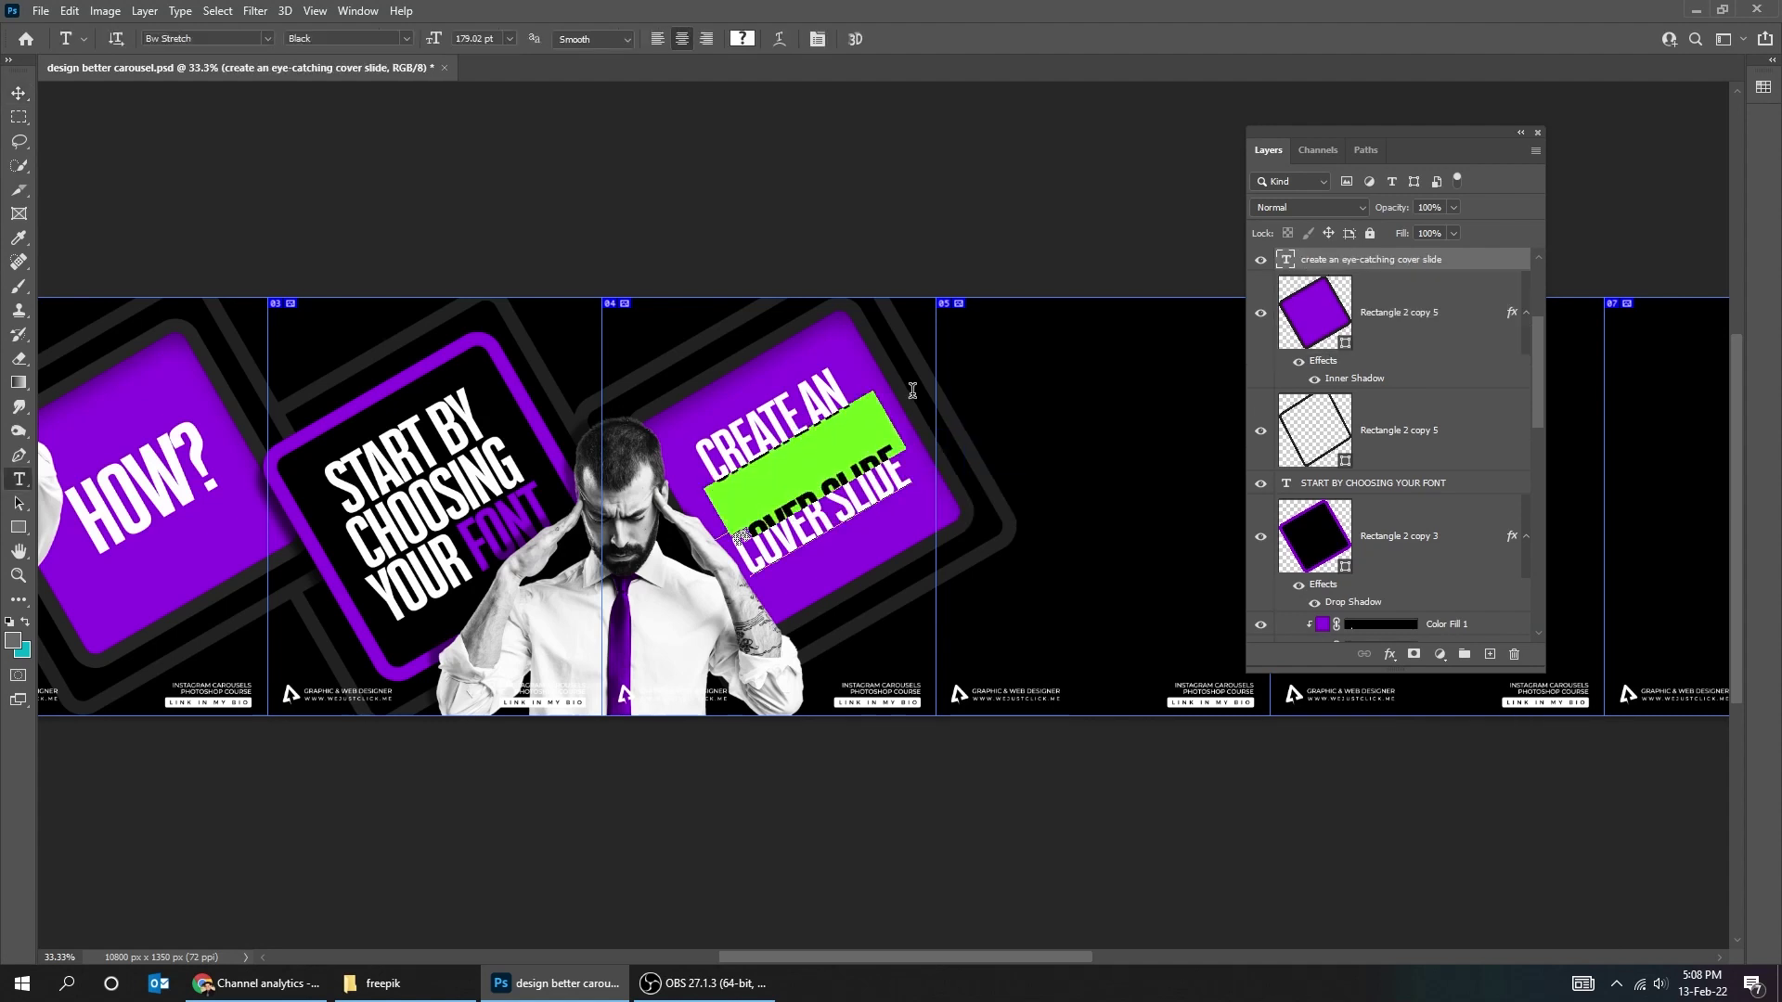
left_click(743, 38)
type("000000")
key("Return")
key("ctrl+Return")
key("v")
key("Tab")
mouse_move(1043, 510)
left_mouse_down()
mouse_move(963, 498)
mouse_move(1037, 490)
left_mouse_up()
key("ctrl+s")
Duplicate slide 03's title, purple frame and grey outline onto slide 05 and bring the copies to the front.
left_click_drag(1660, 512, 864, 504)
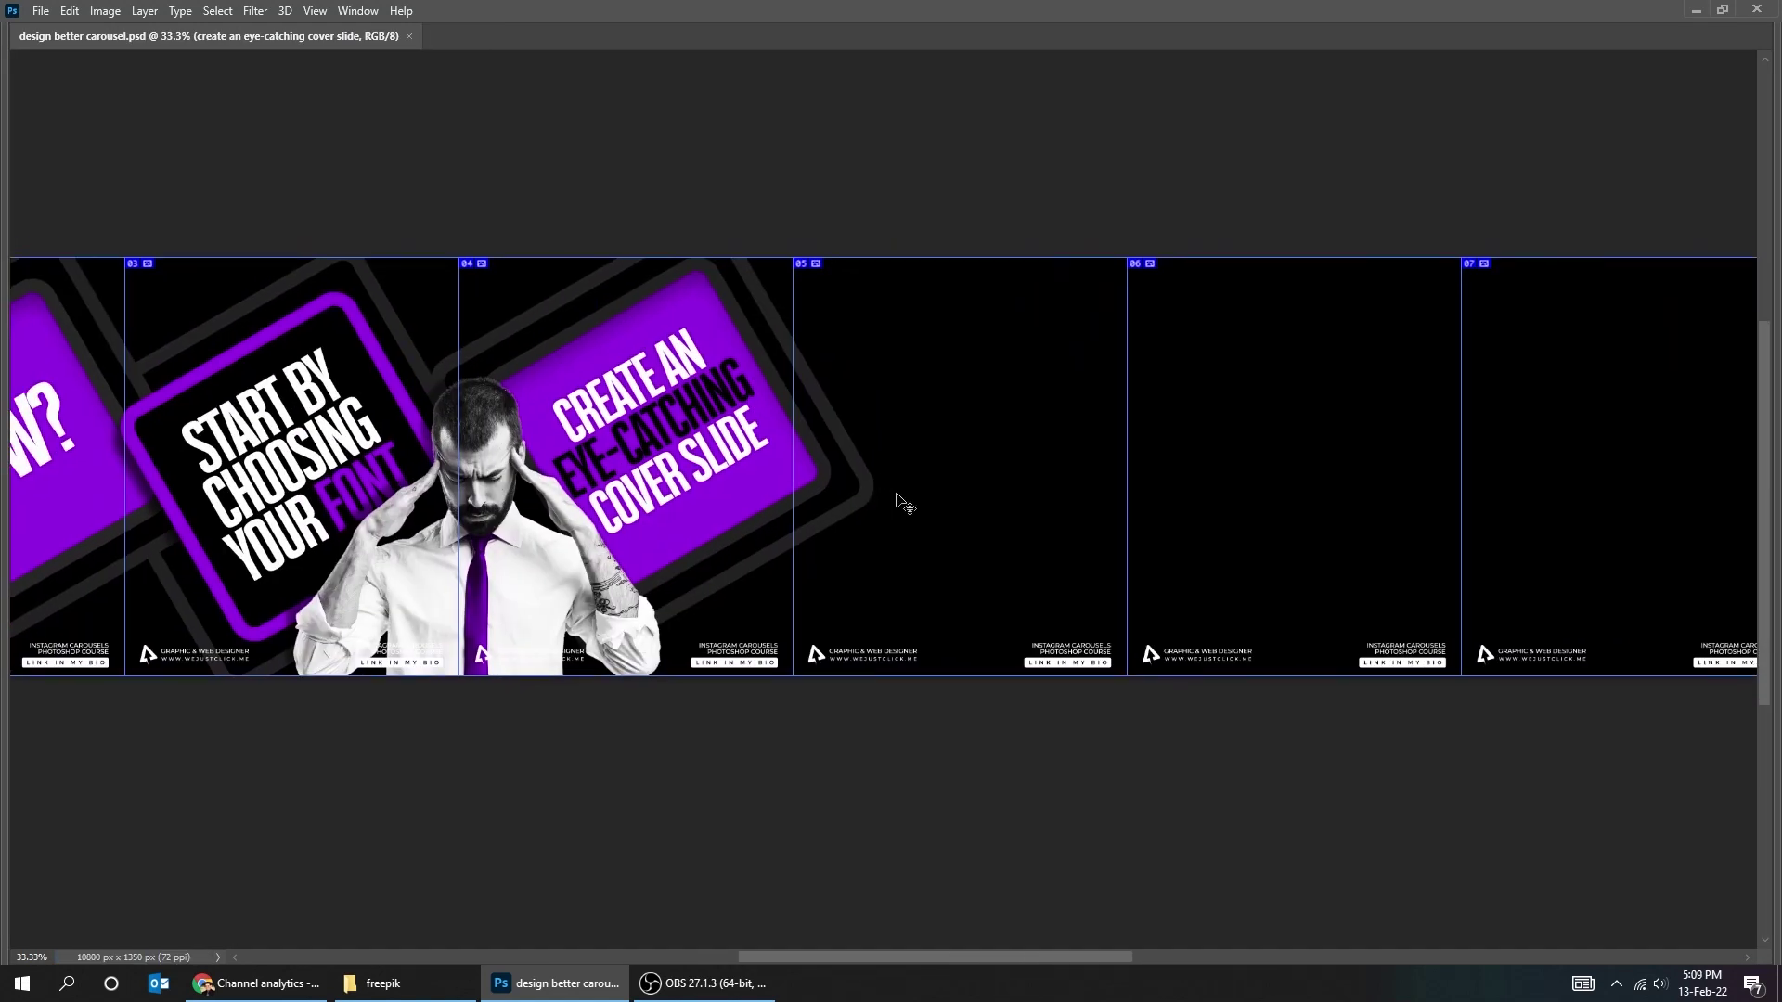
left_click(250, 496, "ctrl")
right_click(193, 546)
left_click(204, 573, "shift")
right_click(171, 591)
left_click(185, 602, "shift")
left_click_drag(286, 536, 987, 527, "alt")
key("Tab")
key("ctrl+shift+bracketright")
key("Tab")
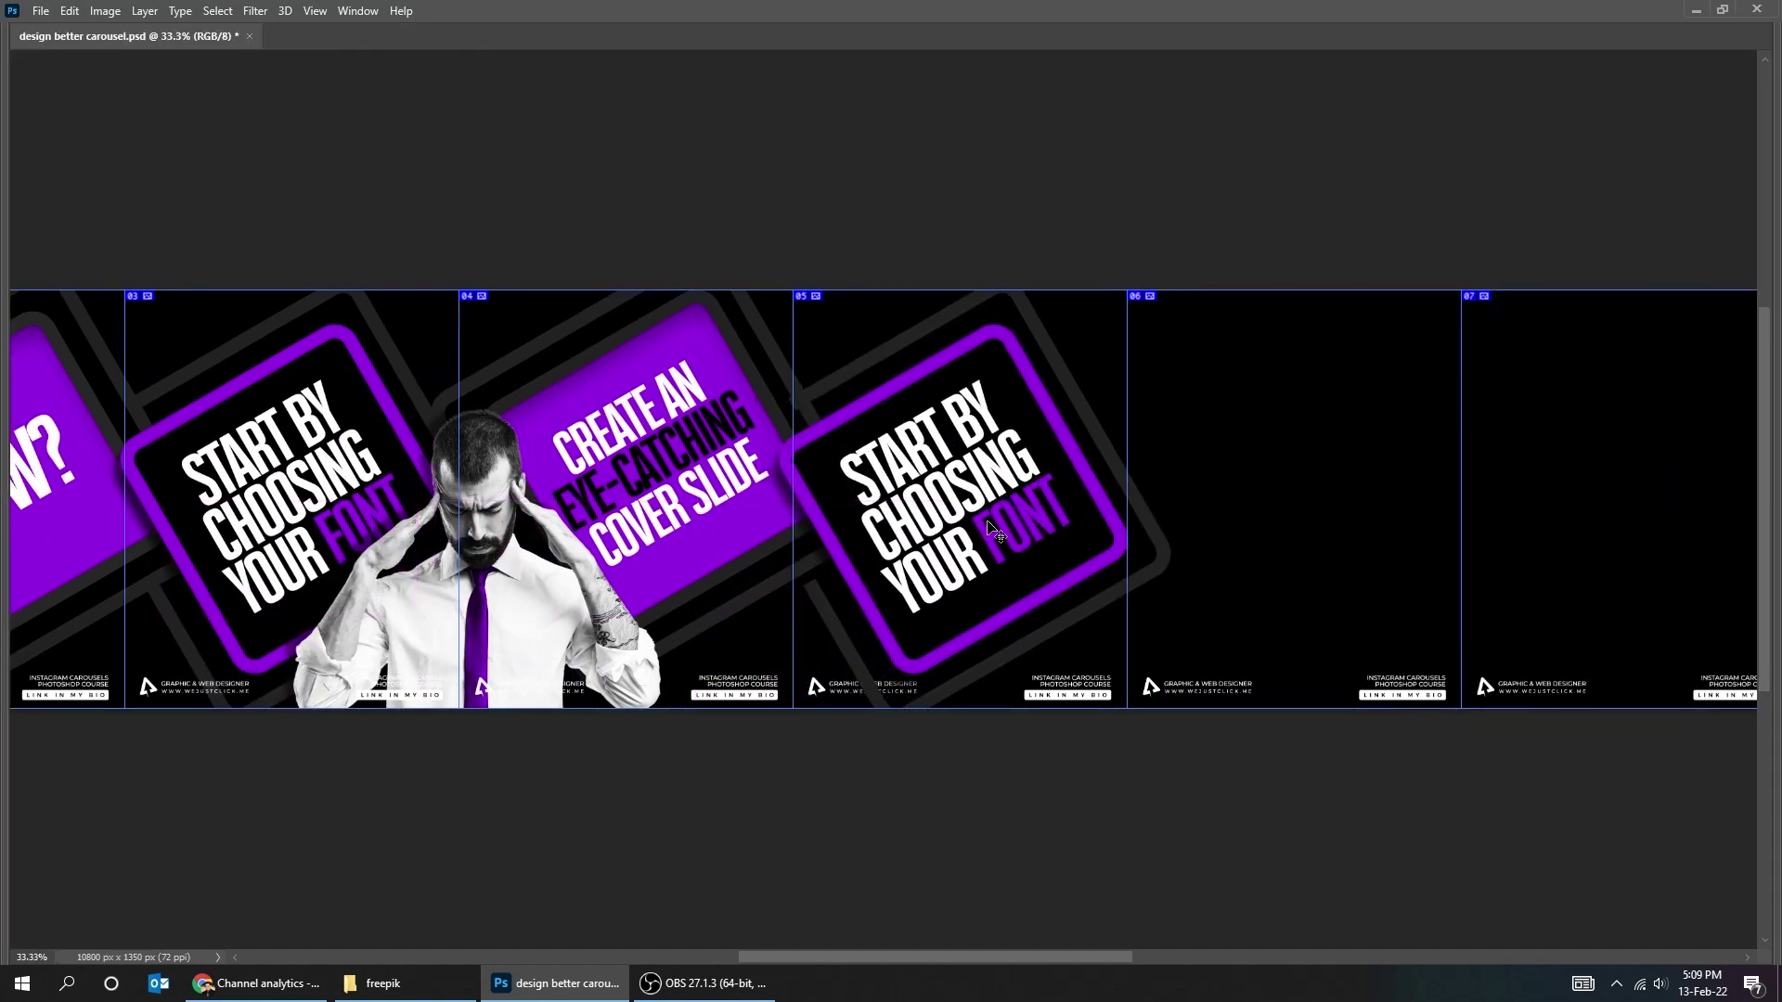
Delete the layer mask from the grey outline frame copied to slide 05.
key("ctrl+t")
key("Tab")
key("ctrl+plus")
key("ctrl+plus")
left_click(1414, 440)
left_click_drag(1411, 436, 1513, 654)
key("ctrl+minus")
key("ctrl+minus")
Load slide 04's outline shape as a selection and mask the overlapping area out of slide 05's outline frame.
left_click(492, 379, "ctrl")
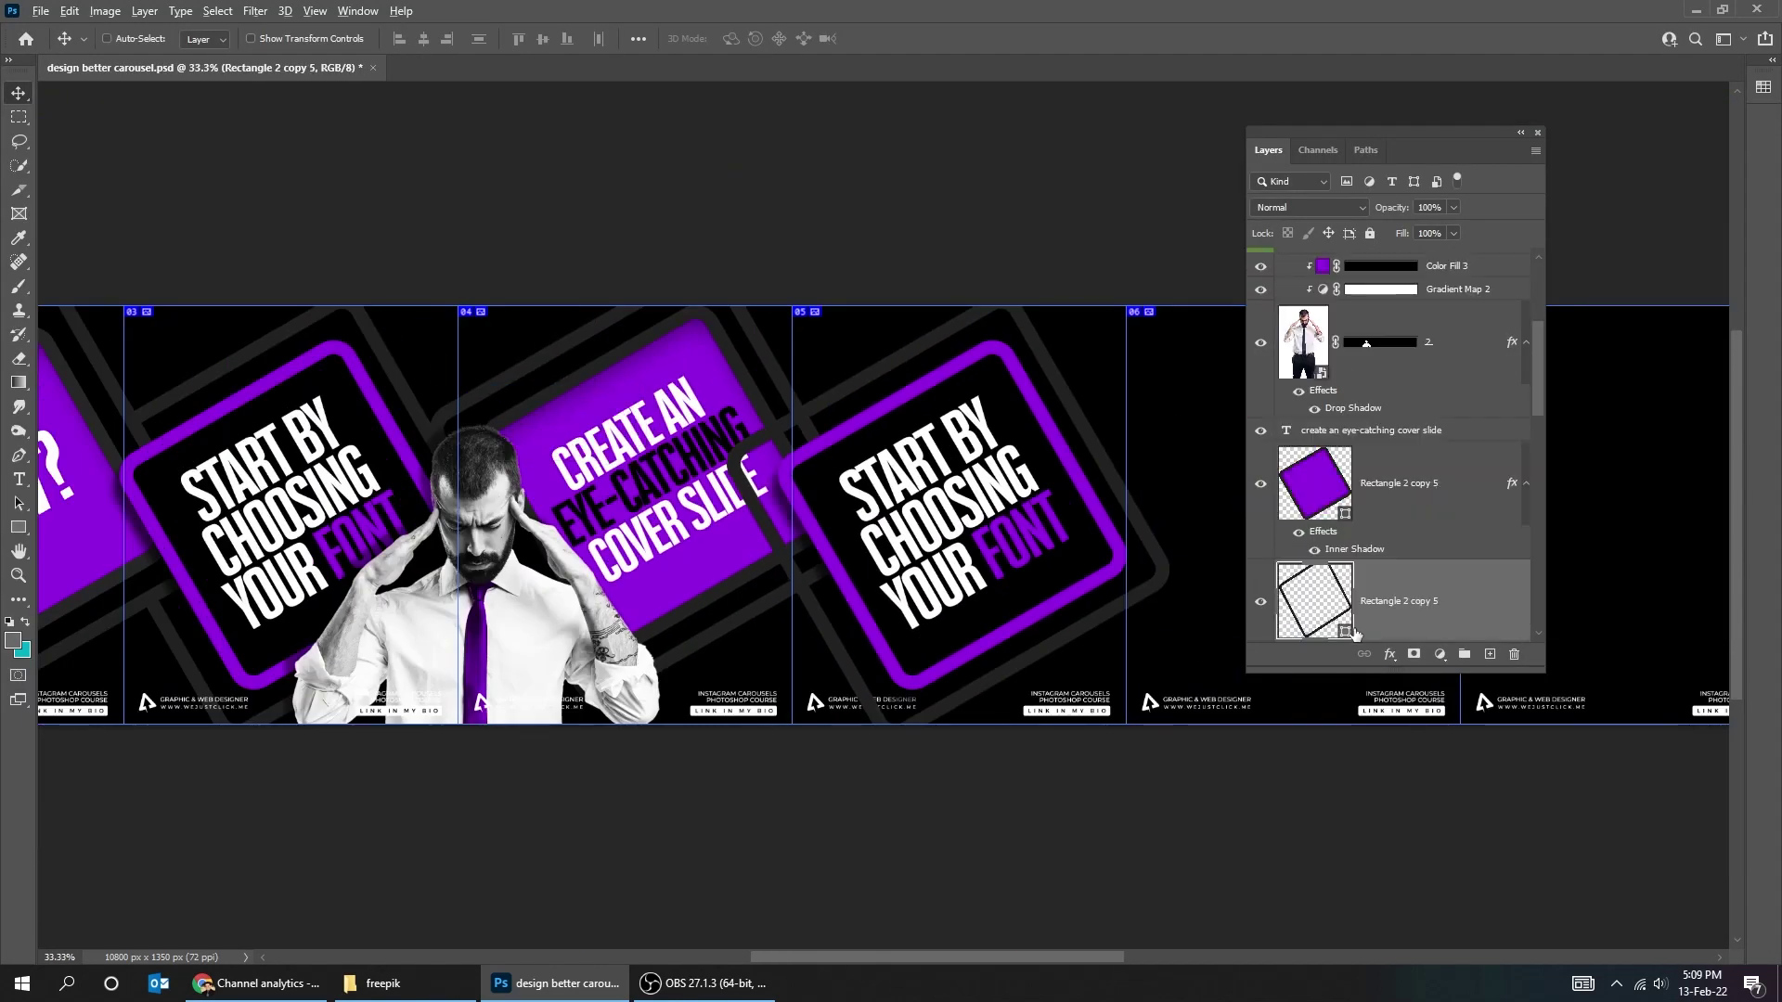
key("ctrl+plus")
left_click(1336, 623, "ctrl")
scroll(1361, 306, "up", 2)
left_click(1361, 306)
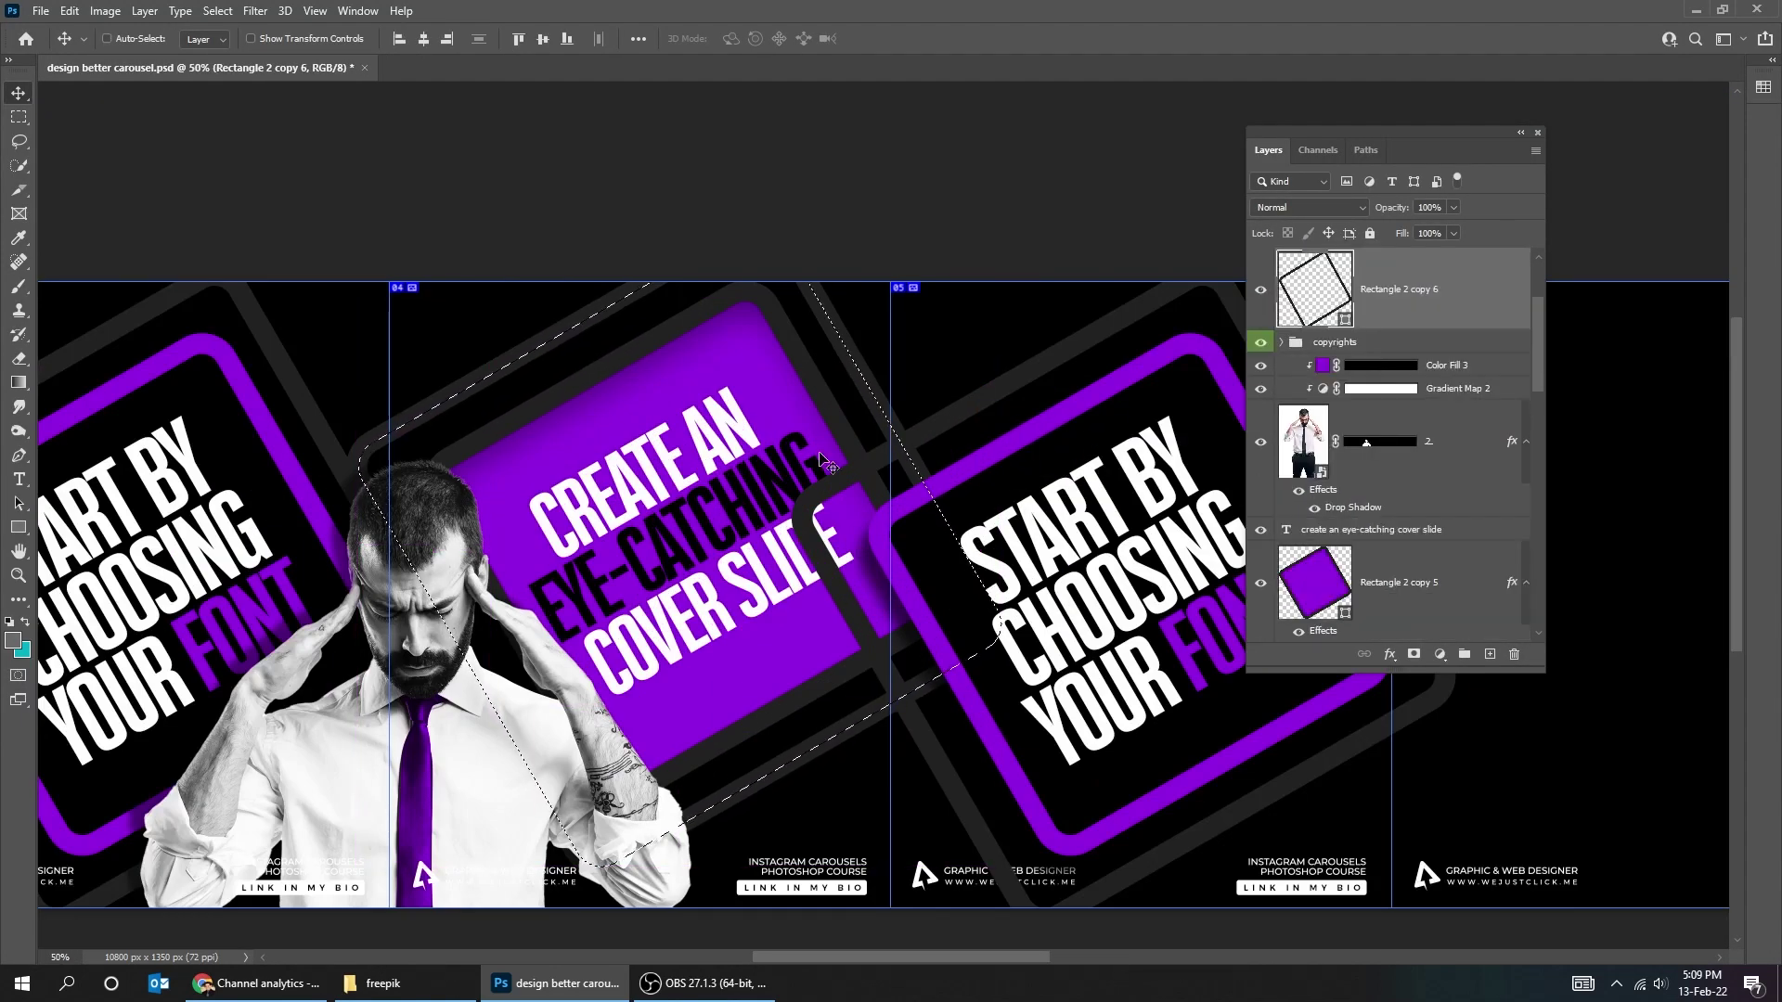
key("m")
left_click_drag(966, 633, 598, 622)
Replace the slide 05 title with CREATE A BACKGROUND PATTERN on three lines.
key("t")
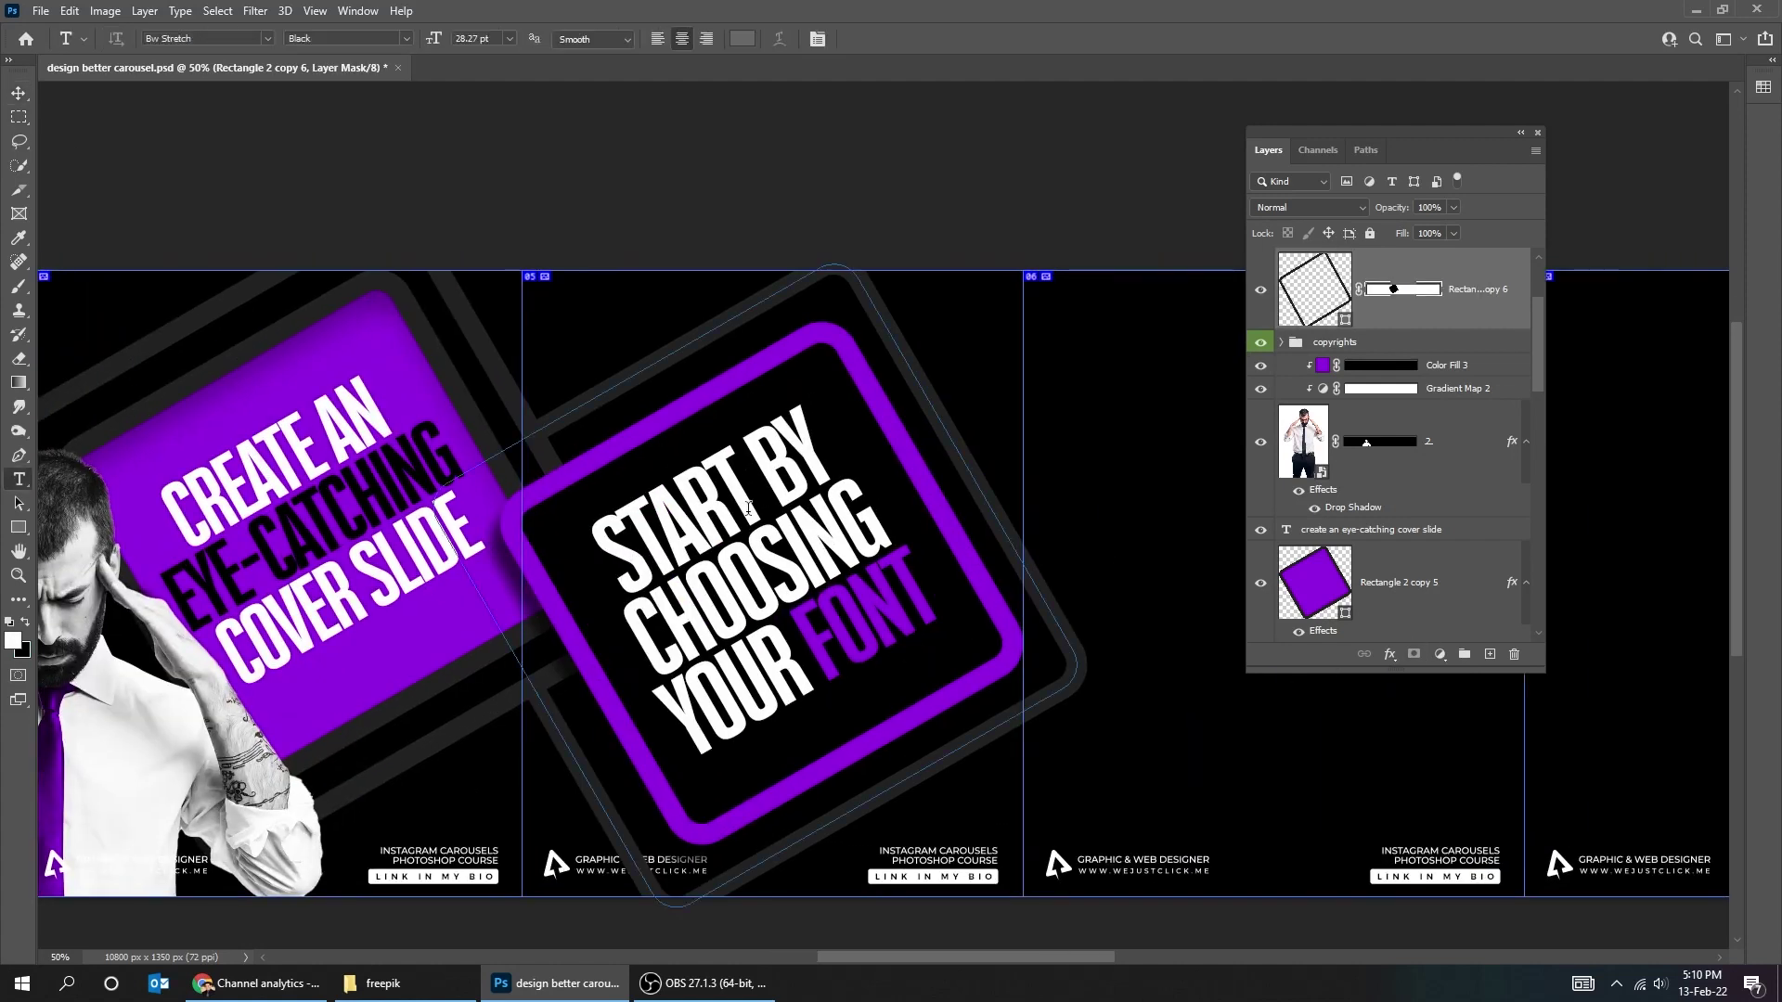
left_click(739, 497)
key("ctrl+a")
type("CREATE A")
key("Return")
type("BACKGROUND")
key("Return")
key("Return")
type("PATTERN")
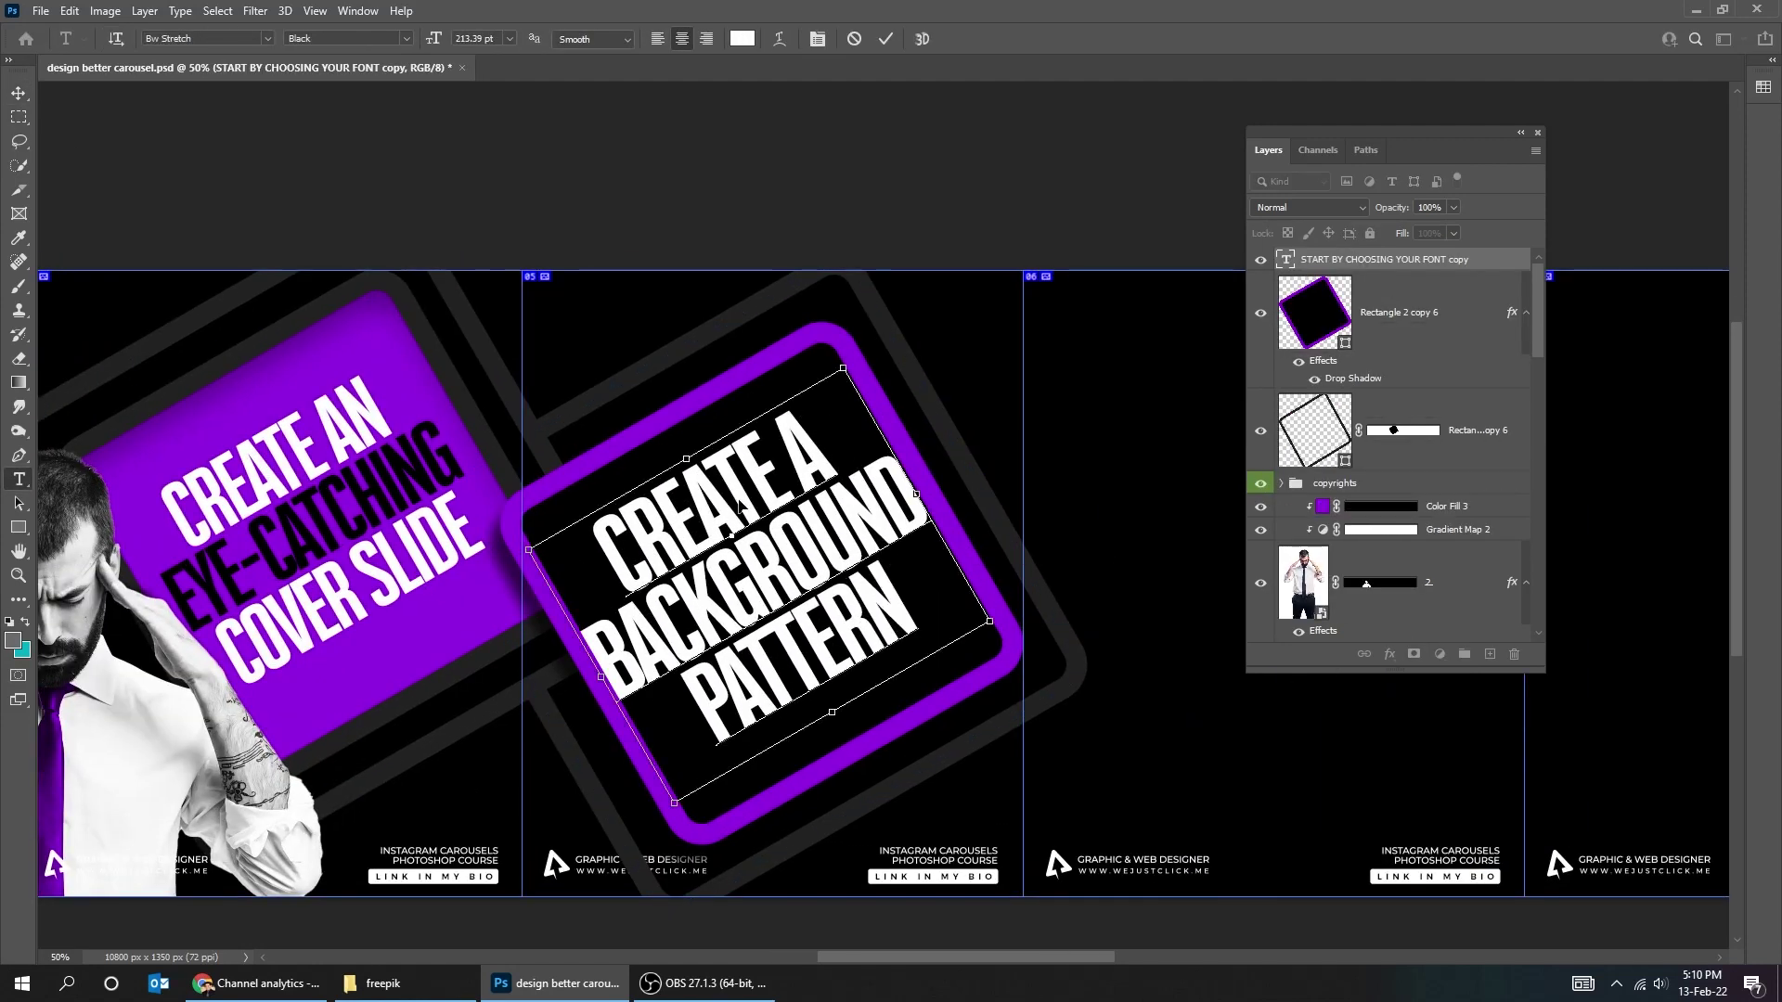
key("ctrl+Return")
Scale the slide 05 title down slightly so it fits inside the purple frame.
key("ctrl+t")
left_click_drag(985, 348, 966, 388)
key("v")
Colour the word PATTERN in the slide 05 title with the purple sampled from the slide's frame.
key("t")
double_click(819, 605)
left_click(743, 39)
left_click(687, 407)
left_click(685, 473)
key("ctrl+Return")
key("v")
Place photo 3 of the seated man from the freepik folder across slides 05 and 06 and enlarge it slightly.
left_click_drag(991, 664, 864, 644)
left_click(382, 983)
left_click_drag(412, 139, 950, 676)
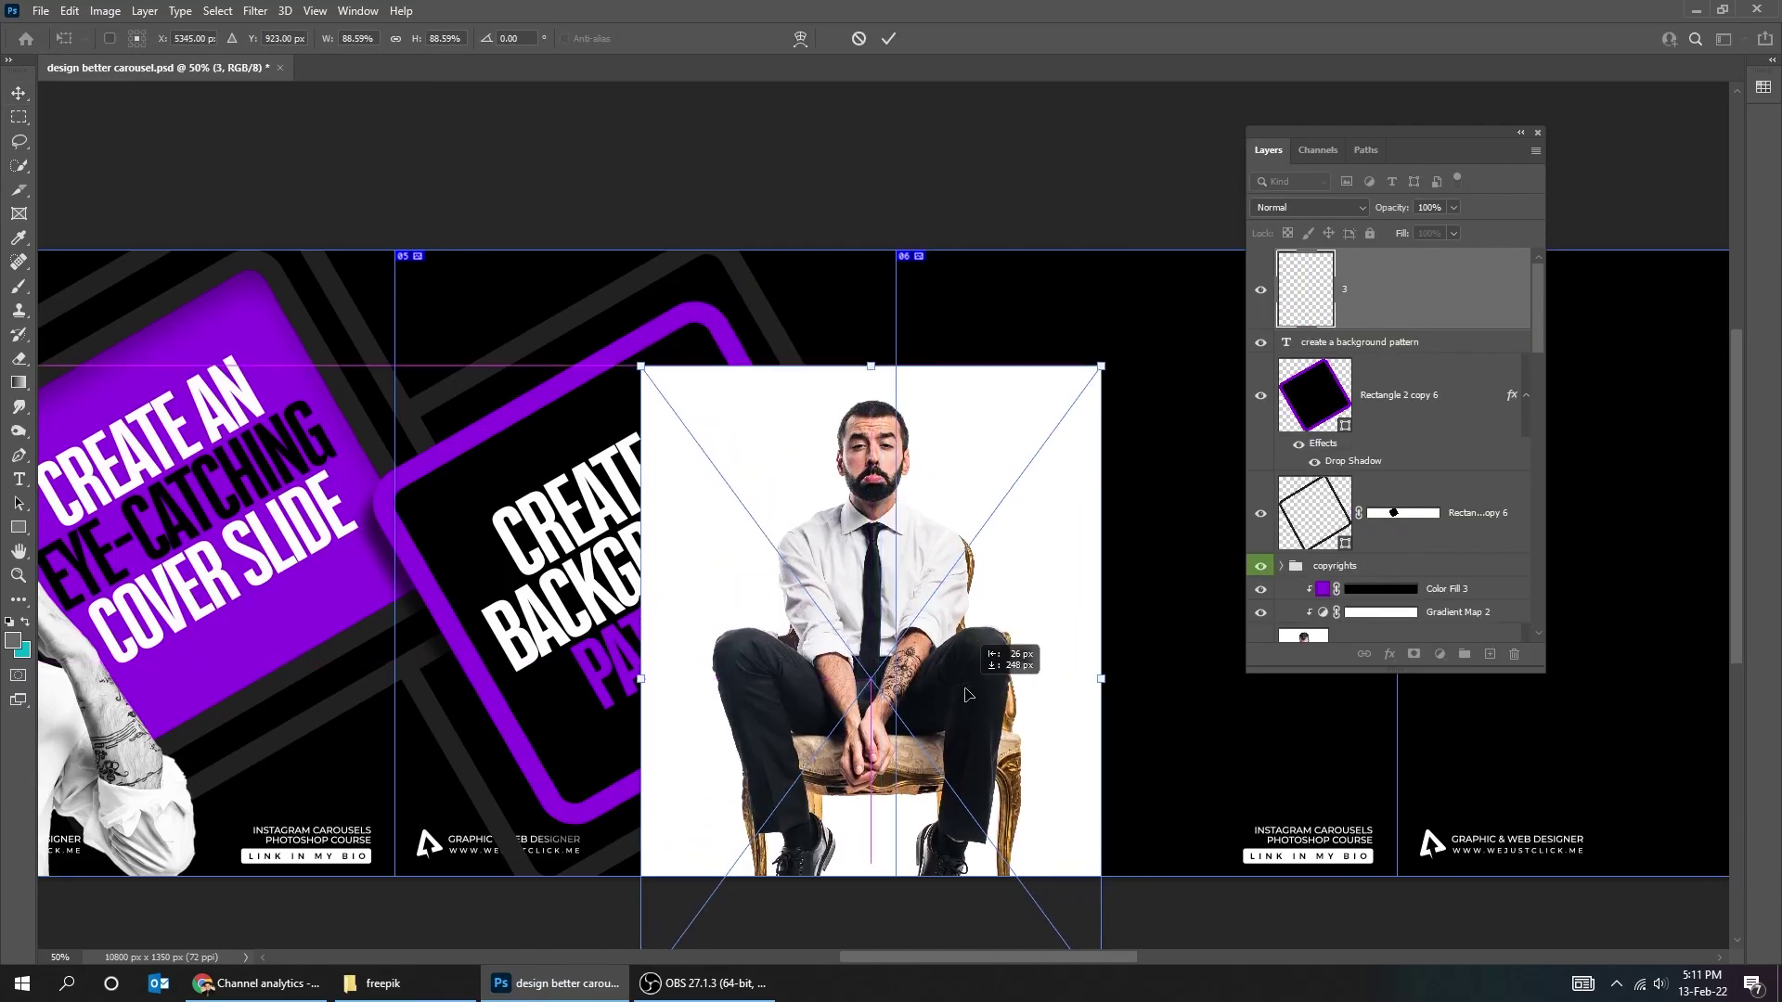
left_click_drag(1102, 365, 1125, 334)
key("Return")
mouse_move(1007, 706)
left_mouse_down()
mouse_move(1013, 665)
mouse_move(1013, 728)
left_mouse_up()
Select the seated man and his chair, refine the selection with the Quick Selection tool and mask out the white background.
left_click(217, 10)
left_click(256, 232)
key("ctrl+plus")
key("ctrl+plus")
left_click(17, 168)
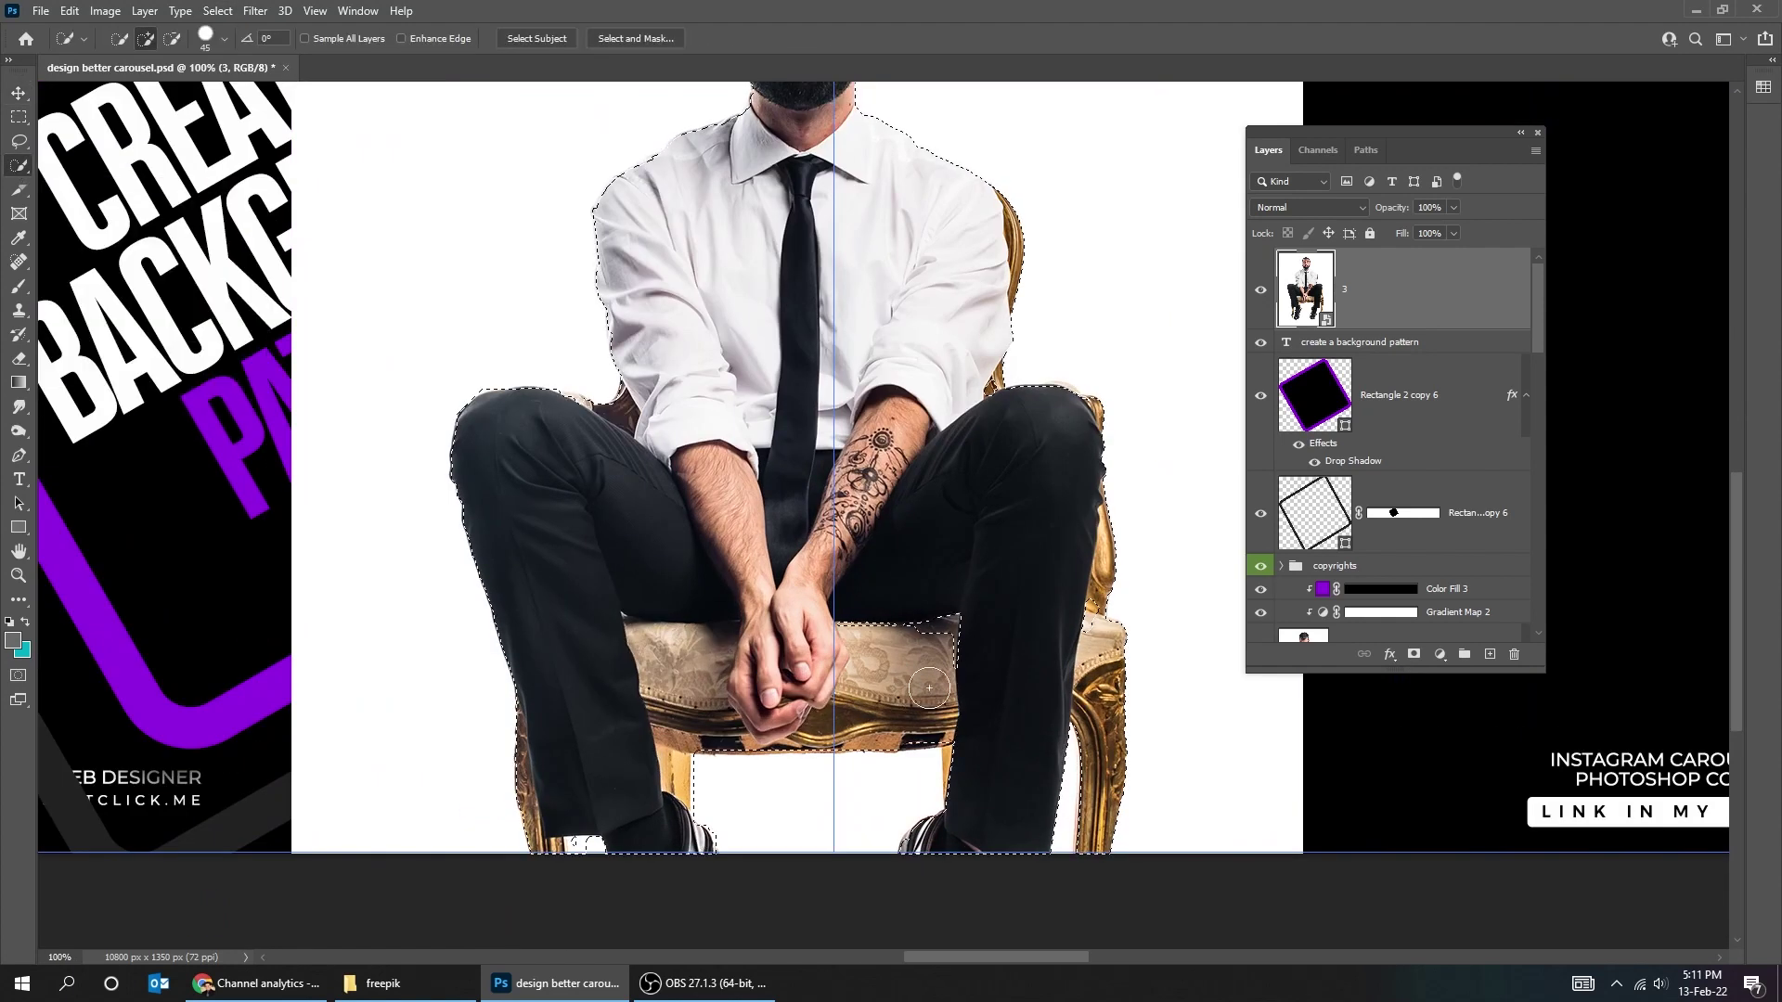
left_click_drag(851, 327, 784, 557)
left_click(1413, 653)
Enlarge the cut-out seated man between slides 05 and 06.
left_click_drag(1123, 853, 1109, 616)
key("v")
key("ctrl+minus")
key("ctrl+minus")
key("ctrl+t")
left_click_drag(1052, 243, 1090, 199)
key("Return")
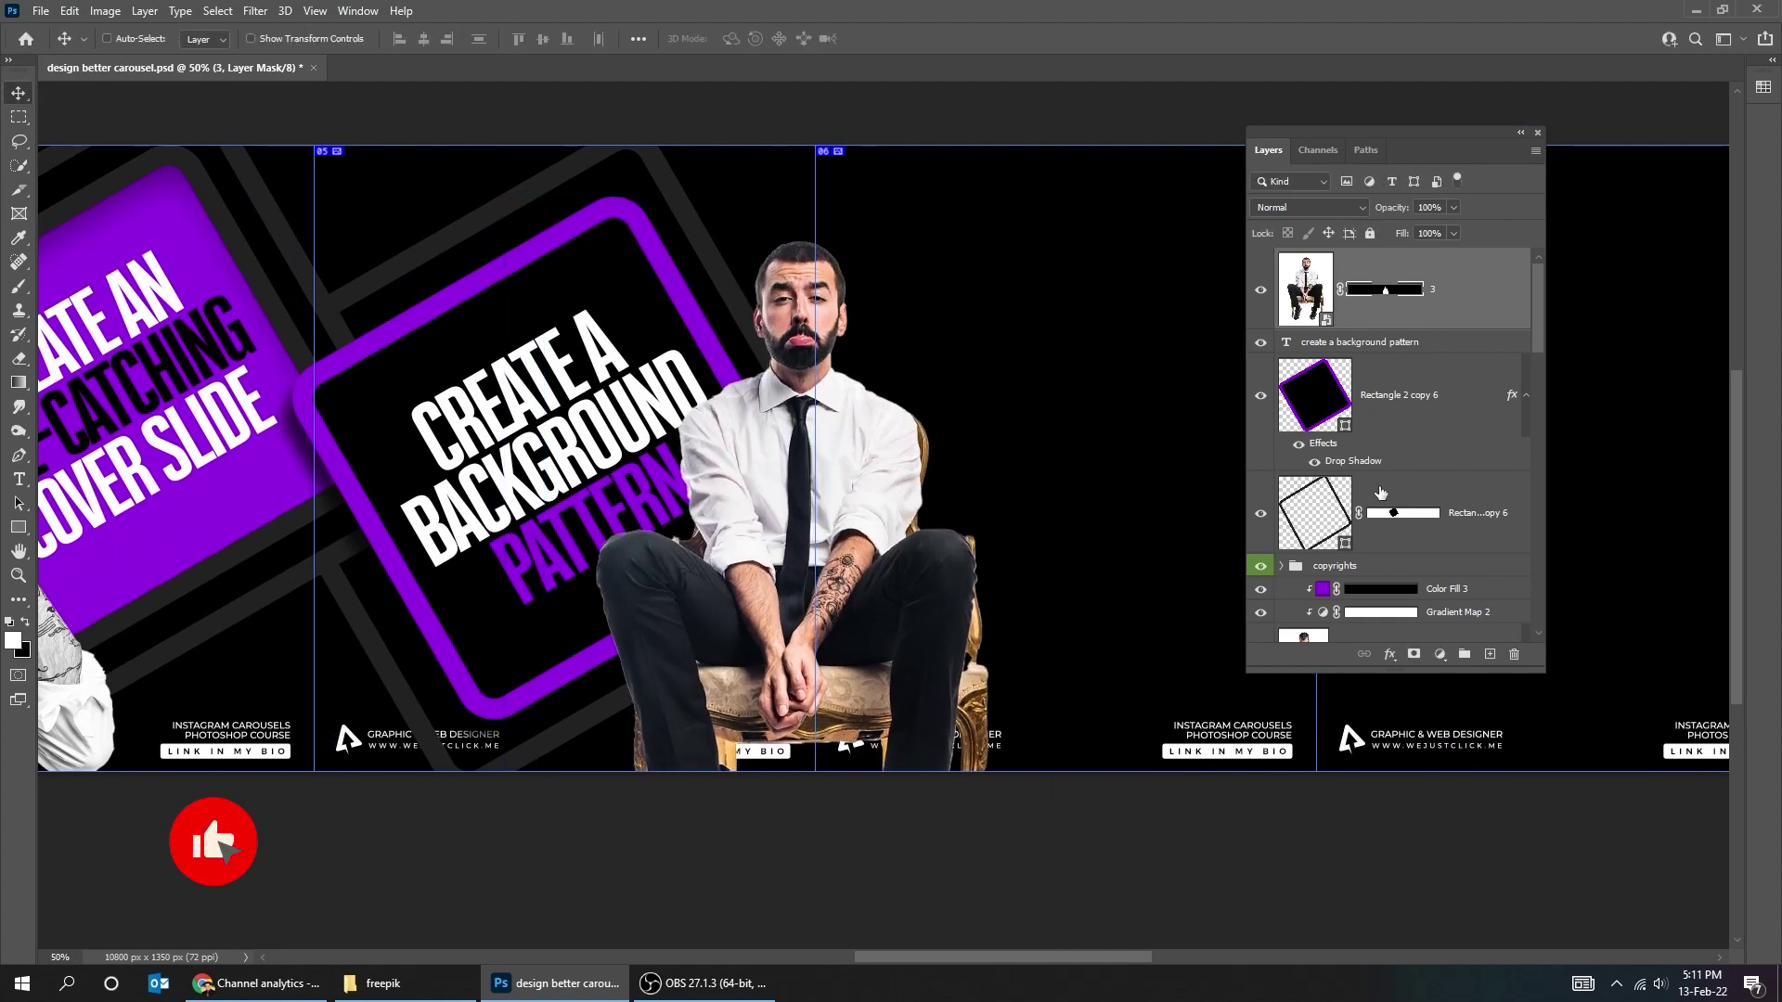
Move the copyrights group above the seated man's layer and run the black and white action on the man.
left_click_drag(1350, 565, 1349, 256)
left_click(1306, 312)
left_click(315, 10)
mouse_move(358, 10)
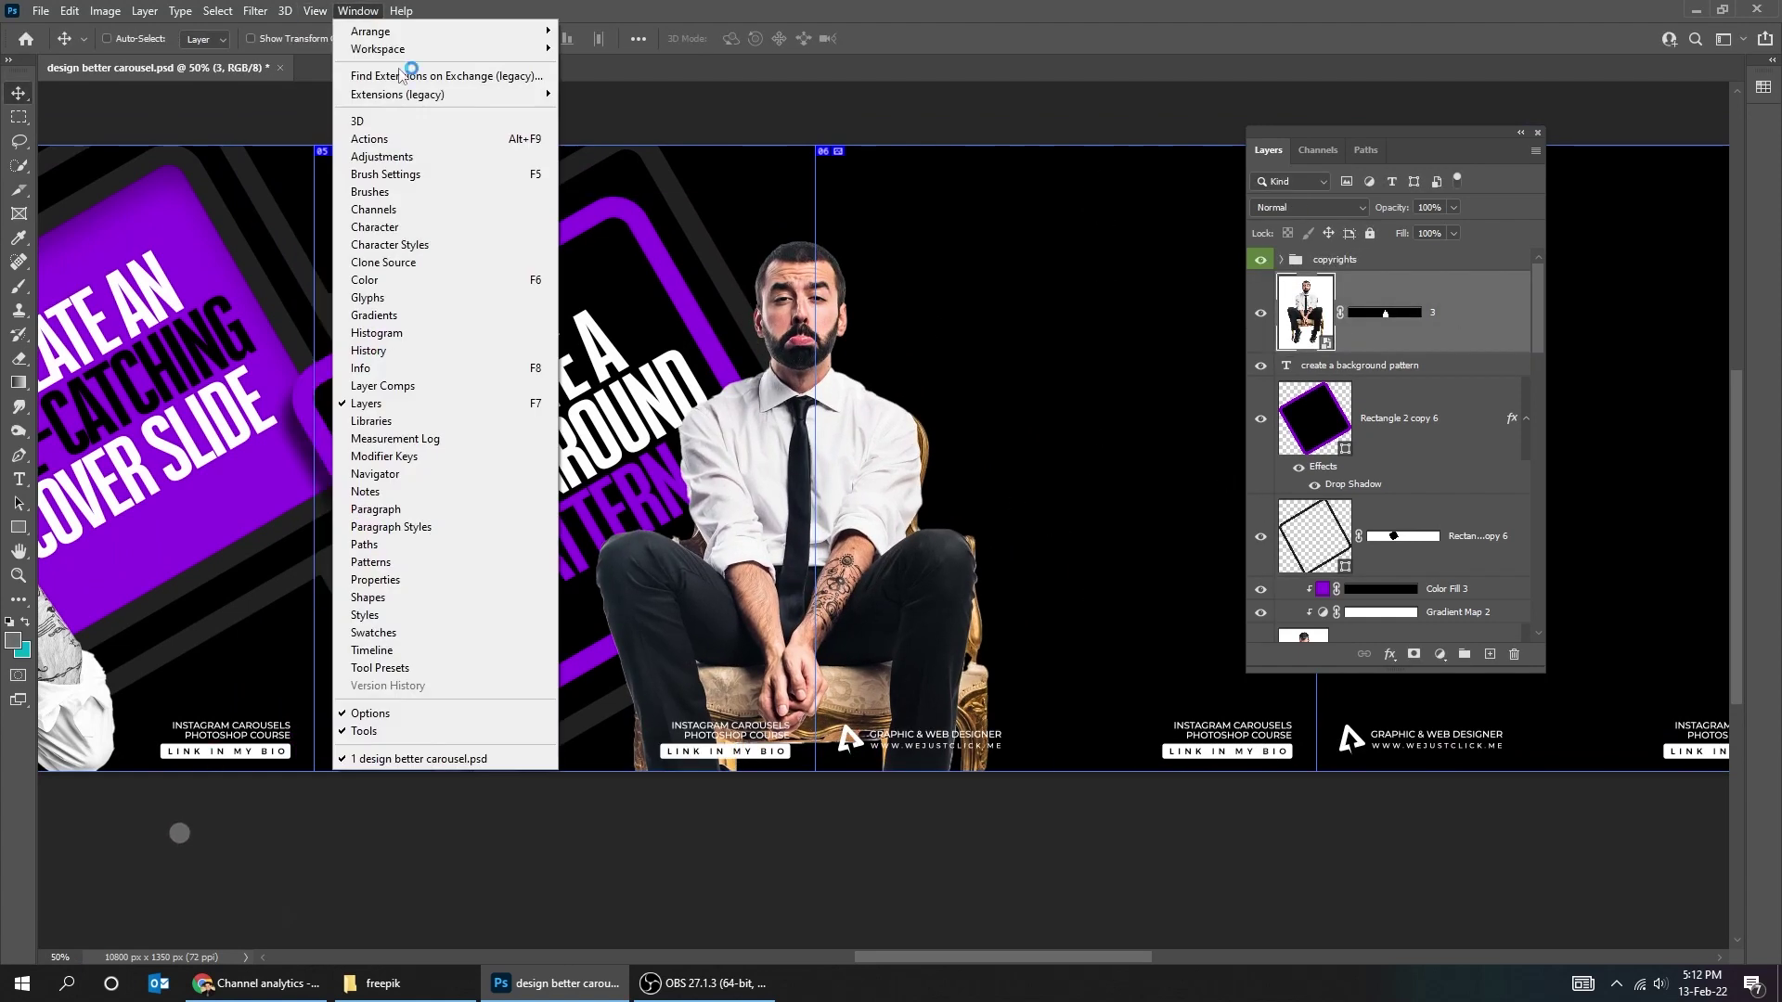
left_click(390, 139)
left_click(656, 666)
left_click(770, 742)
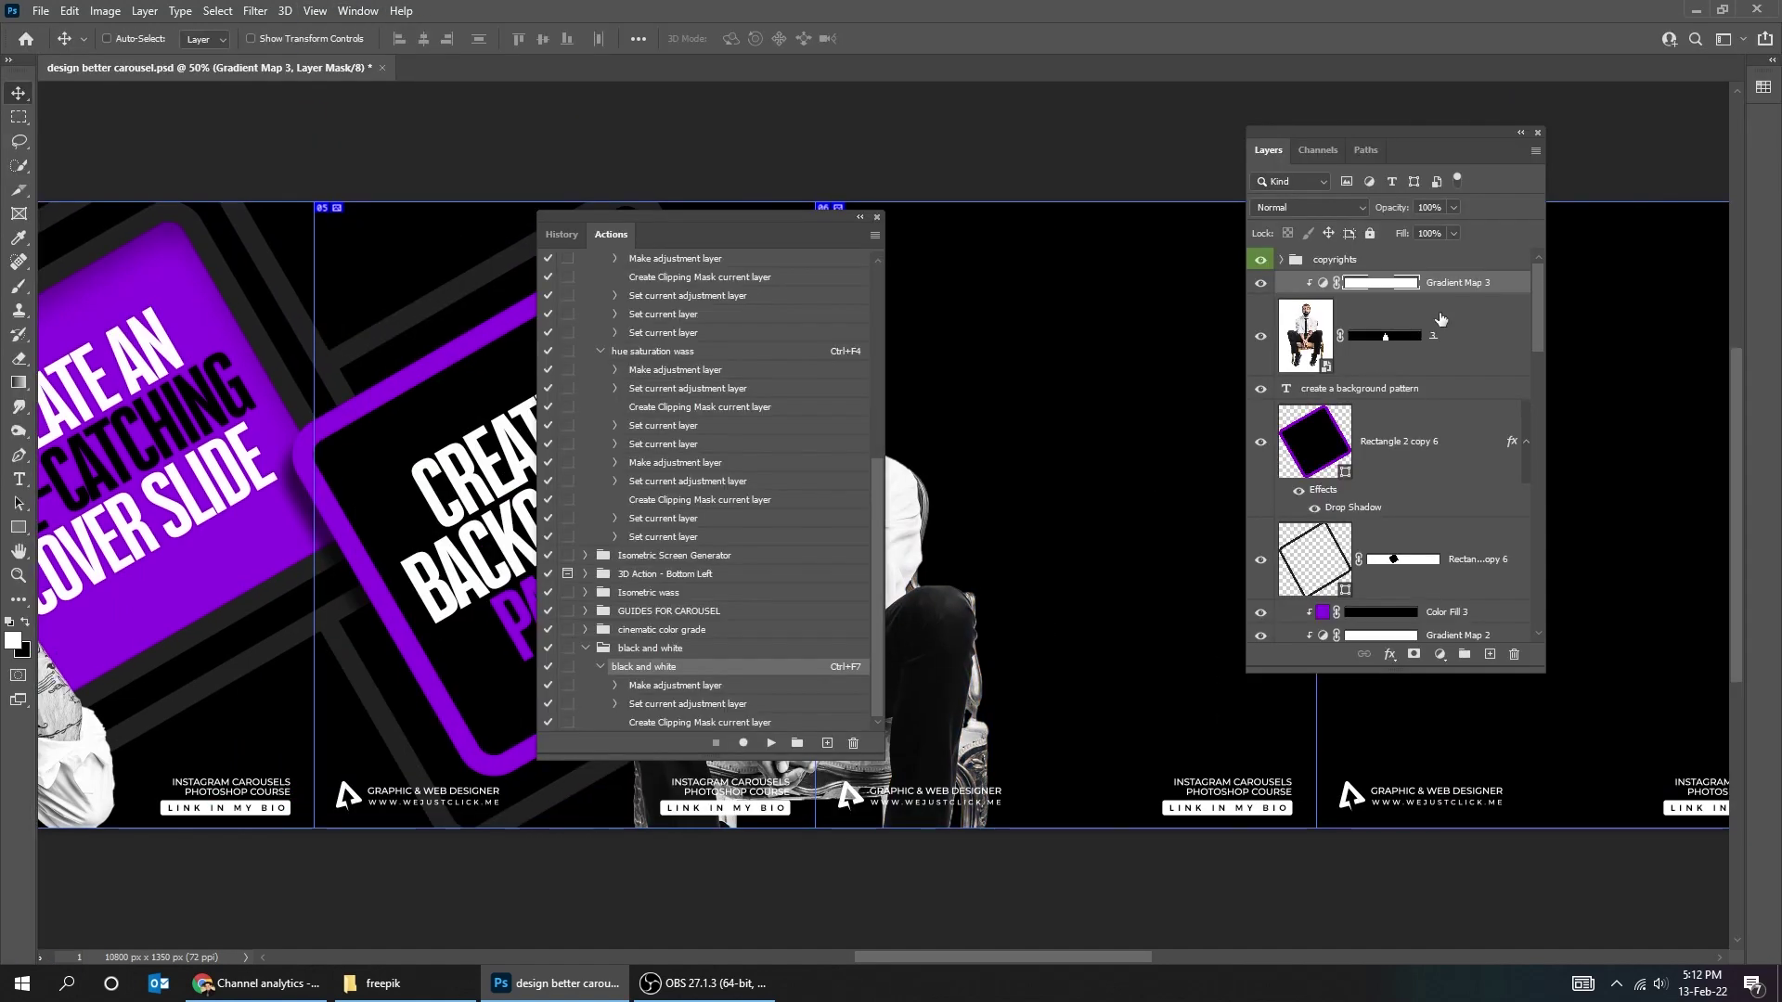
left_click(876, 216)
Trace the right edge of the seated man's tie with the Pen tool from the hands up to the collar.
key("ctrl+plus")
left_click(1324, 358)
key("p")
scroll(835, 691, "up", 3)
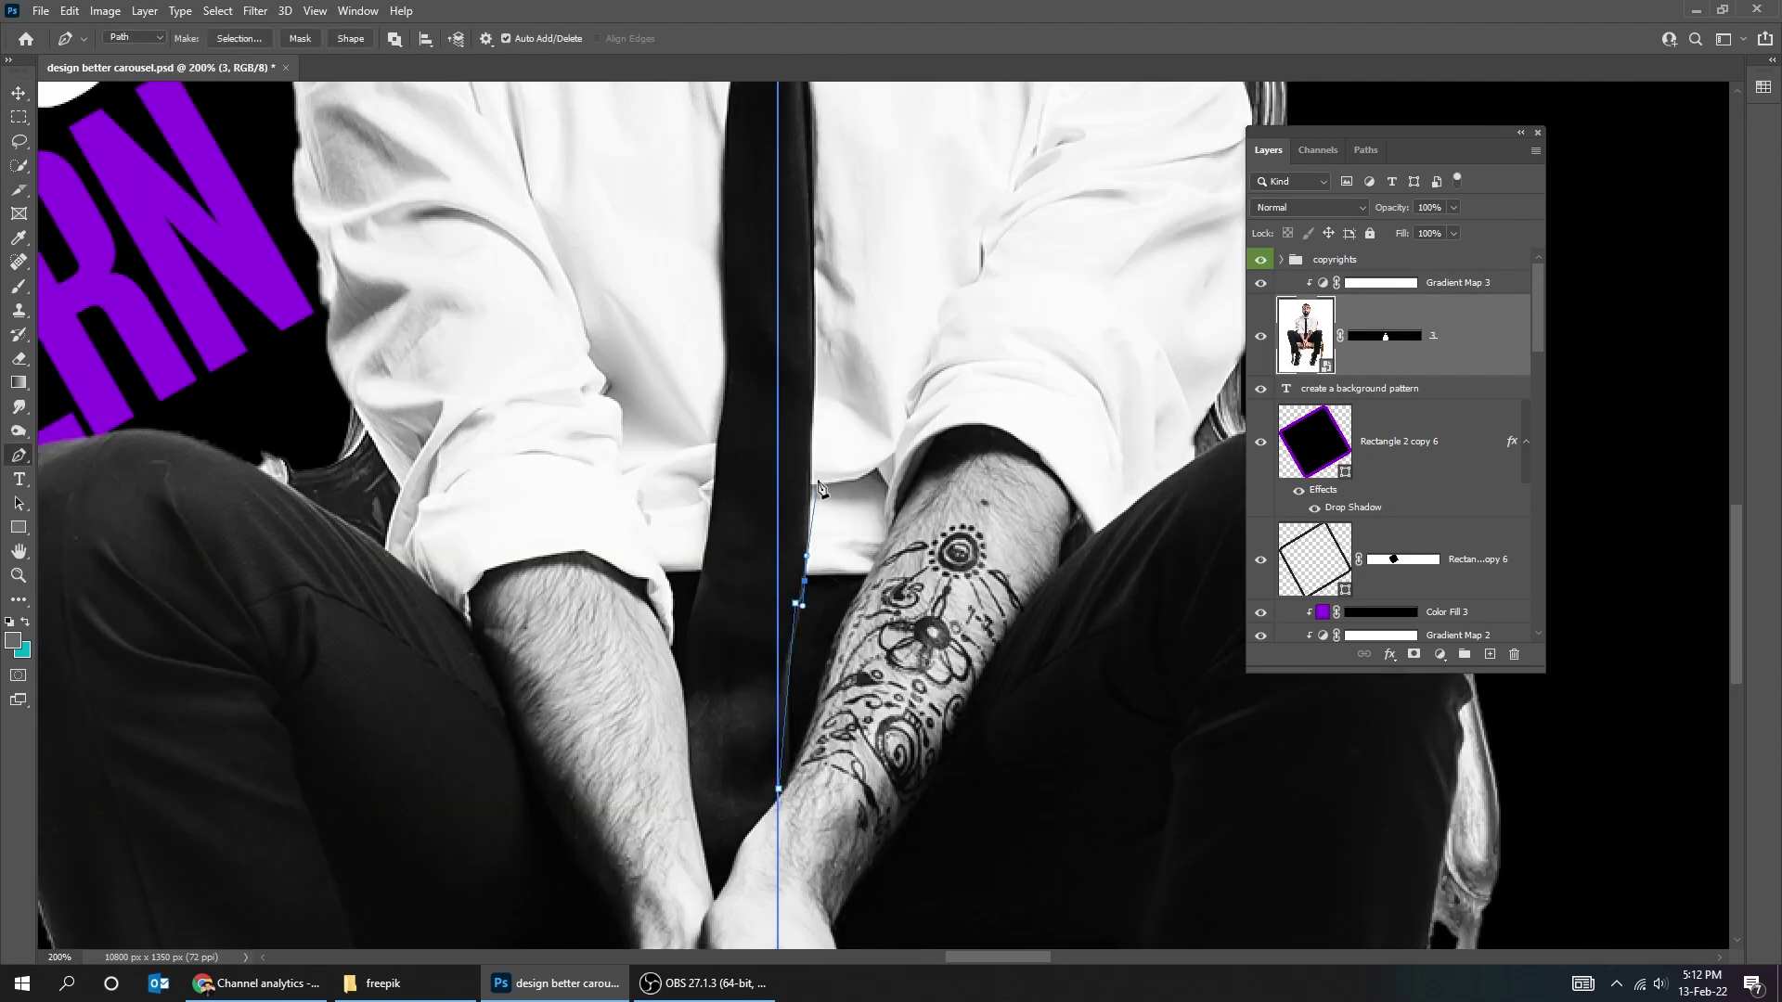
left_click(810, 462)
scroll(804, 597, "up", 3)
scroll(785, 360, "up", 1)
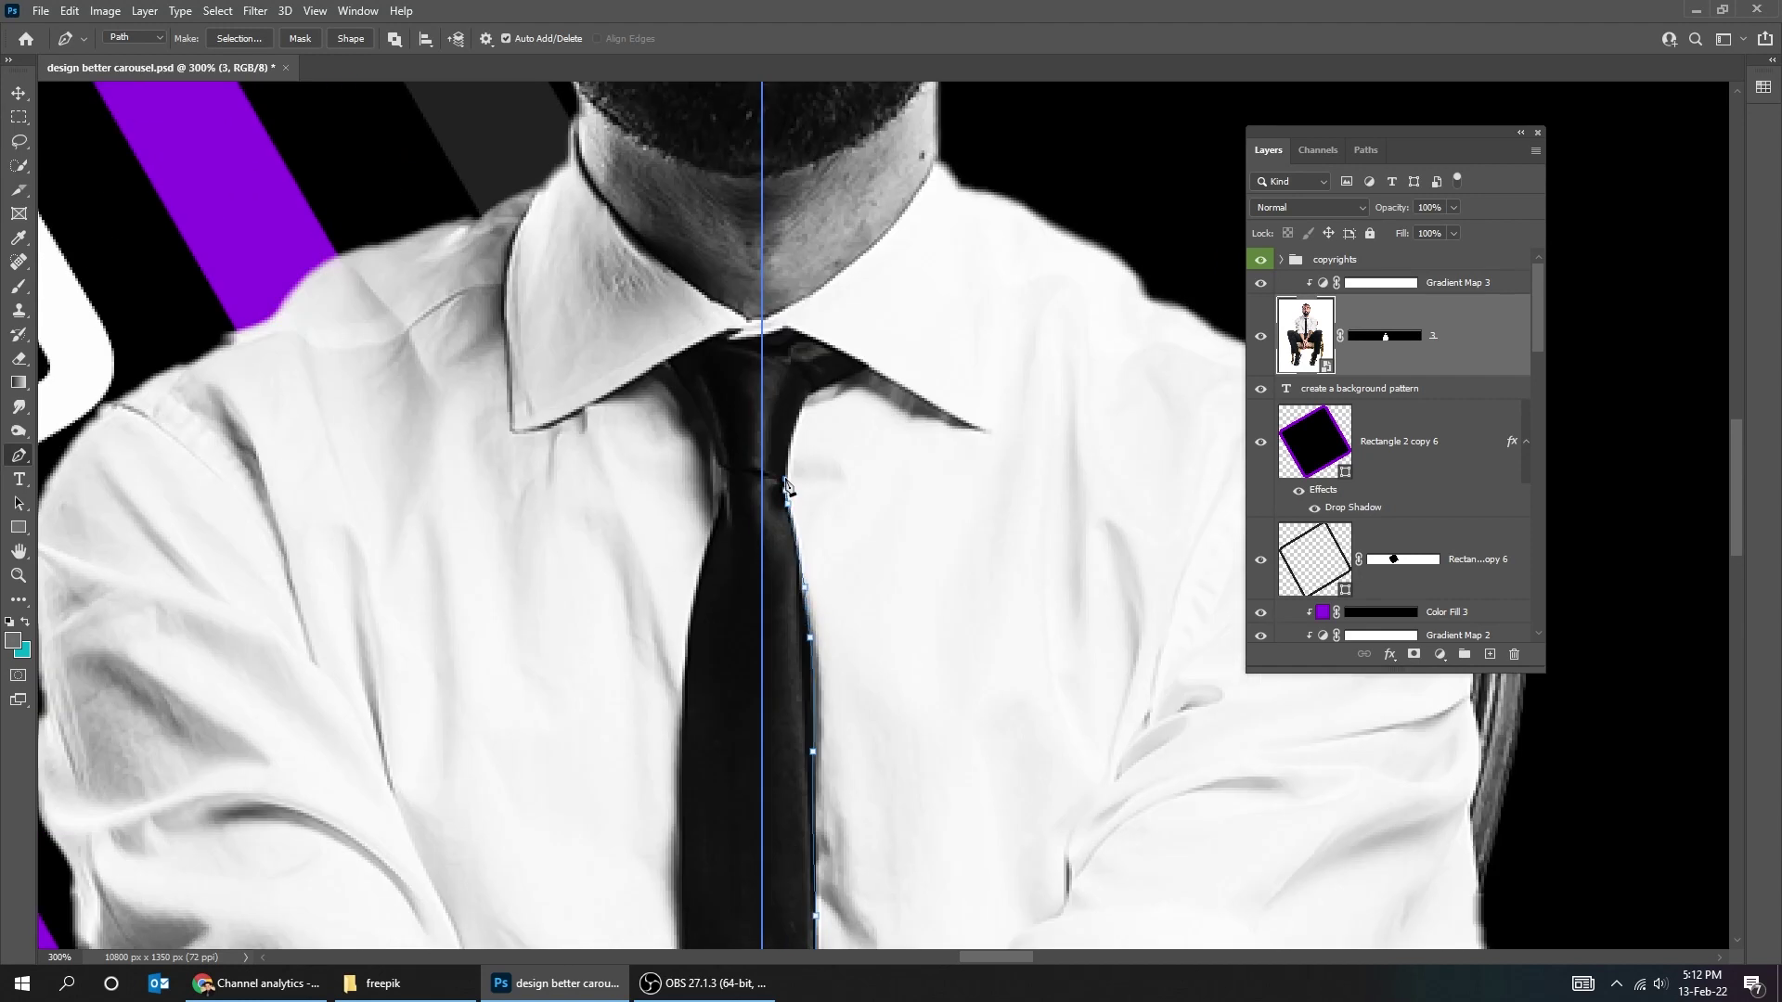
scroll(828, 393, "up", 1)
left_click(865, 366)
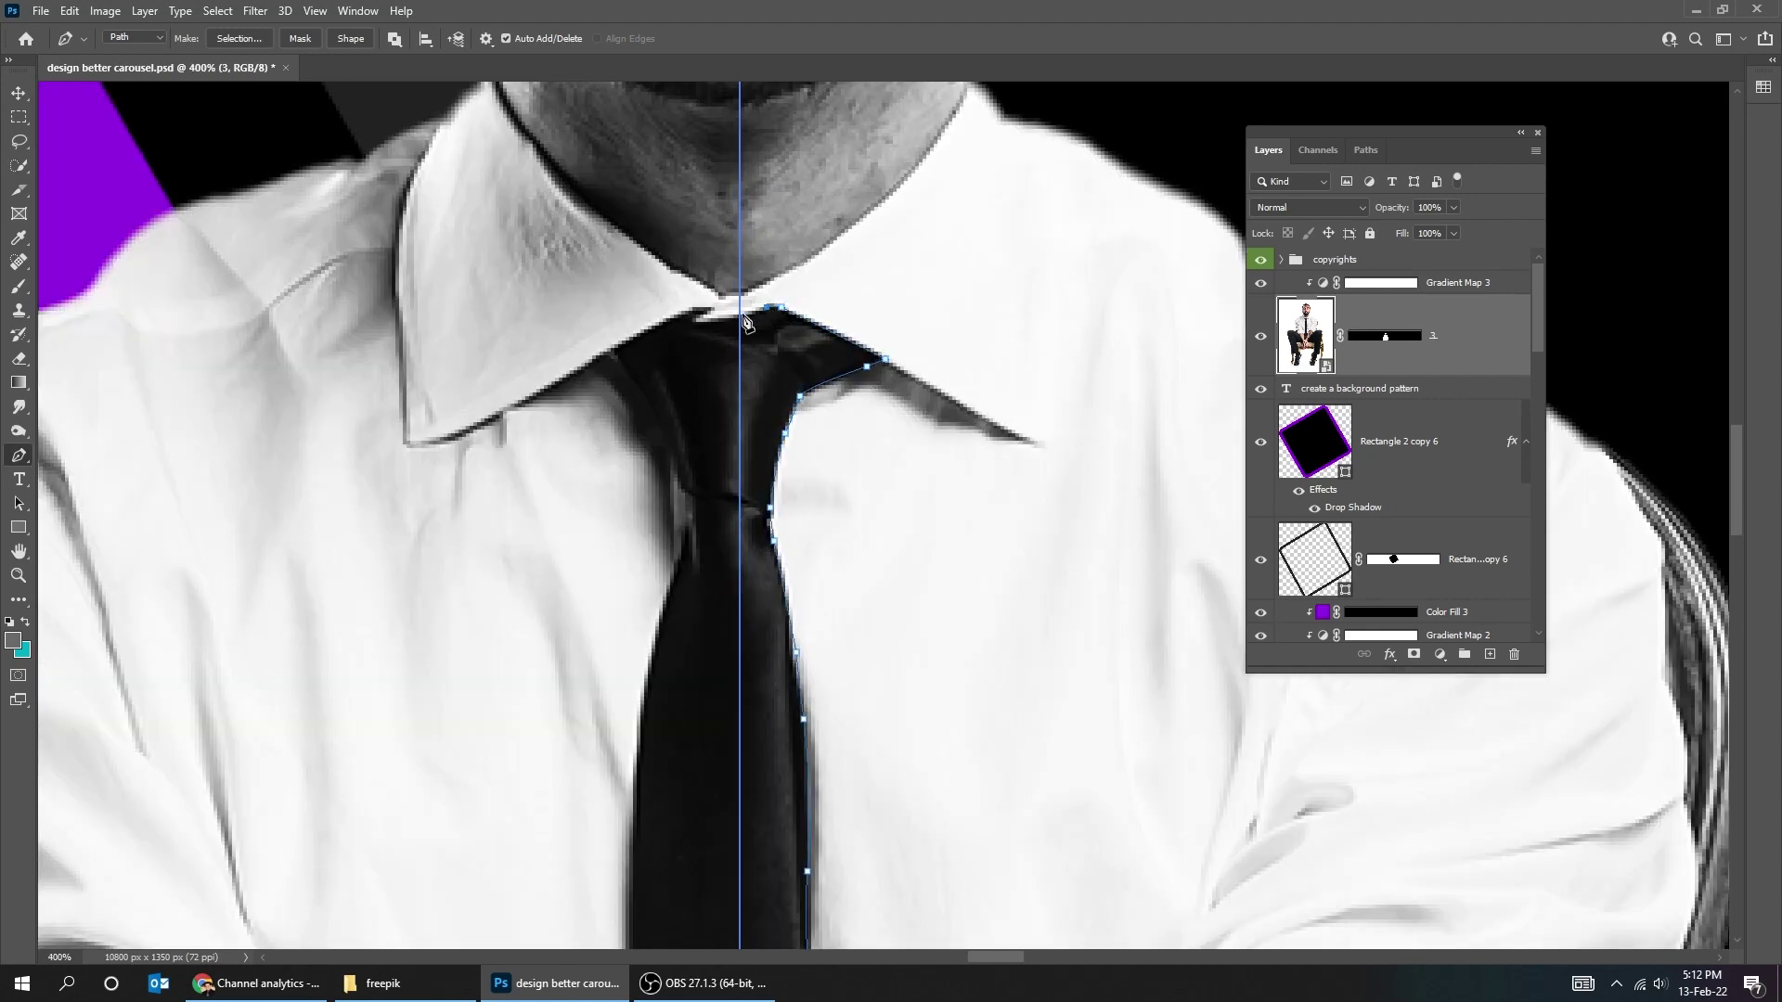
Continue the path down the tie's left edge and along the wrists, closing it at the starting point.
left_click(692, 547)
left_click_drag(672, 708, 673, 129)
left_click(657, 460)
left_click(650, 614)
left_click(646, 359)
left_click_drag(628, 474, 622, 494)
left_click_drag(624, 608, 658, 393)
left_click_drag(644, 471, 638, 496)
left_click(597, 671)
left_click_drag(613, 804, 580, 604)
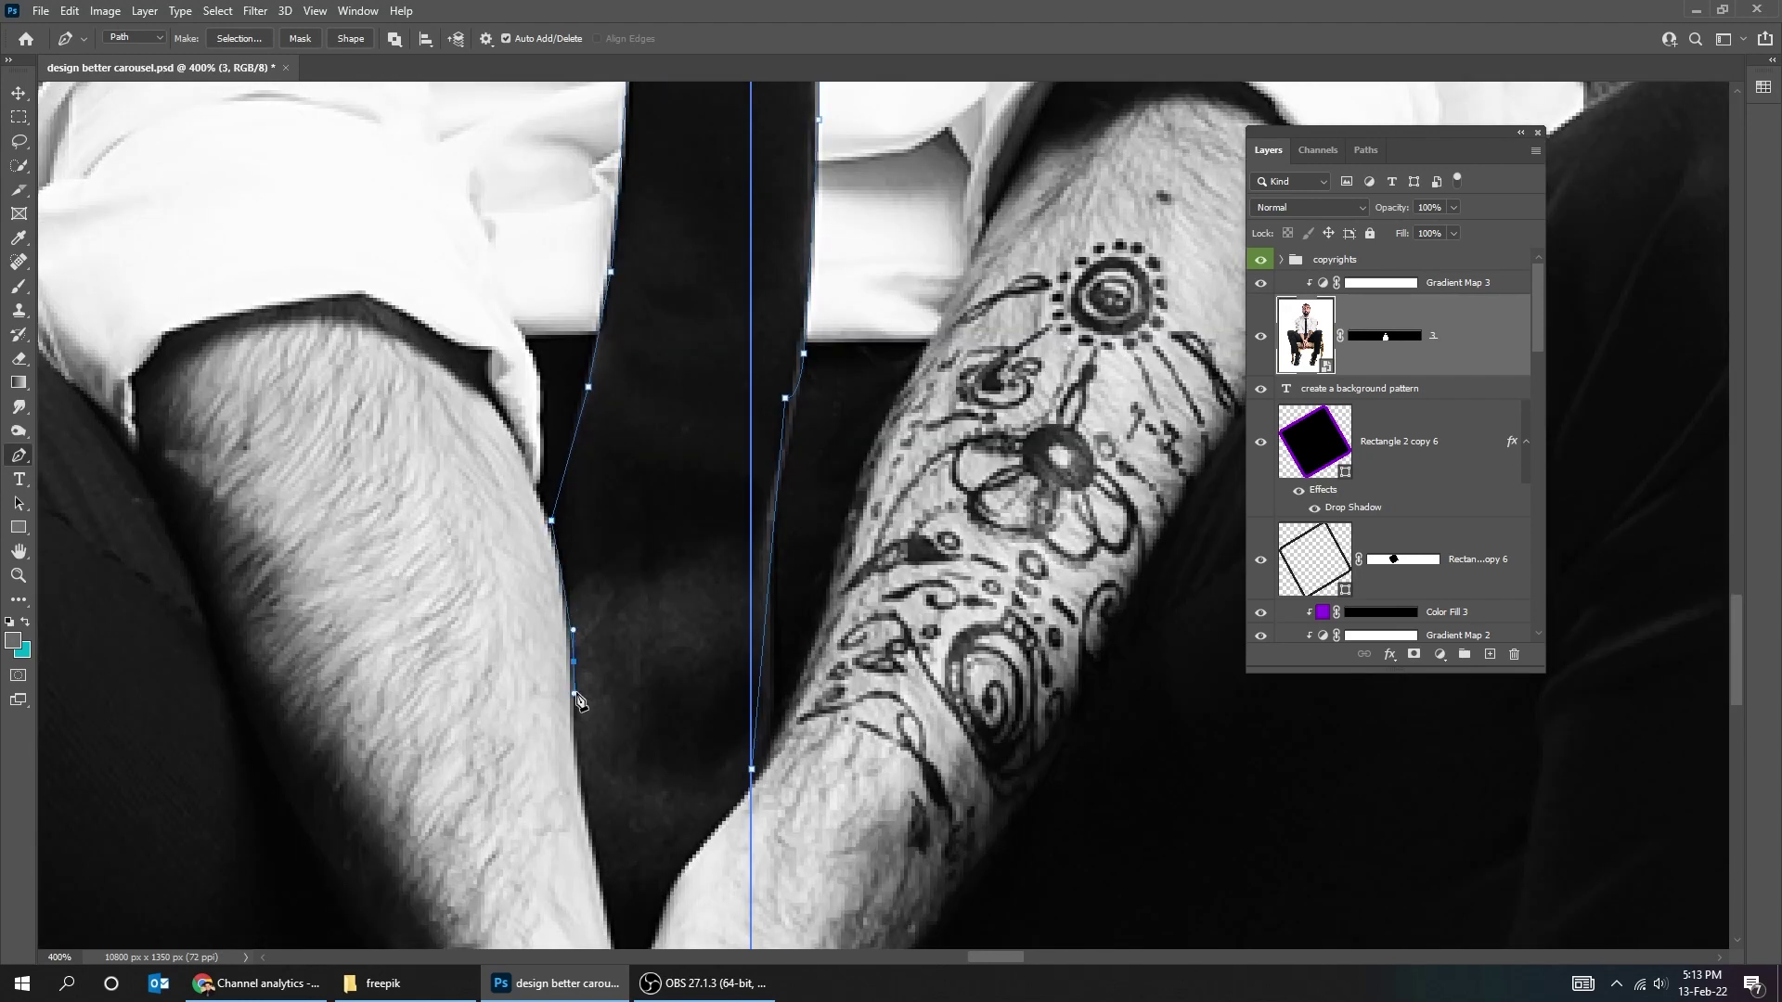
scroll(578, 700, "down", 3)
left_click_drag(633, 700, 715, 495)
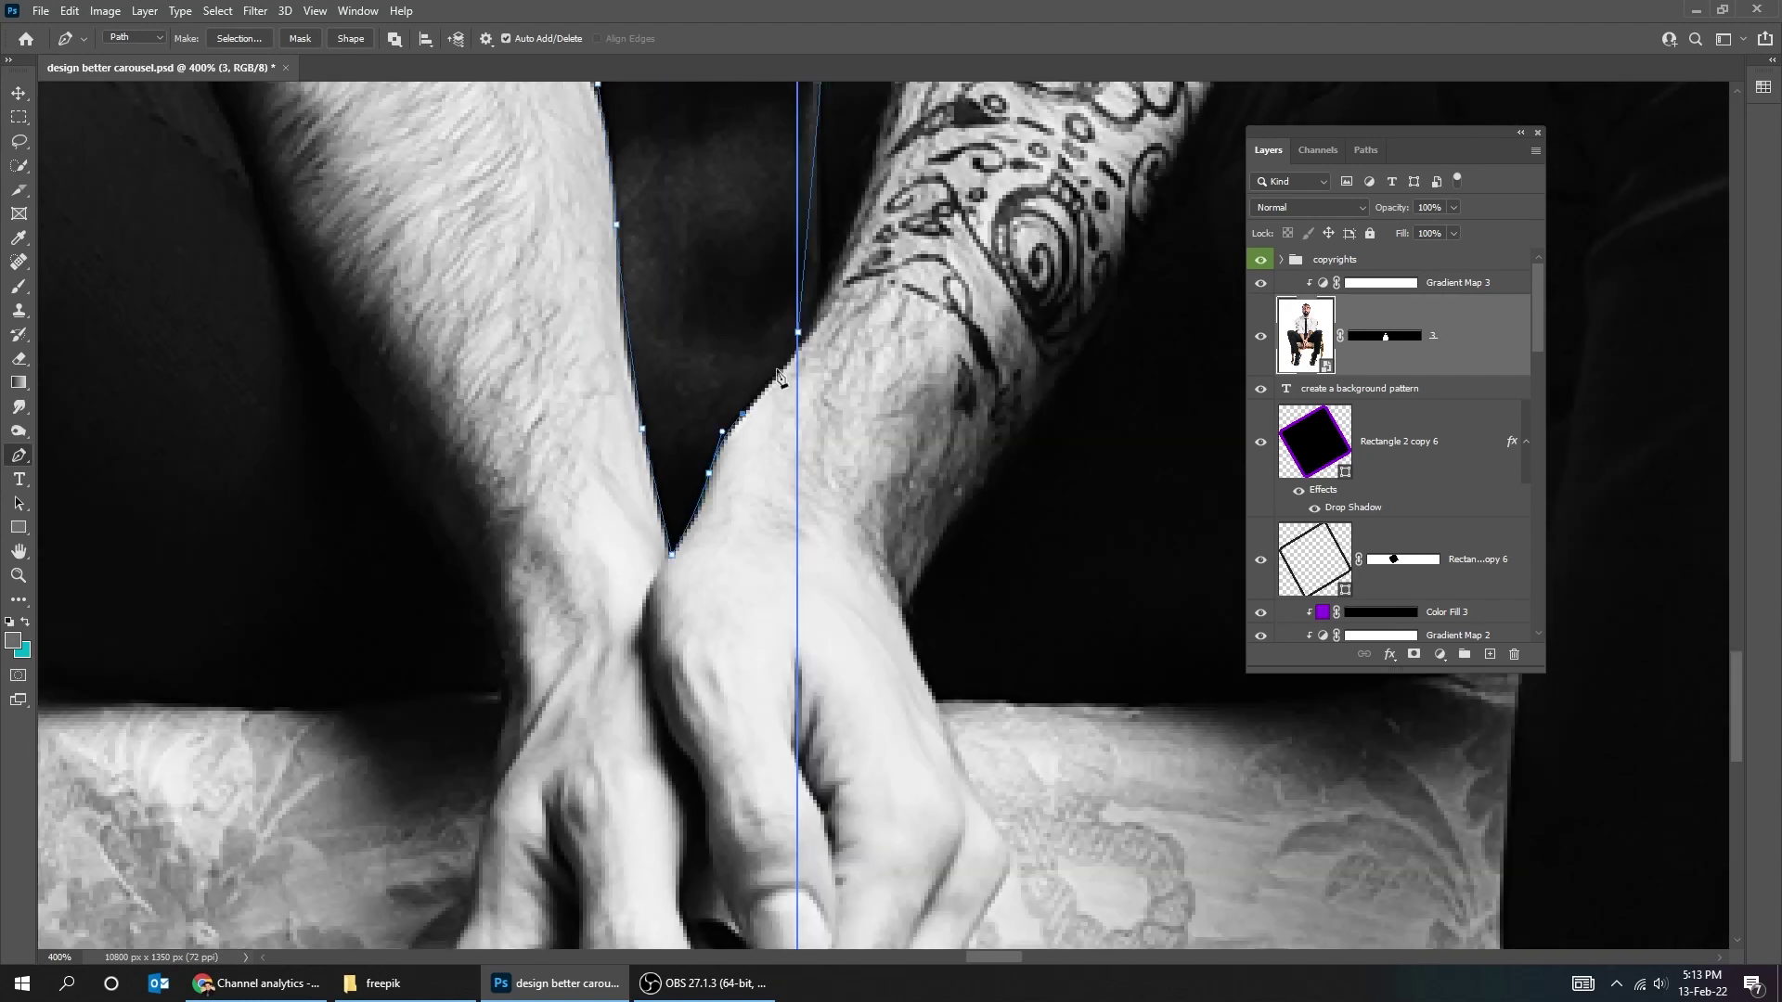
left_click(798, 333)
Turn the tie path into a selection and fill it with a Solid Color layer in the title's purple above Gradient Map 3.
key("ctrl+minus")
key("ctrl+minus")
key("ctrl+minus")
key("ctrl+Return")
left_click(1458, 283)
left_click(1439, 654)
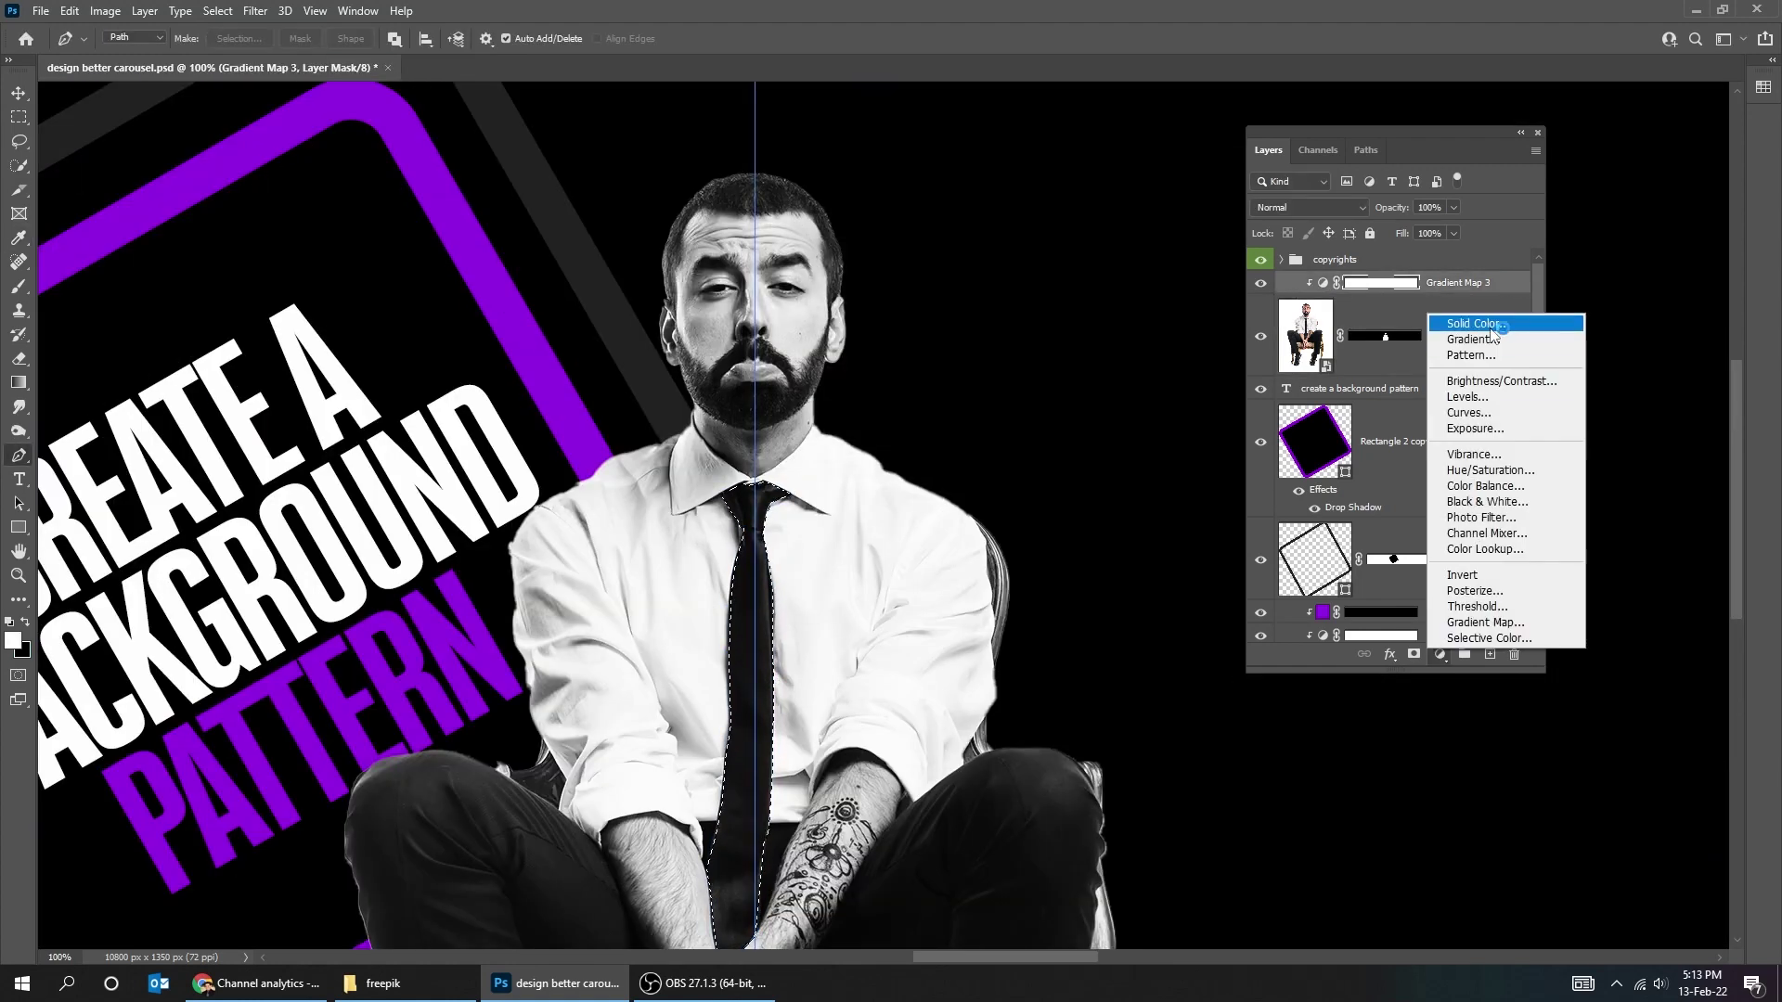
left_click(1490, 325)
left_click(522, 362)
left_click(685, 472)
Clip the purple fill to the seated man's layer and set its blend mode to Color.
right_click(1411, 283)
left_click(1471, 548)
left_click(1345, 209)
left_click(1275, 640)
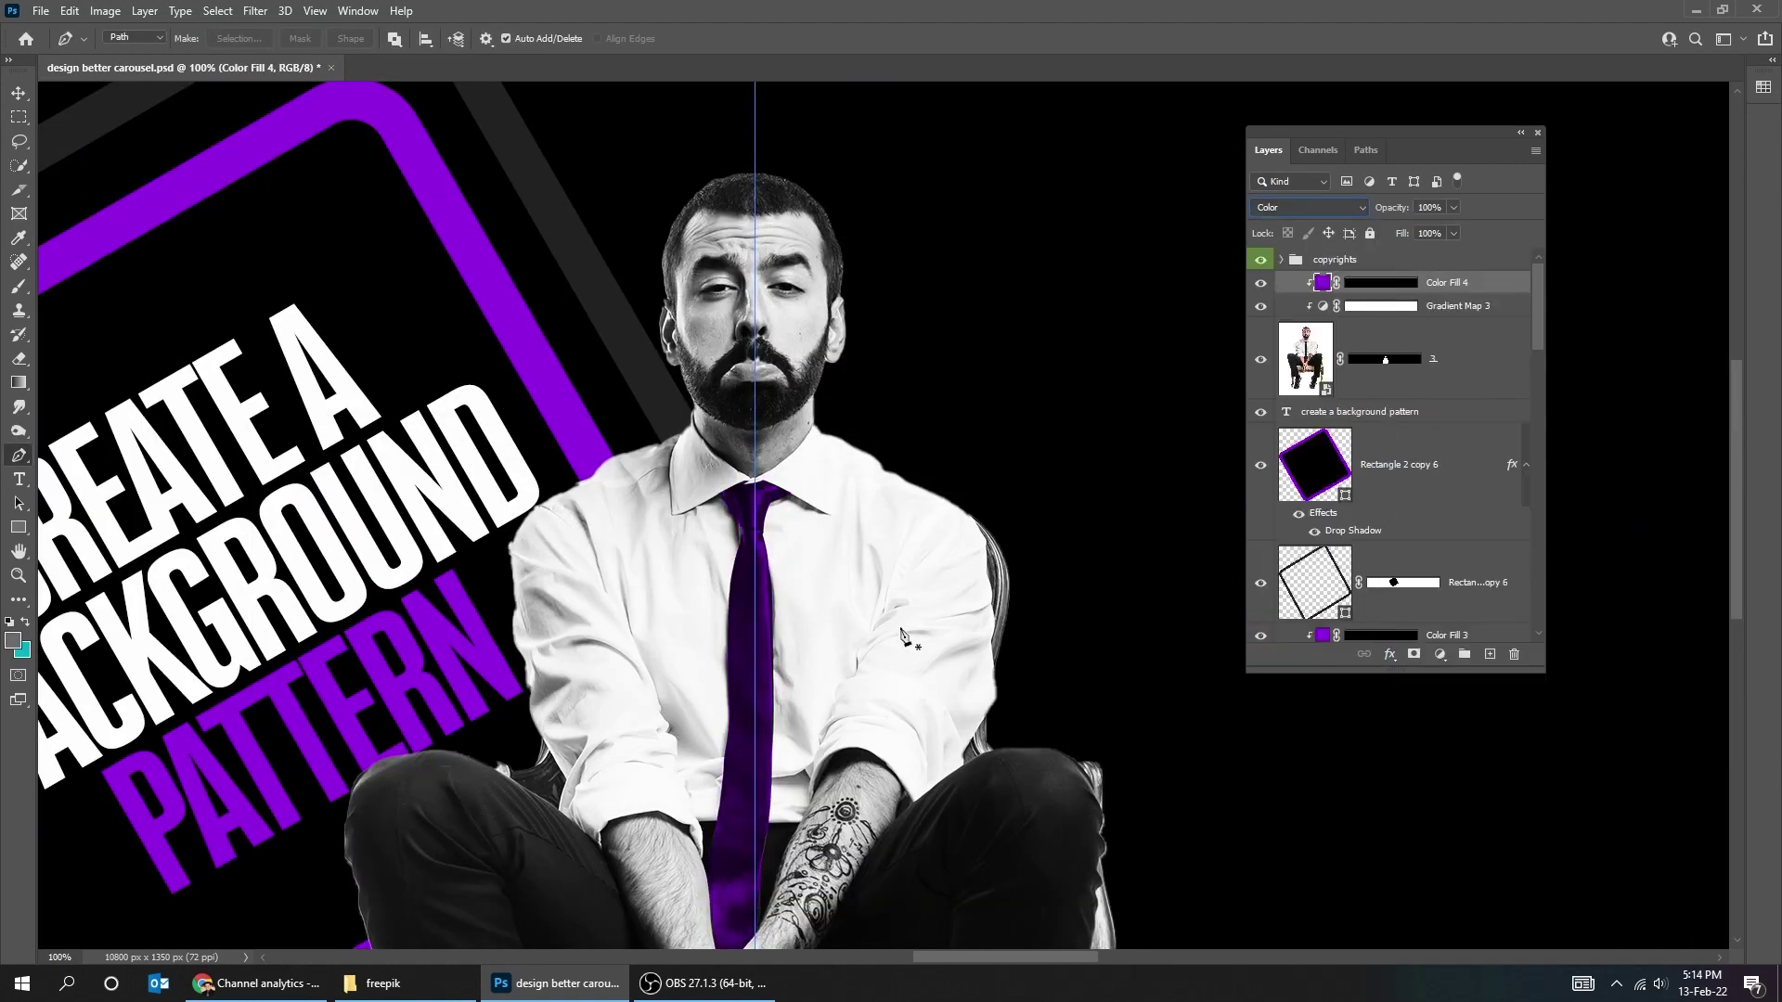
Save the carousel document.
scroll(902, 635, "down", 5)
scroll(418, 579, "up", 1)
key("Tab")
scroll(334, 509, "up", 1)
left_click_drag(334, 509, 728, 506)
left_click(40, 10)
left_click(58, 223)
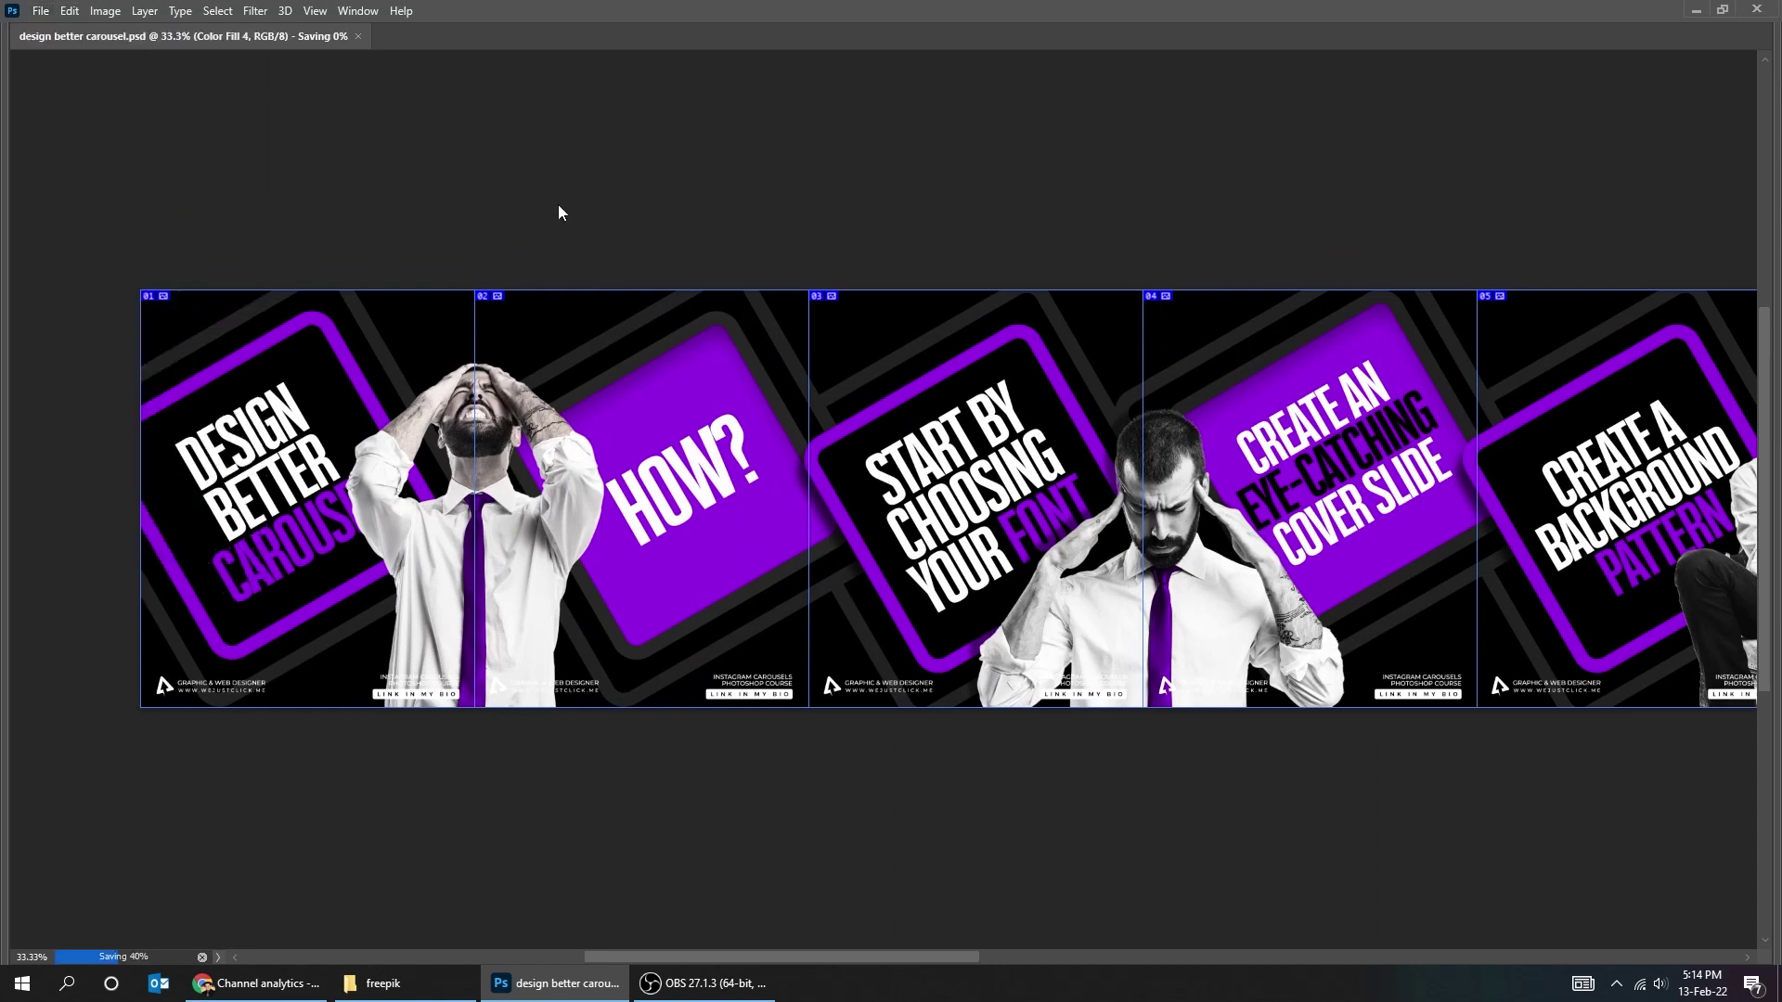
Duplicate the filled purple frame, its grey outline and the title from slide 04 onto slide 06.
left_click_drag(1447, 453, 983, 414)
scroll(974, 431, "up", 1)
key("ctrl+minus")
key("v")
right_click(324, 580)
left_click(371, 590)
left_click(306, 462, "shift")
left_click_drag(302, 472, 963, 480)
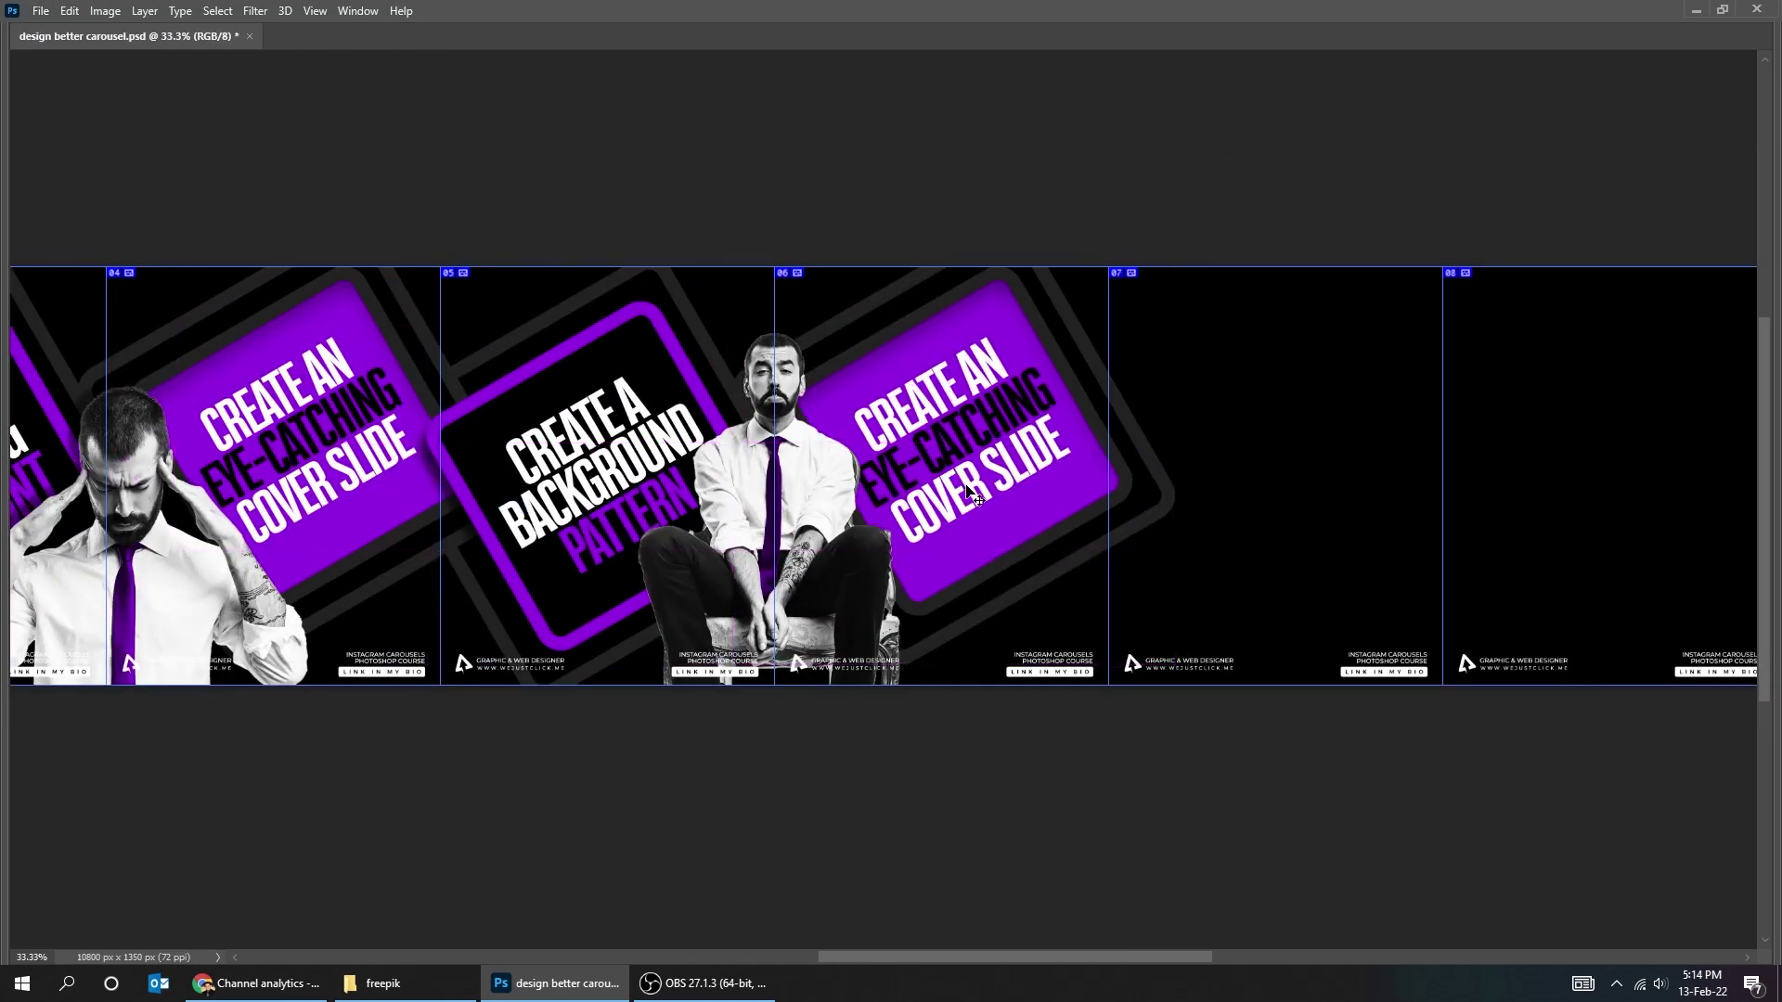
Replace the slide 06 title with ADD IMAGES BETWEEN EACH SLIDE on three lines.
key("ctrl+plus")
key("t")
left_click(839, 399)
key("ctrl+a")
type("ADD IMAGES")
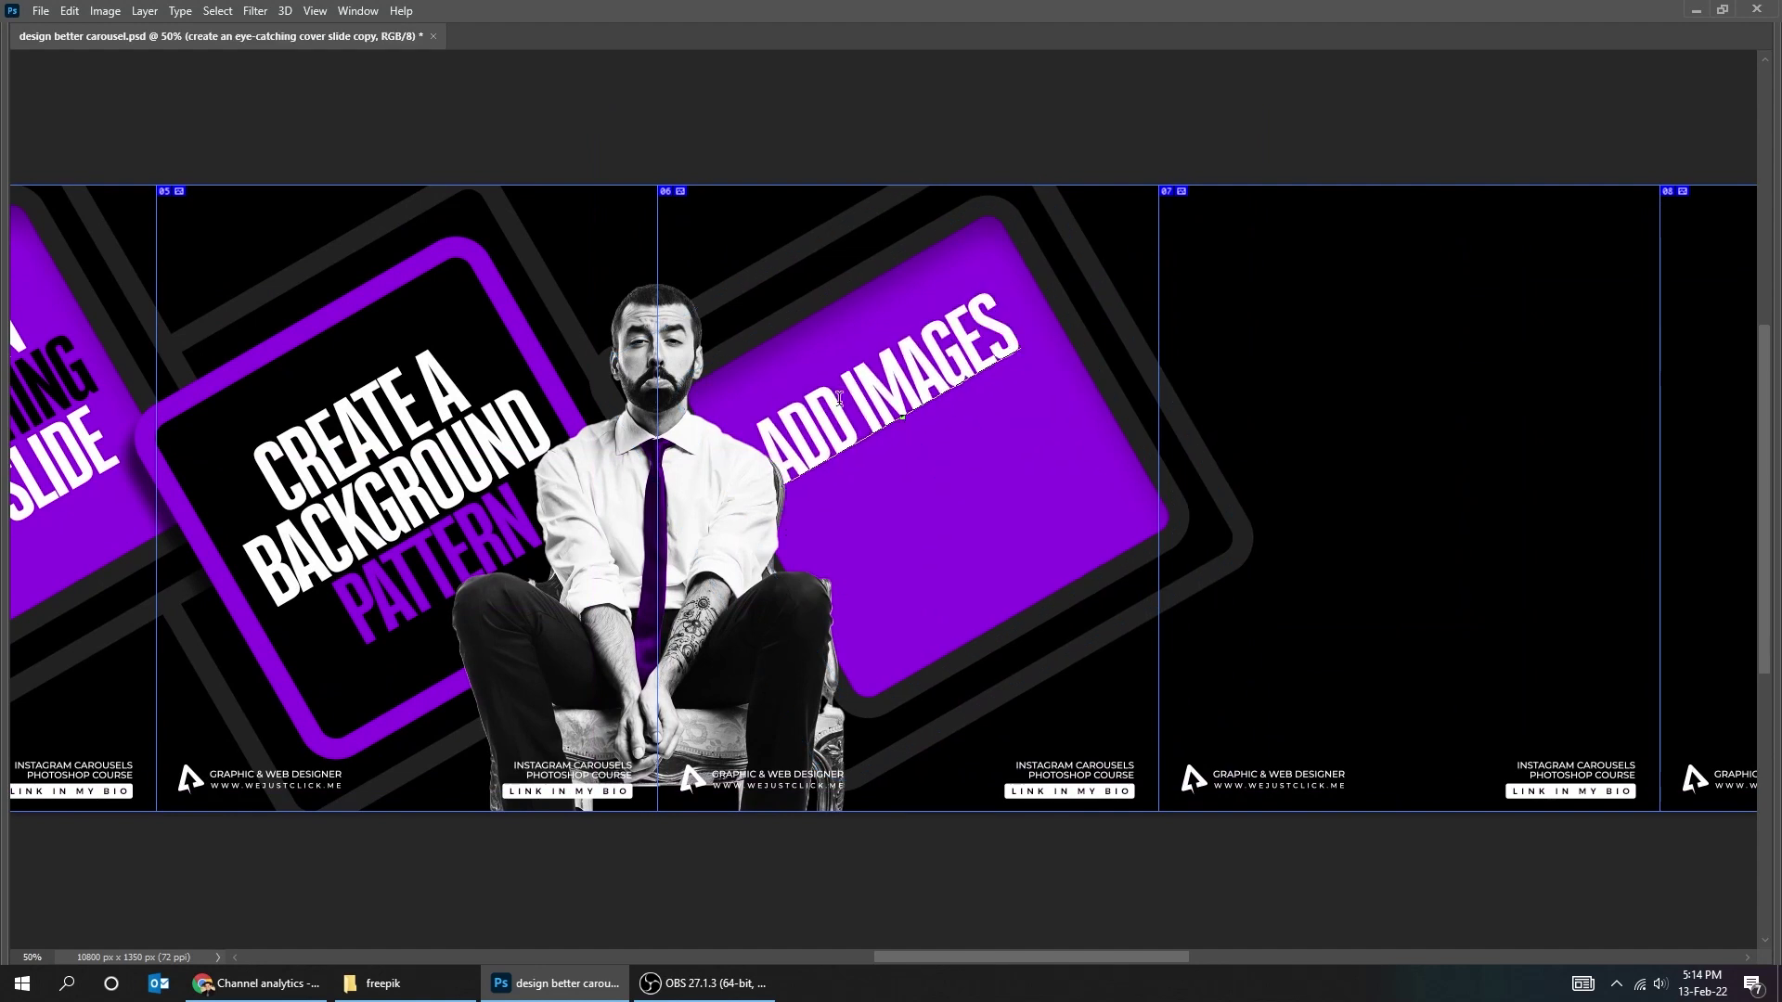
key("Return")
type("BETWEEN")
key("Return")
type("EACH SLIDE")
key("ctrl+Return")
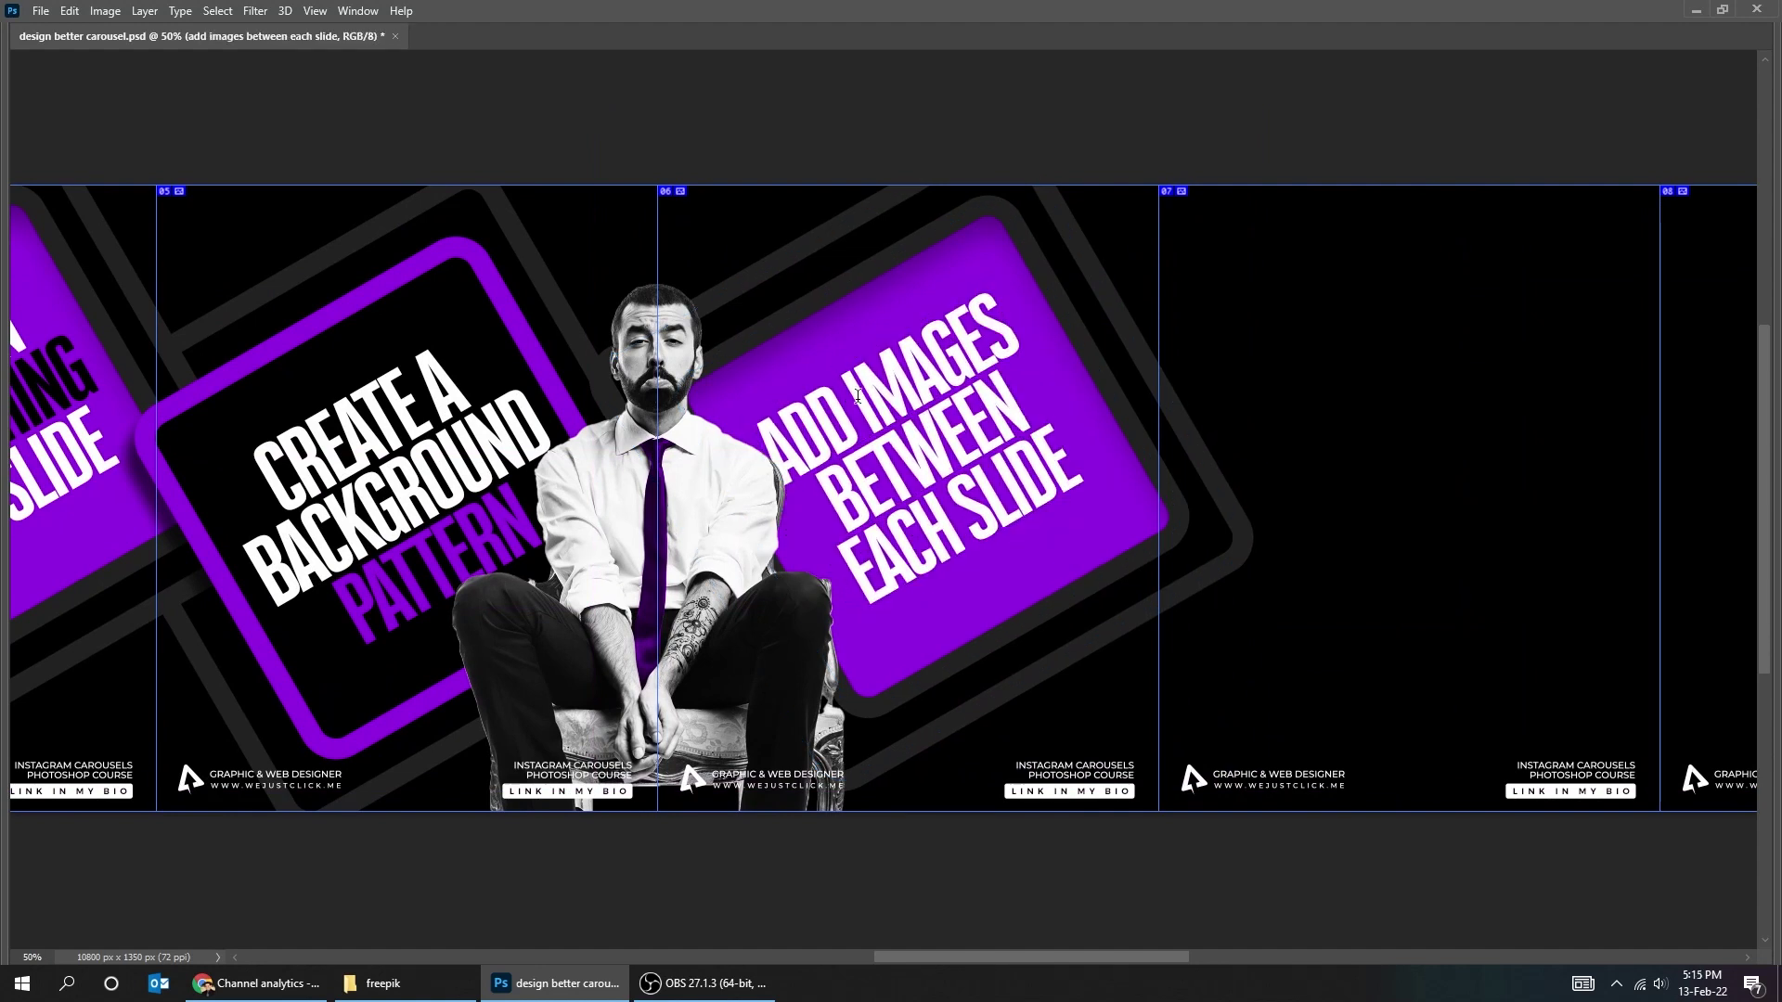
Colour the words ADD IMAGES in the slide 06 title black.
key("Tab")
double_click(946, 376)
left_click(742, 39)
left_click(265, 705)
key("Return")
left_click(19, 93)
double_click(835, 444)
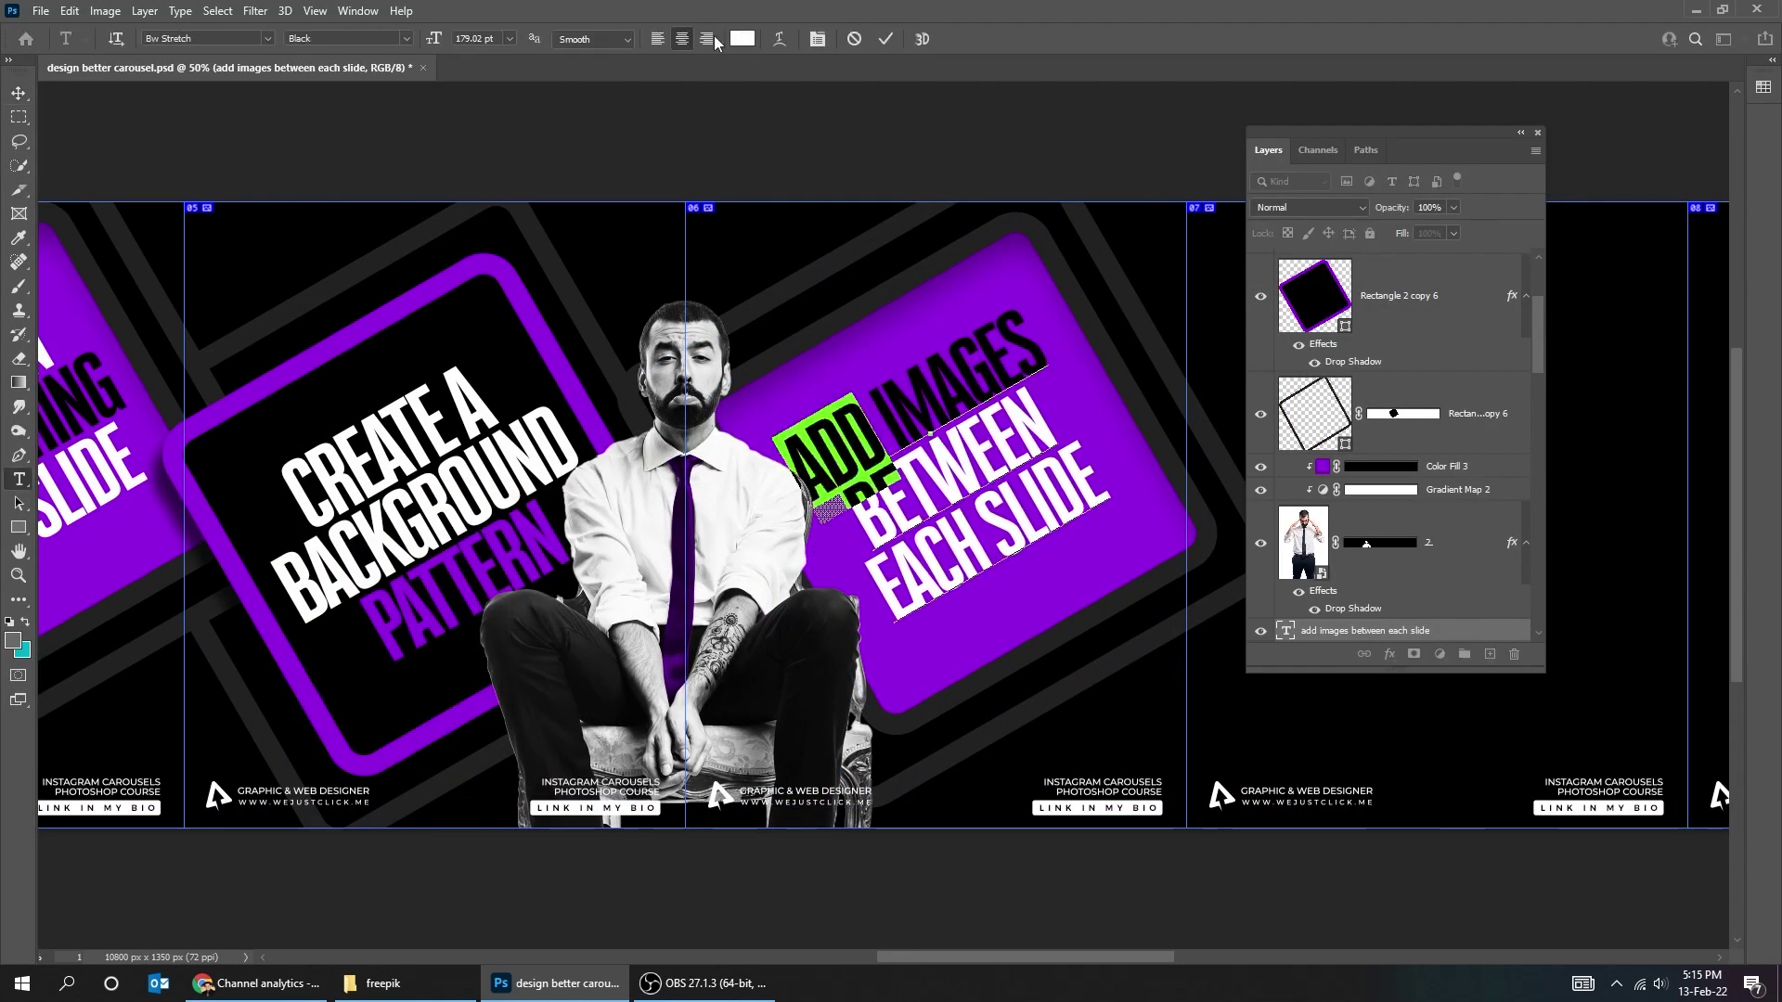
key("ctrl+Return")
On the seated man's layer mask, trace the edge of the chair and knee beside the slide 06 frame with the Pen tool.
key("Tab")
scroll(620, 608, "up", 4)
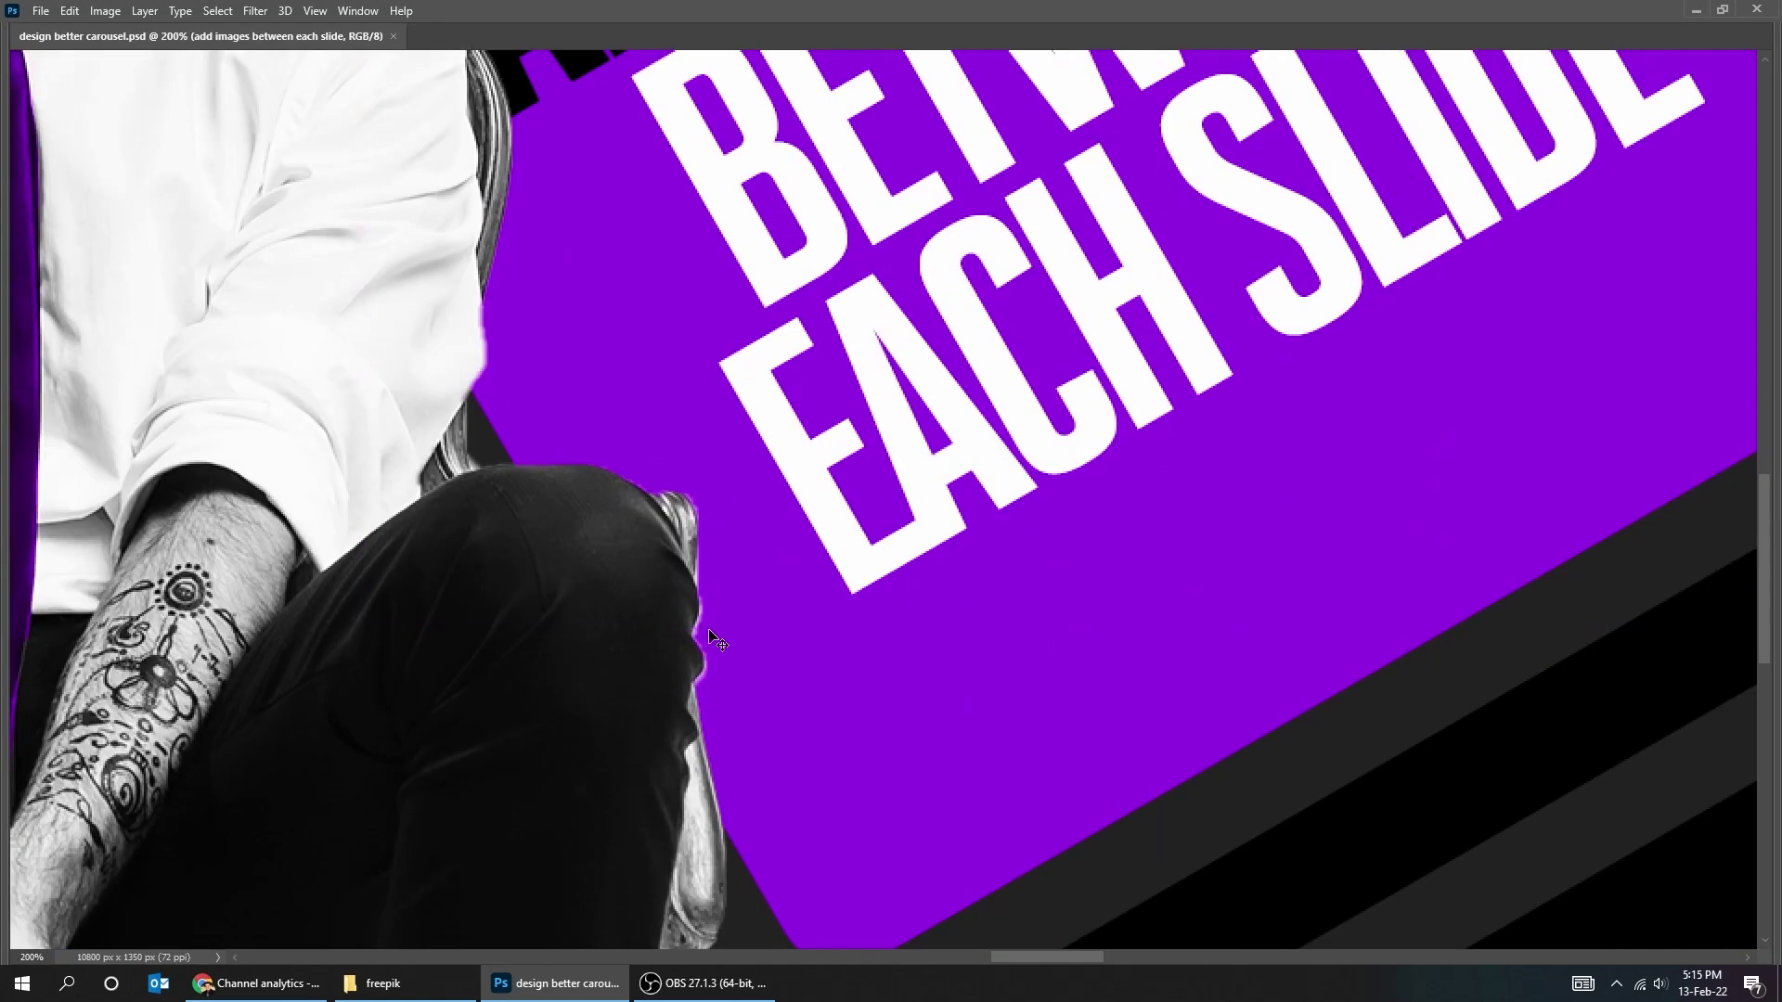
key("Tab")
left_click(623, 601, "ctrl")
right_click(622, 601)
left_click(650, 627)
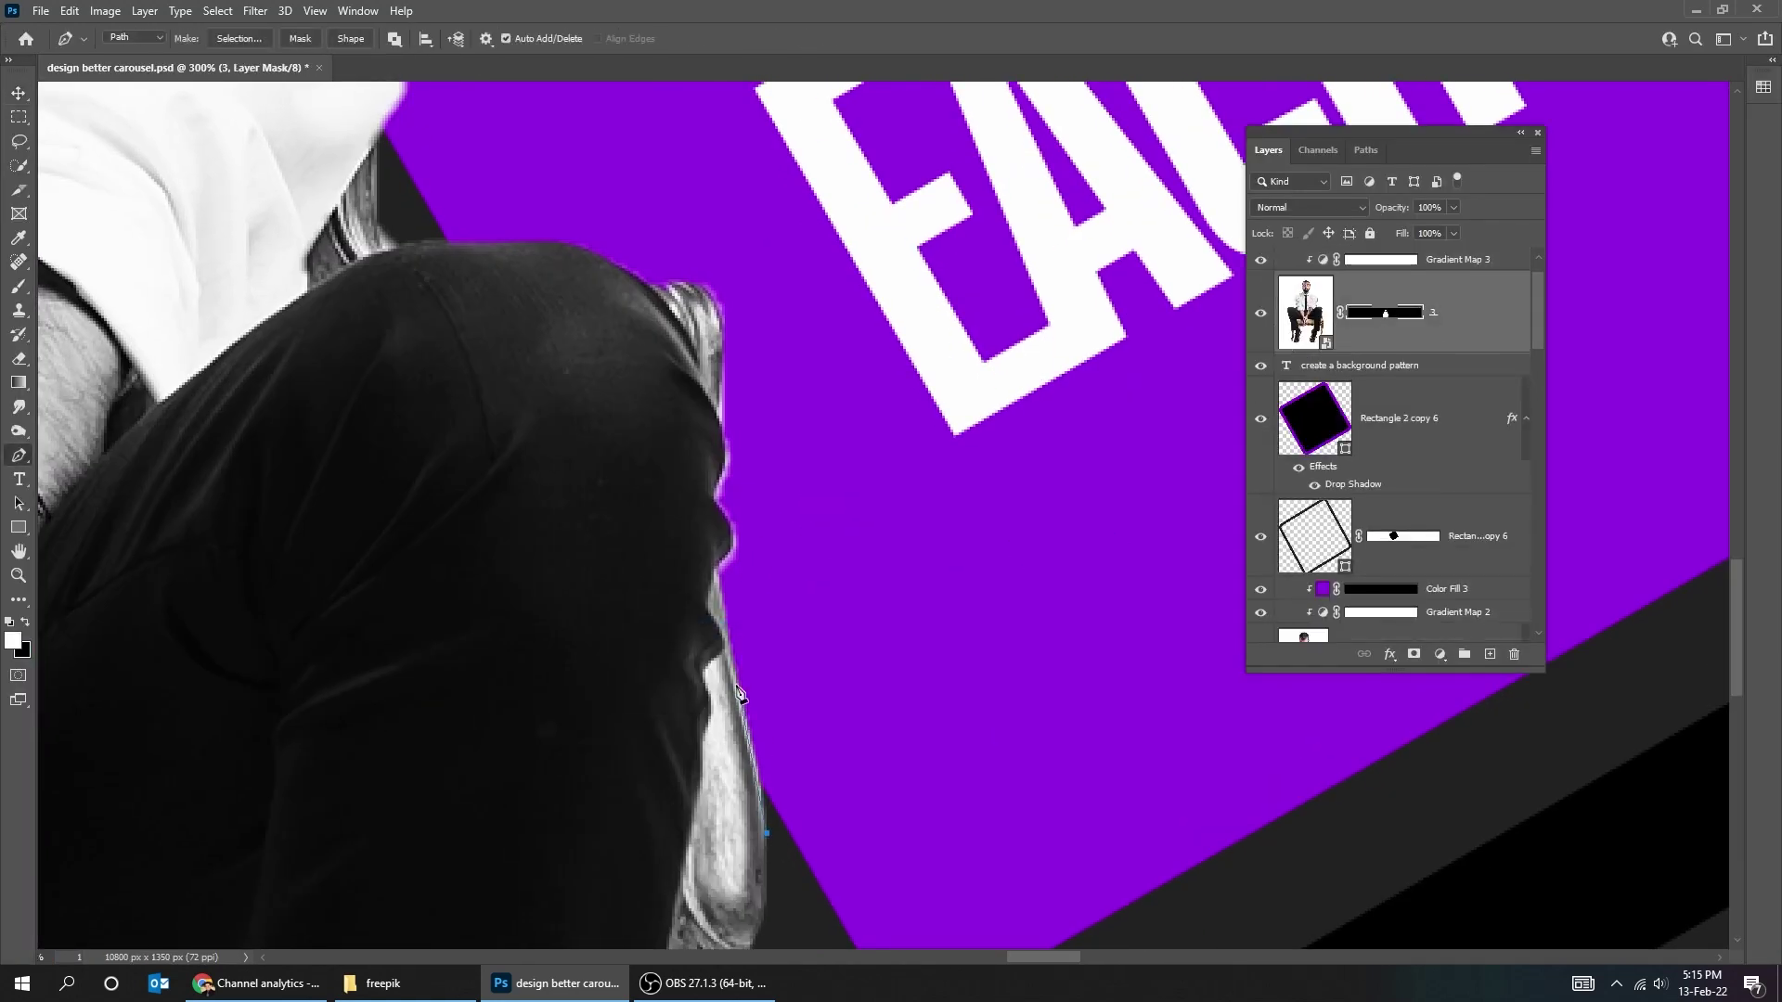
key("ctrl+space")
left_click(747, 527)
left_click_drag(732, 527, 691, 471)
left_click(686, 472)
left_click_drag(700, 420, 705, 399)
left_click(700, 360)
left_click(695, 300)
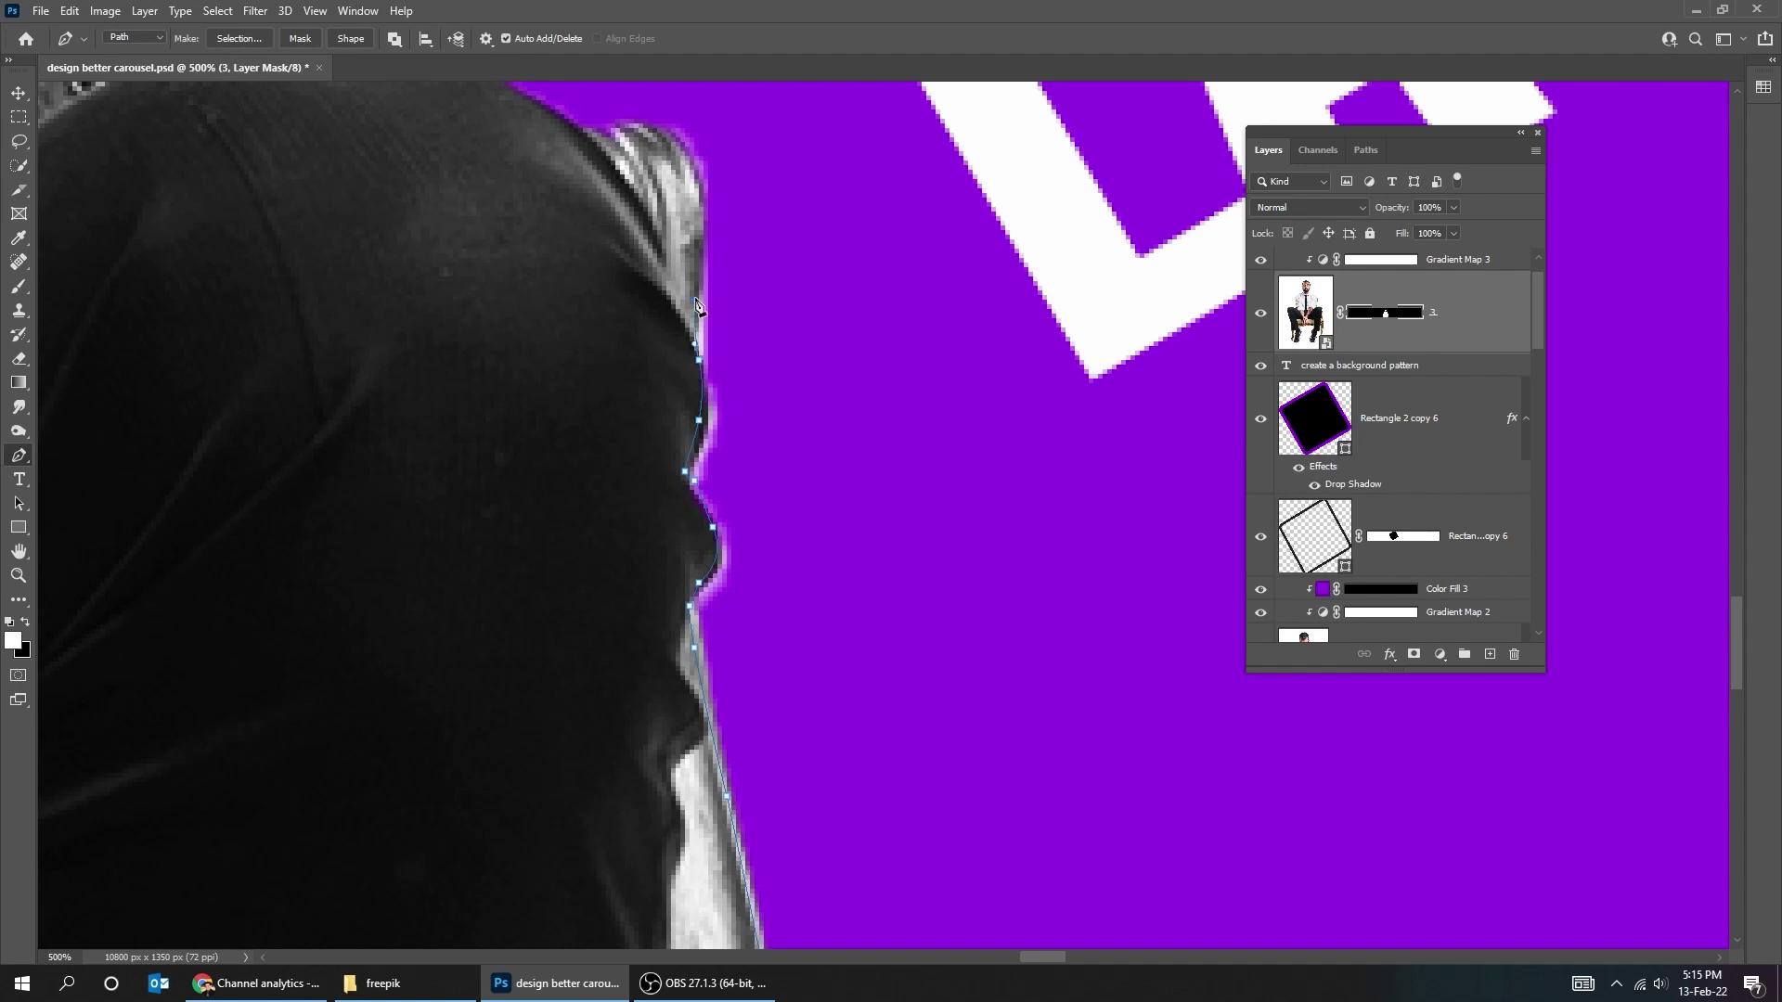
Finish the path around the chair's upper corner and mask out the leftover fringe it encloses.
key("space")
left_click_drag(745, 141, 746, 374)
left_click_drag(695, 398, 675, 366)
left_click(582, 369)
scroll(854, 624, "down", 4)
key("ctrl+Return")
key("ctrl+d")
scroll(806, 543, "down", 3)
key("v")
left_click_drag(788, 413, 962, 572)
key("Tab")
right_click(524, 551)
left_click(542, 562)
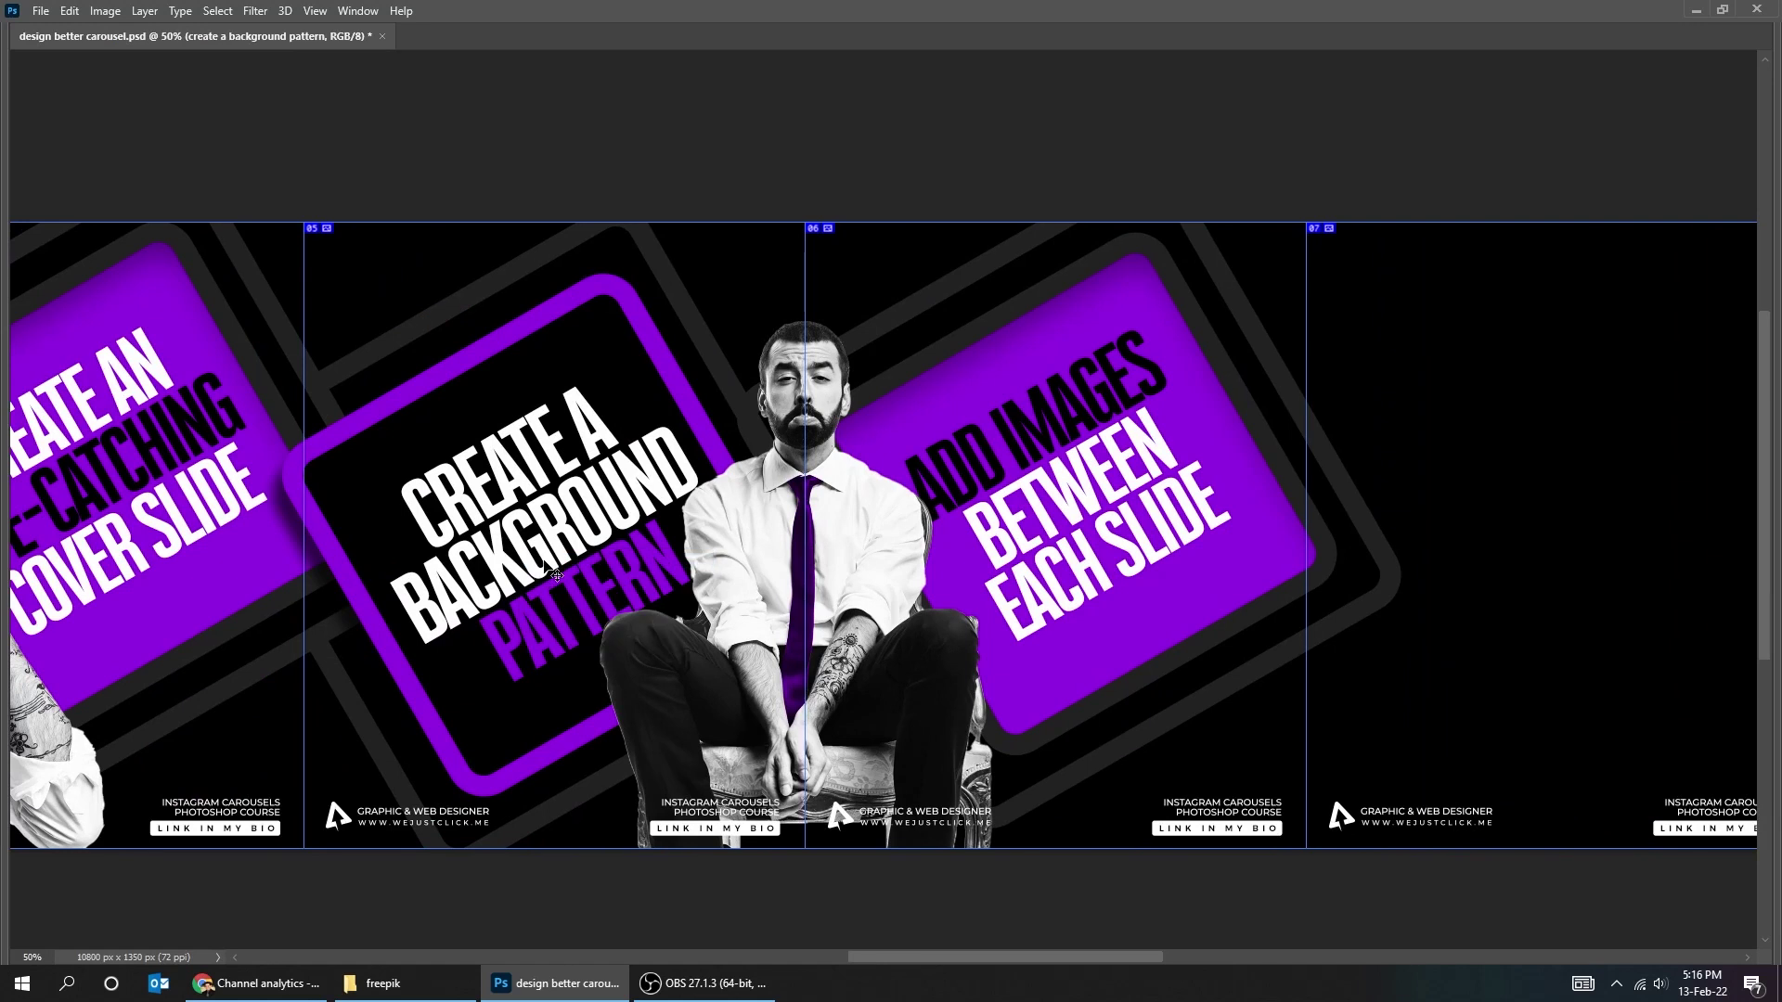
right_click(411, 389)
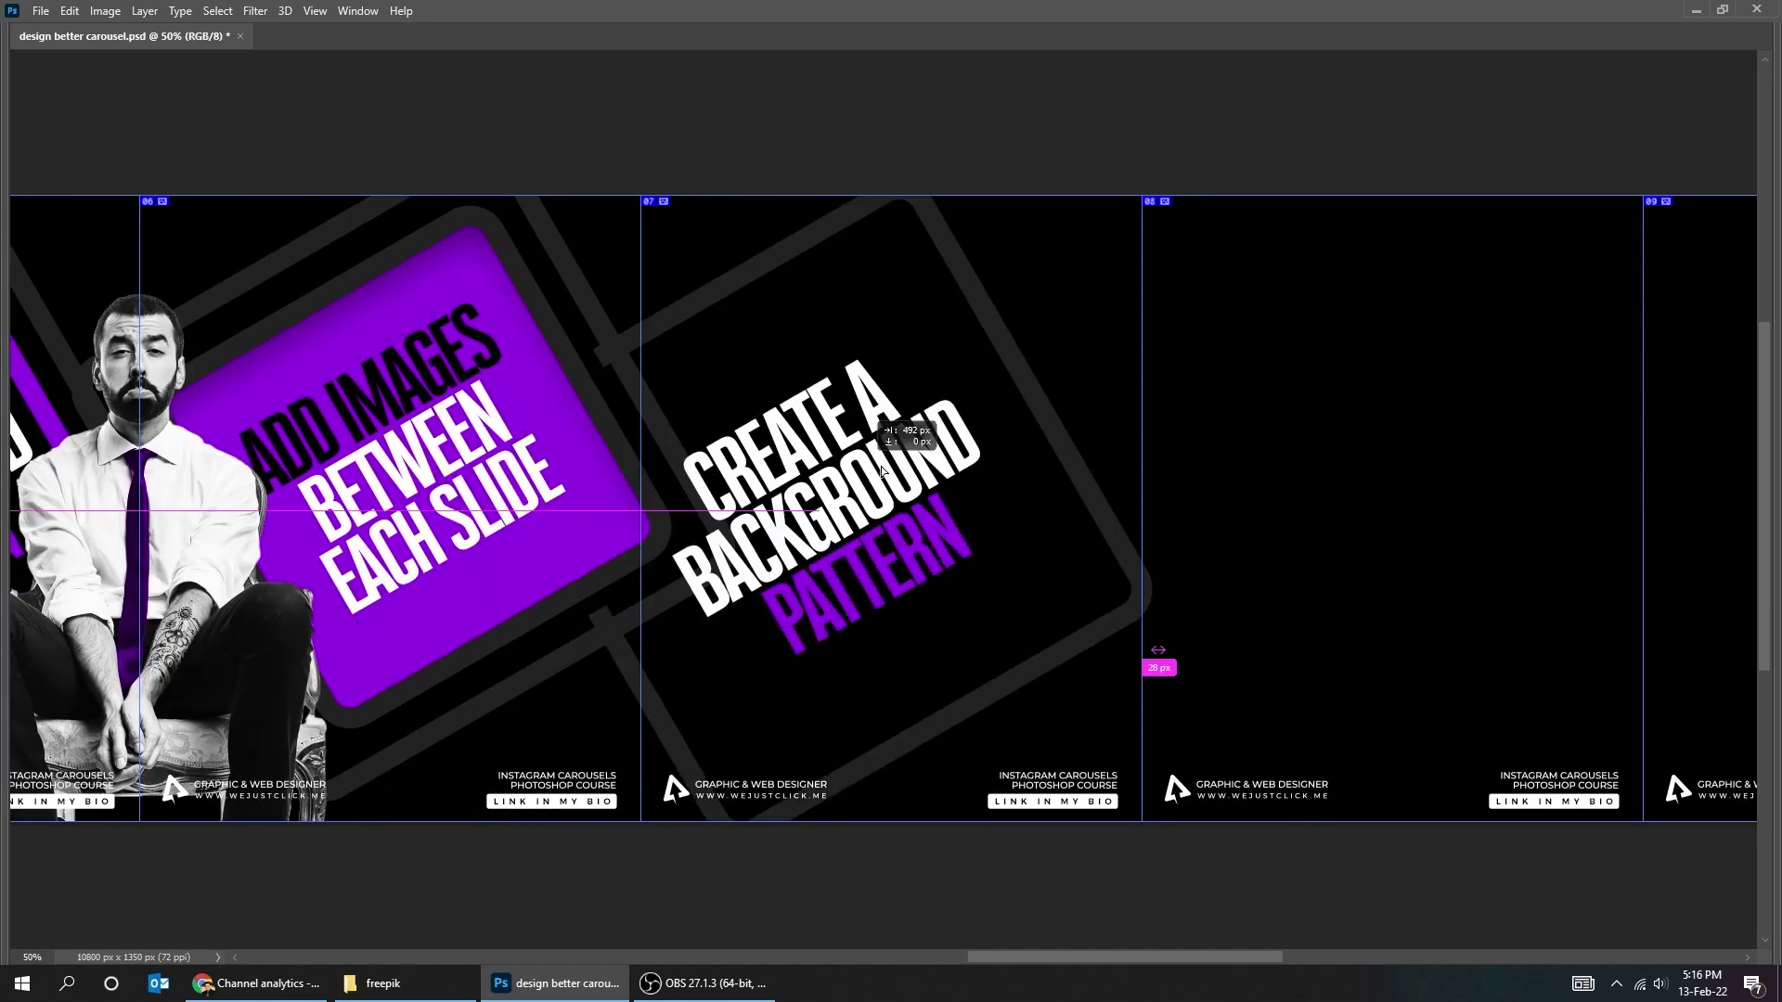
Duplicate the purple-bordered frame, its grey outline and the title from slide 05 onto slide 07.
right_click(322, 417)
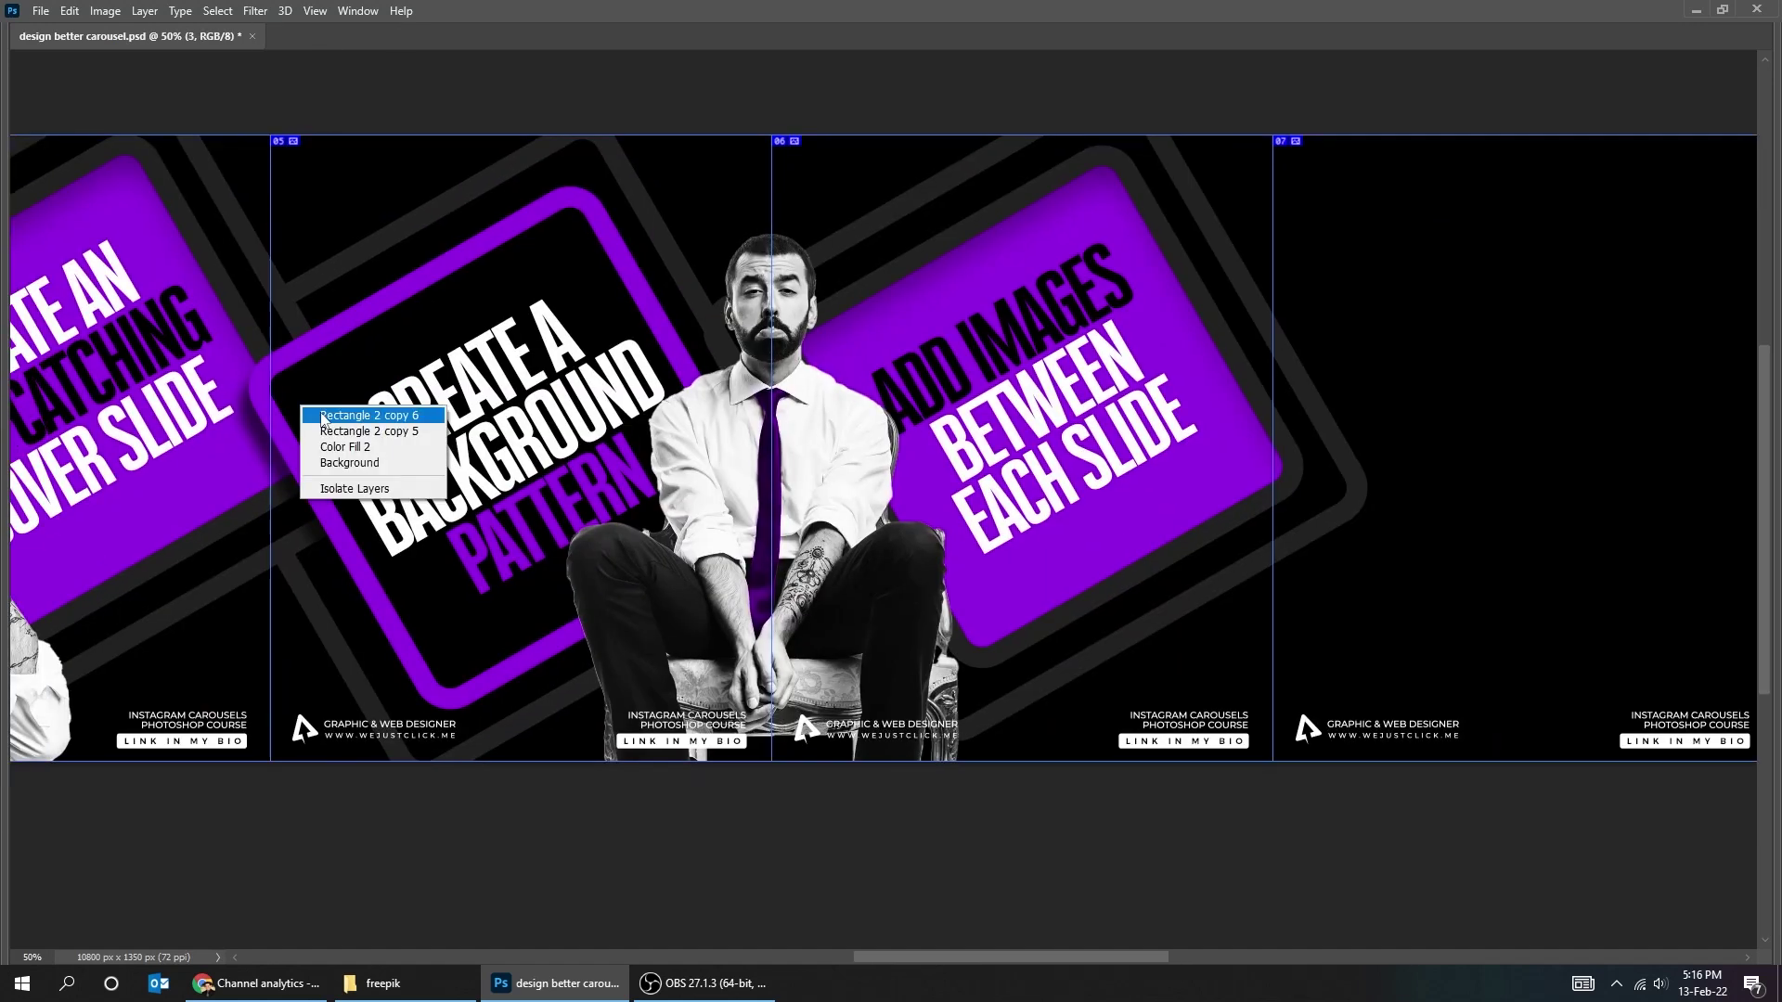
left_click(322, 418, "shift")
right_click(324, 277)
left_click(339, 287, "shift")
right_click(418, 390)
left_click(432, 401, "shift")
left_click_drag(473, 390, 1026, 390)
mouse_move(1025, 390)
left_mouse_down()
mouse_move(520, 389)
mouse_move(1004, 388)
left_mouse_up()
Mask slide 07's grey outline wherever it overlaps the area inside slide 06's grey outline.
key("Tab")
right_click(574, 646)
left_click(603, 660)
key("m")
right_click(398, 401)
left_click(445, 430)
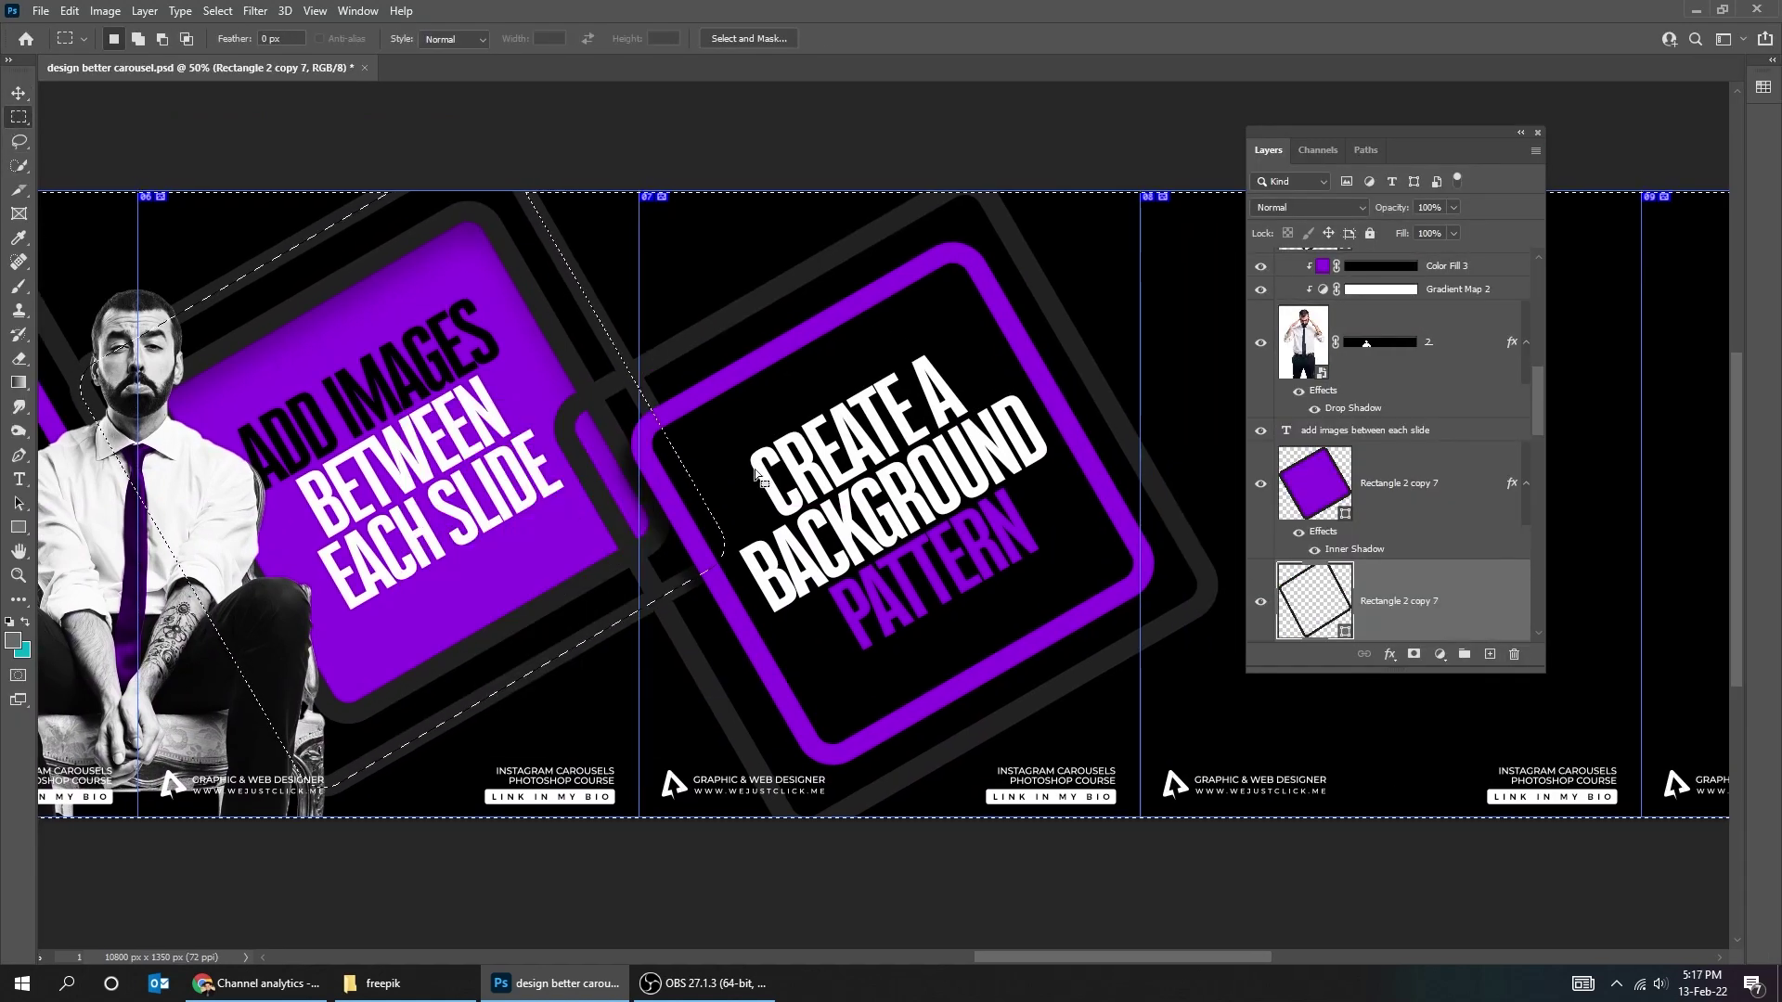
key("v")
right_click(1031, 717)
left_click(1067, 729)
left_click(1413, 654)
Replace the slide 07 title with CREATE SMOOTH TRANSITION on three lines.
scroll(1113, 538, "right", 2)
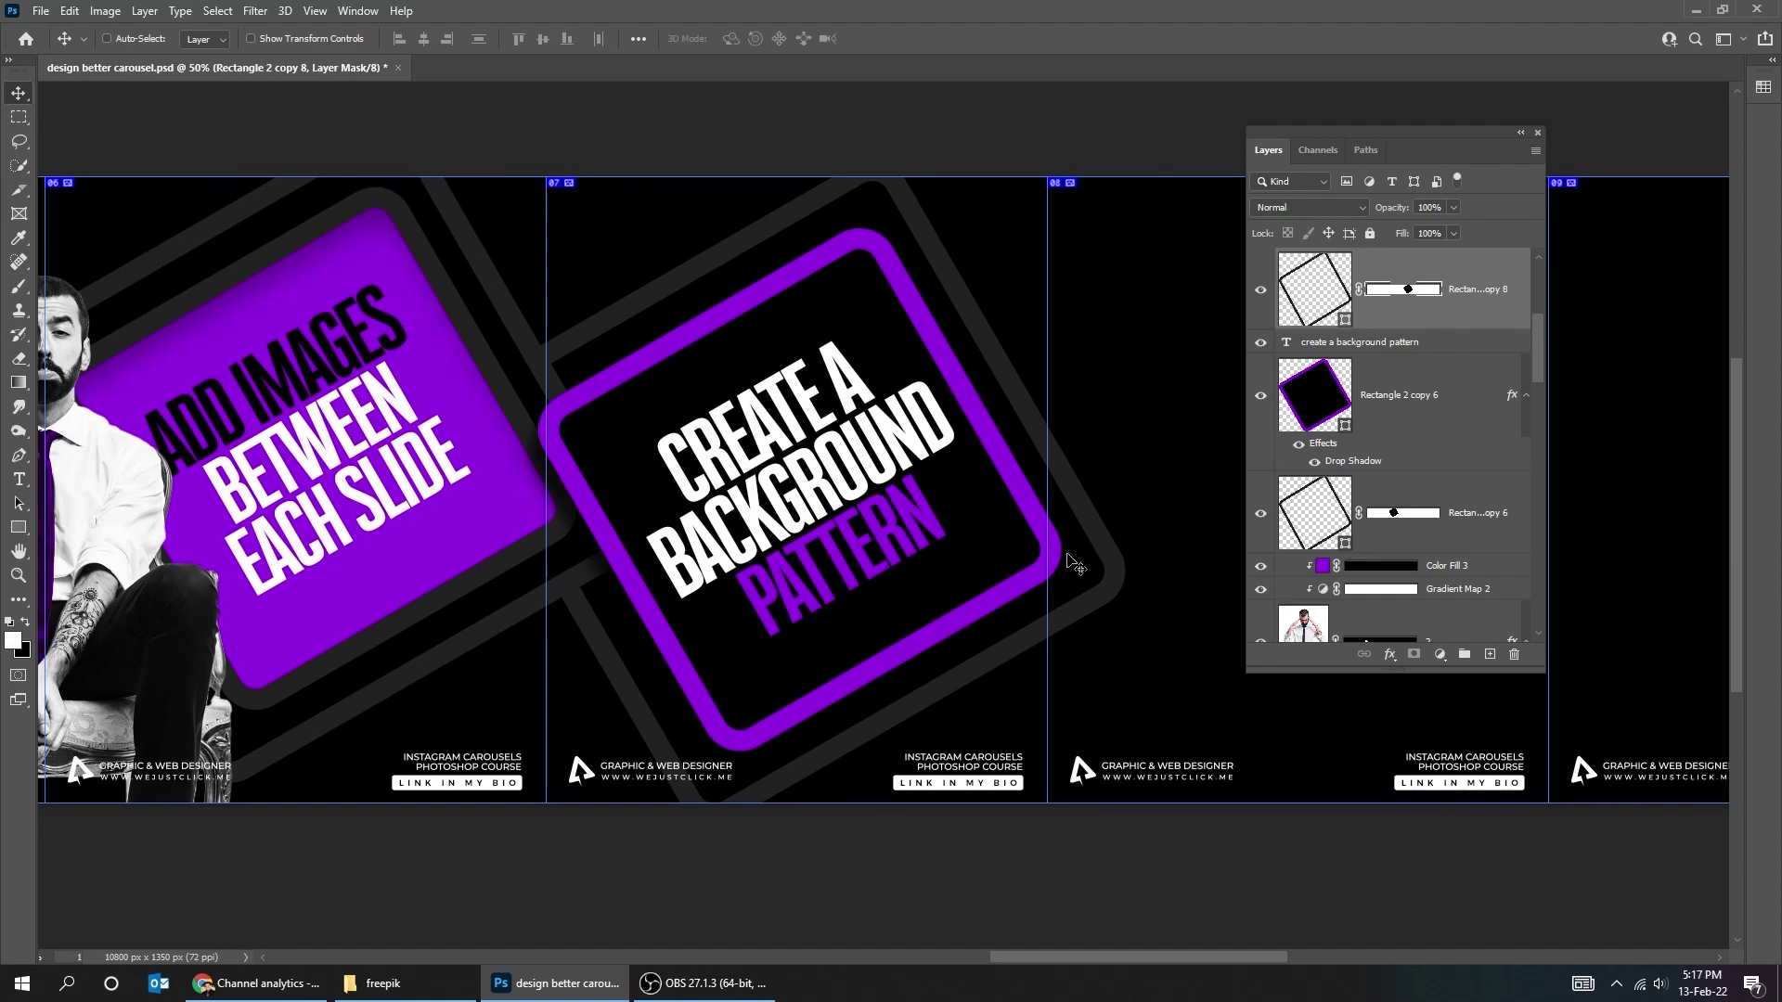
double_click(891, 464)
type("CREATE SMOO")
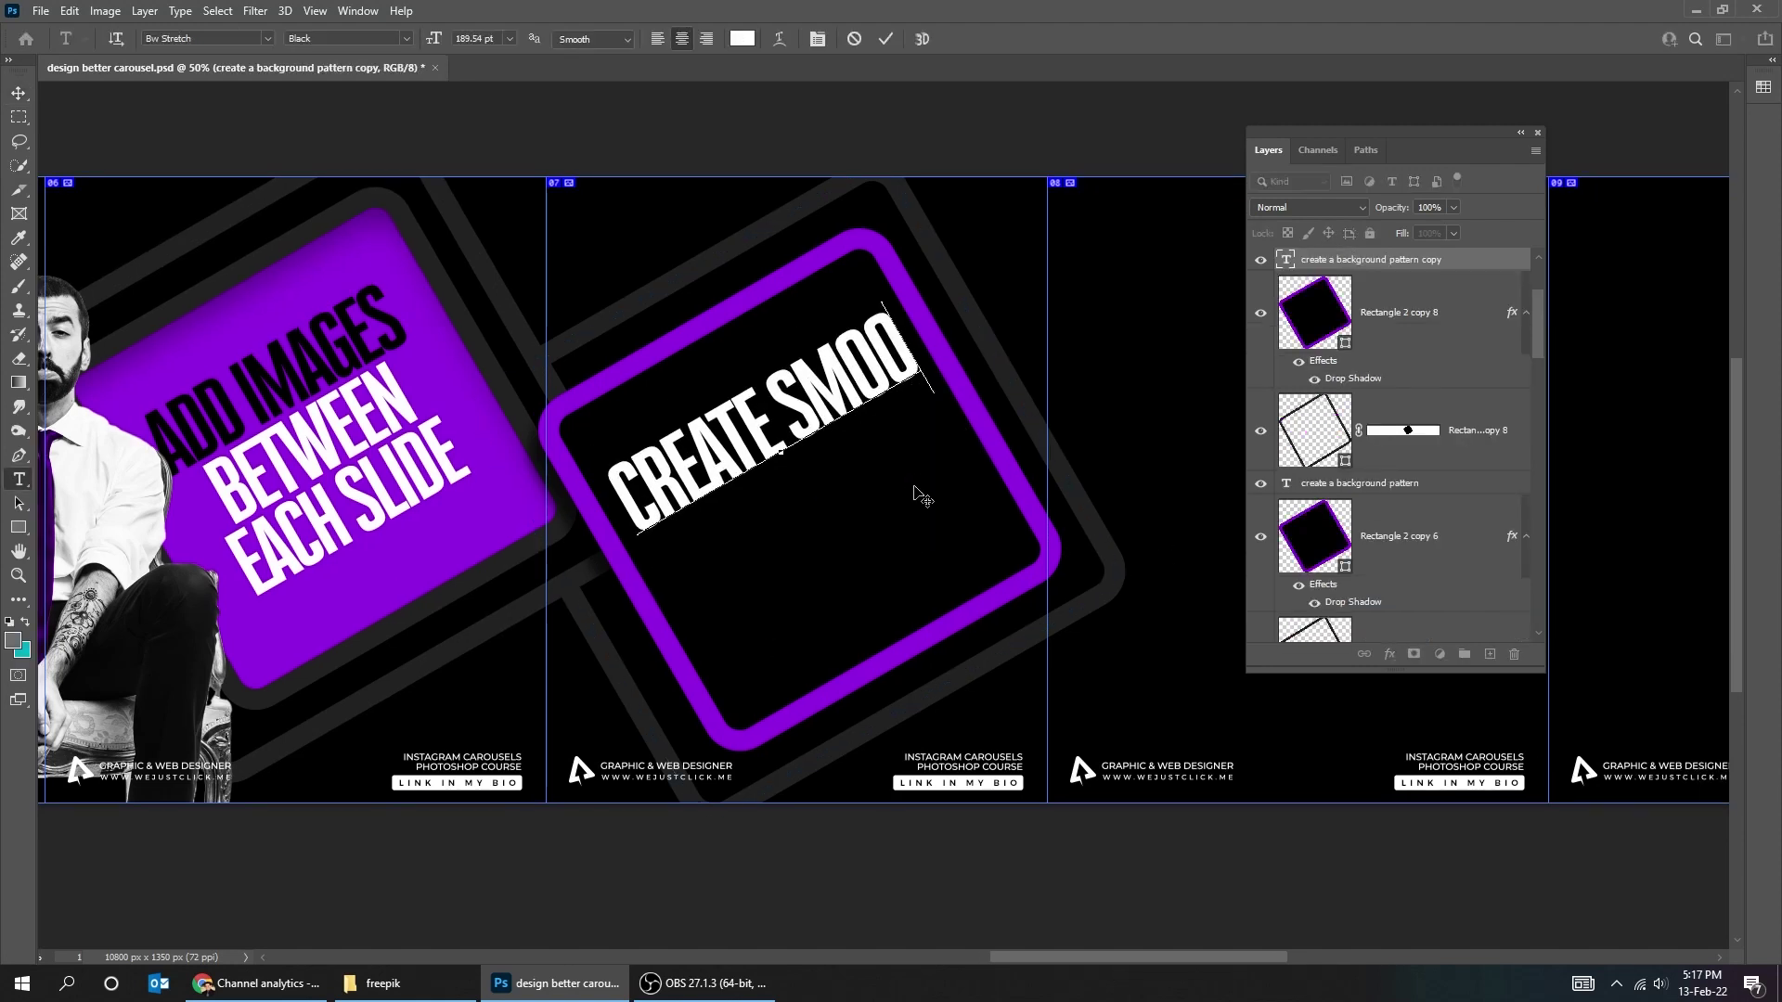
type("TH TRANSITION")
left_click(600, 418)
Colour the word SMOOTH in the slide 07 title black.
left_click_drag(896, 443, 698, 531)
left_click(742, 38)
left_click(268, 713)
left_click(675, 469)
key("ctrl+Return")
key("v")
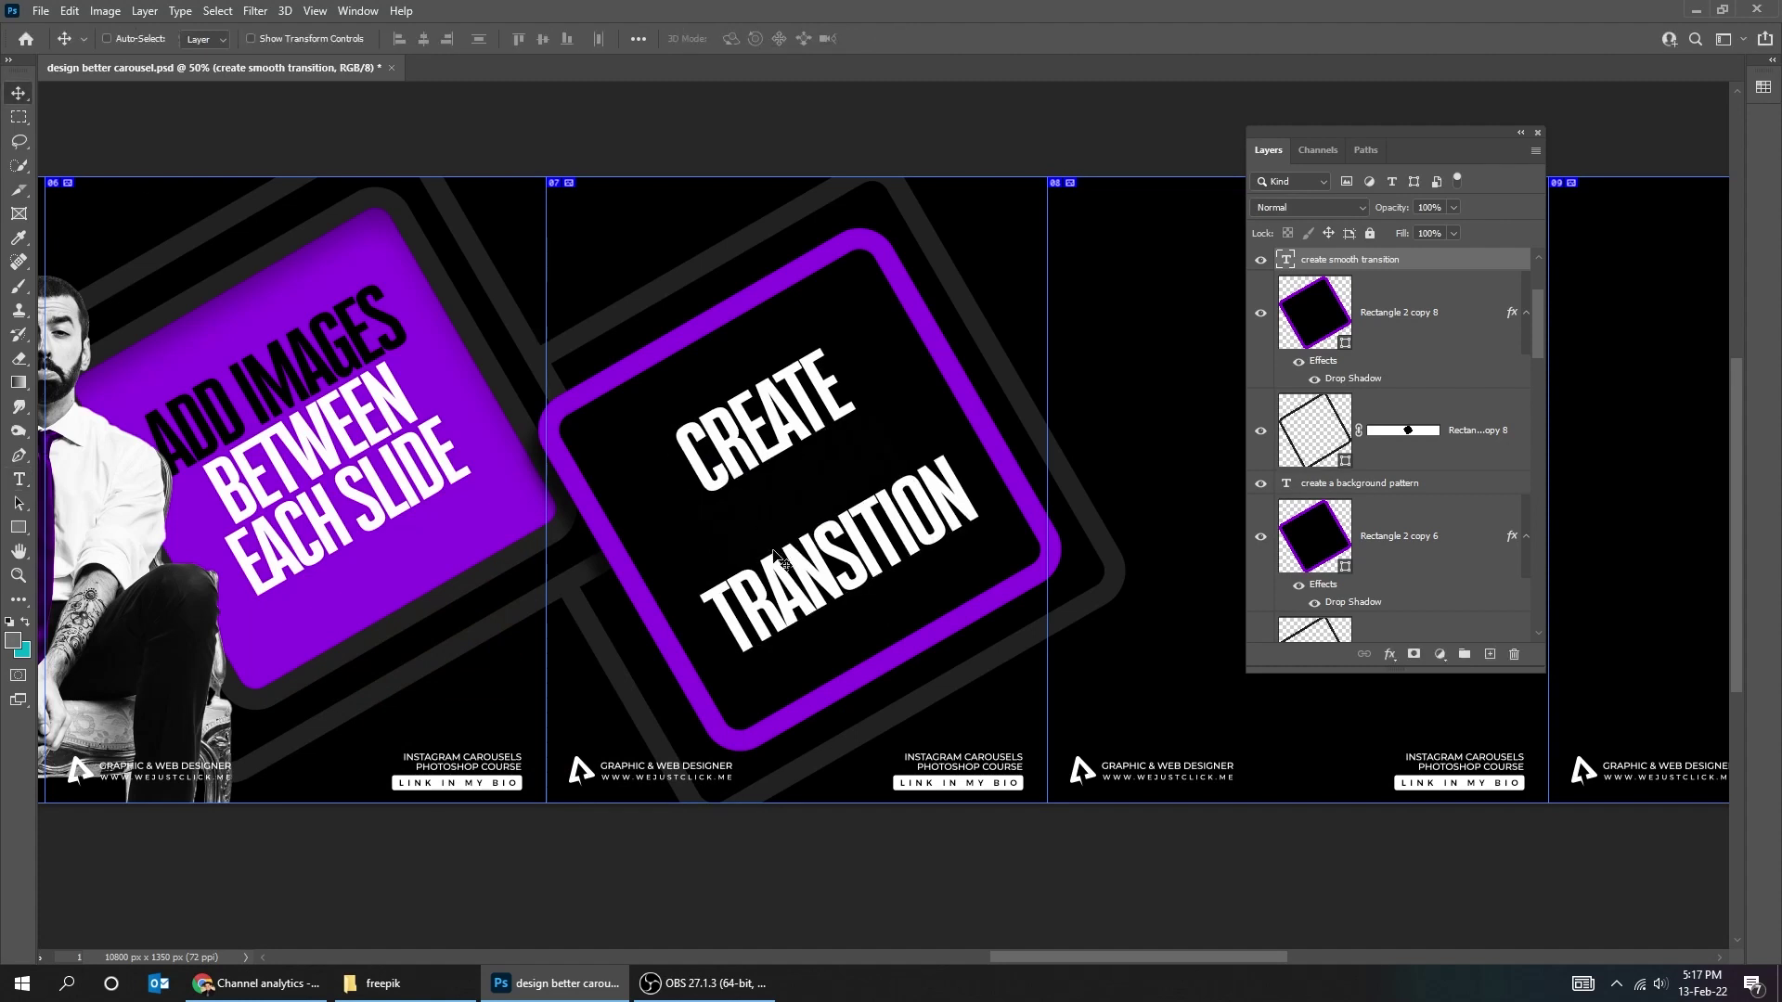
Colour the word SMOOTH in the slide 07 title purple to match the frame and save the document.
double_click(748, 555)
left_click_drag(701, 526, 915, 421)
left_click(743, 38)
left_click(647, 350)
left_click(688, 472)
key("ctrl+Return")
left_click_drag(1003, 607, 809, 571)
key("ctrl+s")
Place the photo of the standing man with crossed arms across slides 07 and 08 and clip a black-and-white Gradient Map to it.
left_click(382, 983)
left_click_drag(513, 136, 776, 730)
key("Return")
left_click_drag(950, 496, 910, 538)
key("ctrl+F2")
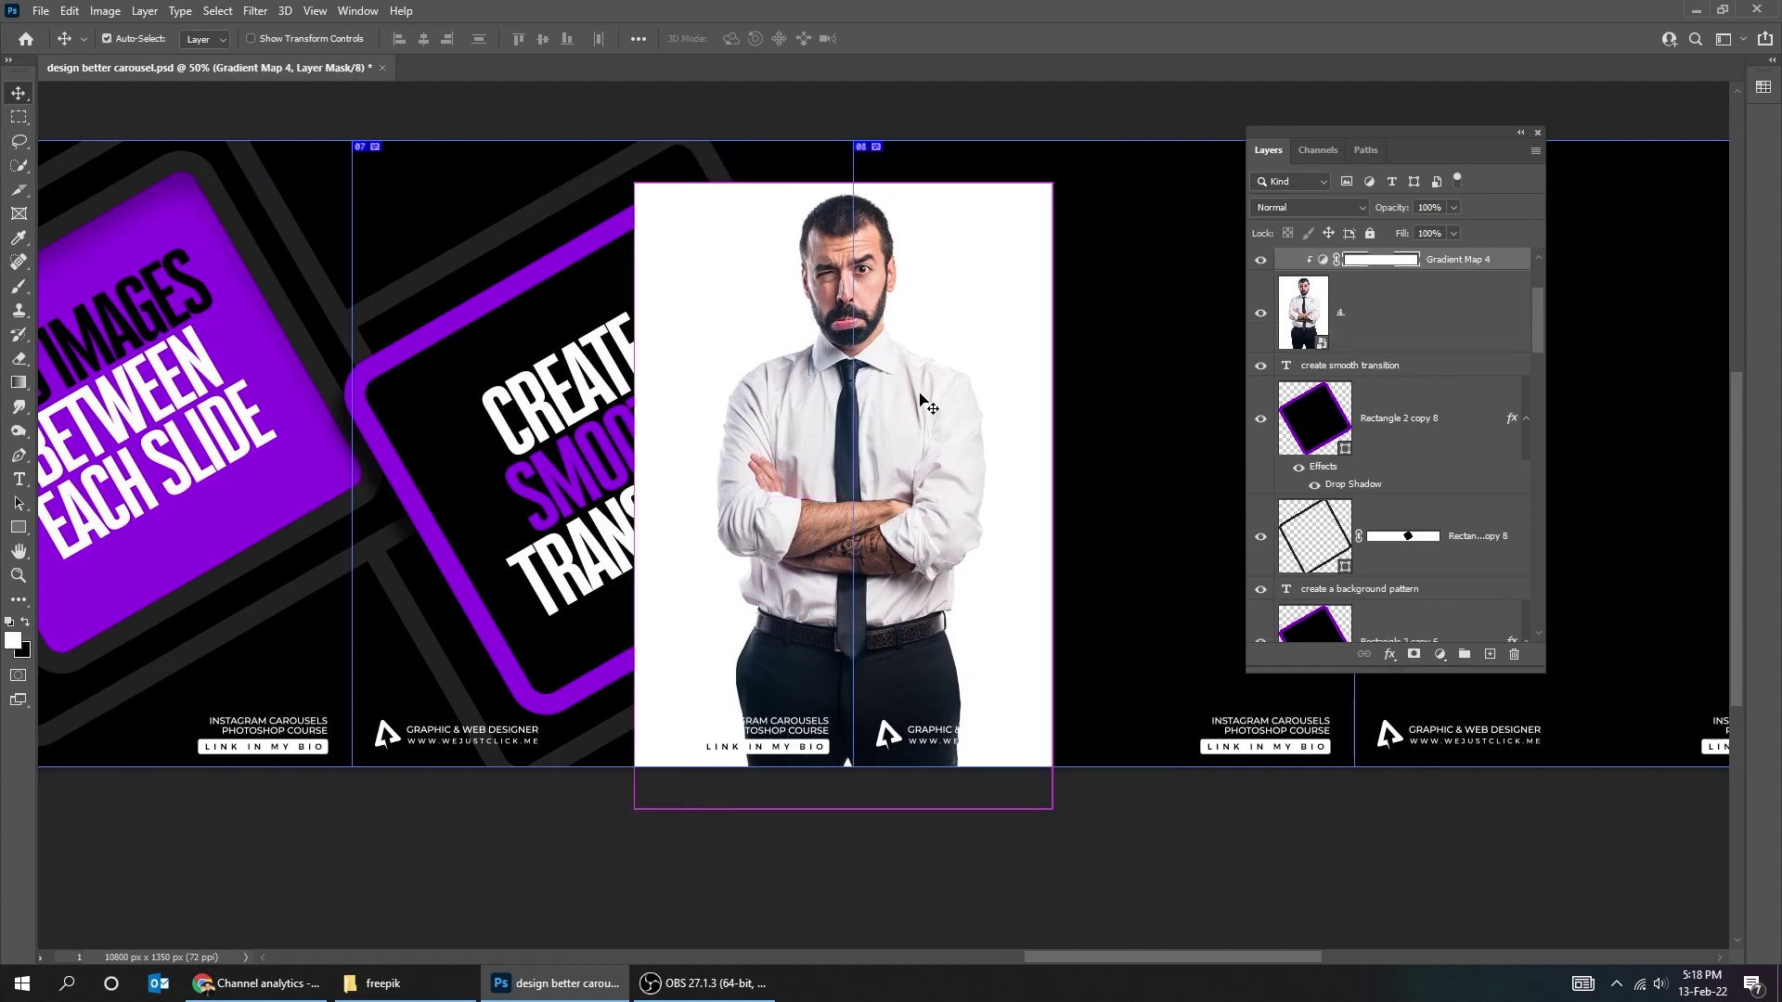
Select the standing man as the subject of his photo and mask out the white background.
left_click(1303, 324)
left_click(246, 12)
mouse_move(223, 17)
left_click(263, 226)
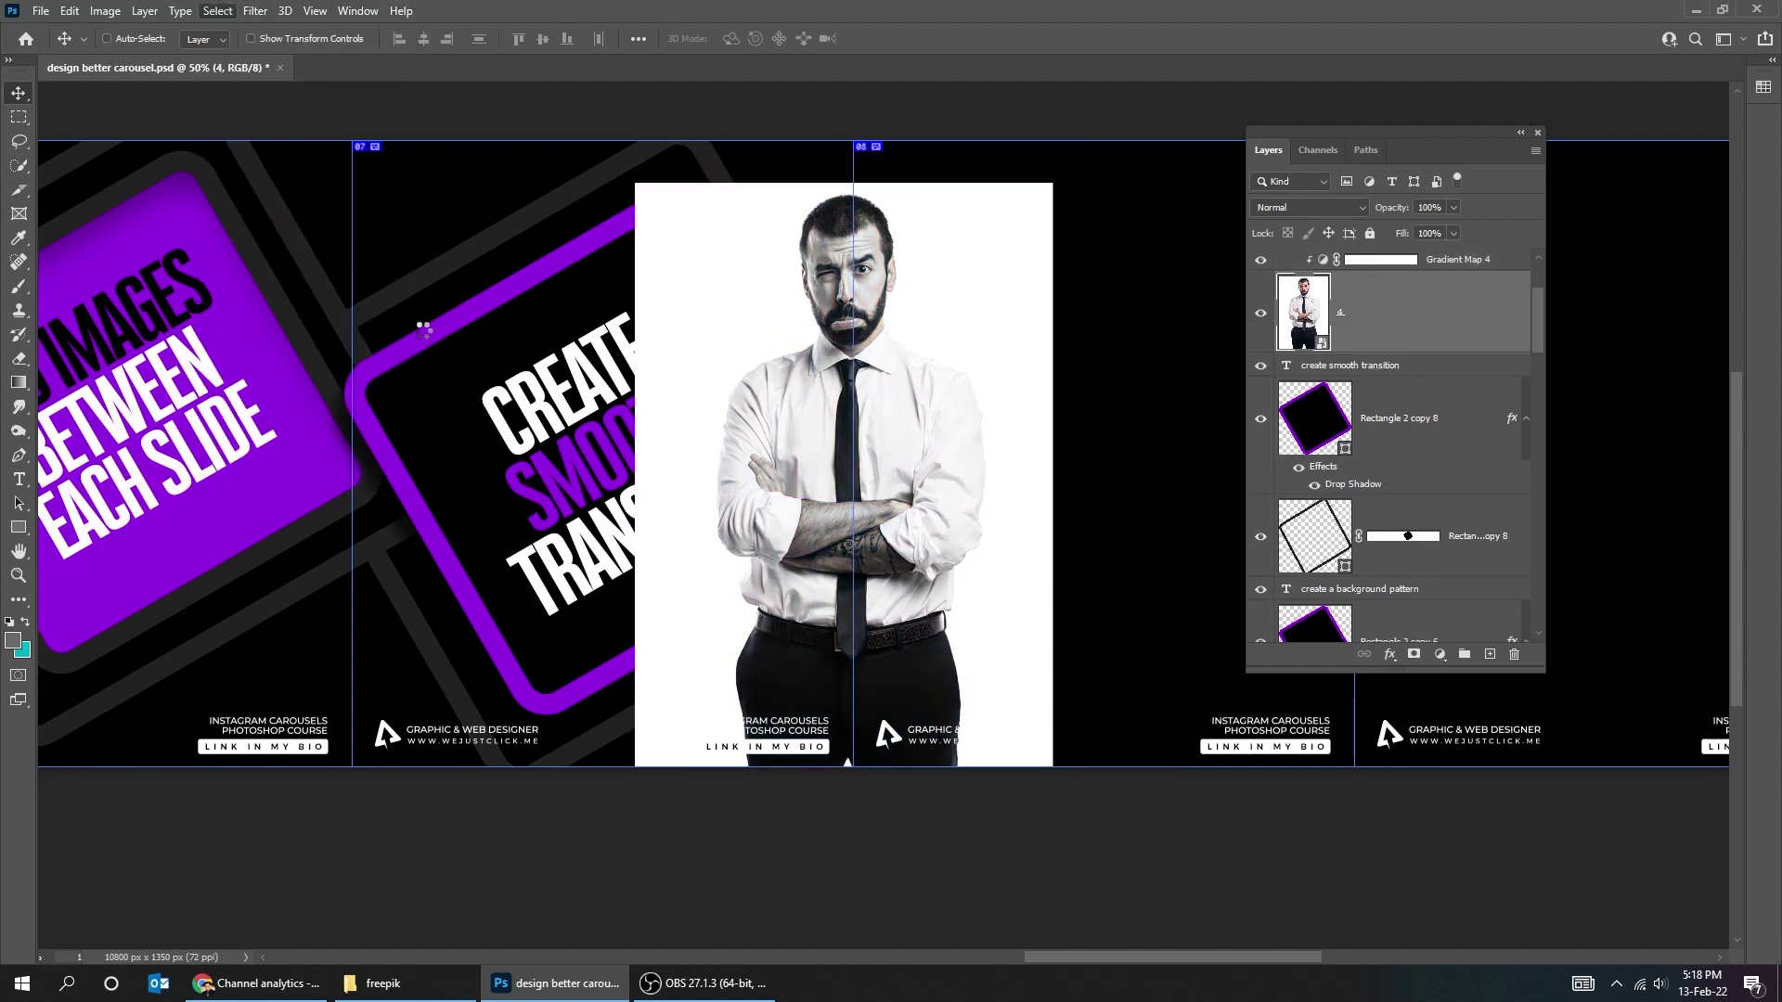
key("ctrl+F3")
Trace a Pen path along the slide 08 edge of the standing man's trousers, belt, sleeve and shoulder.
scroll(965, 650, "up", 2)
left_click_drag(1006, 501, 1023, 573)
scroll(995, 914, "up", 1)
key("p")
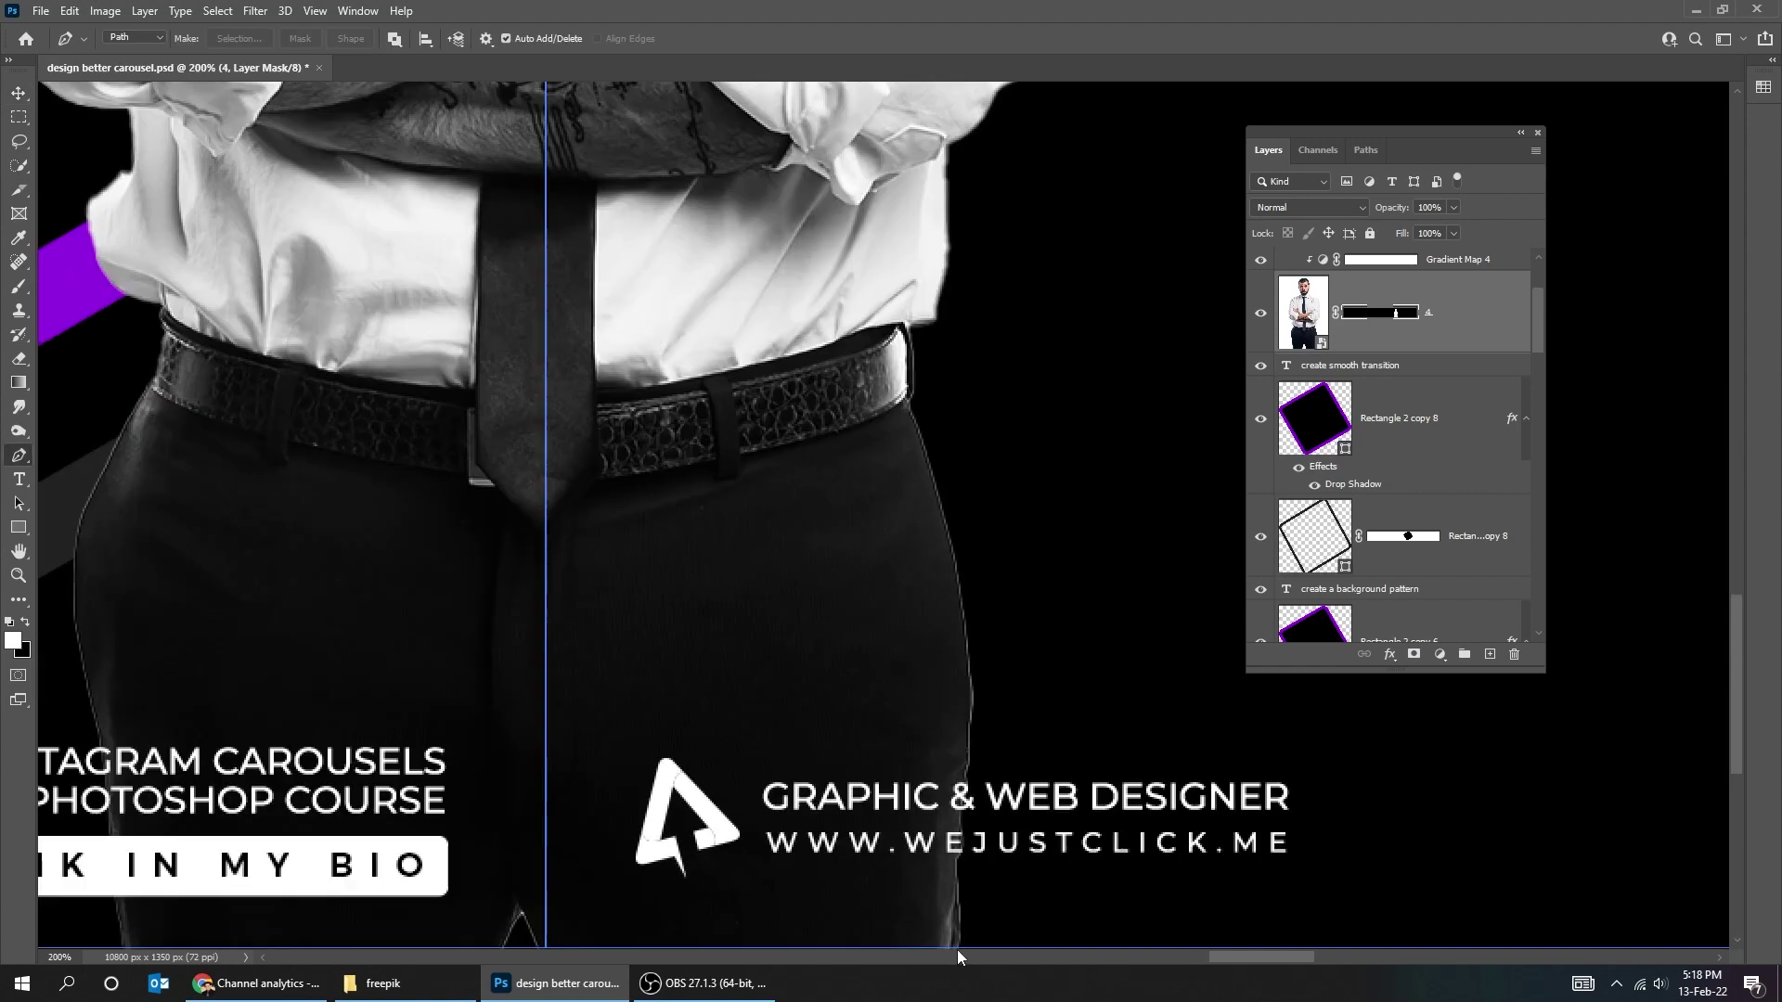
left_click(925, 316)
left_click_drag(962, 287, 953, 345)
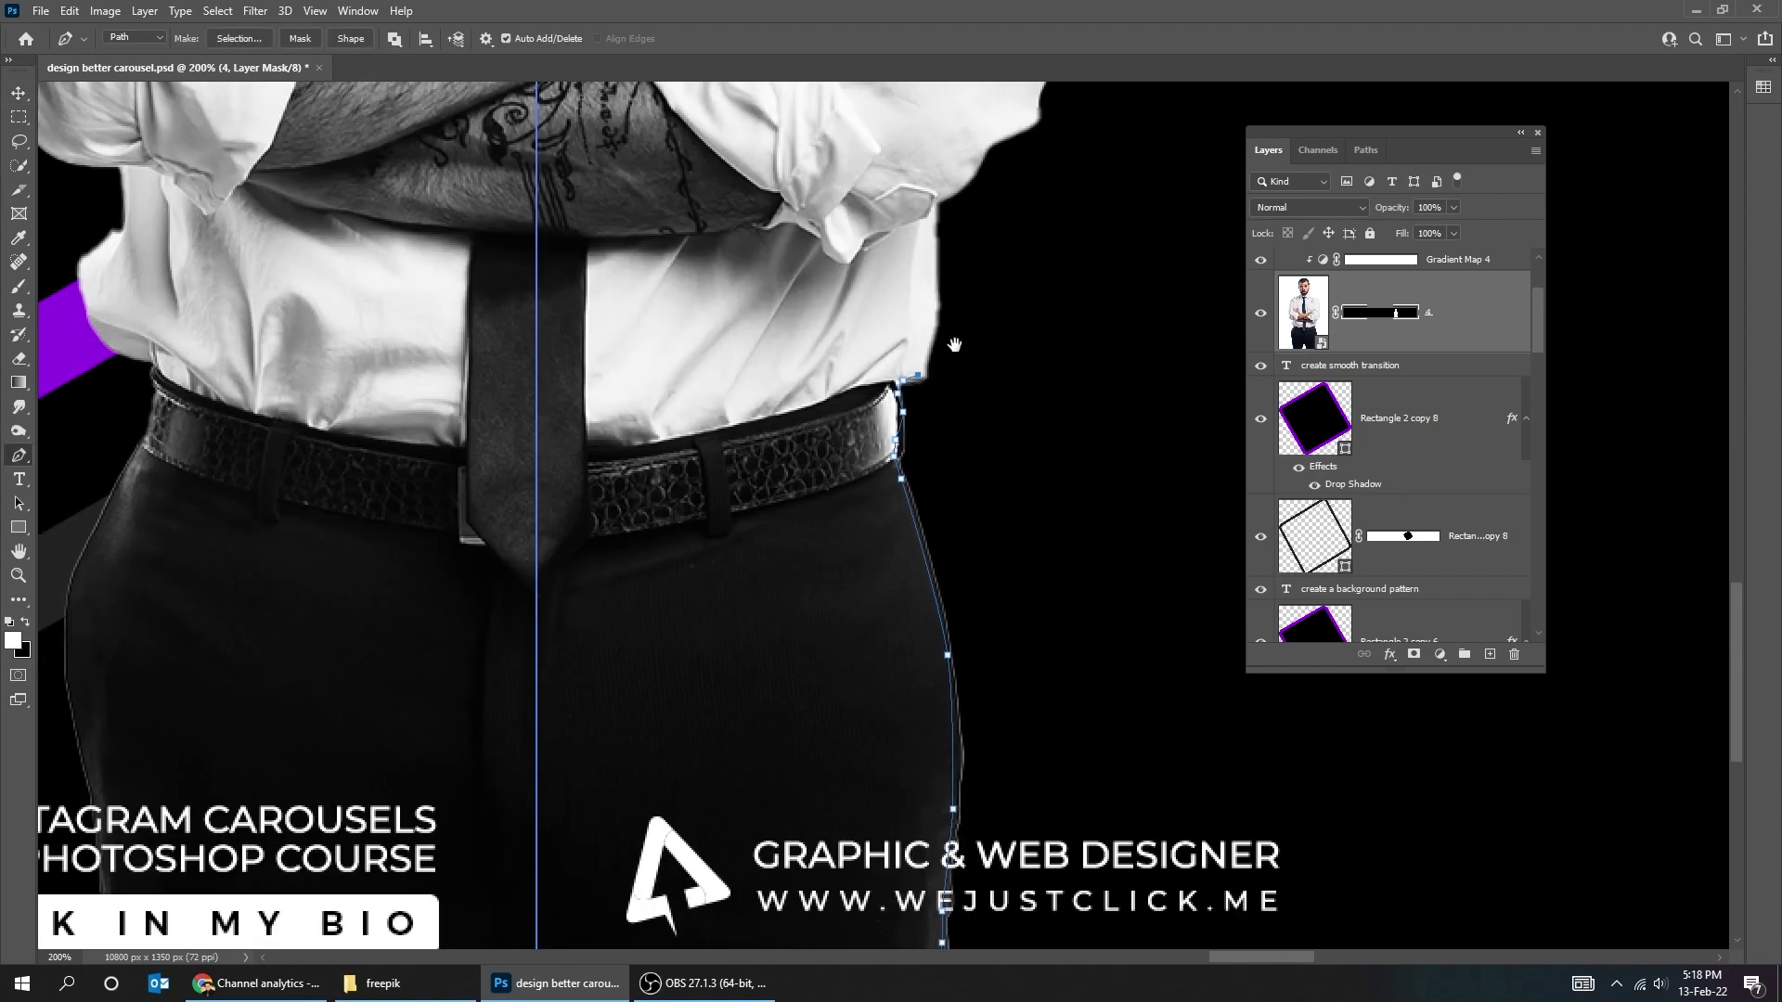
left_click(988, 136)
left_click_drag(1010, 130, 965, 266)
left_click_drag(995, 176, 965, 475)
left_click_drag(954, 422, 874, 646)
left_click_drag(901, 493, 899, 476)
left_click(881, 288)
left_click(871, 260)
left_click(860, 239)
left_click_drag(885, 186, 907, 472)
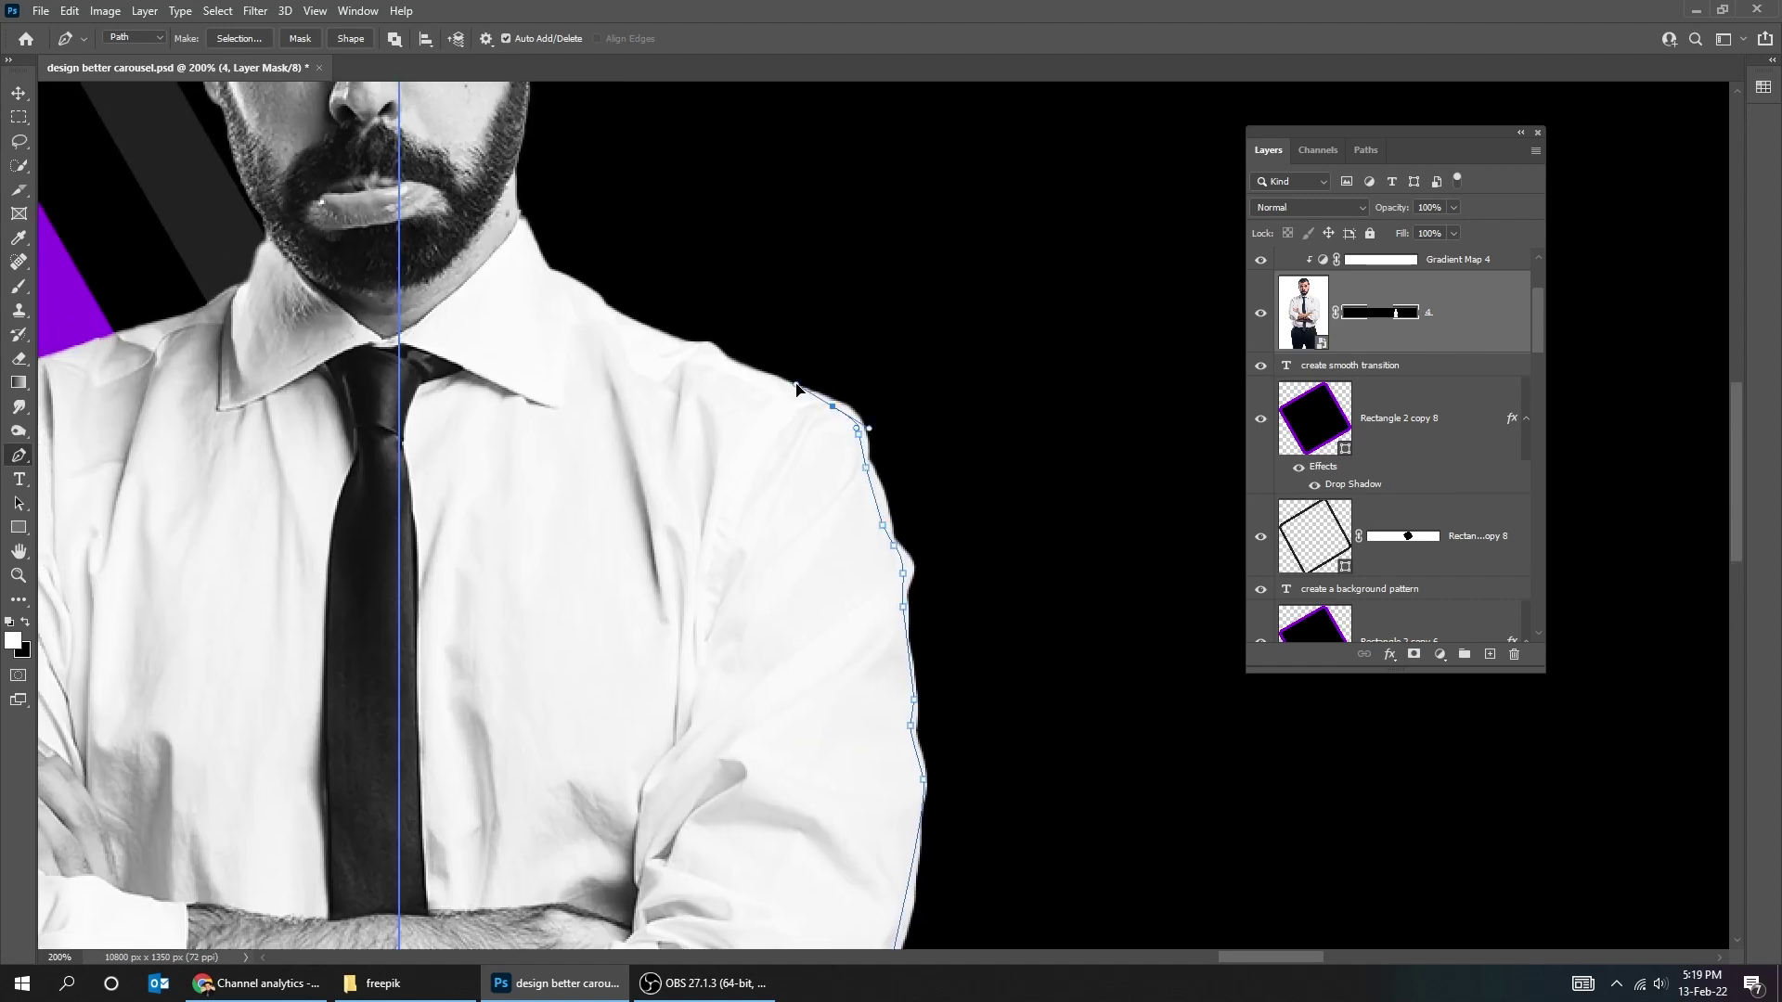
Close the path through the empty background and fill that area black on the standing man's layer mask.
left_click(1187, 307)
left_click_drag(979, 891, 771, 342)
left_click(791, 659)
left_click(705, 742)
left_click(601, 685)
right_click(686, 361)
left_click(739, 437)
key("Return")
key("ctrl+BackSpace")
key("ctrl+d")
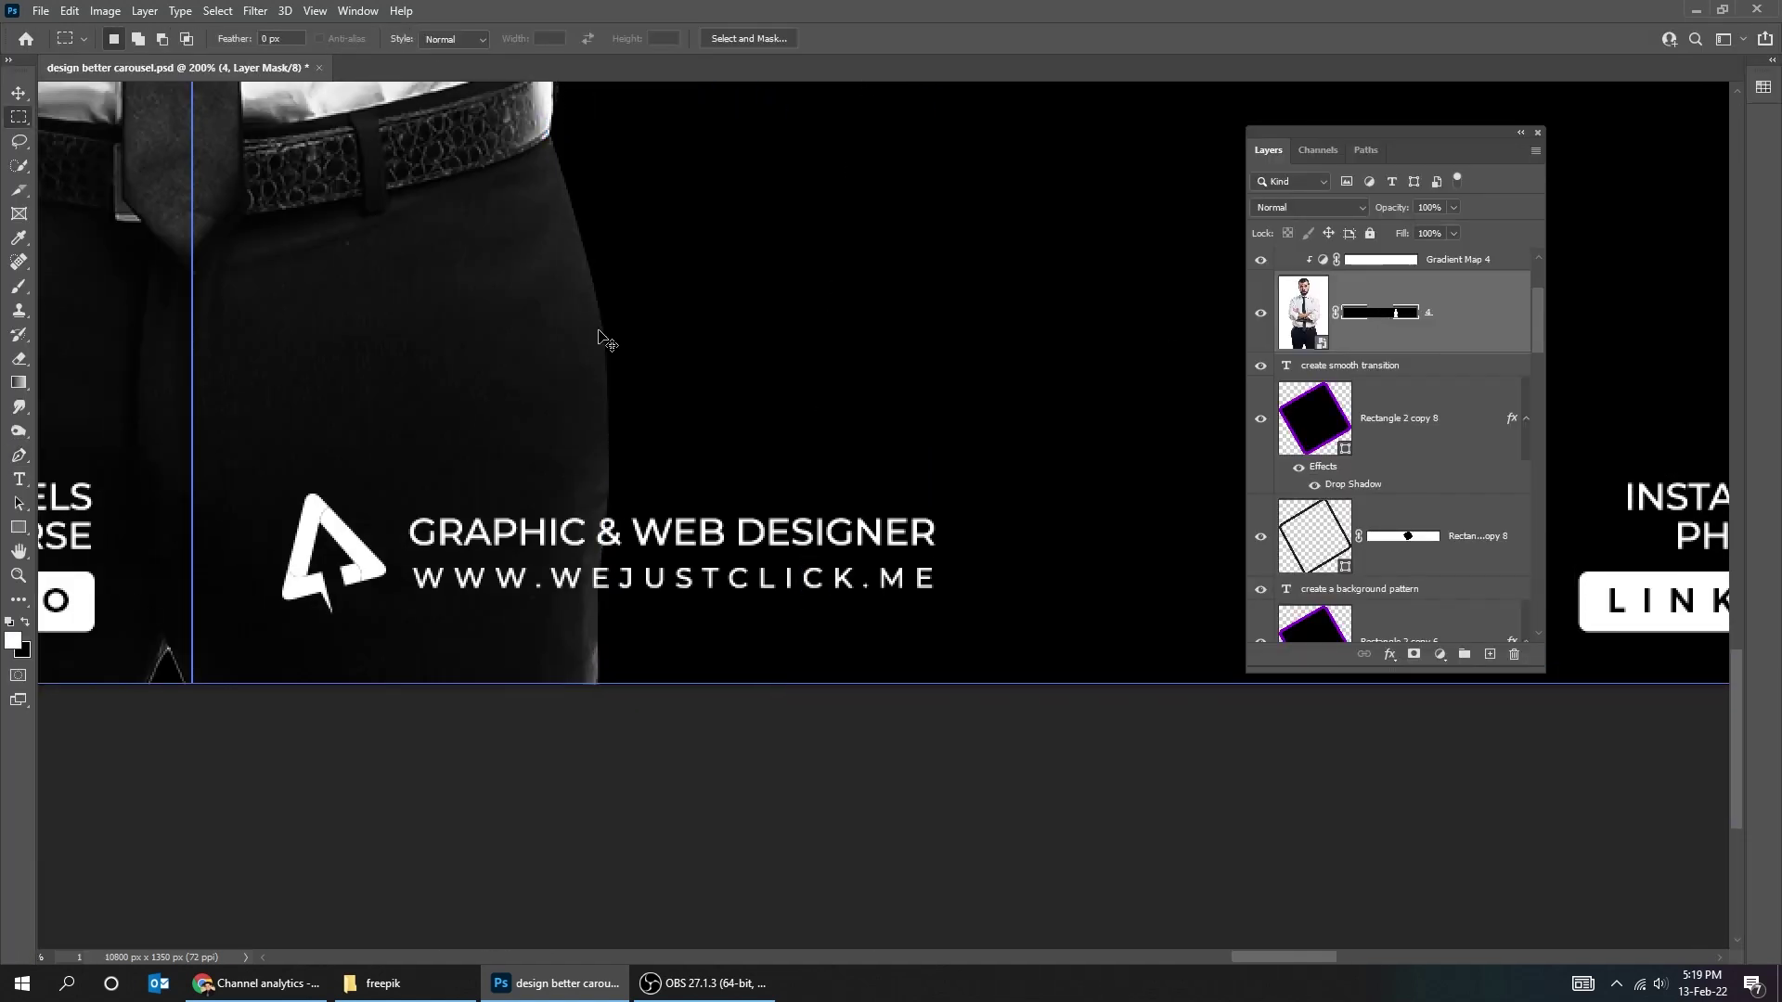
Move the standing man slightly down, keeping him centred over the boundary between slides 07 and 08.
key("ctrl+minus")
key("ctrl+minus")
key("ctrl+minus")
key("ctrl+minus")
key("v")
left_click_drag(714, 332, 774, 330)
right_click(853, 349)
left_click(872, 373)
left_click_drag(888, 316, 895, 354)
left_click_drag(778, 375, 812, 373)
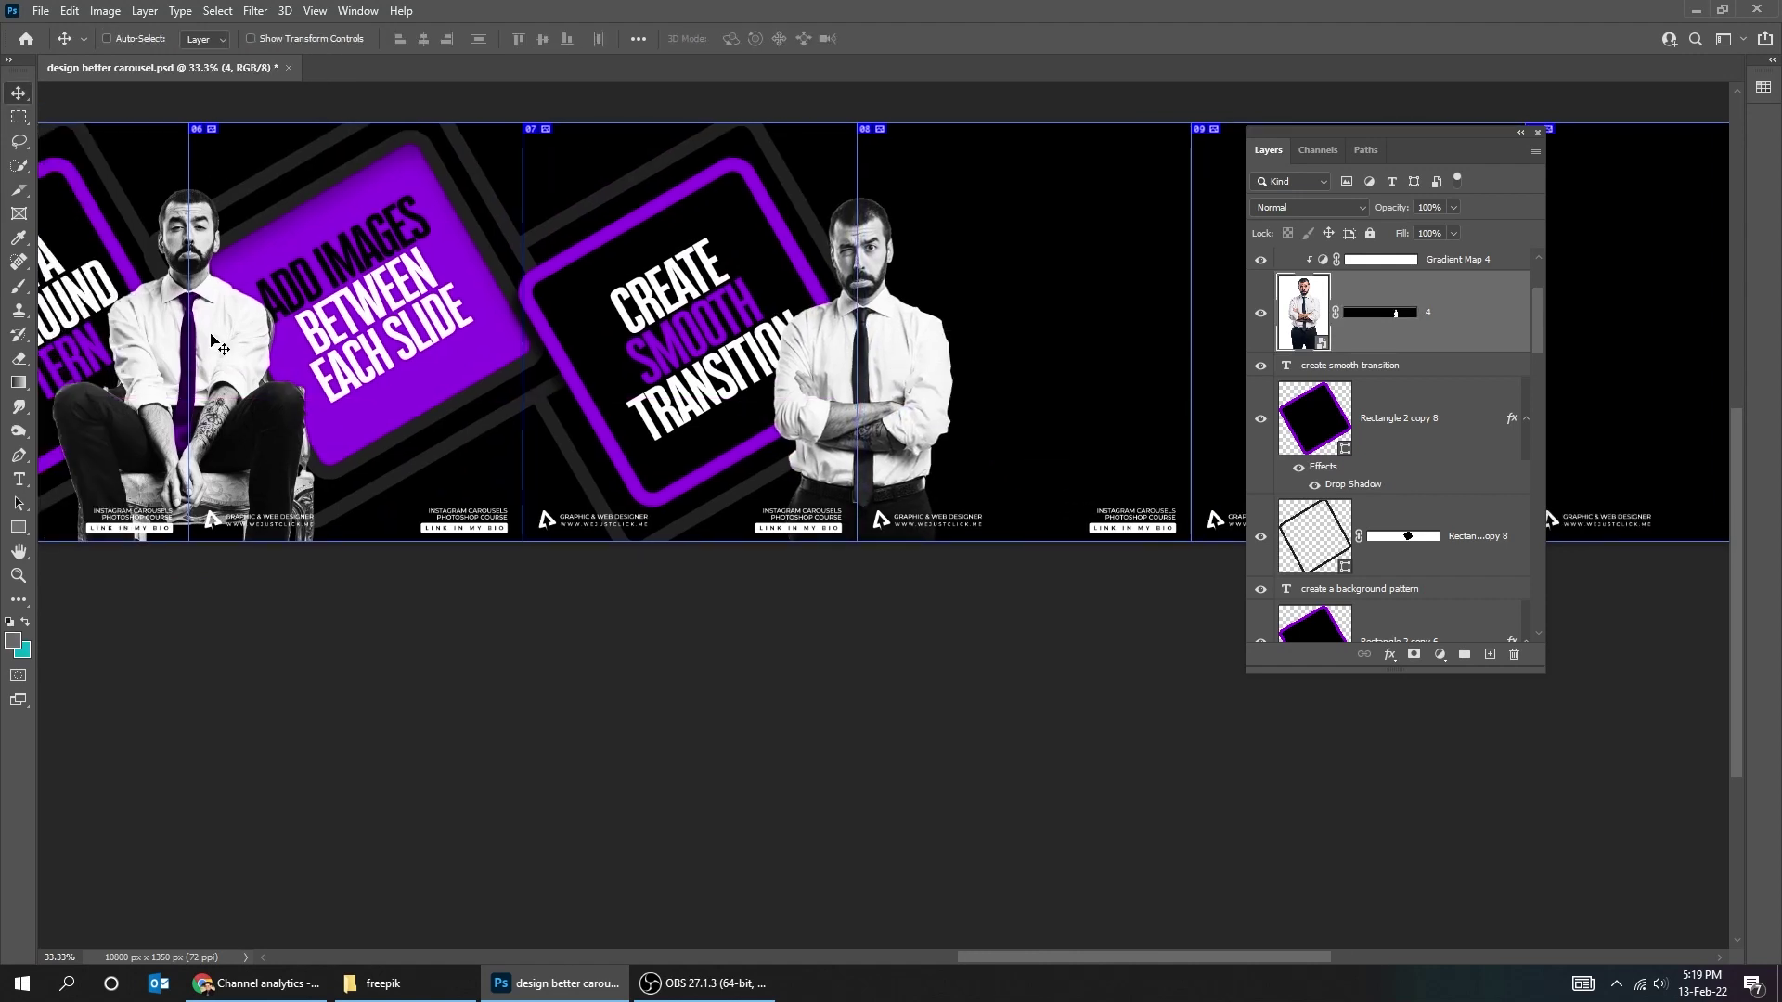
Copy the layer style from the man between slides 03 and 04 onto the seated man and review his drop shadow settings.
right_click(207, 335)
left_click(232, 377)
left_click_drag(325, 390, 1108, 390)
right_click(318, 441)
left_click(351, 483)
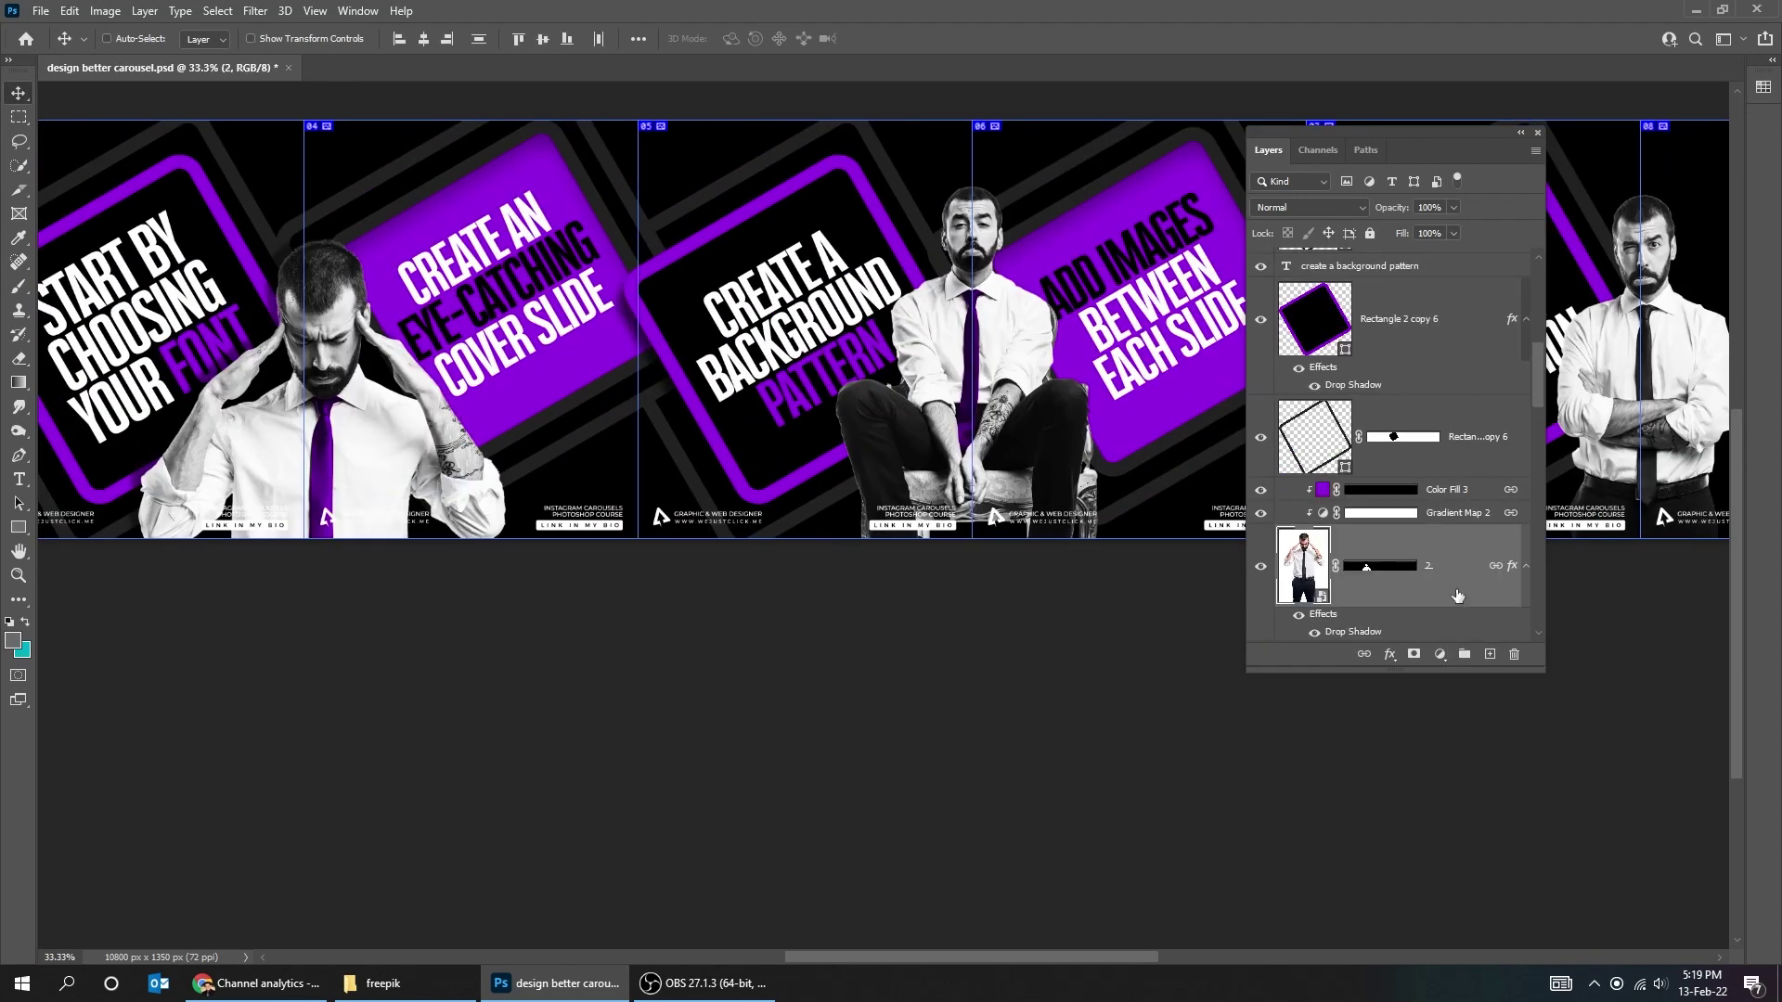
right_click(1459, 604)
left_click(1519, 645)
left_click_drag(1040, 325, 787, 325)
key("ctrl+plus")
key("ctrl+plus")
right_click(709, 334)
left_click(729, 361)
right_click(1464, 302)
left_click(1527, 661)
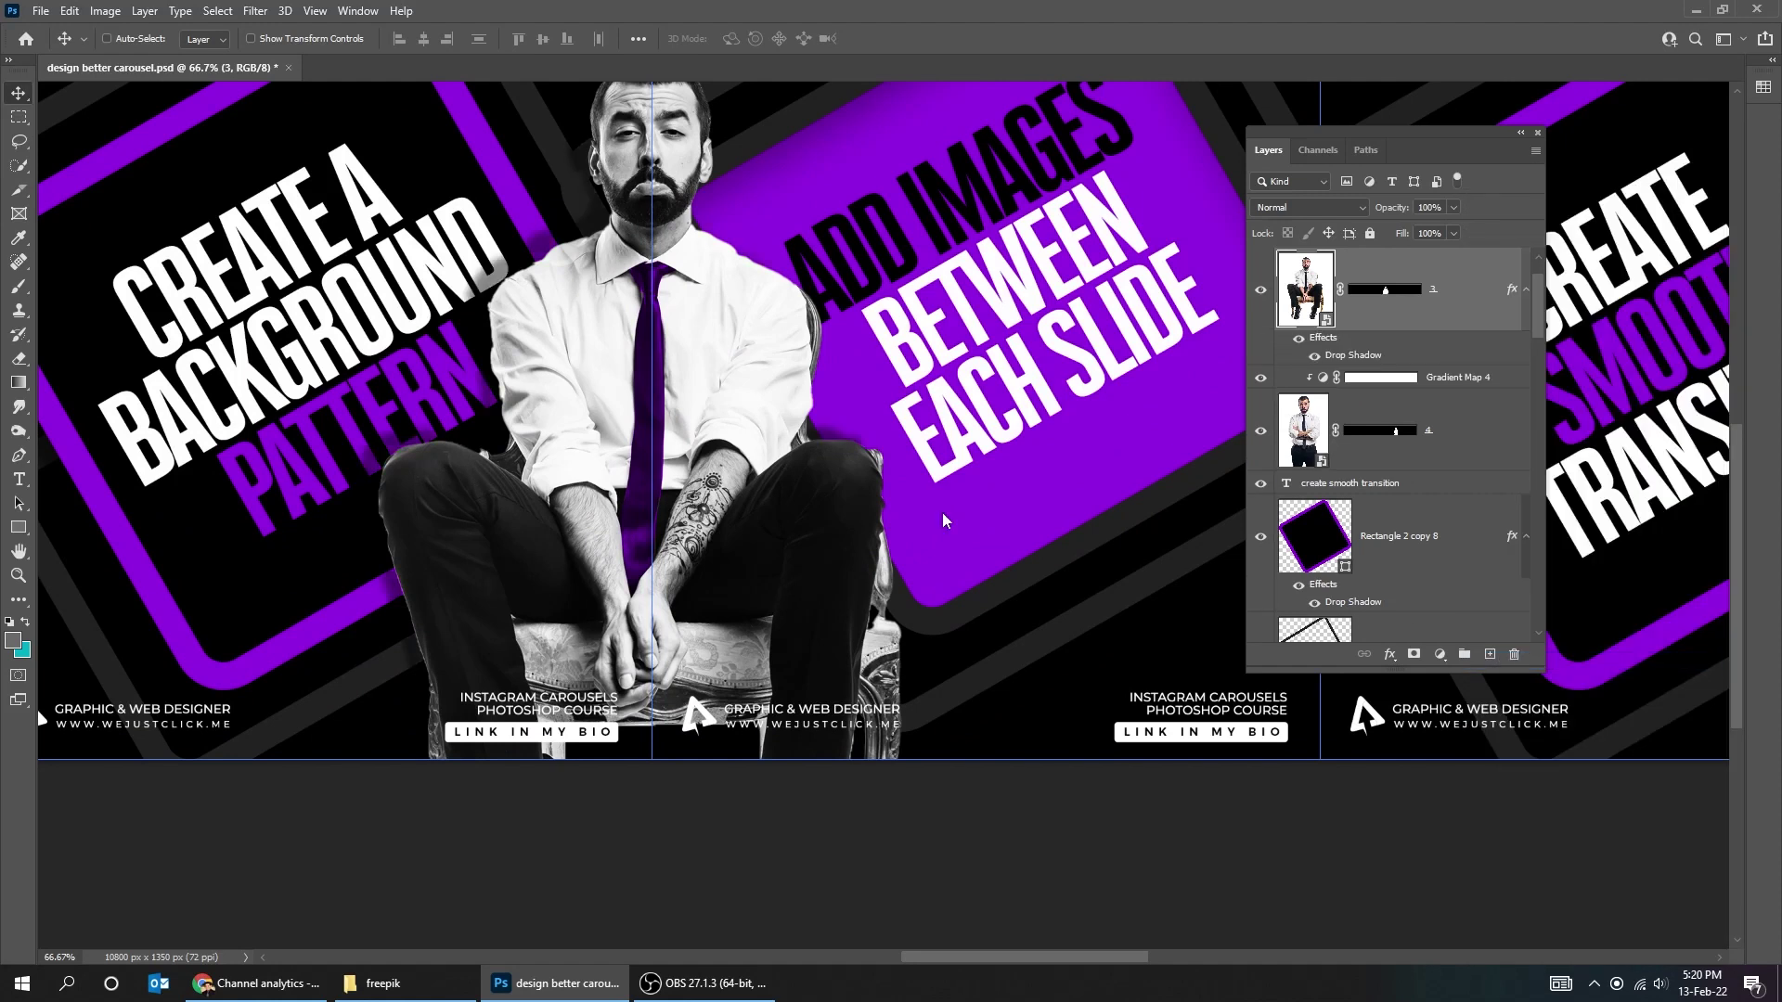
double_click(1371, 355)
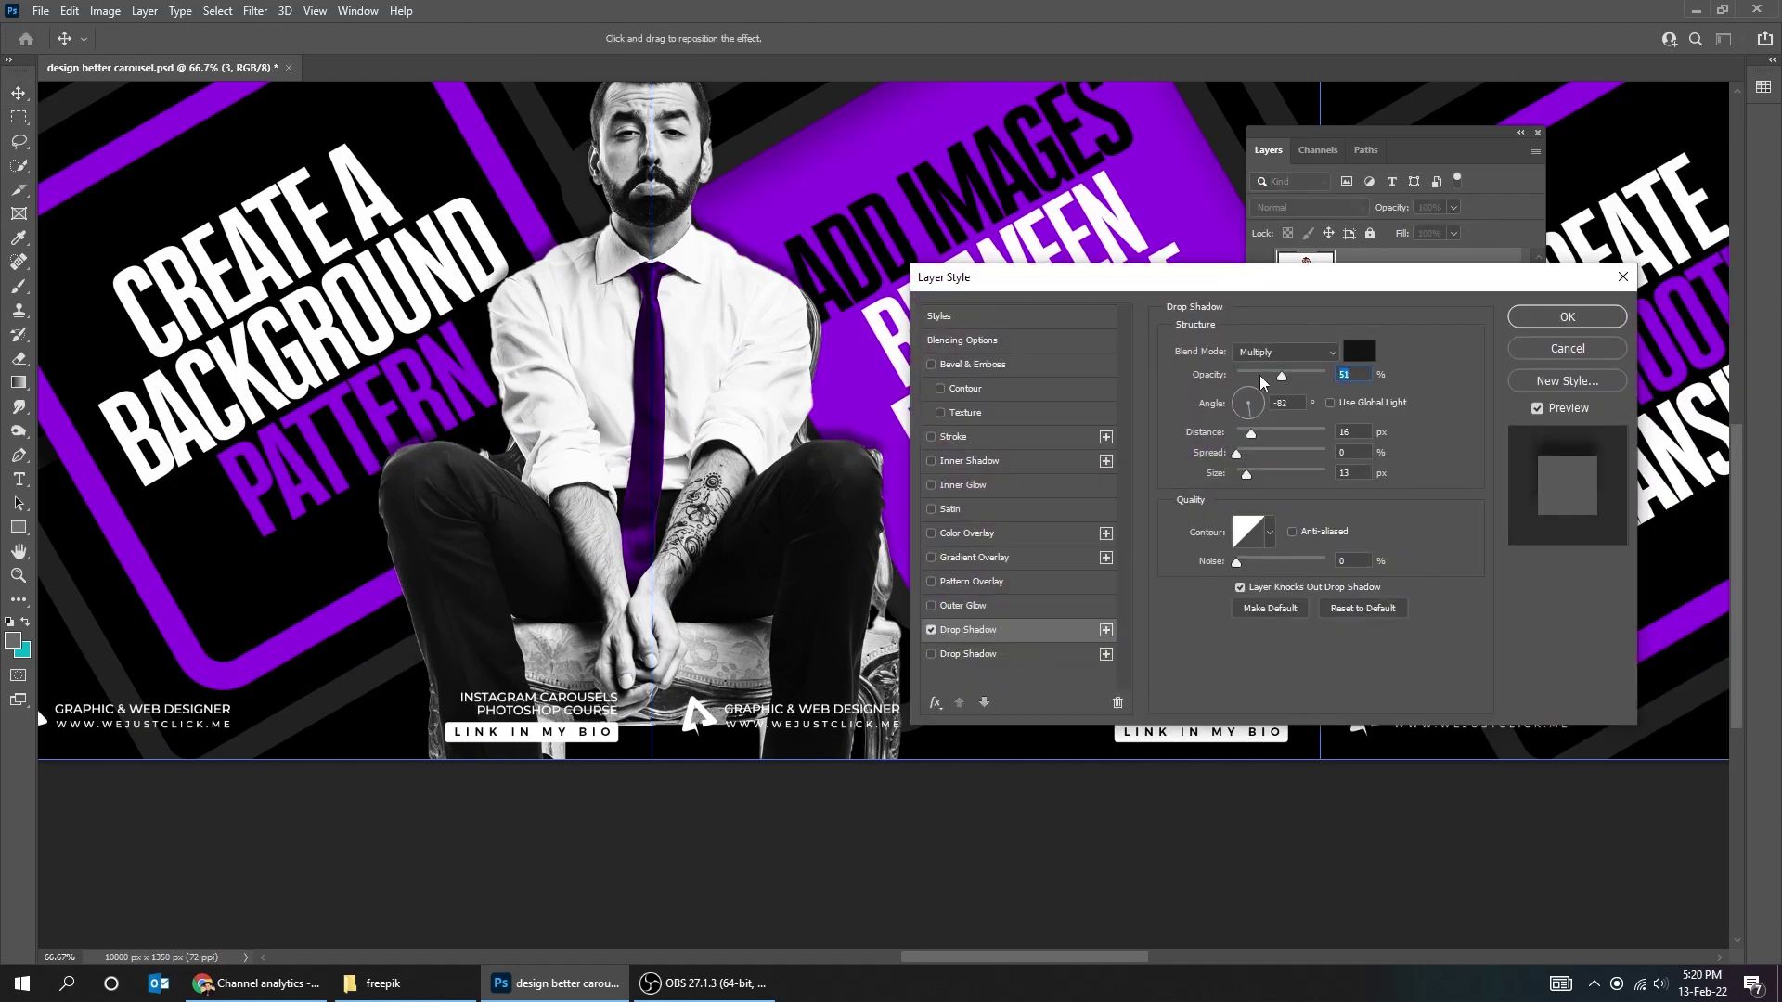
left_click(1566, 316)
Copy the seated man's drop shadow layer style onto the standing man between slides 07 and 08.
right_click(1437, 305)
left_click(1528, 645)
left_click_drag(1197, 390, 882, 381)
right_click(917, 381)
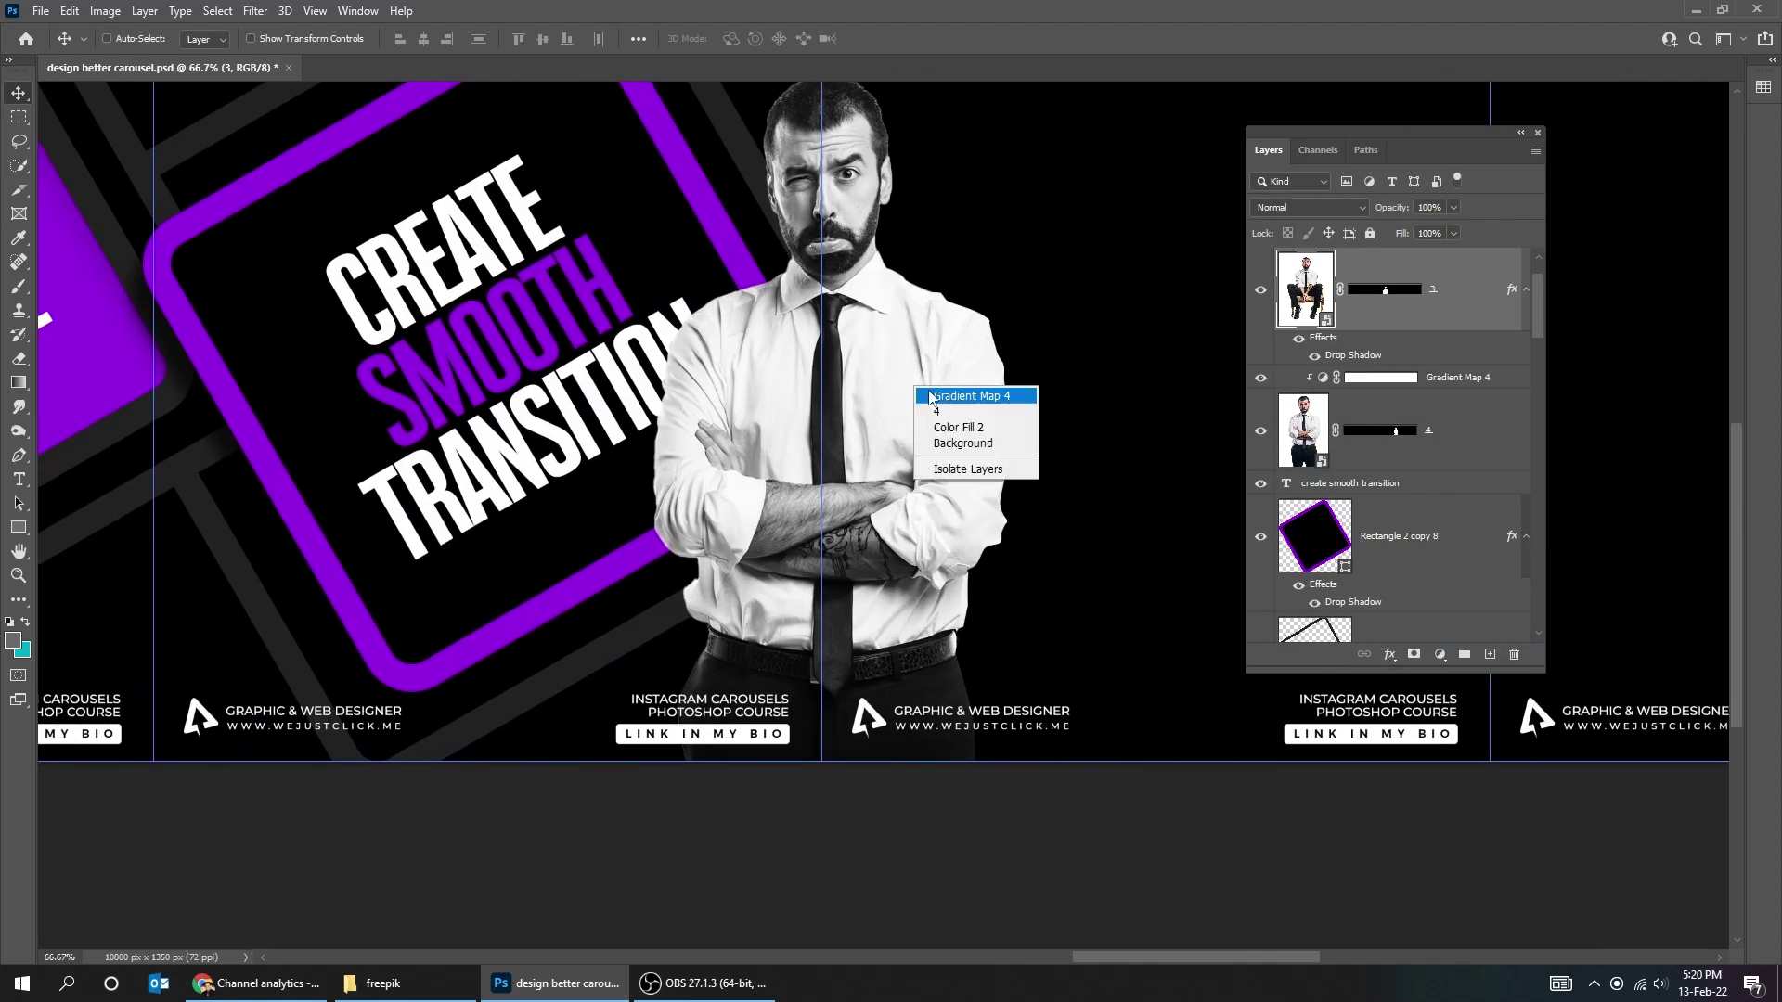
left_click(937, 410)
right_click(1453, 427)
left_click(1516, 660)
Trace the part of the standing man's tie below his arms with the Pen and make it a selection with 0 px feather.
scroll(839, 669, "up", 3)
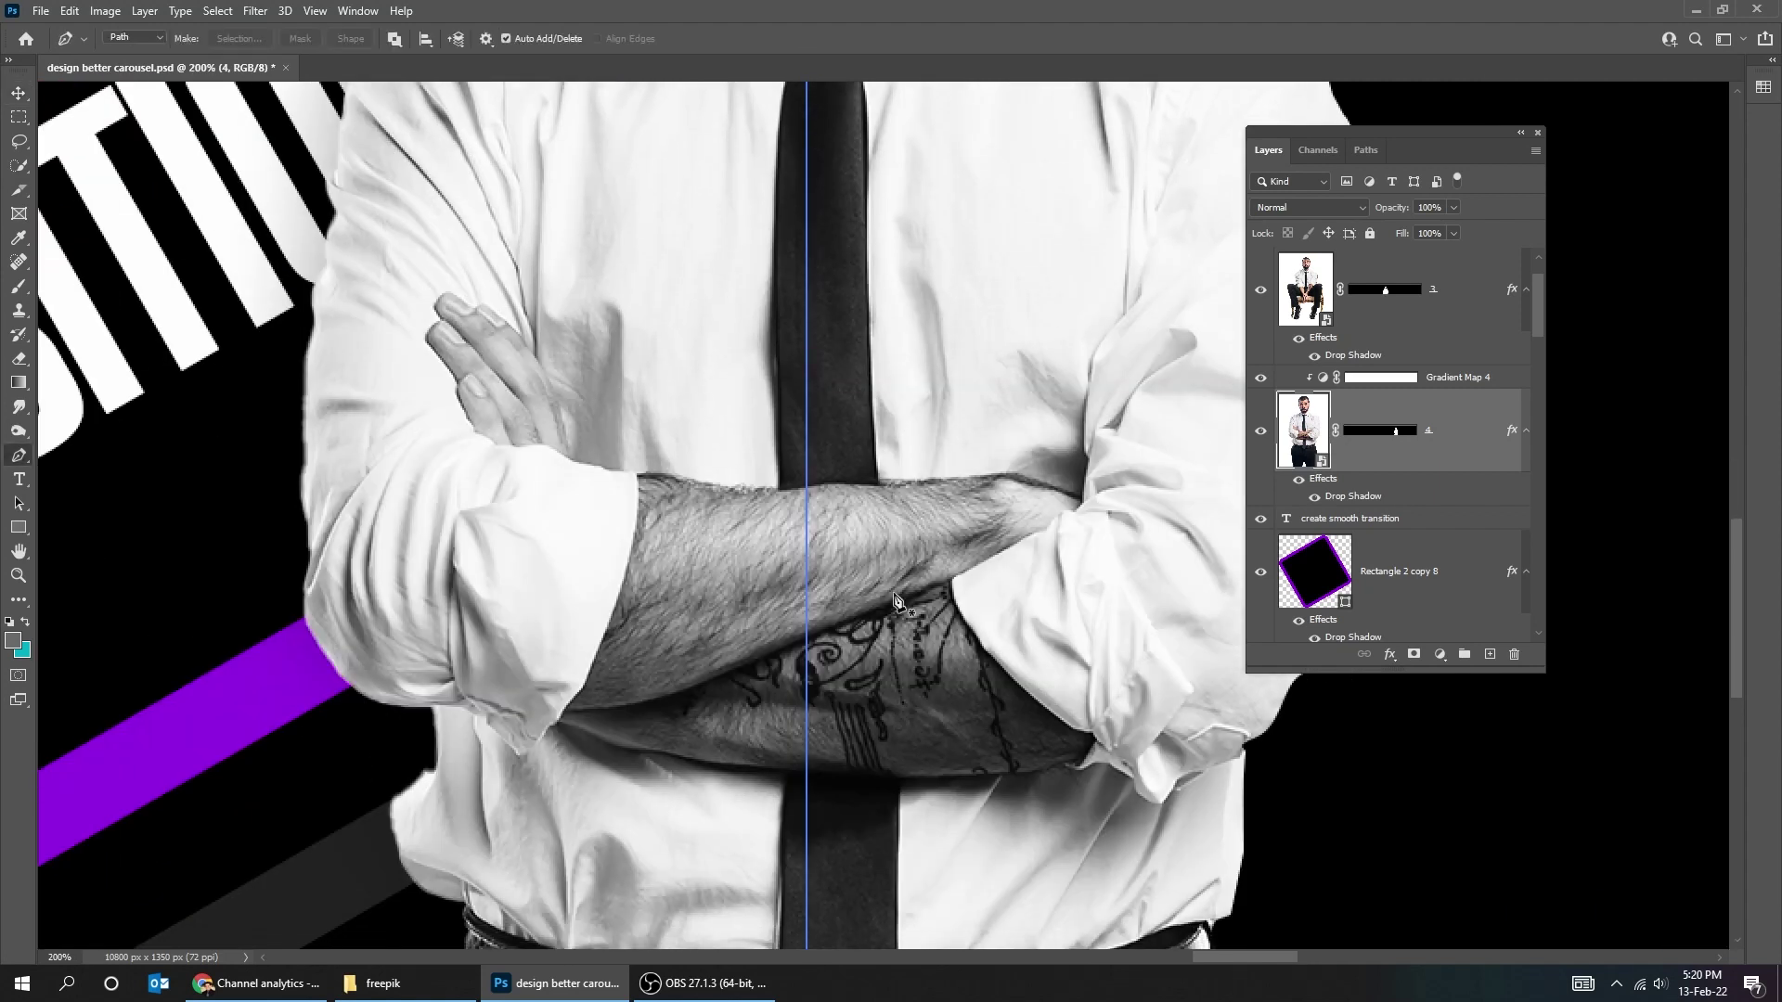
key("p")
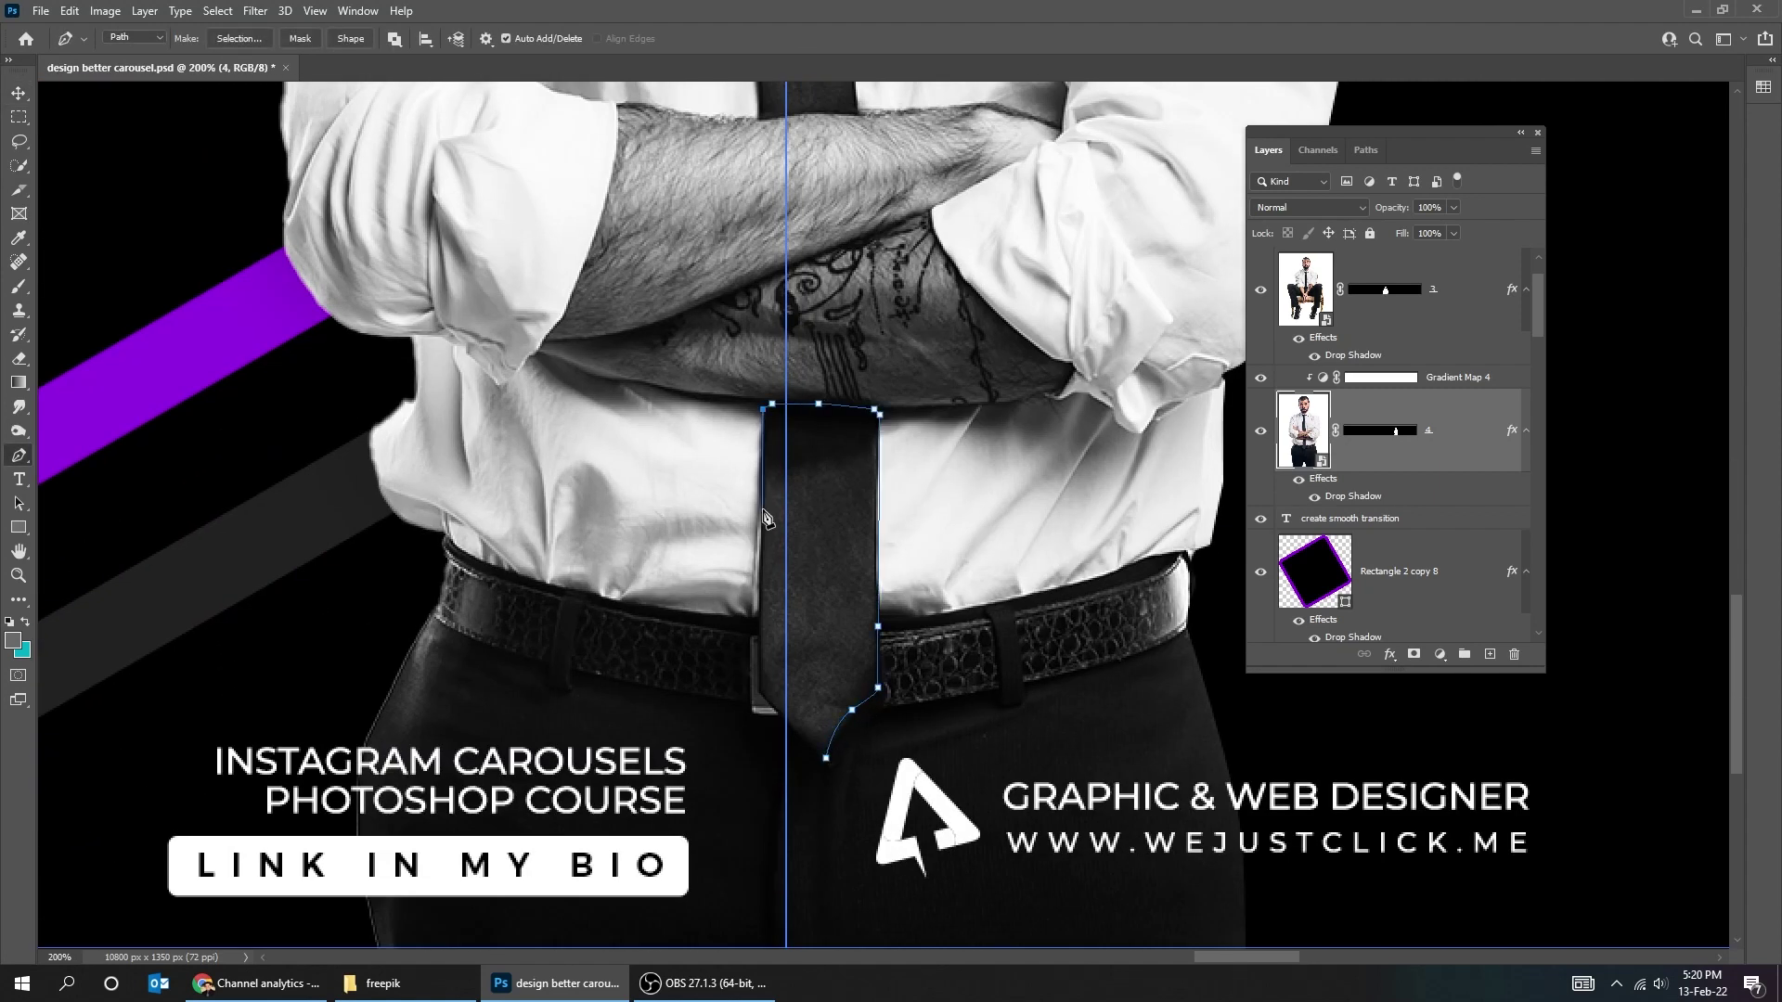
left_click_drag(824, 763, 828, 870)
right_click(835, 664)
left_click(905, 310)
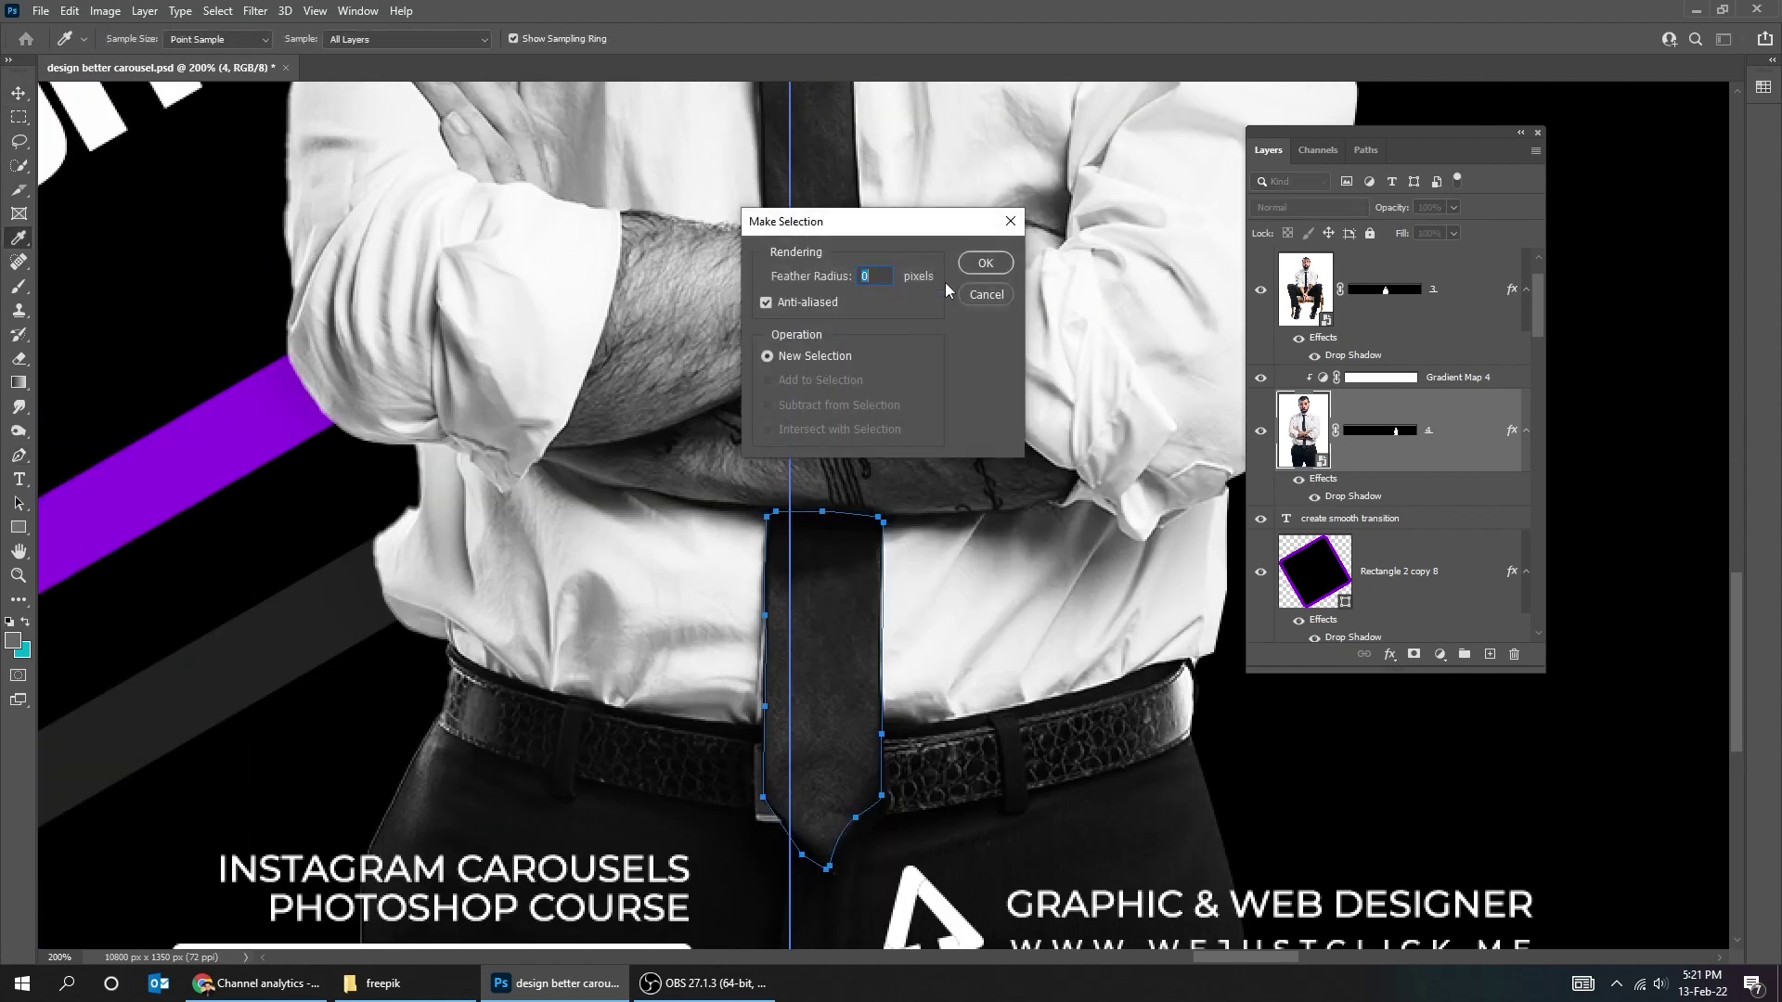
left_click(984, 263)
Add a purple Solid Color fill for the selected tie part above Gradient Map 4, clipped to the man, with Color blend mode.
left_click(1457, 377)
left_click(1439, 654)
left_click(1468, 334)
left_click(232, 464)
left_click(686, 472)
right_click(1431, 377)
left_click(1485, 536)
left_click(1299, 206)
left_click(1281, 640)
Trace a closed Pen path around the standing man's upper tie from the forearm to the collar knot.
left_click_drag(814, 191, 835, 440)
scroll(820, 601, "up", 2)
left_click(820, 619)
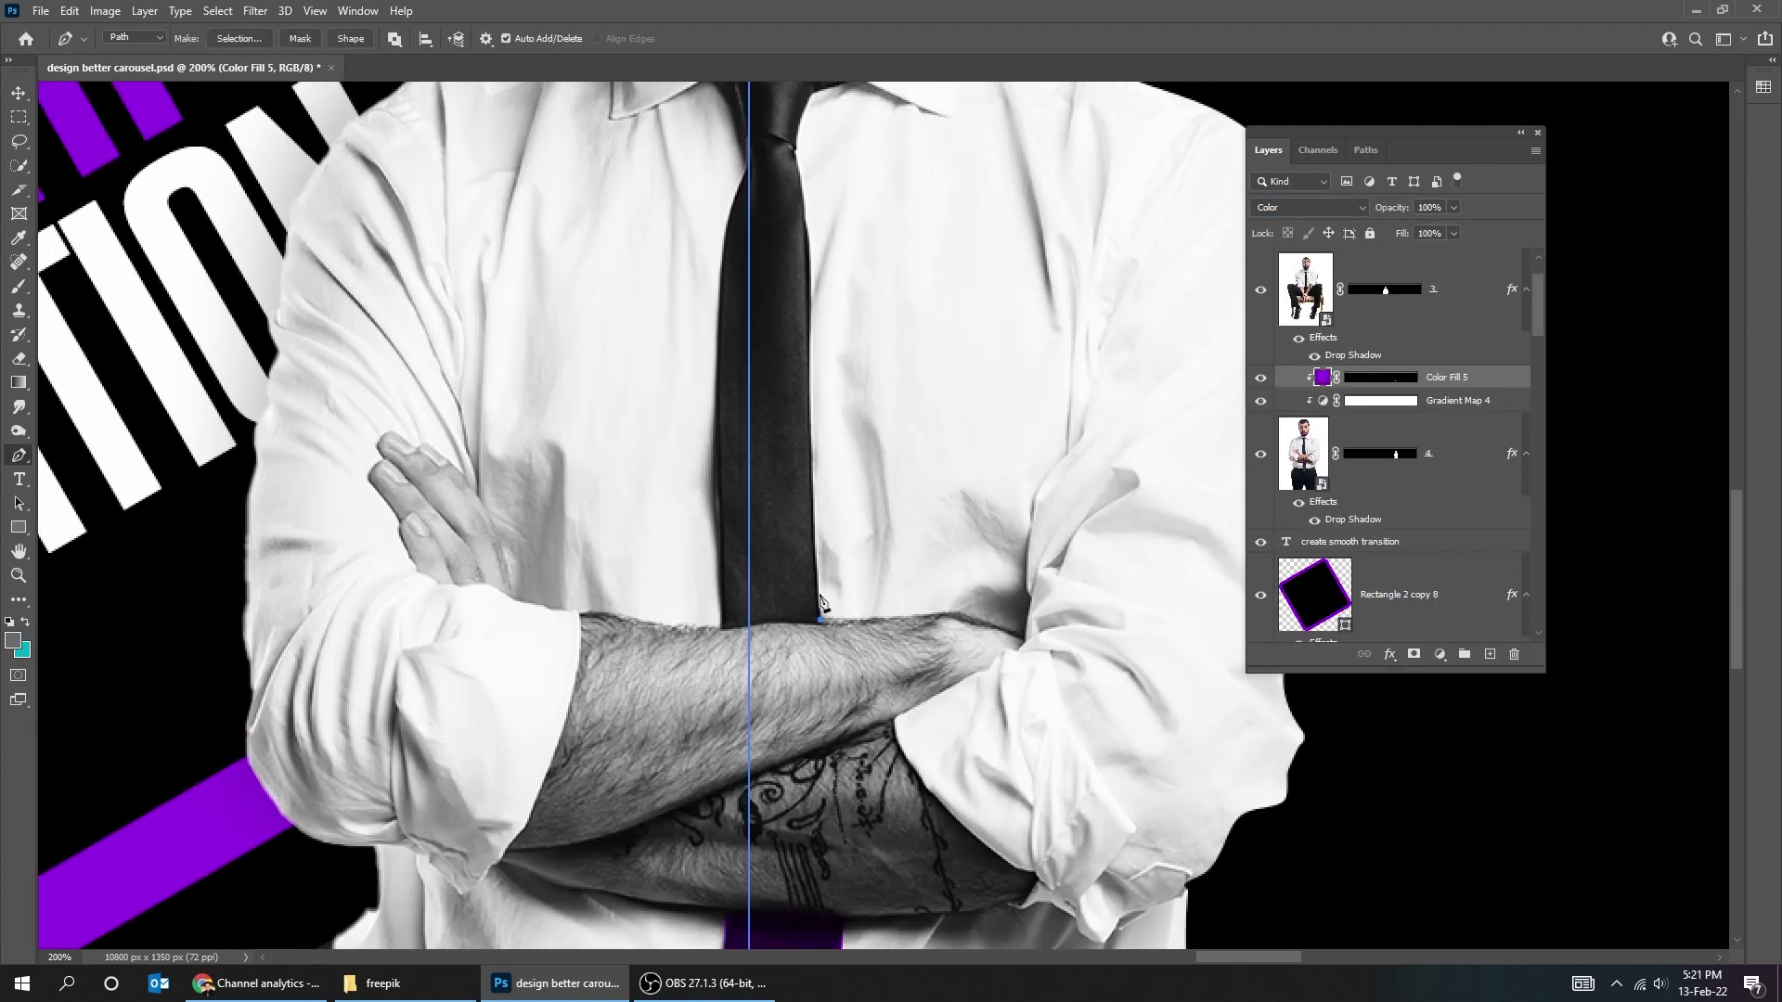
scroll(798, 176, "up", 2)
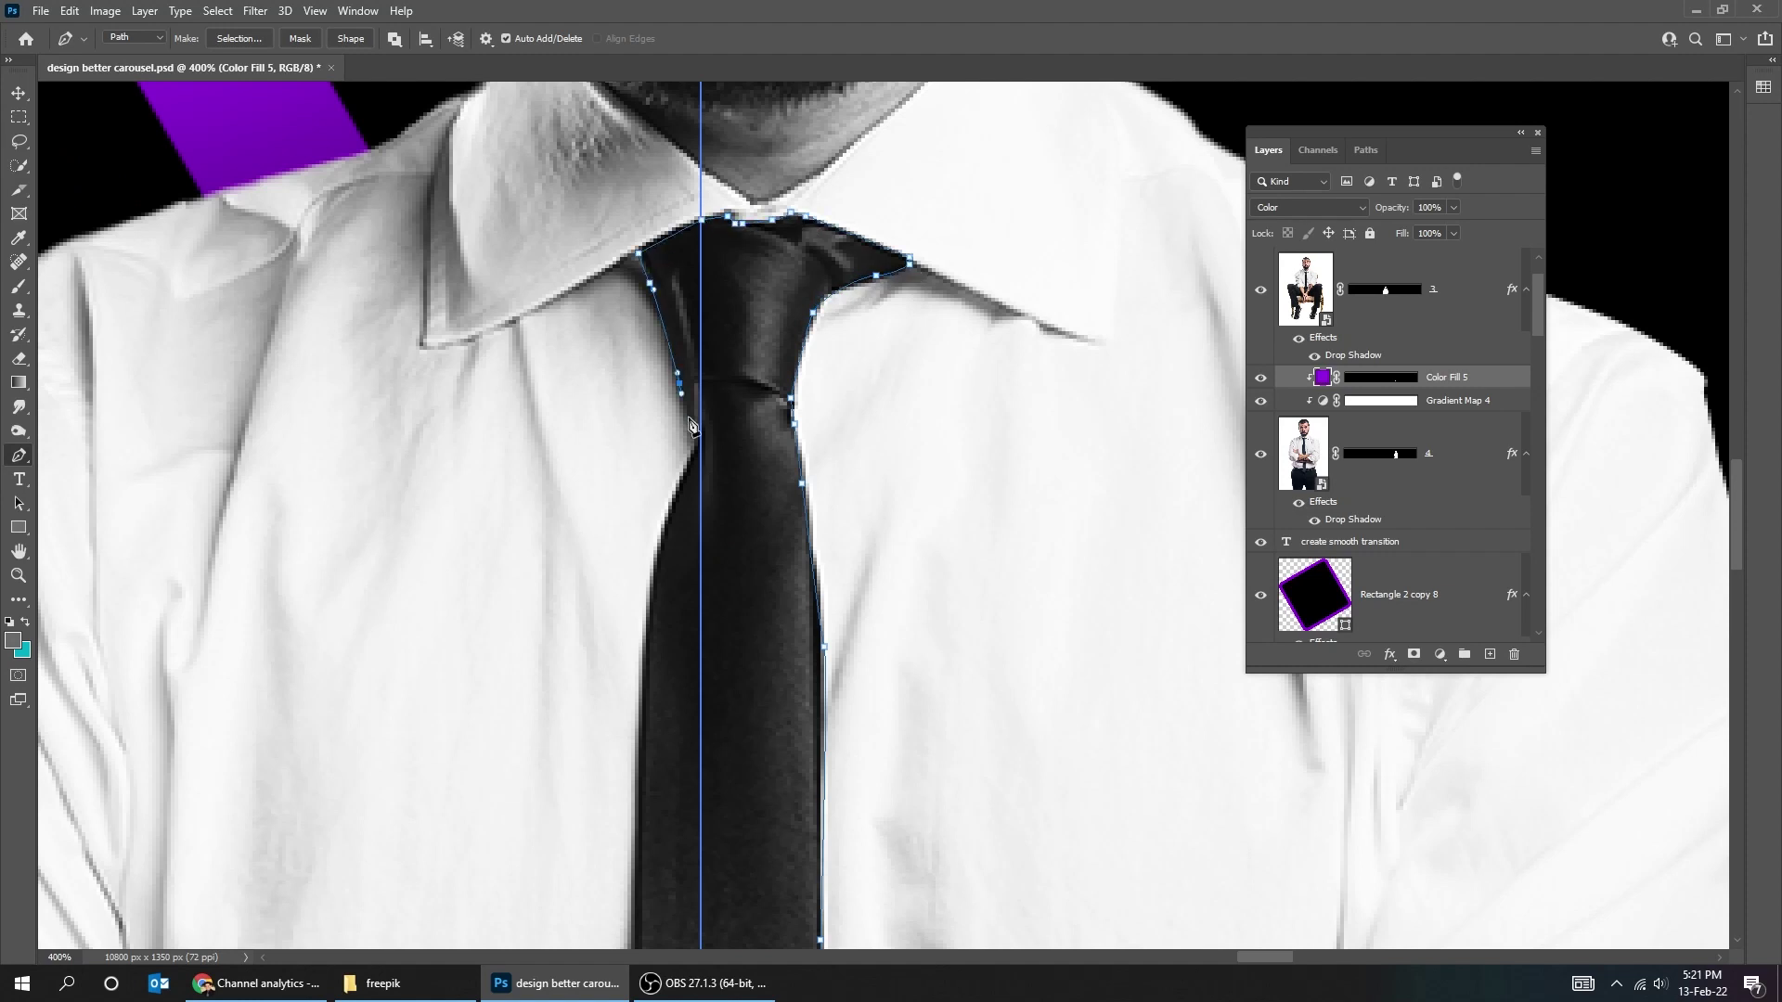
left_click_drag(652, 898, 609, 438)
left_click_drag(596, 417, 611, 650)
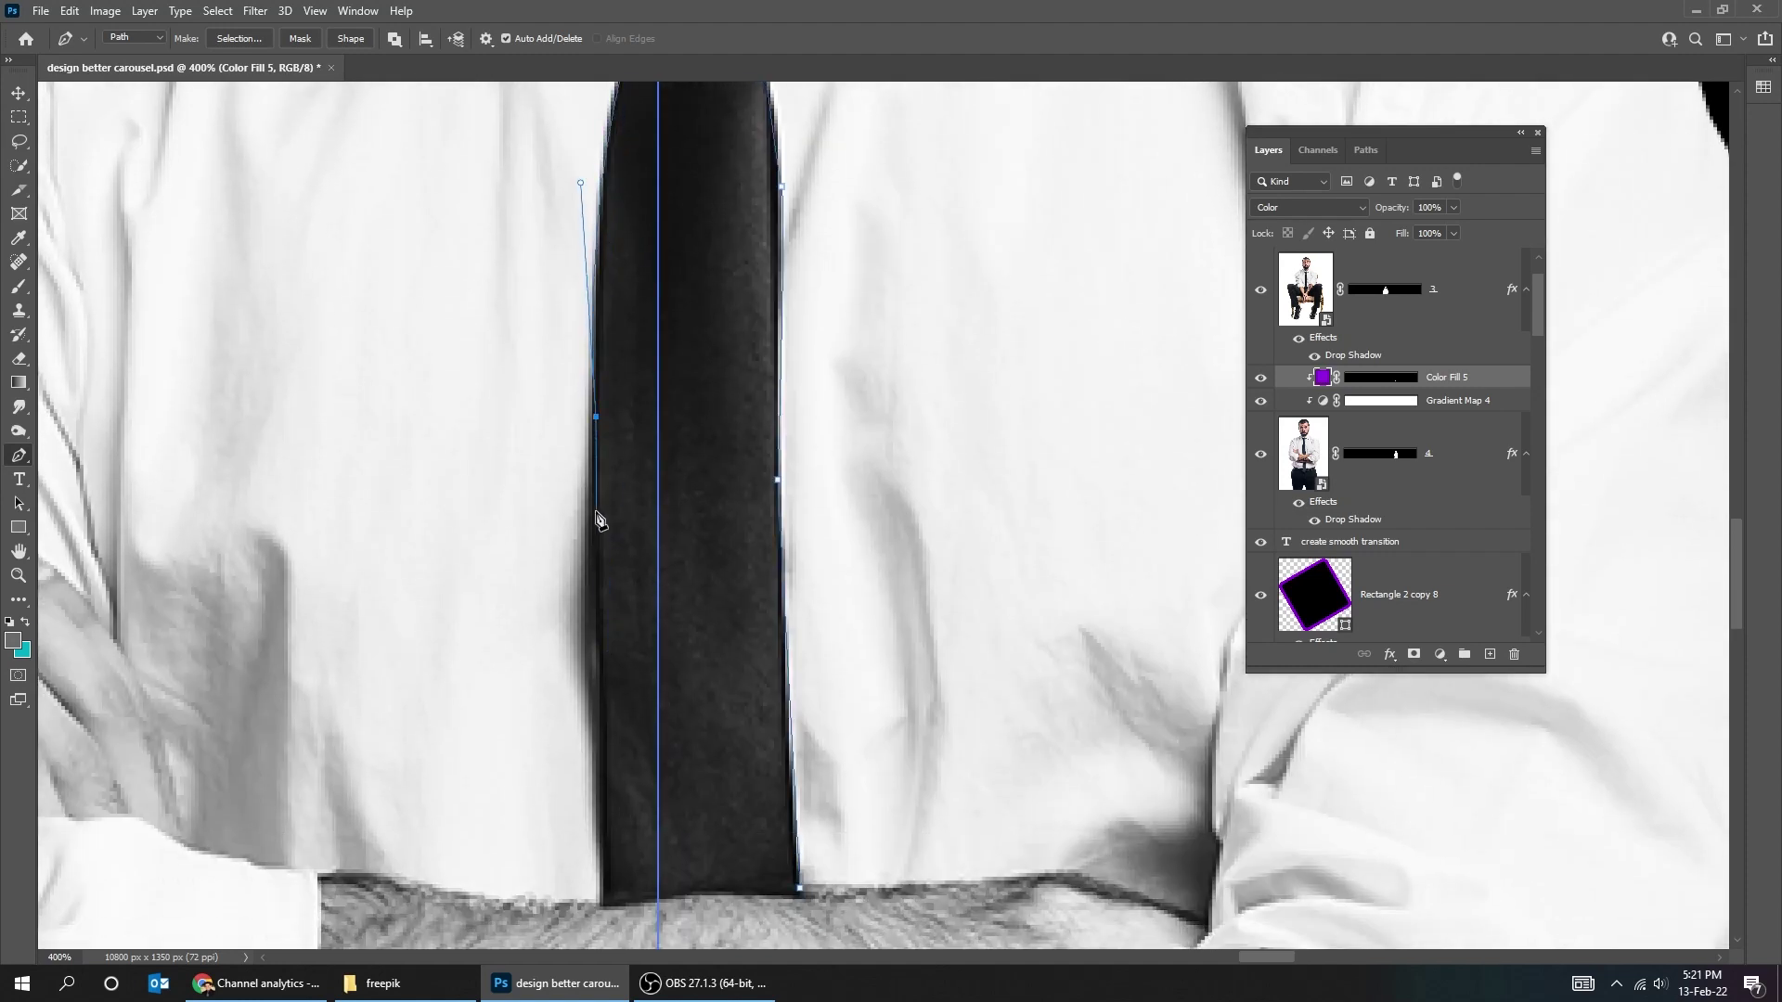
scroll(597, 520, "down", 5)
left_click_drag(603, 493, 624, 503)
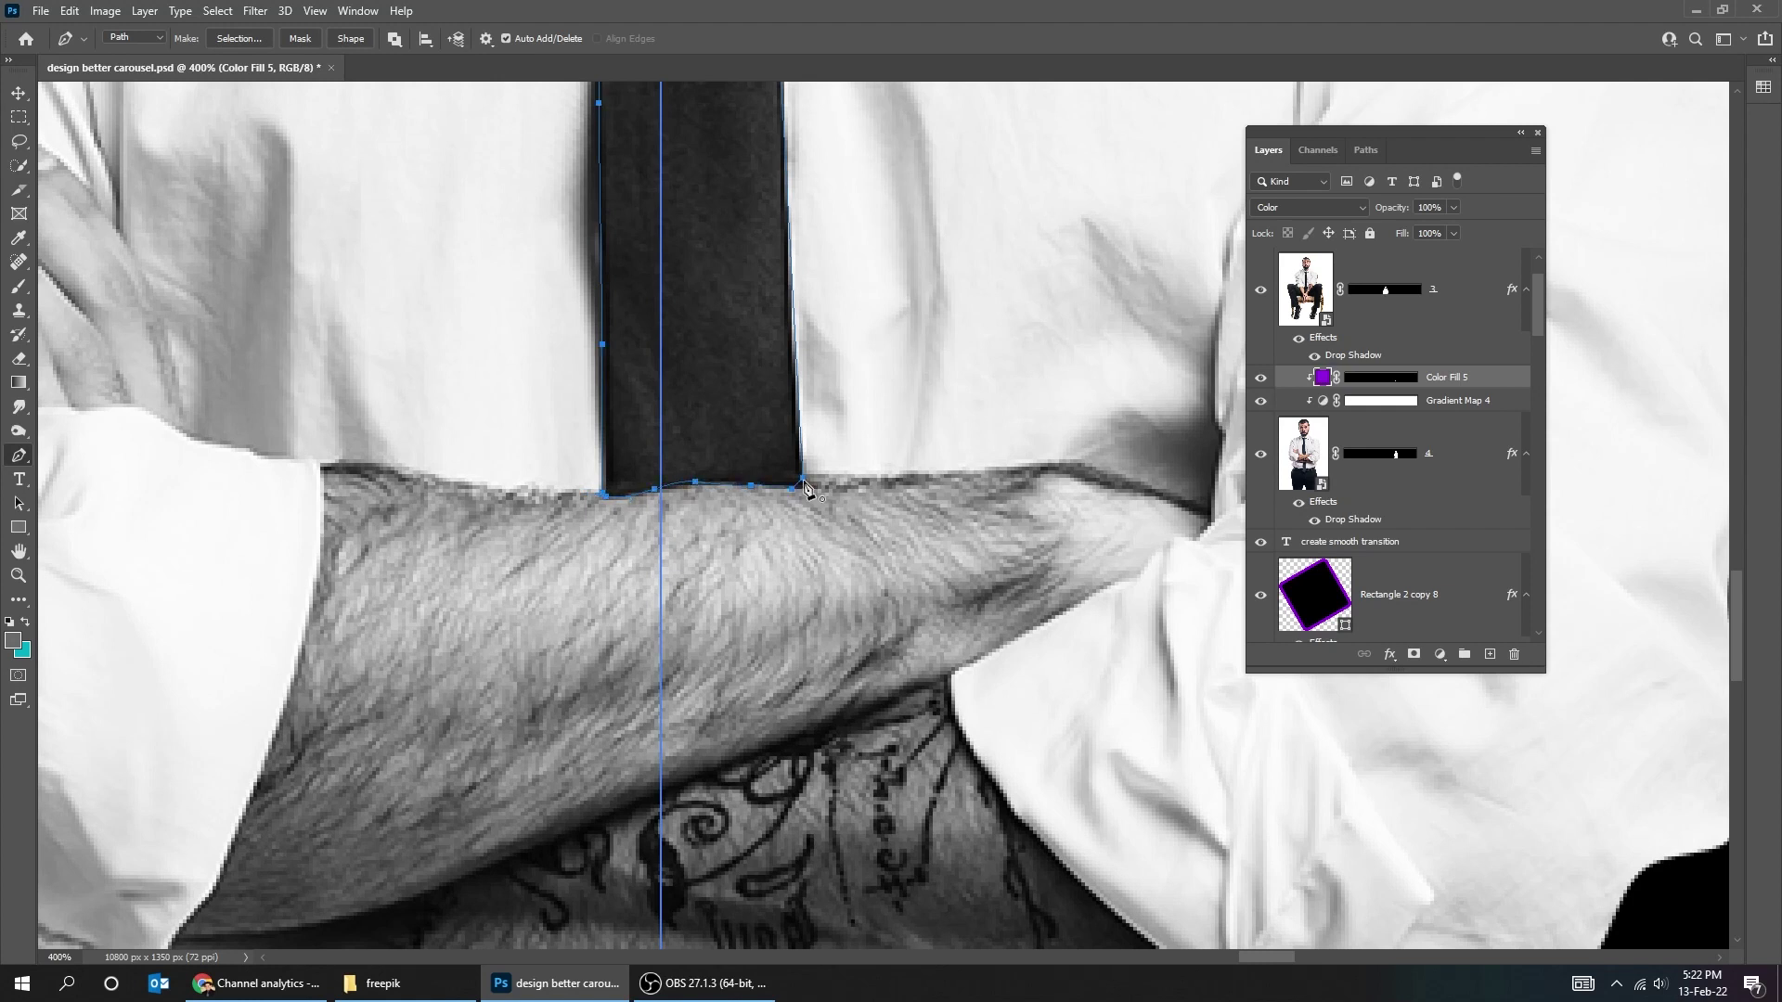
scroll(804, 480, "up", 4)
Convert the upper tie path to a selection and fill it white on the purple colour fill's mask.
key("ctrl+minus")
key("ctrl+minus")
right_click(842, 495)
left_click(895, 568)
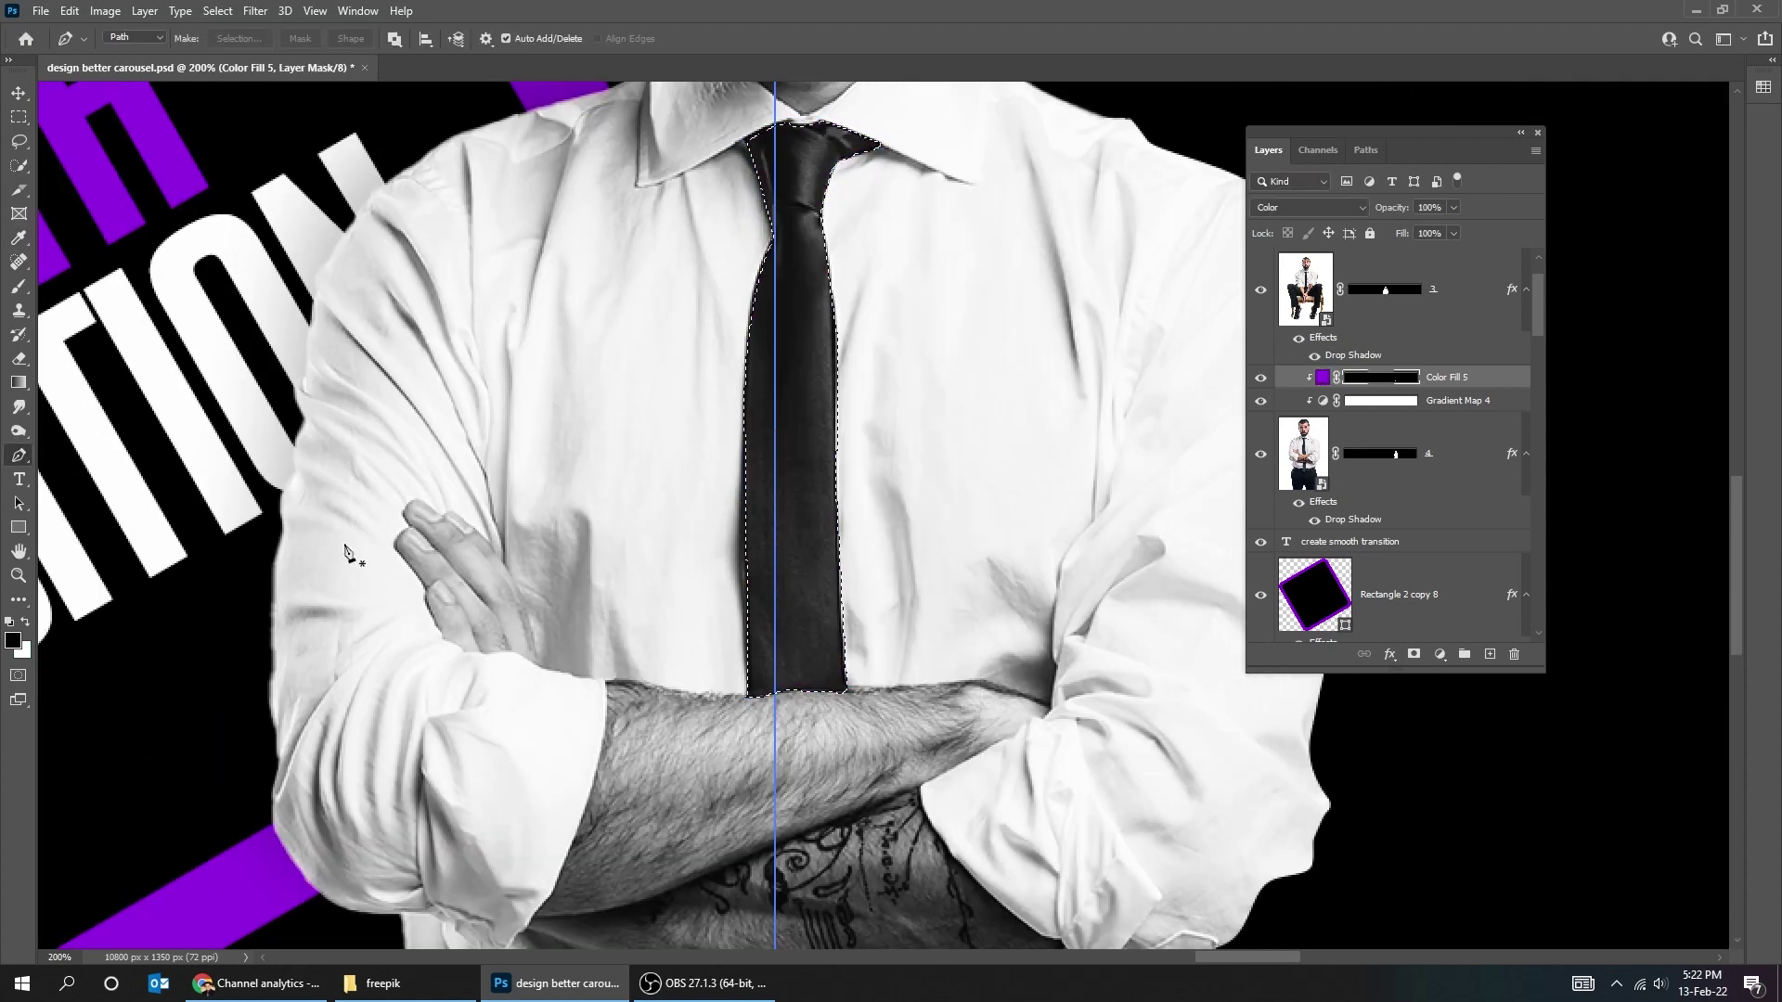
key("ctrl+BackSpace")
key("ctrl+d")
key("m")
Trace a Pen path up the slide 08 side of the standing man's neck, beard and ear.
scroll(649, 546, "down", 2)
scroll(888, 398, "up", 1)
left_click_drag(888, 398, 796, 489)
scroll(573, 195, "up", 2)
left_click_drag(574, 195, 759, 450)
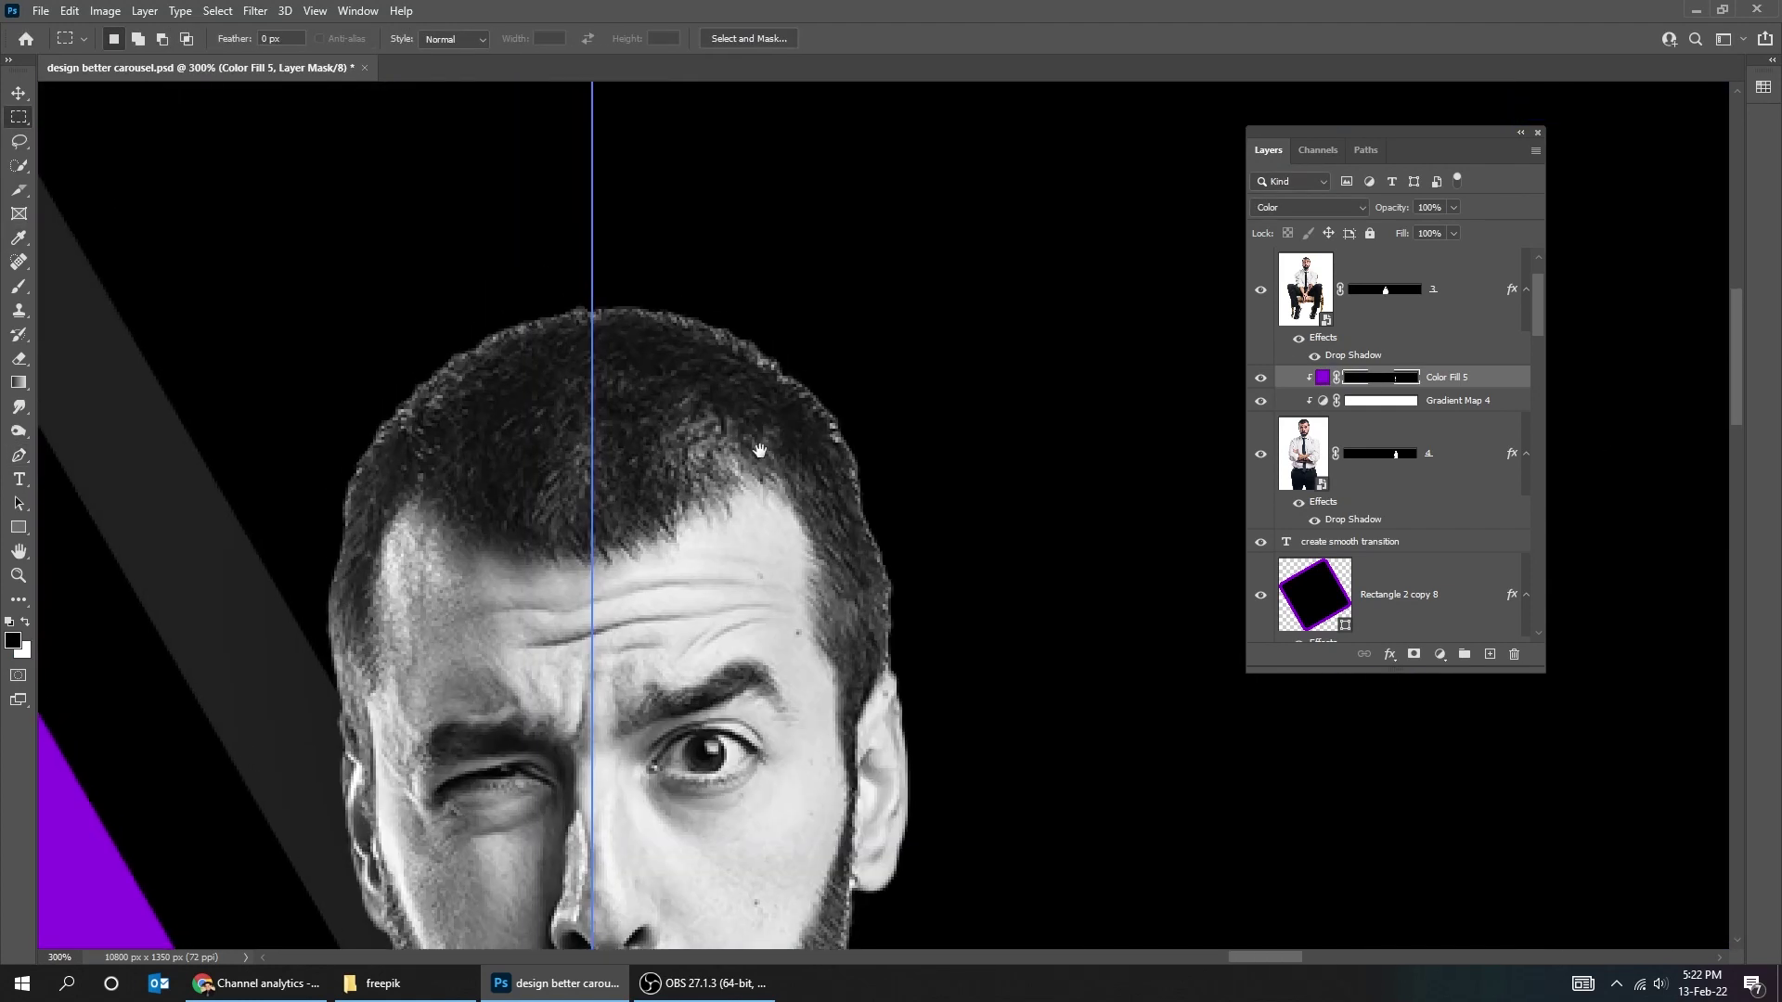
key("p")
left_click_drag(901, 696, 875, 334)
left_click(815, 742)
left_click_drag(805, 682, 804, 657)
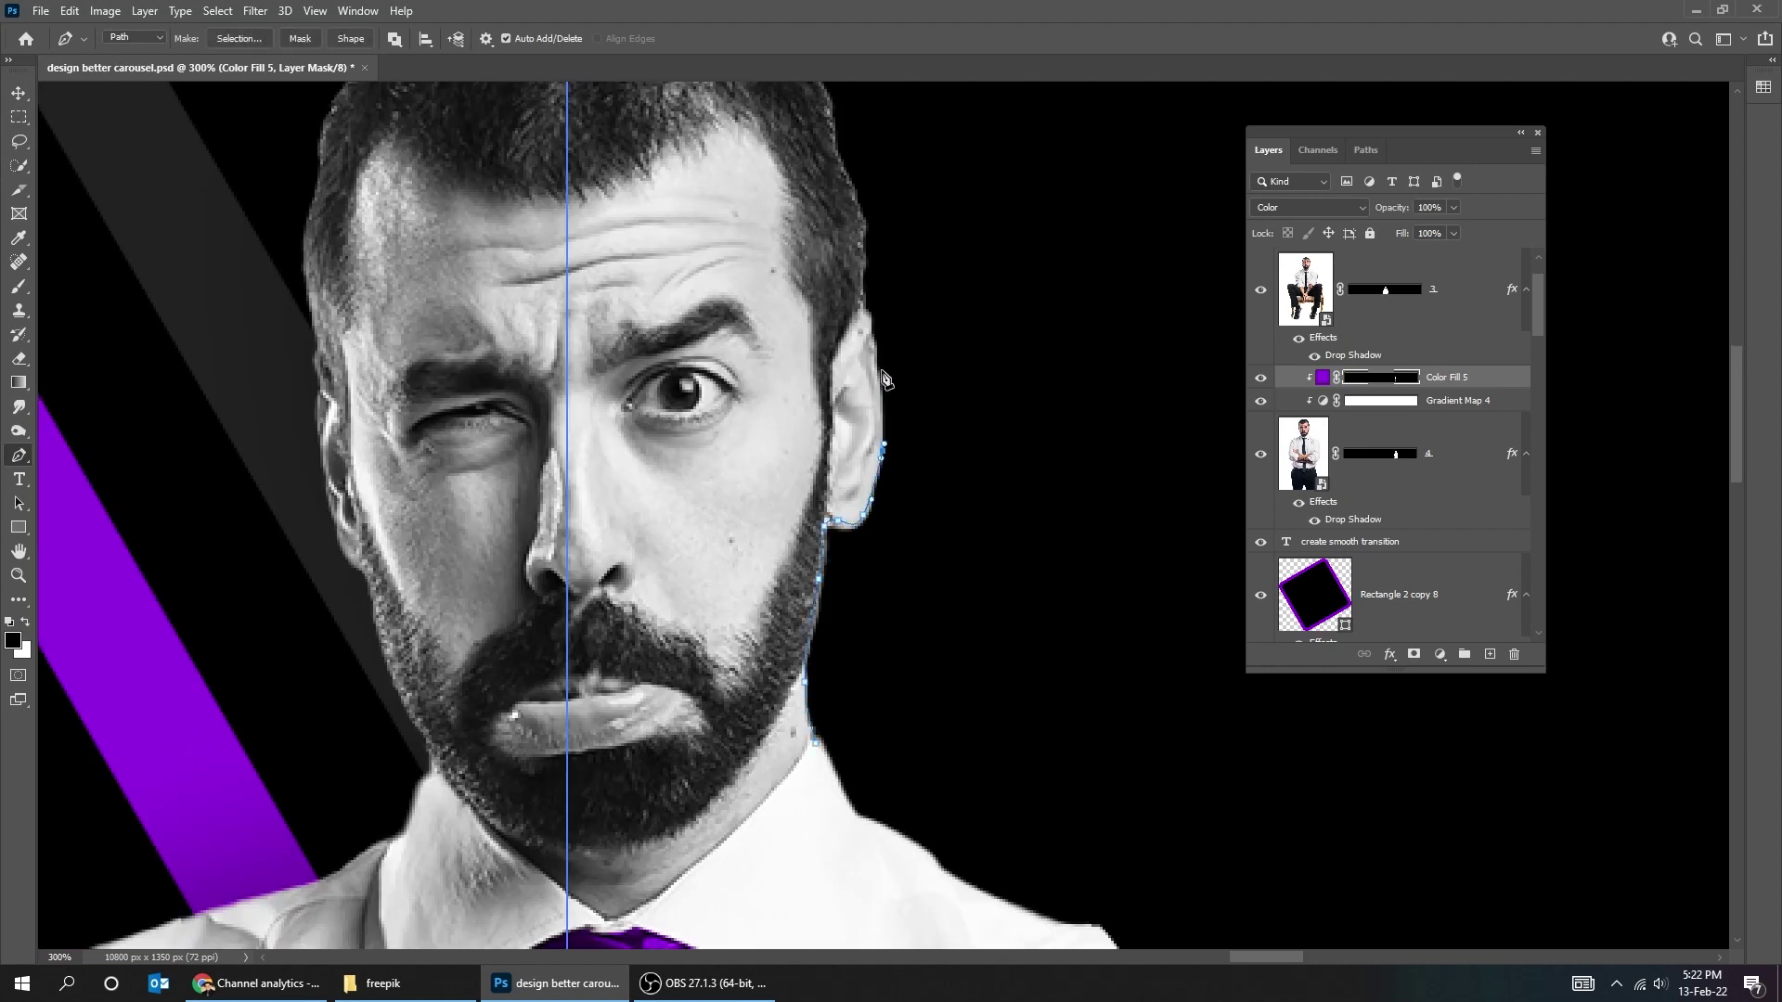
left_click_drag(838, 258, 882, 528)
Continue the Pen path over the standing man's hair and down the slide 07 side of his head to the collar.
left_click_drag(747, 360, 813, 284)
left_click_drag(644, 290, 597, 309)
left_click_drag(501, 401, 610, 288)
left_click_drag(599, 327, 589, 360)
left_click(593, 405)
left_click_drag(586, 432, 589, 297)
left_click(582, 322)
left_click_drag(588, 395, 587, 412)
left_click(593, 456)
left_click(627, 640)
left_click_drag(627, 640, 668, 457)
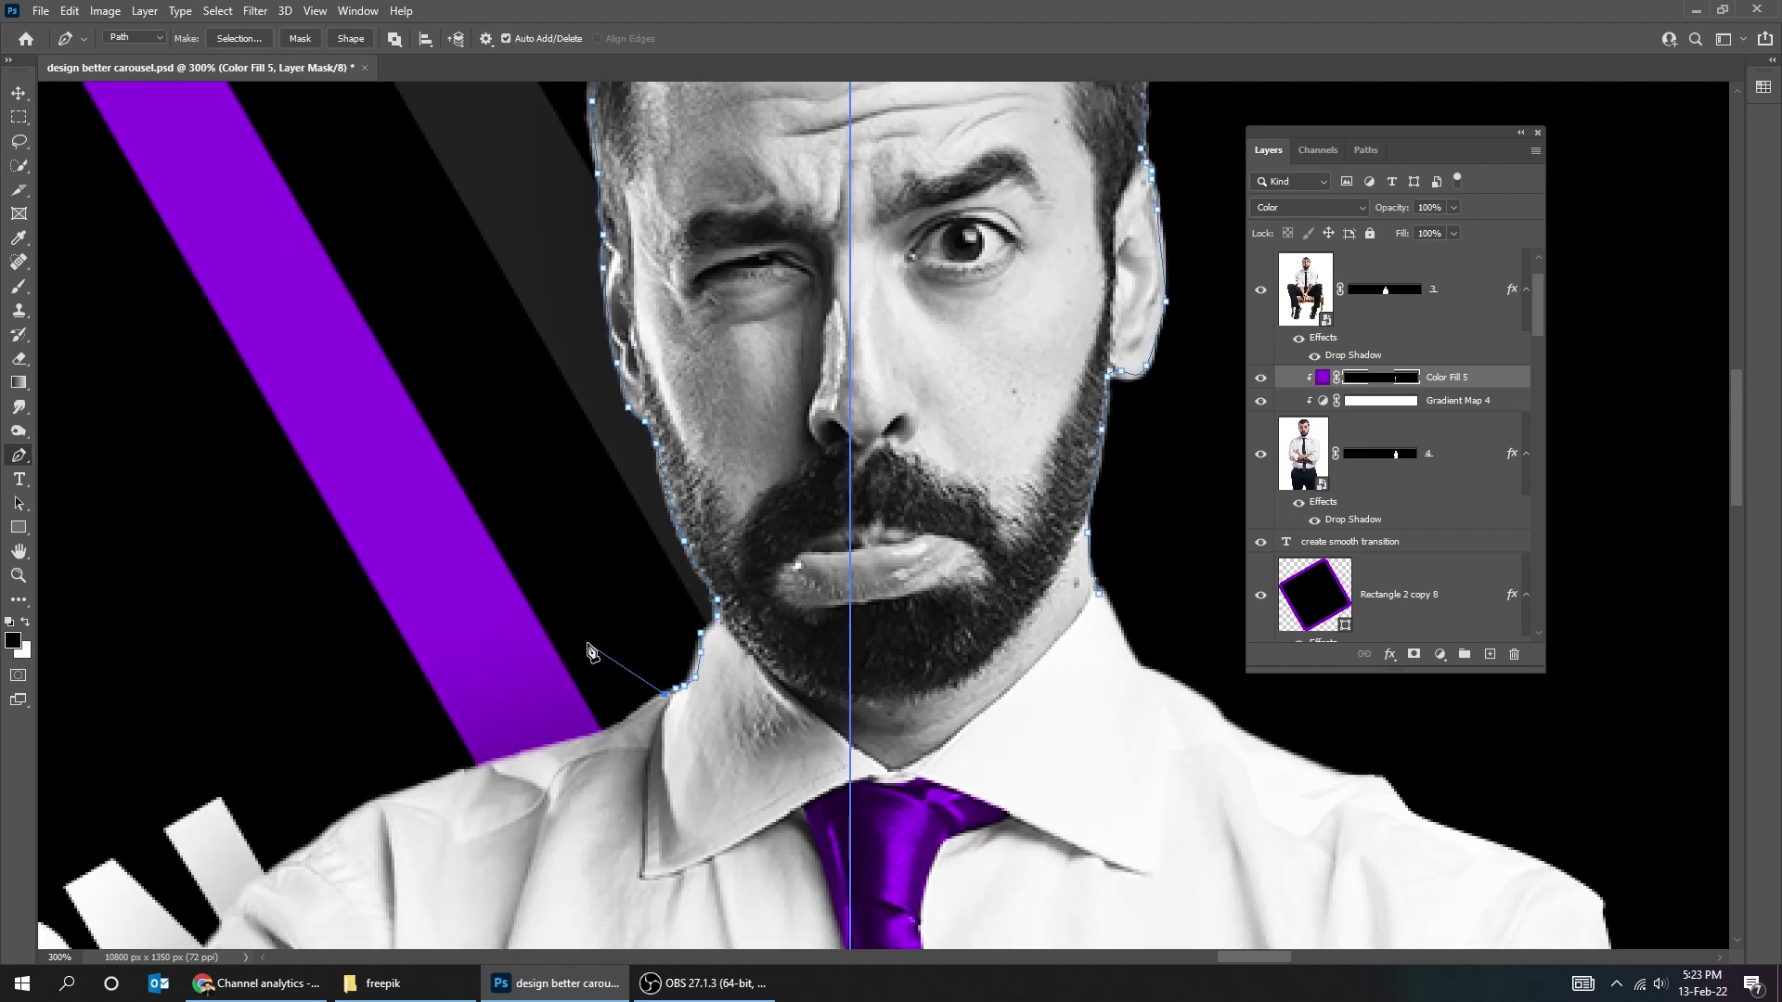
left_click_drag(549, 505, 582, 902)
left_click(563, 872)
Close the head path through the background, fill that area black on the standing man's layer mask, and save the document.
left_click_drag(1354, 797, 1014, 302)
left_click(1014, 302)
left_click(1053, 439)
left_click(963, 639)
left_click(760, 724)
right_click(815, 211)
left_click(914, 297)
key("Return")
scroll(1114, 505, "up", 1)
left_click(1379, 452)
key("x")
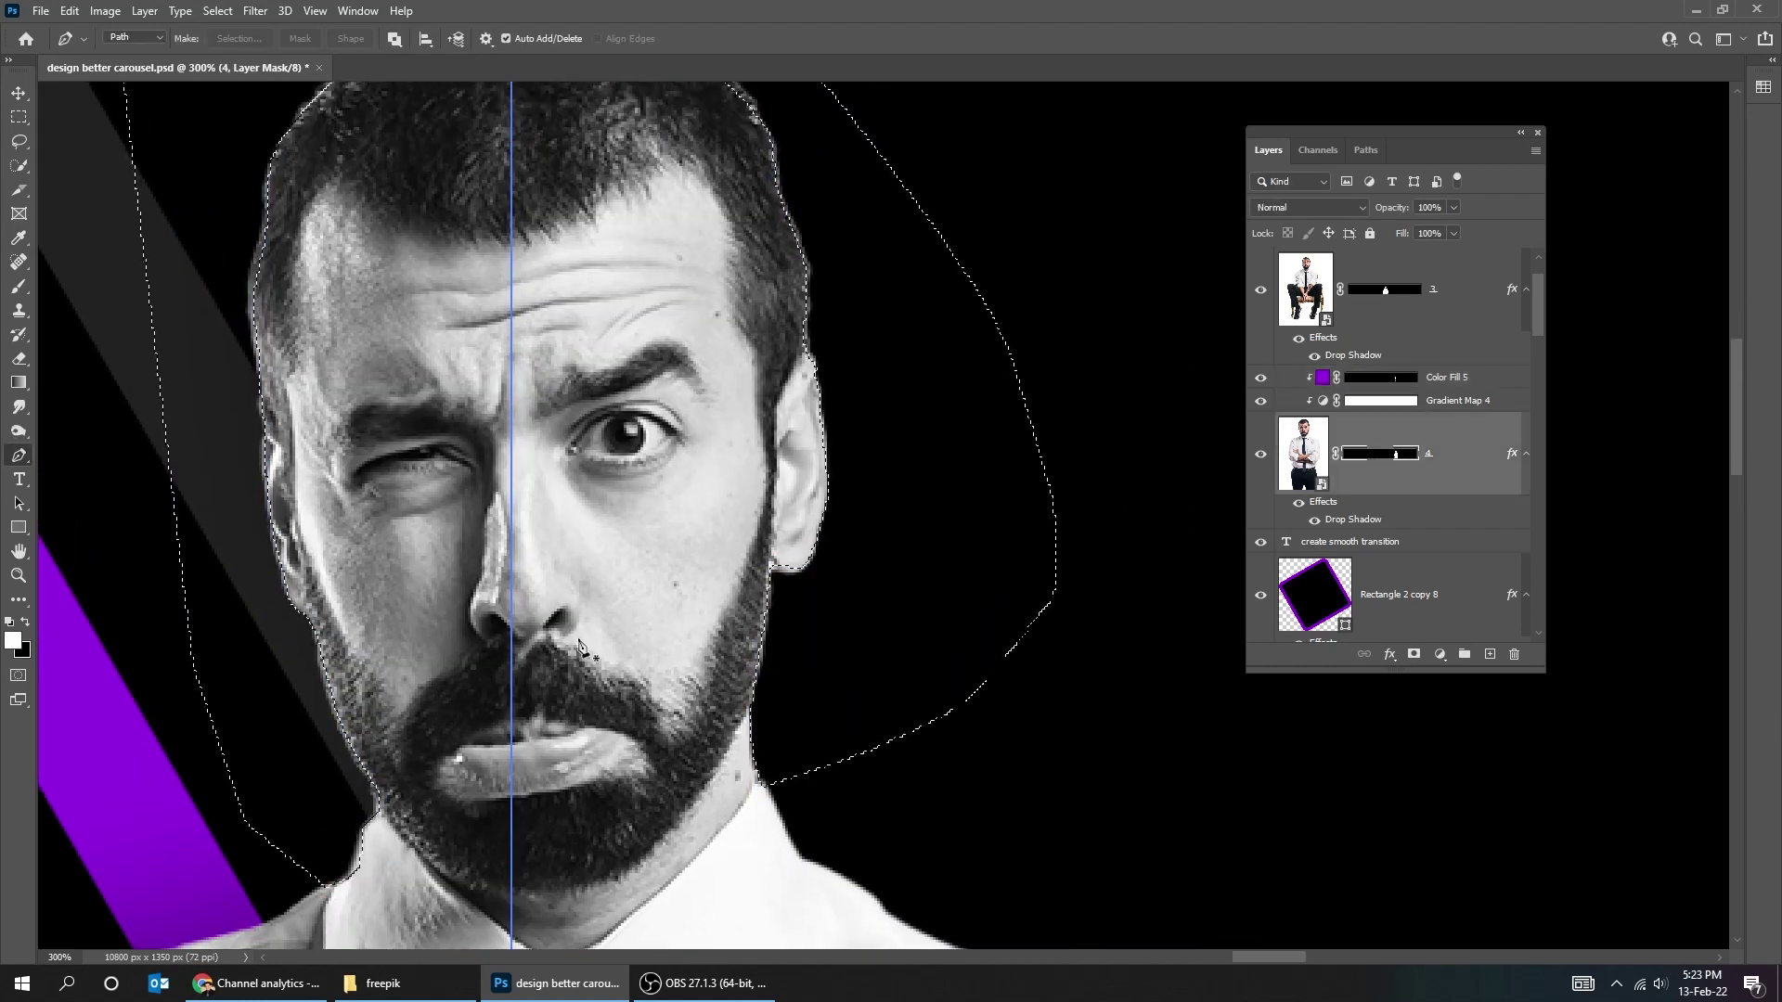
key("ctrl+BackSpace")
key("ctrl+d")
key("m")
key("ctrl+minus")
key("ctrl+minus")
key("ctrl+minus")
key("ctrl+minus")
key("ctrl+s")
key("ctrl+minus")
key("v")
Duplicate the solid purple frame, its grey outline and the title from slide 06 onto slide 08.
right_click(380, 516)
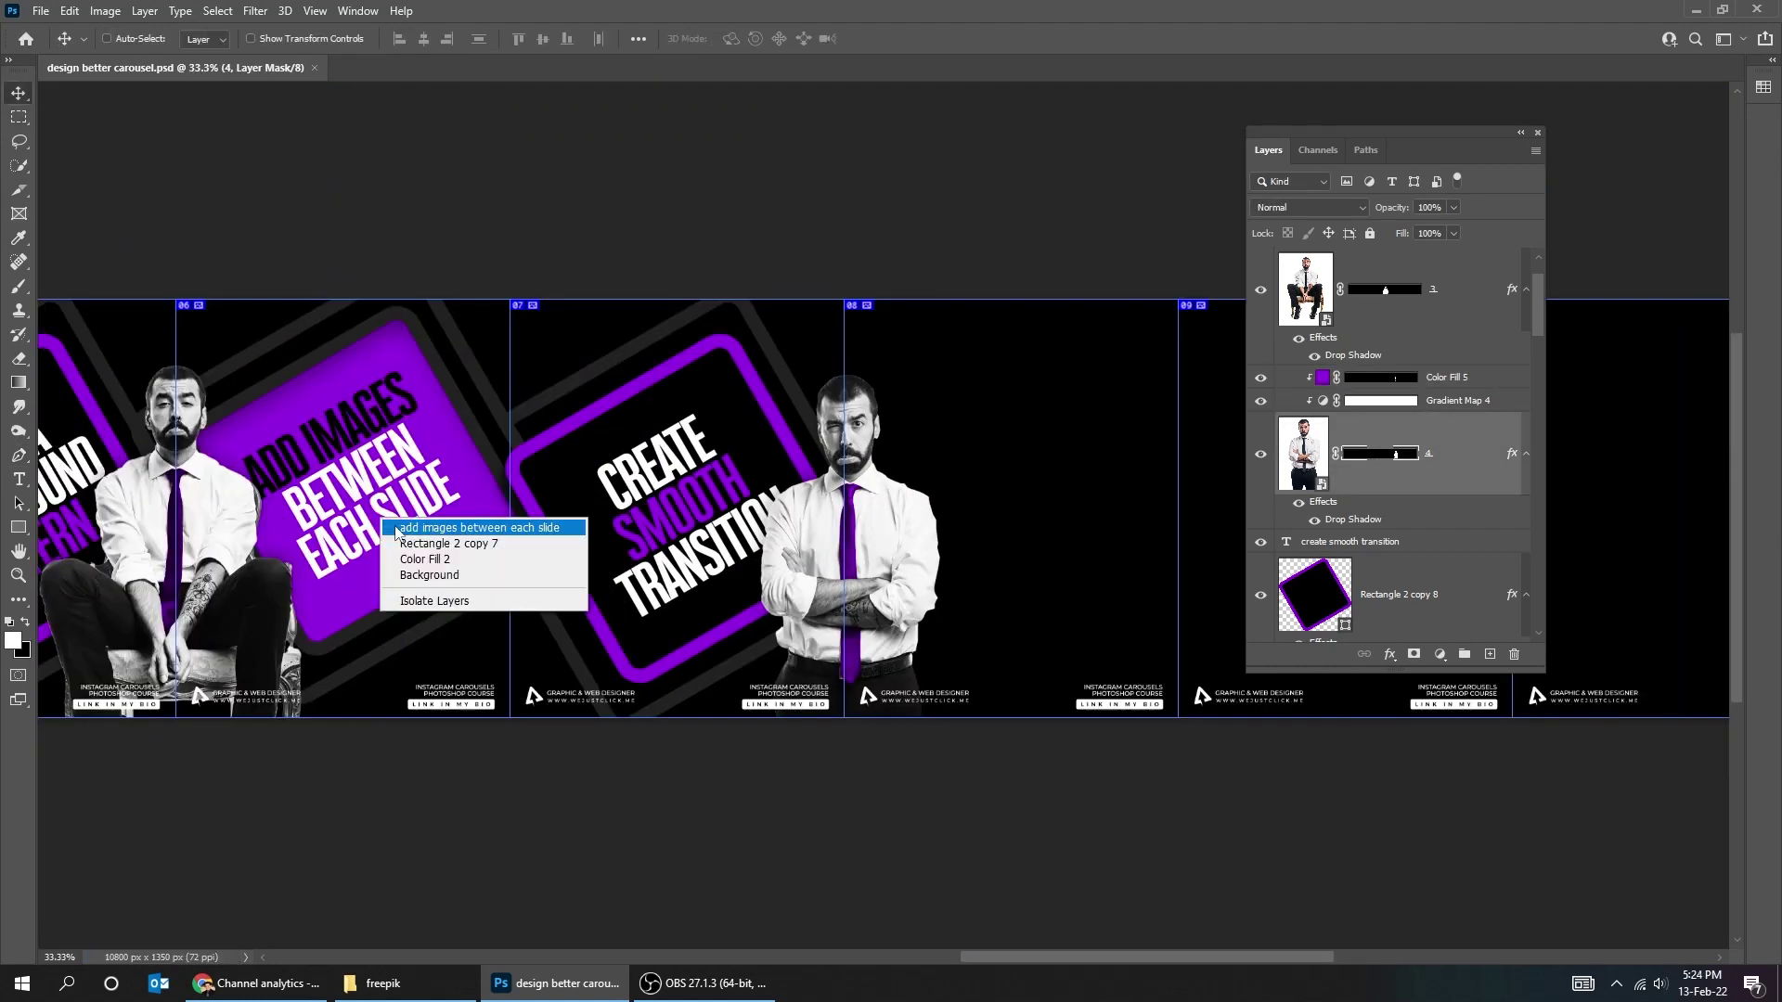
left_click(437, 527)
key("Tab")
left_click_drag(370, 503, 944, 481)
key("ctrl+plus")
Replace the duplicated title on slide 08 with "MORE TIPS IN MY CHANNEL".
double_click(848, 455)
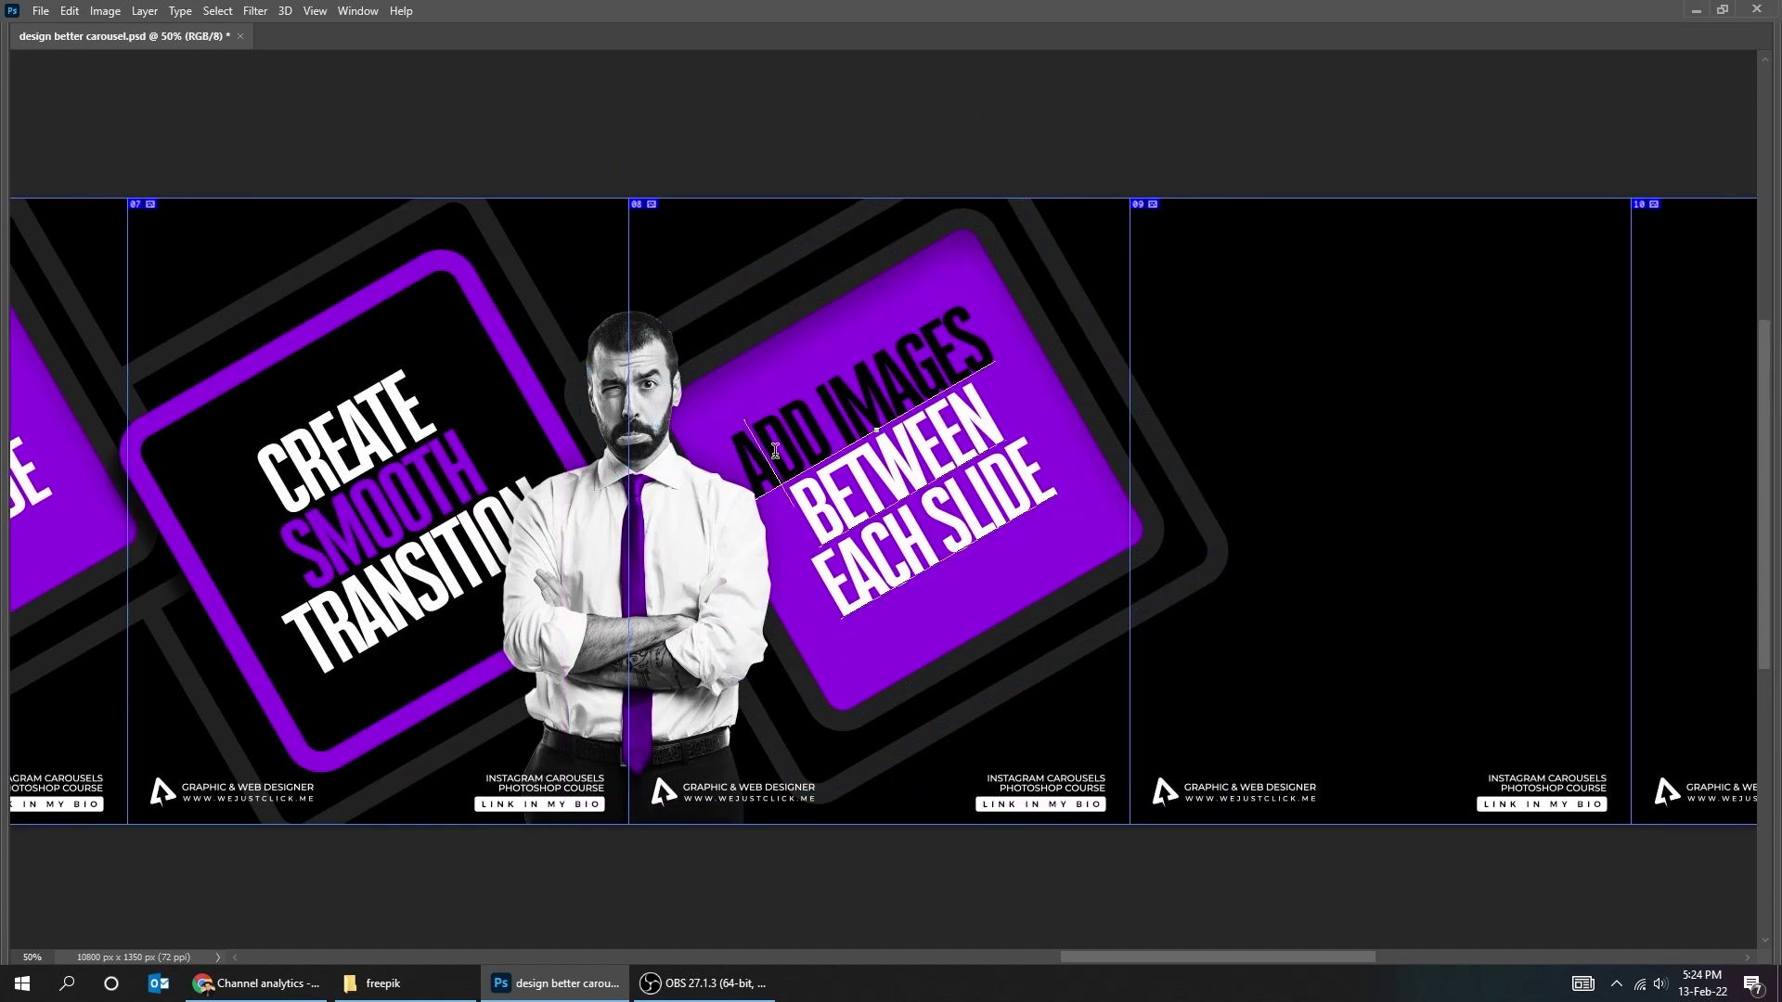
type("MORE TIPS IN MY ")
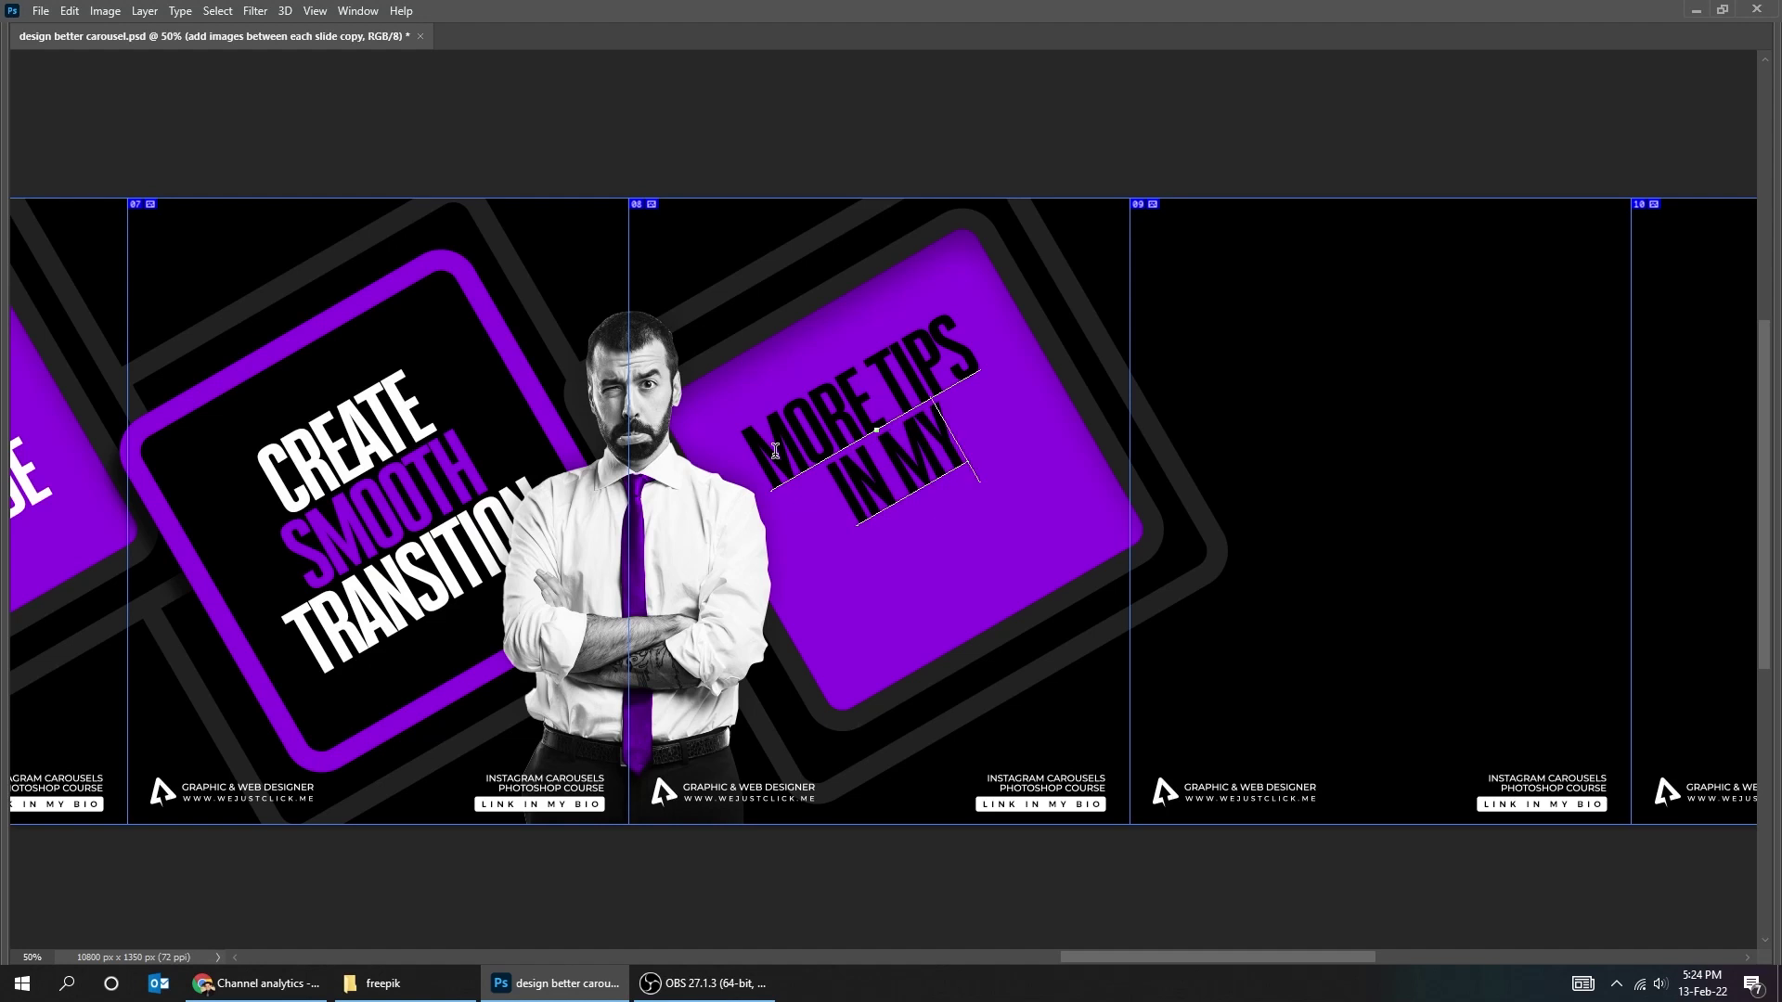
type("YOUTUBE")
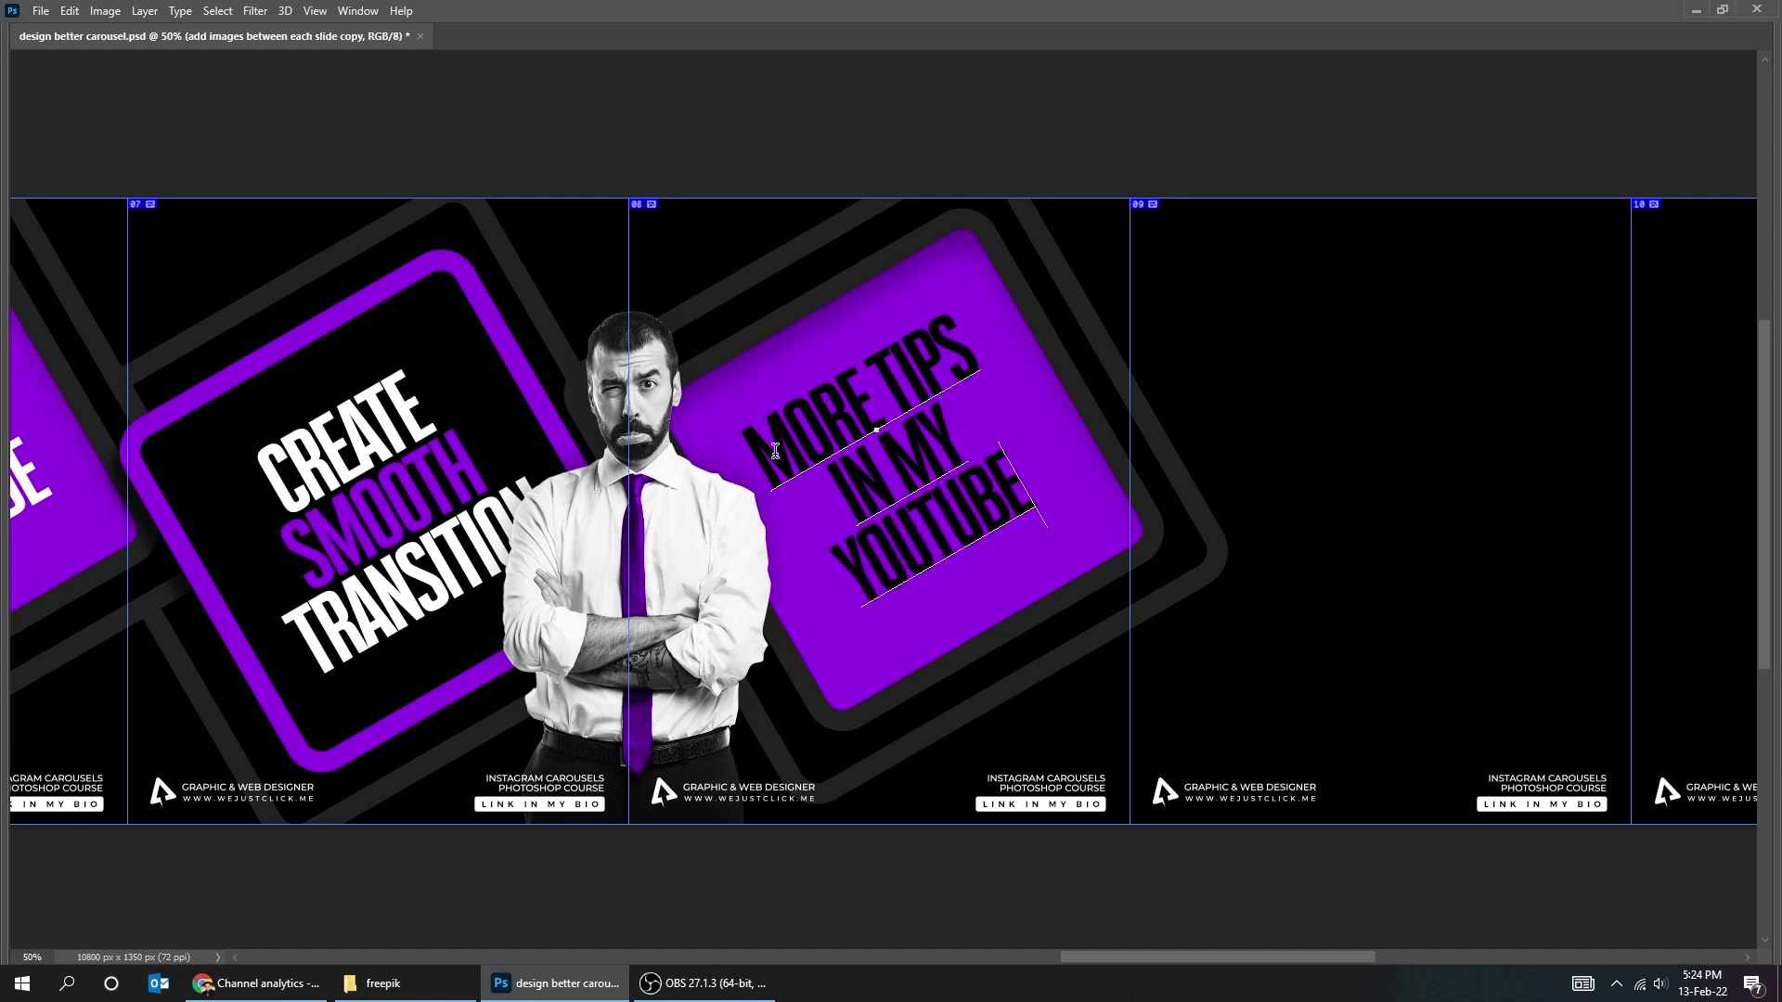
key("BackSpace")
key("BackSpace")
key("BackSpace")
key("BackSpace")
key("BackSpace")
type("channel")
key("ctrl+Return")
Recolour the whole slide 08 title white by sampling the white lettering of slide 07's title.
key("Tab")
left_click(743, 40)
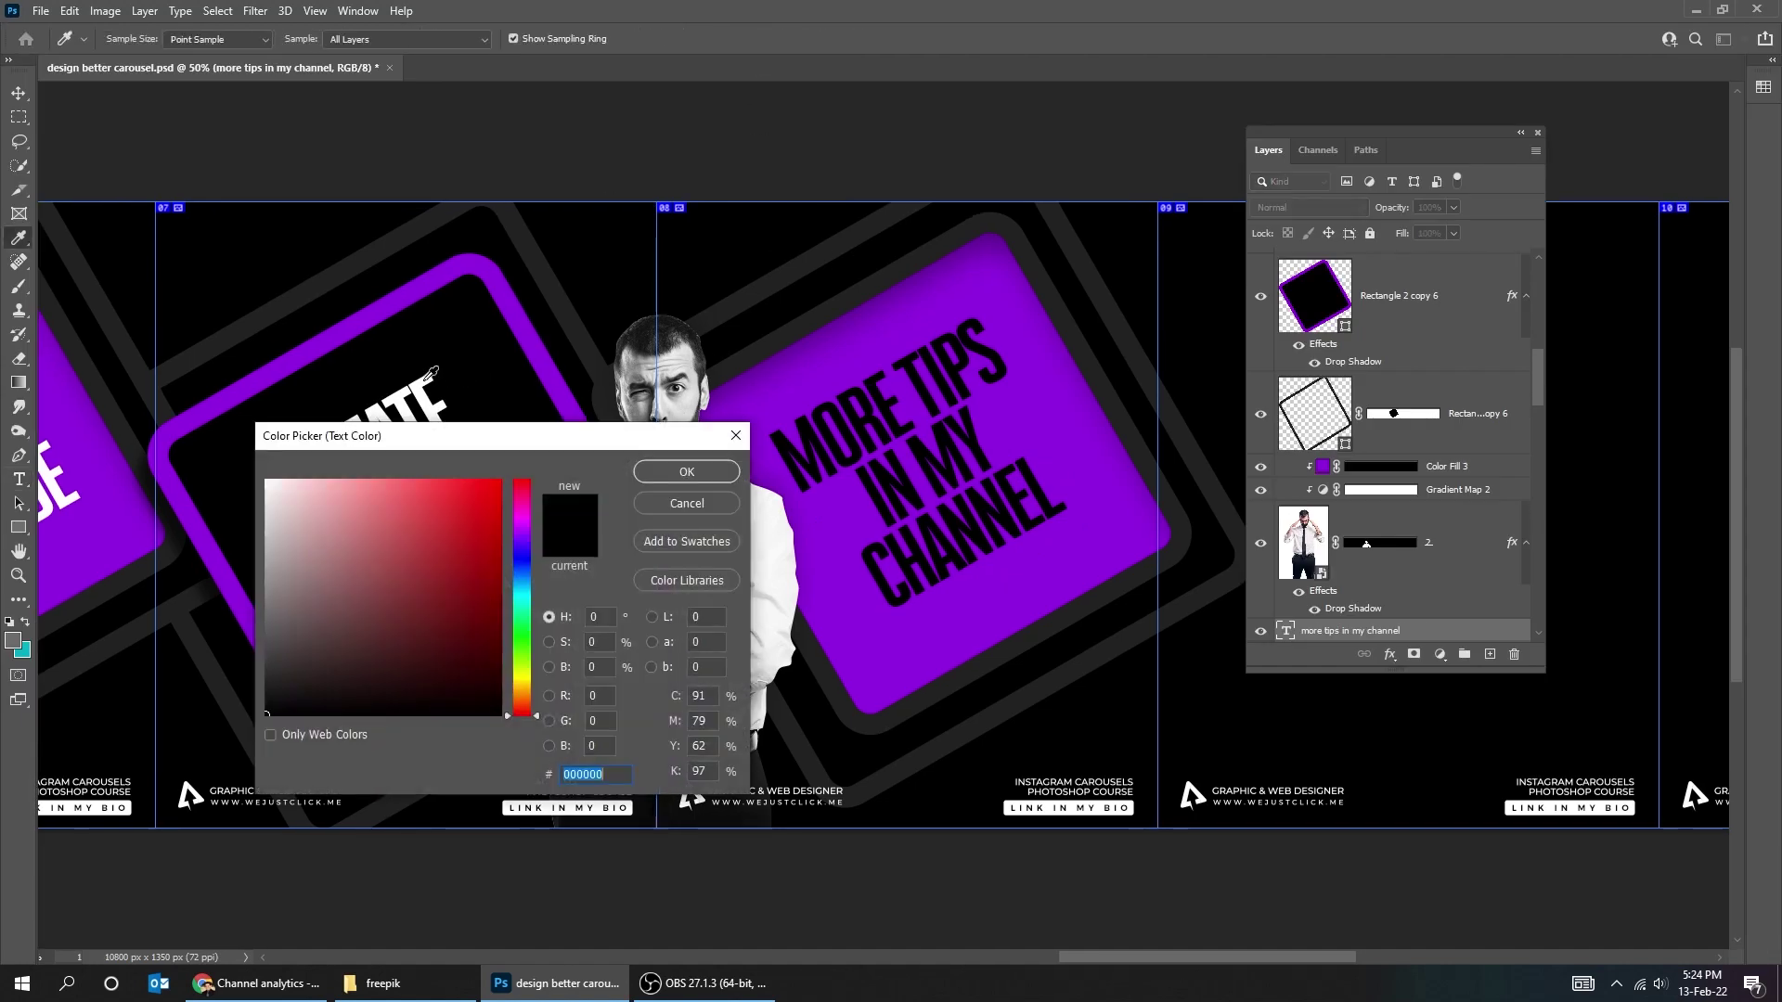
left_click(425, 380)
left_click(687, 471)
Recolour only the word CHANNEL in the slide 08 title black.
double_click(956, 539)
left_click(742, 39)
left_click_drag(365, 659, 338, 682)
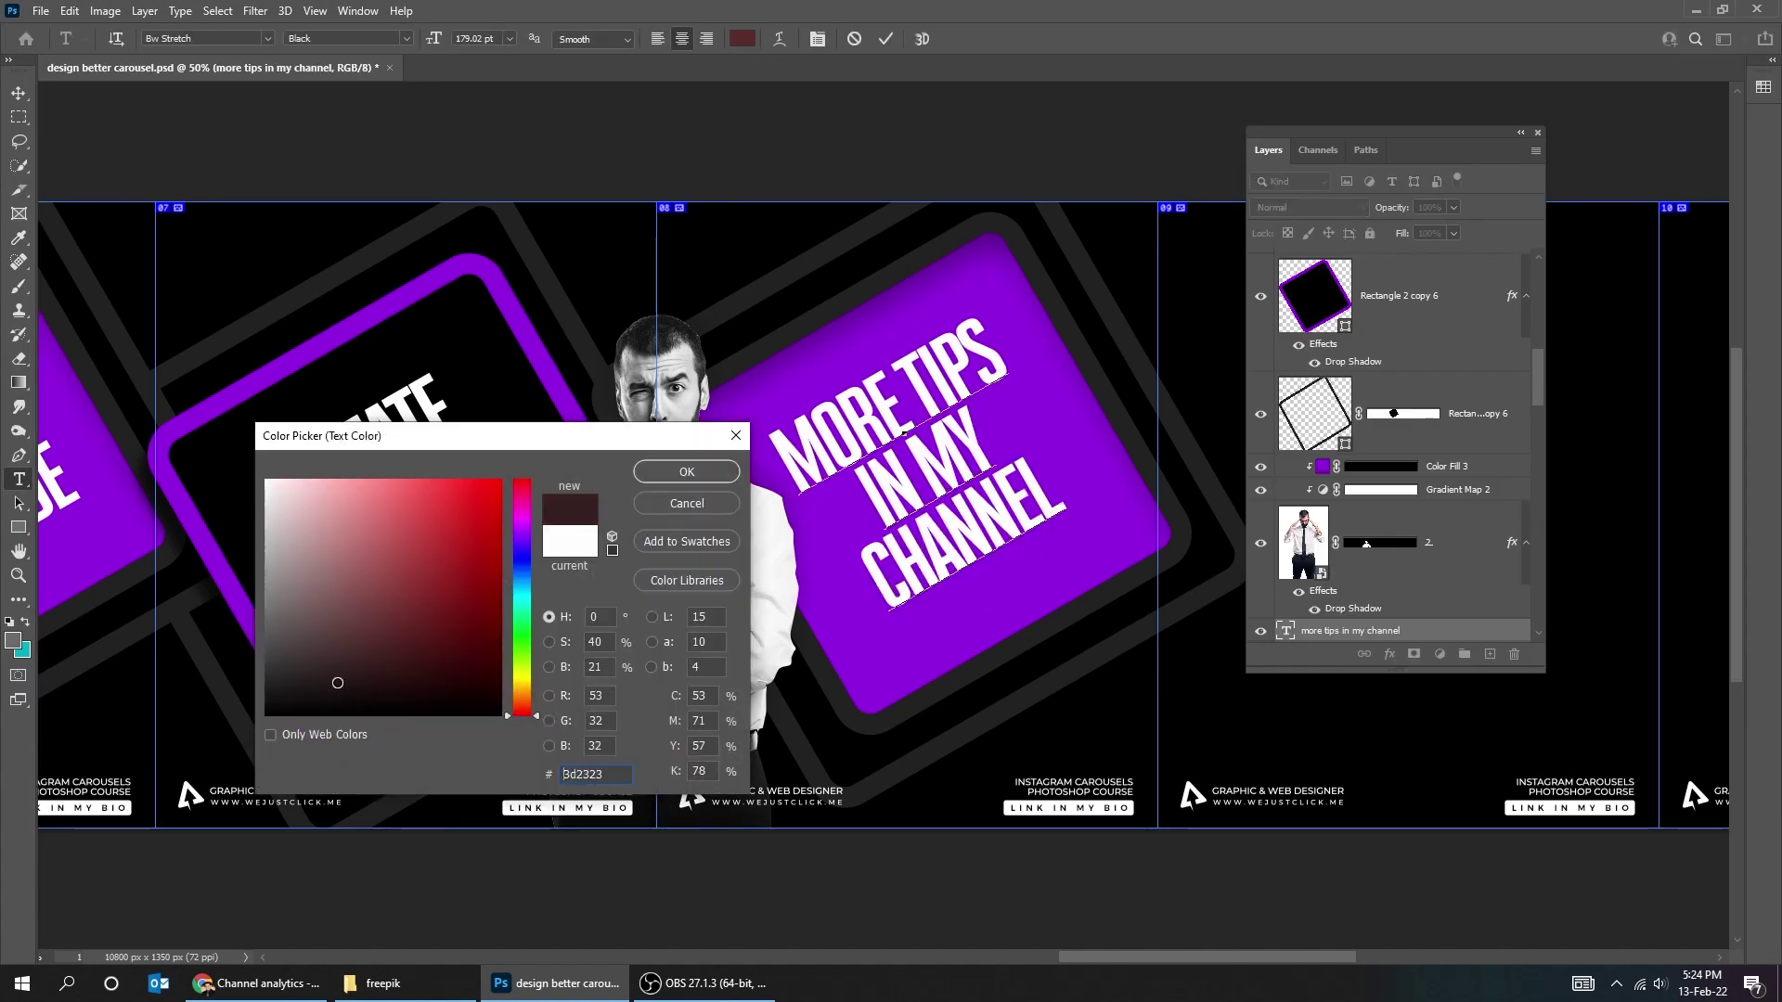
key("Return")
key("ctrl+Return")
key("Tab")
Show the guides, select the empty slides 09 and 10 with a rectangular marquee, and invert the selection.
key("ctrl+minus")
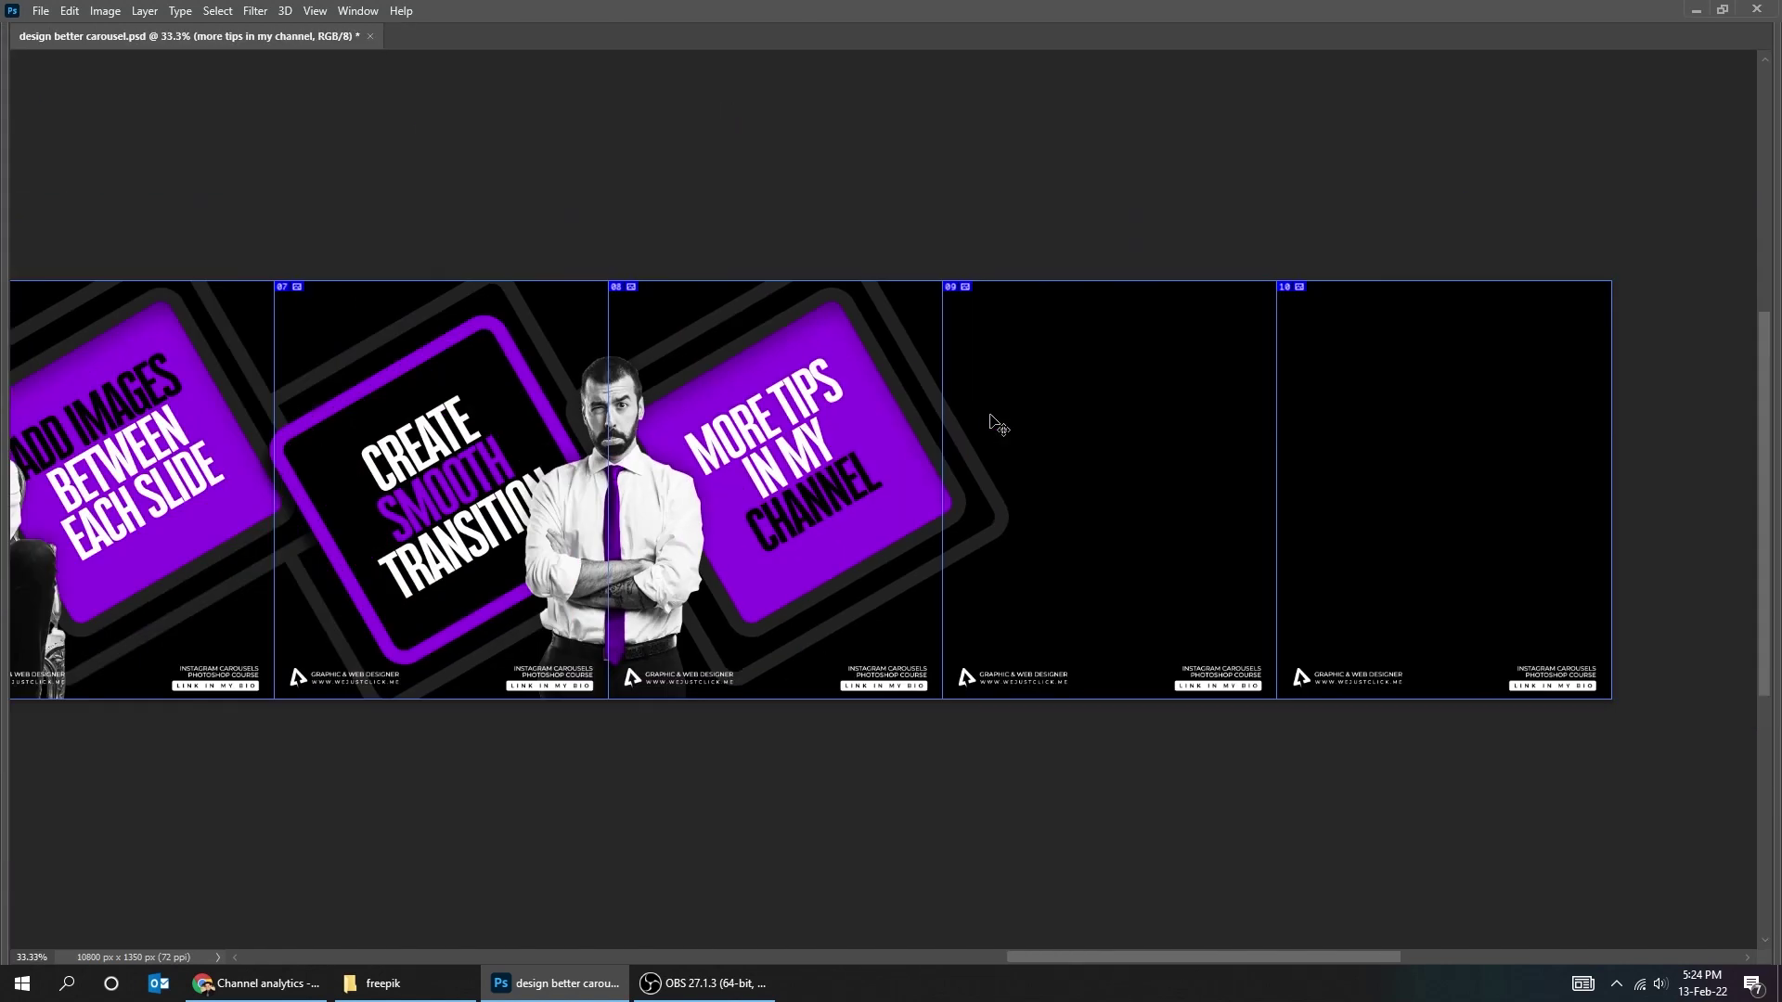
left_click_drag(1152, 469, 997, 448)
key("ctrl+semicolon")
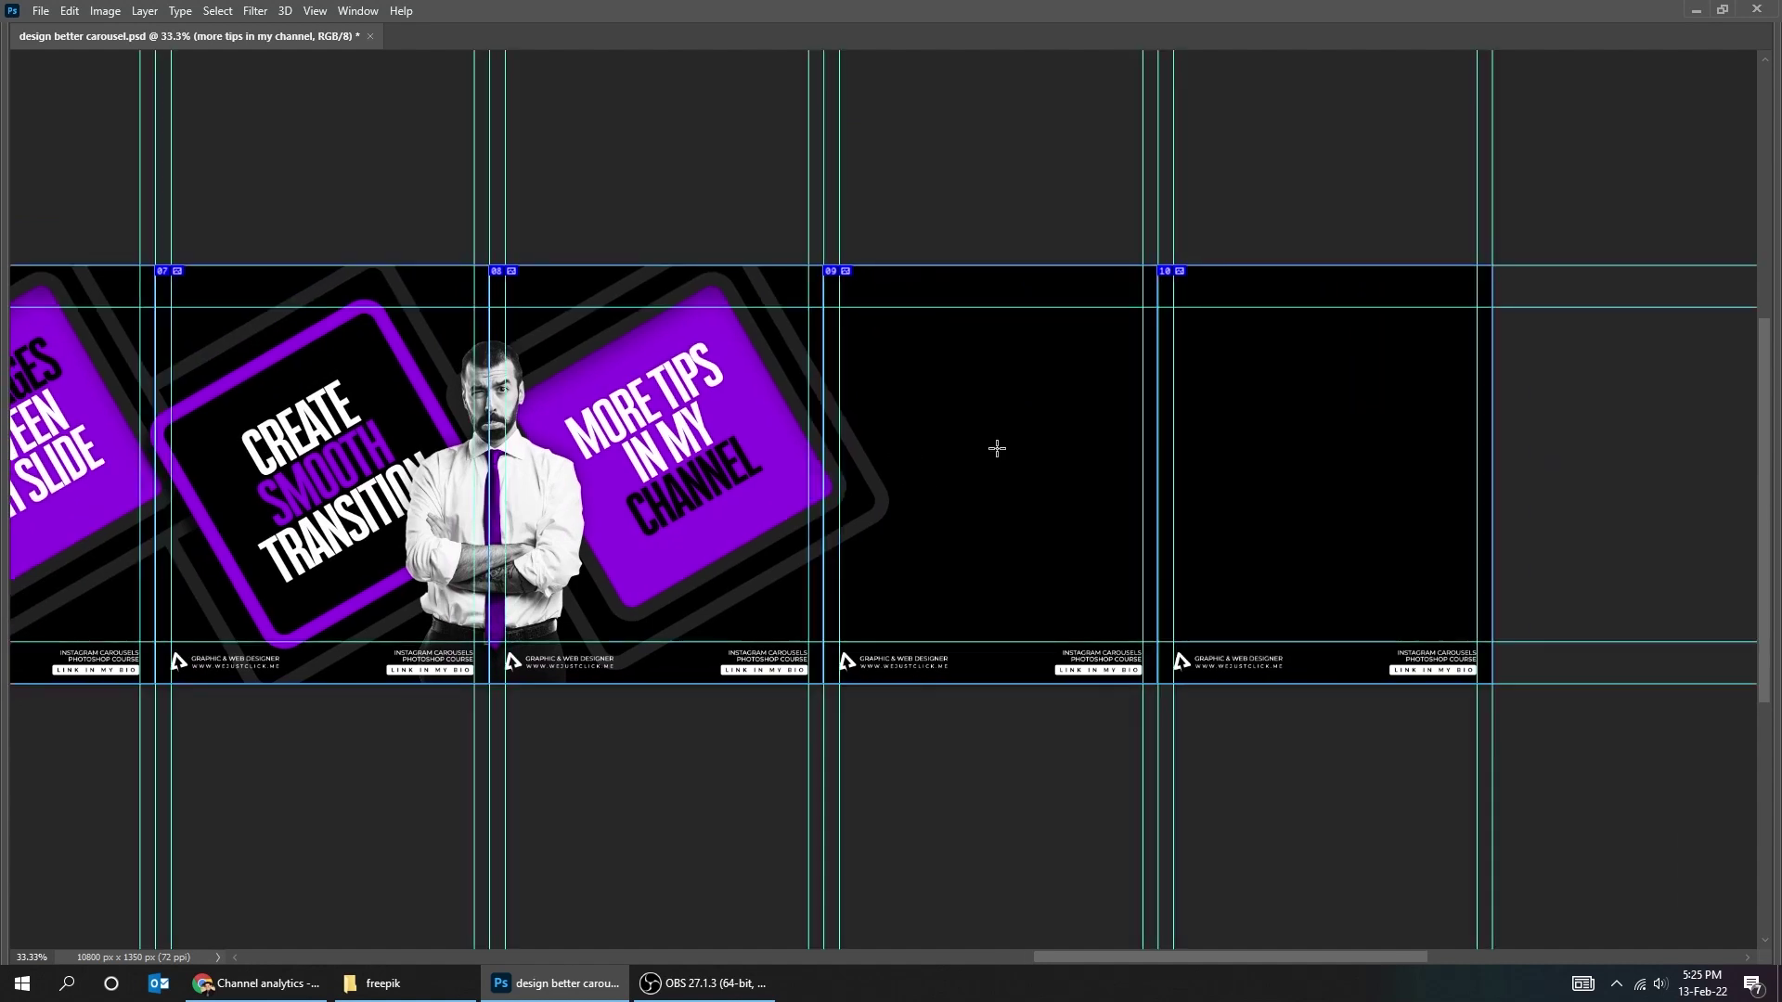
left_click_drag(913, 460, 1469, 784)
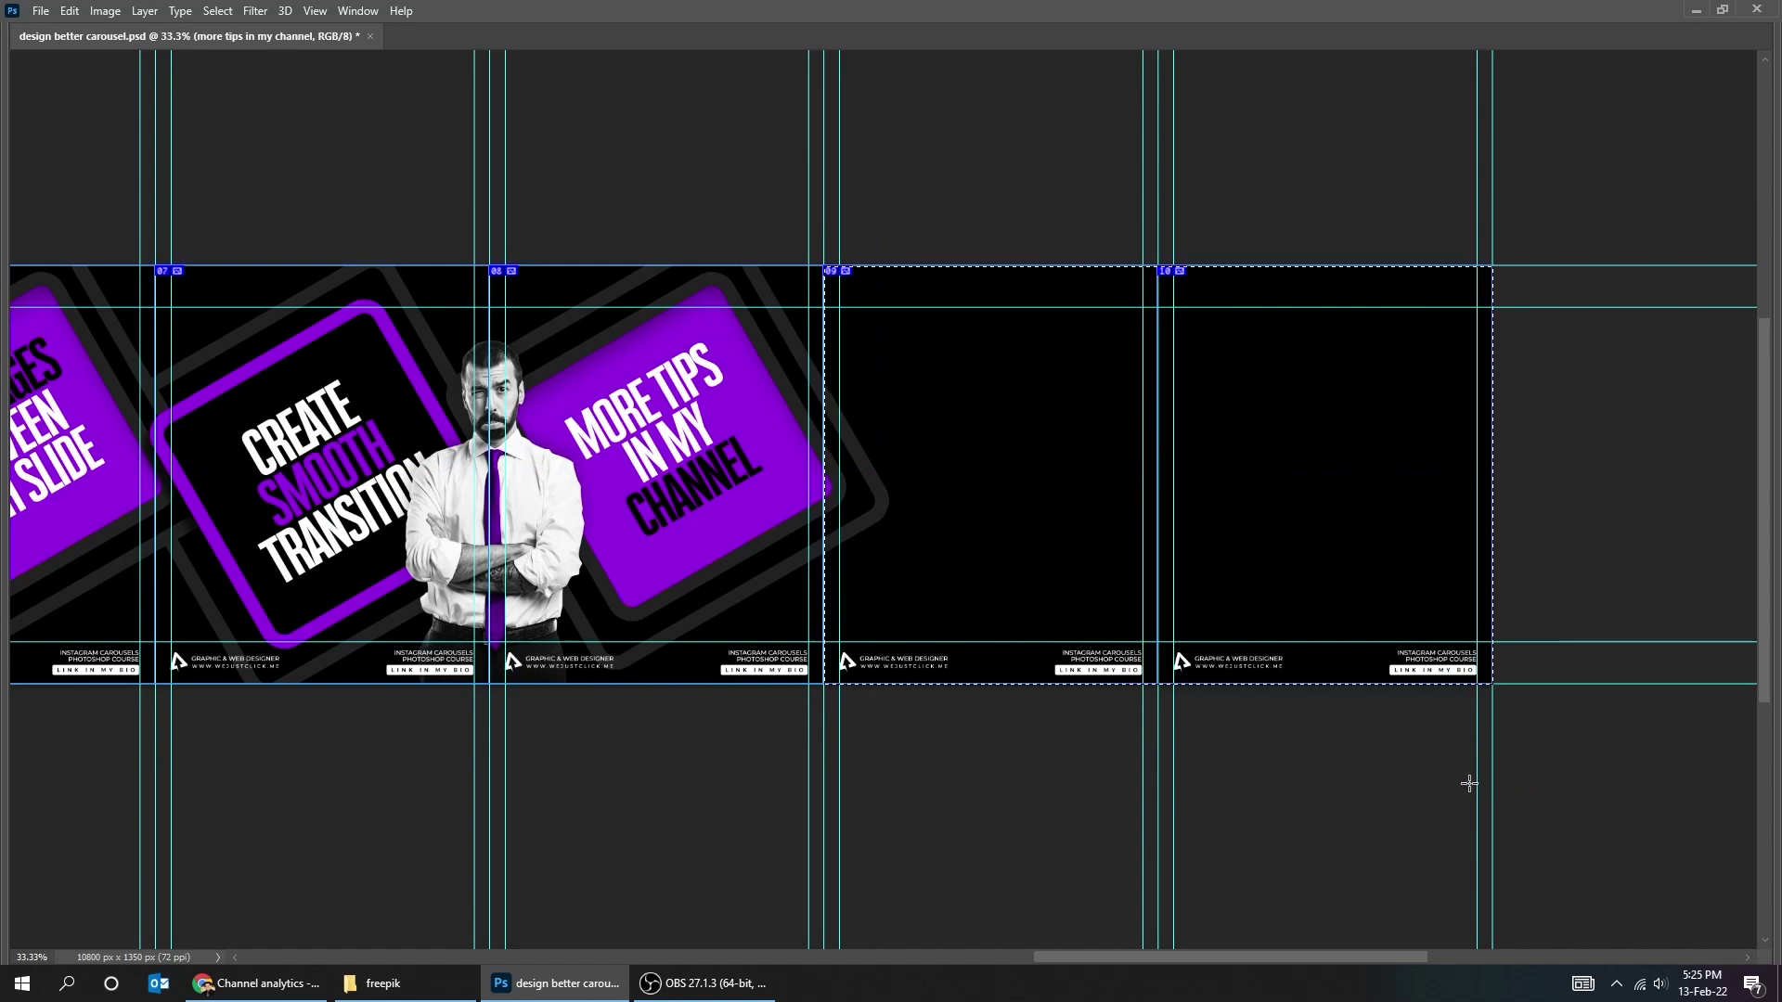
right_click(770, 557)
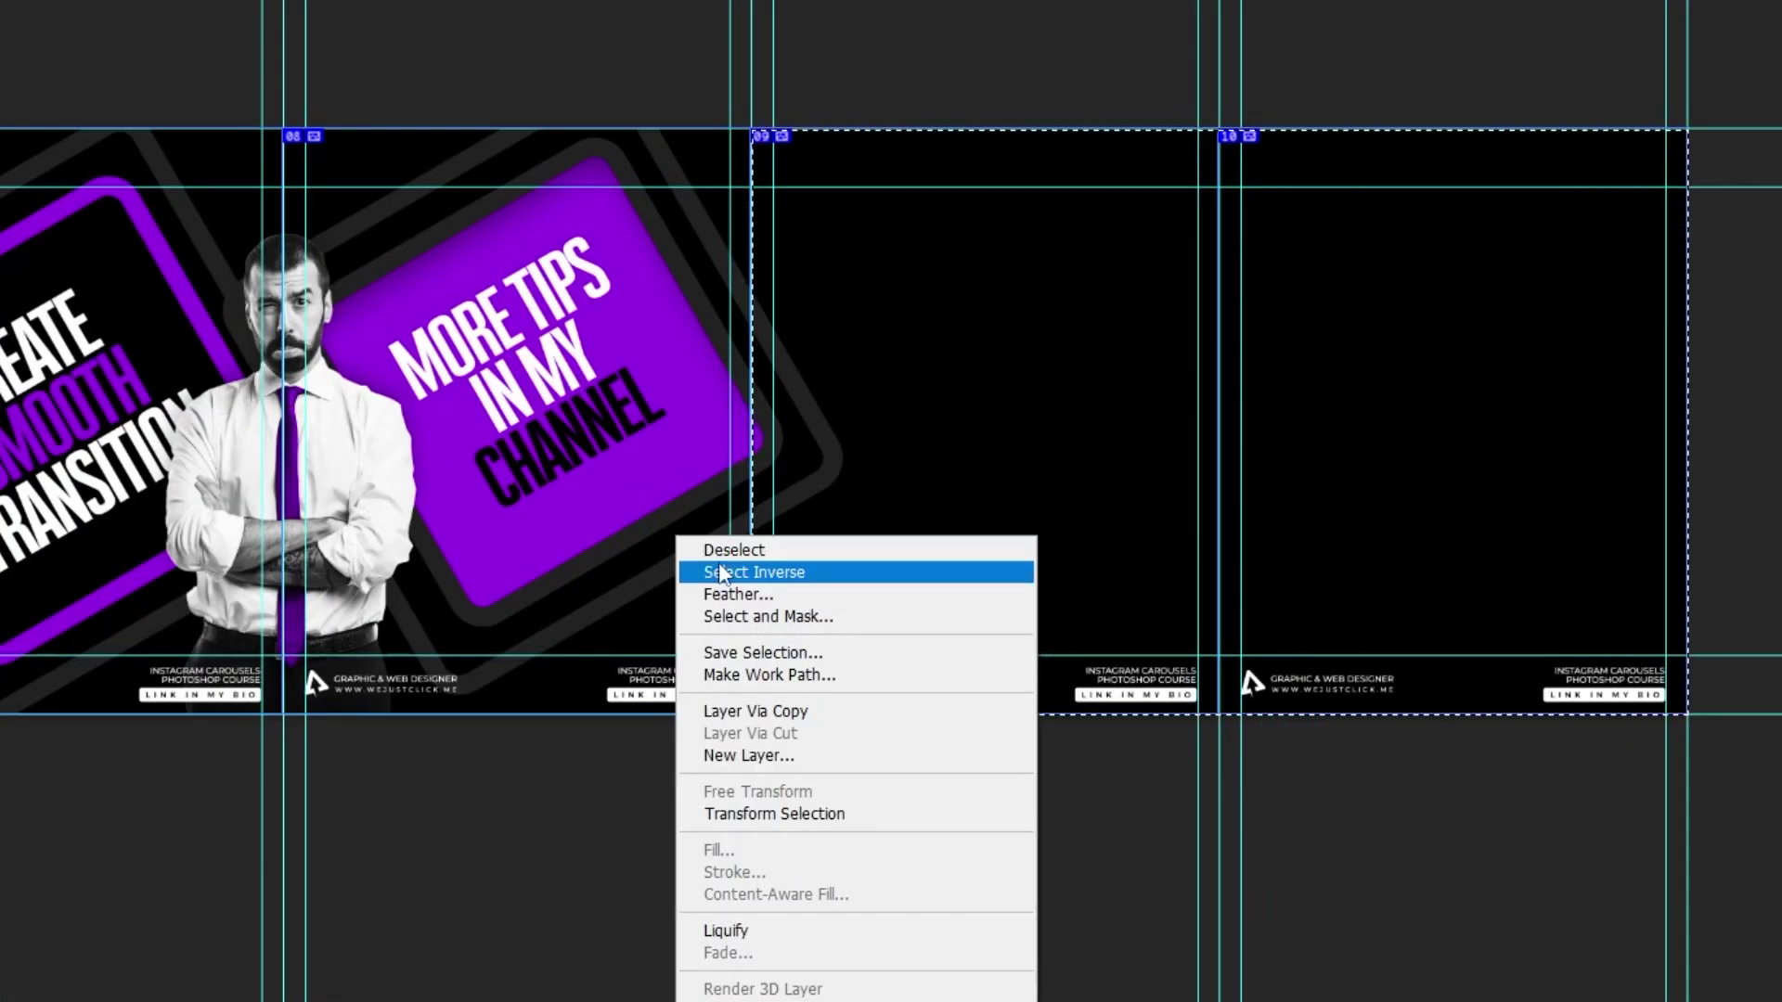
left_click(774, 575)
Crop the canvas to the selected slides 01 to 08 and hide the guides.
left_click(148, 17)
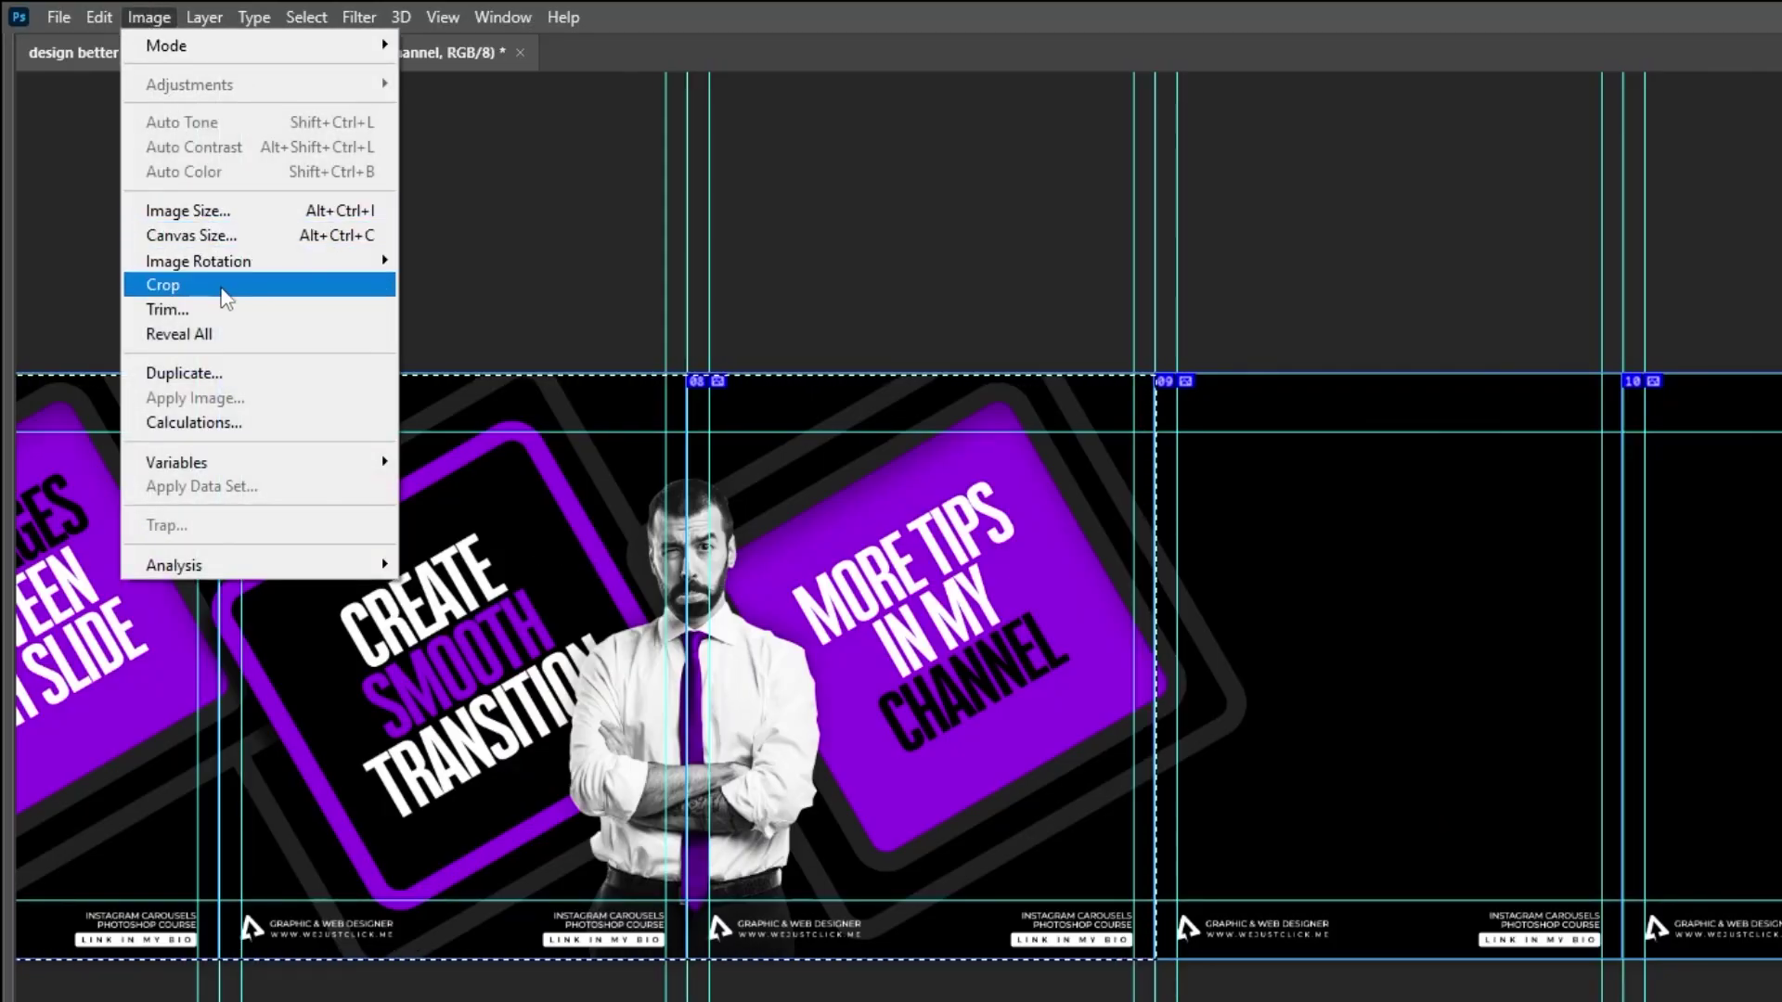
left_click(223, 286)
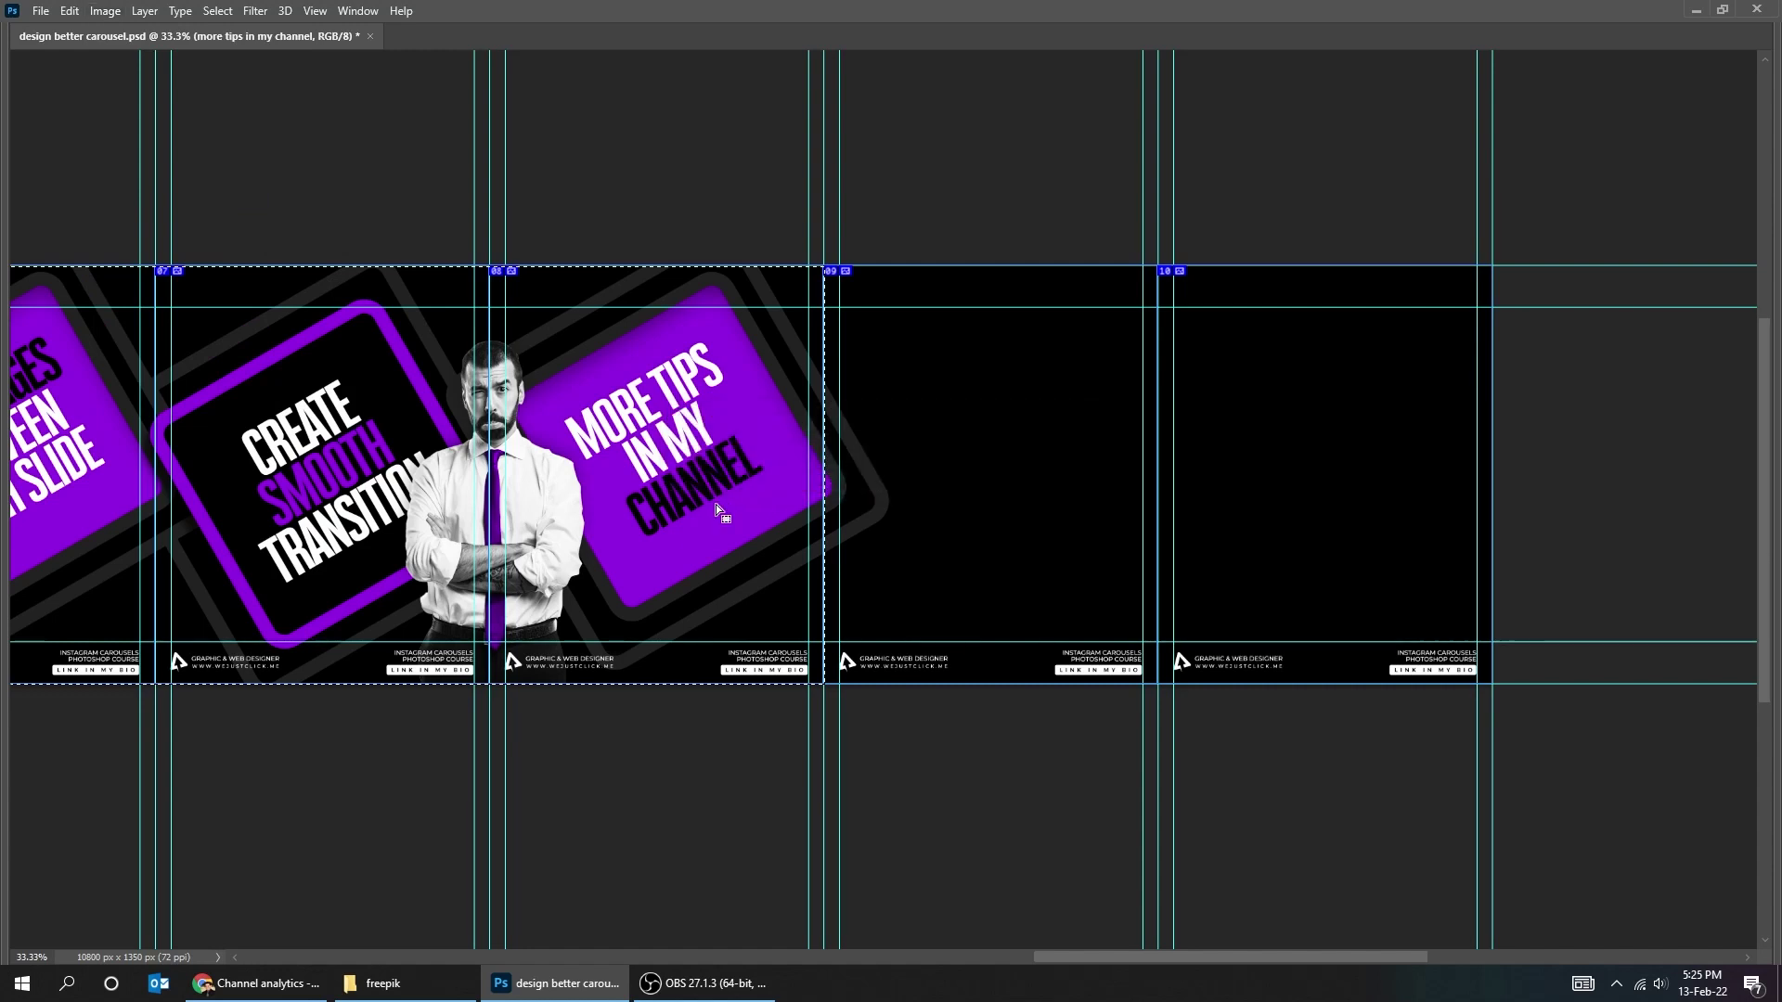
left_click_drag(783, 512, 905, 497)
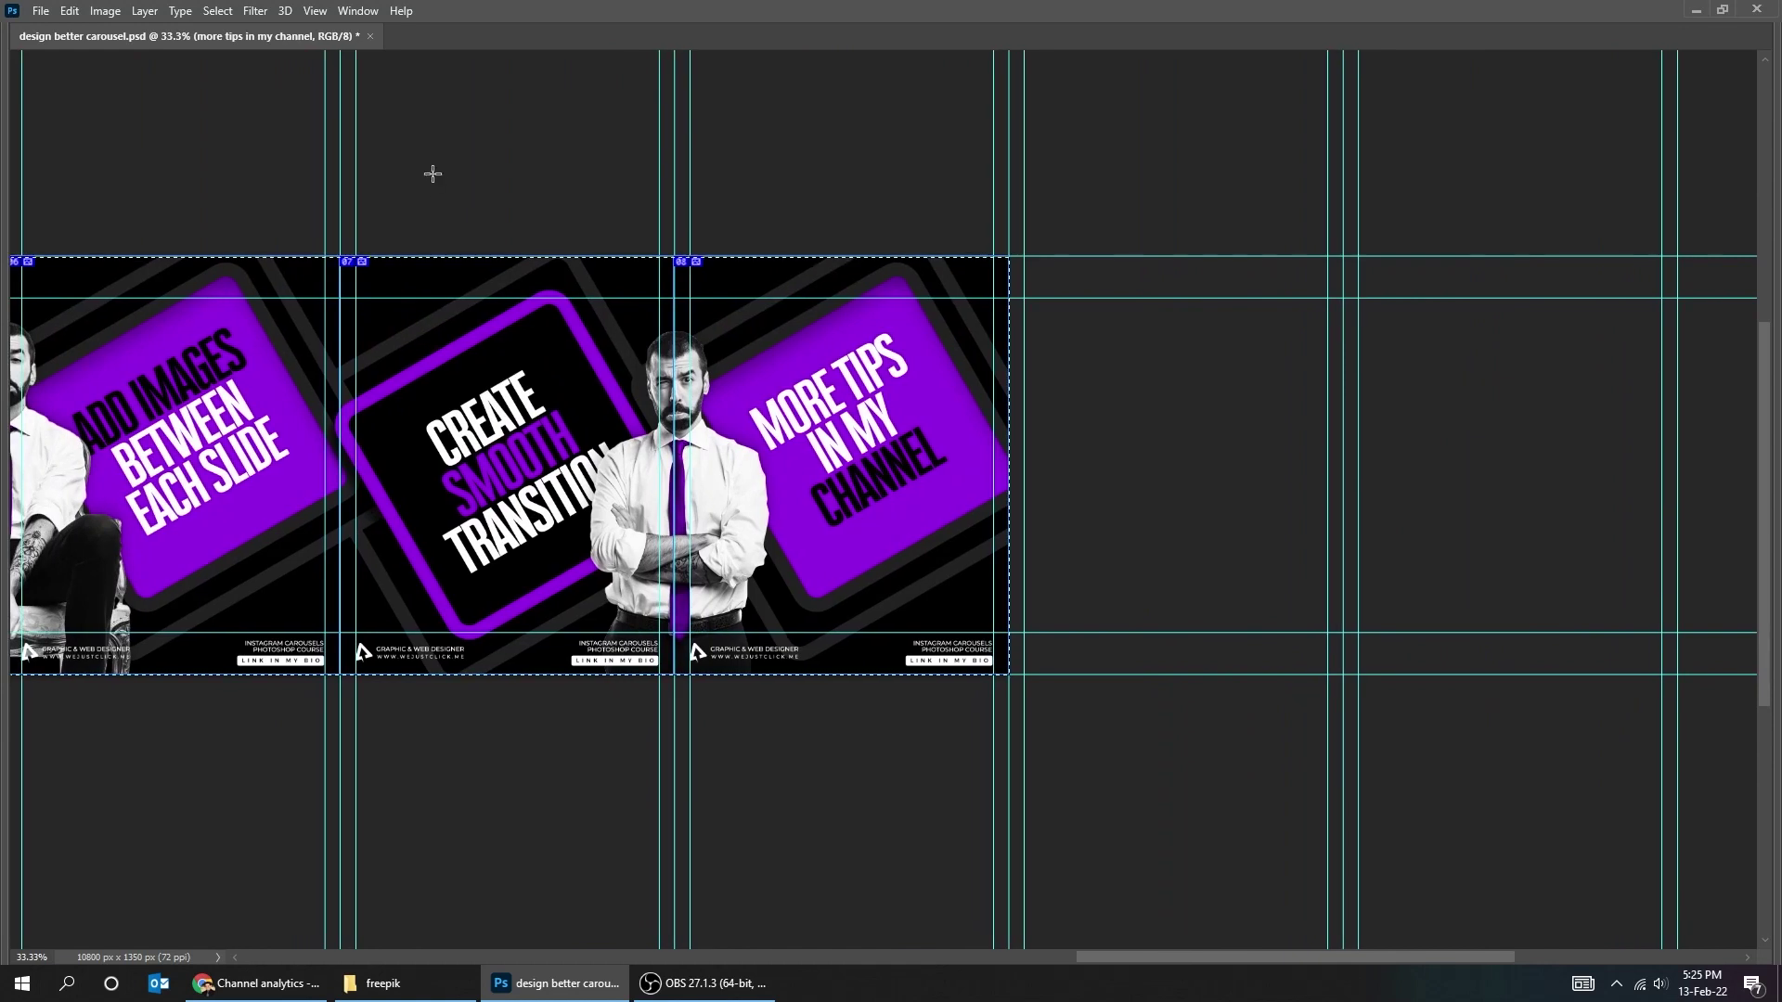
key("ctrl+0")
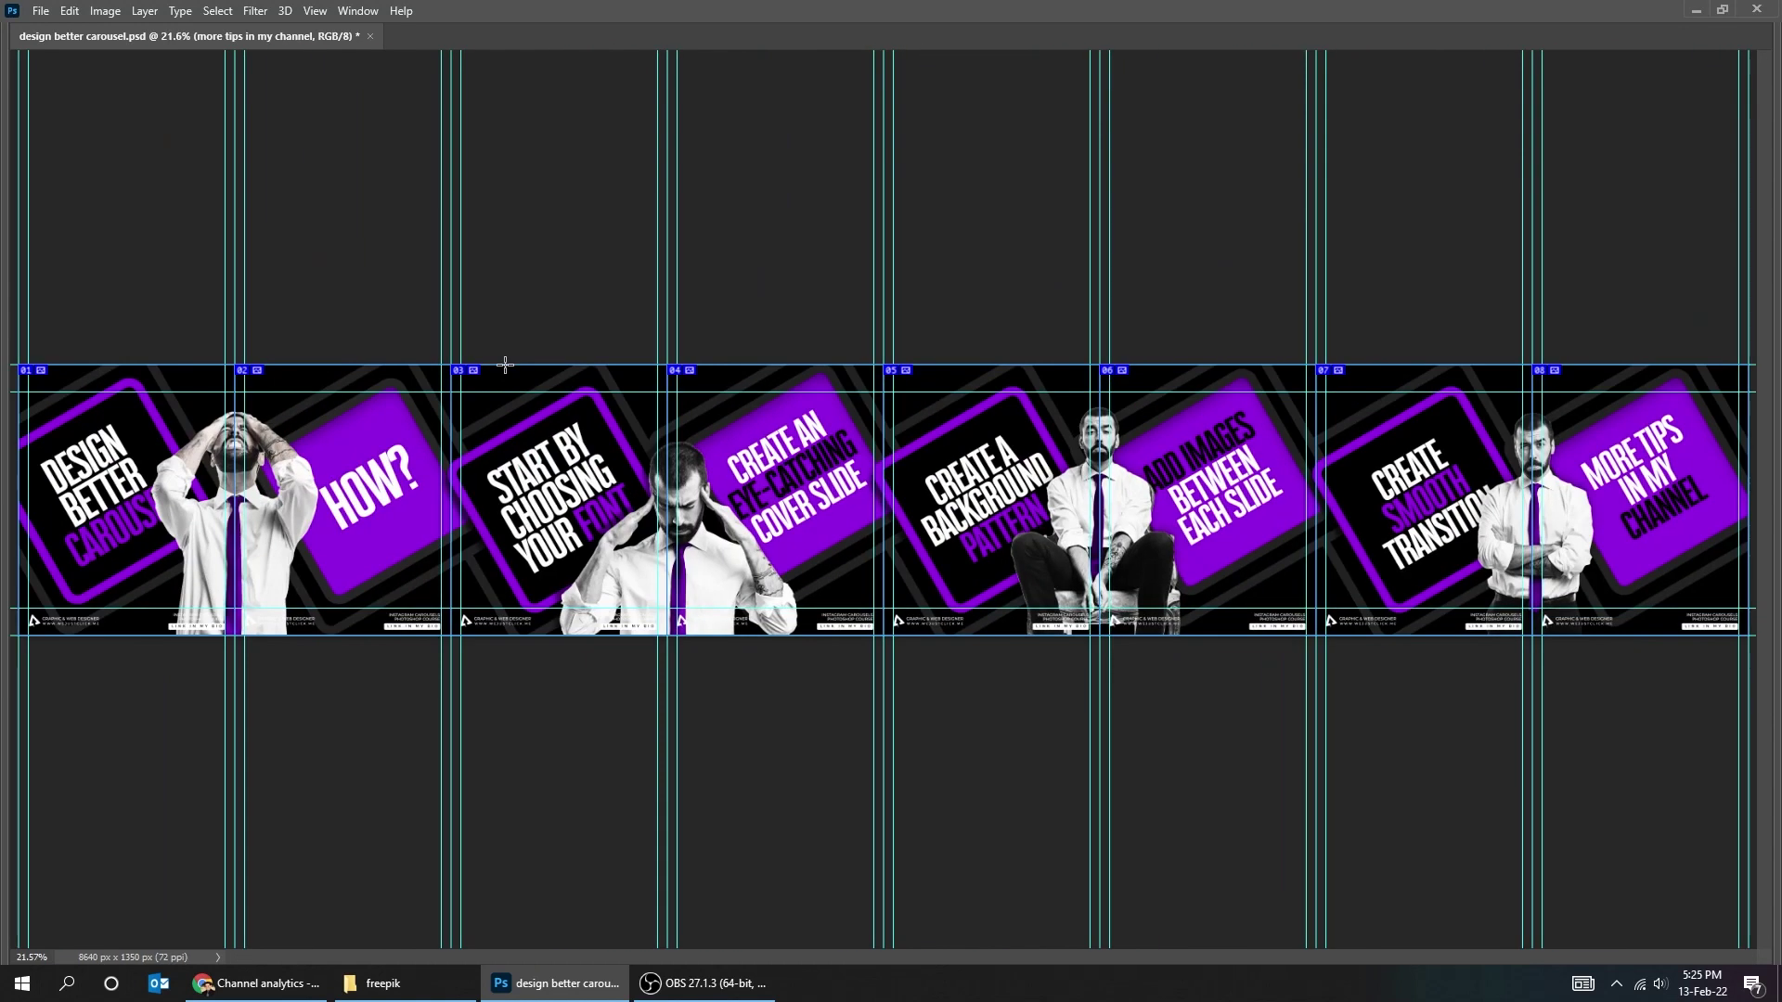
key("ctrl+semicolon")
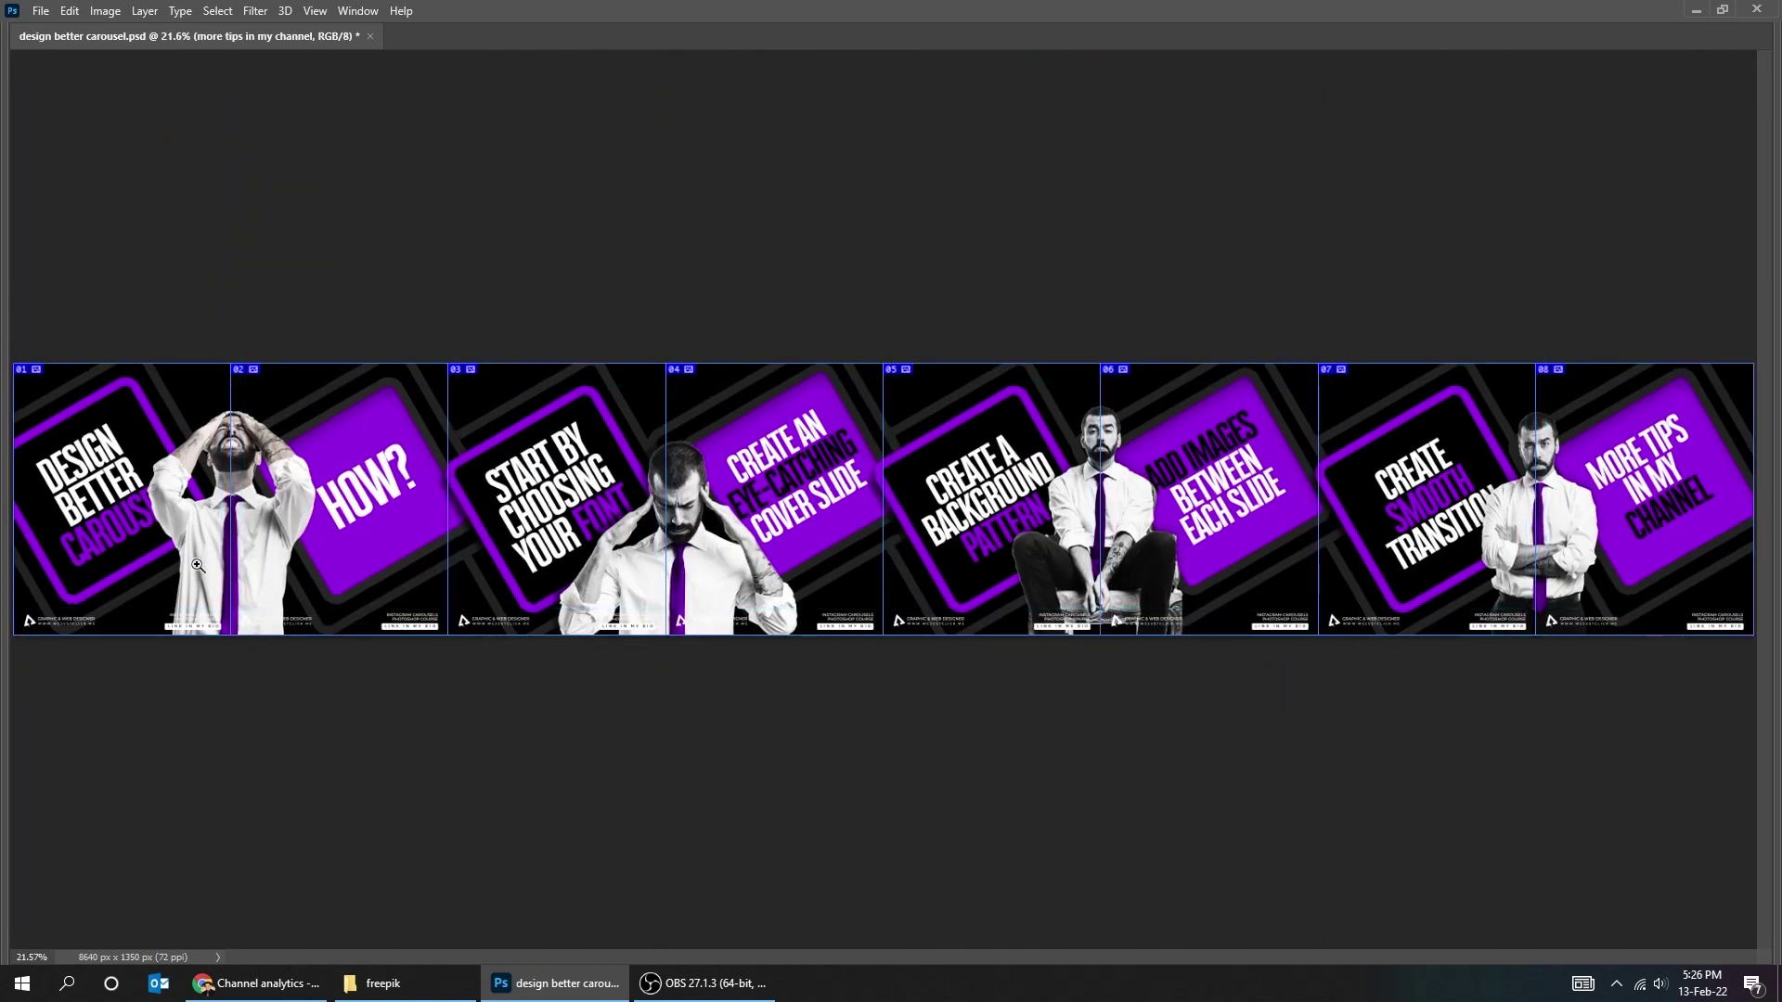
Examine the finished carousel up close from slide 01 through slide 08, checking the transitions between slides.
left_click(196, 564)
left_click(197, 564)
left_click(197, 564)
left_click_drag(196, 564, 564, 554)
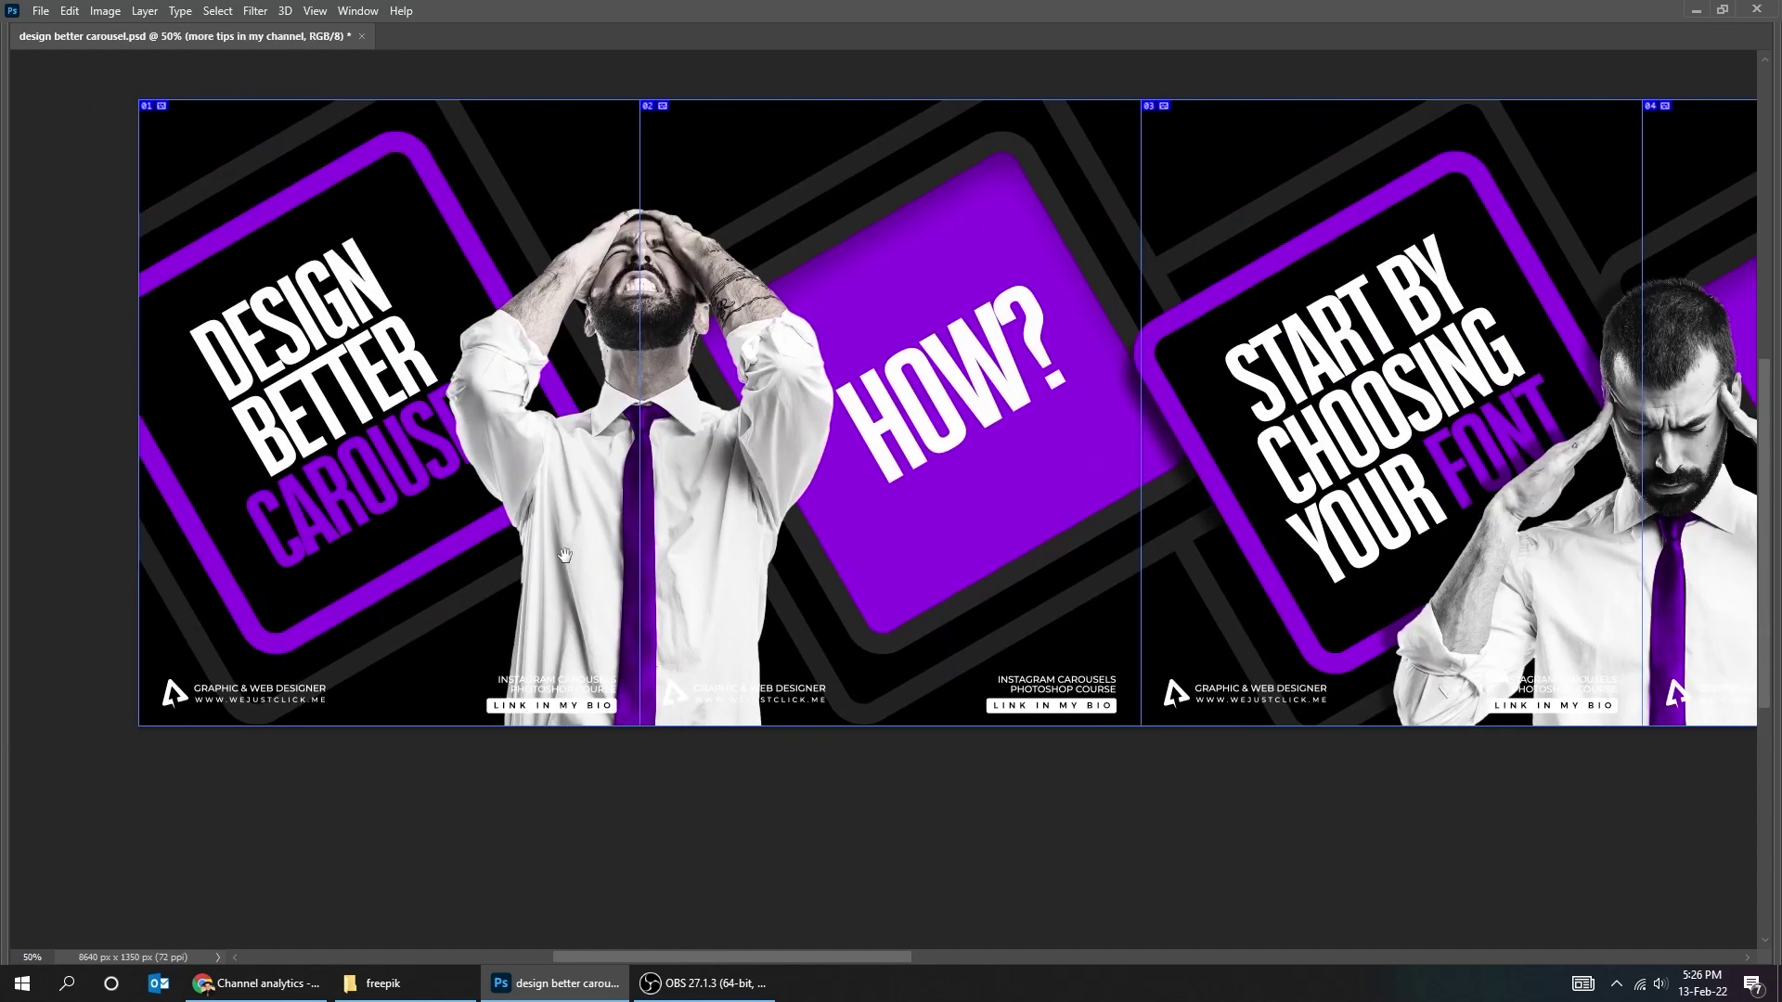
left_click_drag(886, 542, 488, 543)
left_click_drag(995, 504, 461, 529)
left_click_drag(872, 517, 533, 516)
left_click_drag(852, 496, 570, 494)
left_click_drag(1012, 445, 565, 451)
left_click_drag(1368, 438, 873, 430)
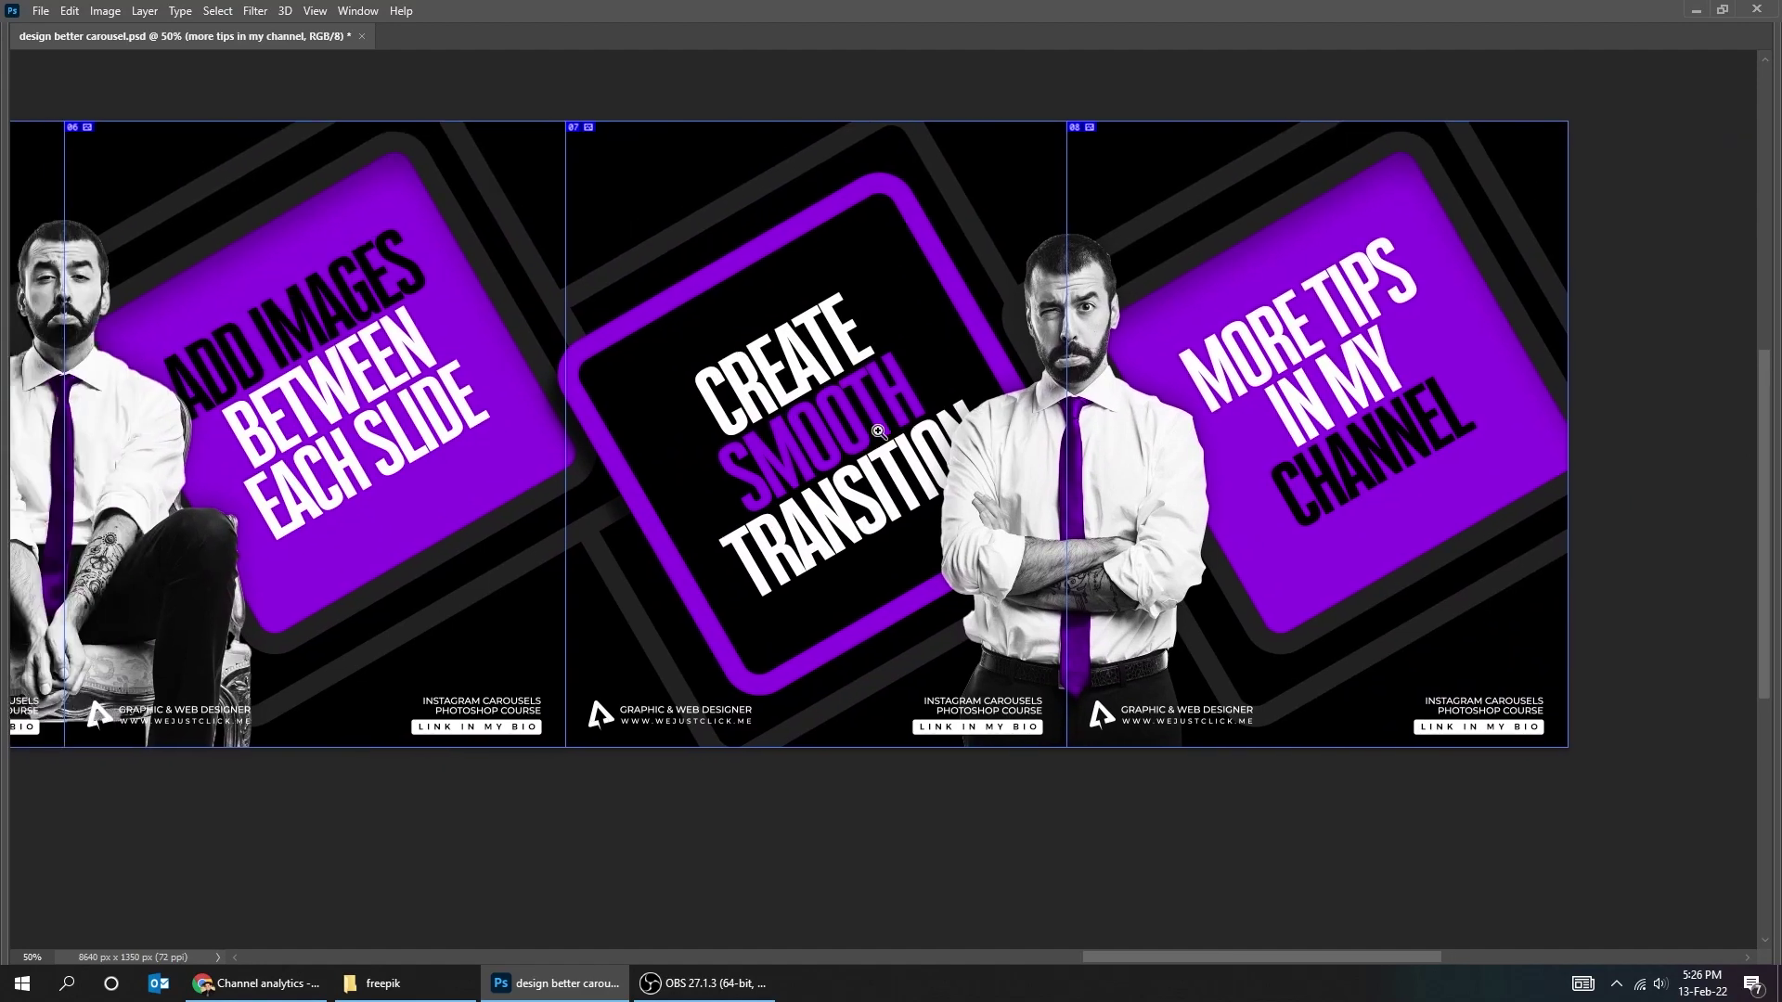
key("ctrl+0")
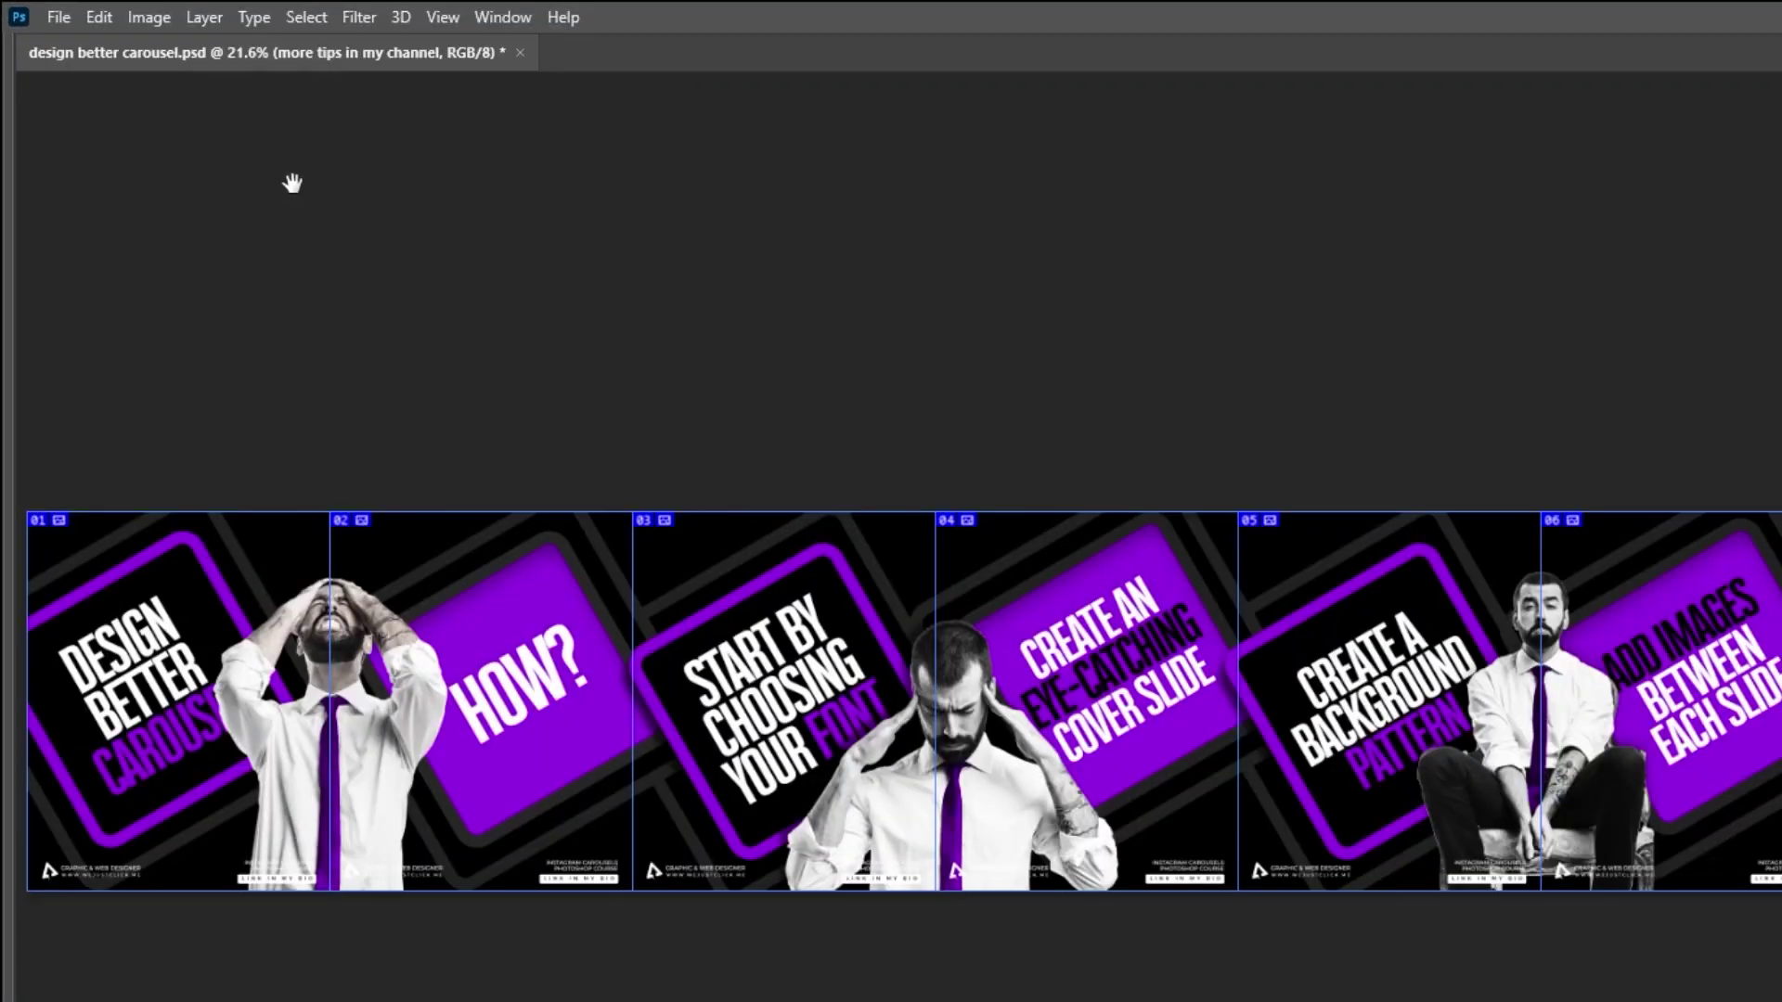
Start a Save for Web export of the carousel as JPEG and set the quality to 100.
key("Tab")
left_click(71, 23)
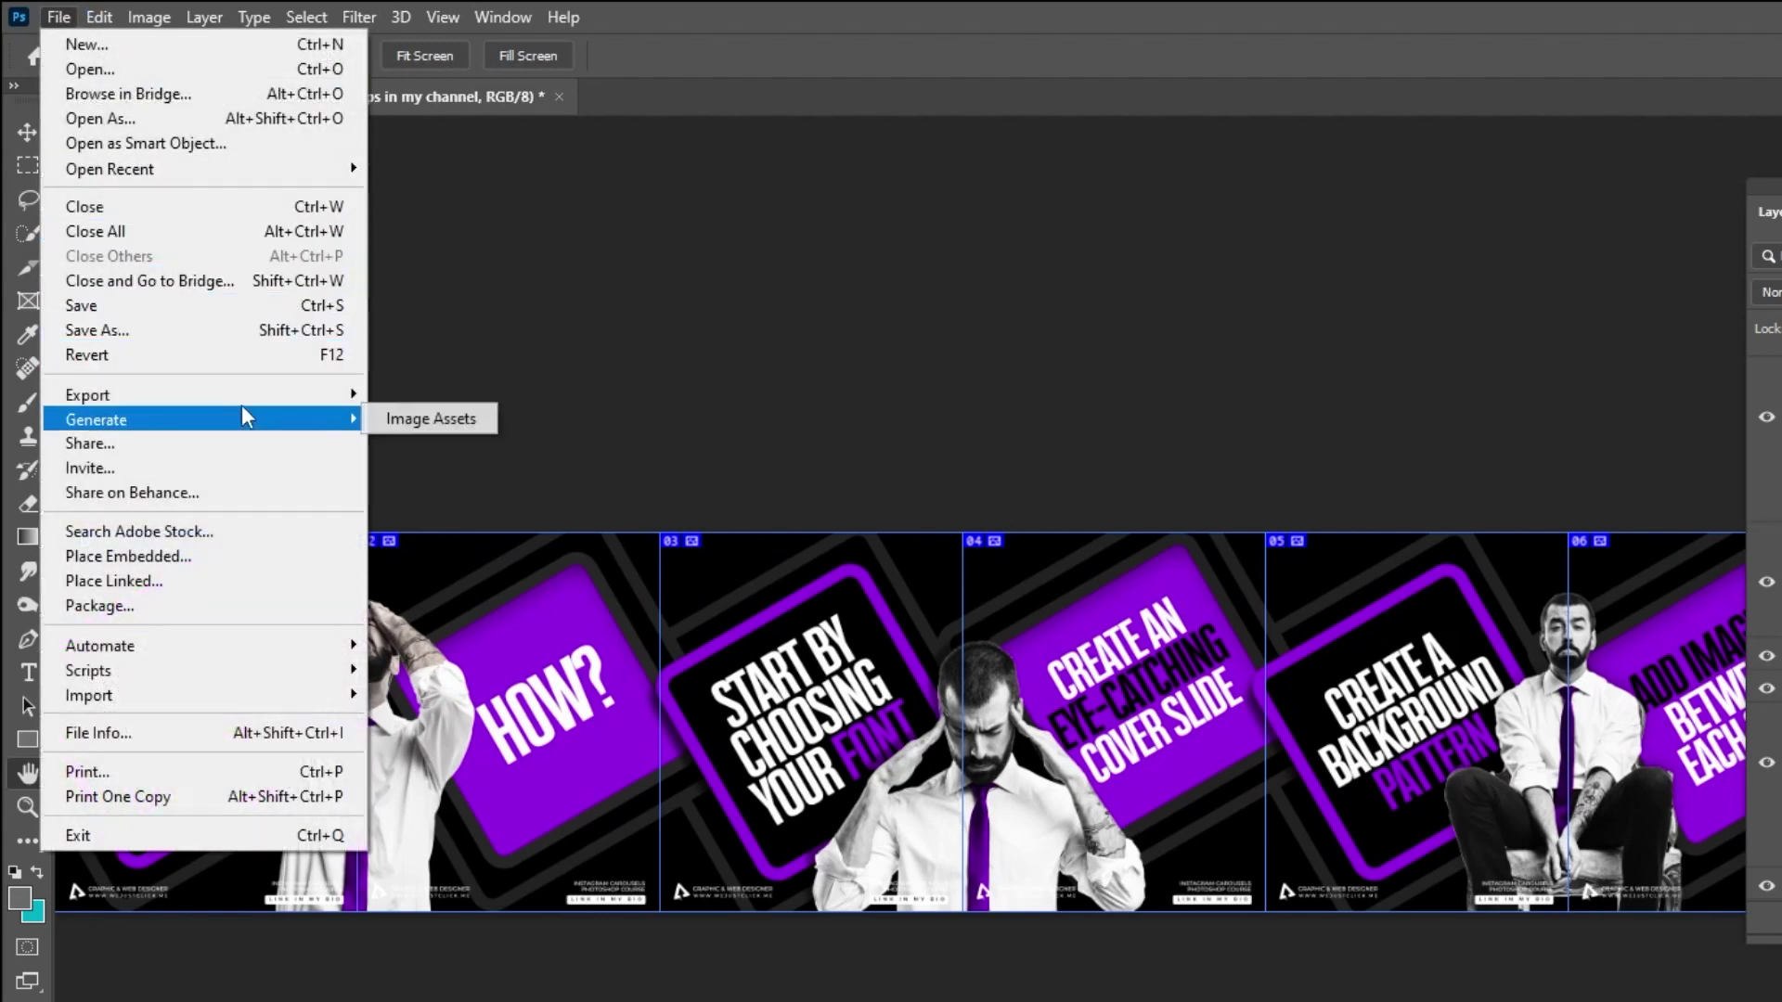
mouse_move(247, 397)
left_click(519, 496)
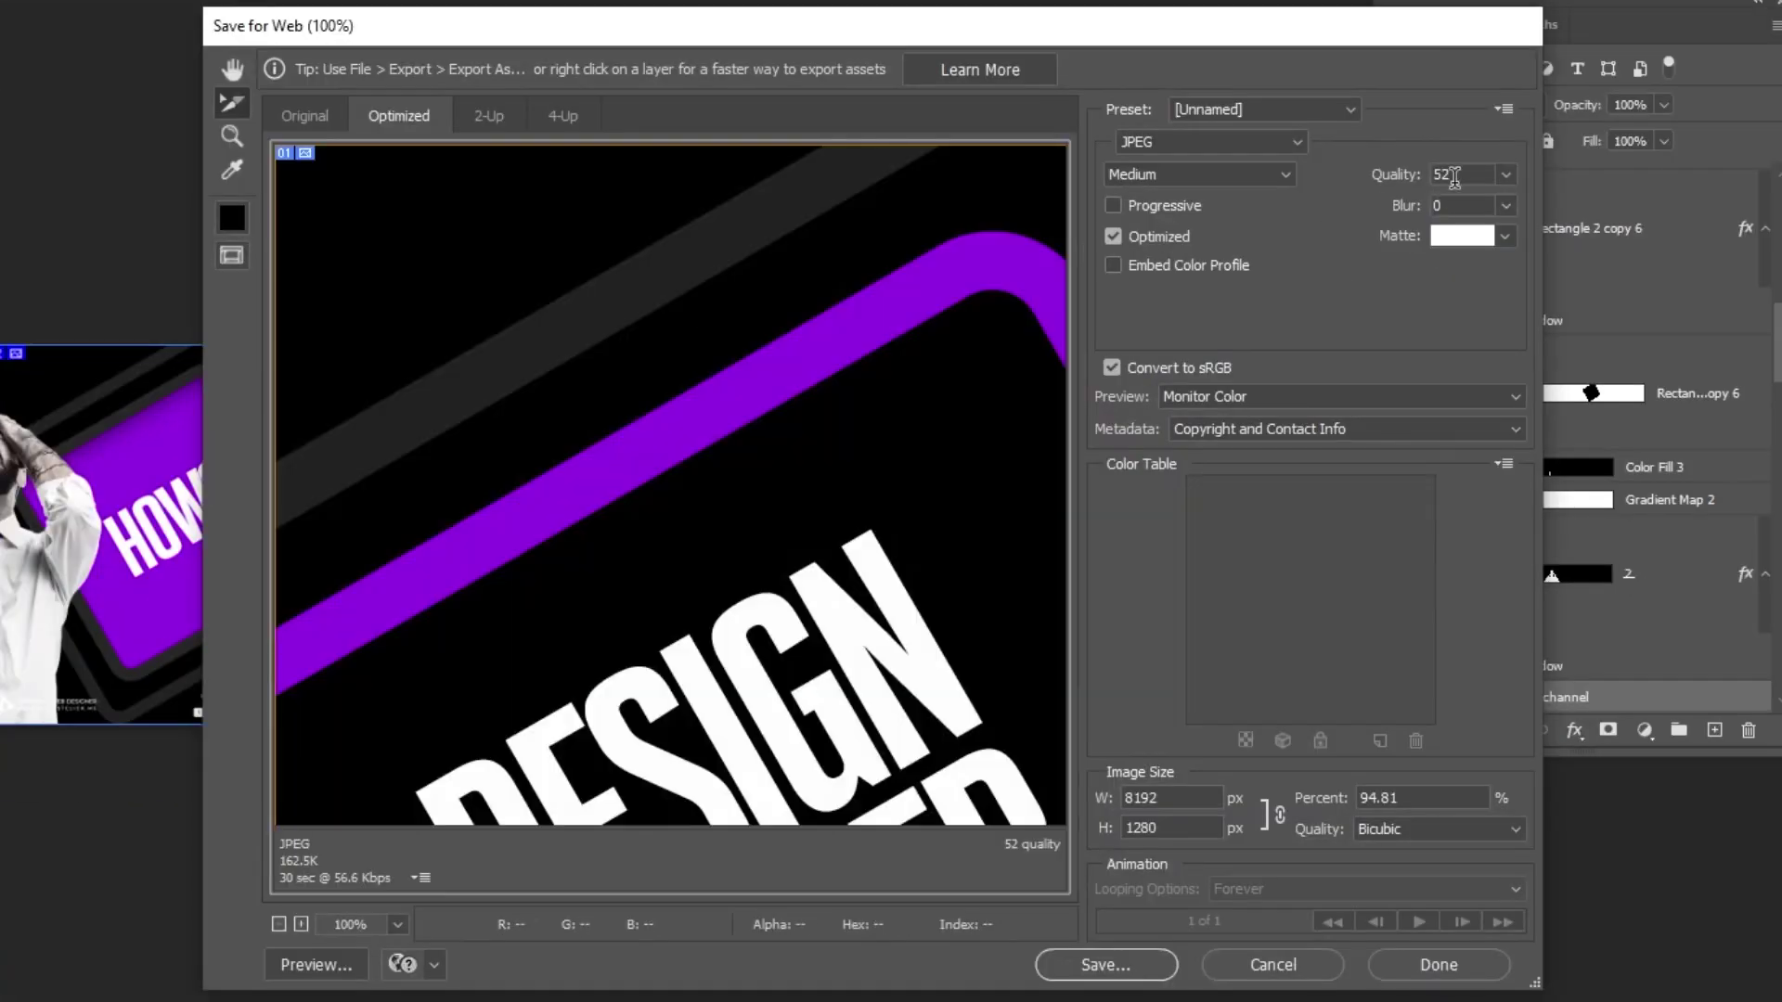
left_click(1506, 176)
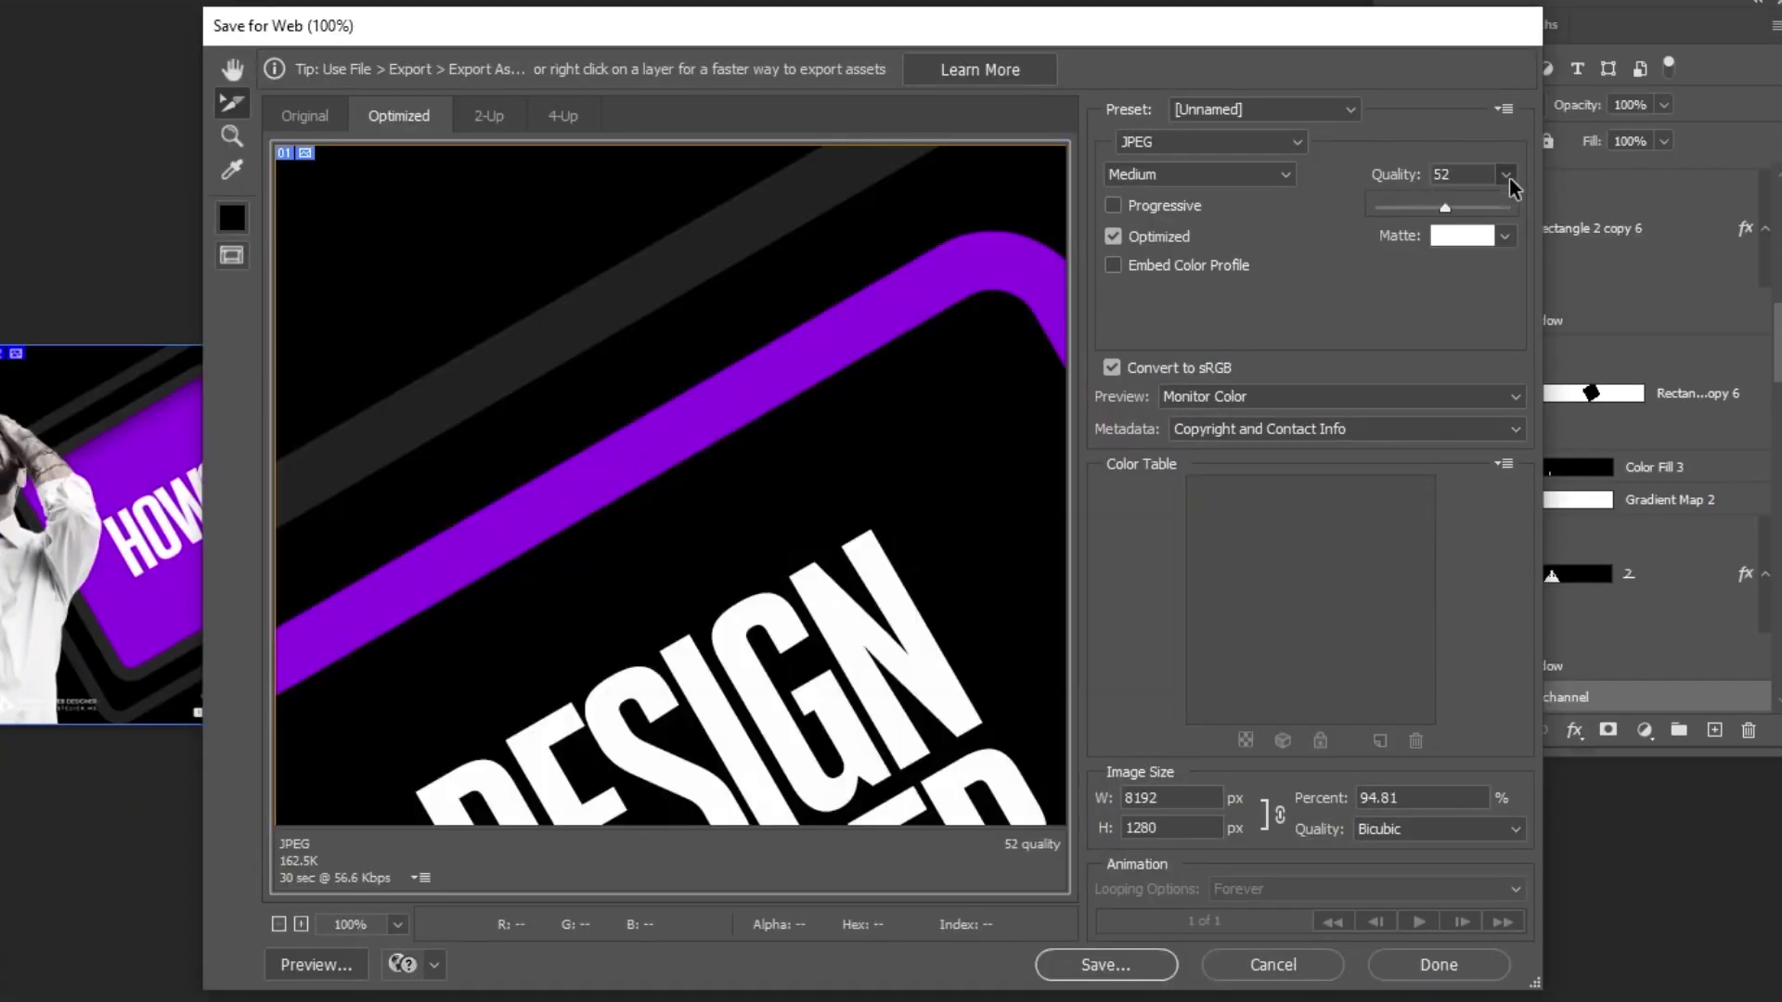
left_click(1296, 142)
left_click(1277, 189)
Show the whole carousel at 6% in the export preview, select all eight slices, and adjust their JPEG quality.
right_click(775, 388)
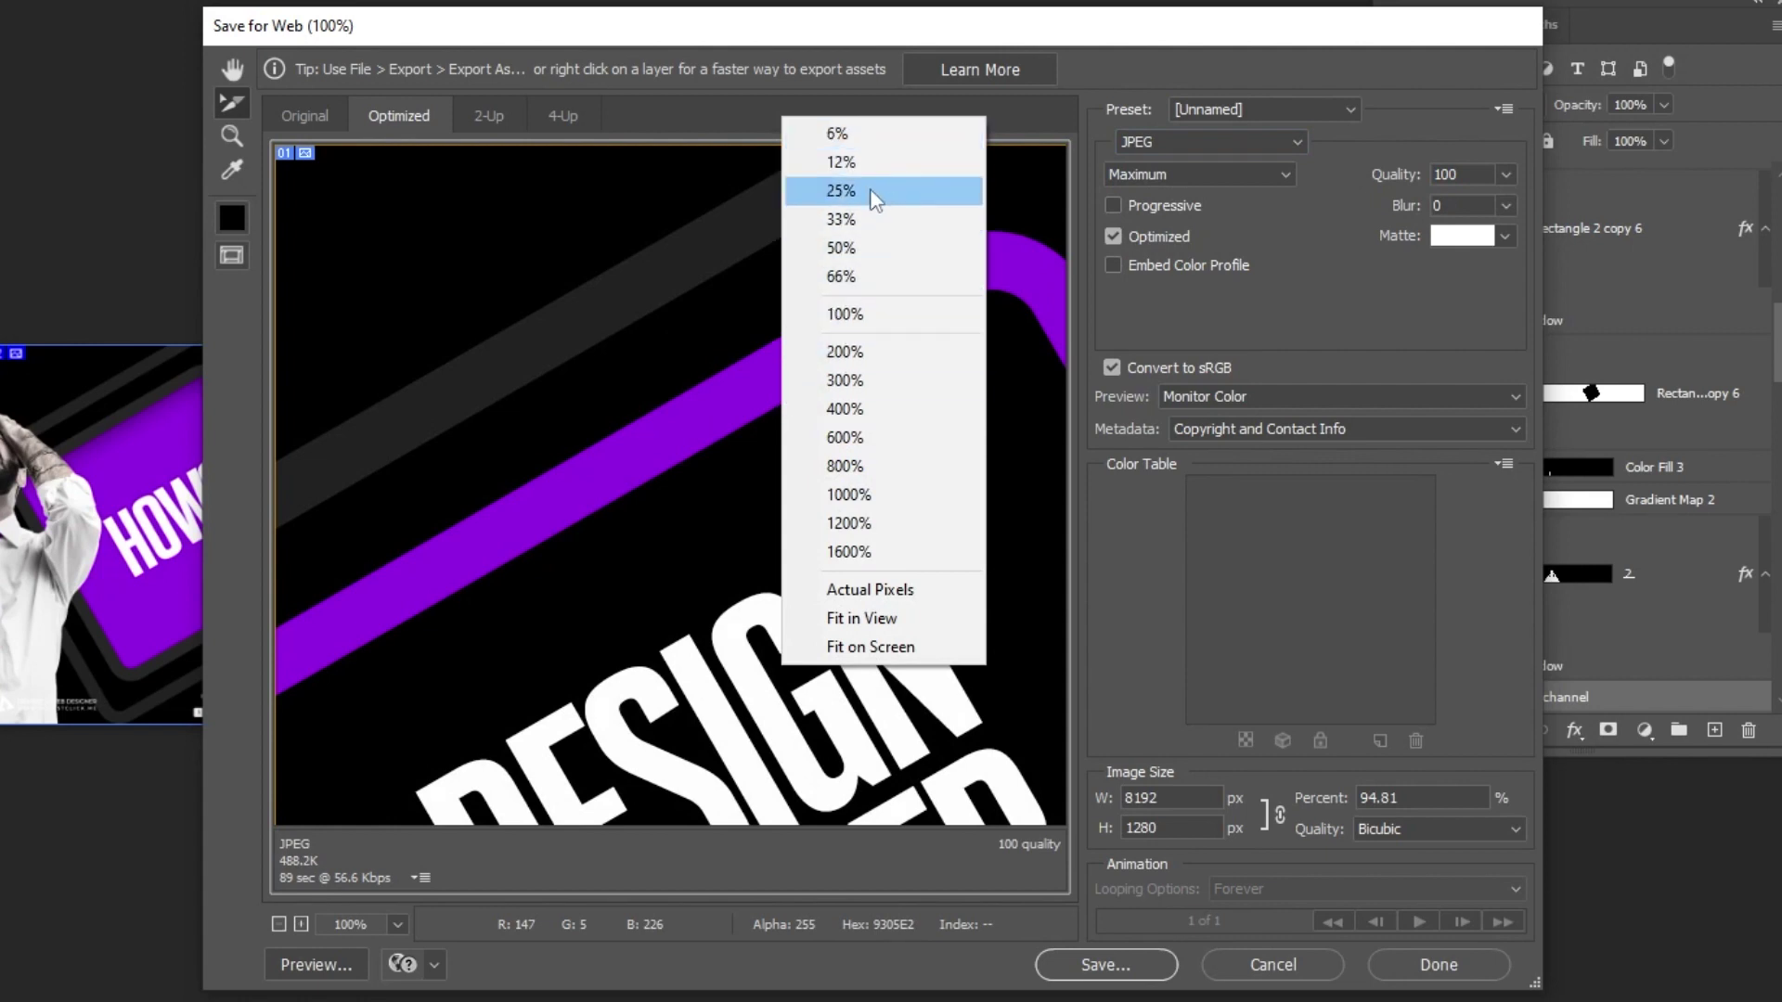
left_click(881, 136)
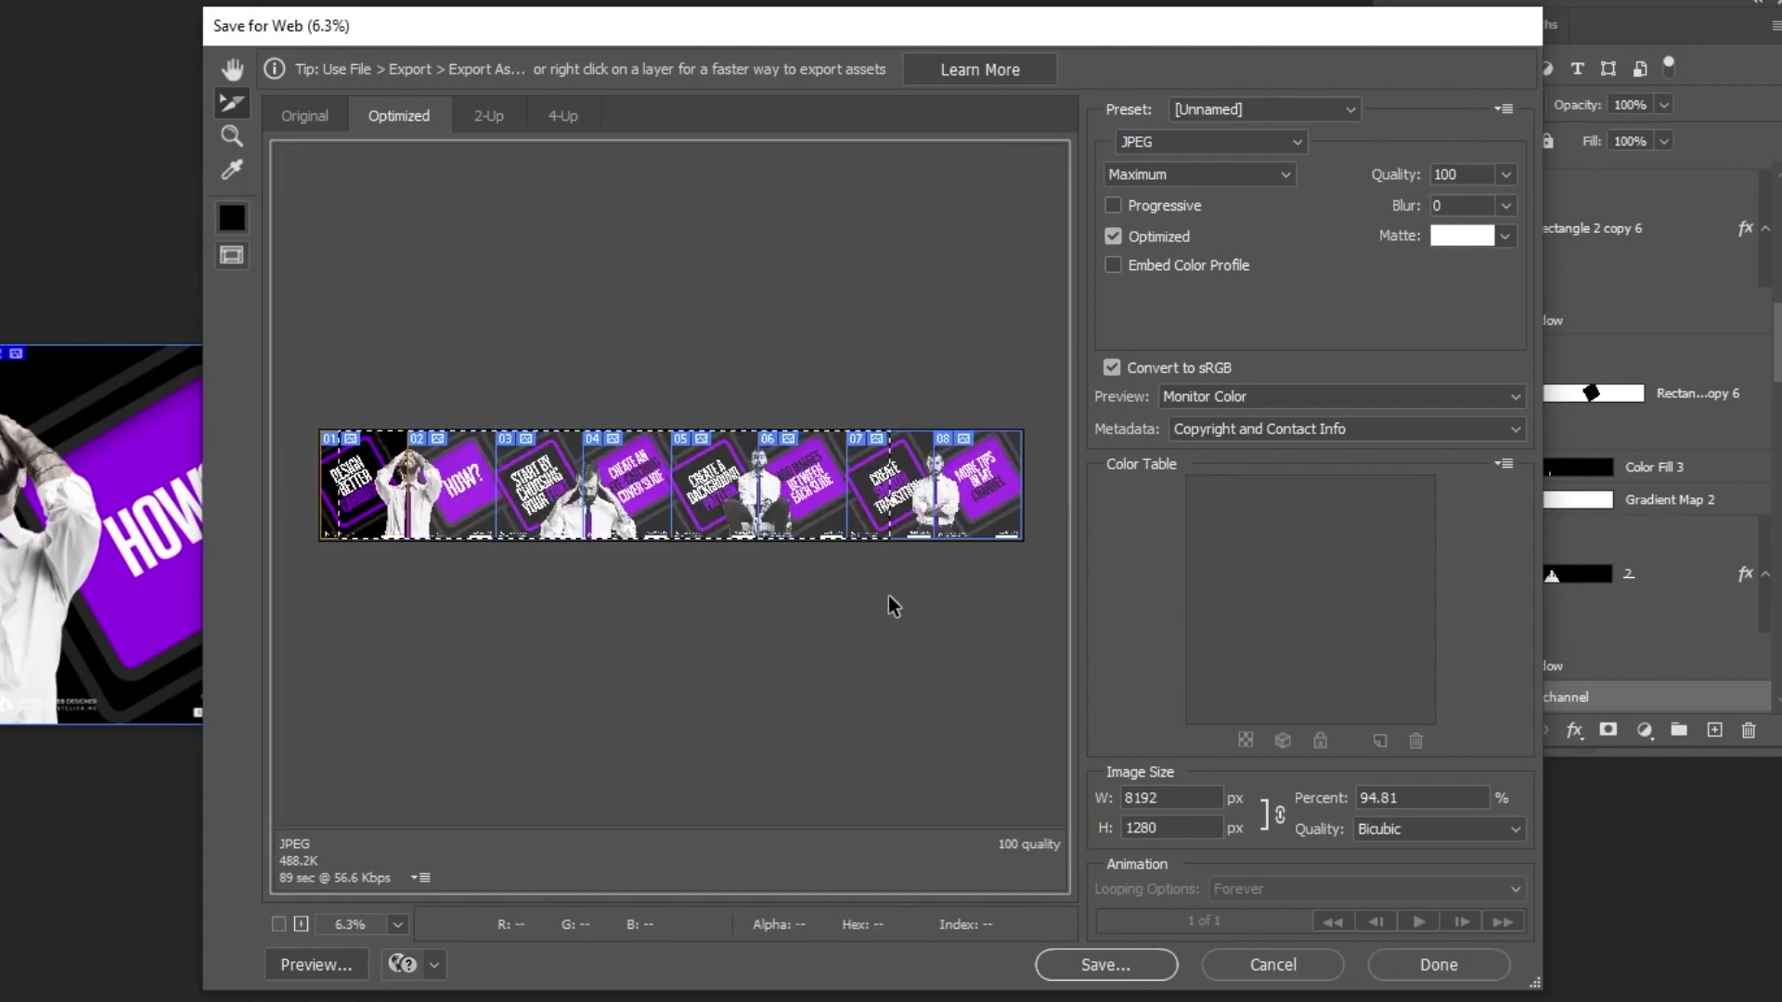
left_click(969, 607)
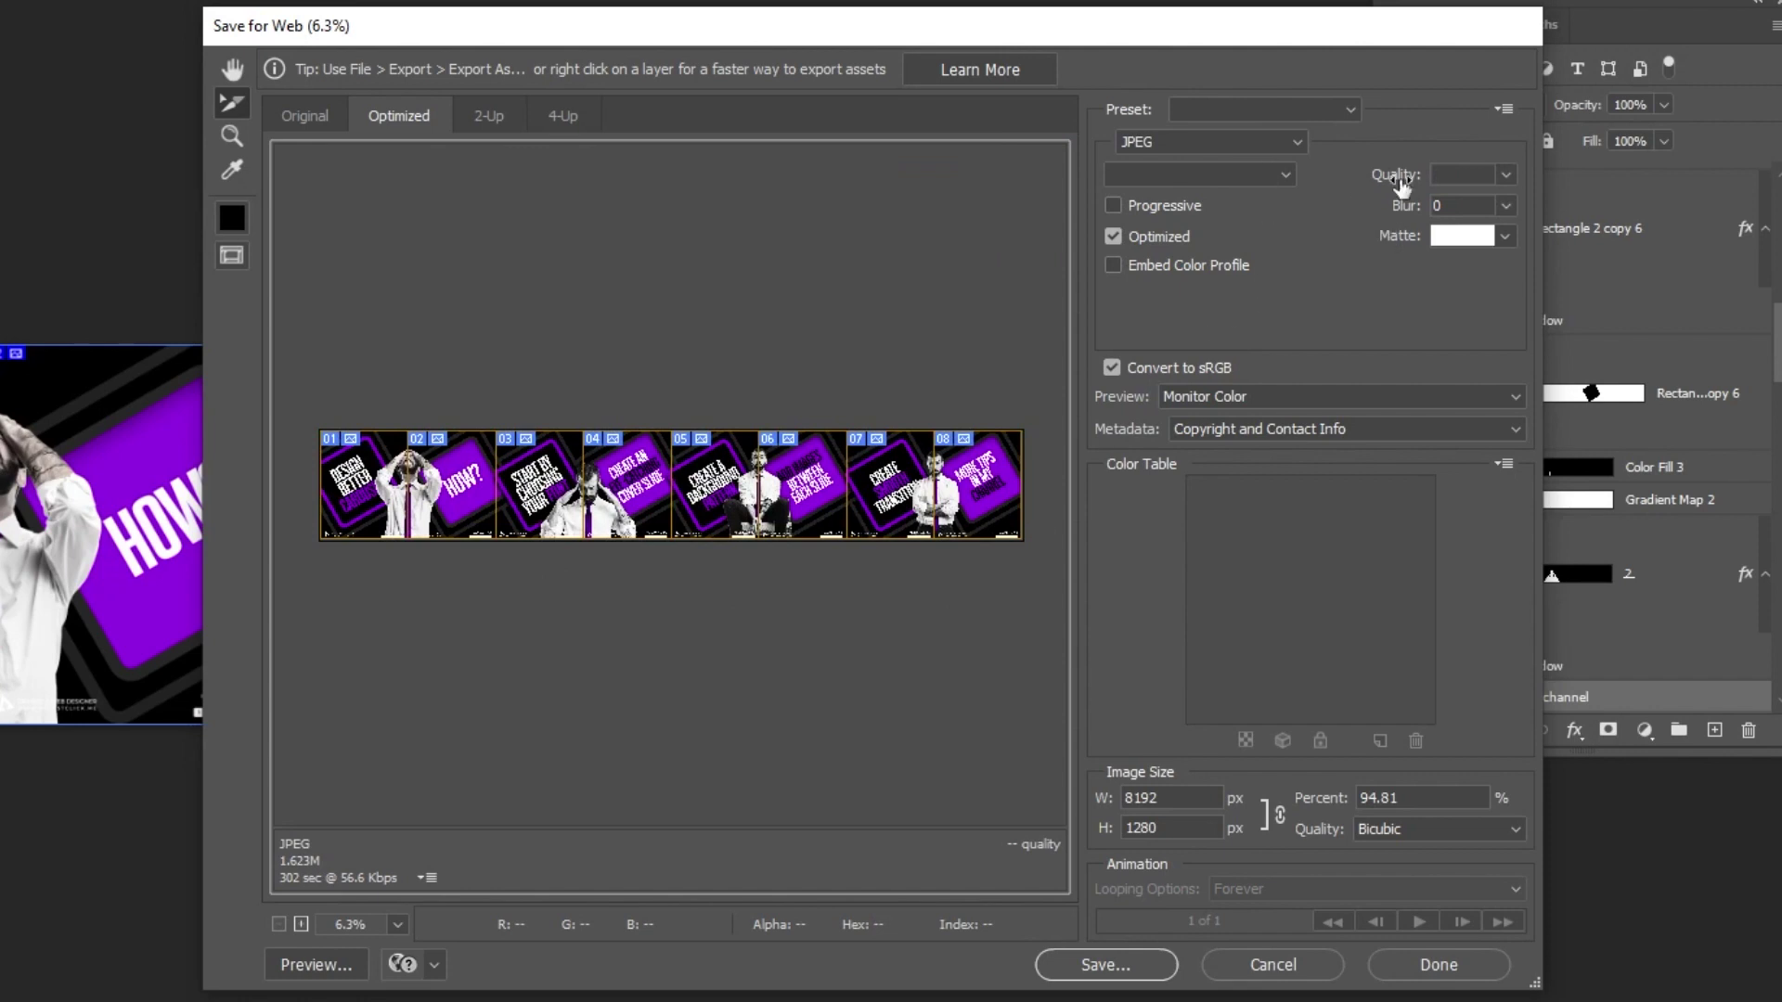
left_click(1508, 174)
left_click(1509, 208)
left_click(1435, 142)
Save all slices as images named design-better-carousel.jpg in the "instagram carousel tutorial ) design better carousel)" folder.
left_click(1089, 956)
double_click(426, 208)
double_click(505, 438)
scroll(502, 442, "down", 3)
double_click(498, 441)
left_click(740, 108)
double_click(624, 226)
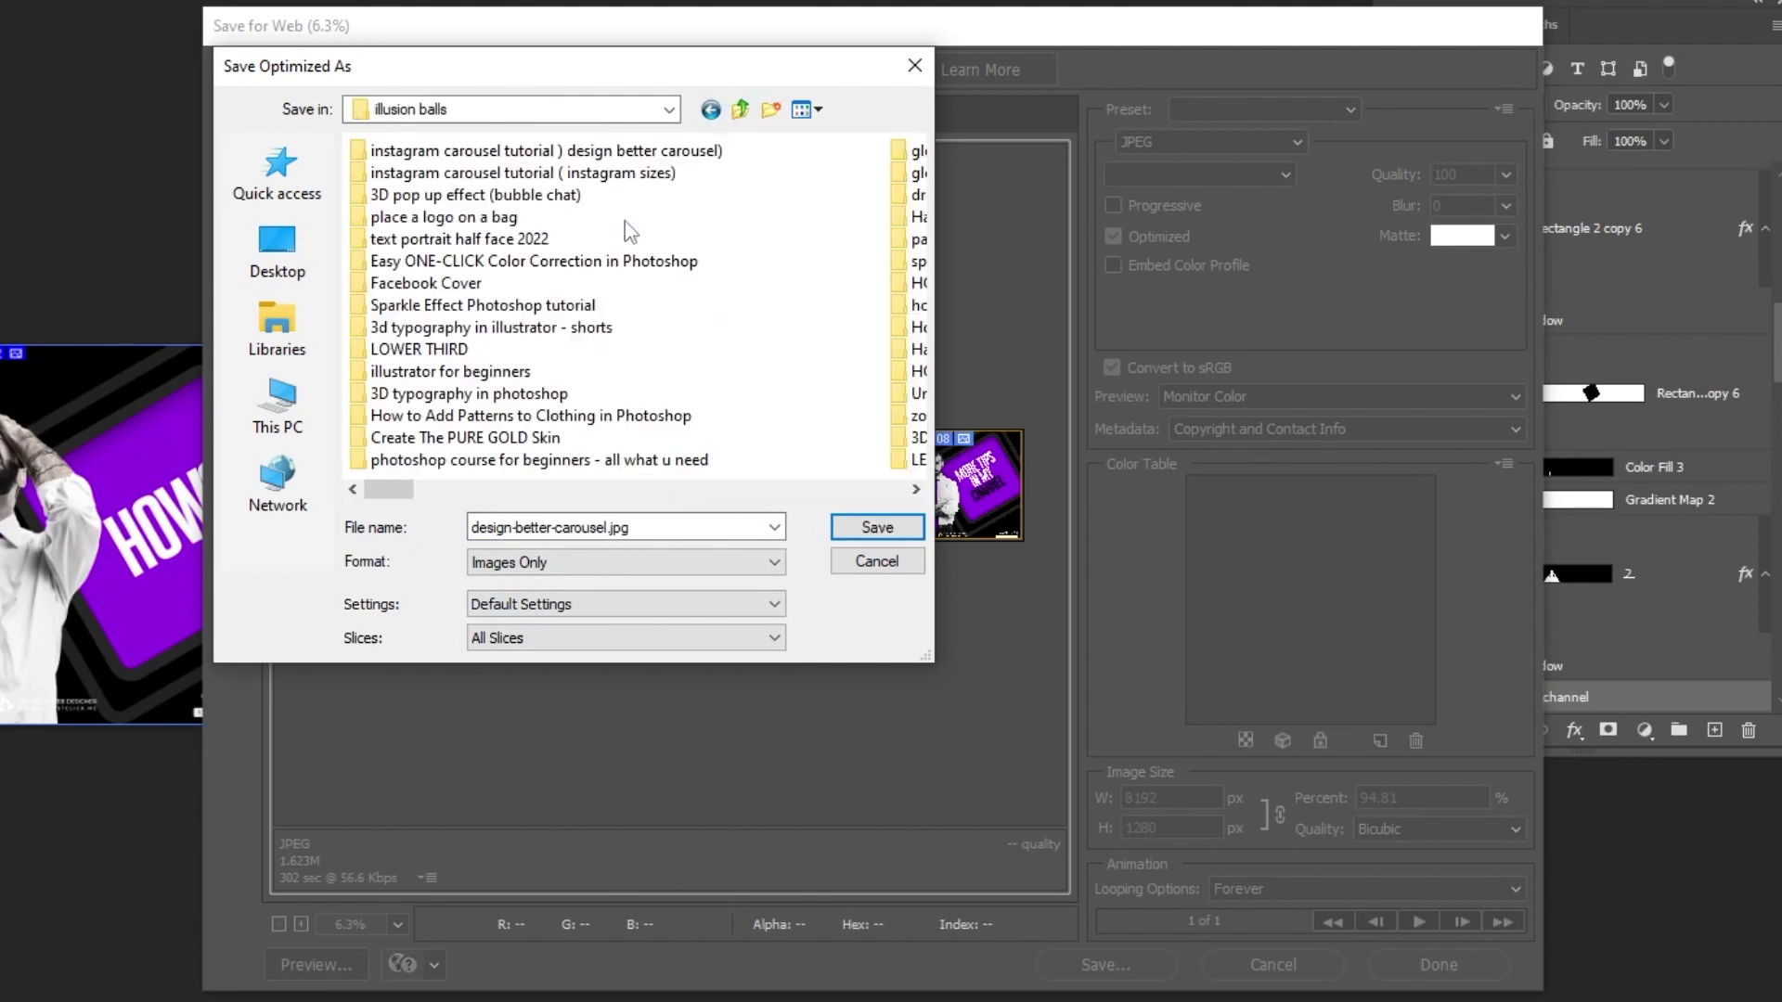
left_click(866, 526)
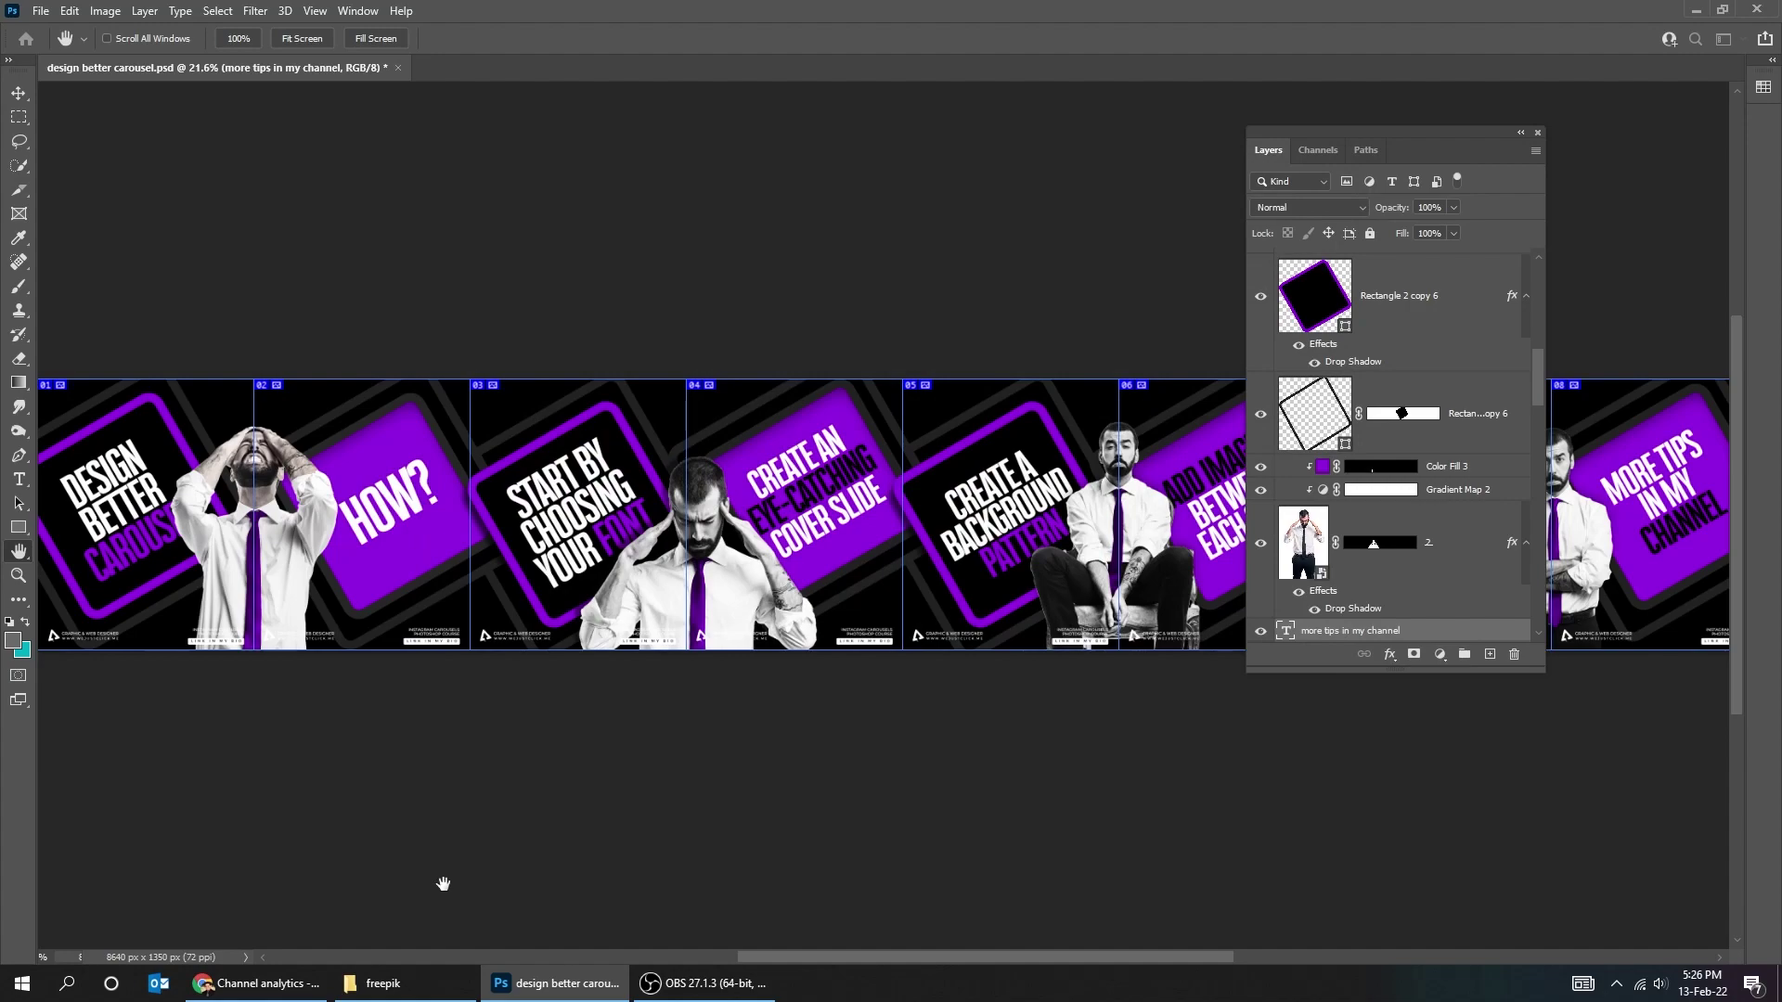
Switch to File Explorer, open the tutorial's exported images folder, and show its files as extra large icons.
left_click(436, 984)
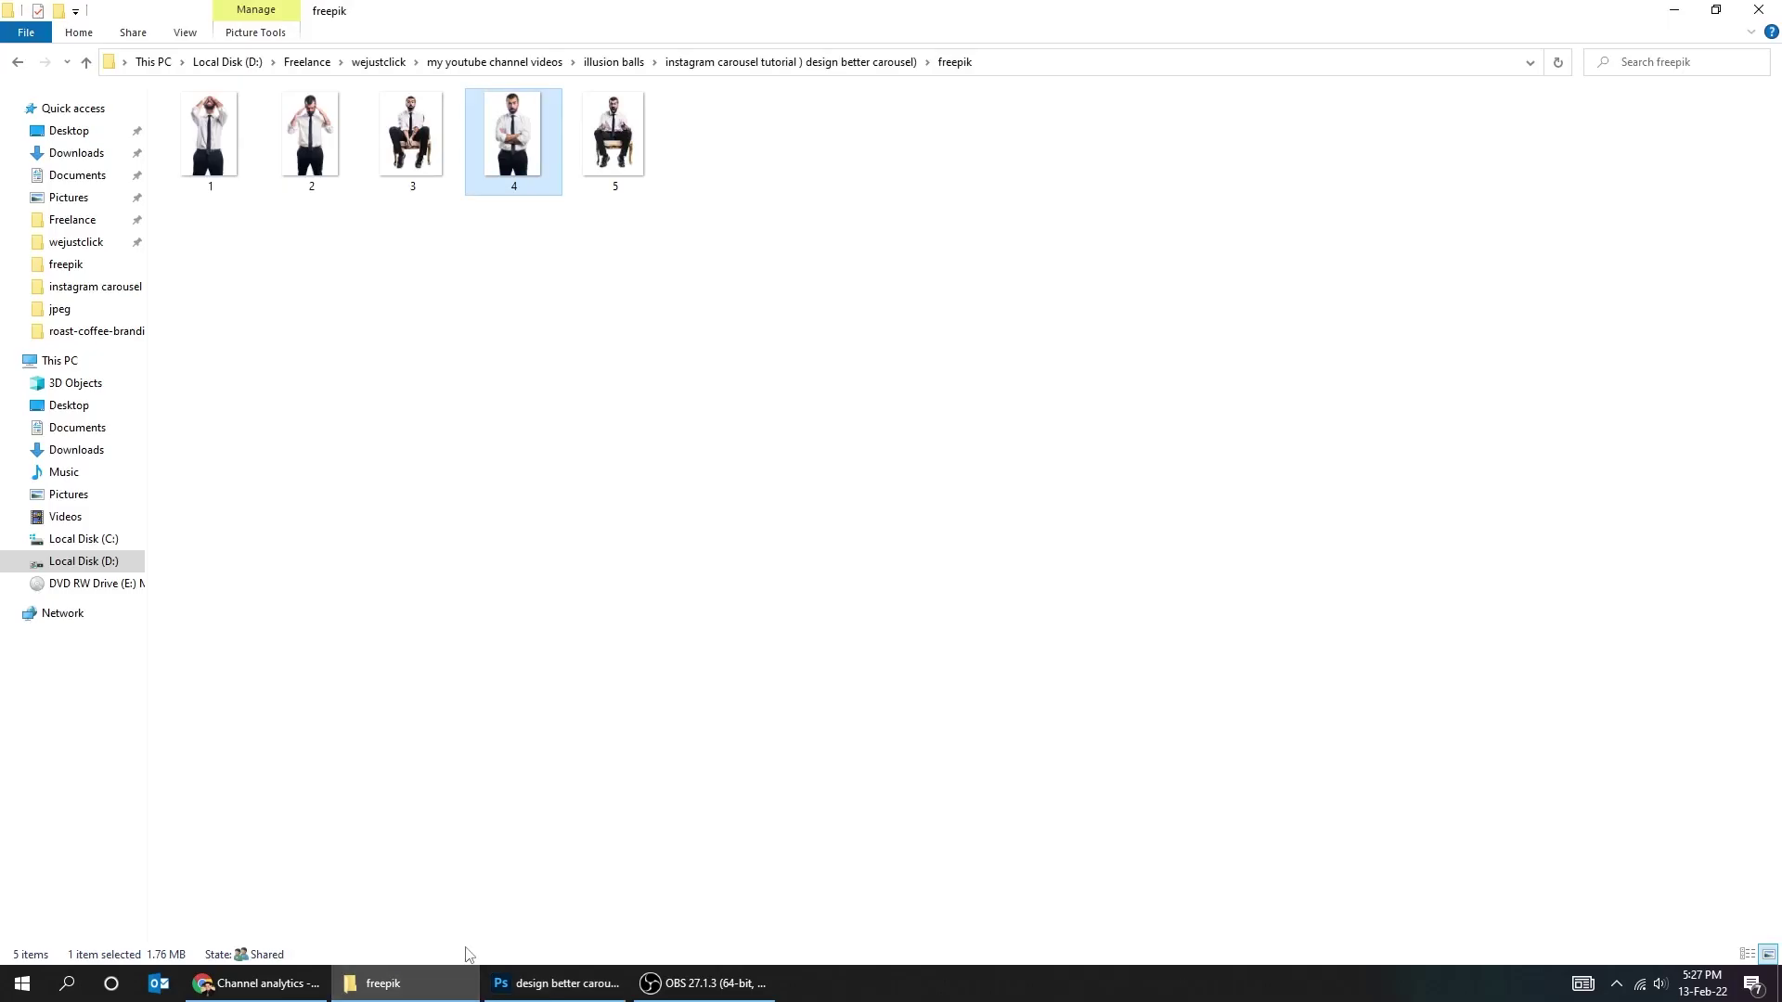
left_click(854, 62)
double_click(336, 167)
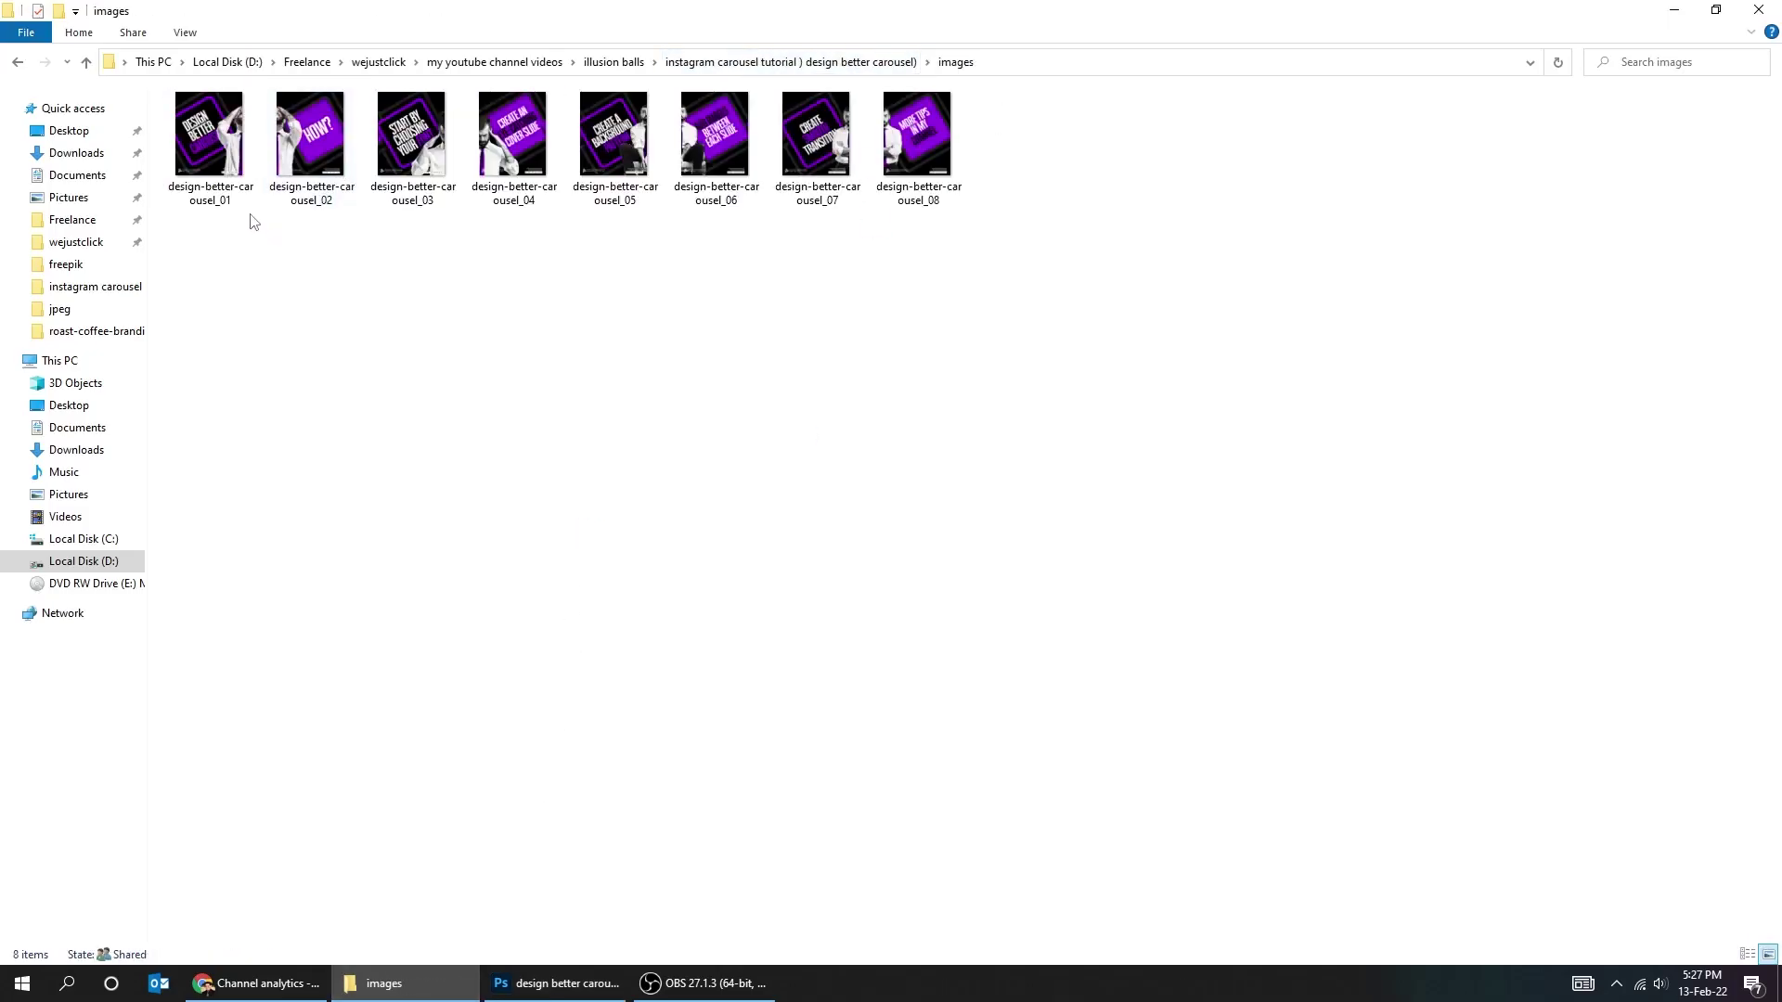
left_click(232, 170)
left_click(186, 32)
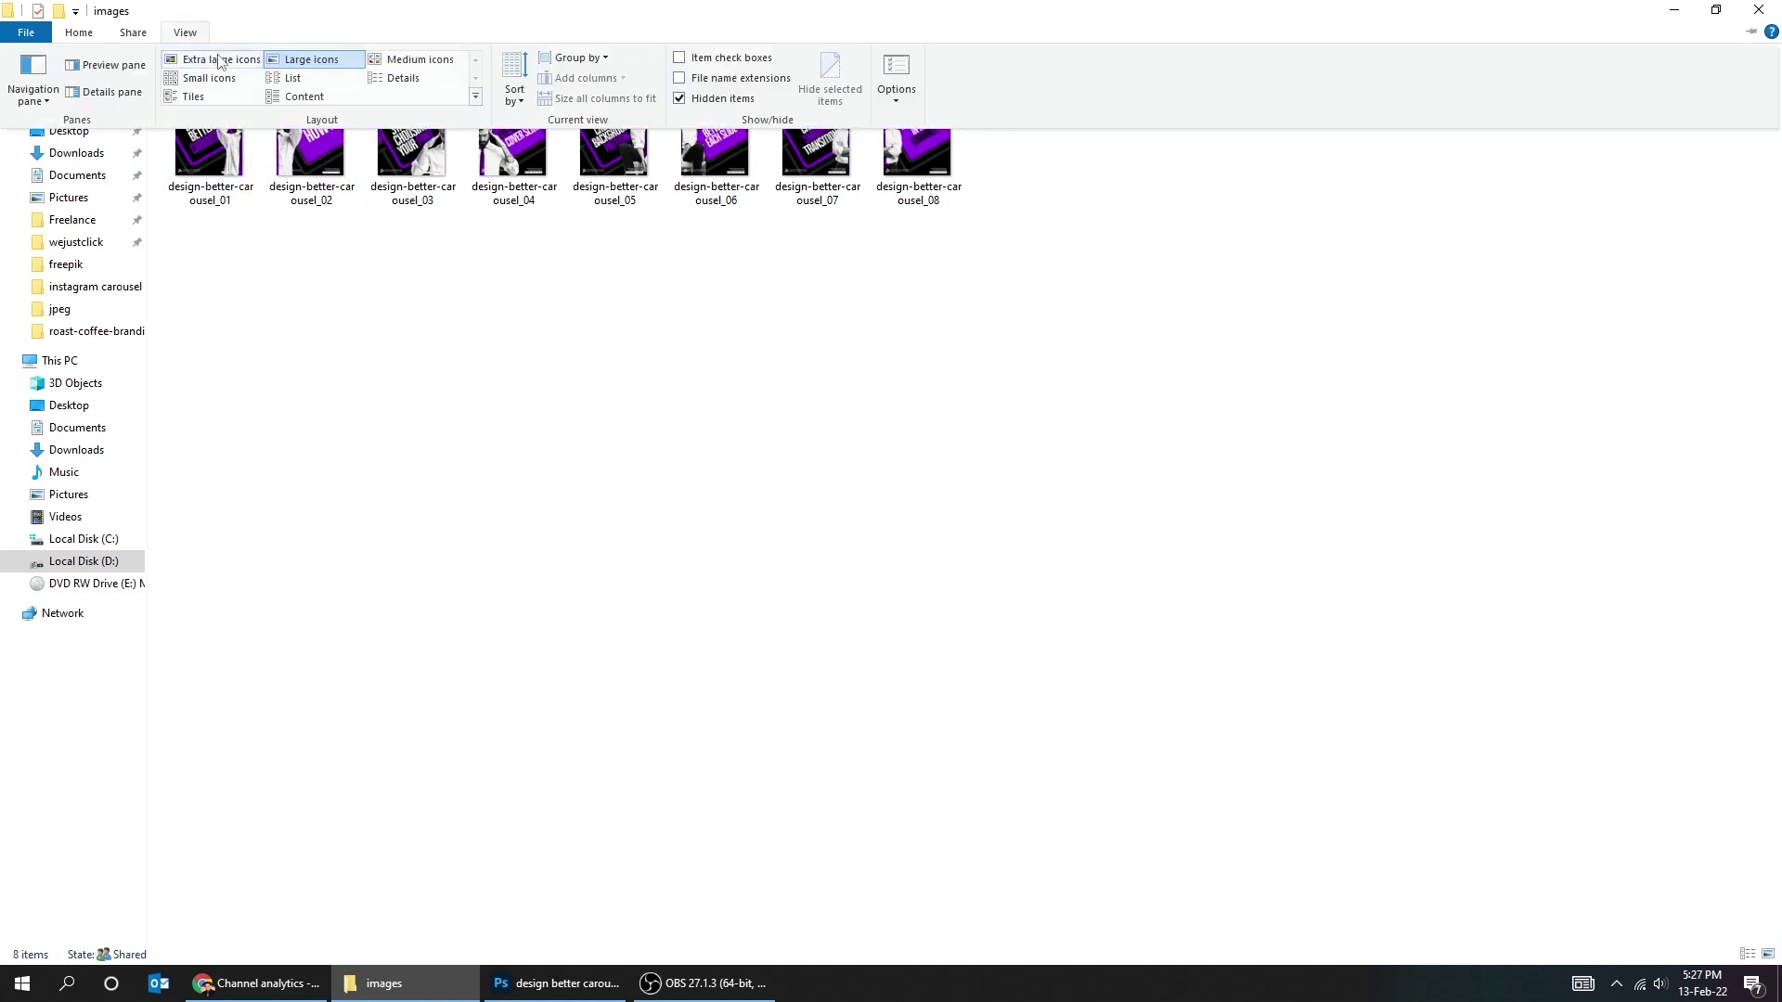
left_click(209, 53)
Rename the eight exported slide images 1 through 8 in order.
type("1")
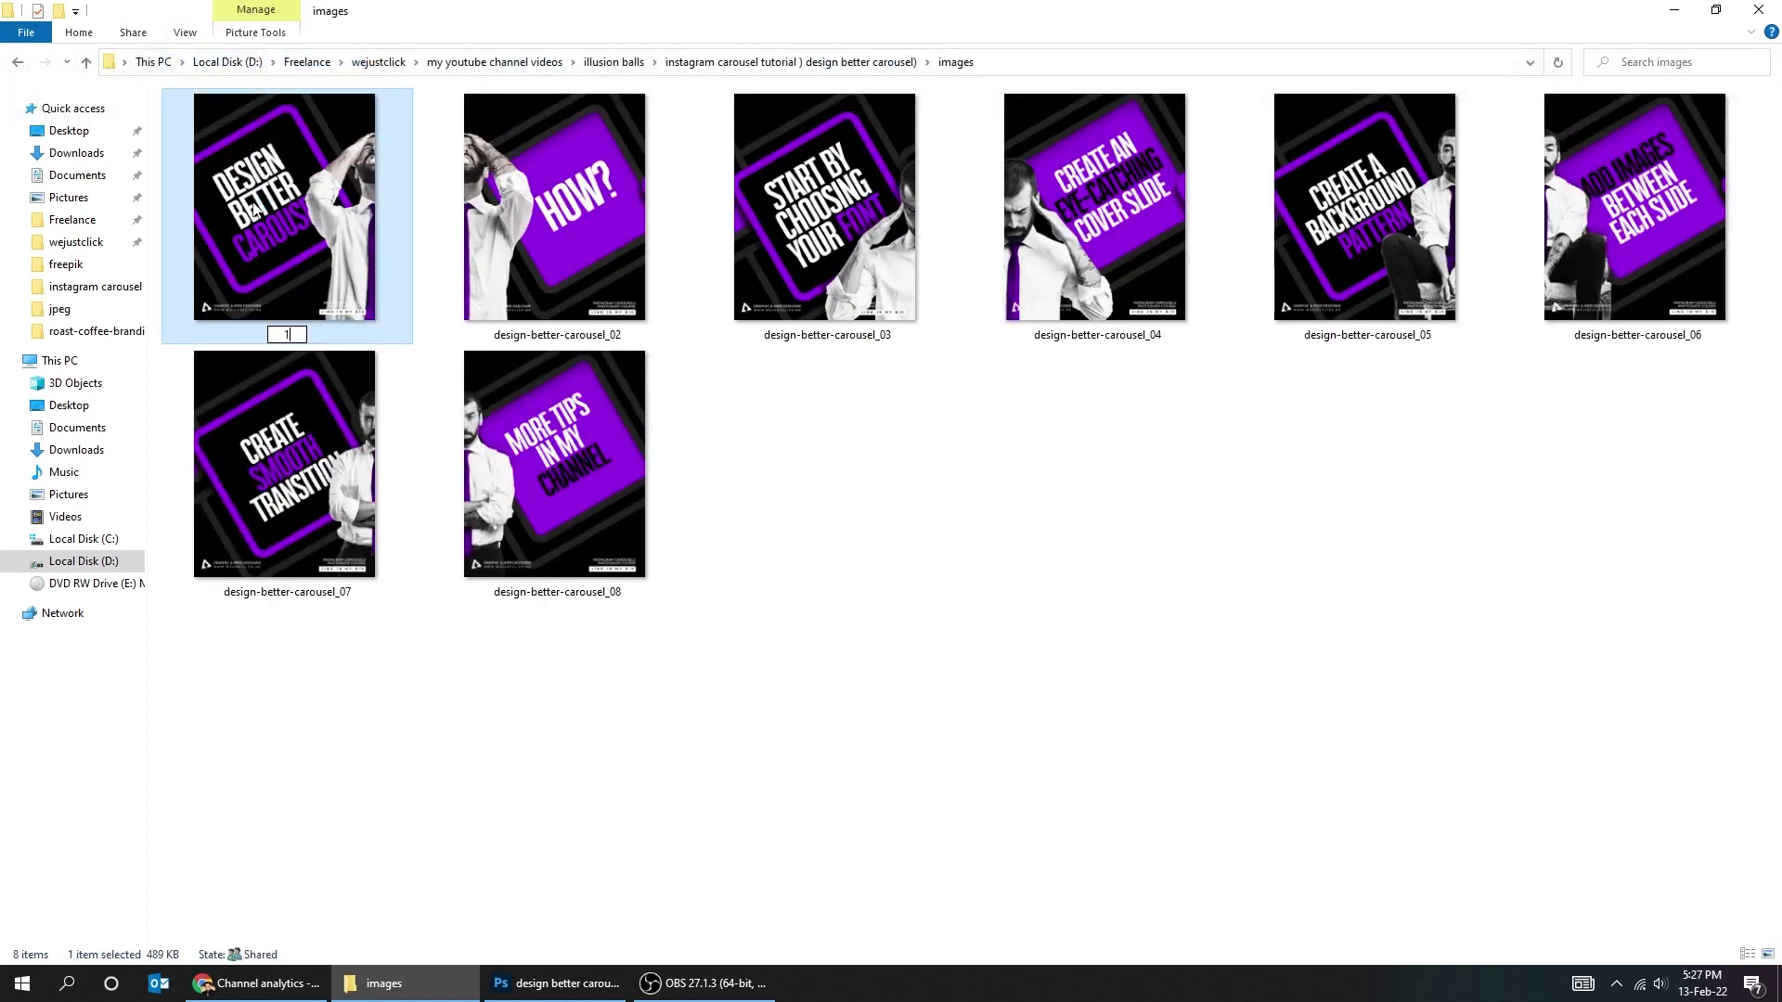
type("\t2\t3\t4\t5\t6\t7\t8")
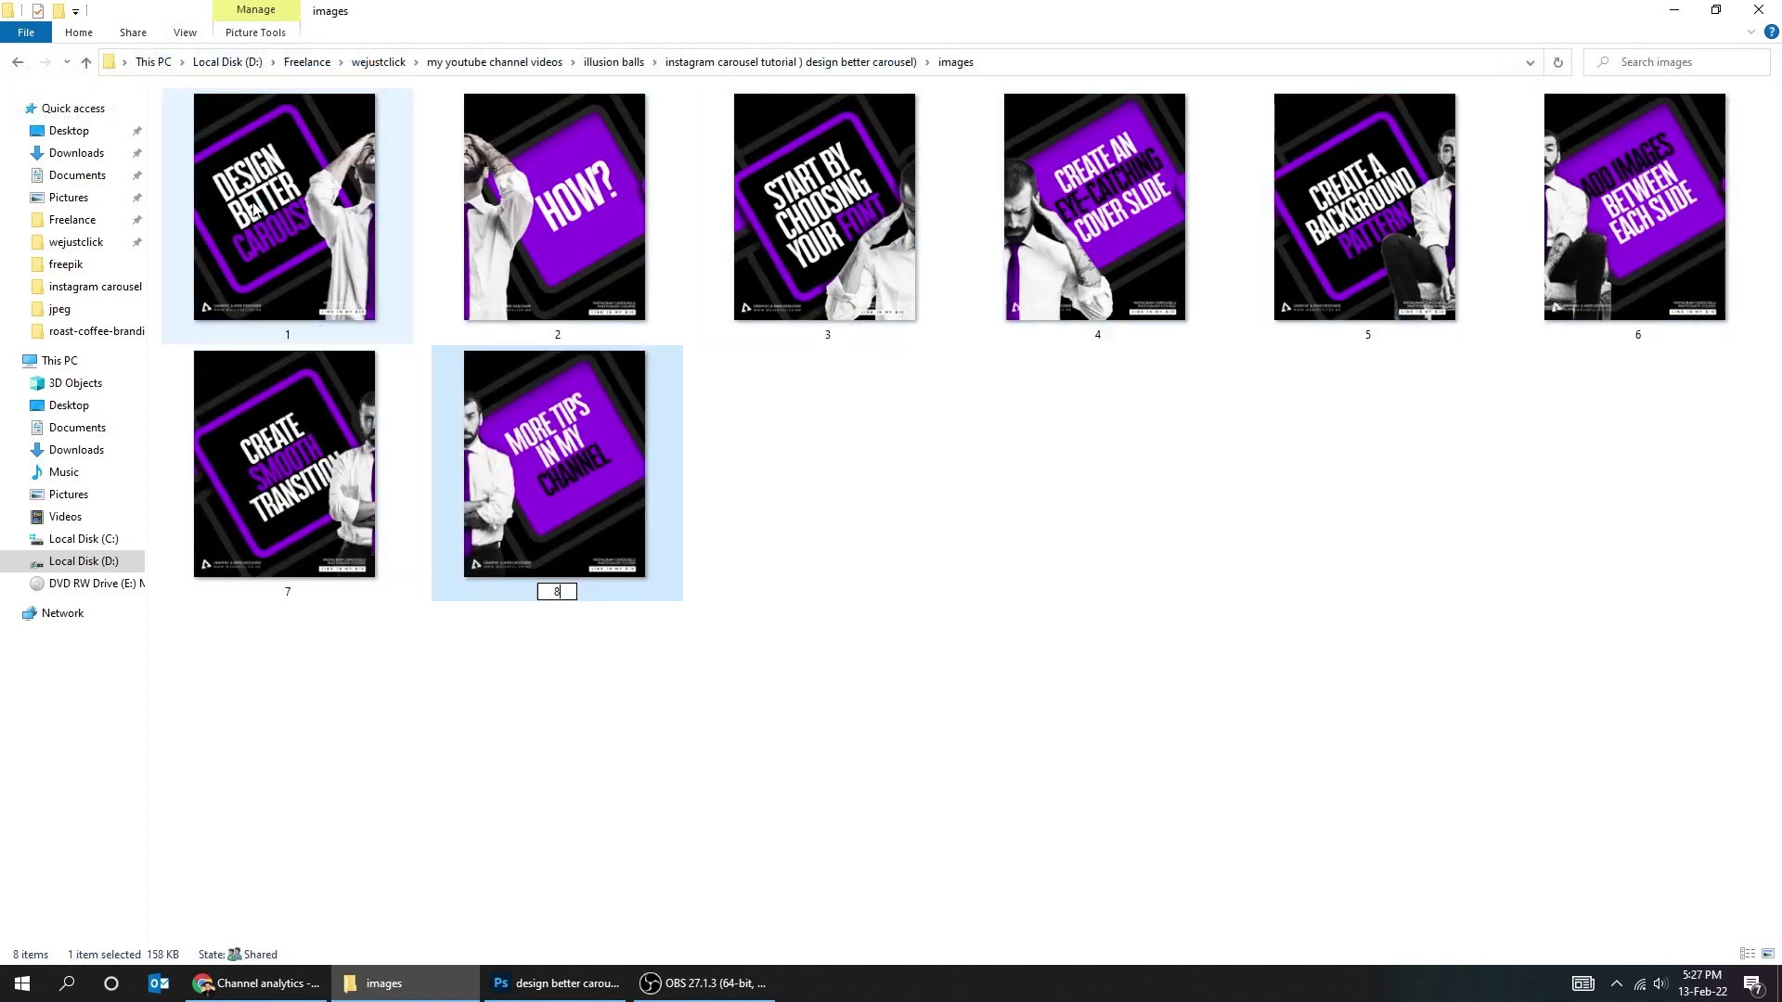
key("Return")
Open exported image 1 in Photos and page forward through the carousel slides to review them.
key("Up")
key("Left")
key("Return")
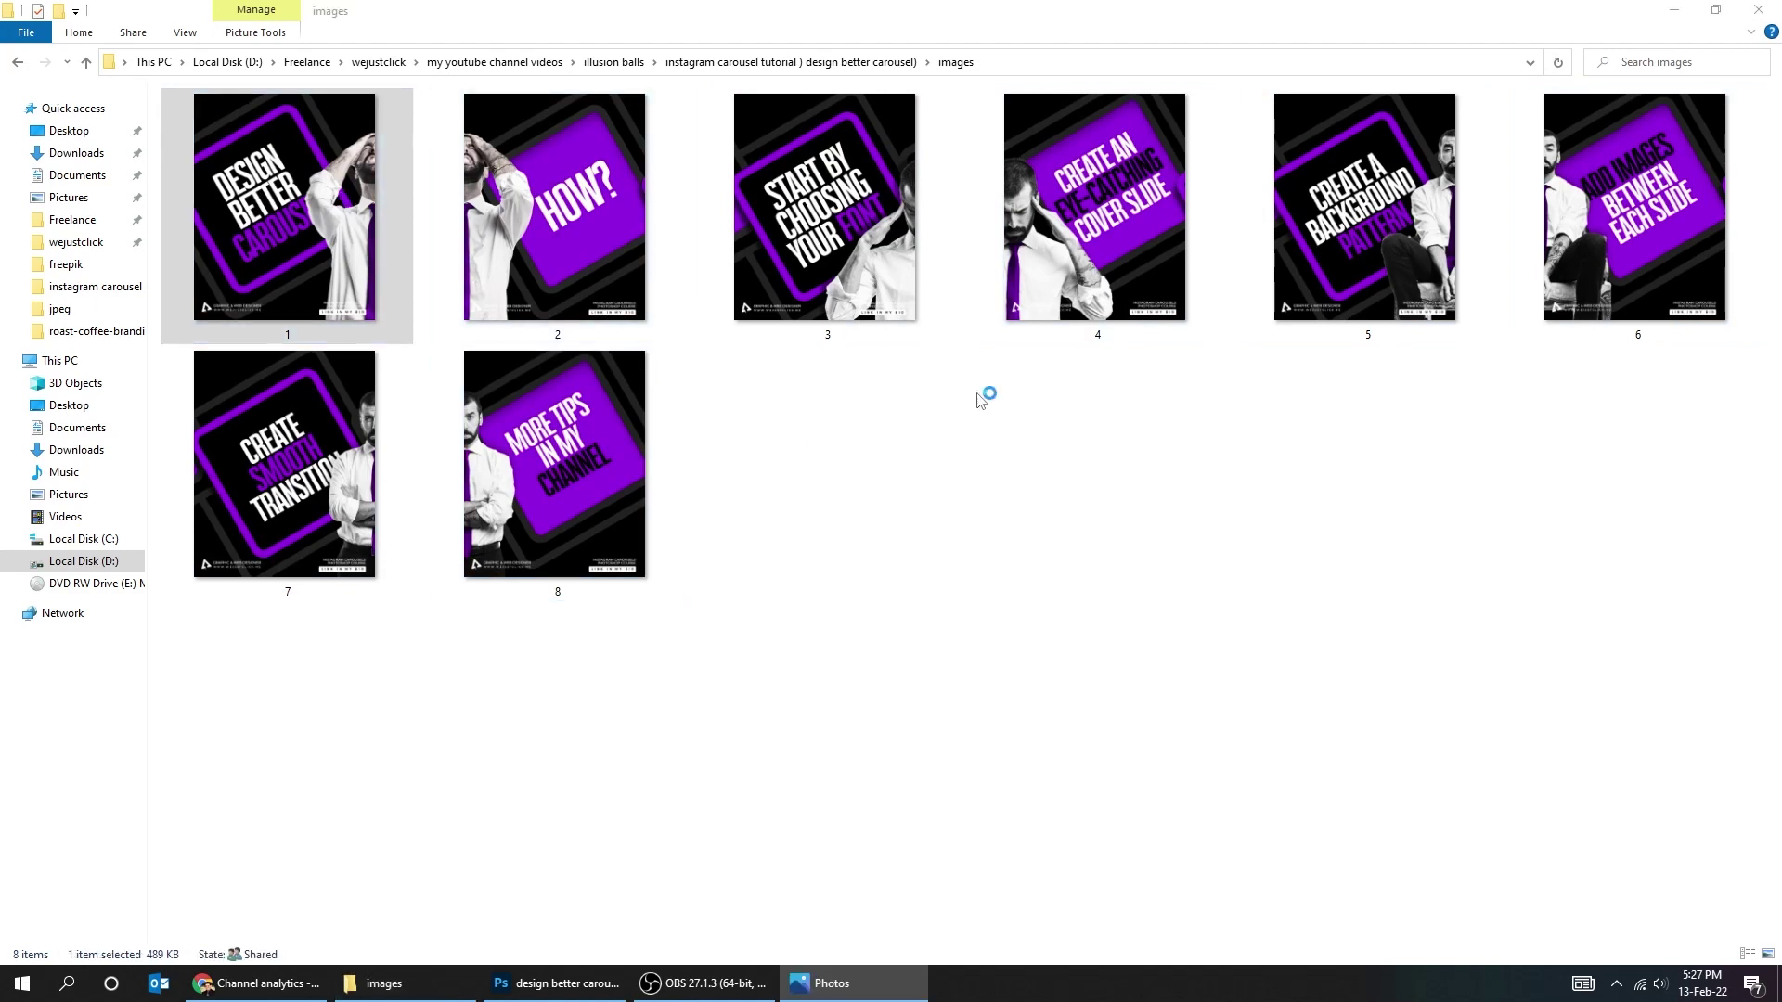
key("Right")
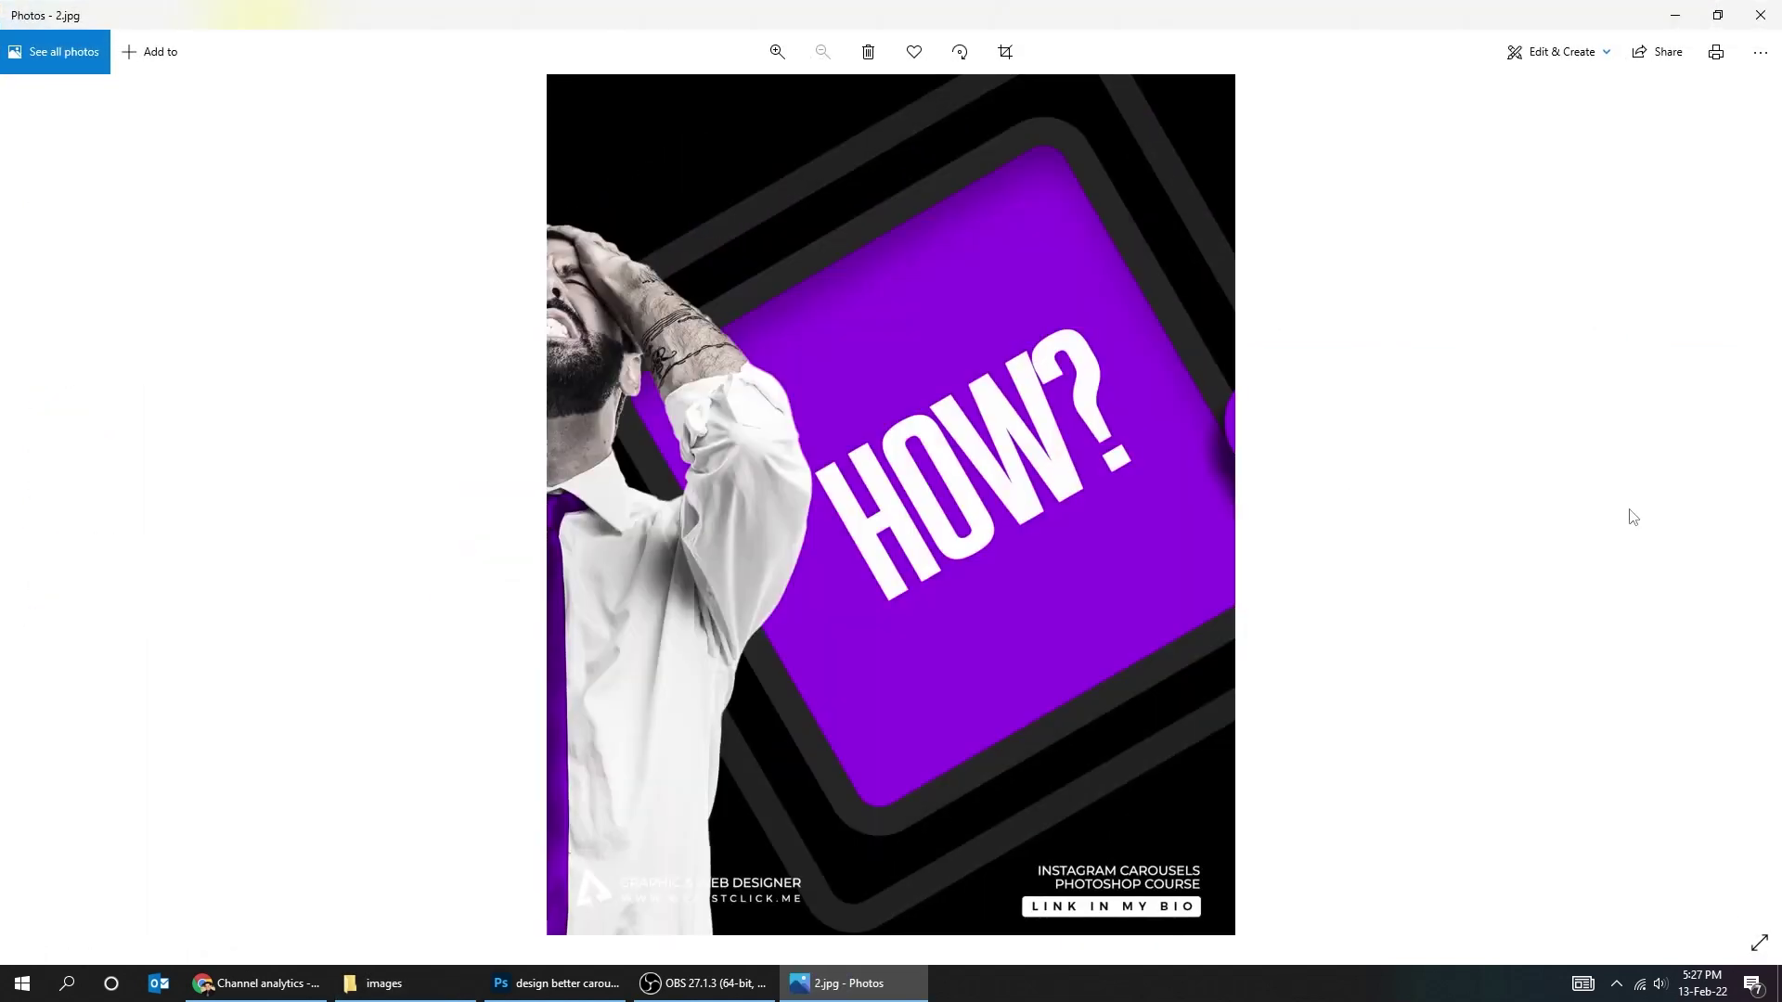
key("Right")
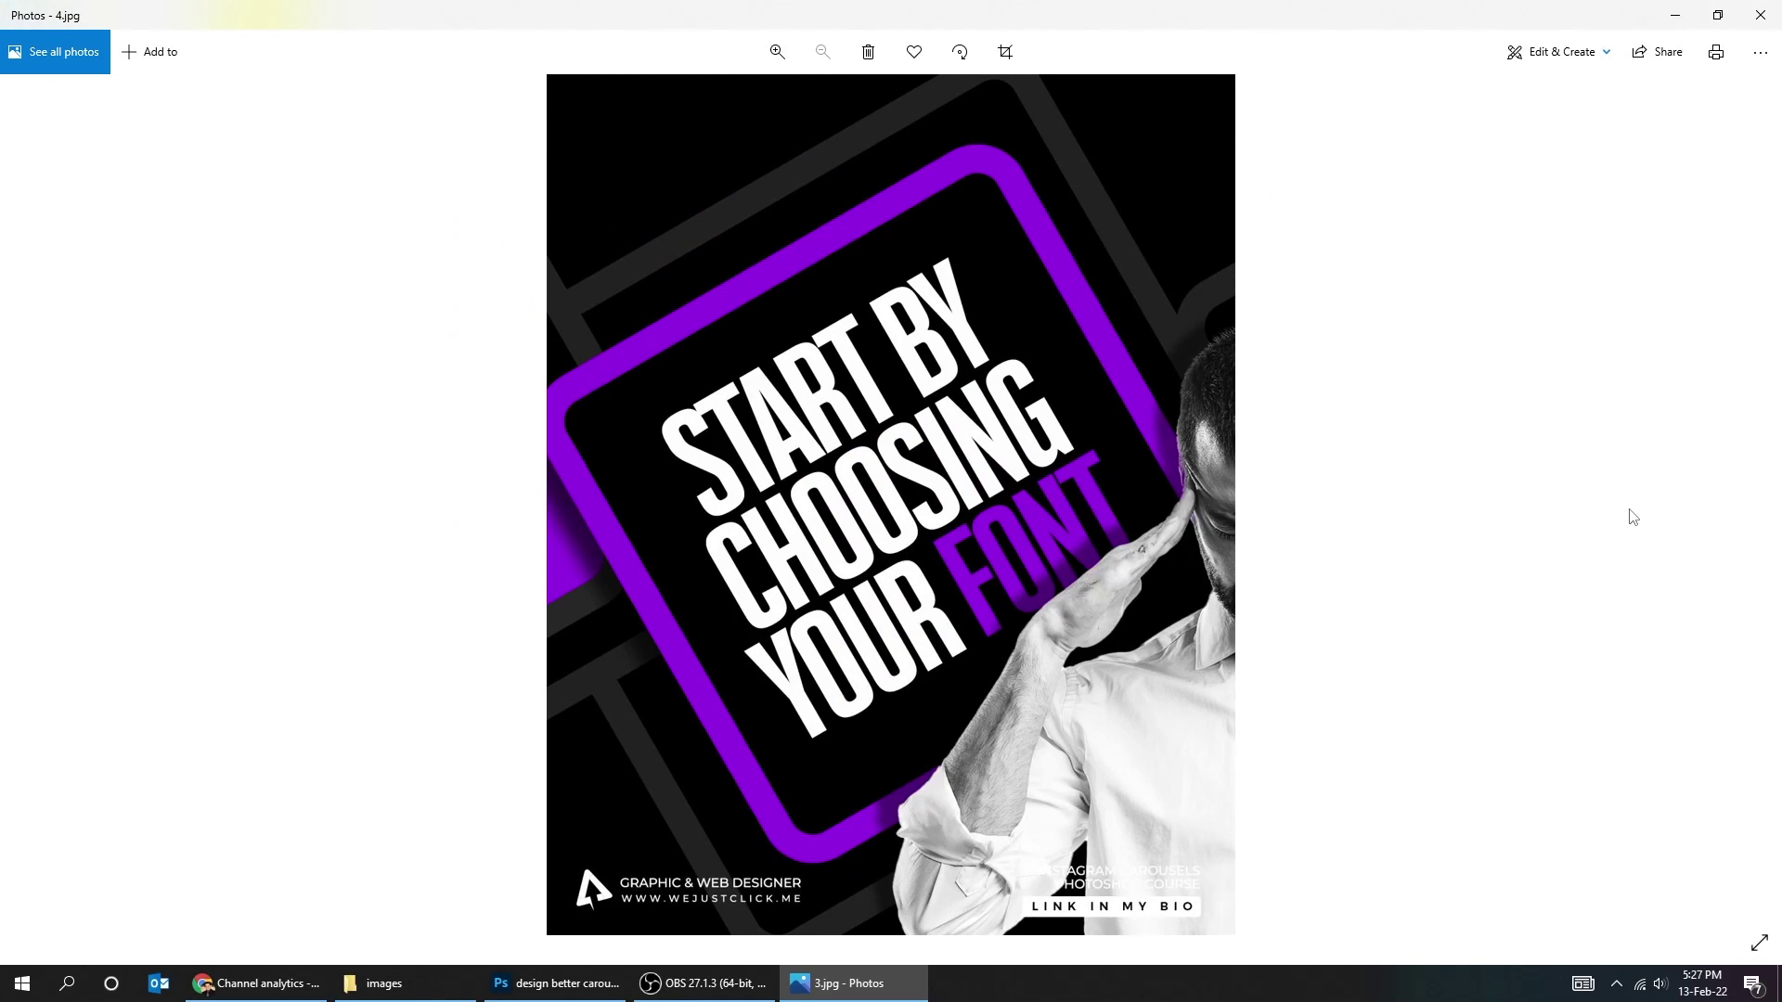
key("Right")
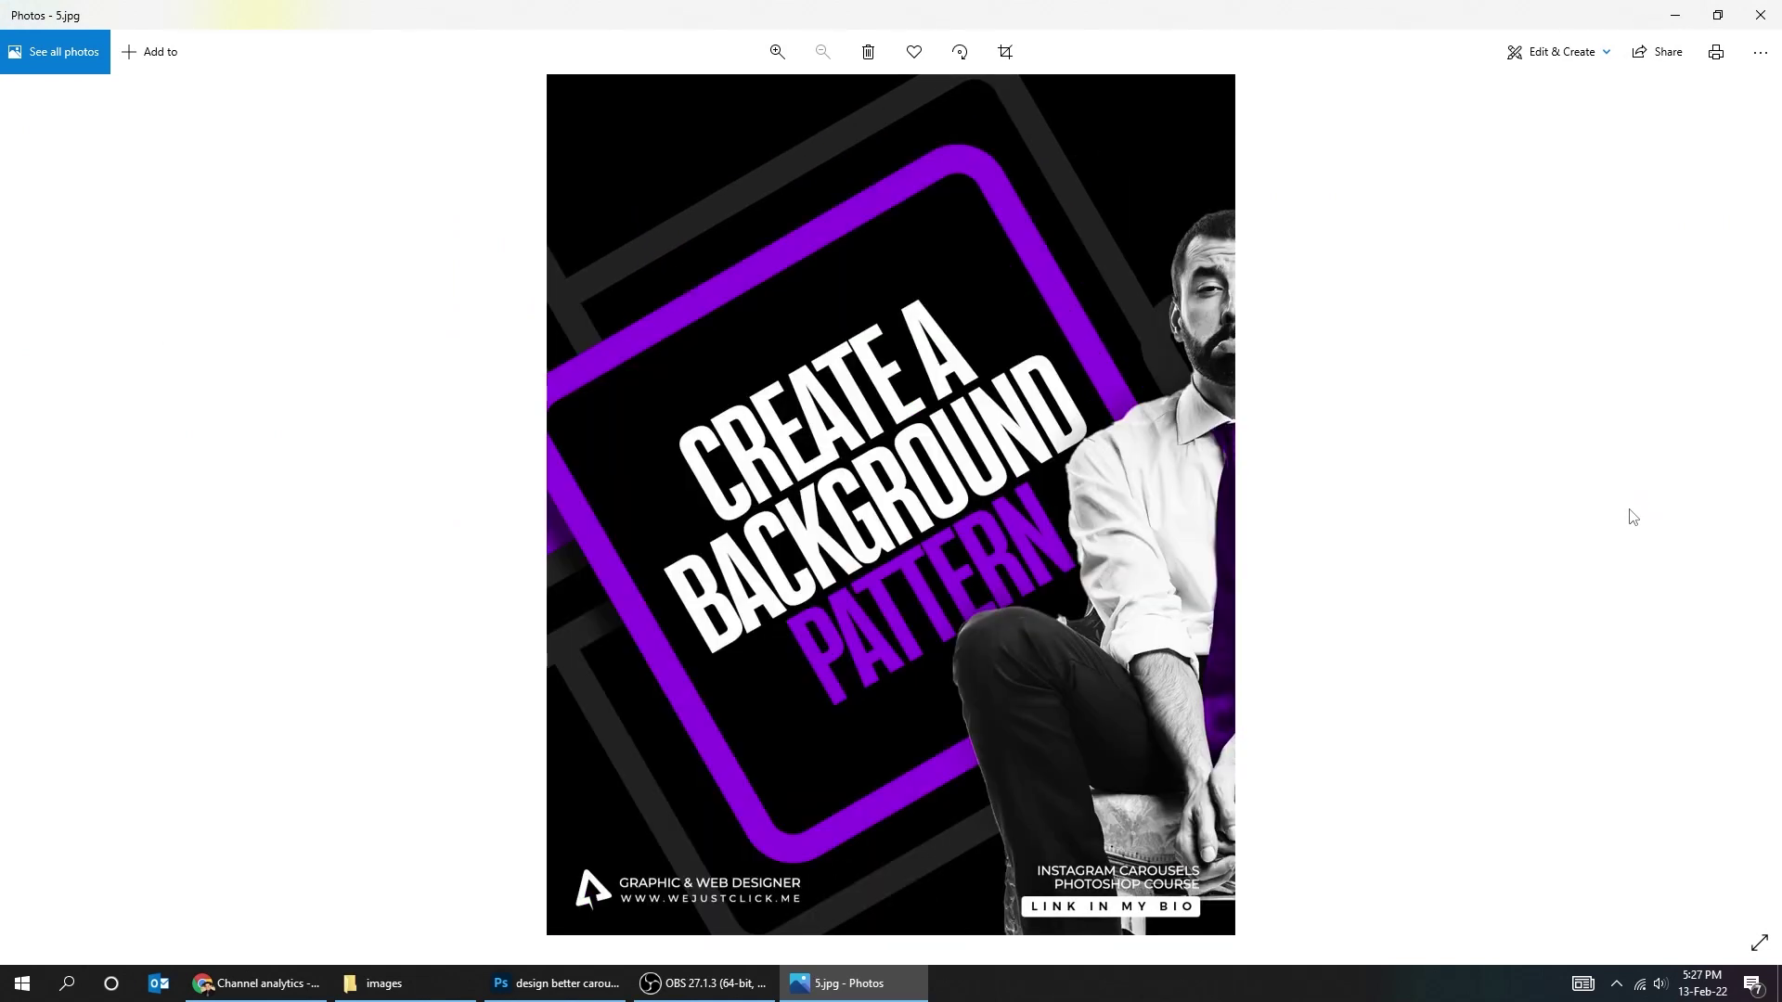
key("Right")
key("Right")
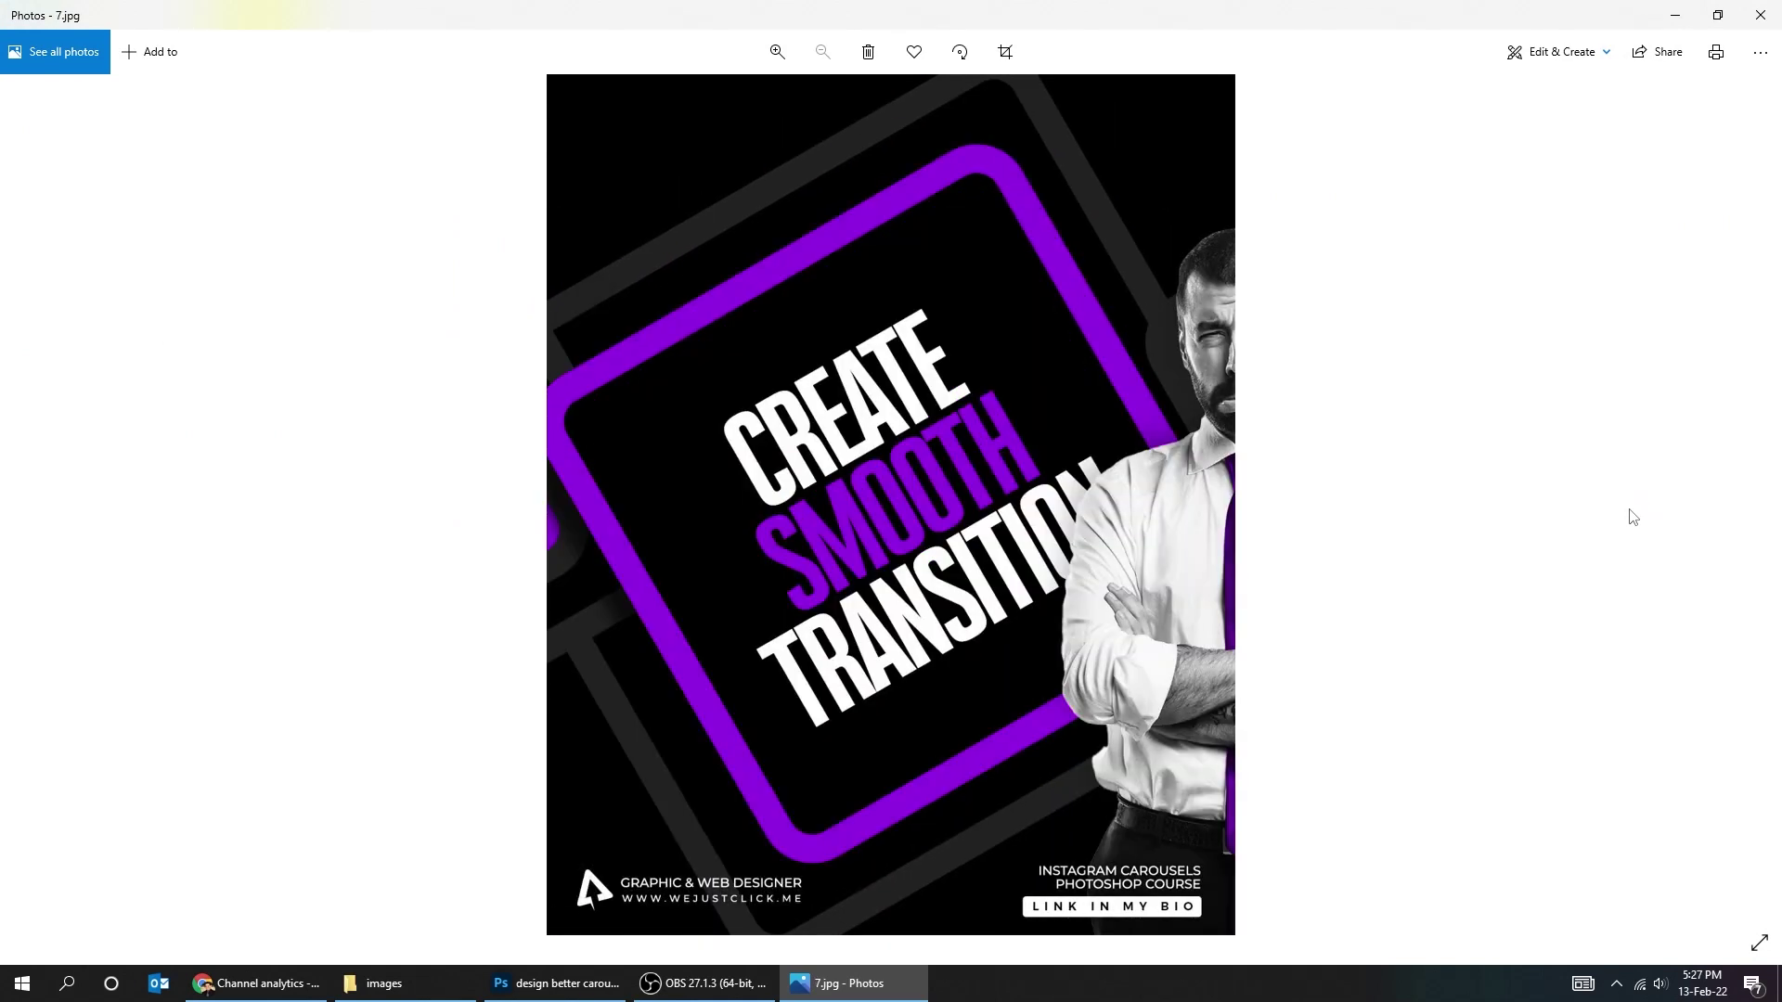
key("Right")
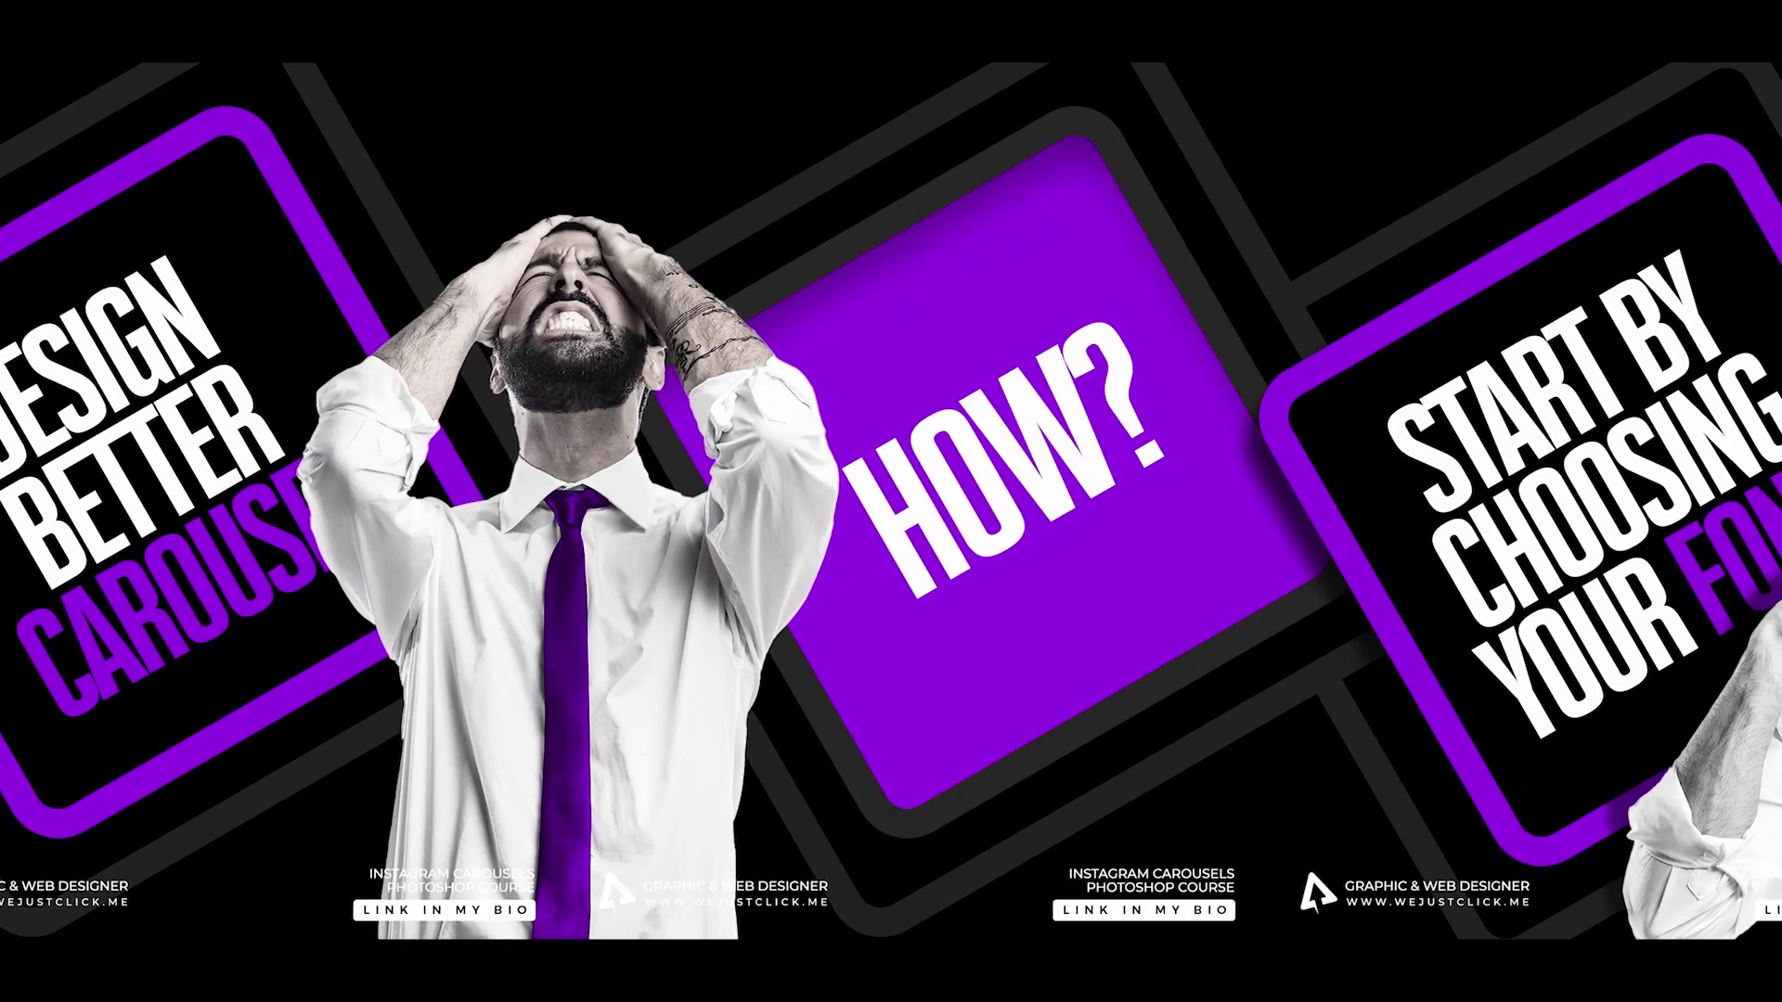